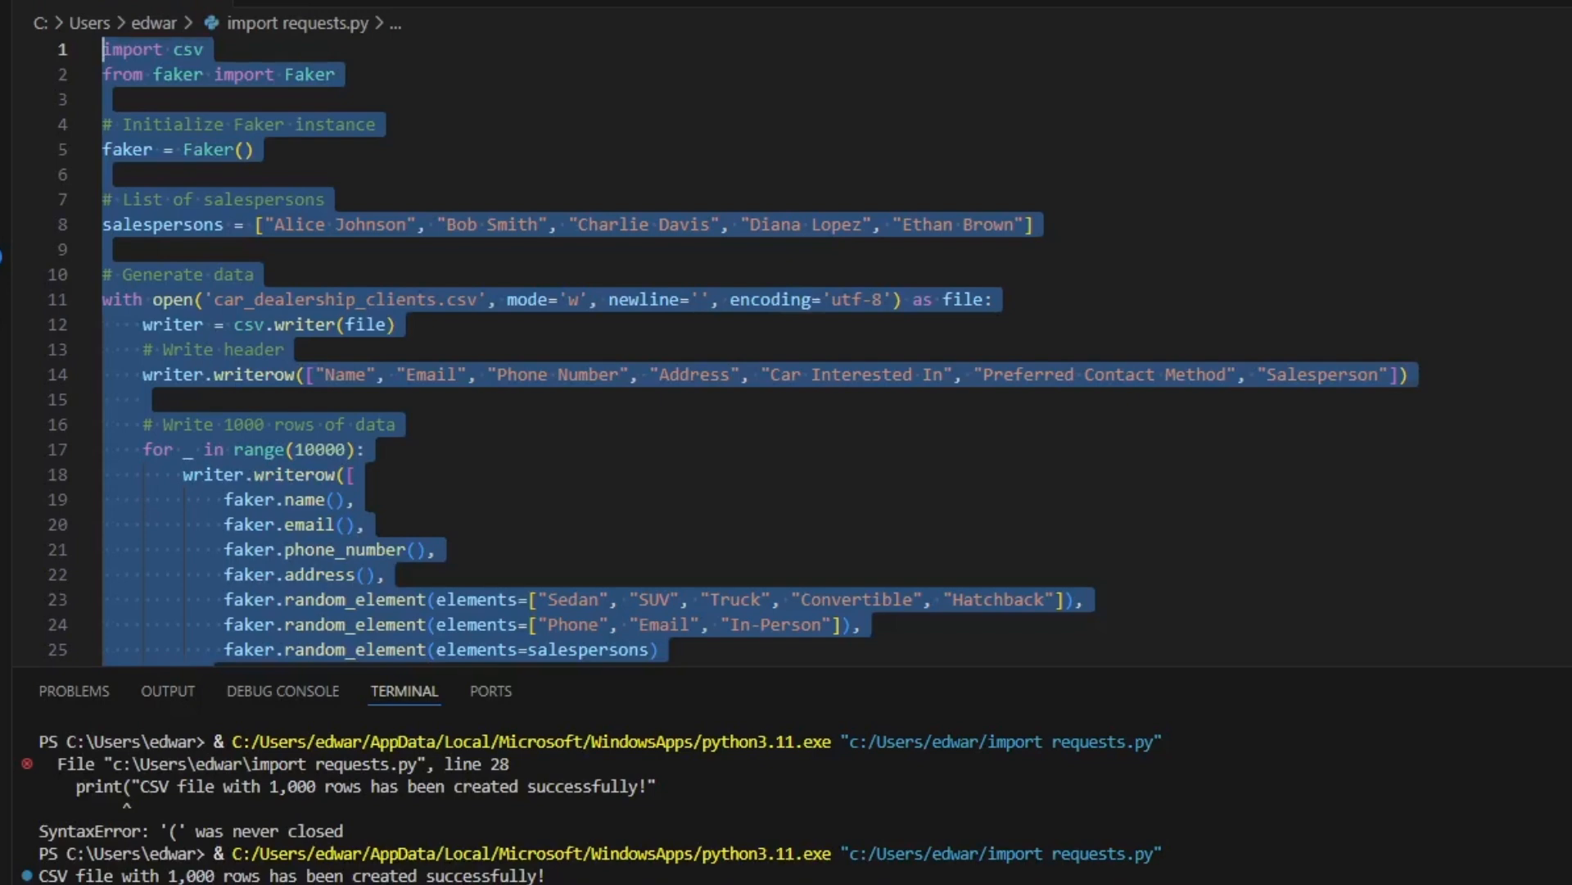
Switch to Notepad++ and examine the client records in car_dealership_clients.csv
{"action": "key", "text": "alt+Tab"}
{"action": "scroll", "coordinate": [737, 352], "scroll_direction": "down", "scroll_amount": 2}
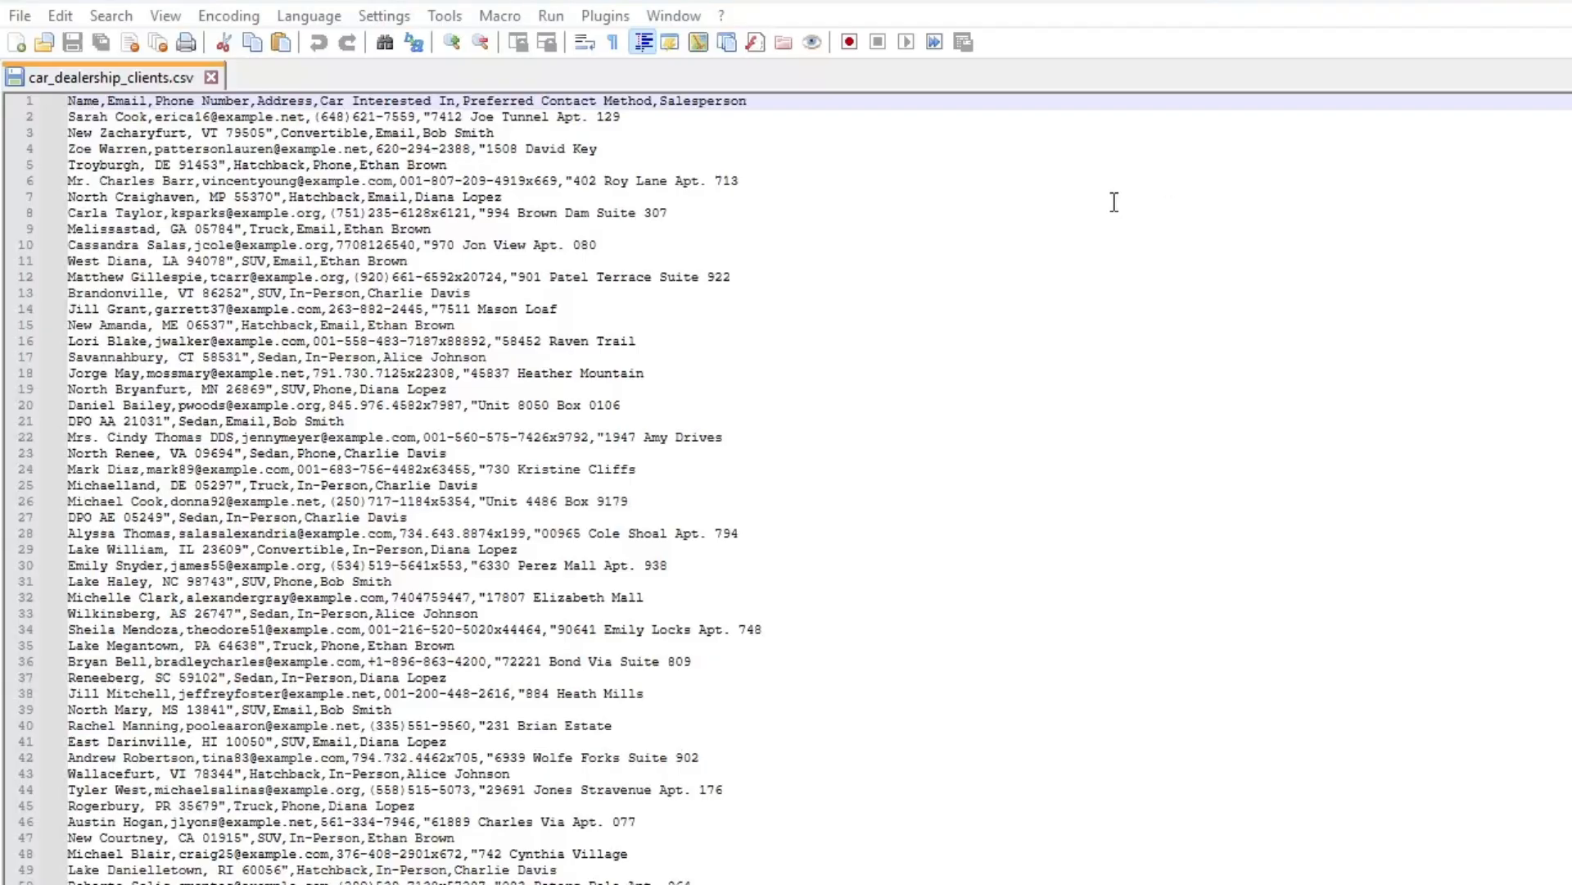
{"action": "scroll", "coordinate": [117, 479], "scroll_direction": "down", "scroll_amount": 20}
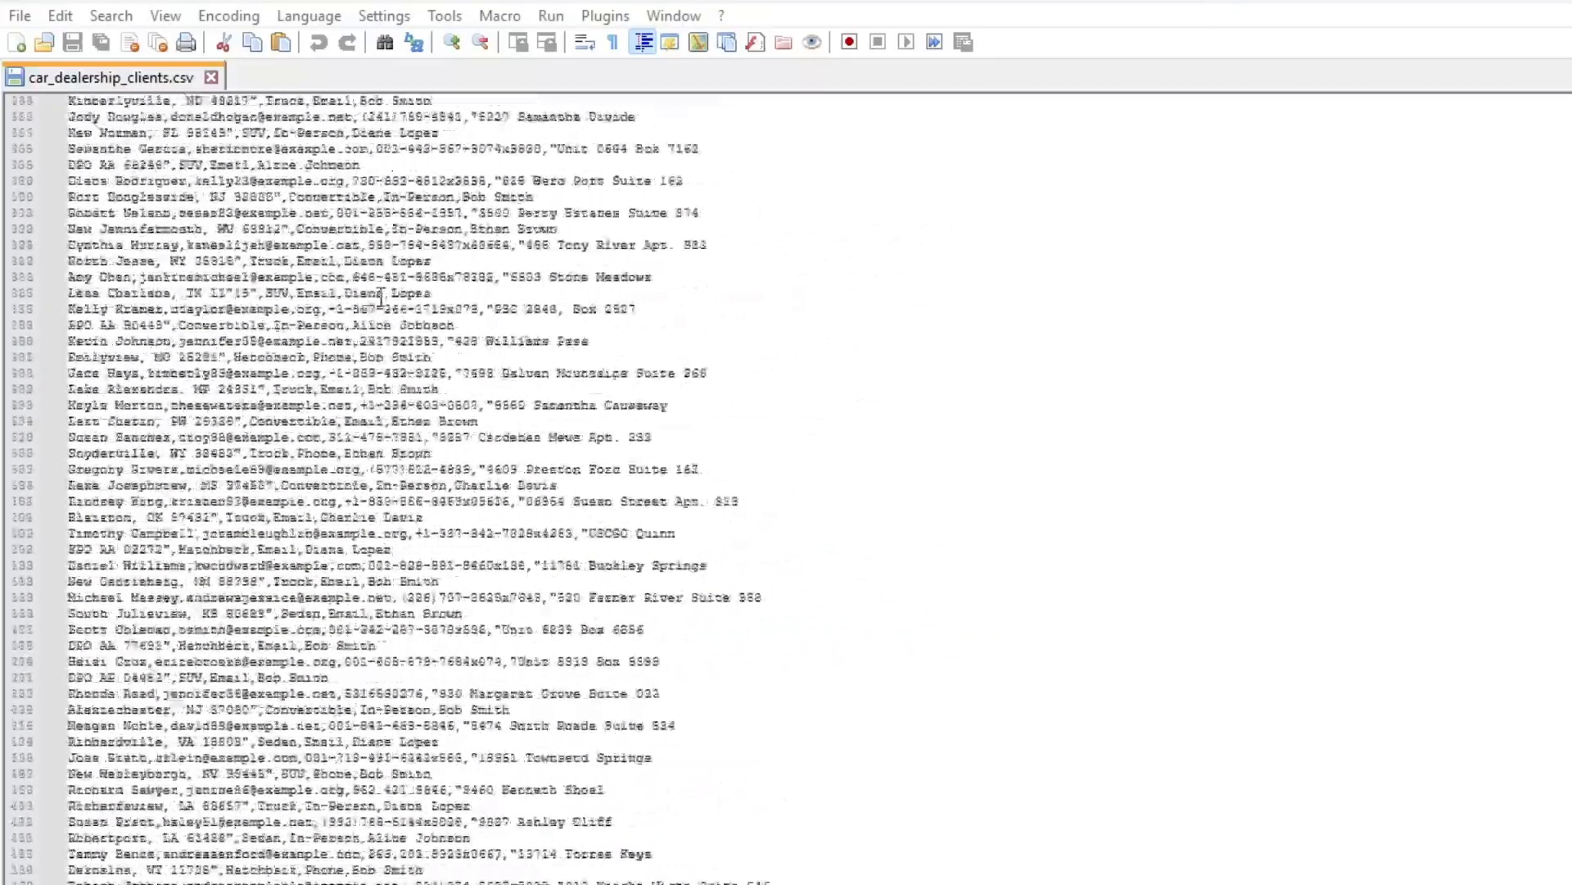
{"action": "scroll", "coordinate": [381, 297], "scroll_direction": "down", "scroll_amount": 20}
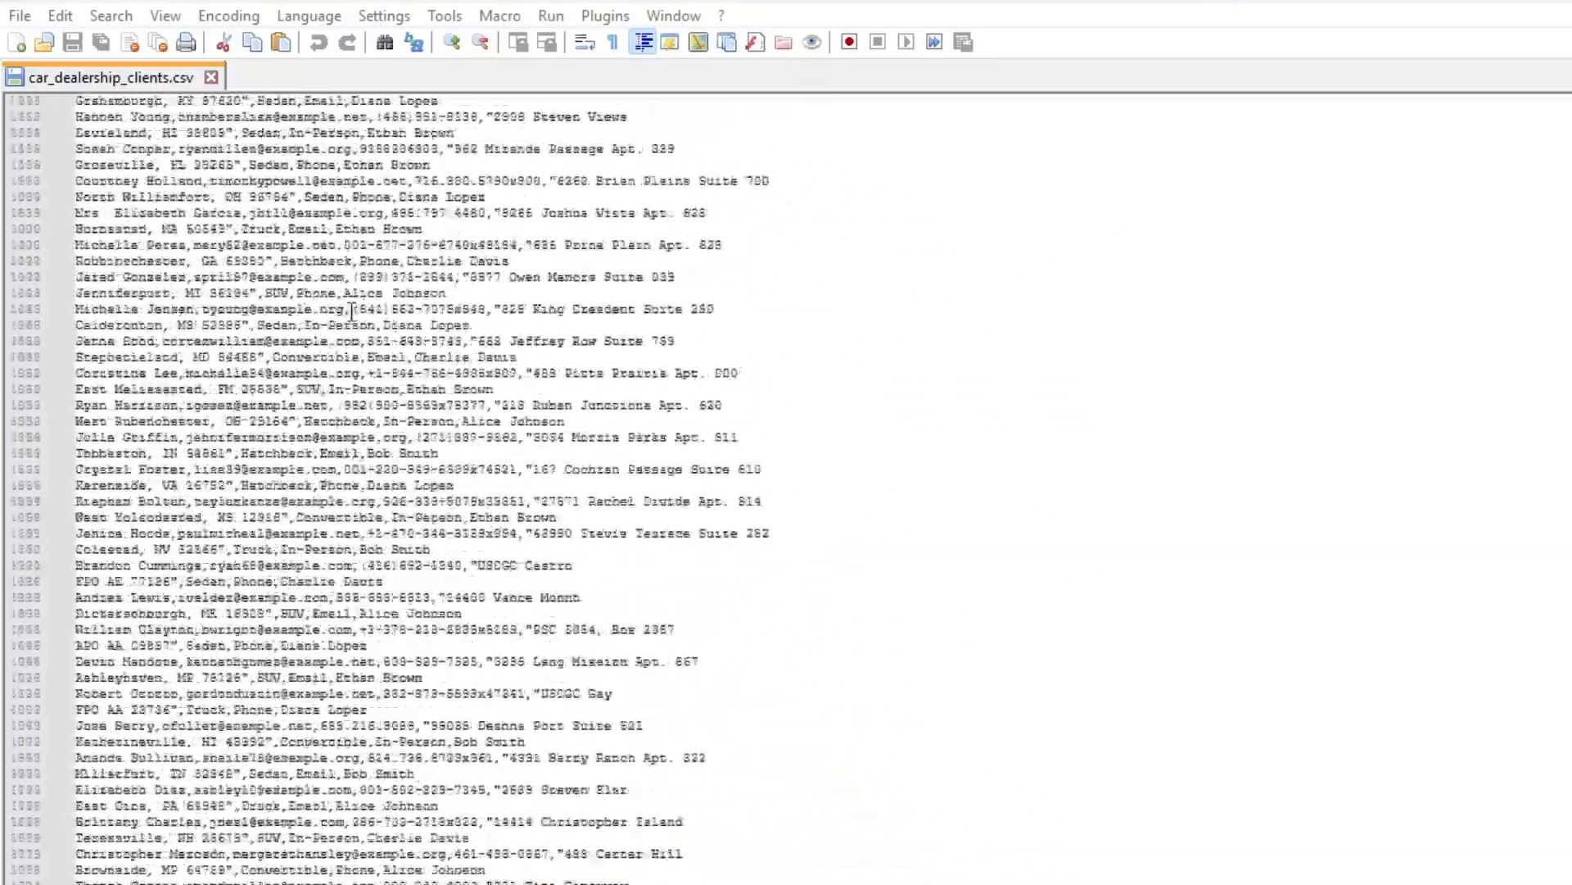
{"action": "scroll", "coordinate": [352, 313], "scroll_direction": "down", "scroll_amount": 20}
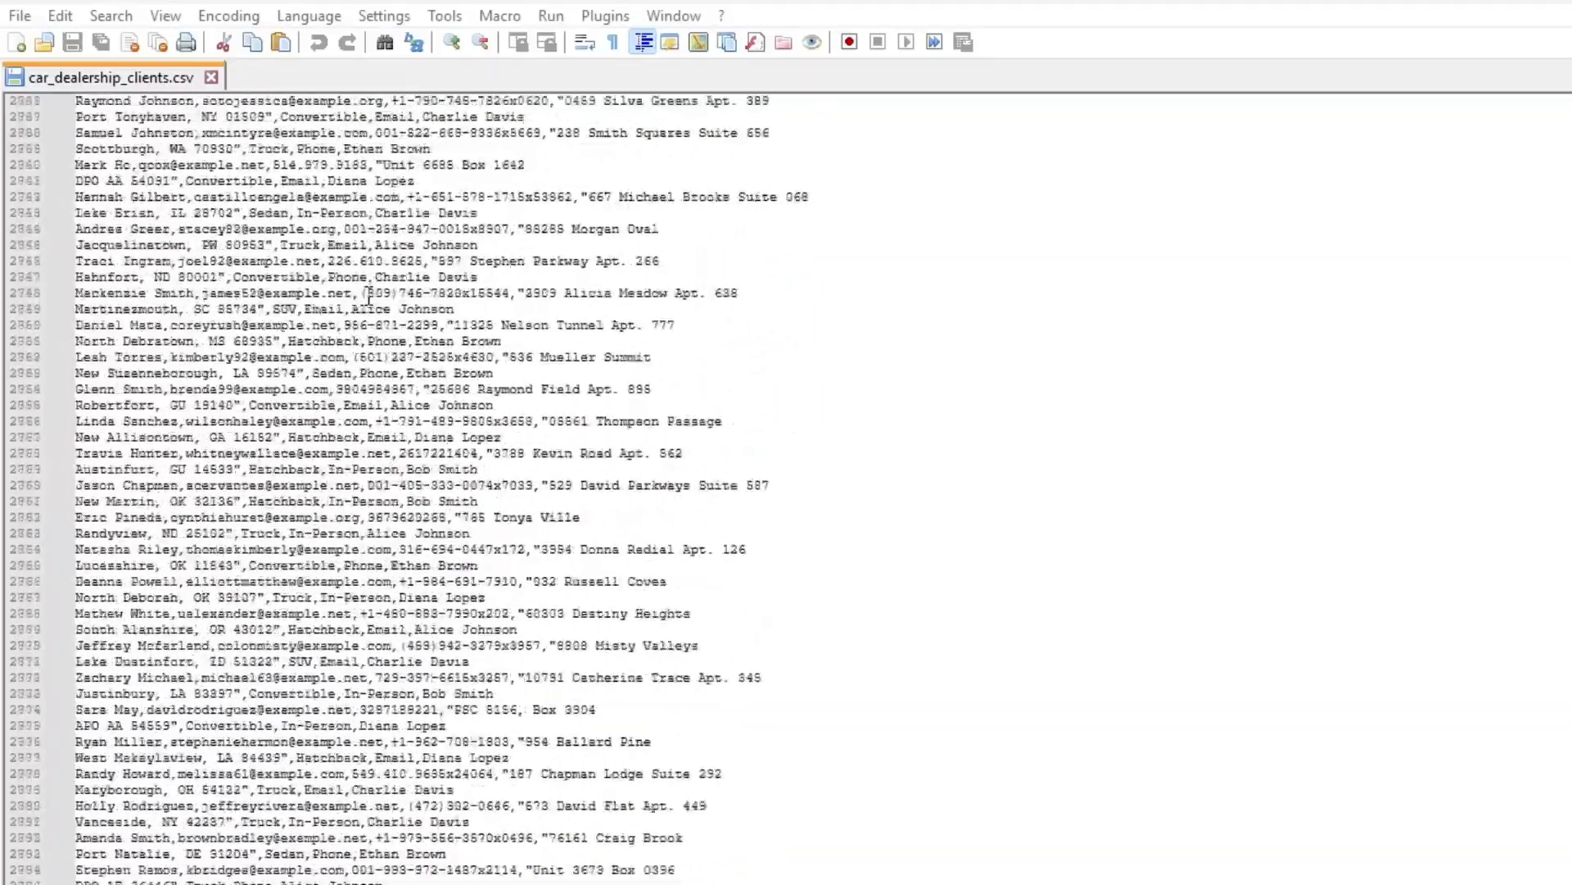
{"action": "scroll", "coordinate": [367, 284], "scroll_direction": "down", "scroll_amount": 20}
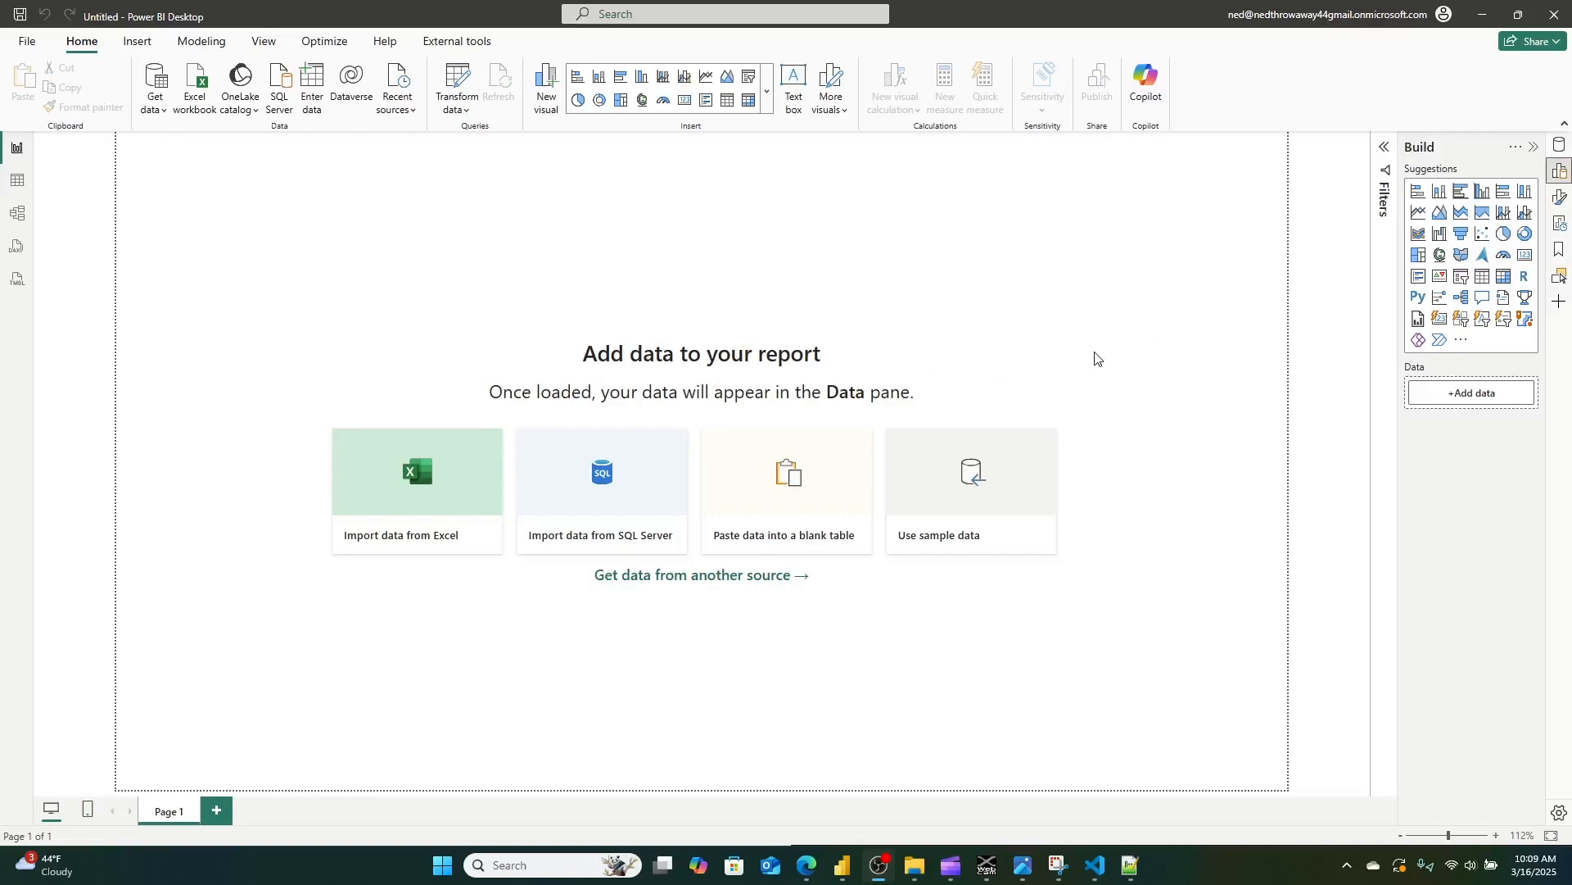
In Power BI Desktop, show the Data pane, start getting data and pick the Text/CSV source
{"action": "left_click", "coordinate": [1565, 152]}
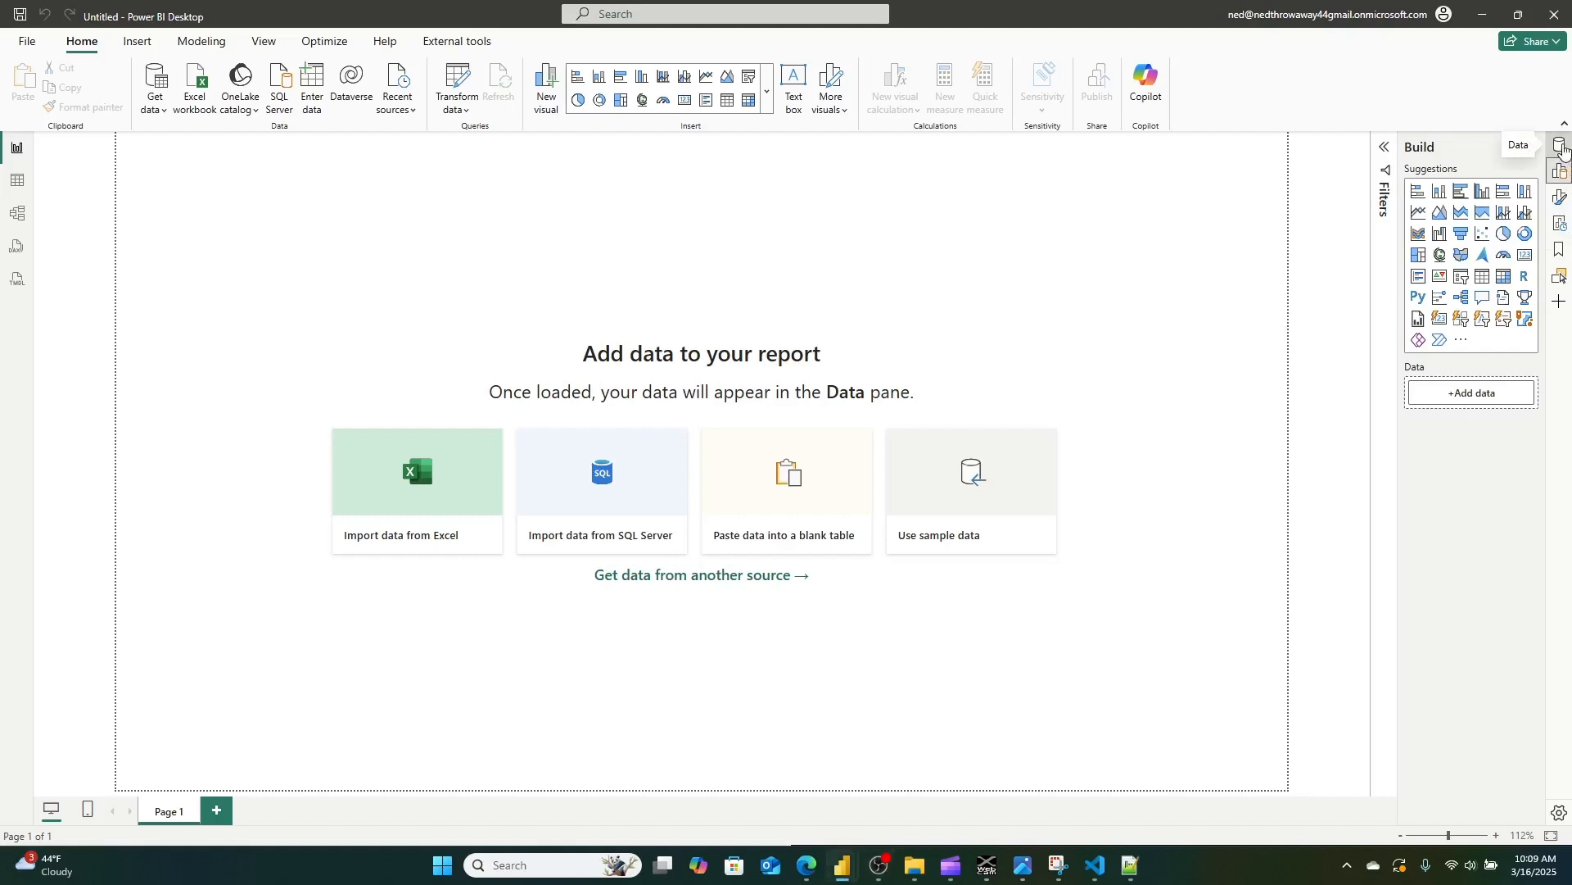
{"action": "left_click", "coordinate": [1562, 147]}
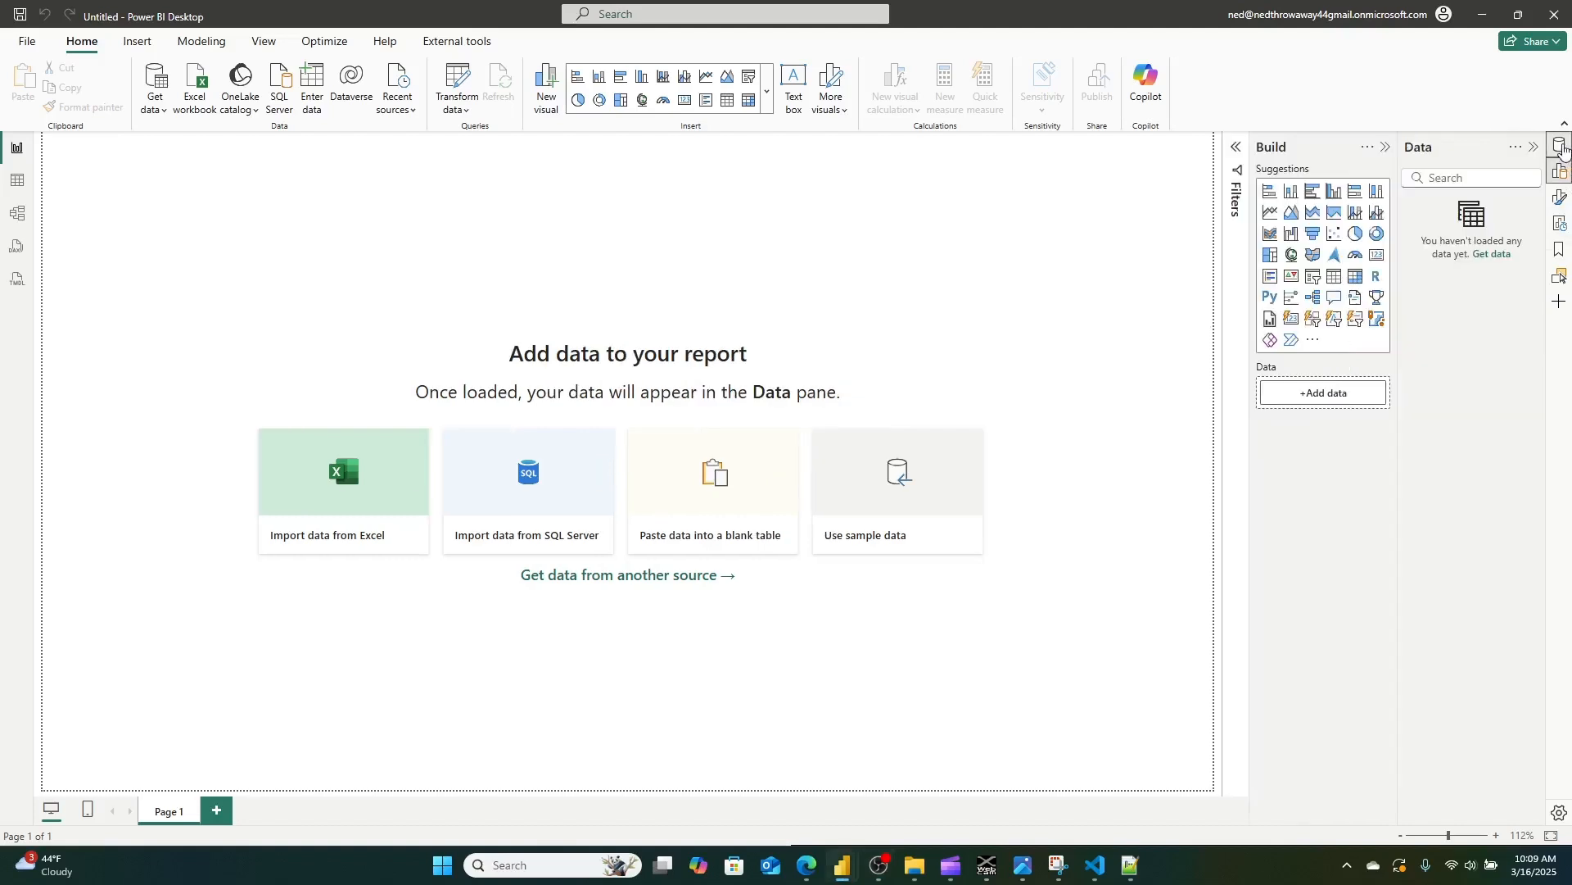
{"action": "left_click", "coordinate": [1493, 255]}
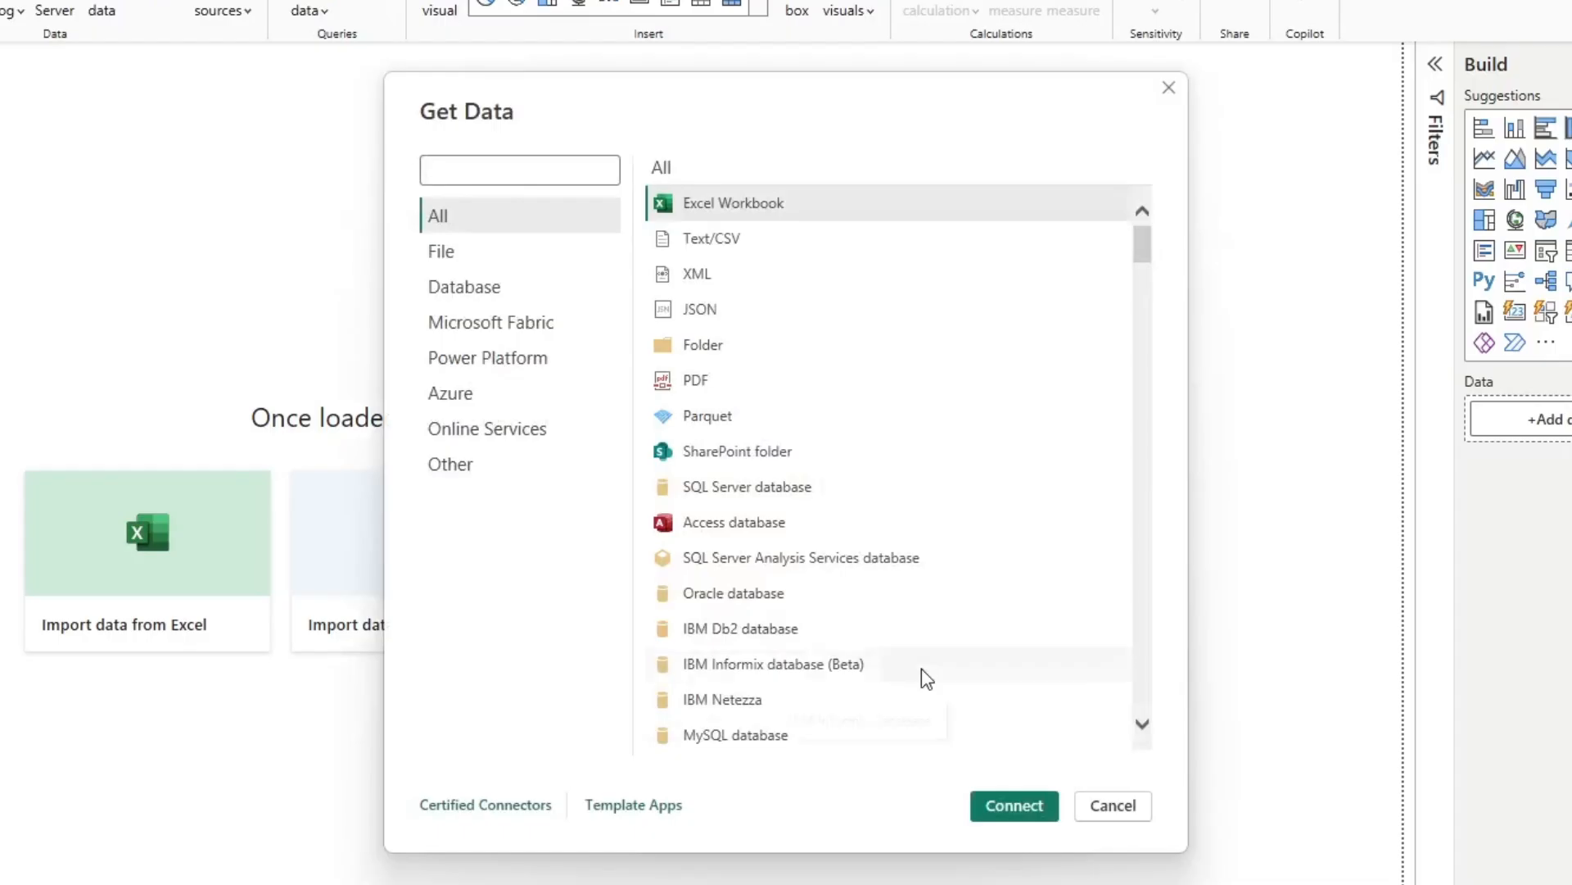
{"action": "left_click", "coordinate": [706, 246]}
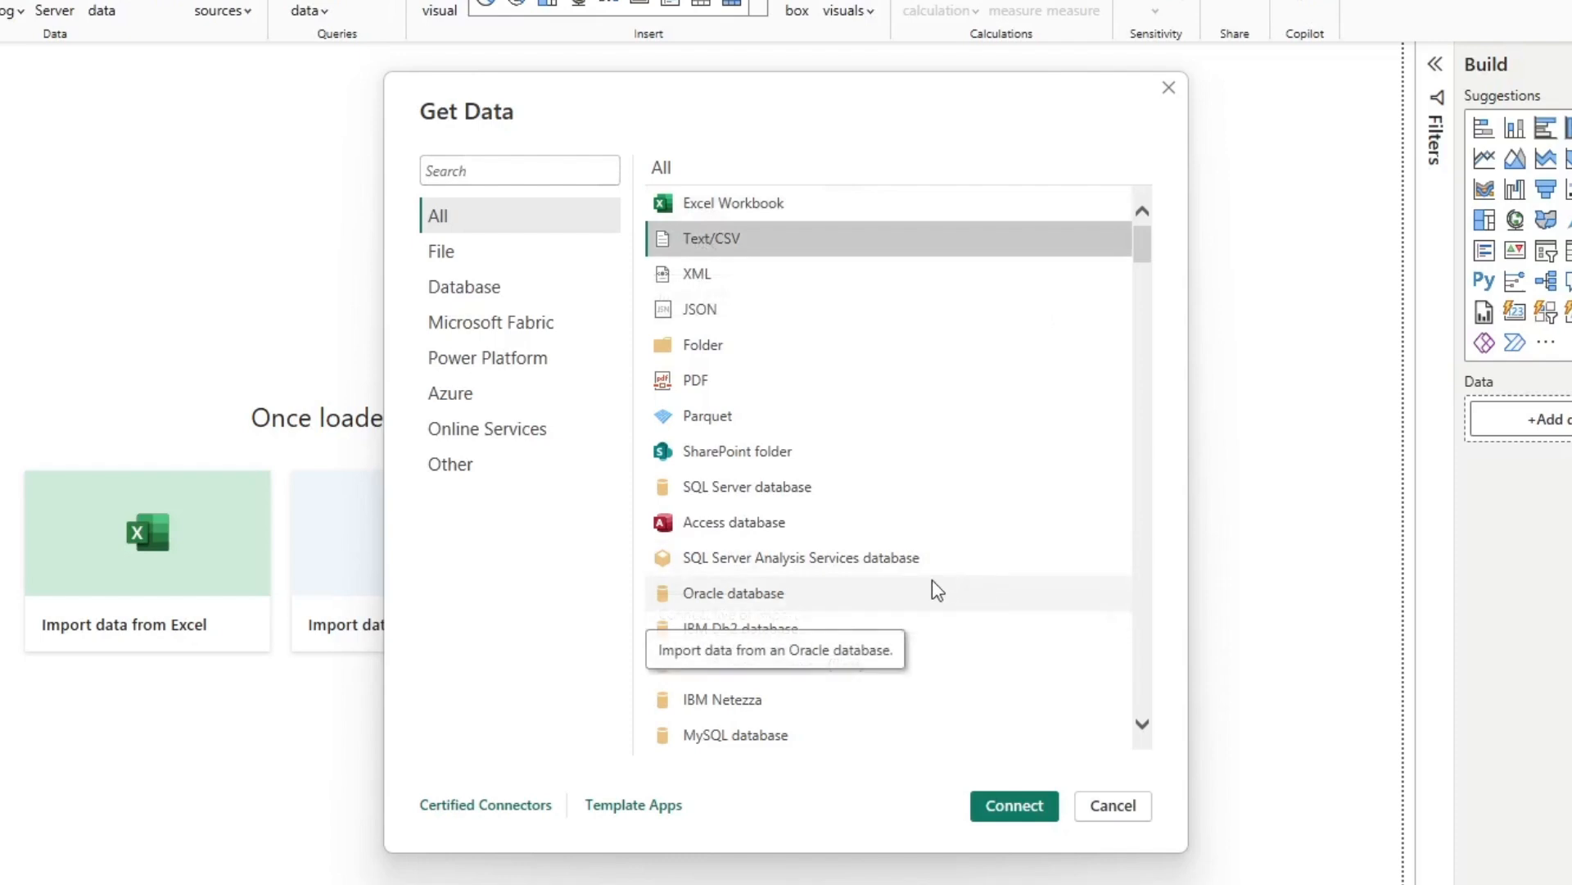
Look through the data connector categories, including Other, Online Services, Azure, Power Platform and Microsoft Fabric, and return to the full list
{"action": "left_click", "coordinate": [475, 433]}
{"action": "left_click", "coordinate": [455, 475]}
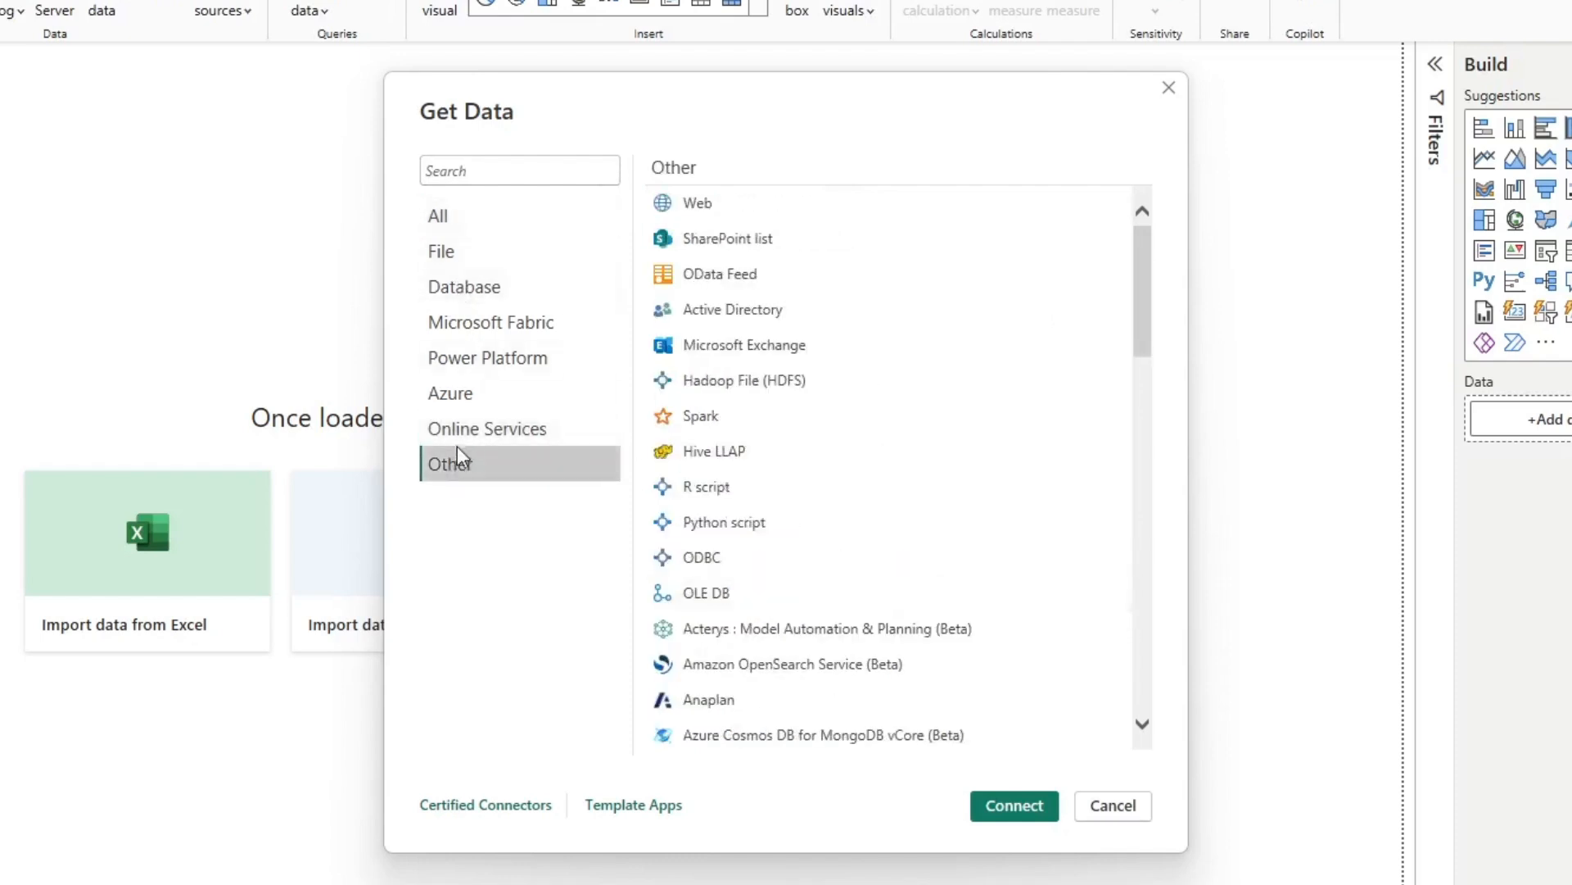
{"action": "left_click", "coordinate": [464, 431]}
{"action": "left_click", "coordinate": [494, 400]}
{"action": "left_click", "coordinate": [498, 357]}
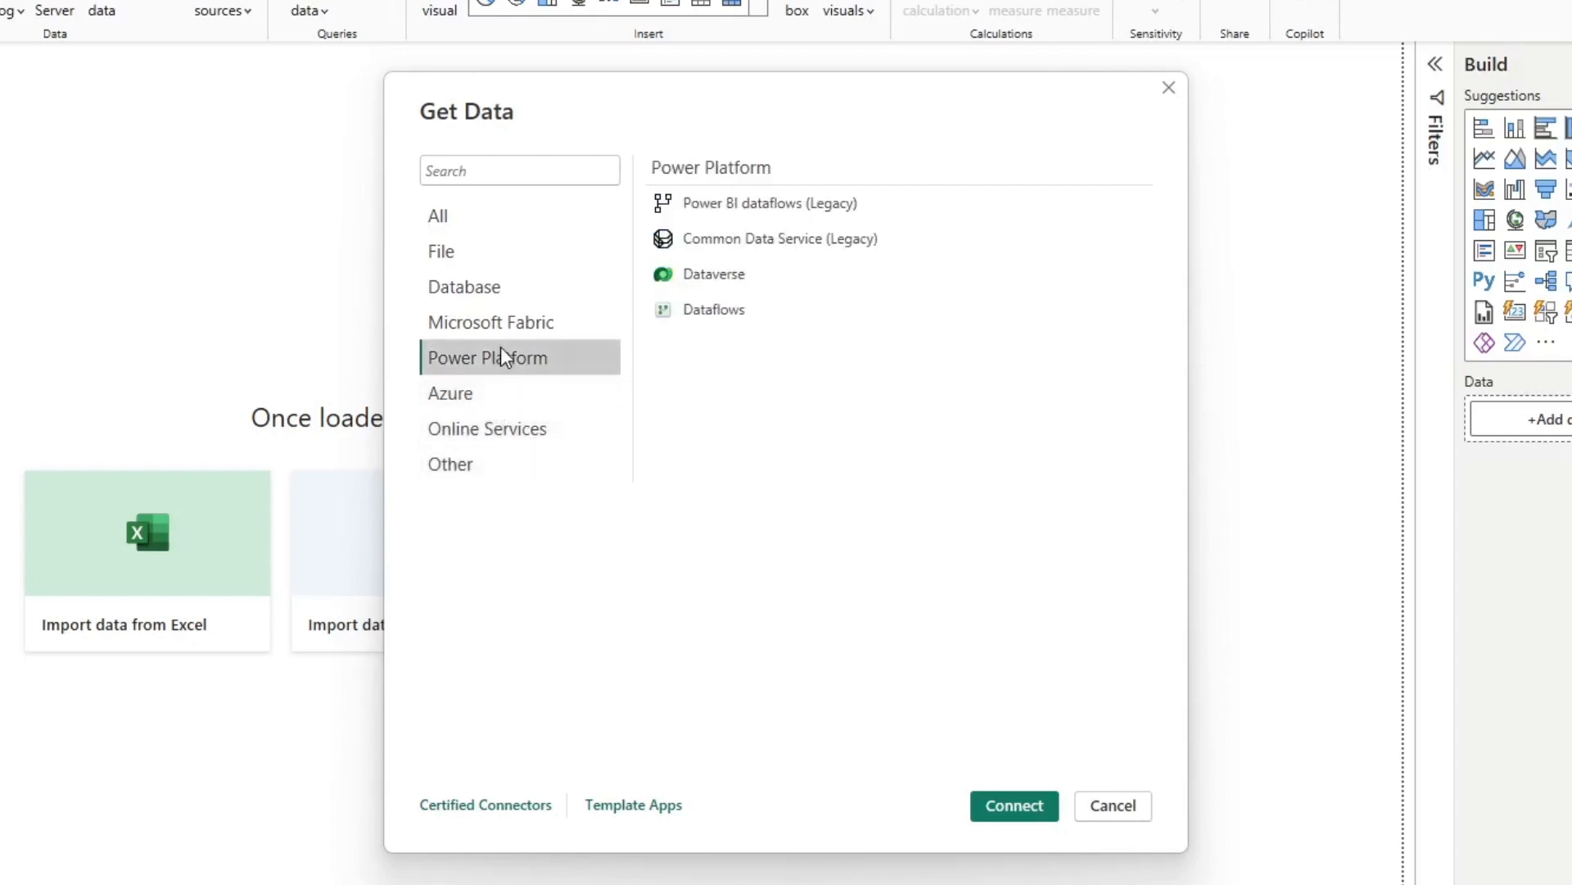
{"action": "left_click", "coordinate": [500, 327]}
{"action": "left_click", "coordinate": [475, 219]}
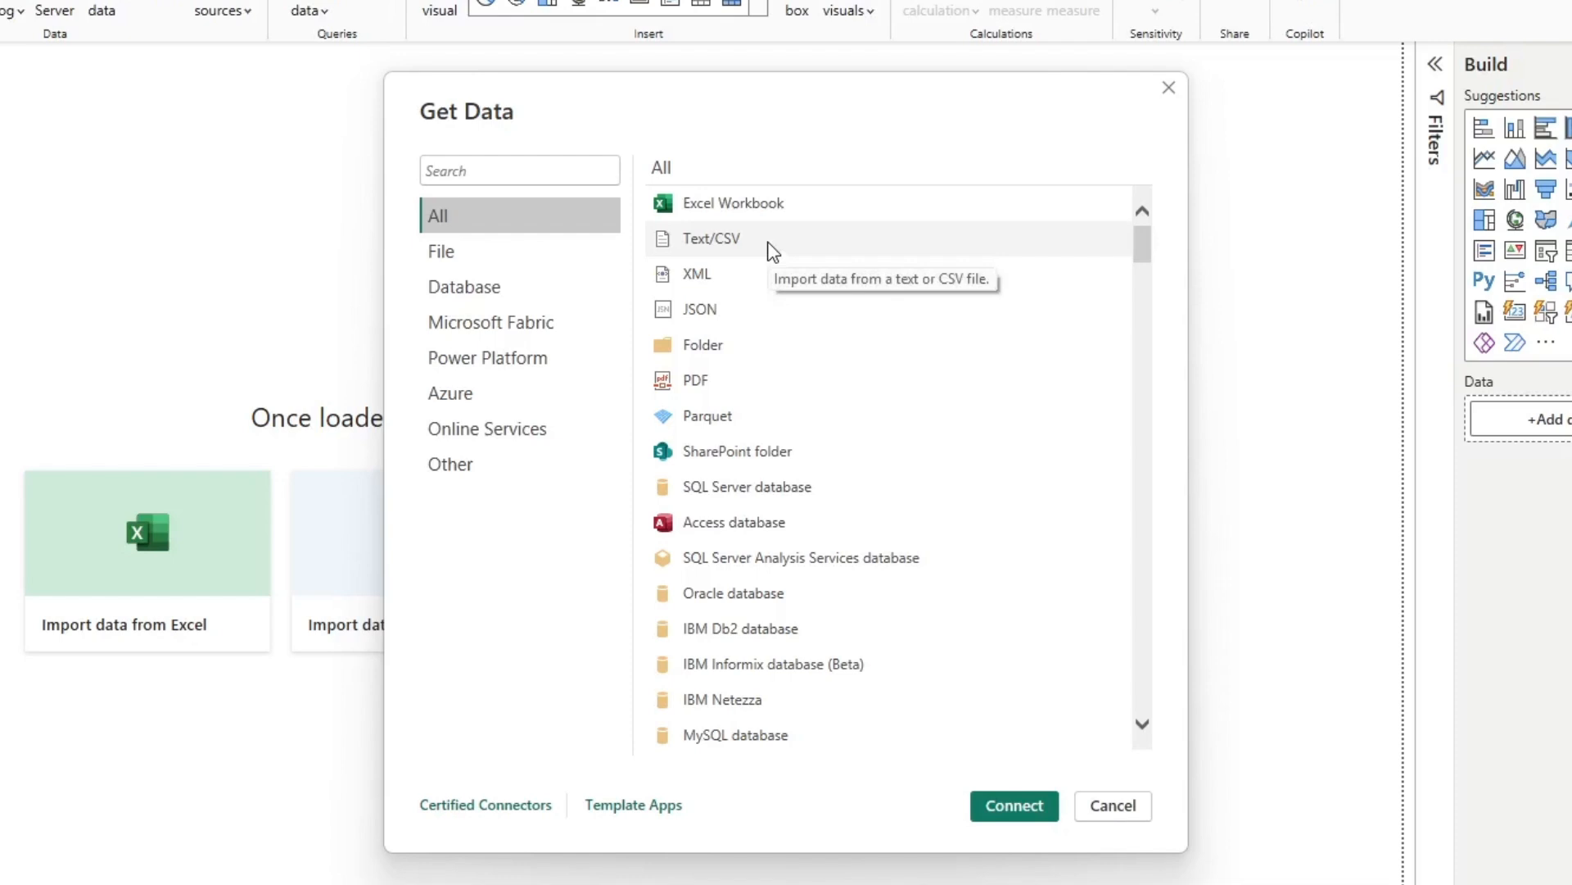
Connect to a Text/CSV source and open car_dealership_clients.csv from the user's profile folder under C:\Users
{"action": "left_click", "coordinate": [768, 243]}
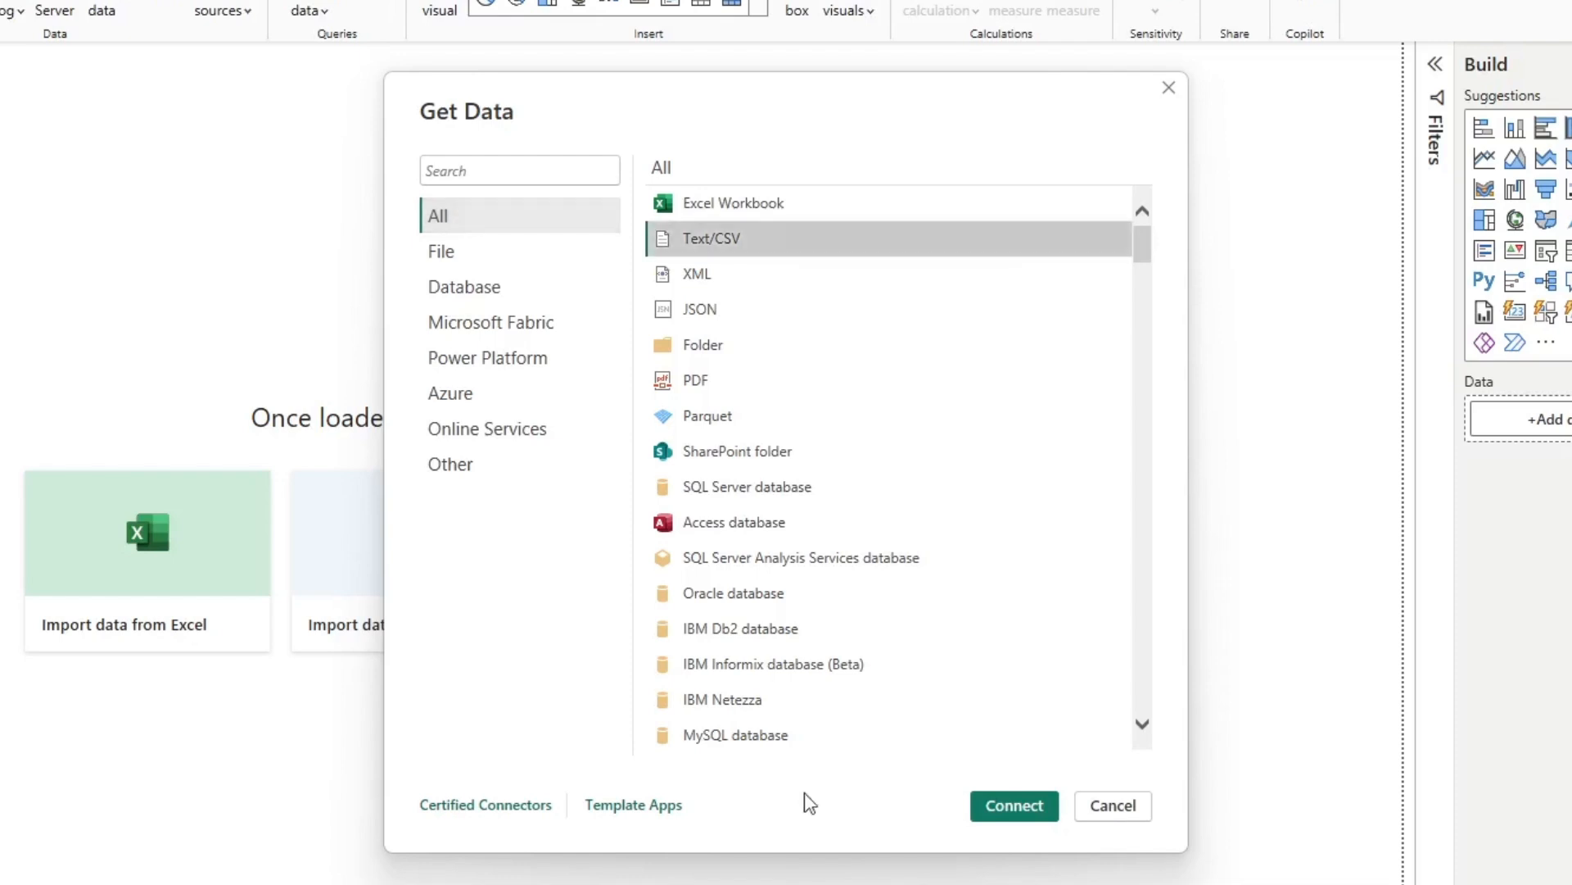
{"action": "left_click", "coordinate": [1030, 809]}
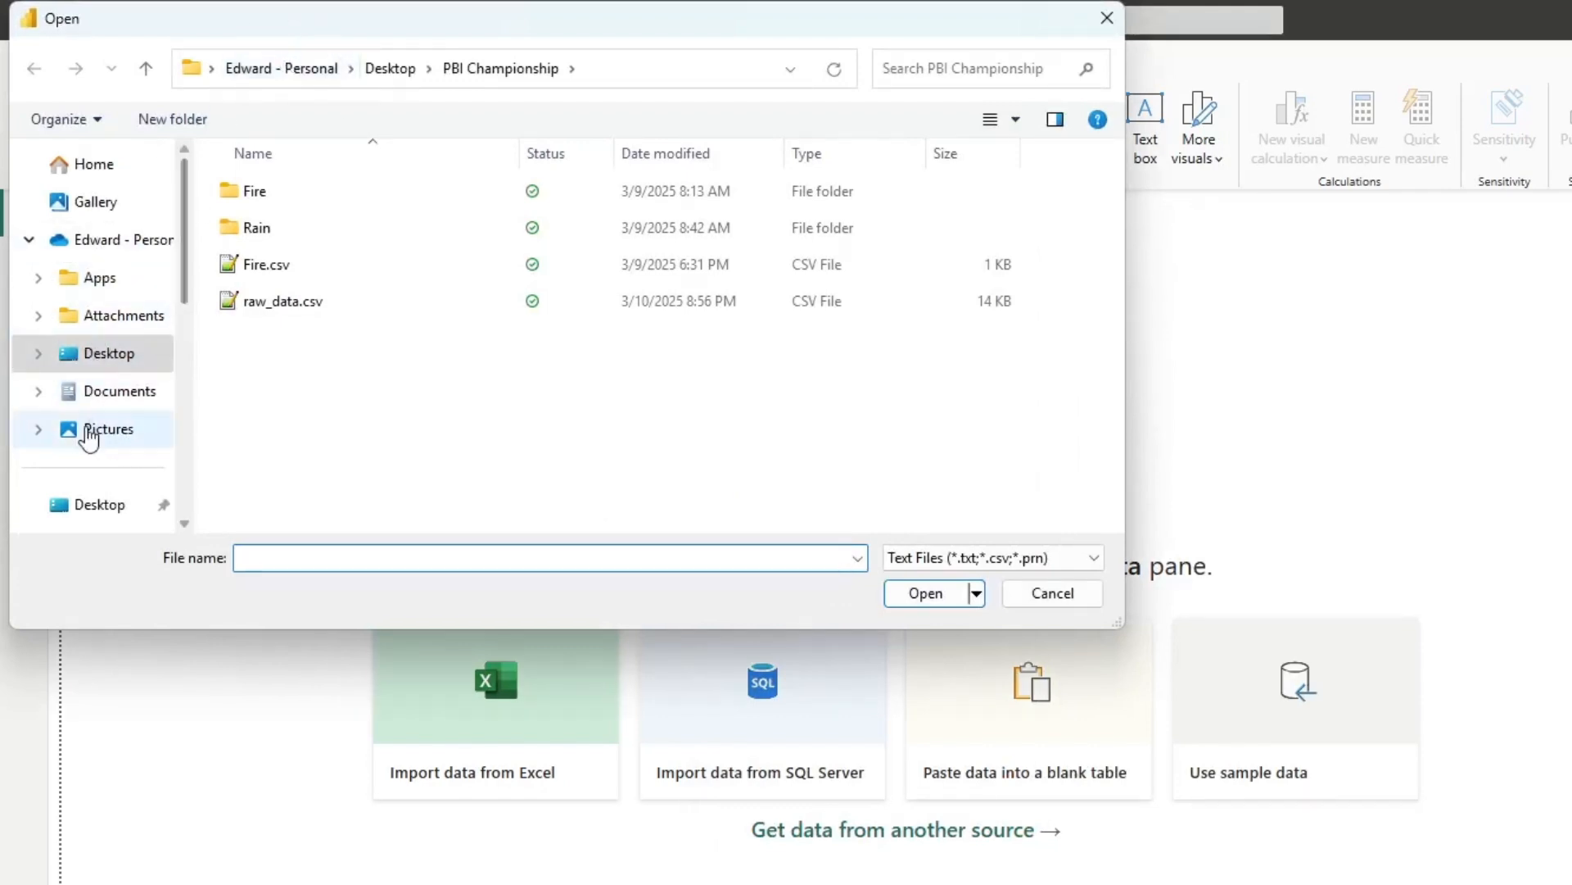
{"action": "scroll", "coordinate": [88, 435], "scroll_direction": "down", "scroll_amount": 5}
{"action": "scroll", "coordinate": [87, 424], "scroll_direction": "up", "scroll_amount": 2}
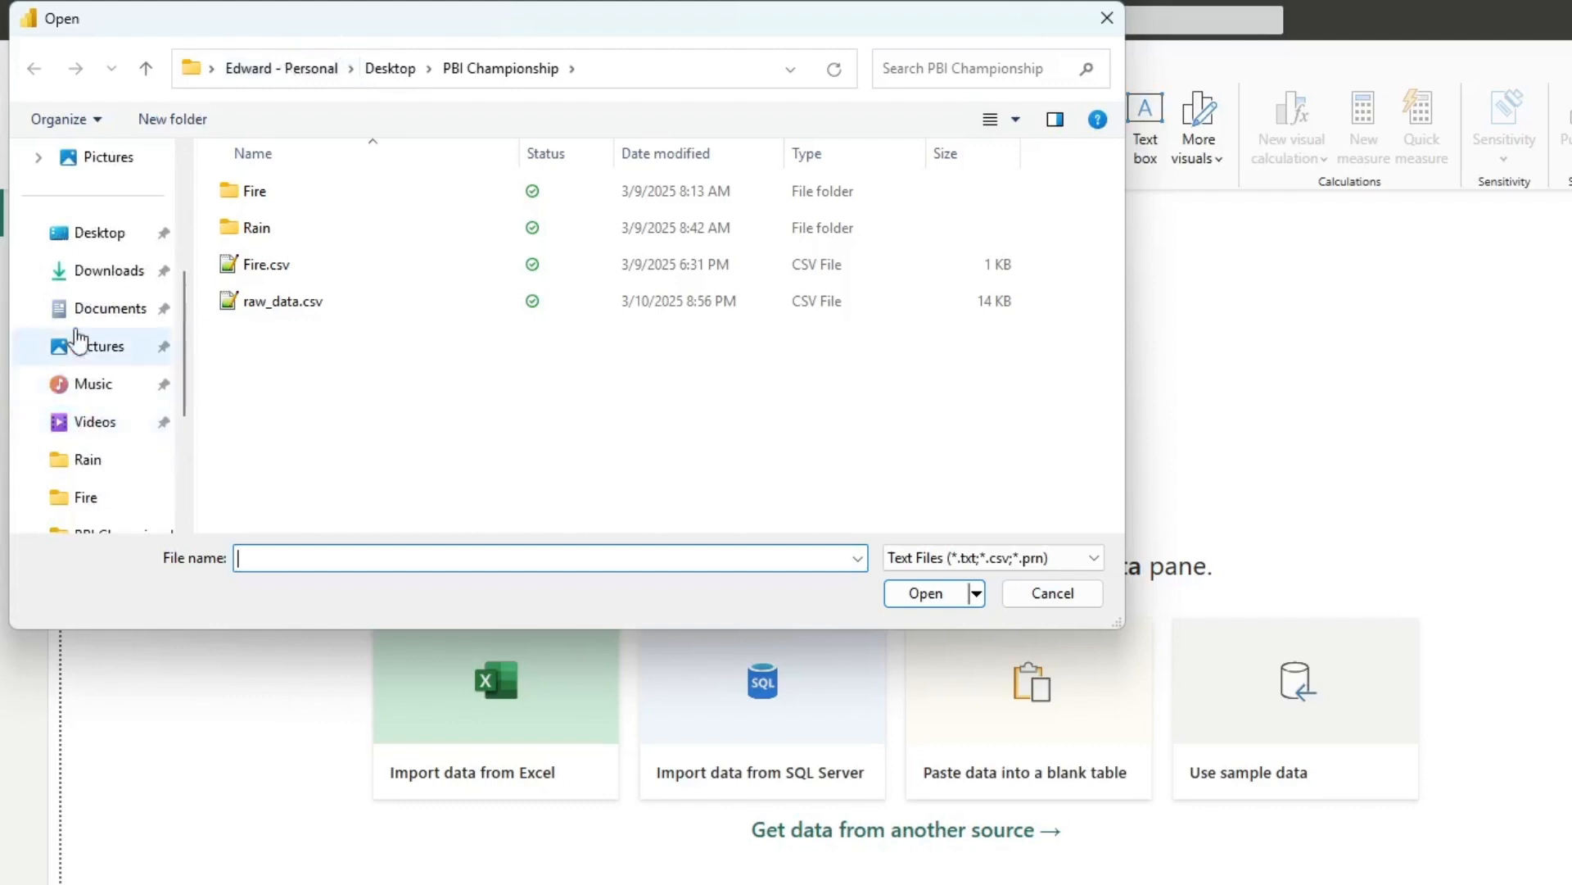
{"action": "scroll", "coordinate": [109, 389], "scroll_direction": "down", "scroll_amount": 2}
{"action": "scroll", "coordinate": [102, 410], "scroll_direction": "down", "scroll_amount": 1}
{"action": "left_click", "coordinate": [96, 422]}
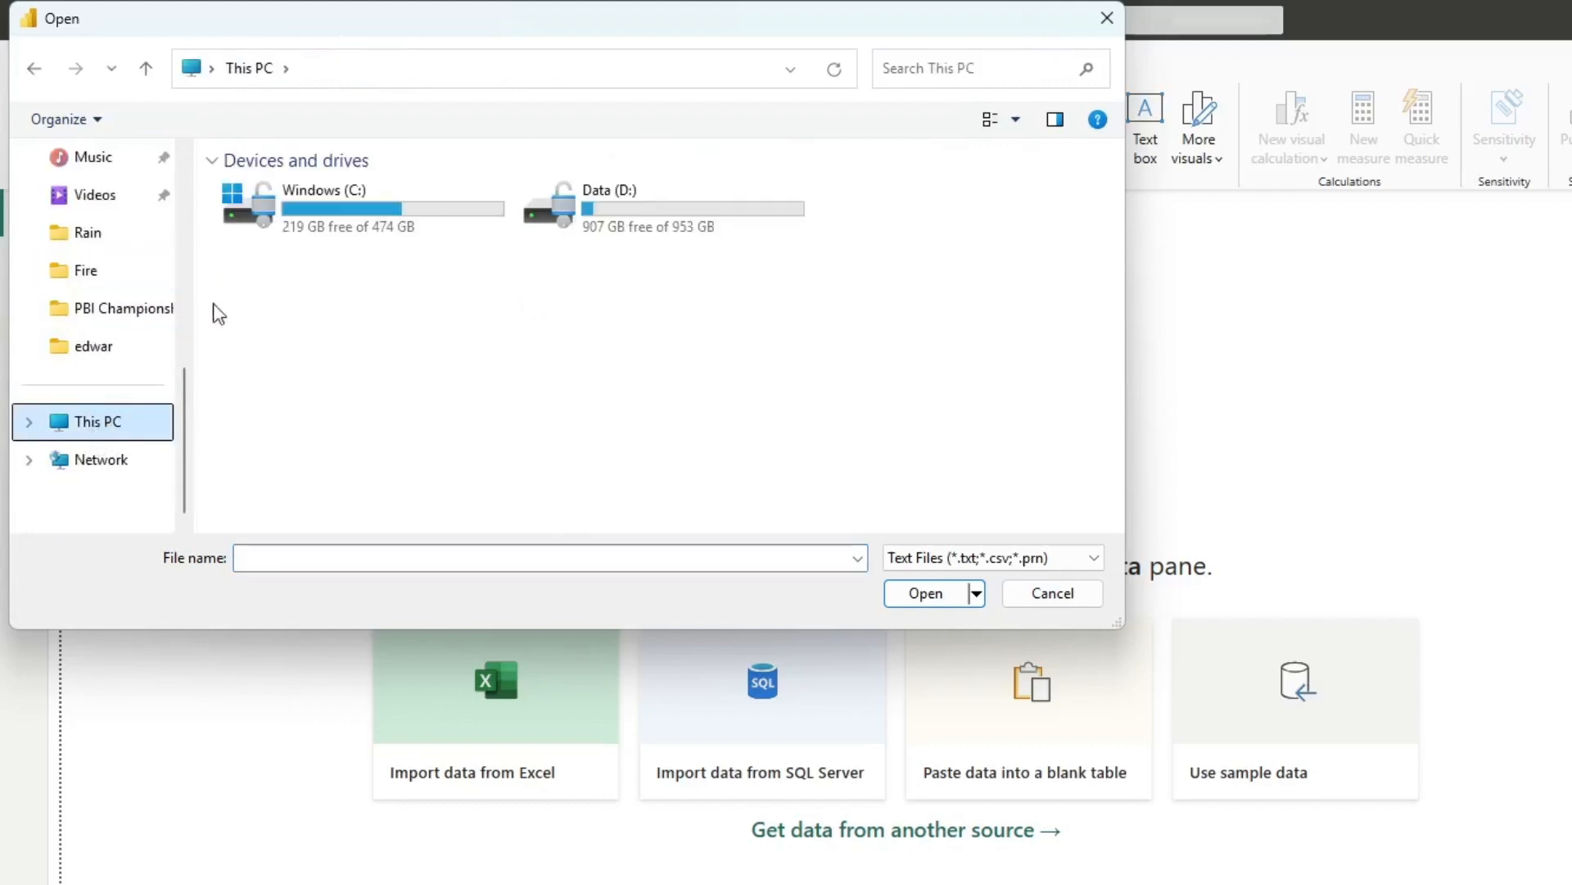
{"action": "double_click", "coordinate": [410, 202]}
{"action": "double_click", "coordinate": [283, 356]}
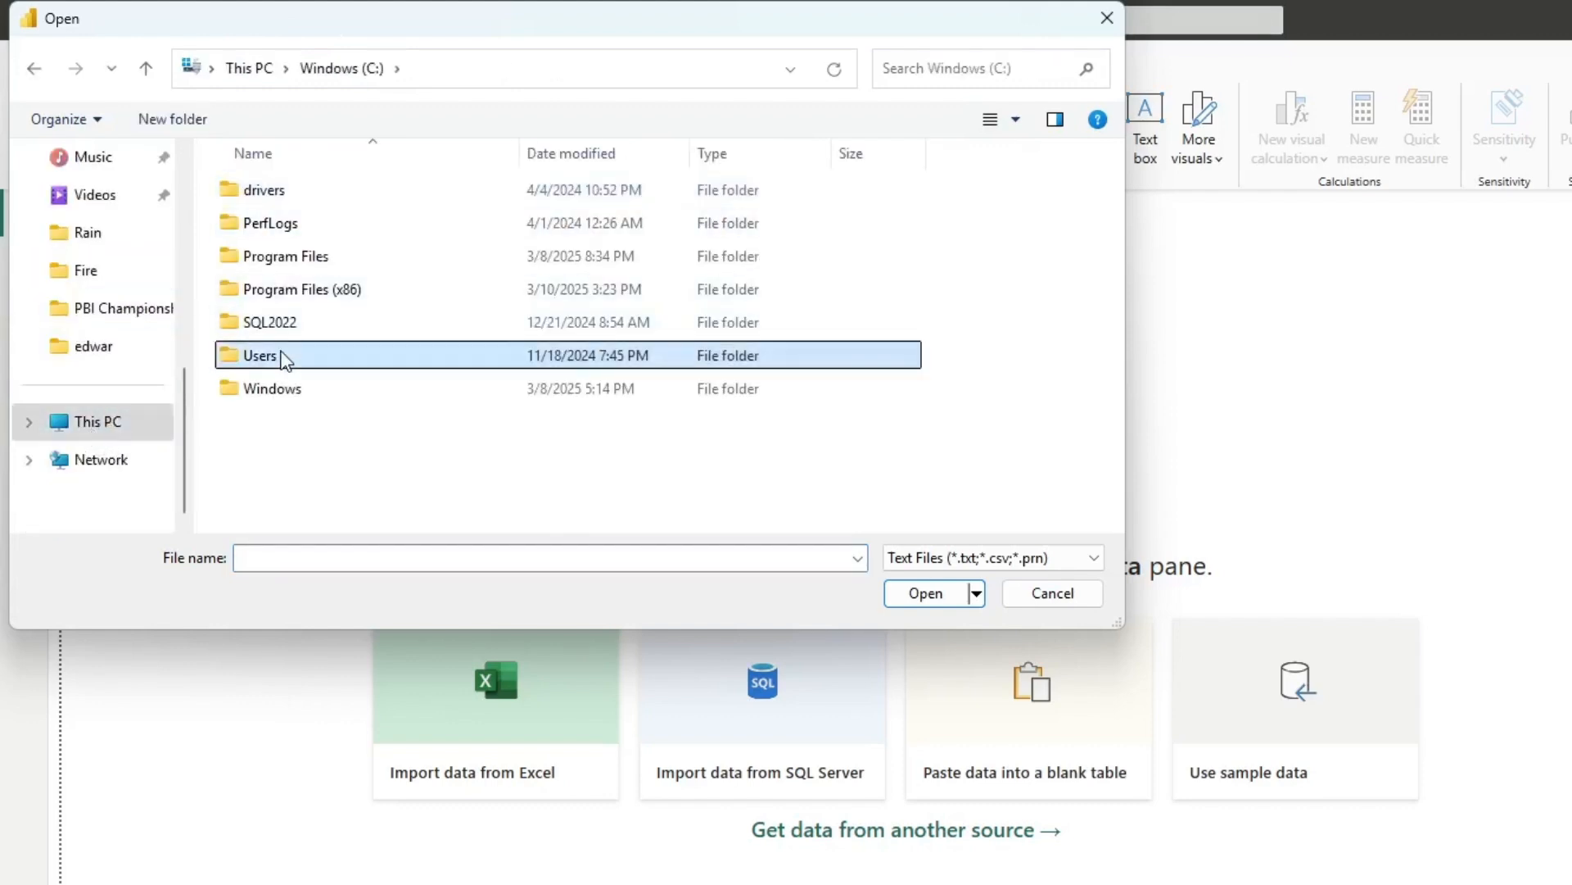
{"action": "double_click", "coordinate": [305, 190]}
{"action": "scroll", "coordinate": [424, 457], "scroll_direction": "down", "scroll_amount": 5}
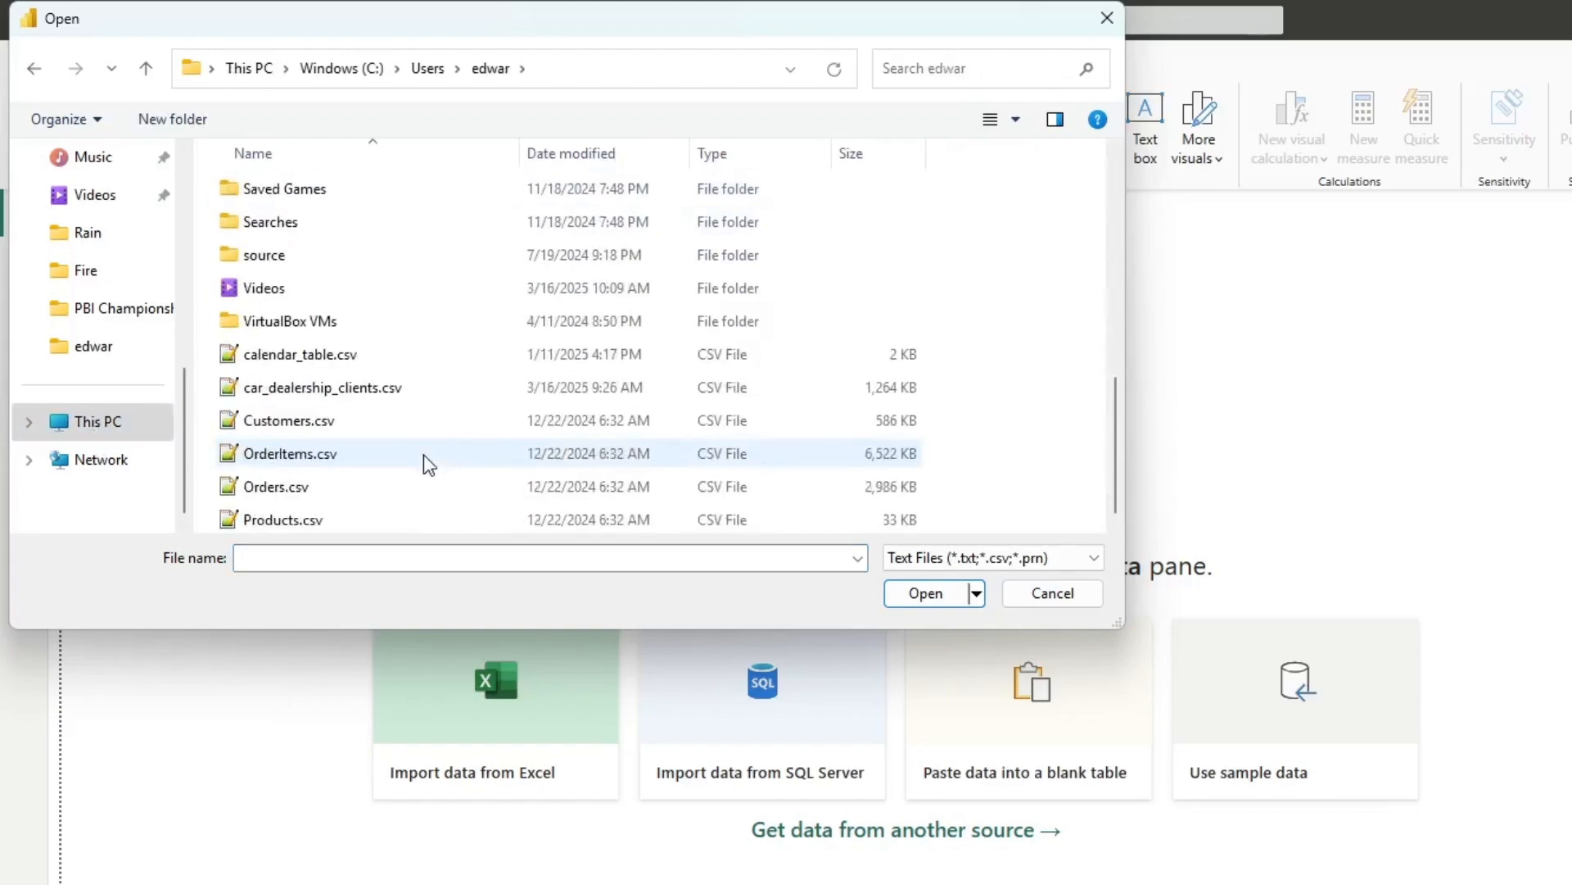
{"action": "left_click", "coordinate": [301, 390]}
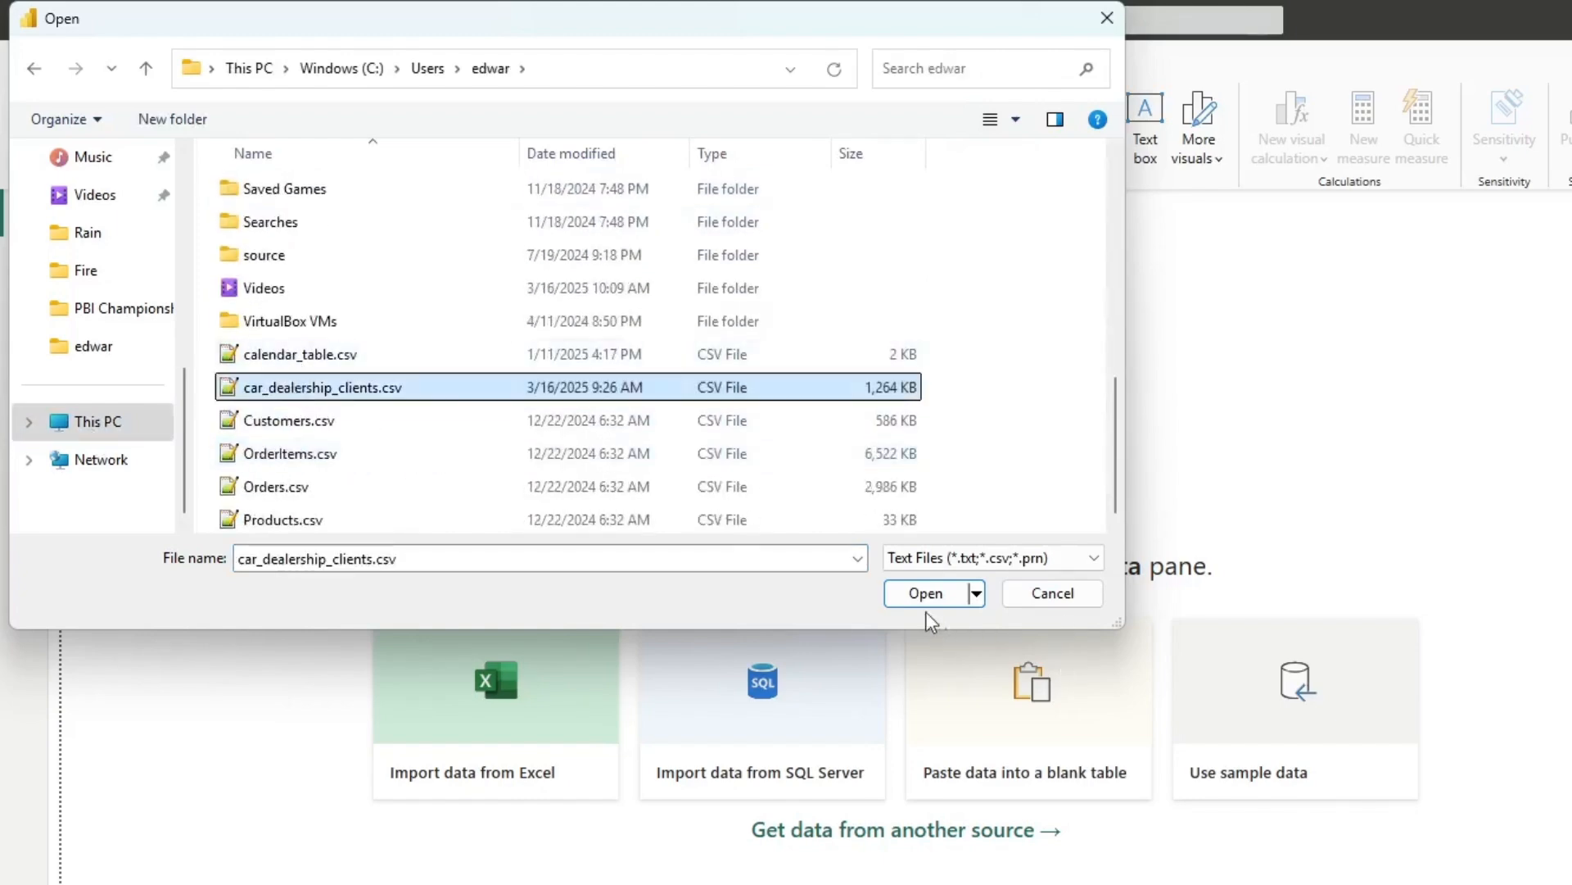
{"action": "left_click", "coordinate": [891, 588]}
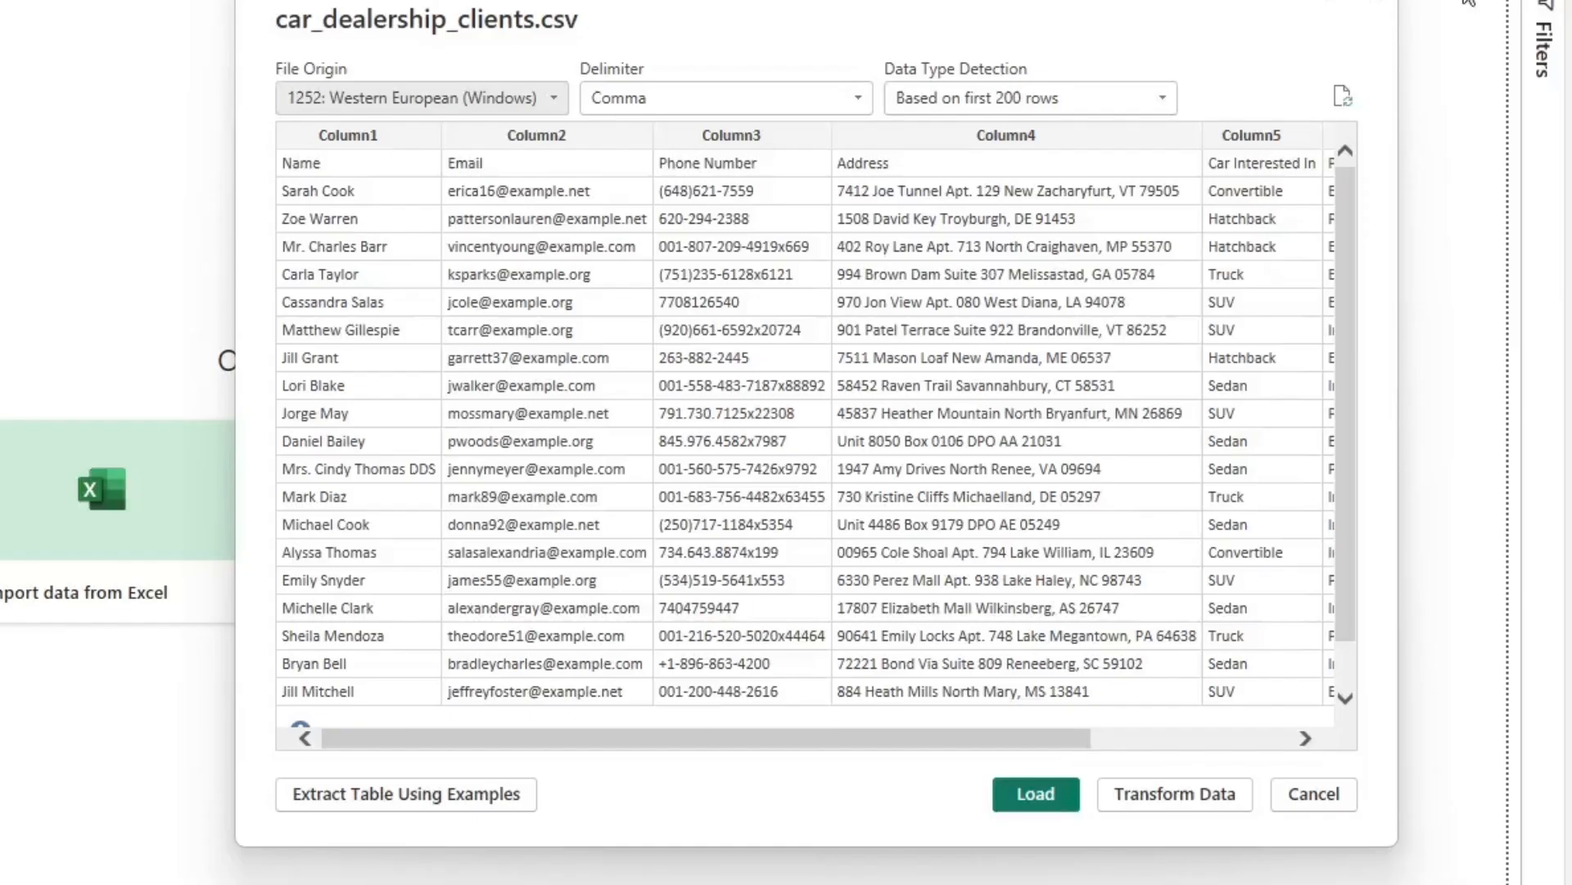
Open the CSV data in Power Query Editor and promote the first row to column headers
{"action": "left_click", "coordinate": [1225, 809]}
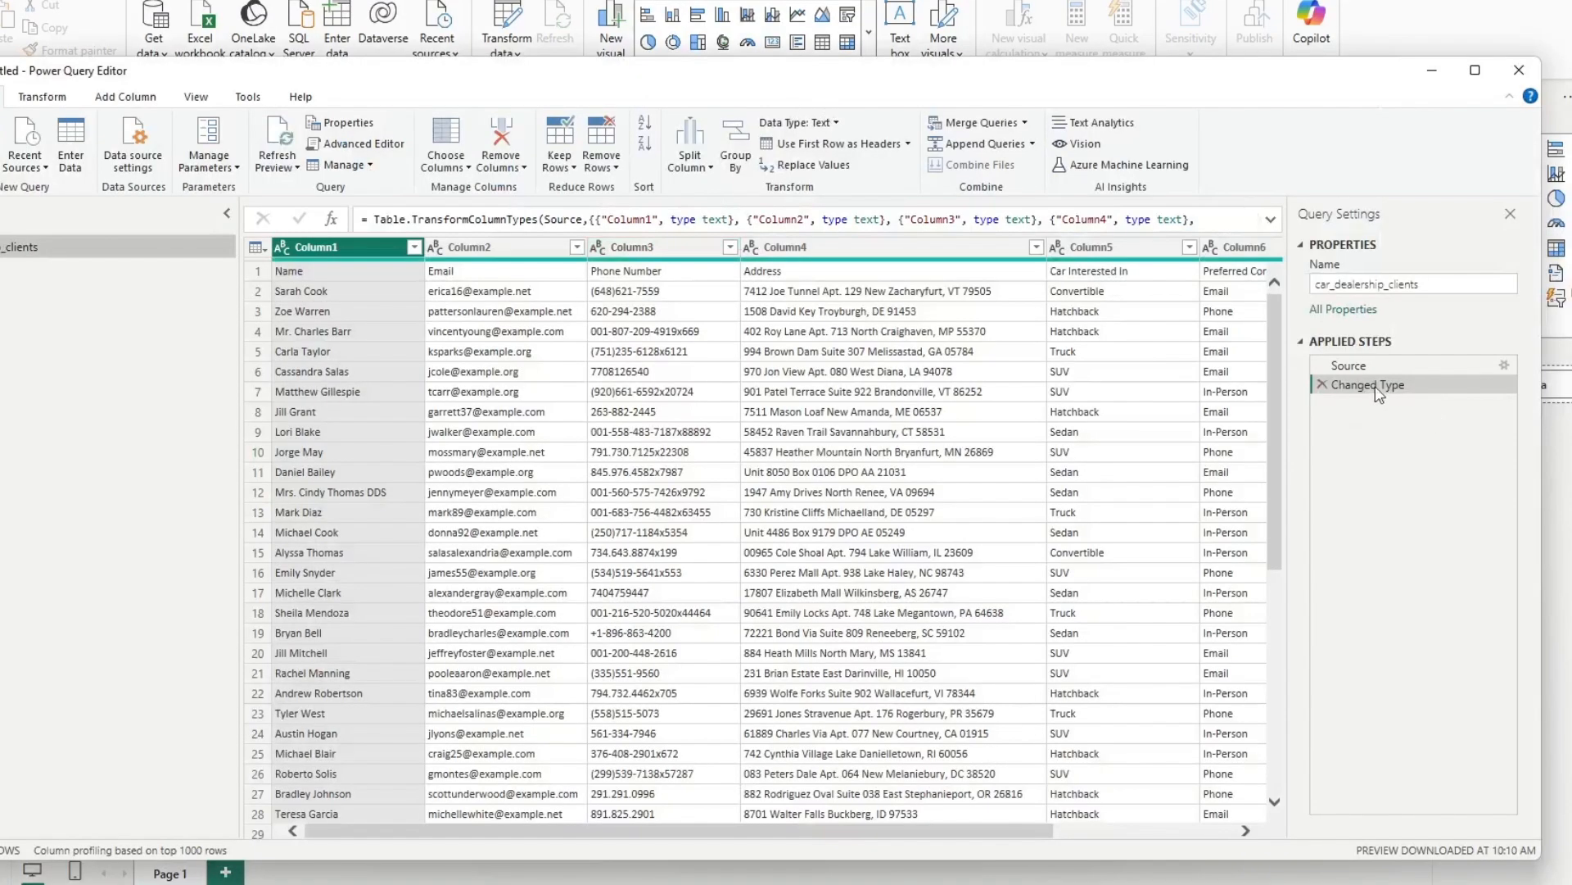
{"action": "right_click", "coordinate": [1375, 385]}
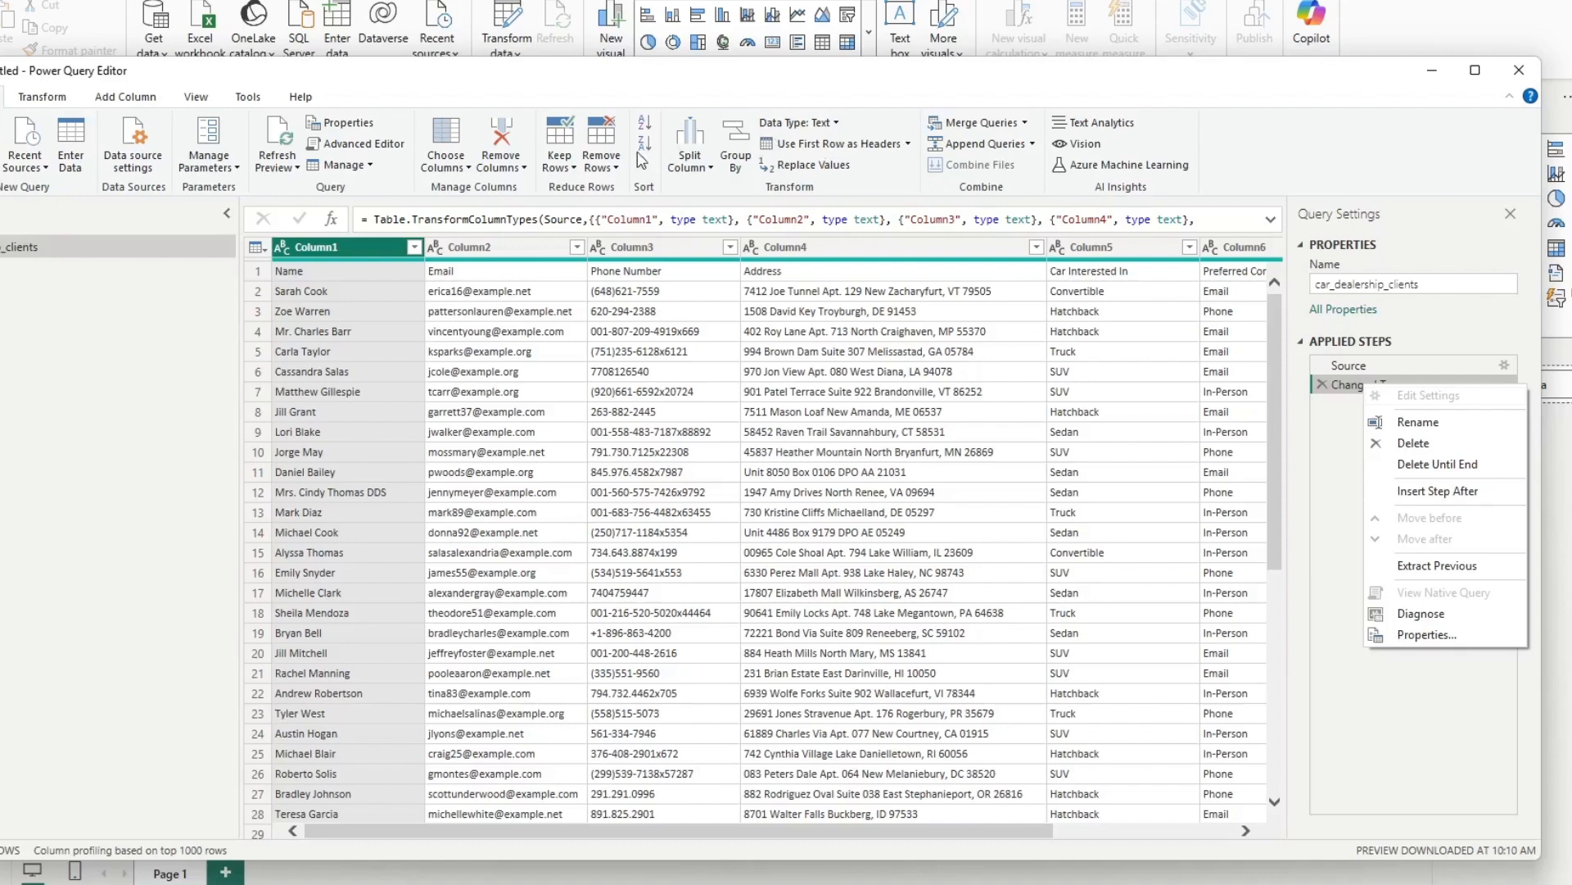
{"action": "left_click", "coordinate": [896, 144]}
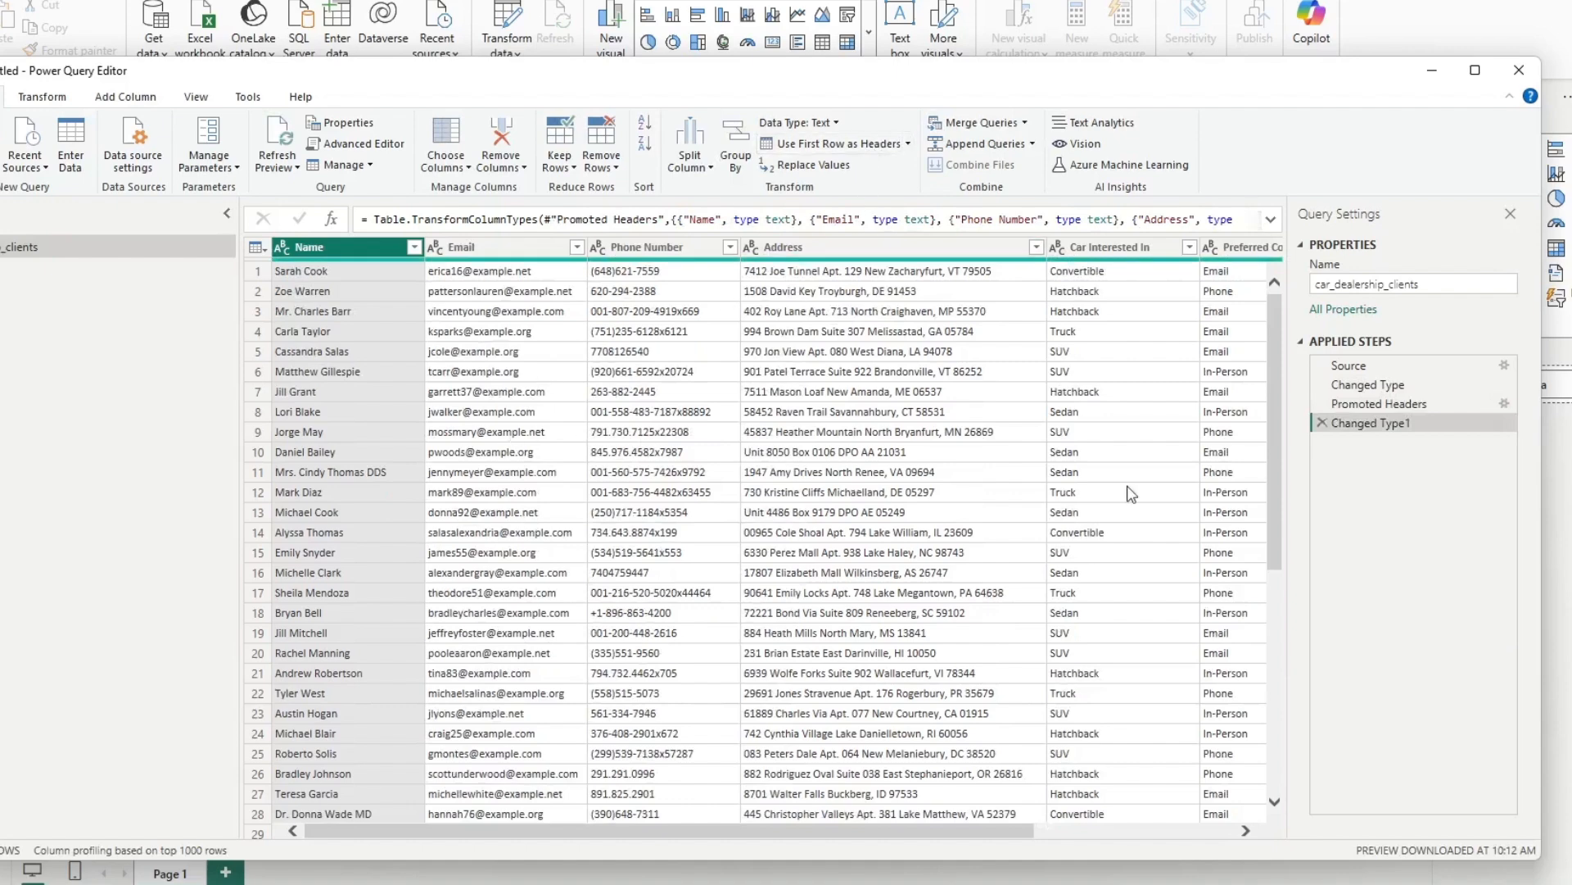
Check the remaining columns, close Power Query Editor and load the car_dealership_clients table into the report
{"action": "scroll", "coordinate": [1130, 492], "scroll_direction": "right", "scroll_amount": 3}
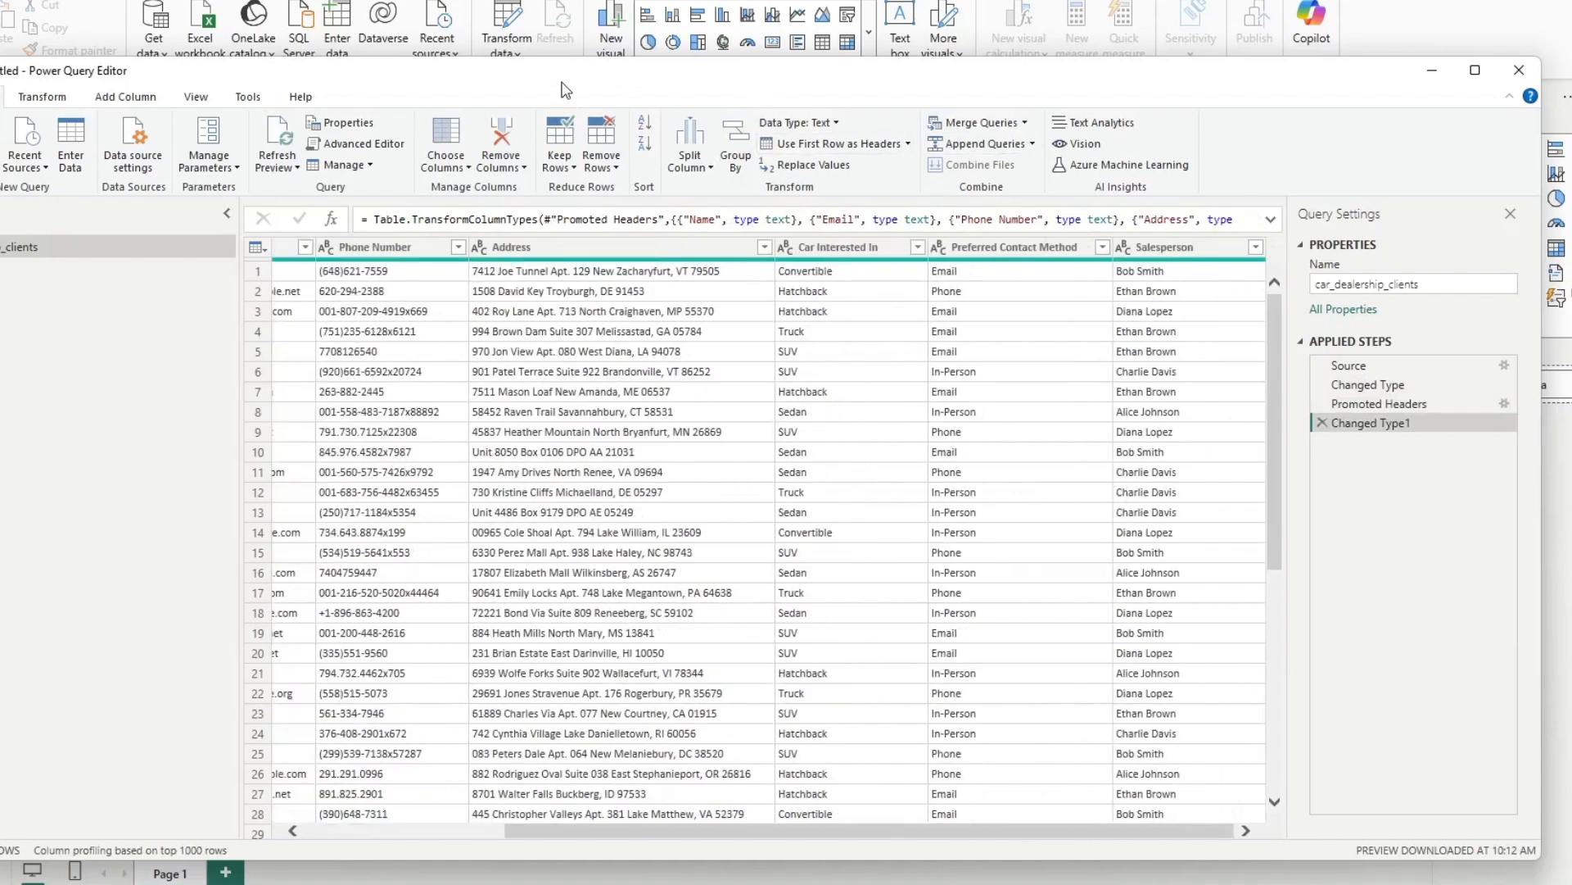
{"action": "left_click_drag", "start_coordinate": [563, 82], "coordinate": [749, 78]}
{"action": "left_click", "coordinate": [112, 167]}
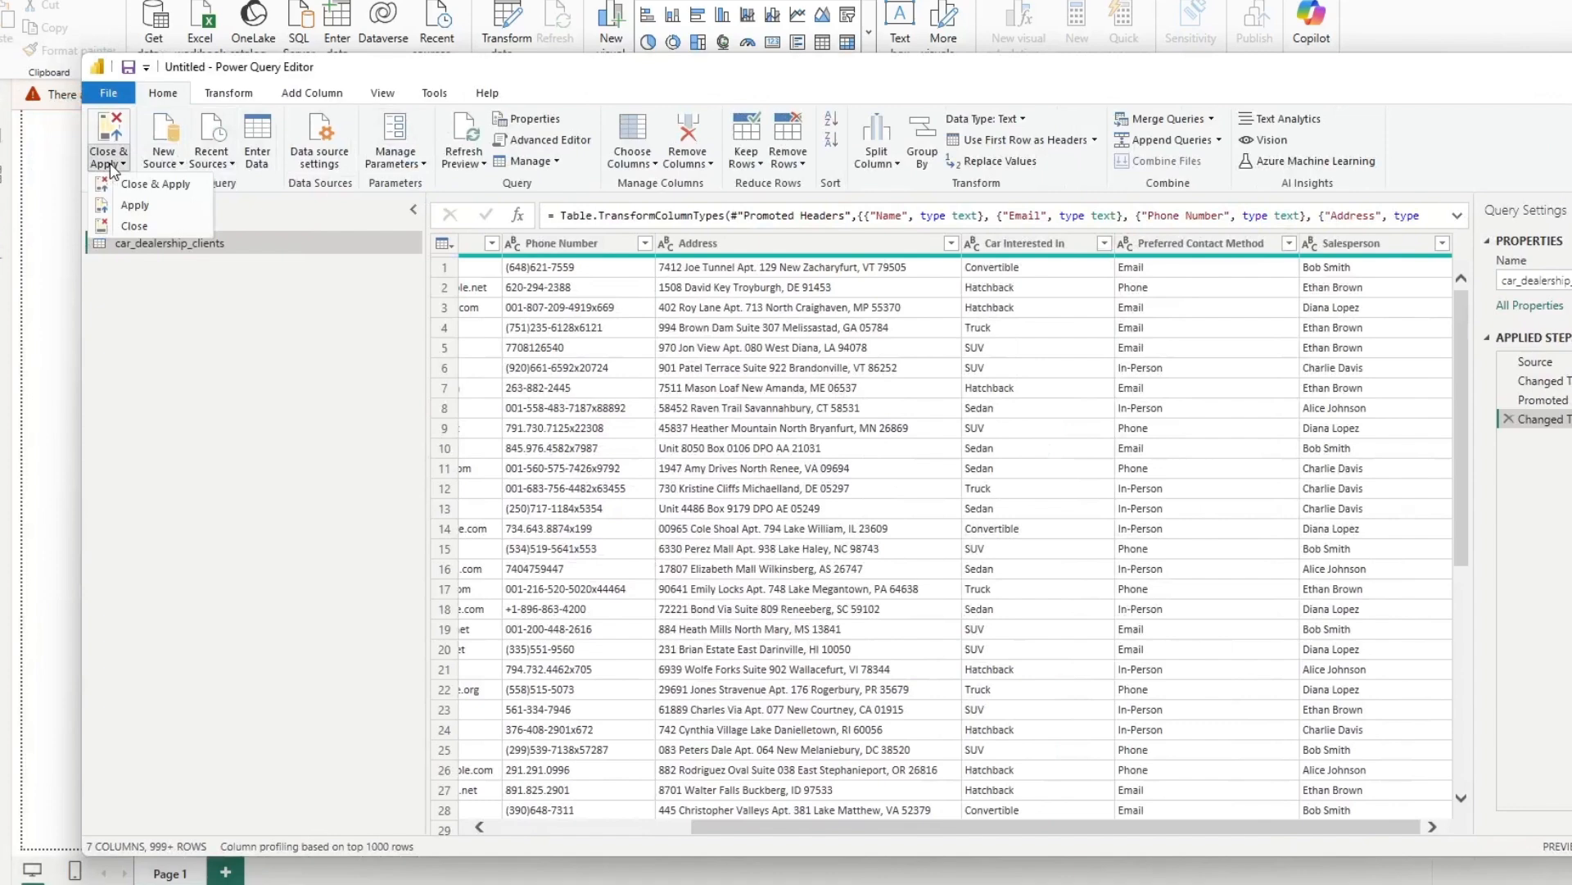
{"action": "left_click", "coordinate": [135, 226]}
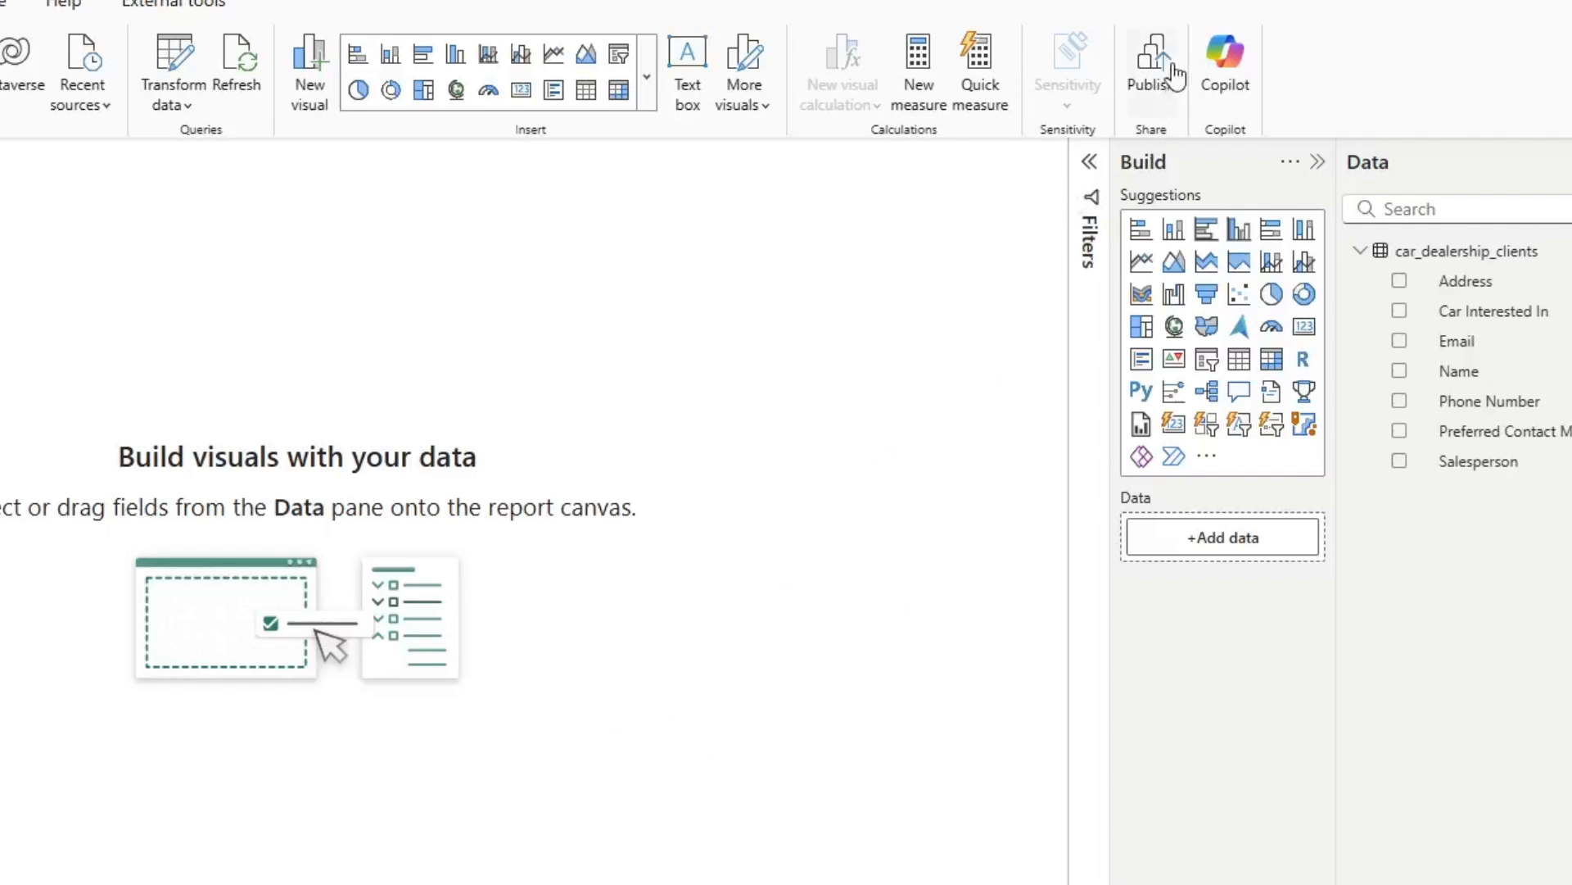
Save the report to the Desktop as "customer car dealership clients" and publish it to the Developer workspace
{"action": "left_click", "coordinate": [1162, 64]}
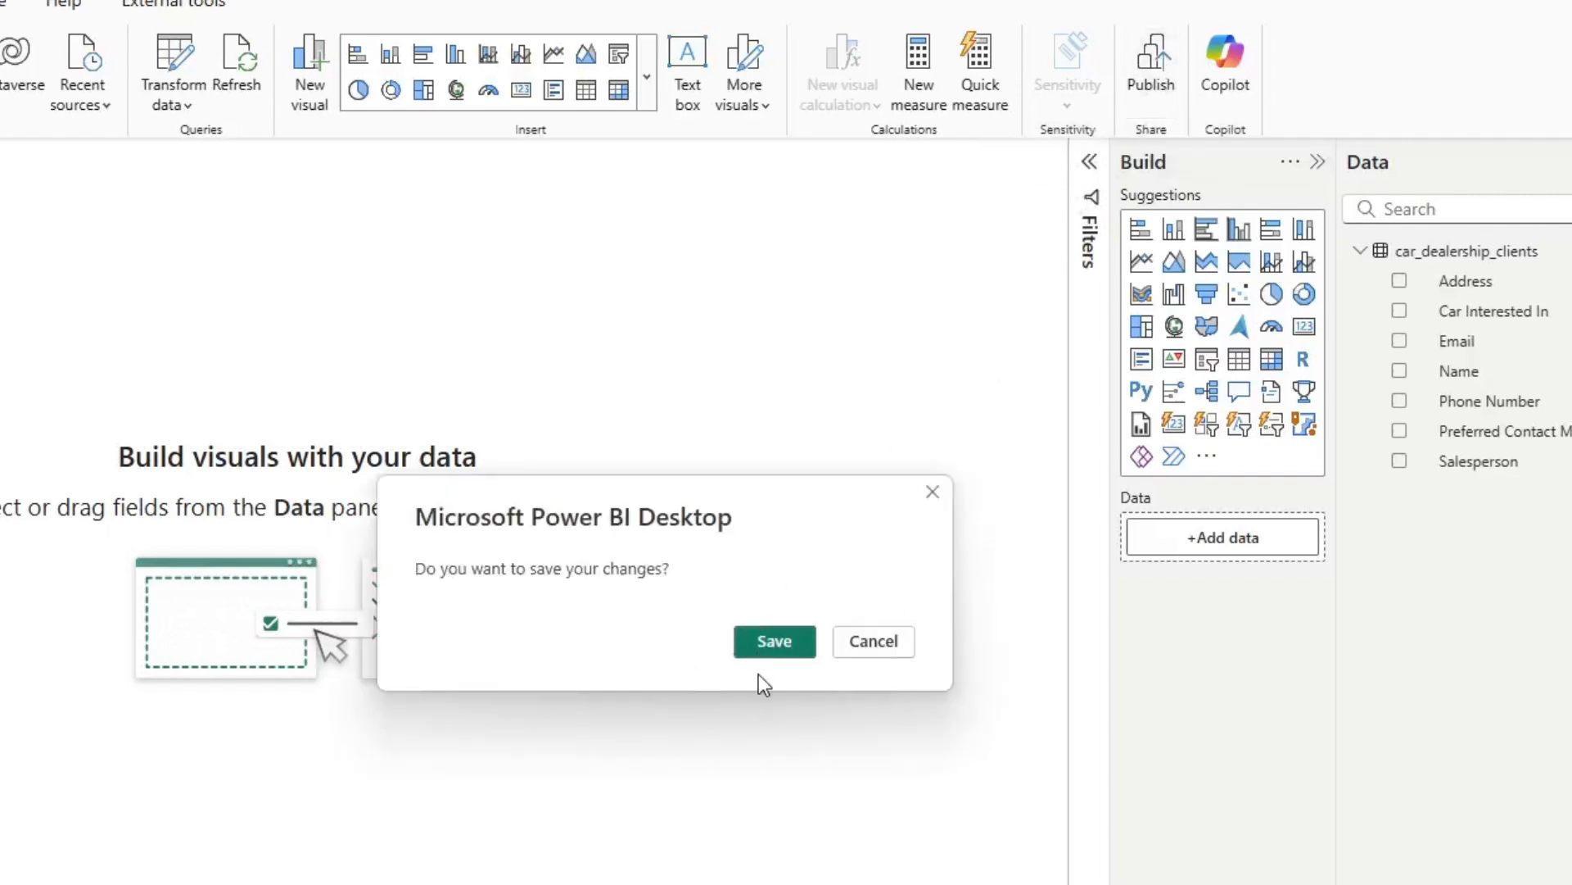
{"action": "left_click", "coordinate": [774, 641]}
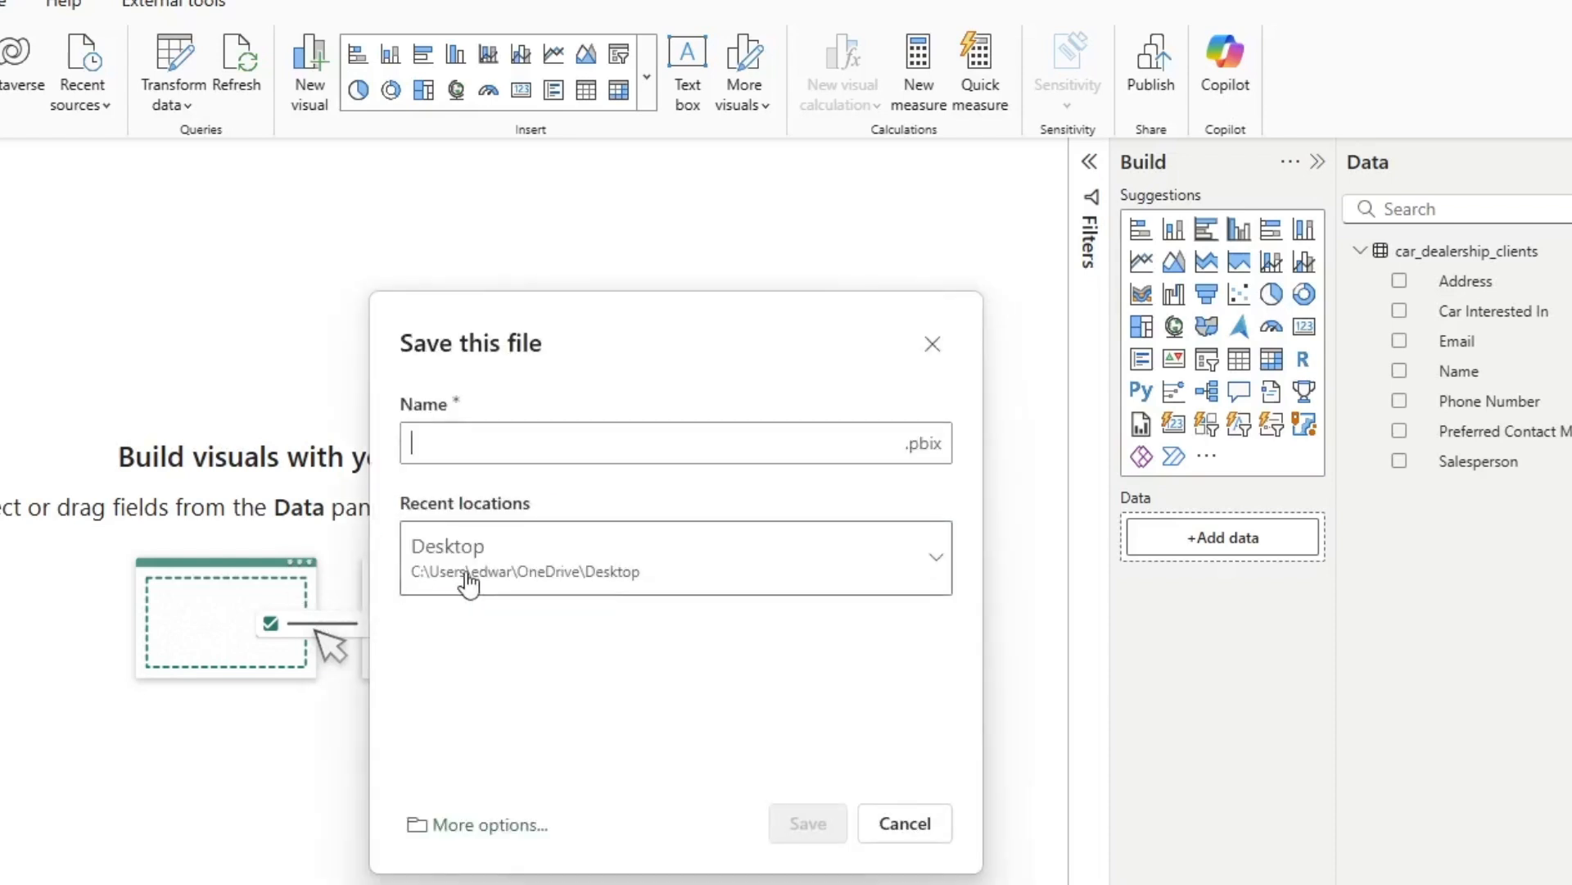
{"action": "type", "text": "car de"}
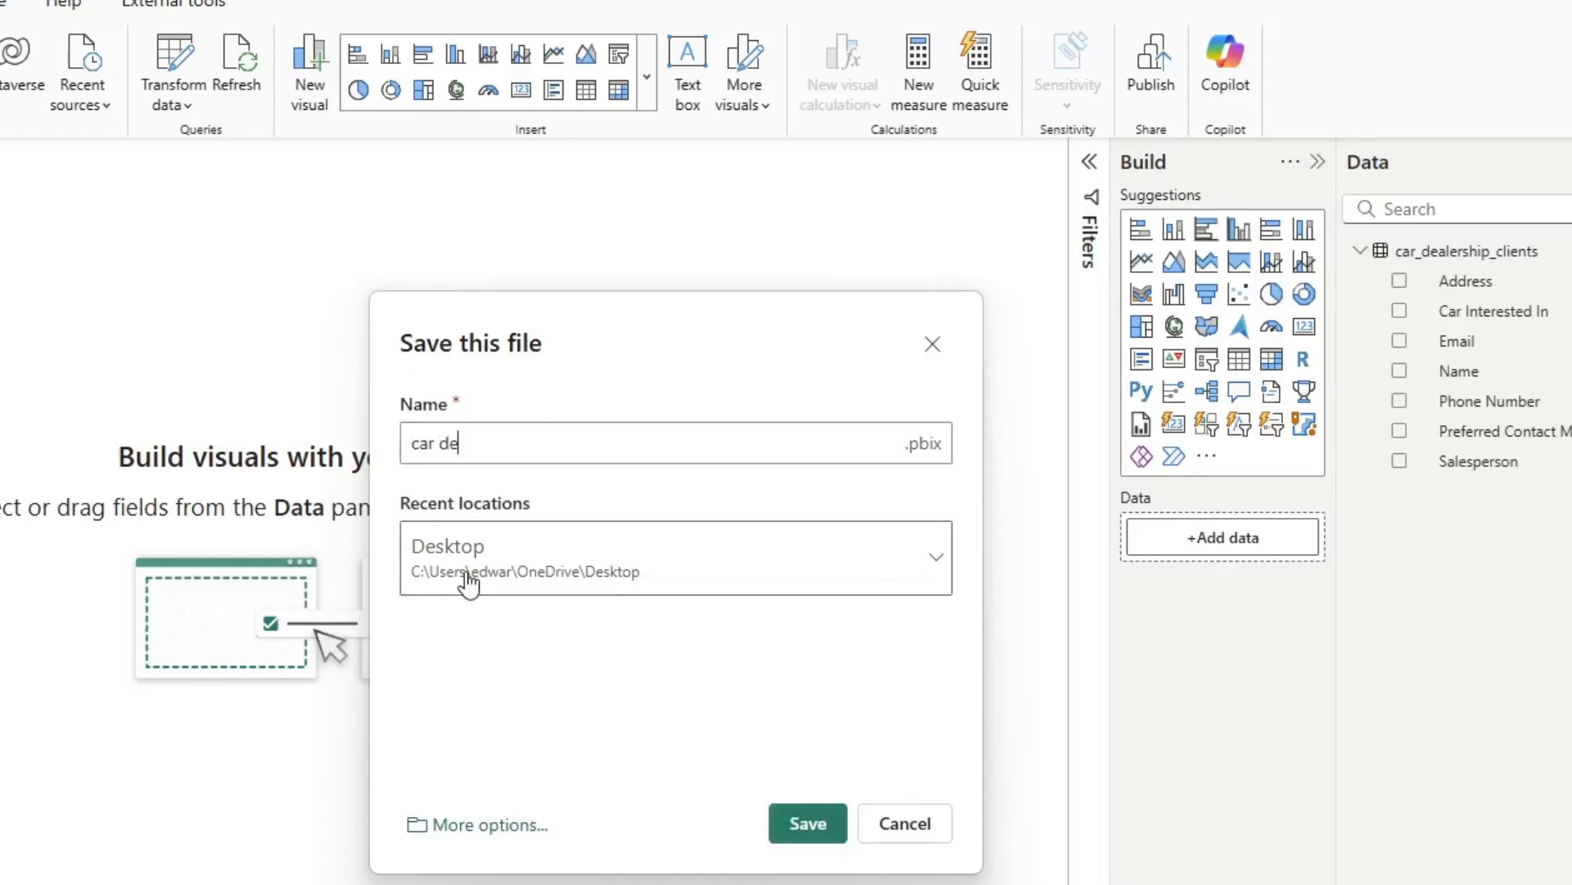
{"action": "key", "text": "BackSpace"}
{"action": "key", "text": "BackSpace"}
{"action": "key", "text": "BackSpace"}
{"action": "key", "text": "BackSpace"}
{"action": "key", "text": "BackSpace"}
{"action": "type", "text": "customer"}
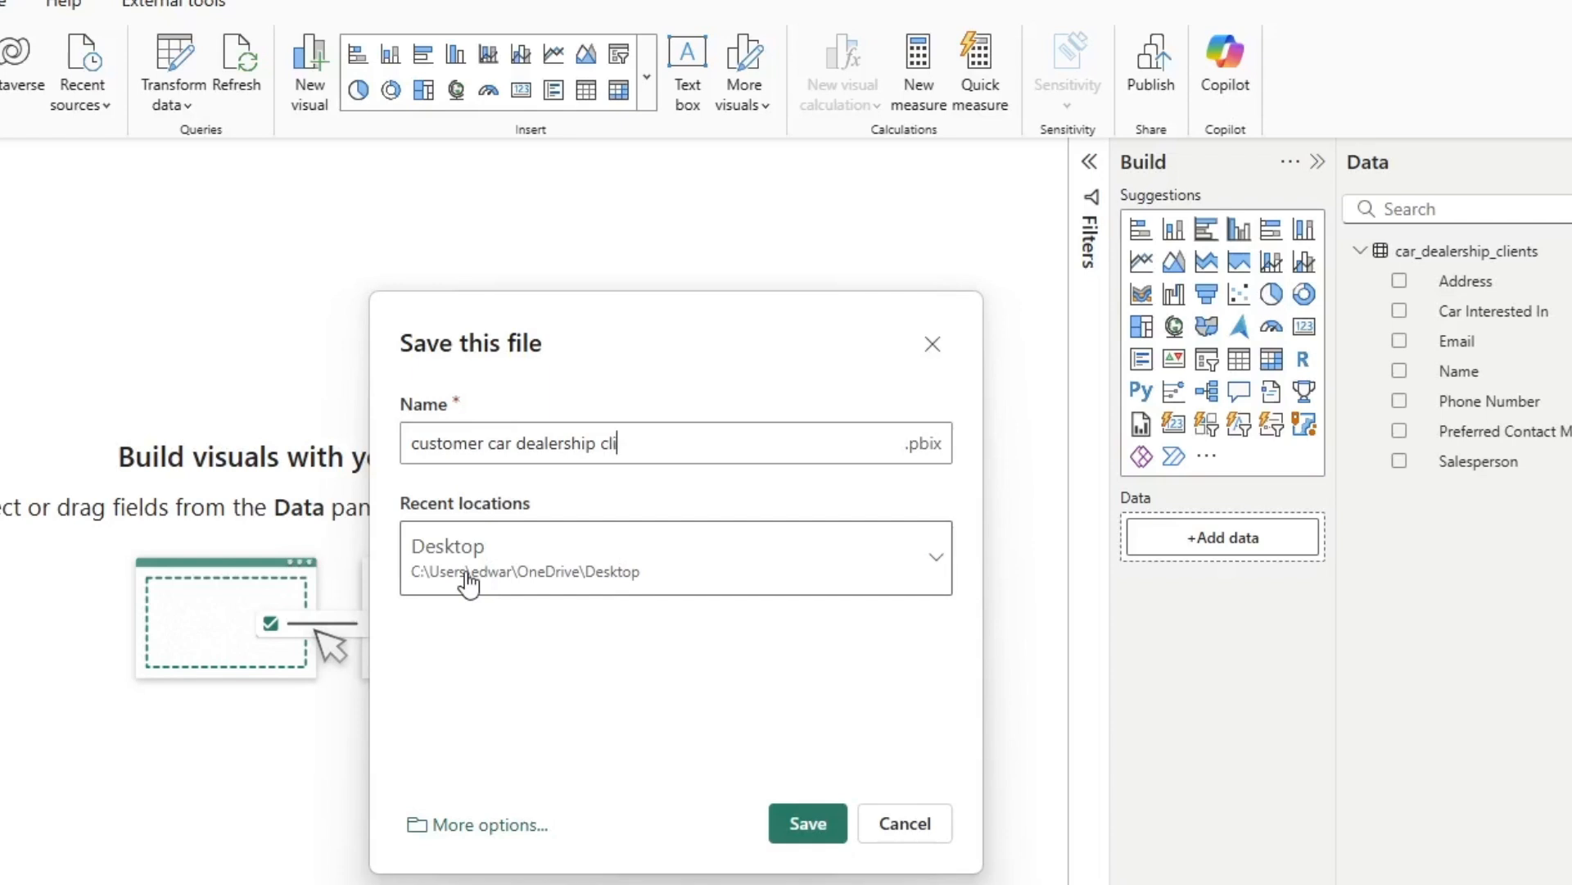
{"action": "key", "text": "Return"}
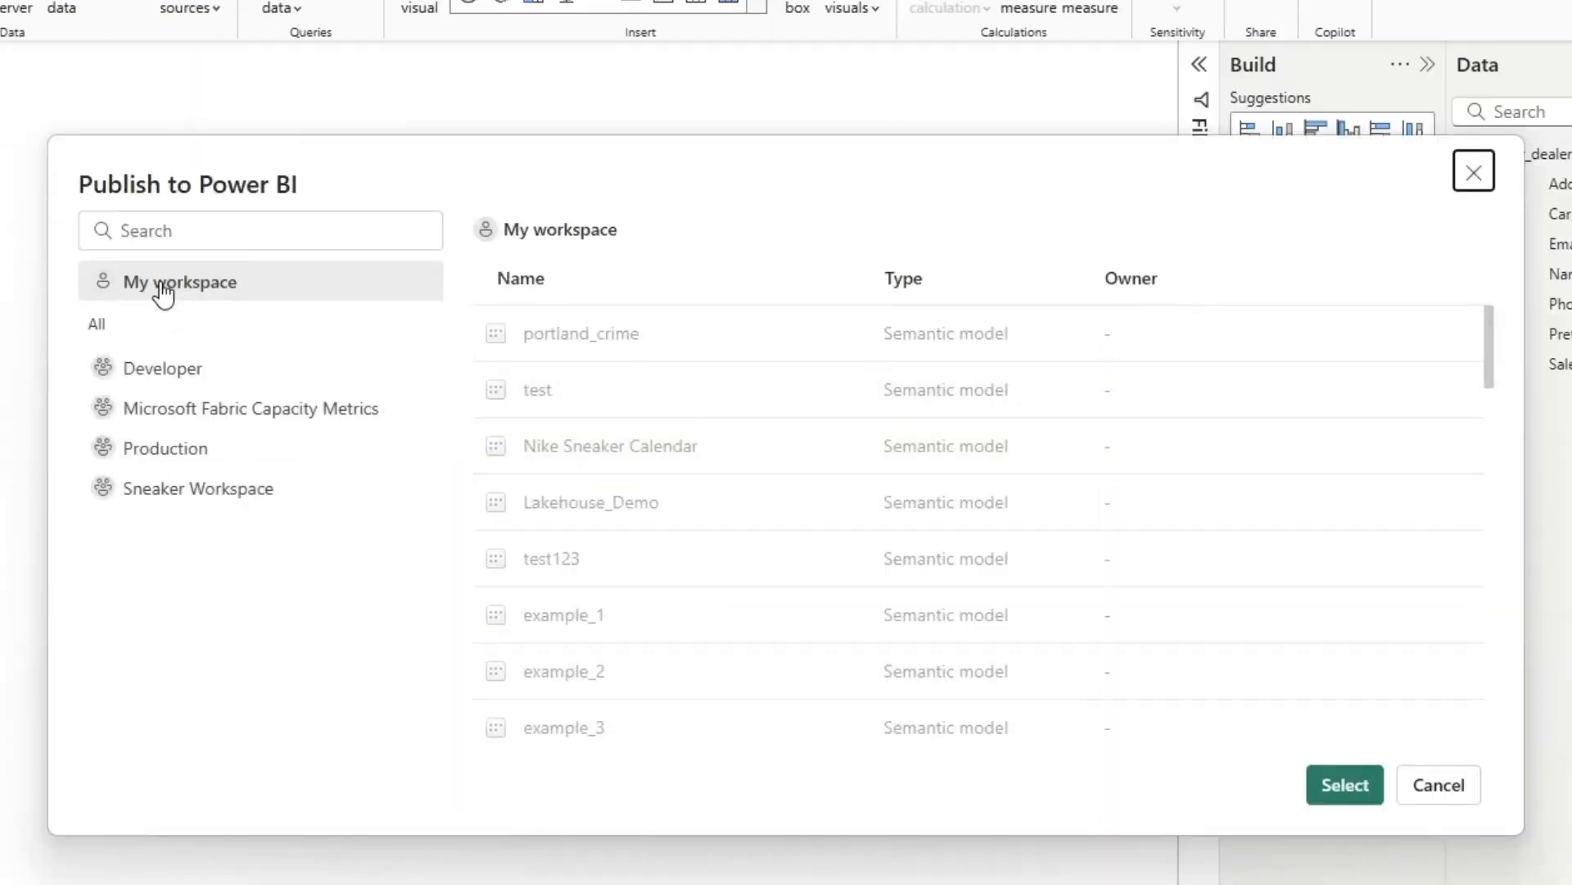
{"action": "left_click", "coordinate": [153, 381]}
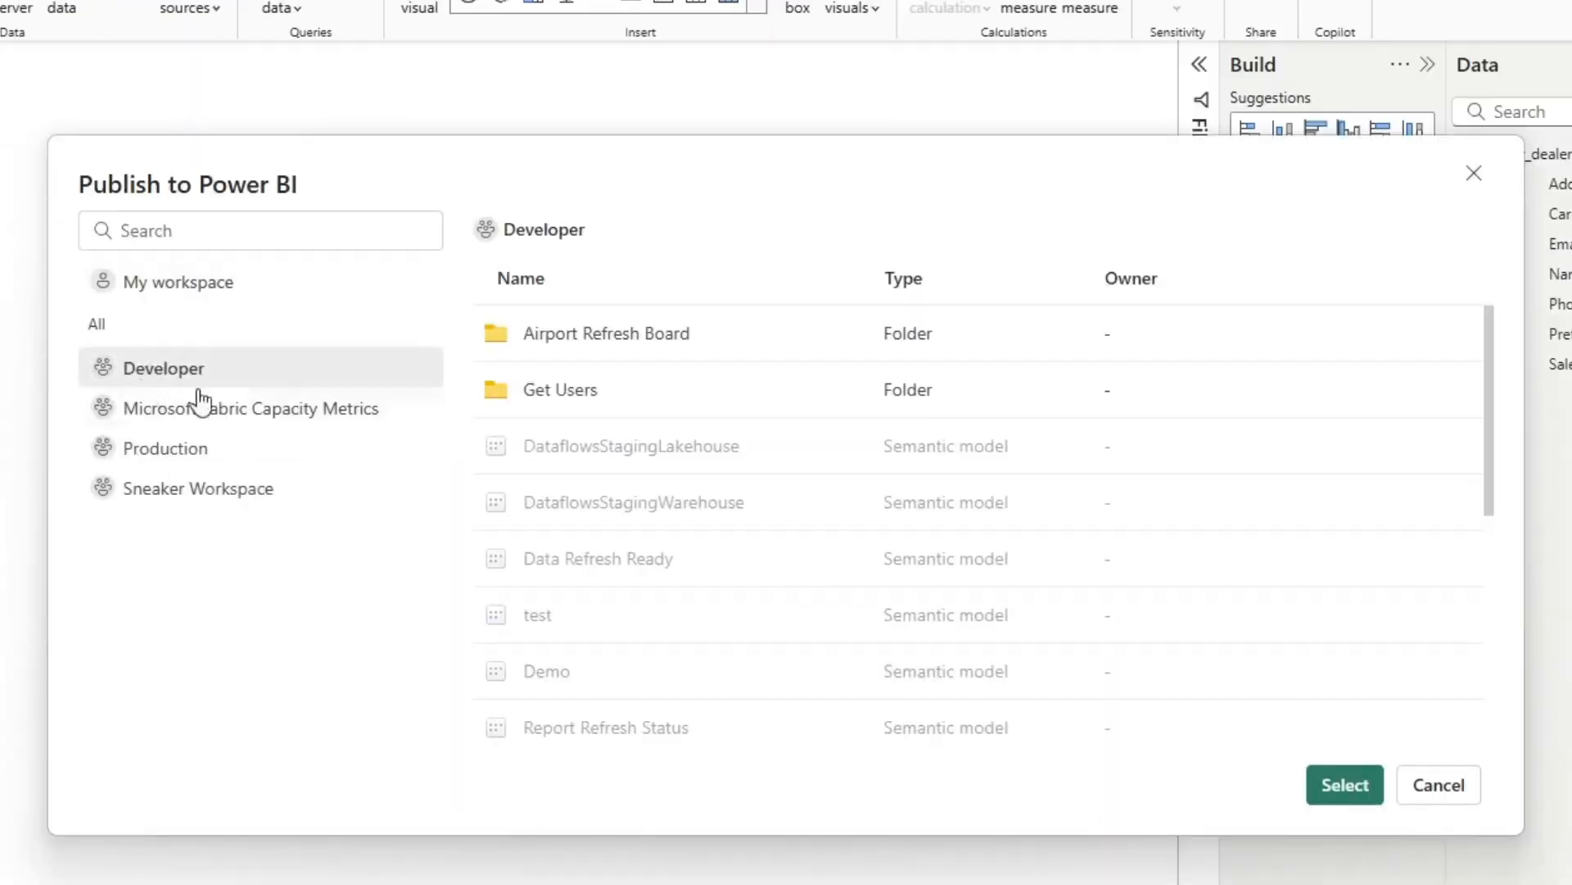
{"action": "left_click", "coordinate": [1358, 793]}
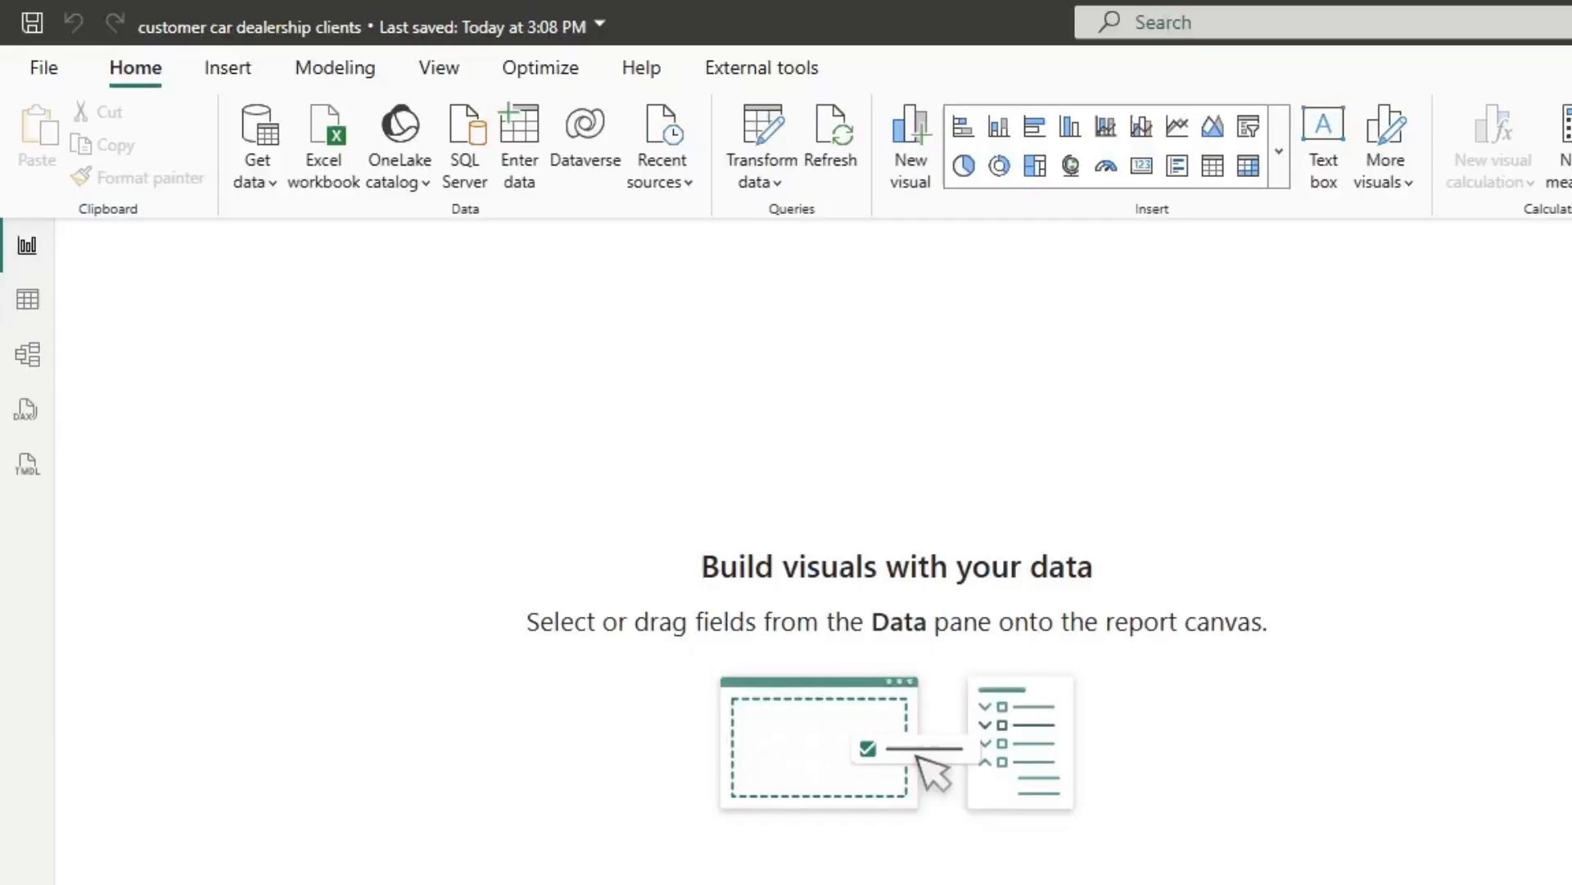
Open the DAX query view and examine the SUMMARIZE query's output columns, filtered car_dealership_clients table and Salesperson condition
{"action": "left_click", "coordinate": [27, 409]}
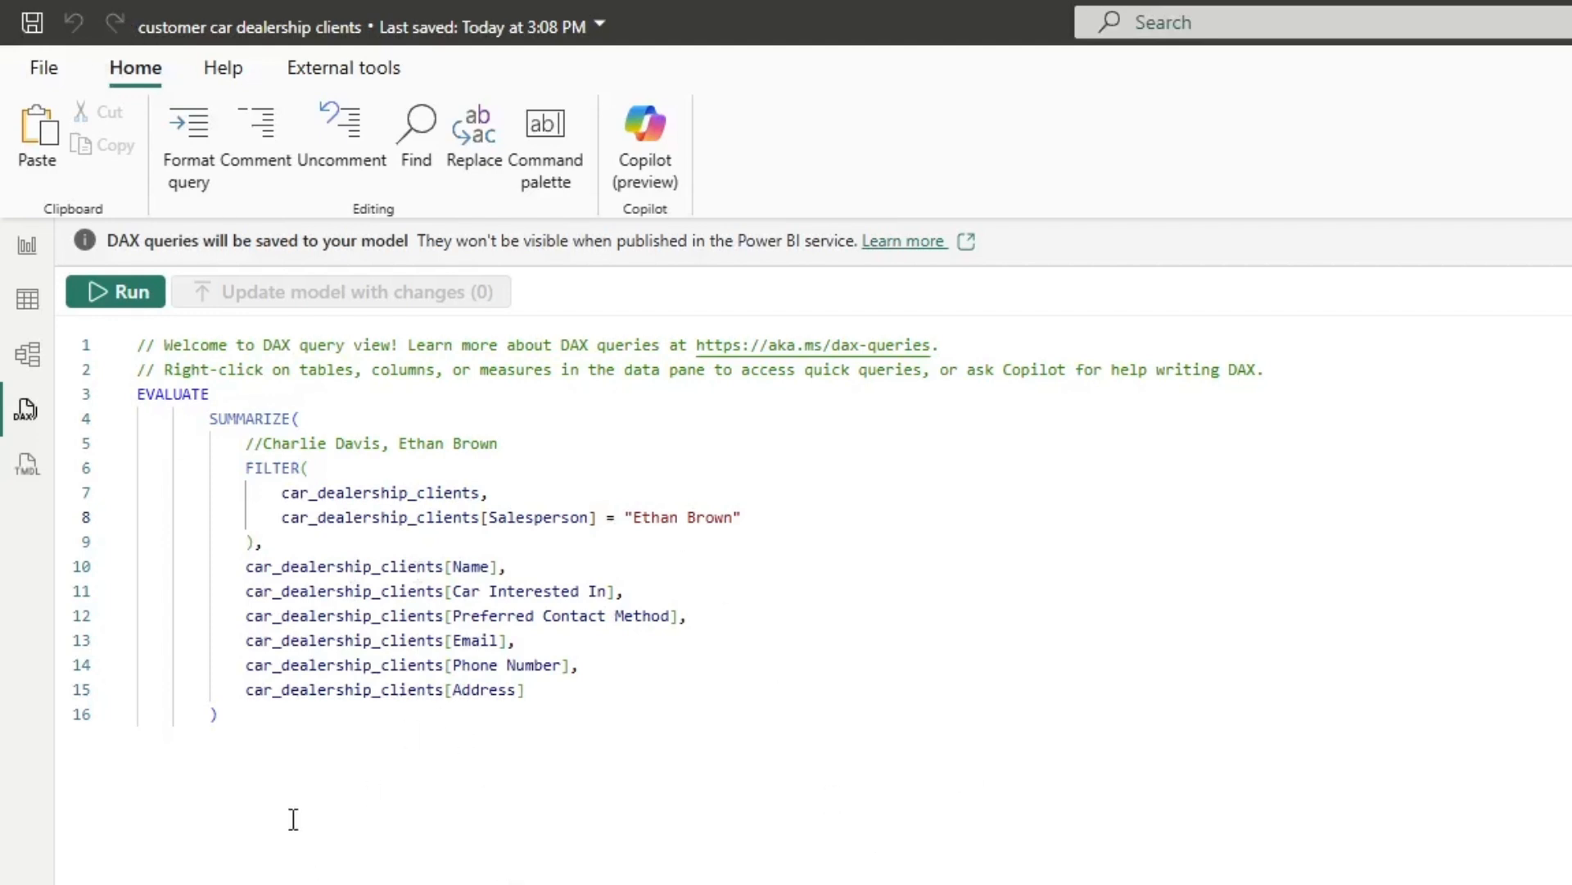
{"action": "double_click", "coordinate": [290, 443]}
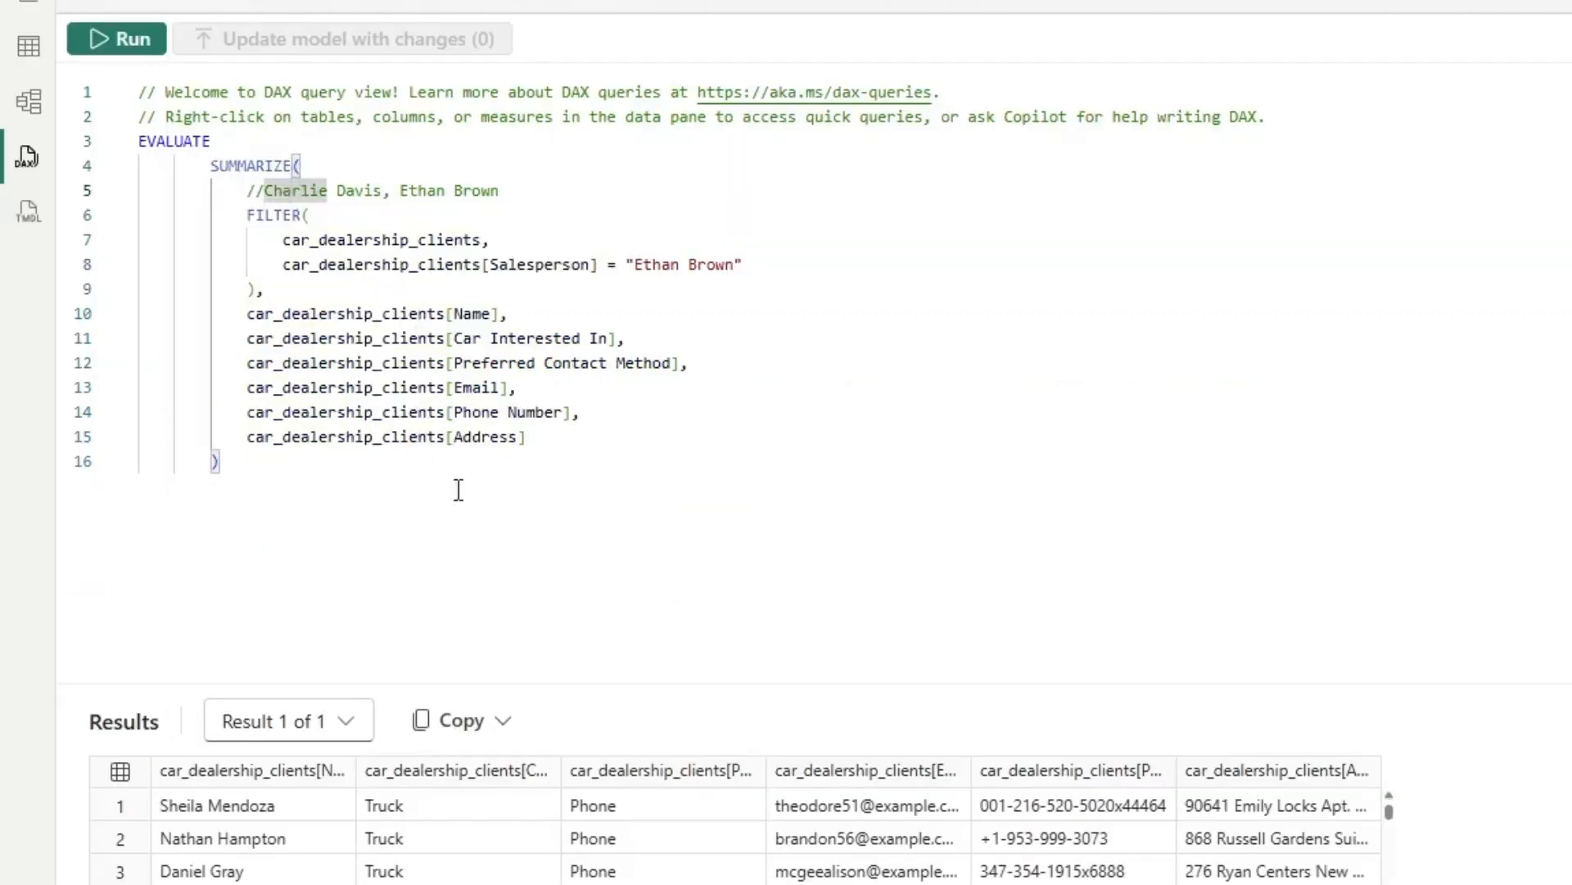
{"action": "left_click_drag", "start_coordinate": [590, 688], "coordinate": [223, 599]}
{"action": "left_click_drag", "start_coordinate": [223, 345], "coordinate": [172, 314]}
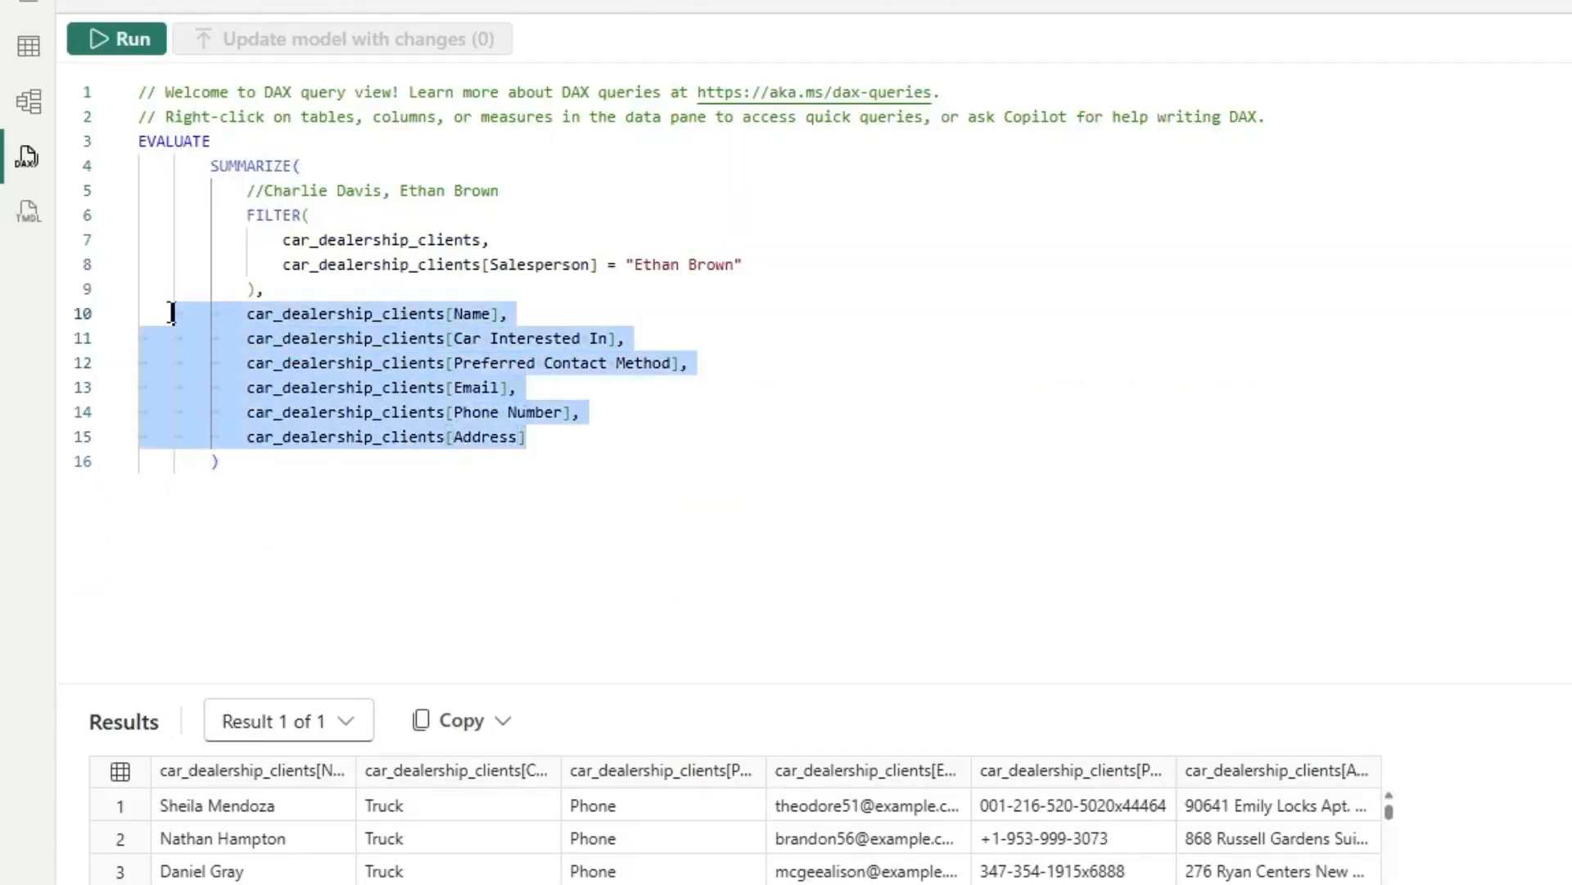
{"action": "left_click", "coordinate": [486, 238]}
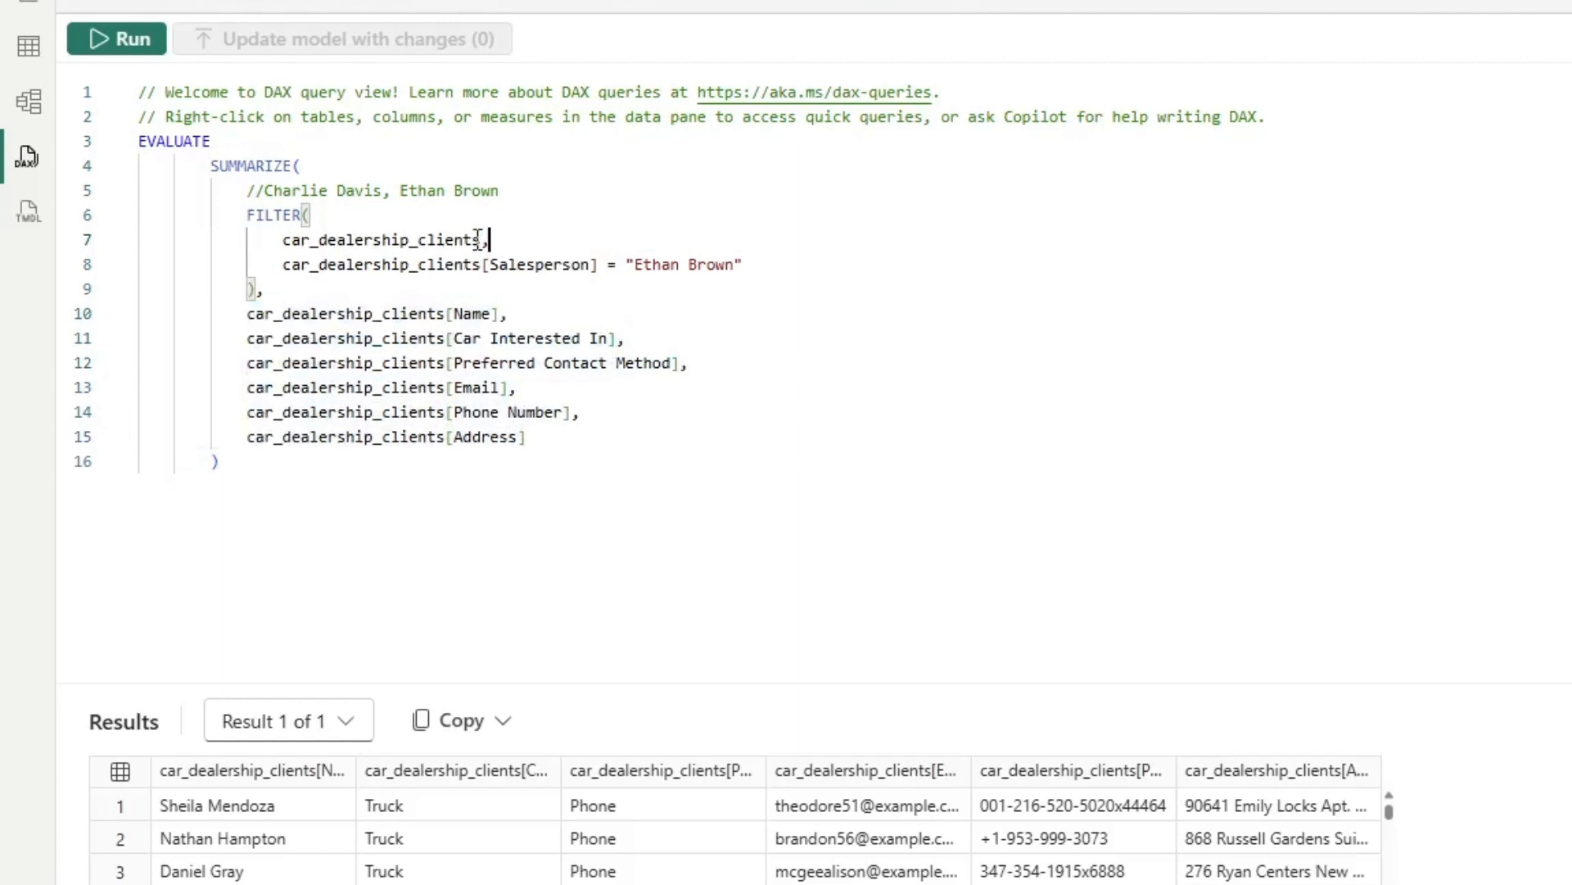
{"action": "left_click_drag", "start_coordinate": [478, 238], "coordinate": [291, 235]}
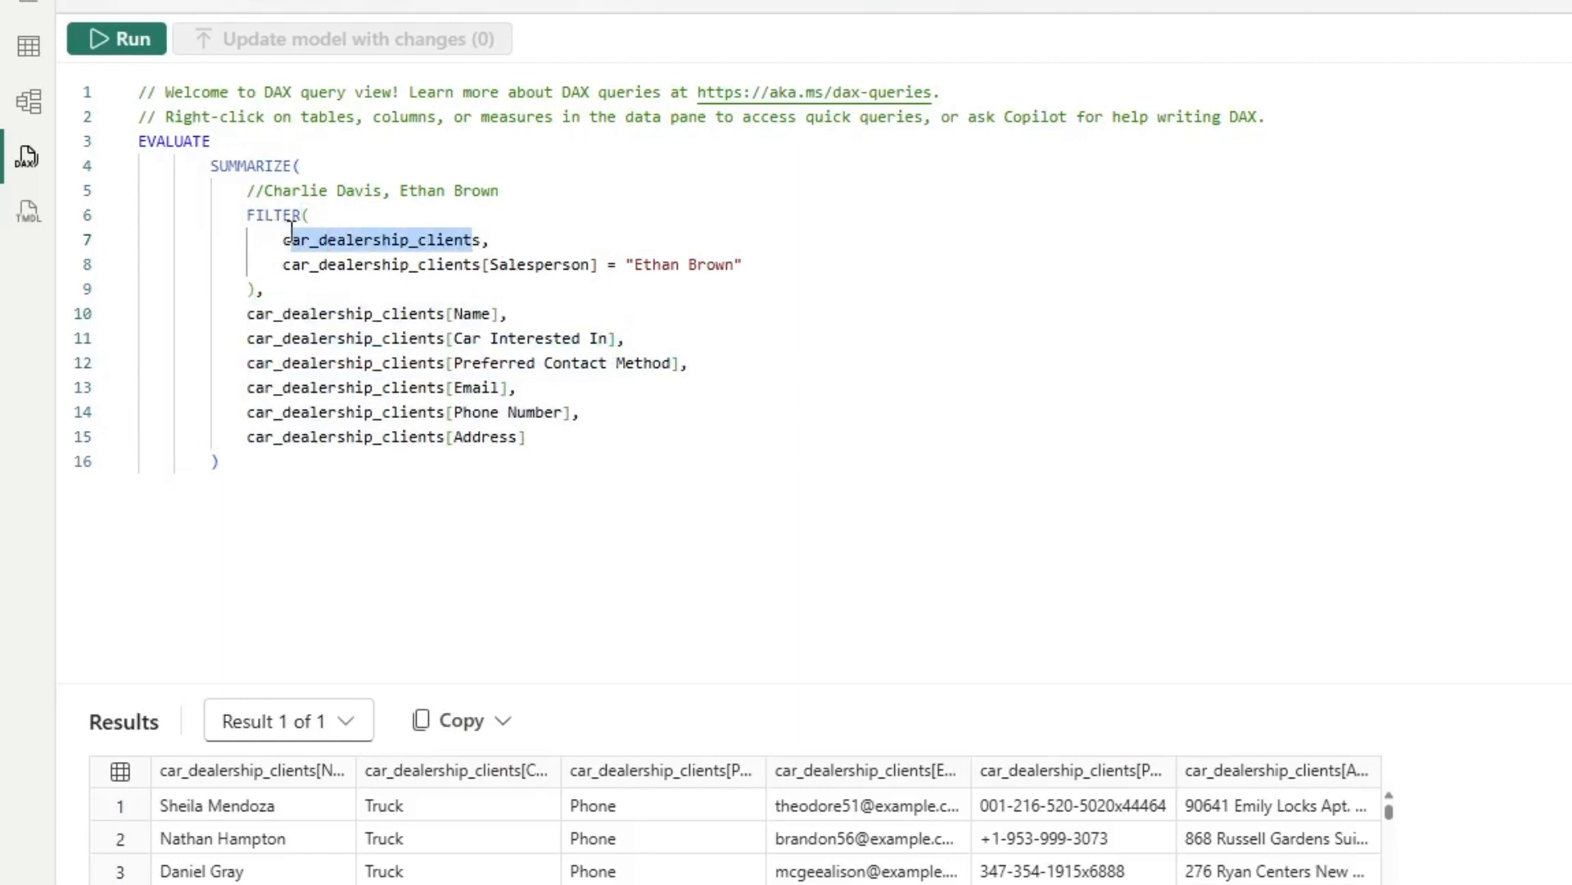
{"action": "left_click", "coordinate": [596, 265]}
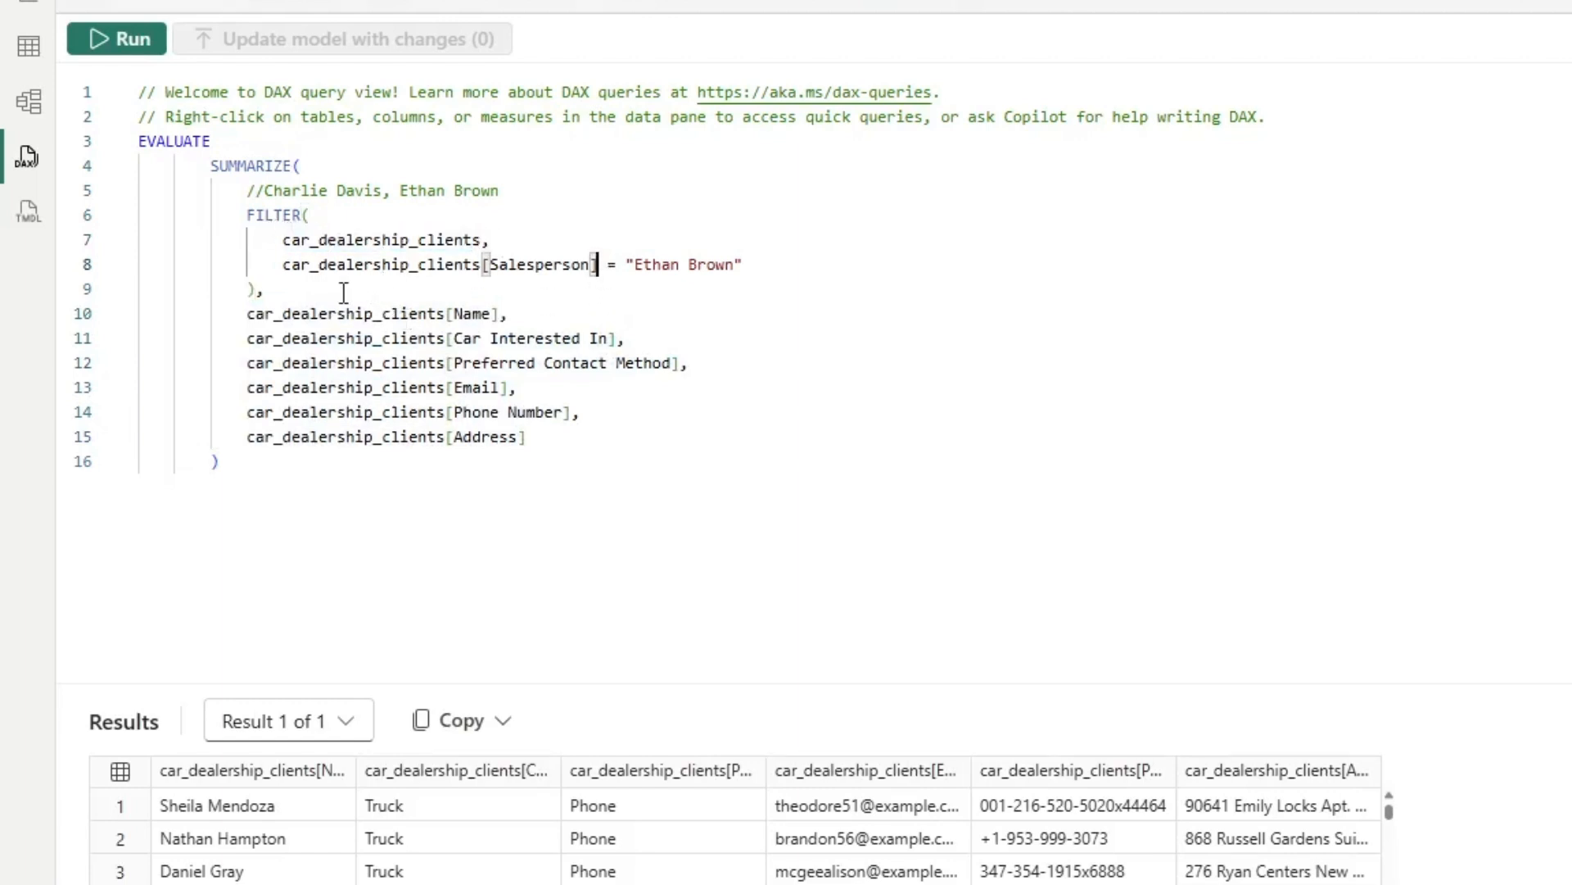
{"action": "left_click", "coordinate": [316, 264]}
{"action": "left_click", "coordinate": [715, 265]}
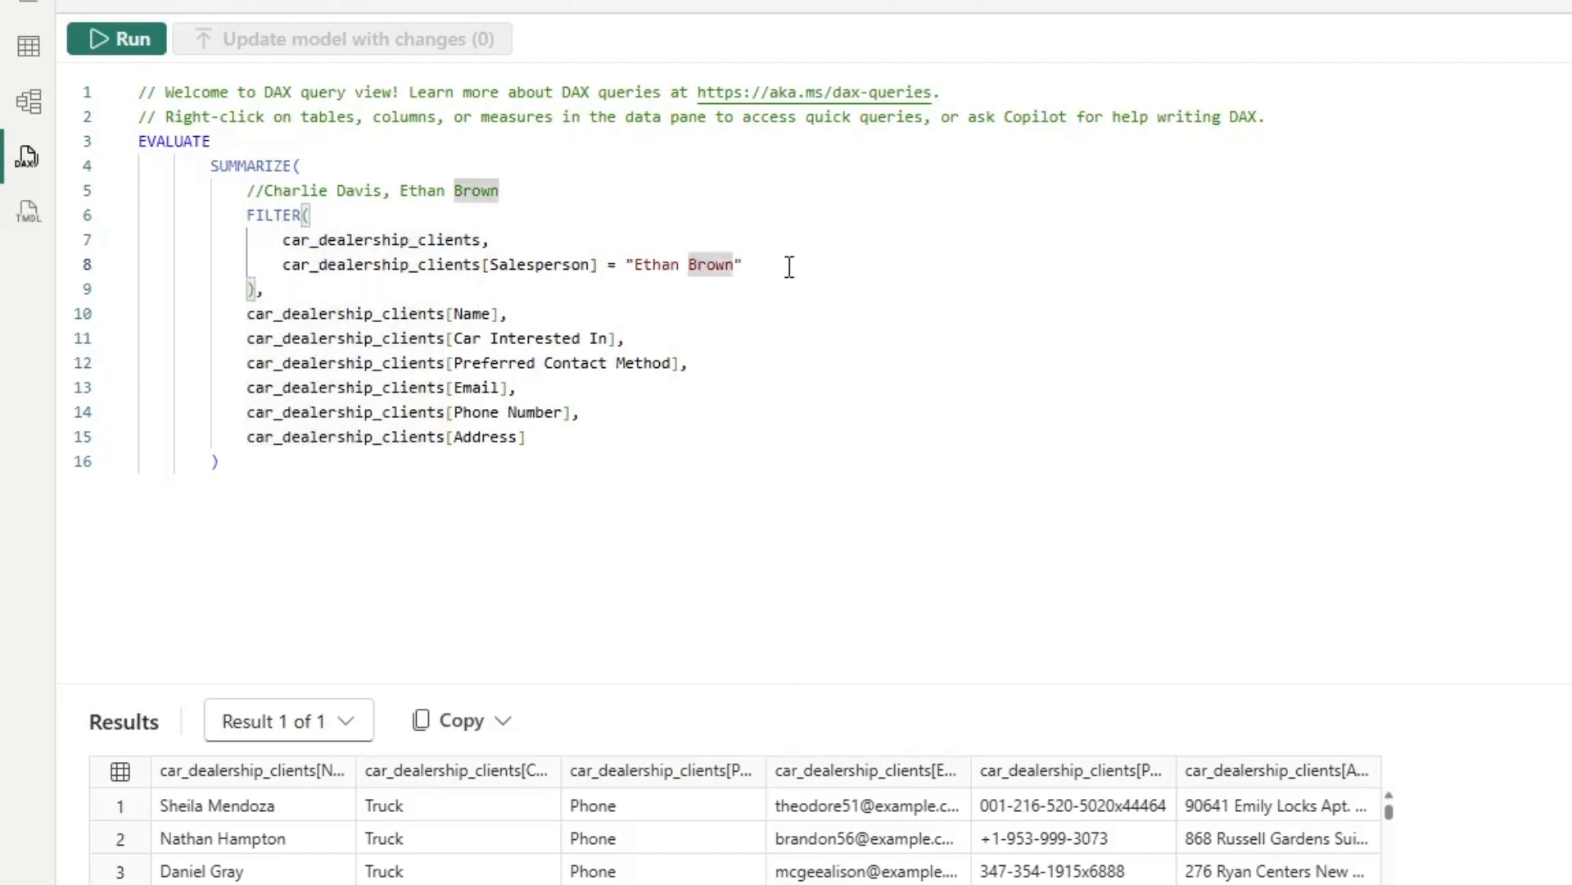
{"action": "left_click", "coordinate": [627, 262]}
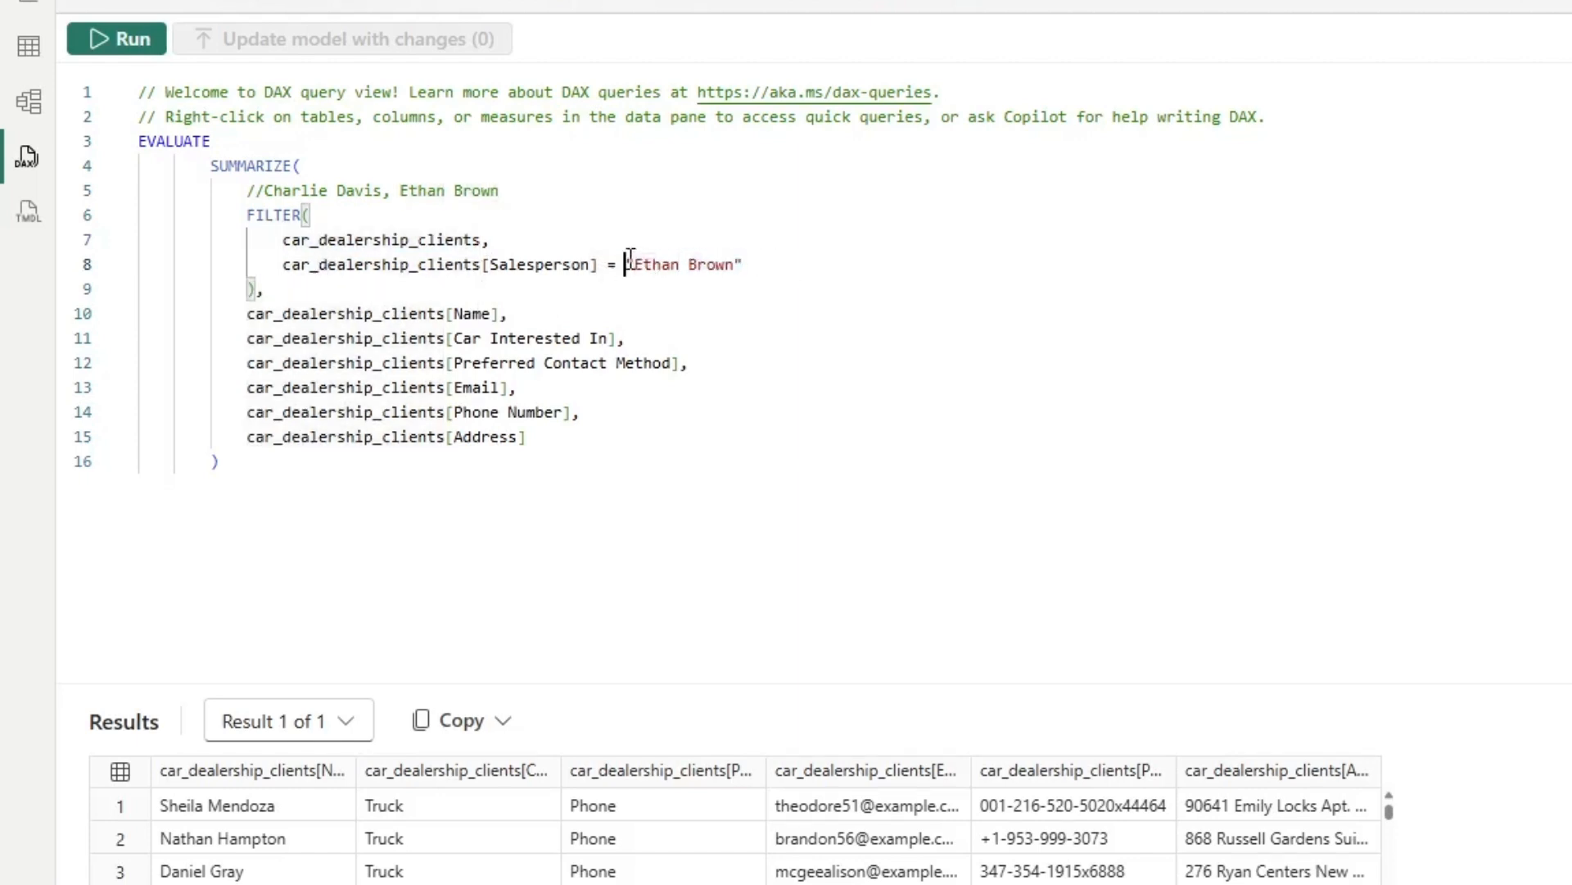
{"action": "left_click_drag", "start_coordinate": [628, 262], "coordinate": [759, 258]}
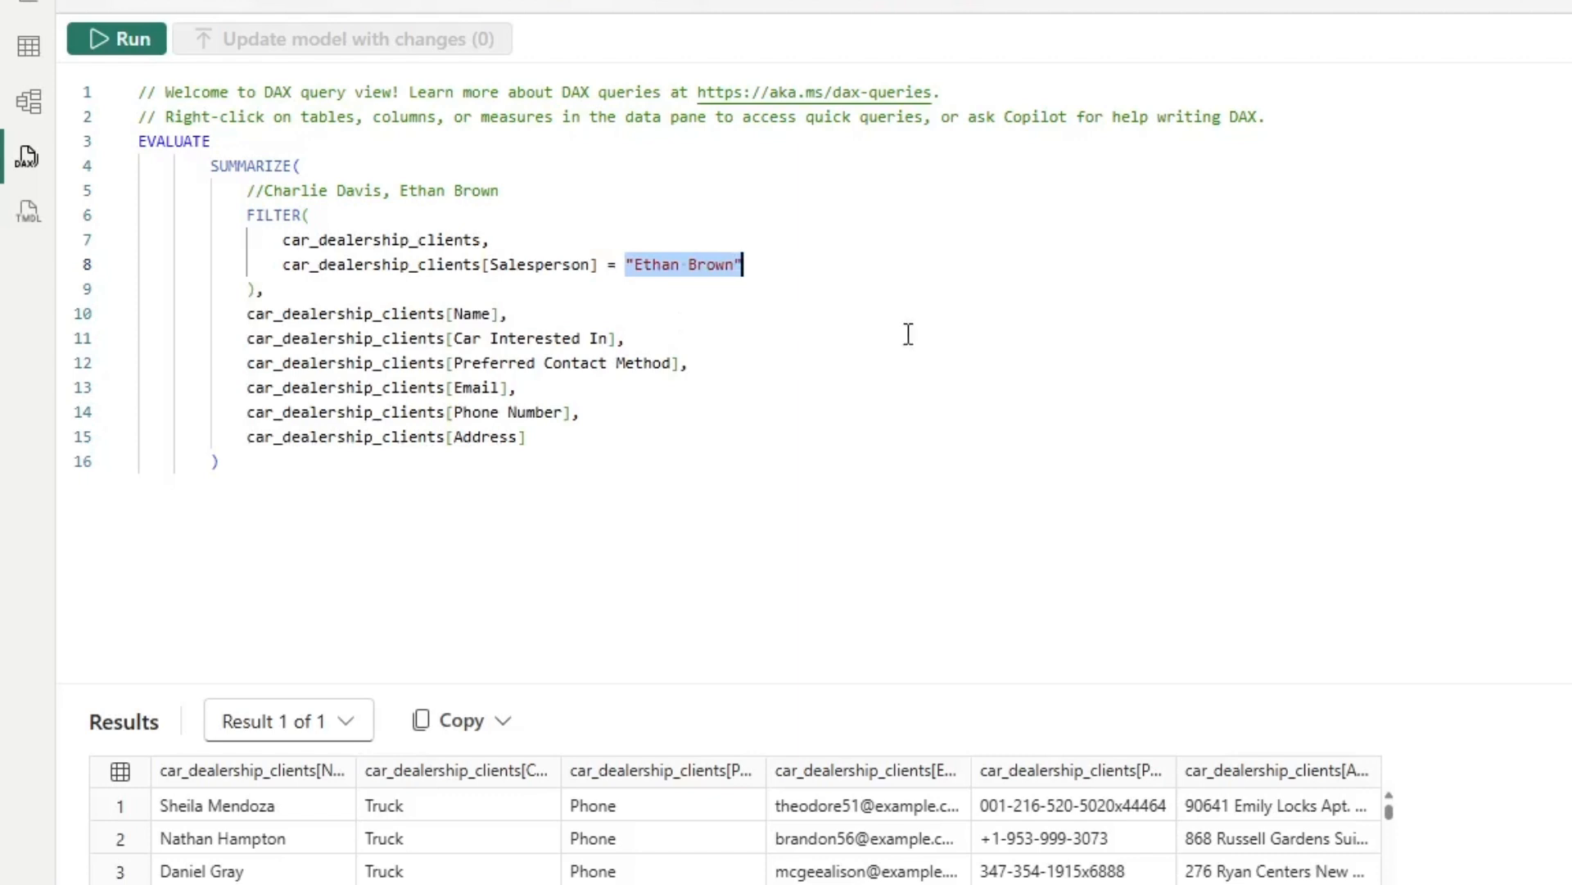
{"action": "left_click", "coordinate": [755, 288]}
{"action": "left_click", "coordinate": [688, 264]}
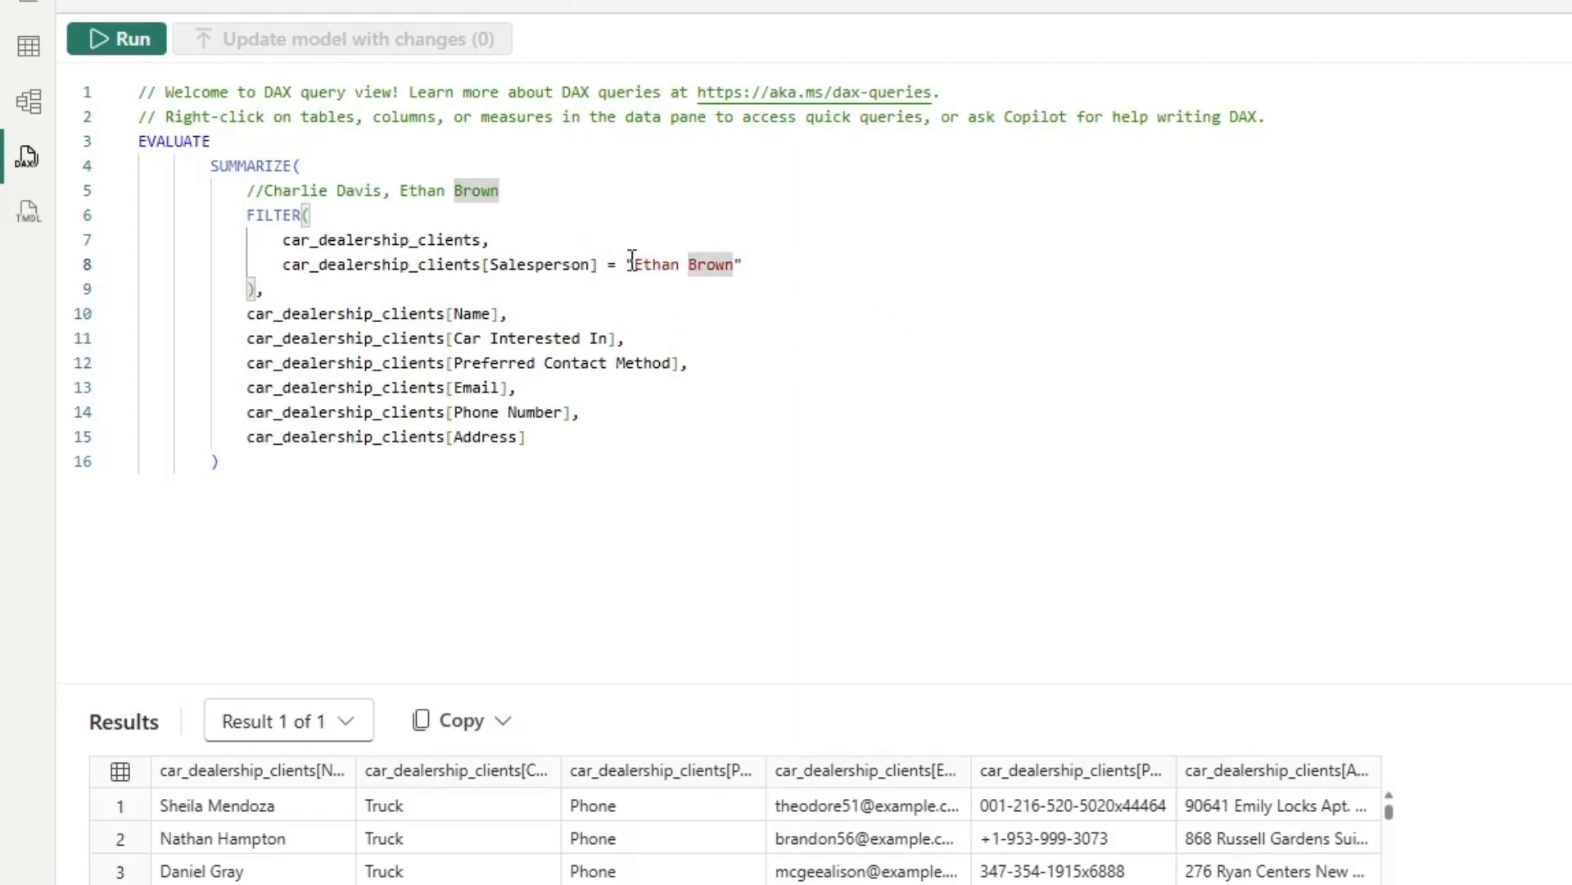
{"action": "left_click", "coordinate": [892, 367]}
{"action": "left_click_drag", "start_coordinate": [655, 442], "coordinate": [155, 82]}
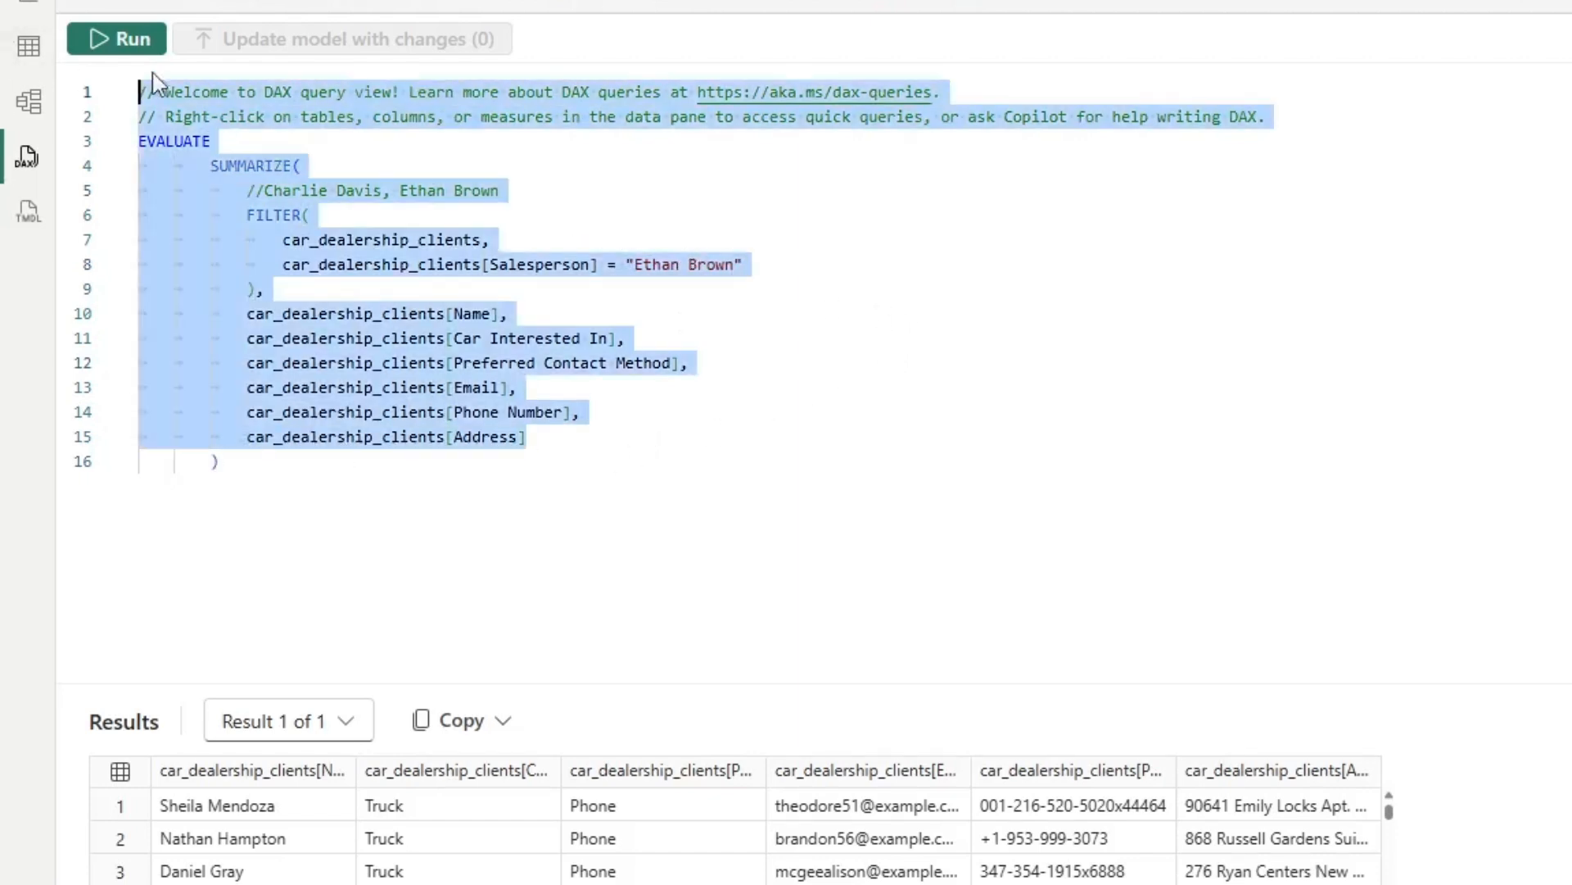
{"action": "left_click", "coordinate": [376, 496]}
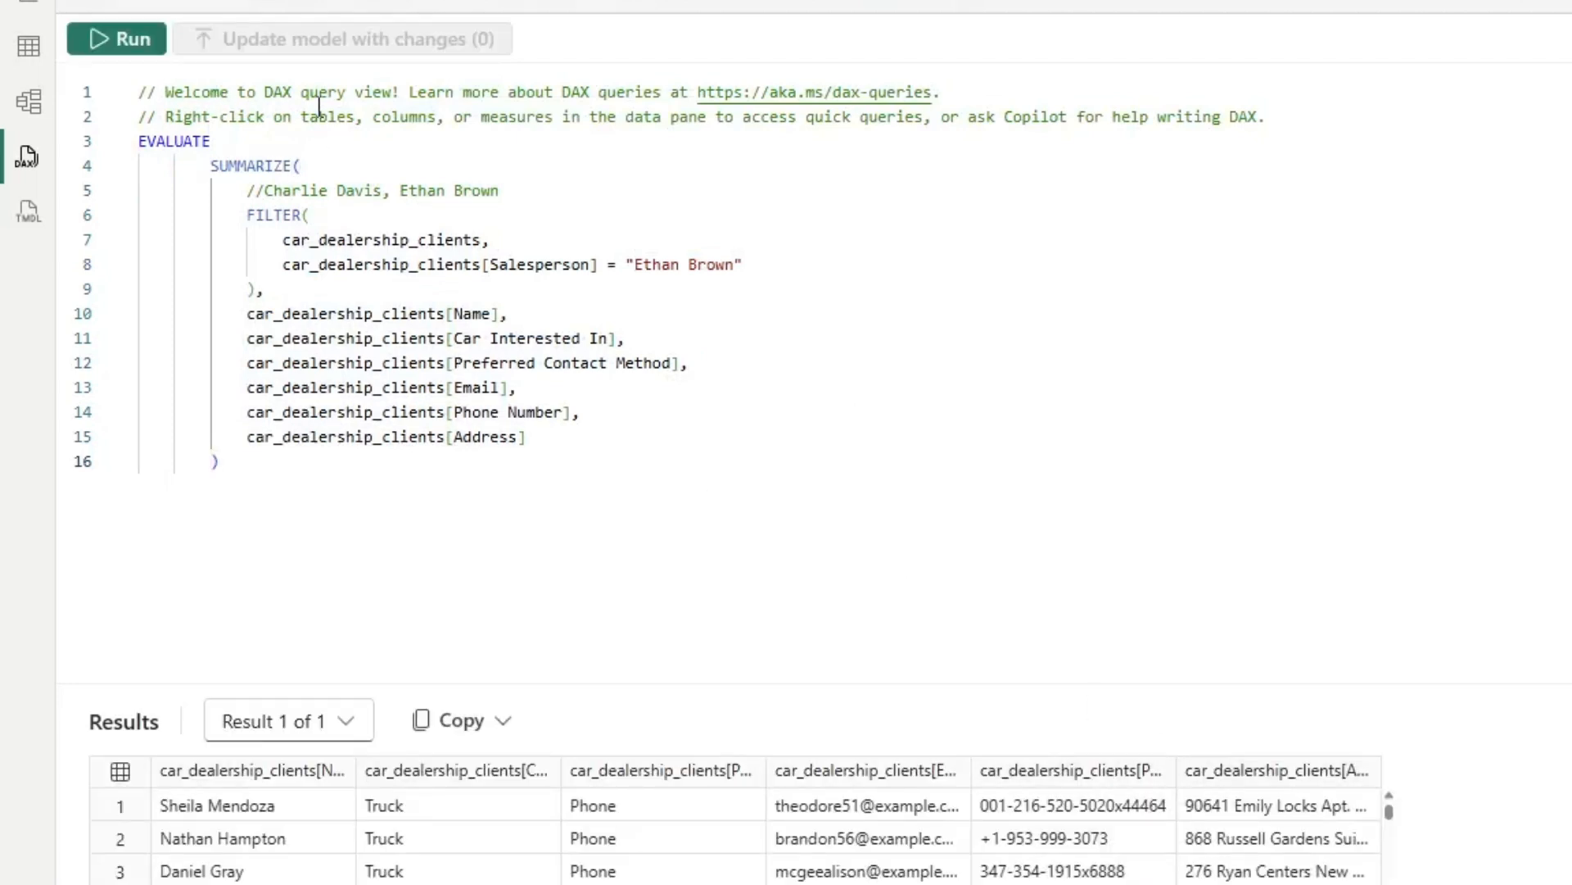
Replace the Salesperson filter value with the first salesperson's name from the query comment and run the query
{"action": "left_click_drag", "start_coordinate": [381, 190], "coordinate": [262, 188]}
{"action": "key", "text": "ctrl+c"}
{"action": "left_click", "coordinate": [735, 264]}
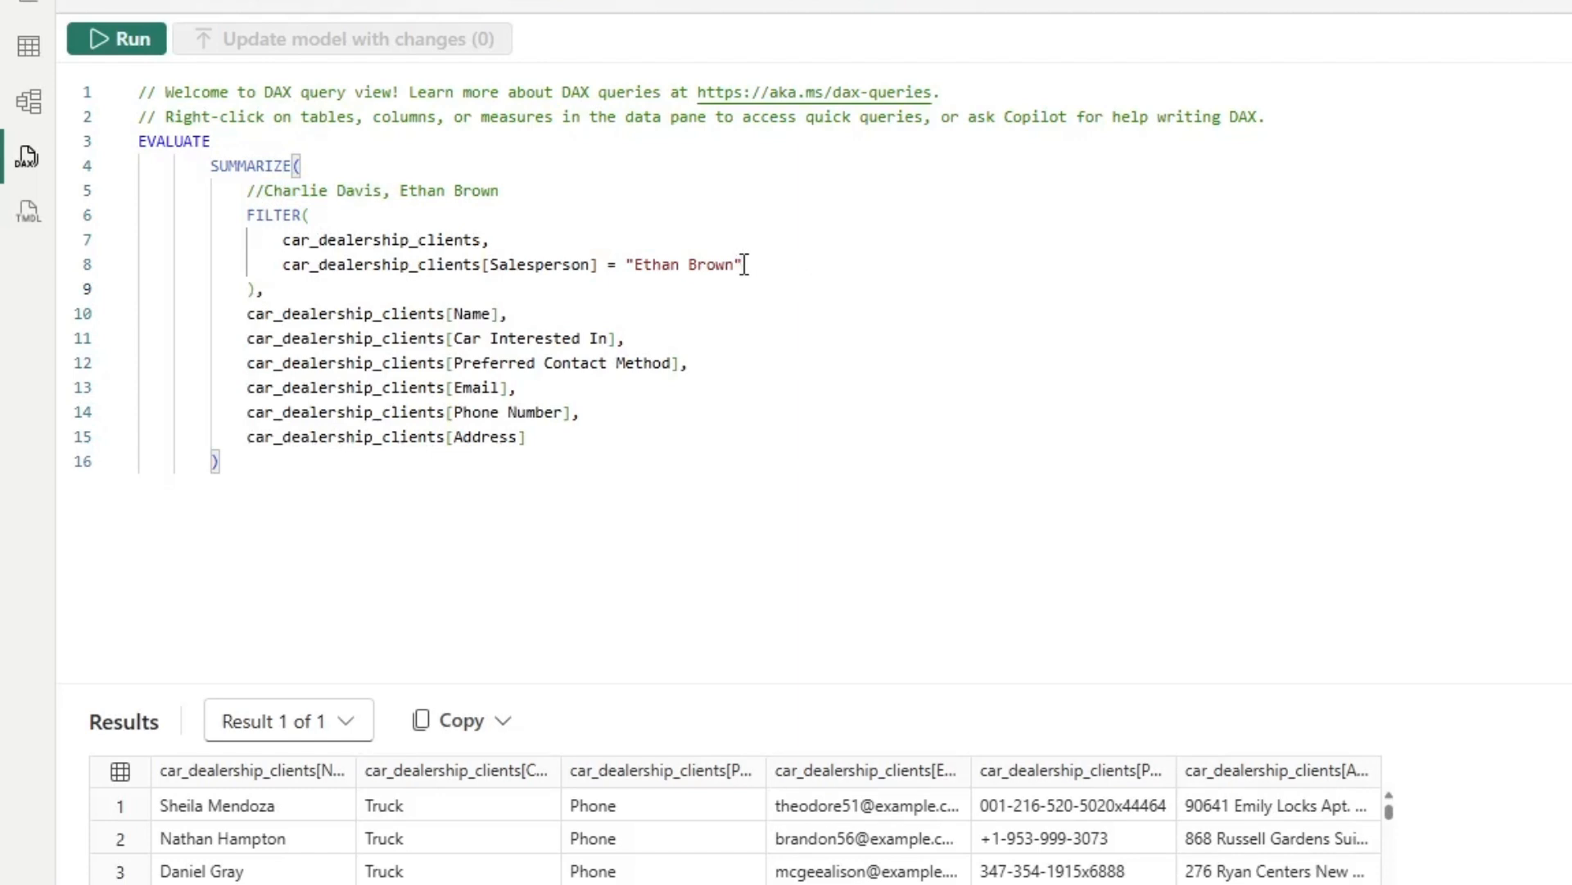
{"action": "left_click_drag", "start_coordinate": [734, 264], "coordinate": [622, 268]}
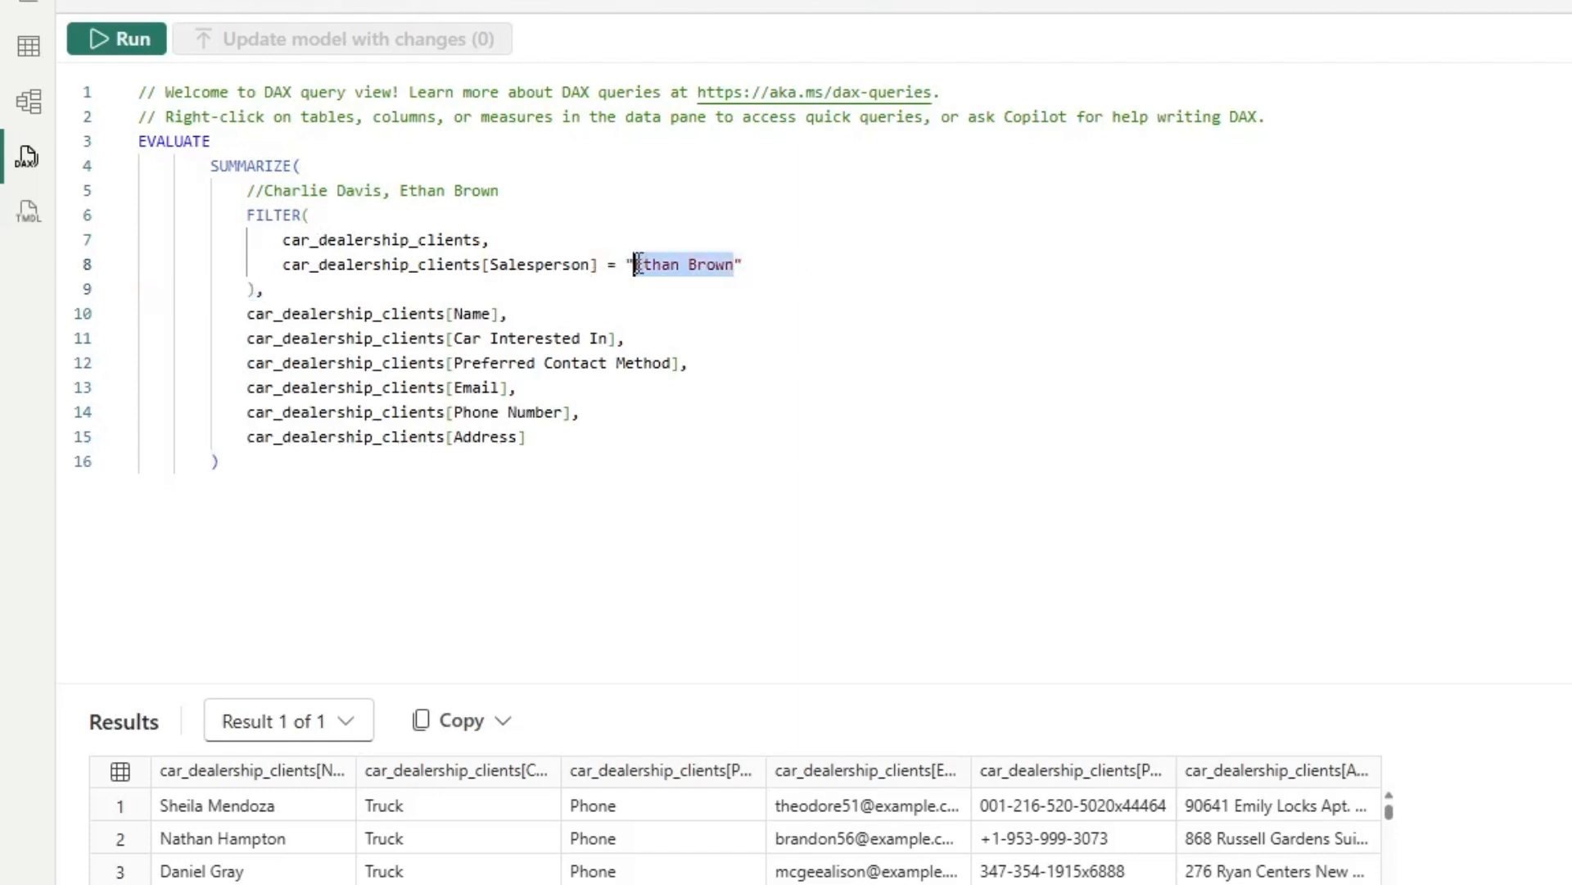
{"action": "key", "text": "ctrl+v"}
{"action": "left_click", "coordinate": [127, 41]}
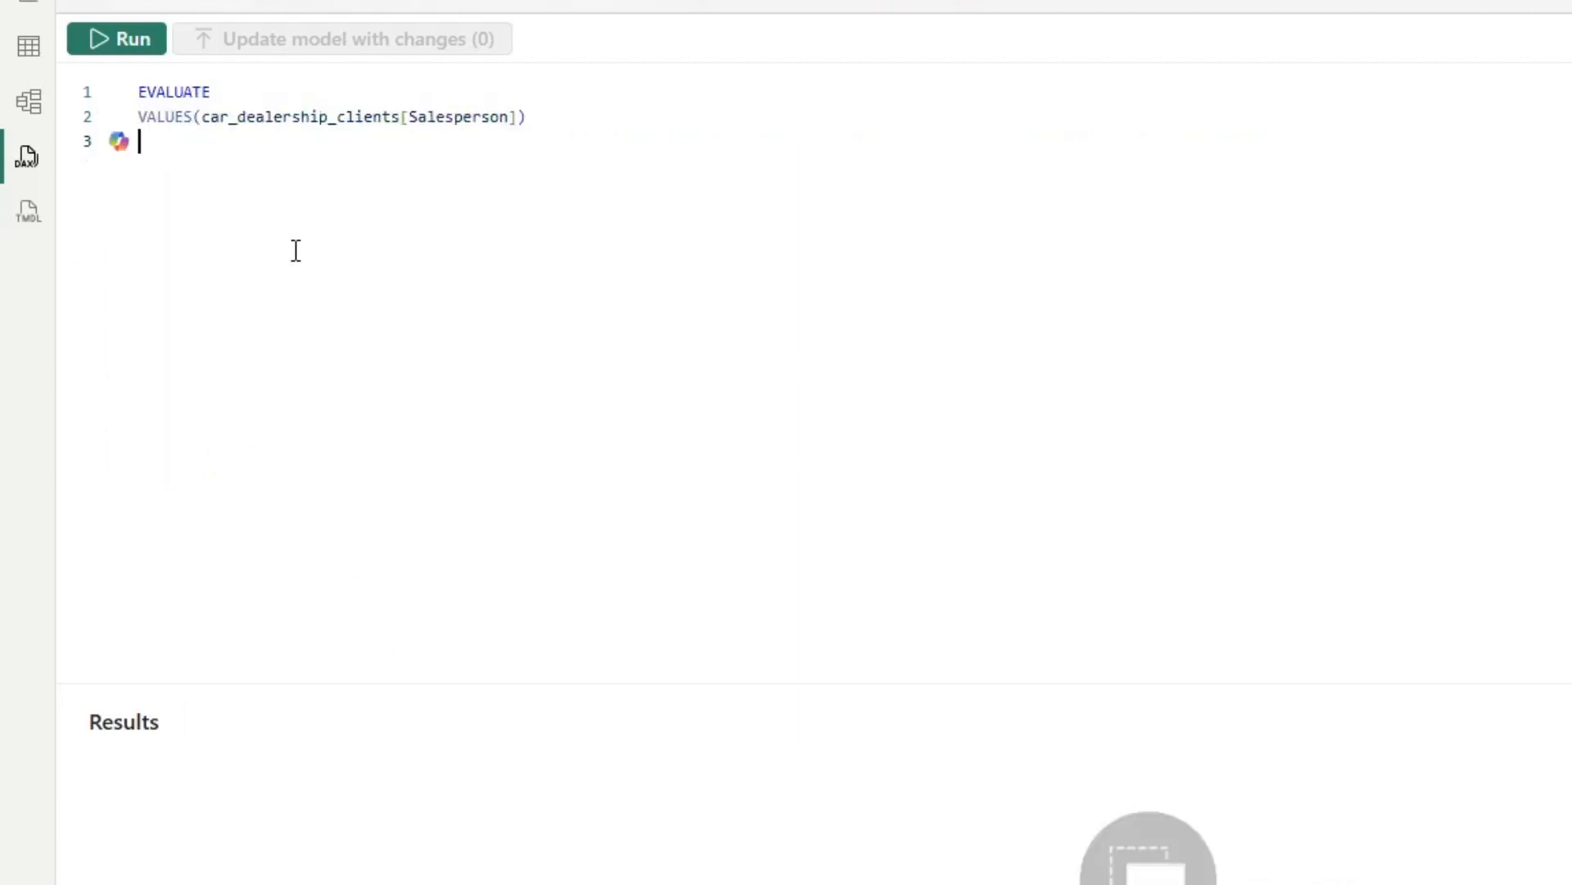
Indent the VALUES(car_dealership_clients[Salesperson]) line under EVALUATE in the second query and run it
{"action": "double_click", "coordinate": [153, 116]}
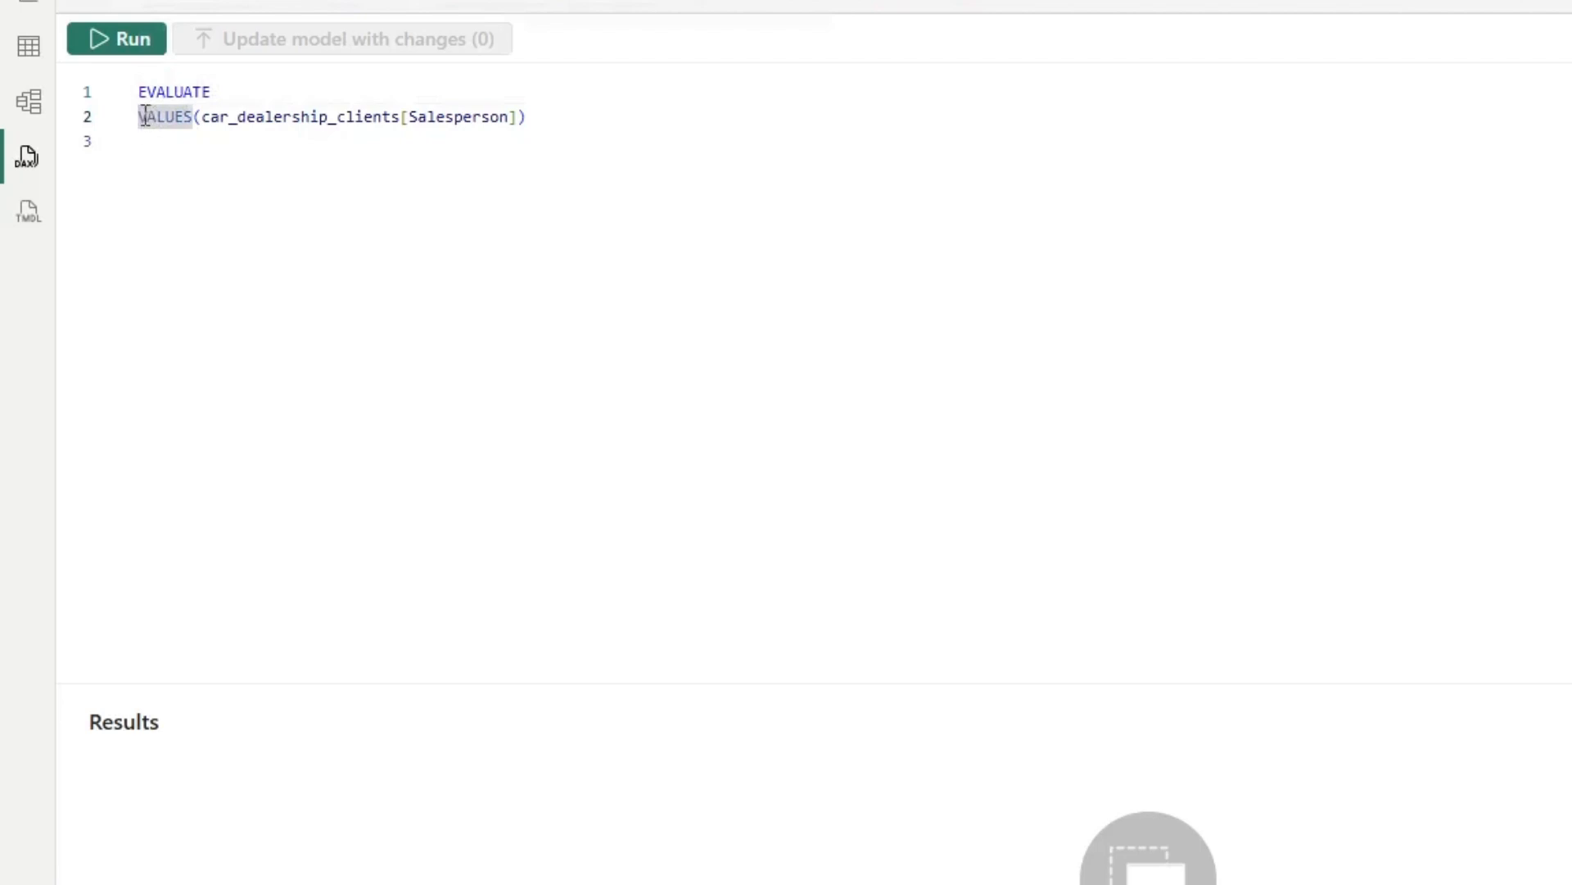
{"action": "key", "text": "Tab"}
{"action": "left_click", "coordinate": [590, 135]}
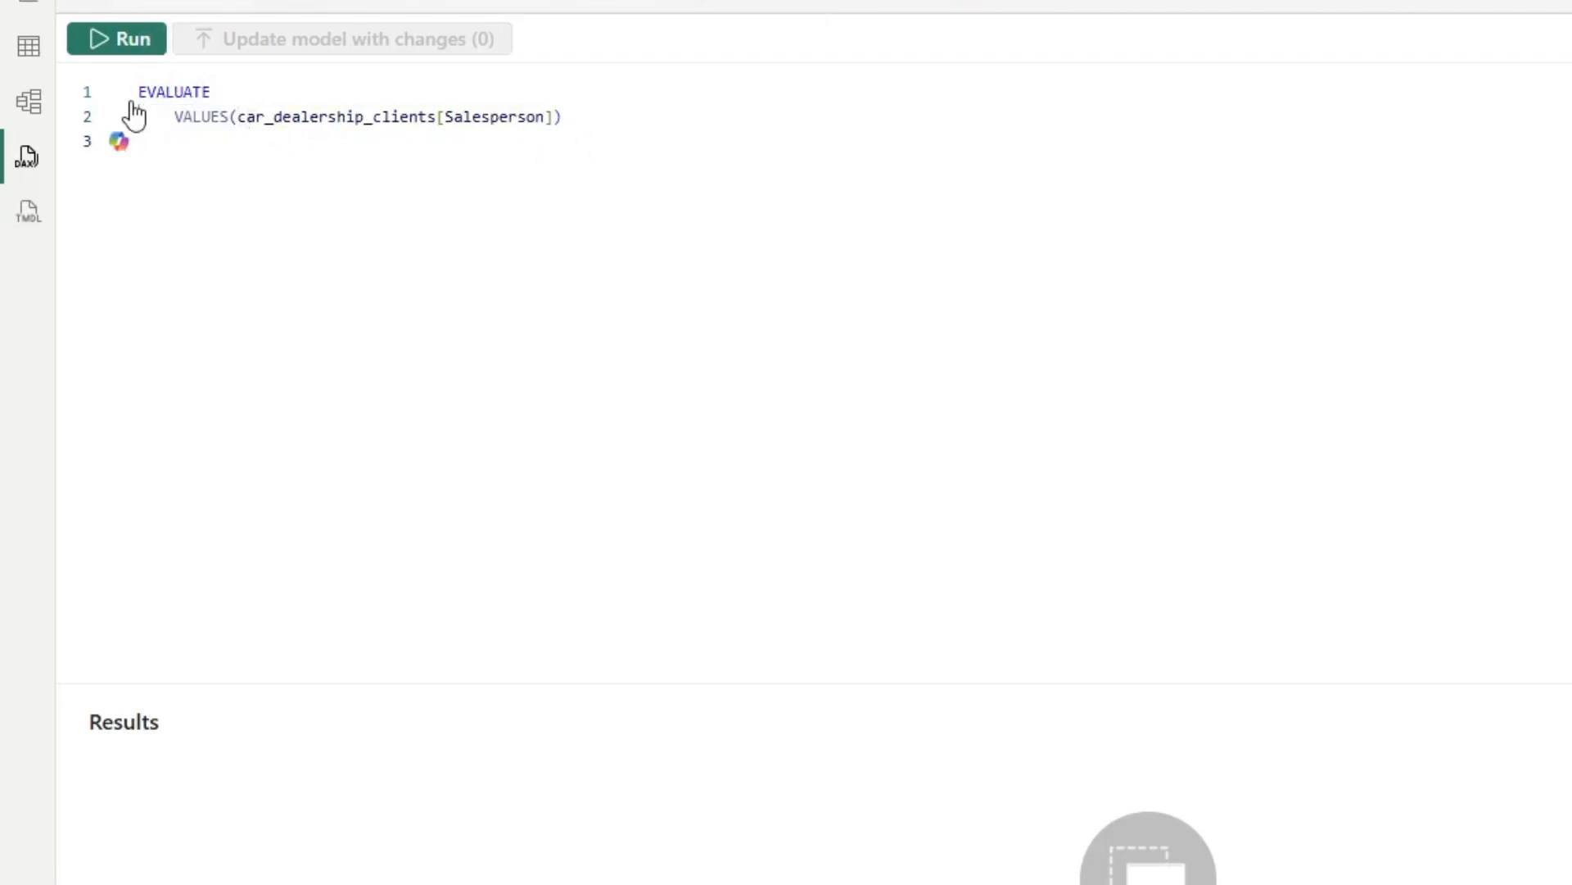
{"action": "left_click", "coordinate": [146, 52]}
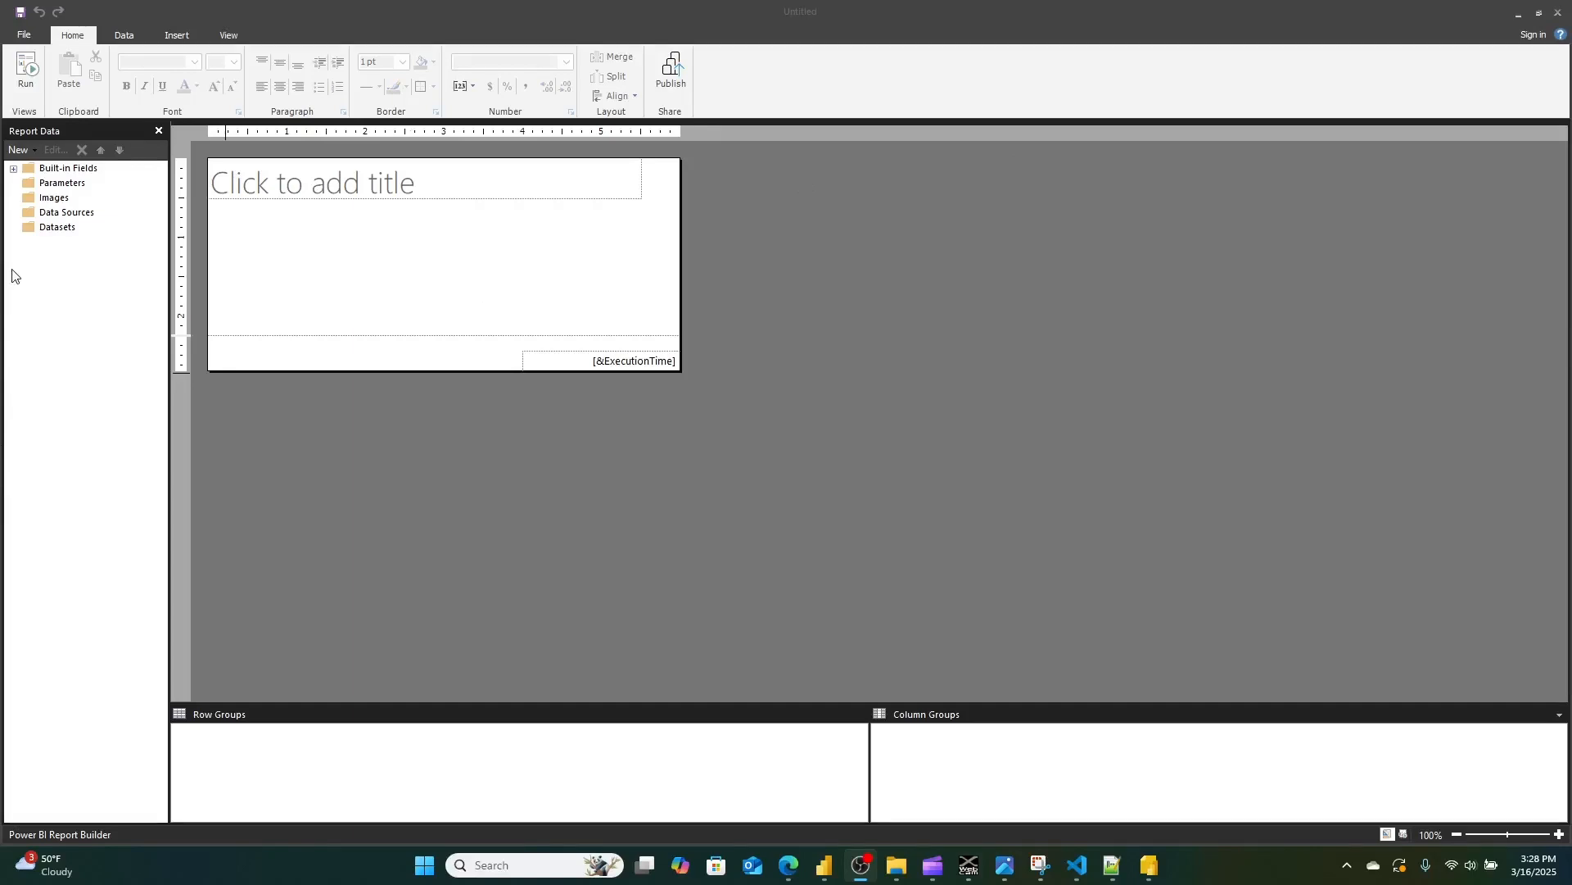
In Power BI Report Builder, start adding a Power BI semantic model connection and sign in with the account e-mail
{"action": "mouse_move", "coordinate": [1150, 877]}
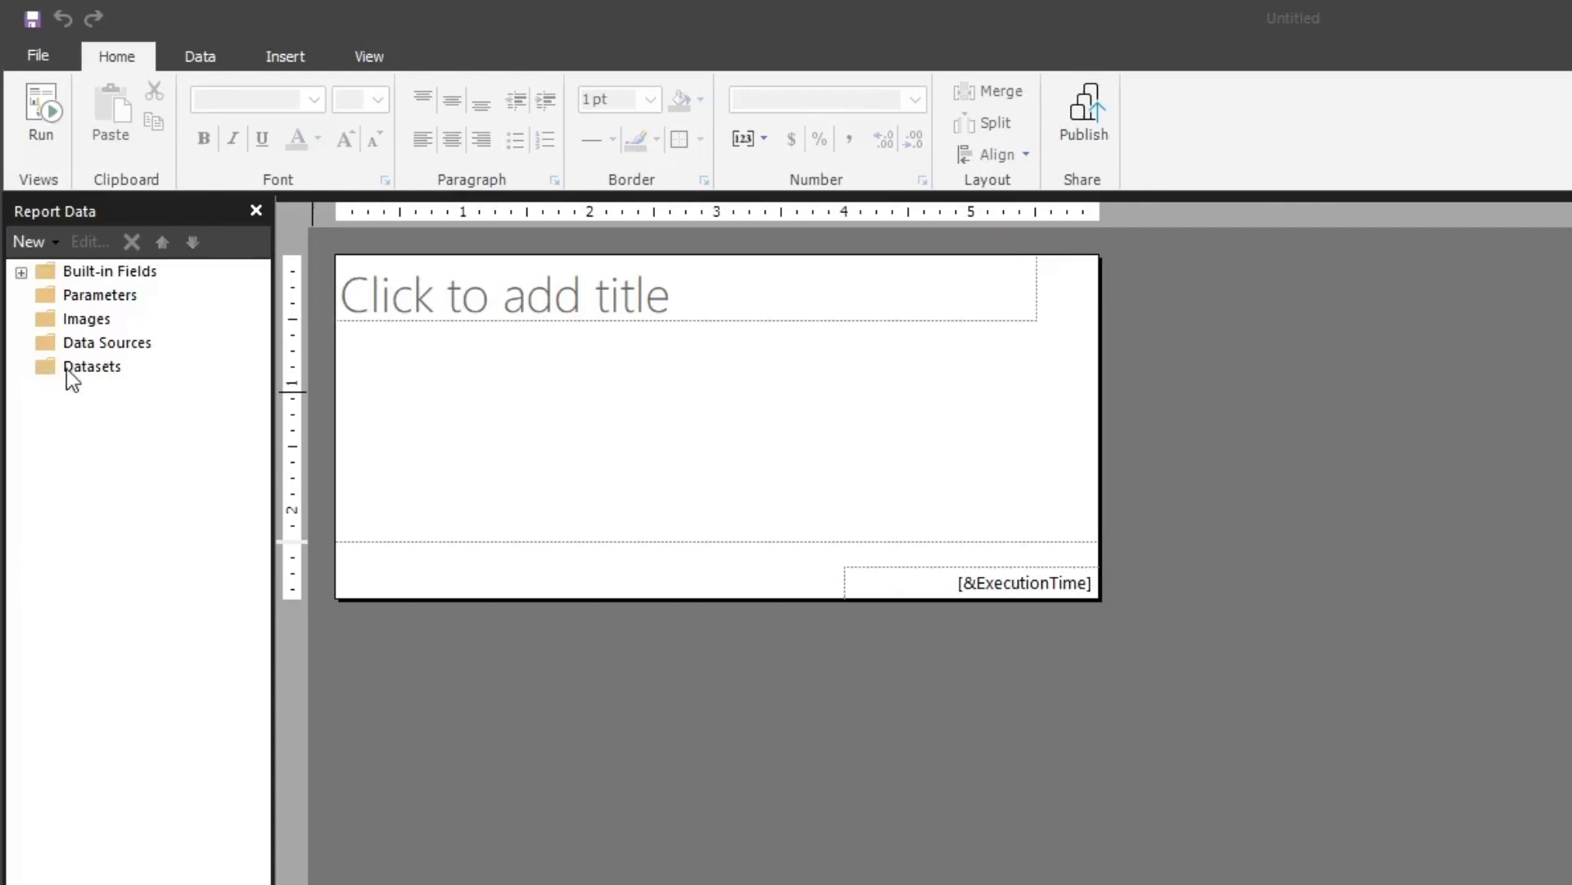
{"action": "left_click", "coordinate": [97, 344]}
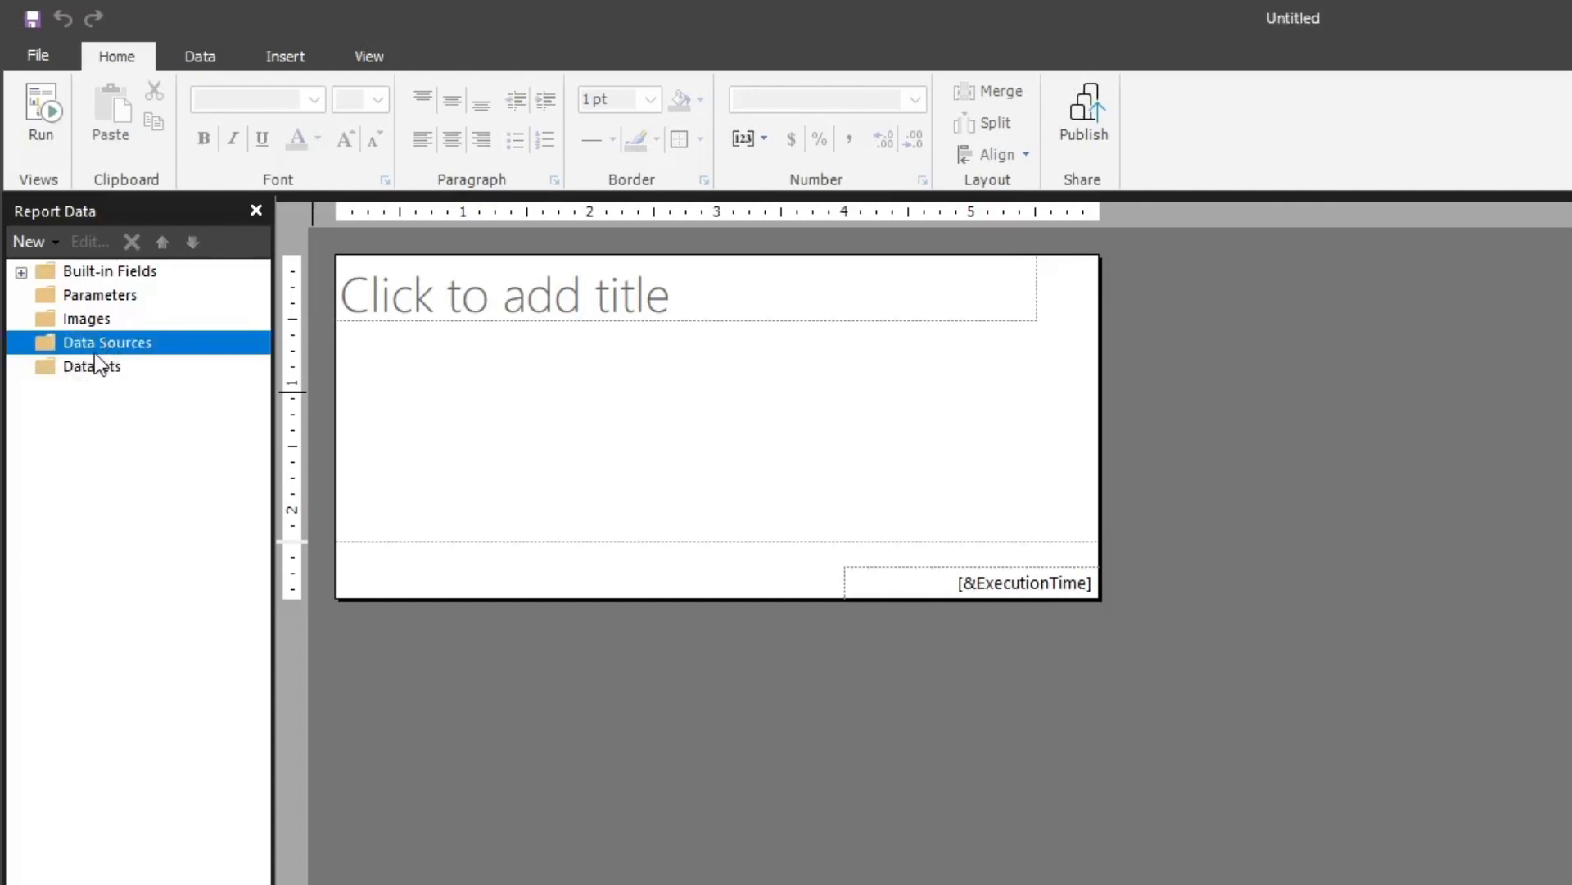
{"action": "right_click", "coordinate": [90, 346]}
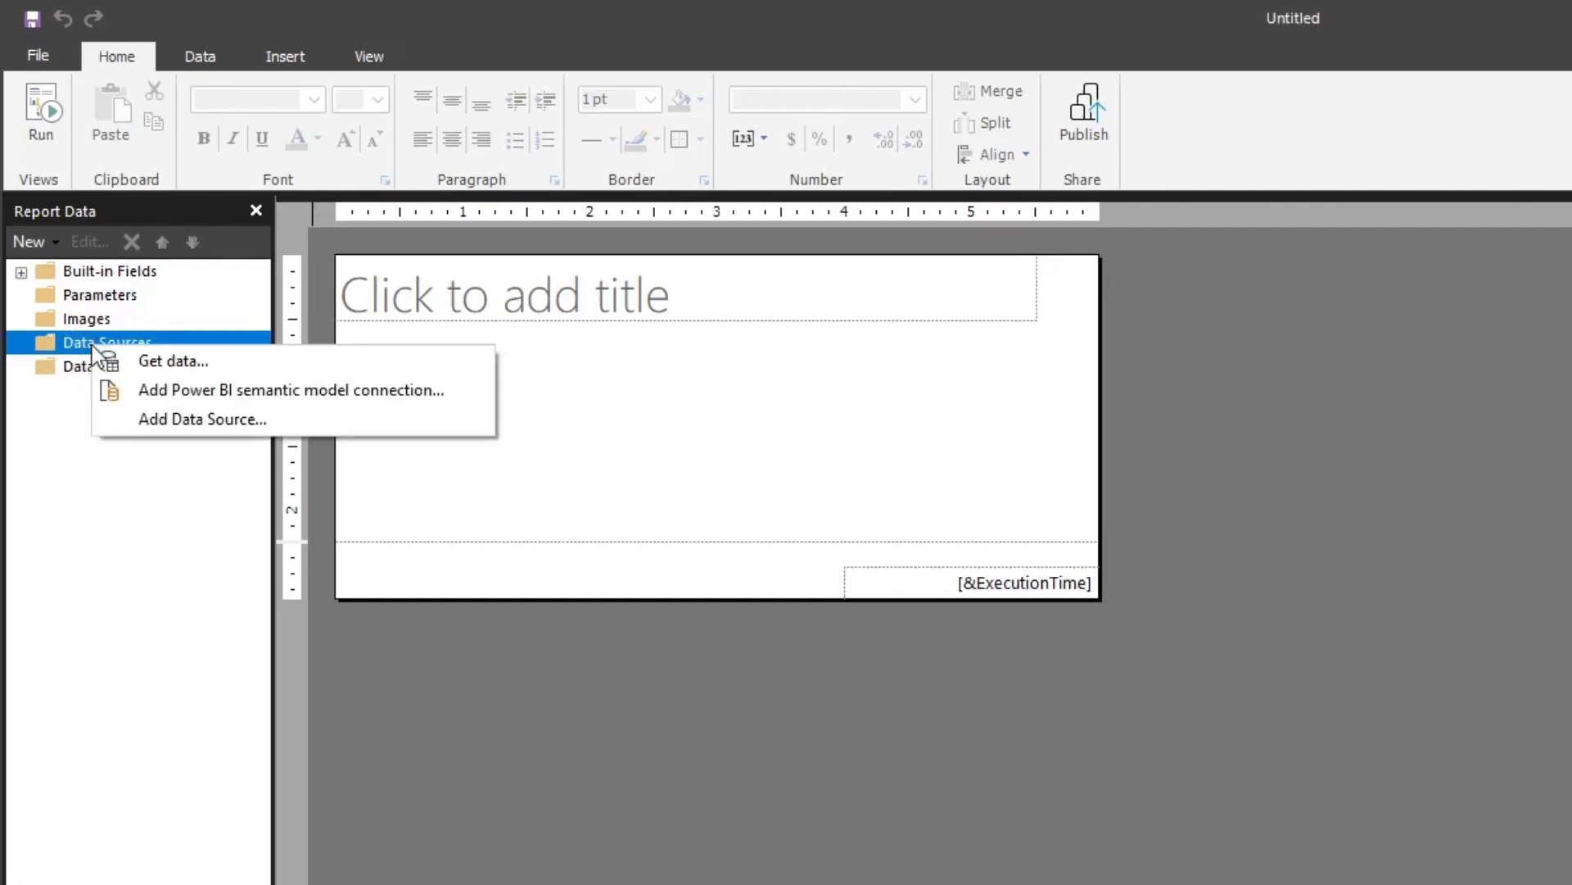
{"action": "left_click", "coordinate": [178, 401]}
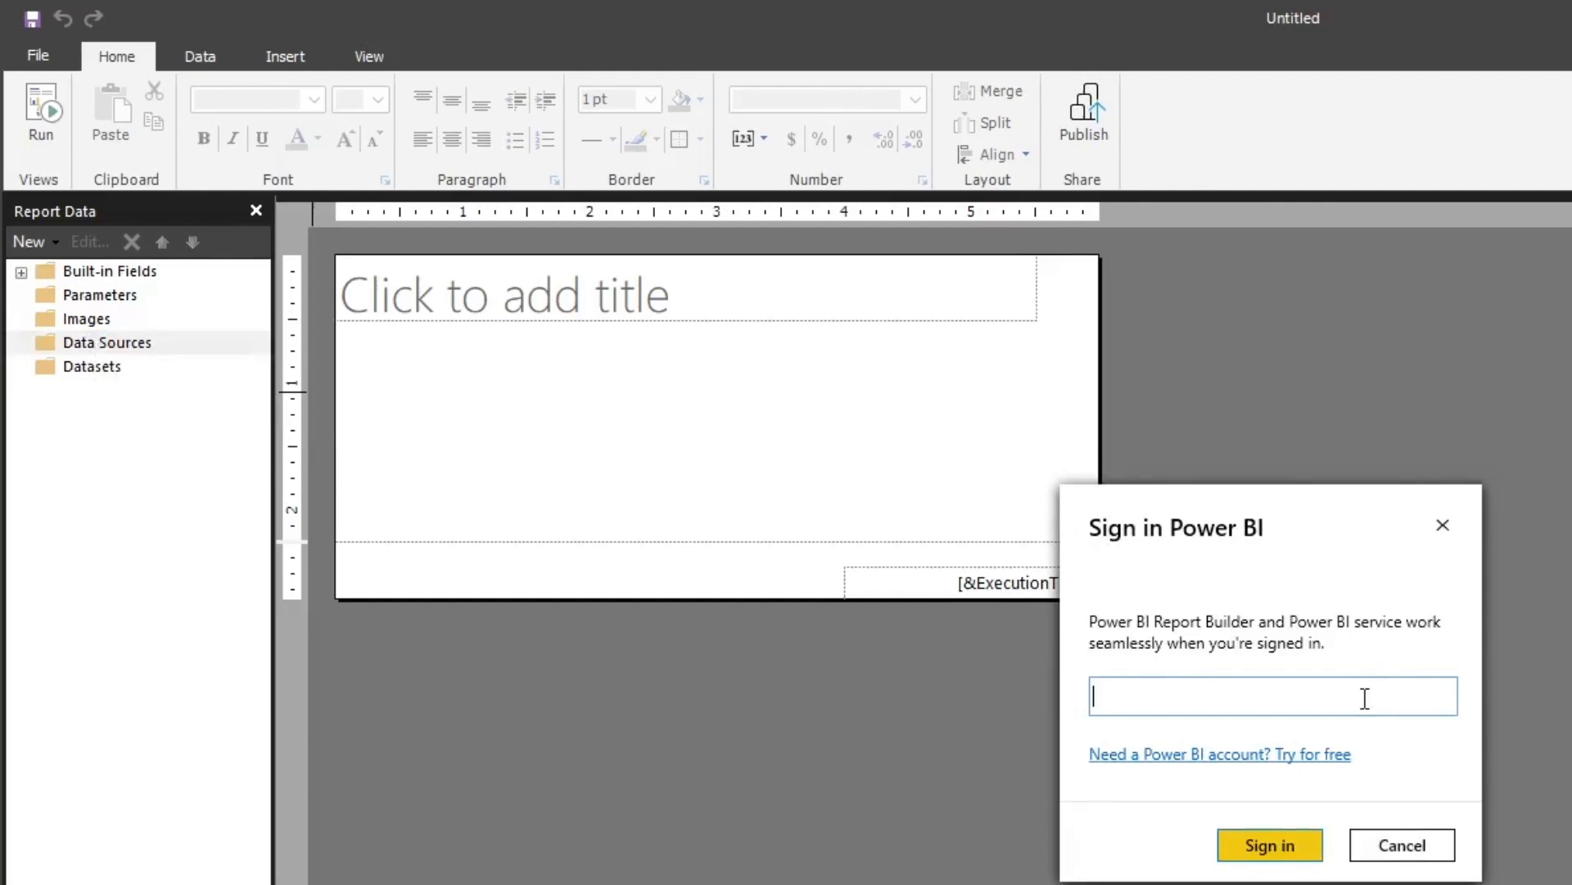
{"action": "type", "text": "ne"}
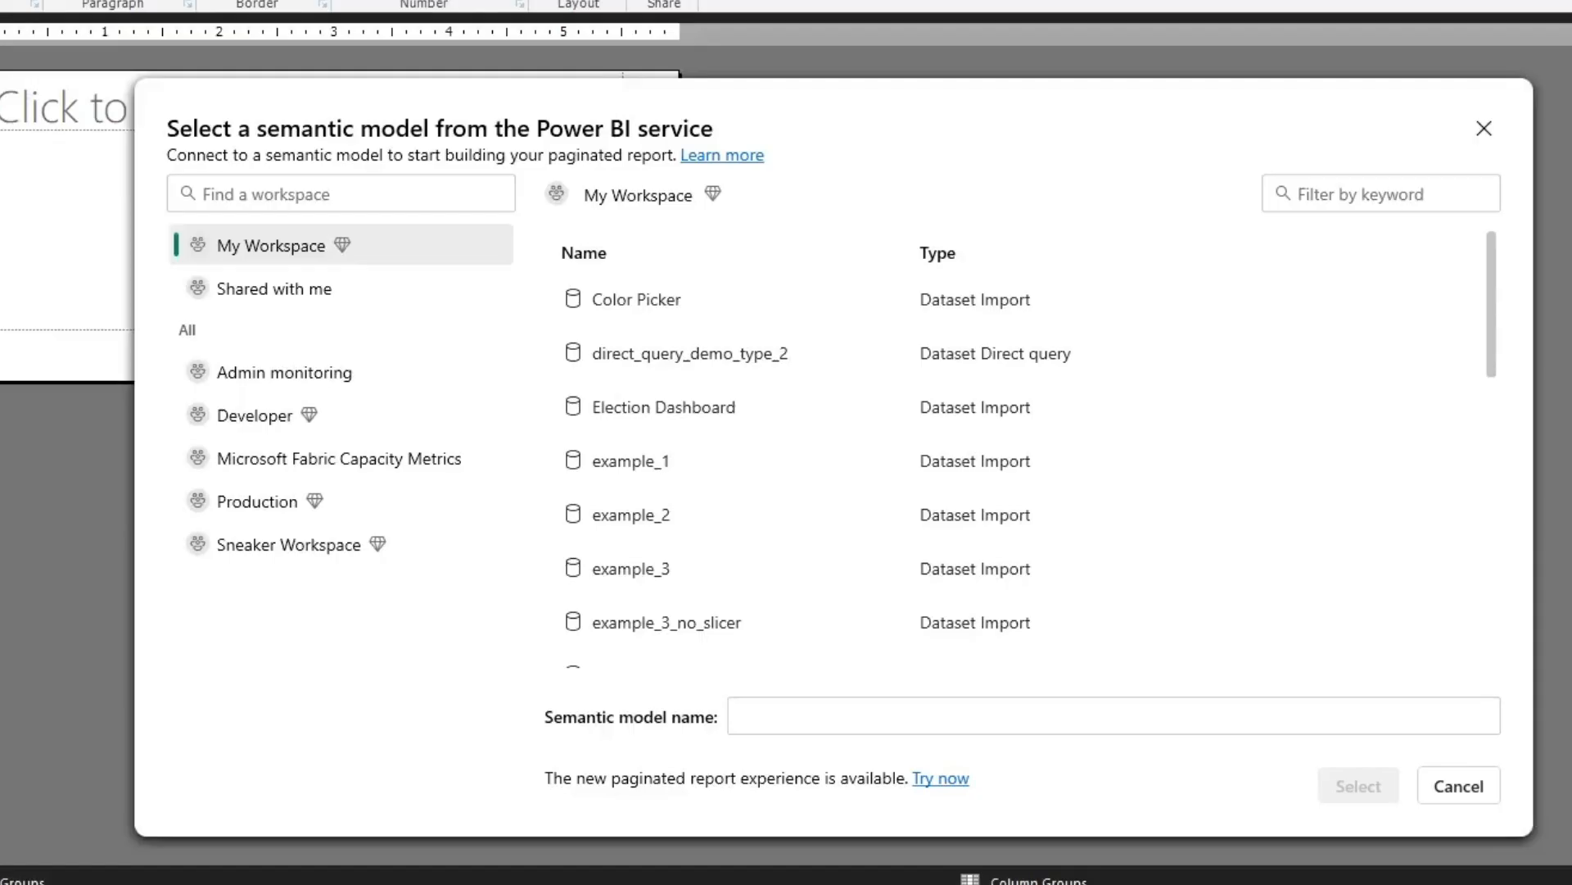
Connect to the "customer car dealership clients" semantic model in the Developer workspace as the report's data source
{"action": "left_click", "coordinate": [310, 416]}
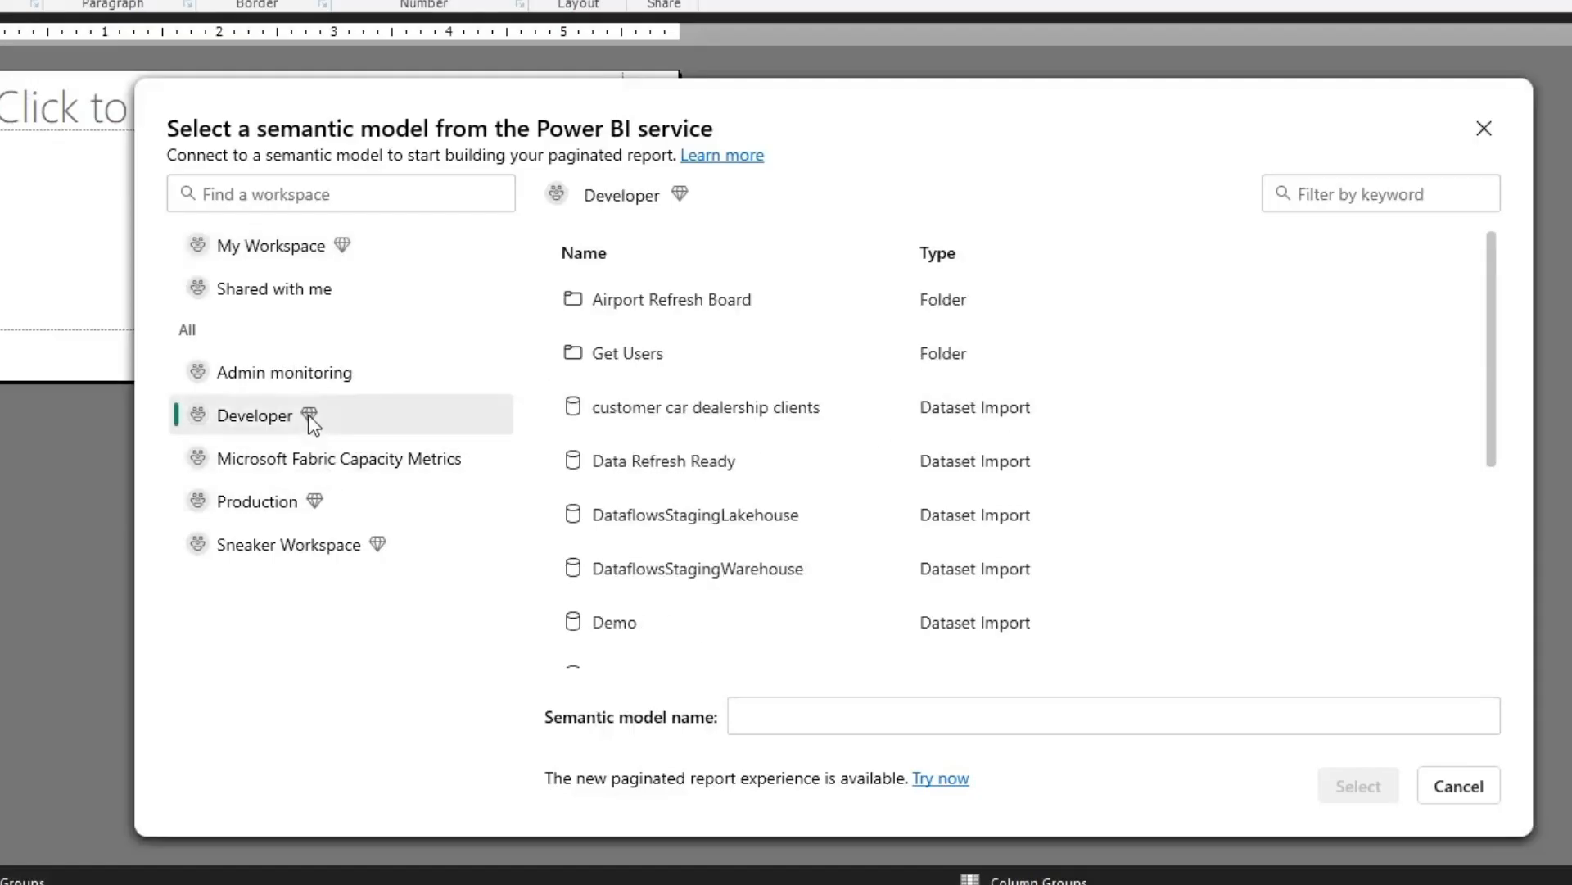
{"action": "scroll", "coordinate": [806, 344], "scroll_direction": "down", "scroll_amount": 2}
{"action": "scroll", "coordinate": [809, 340], "scroll_direction": "down", "scroll_amount": 2}
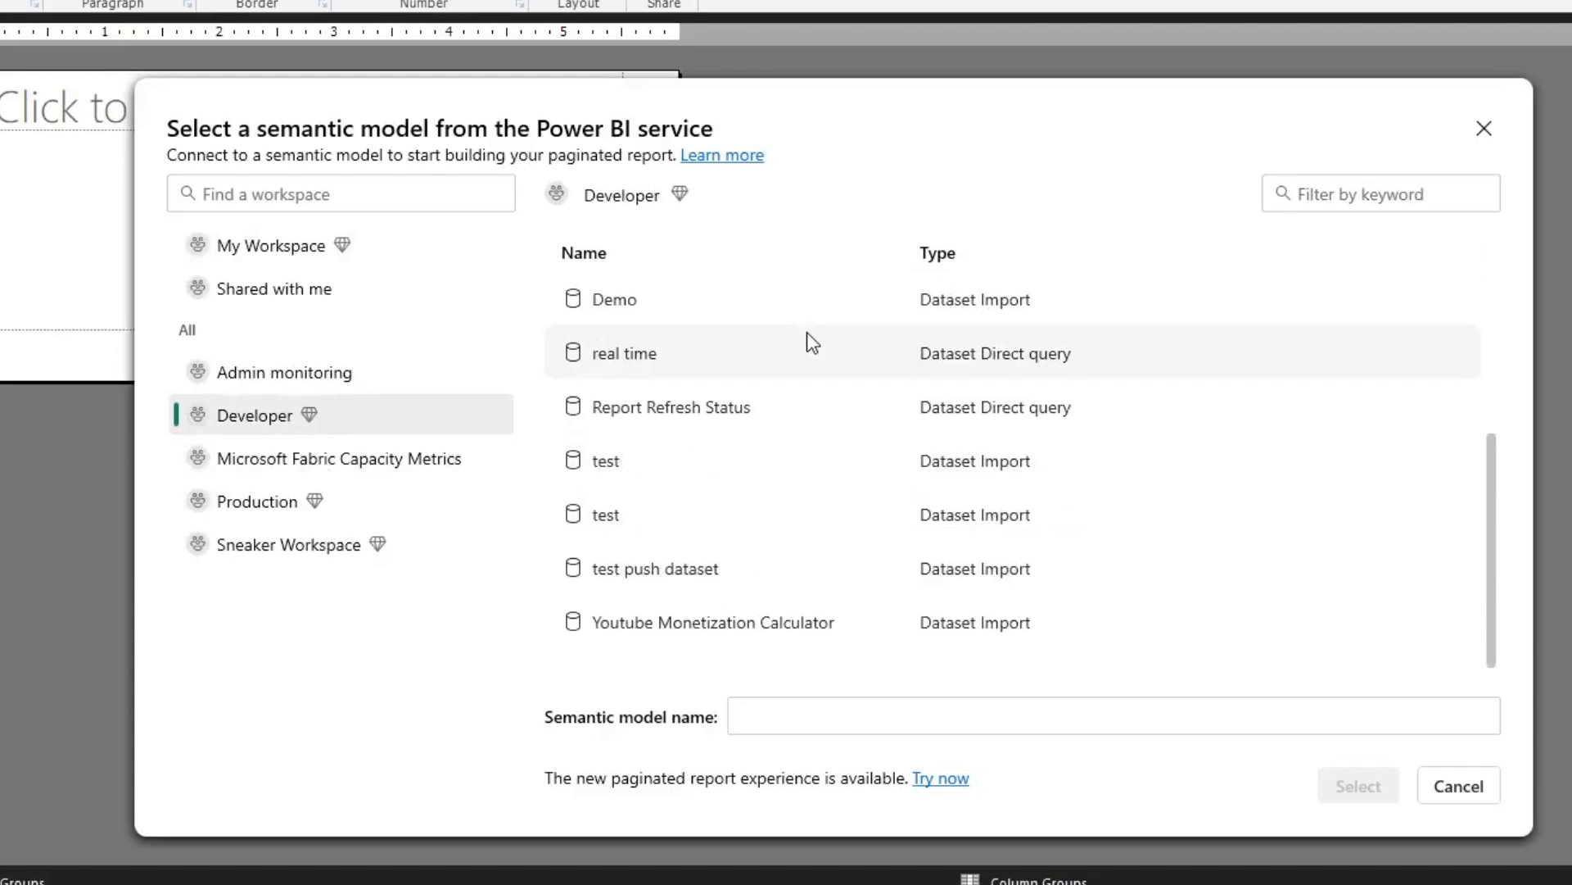
{"action": "scroll", "coordinate": [800, 360], "scroll_direction": "up", "scroll_amount": 4}
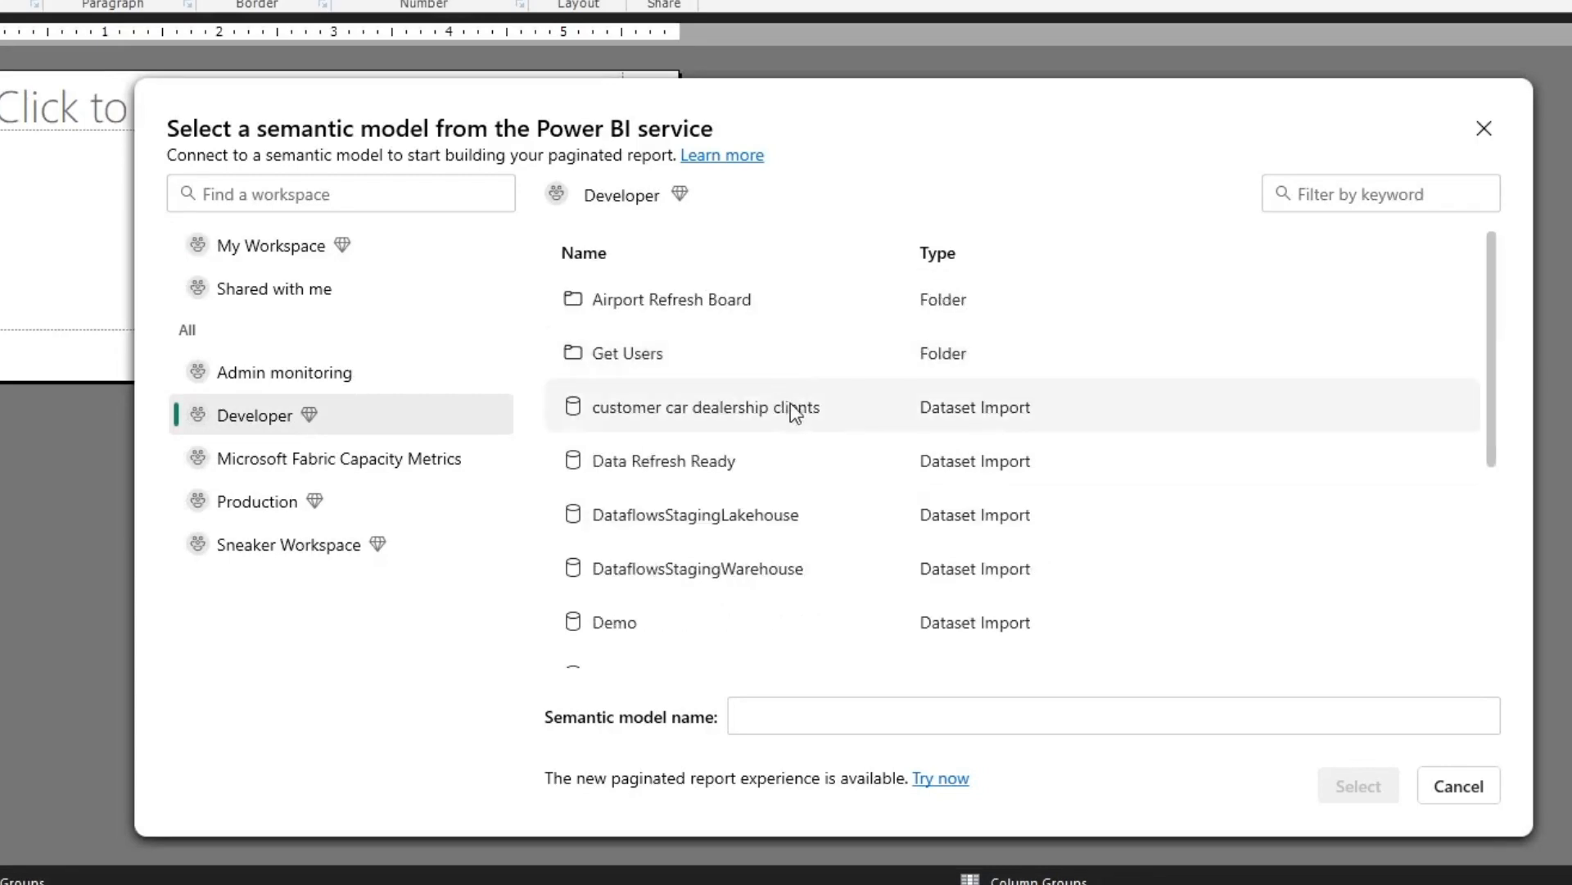
{"action": "left_click", "coordinate": [731, 411]}
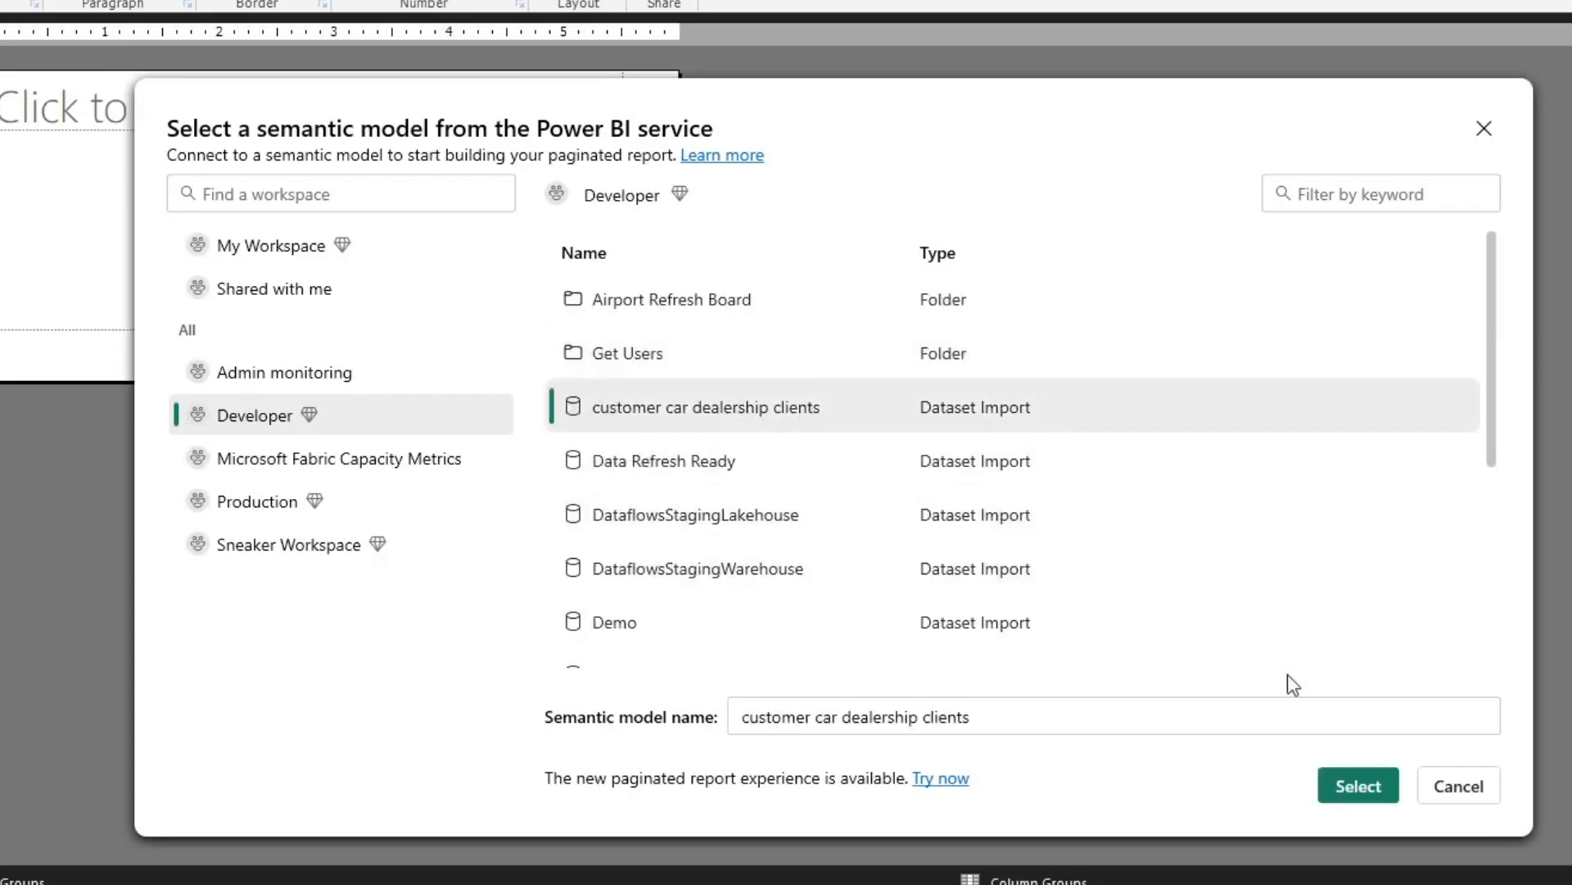
{"action": "left_click", "coordinate": [1351, 779]}
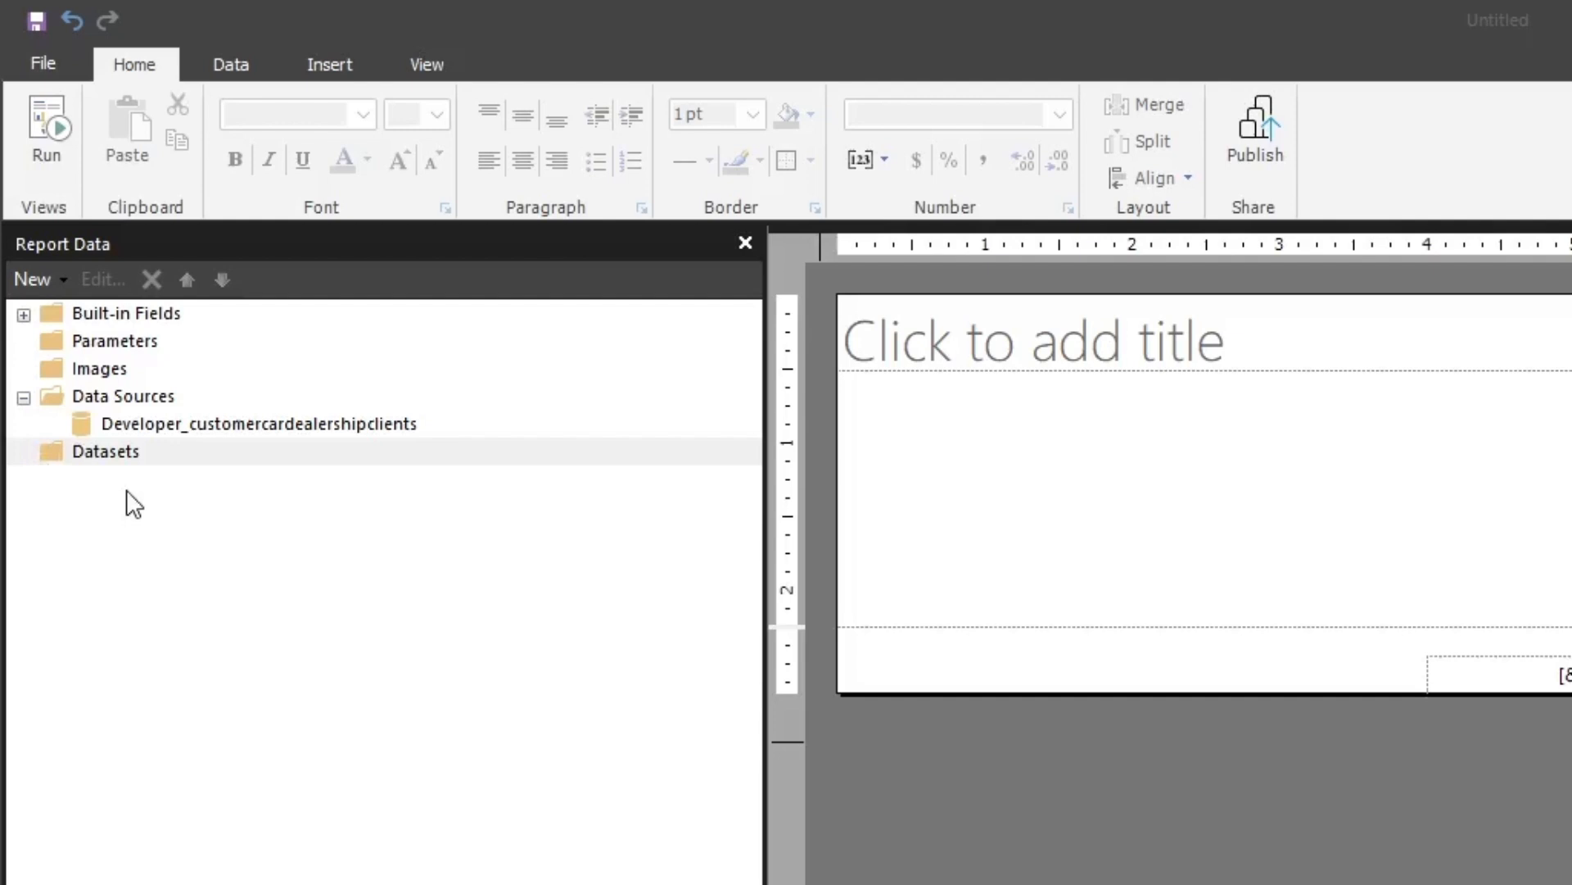
Add a dataset named "customers" that uses the Developer_customercardealershipclients data source
{"action": "right_click", "coordinate": [102, 452]}
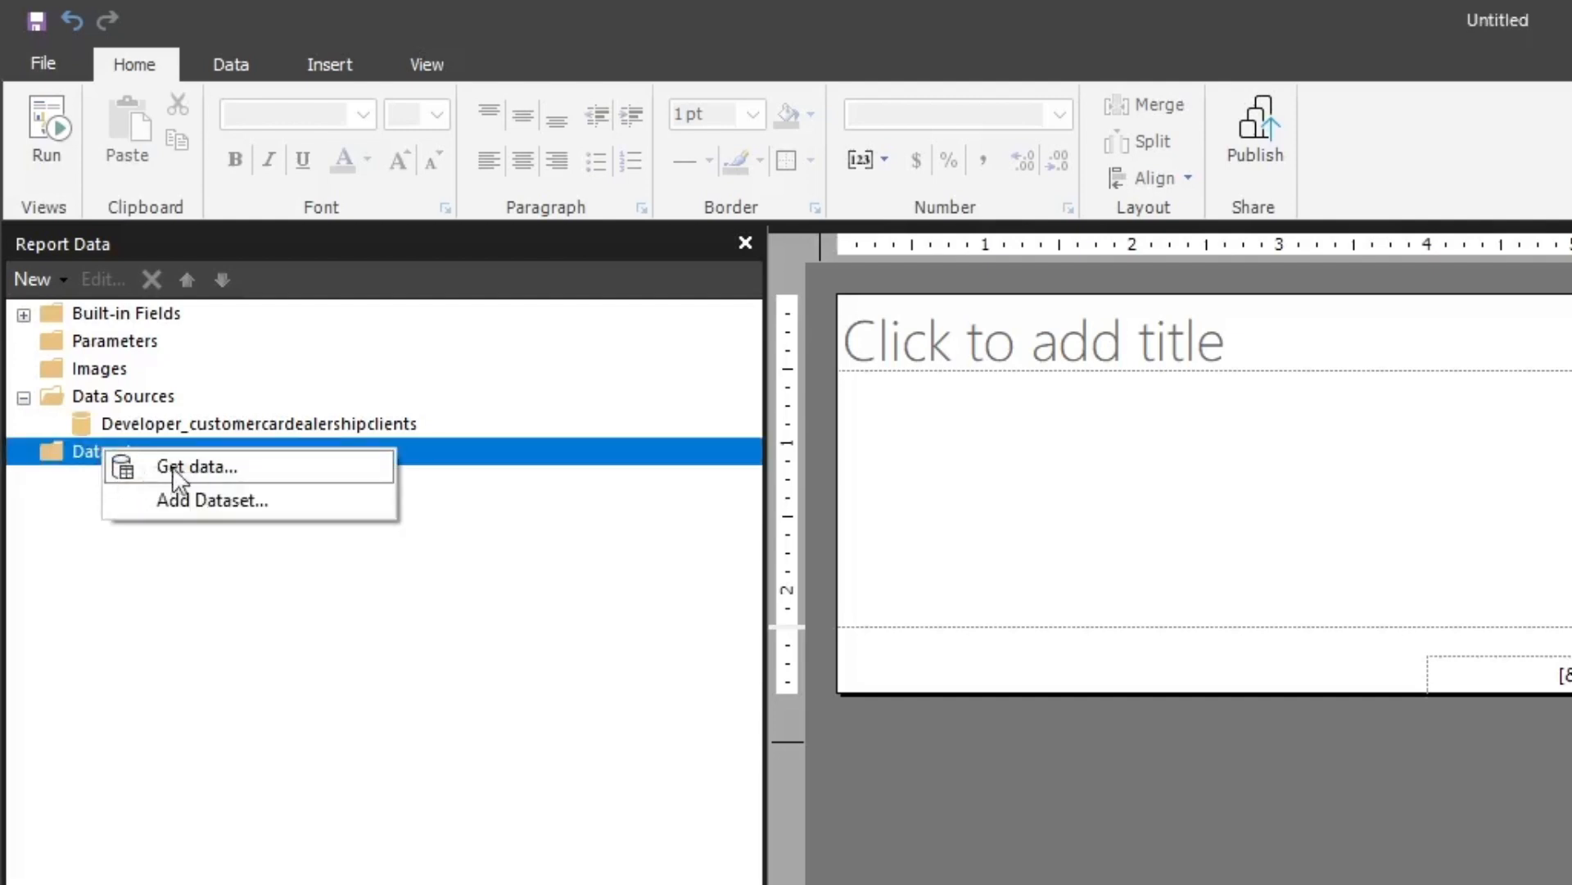
{"action": "left_click", "coordinate": [176, 502]}
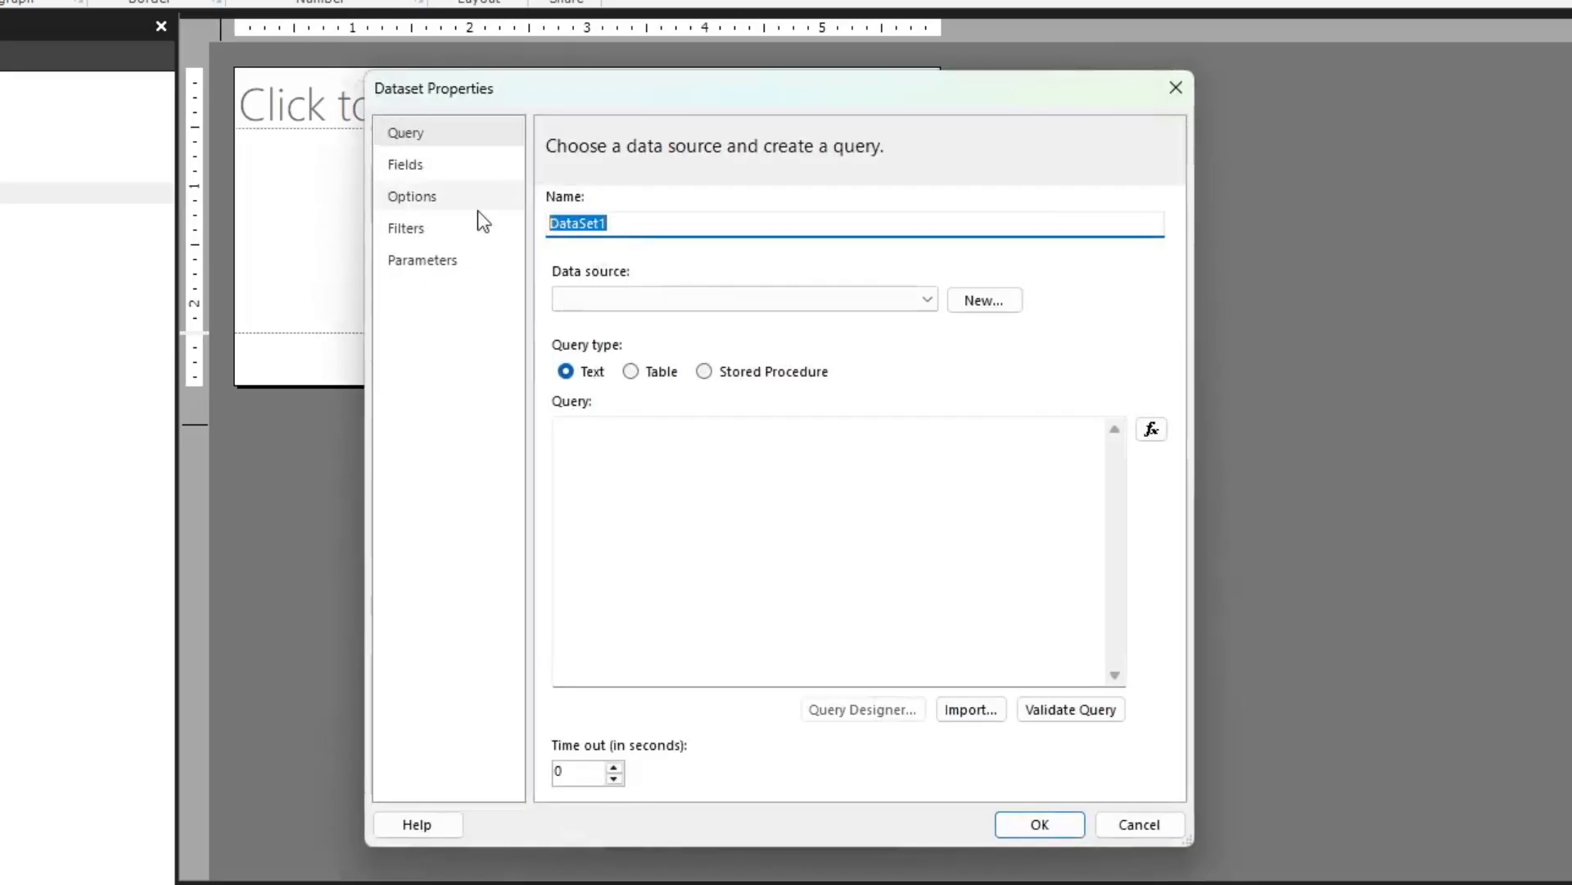
{"action": "key", "text": "BackSpace"}
{"action": "type", "text": "customers"}
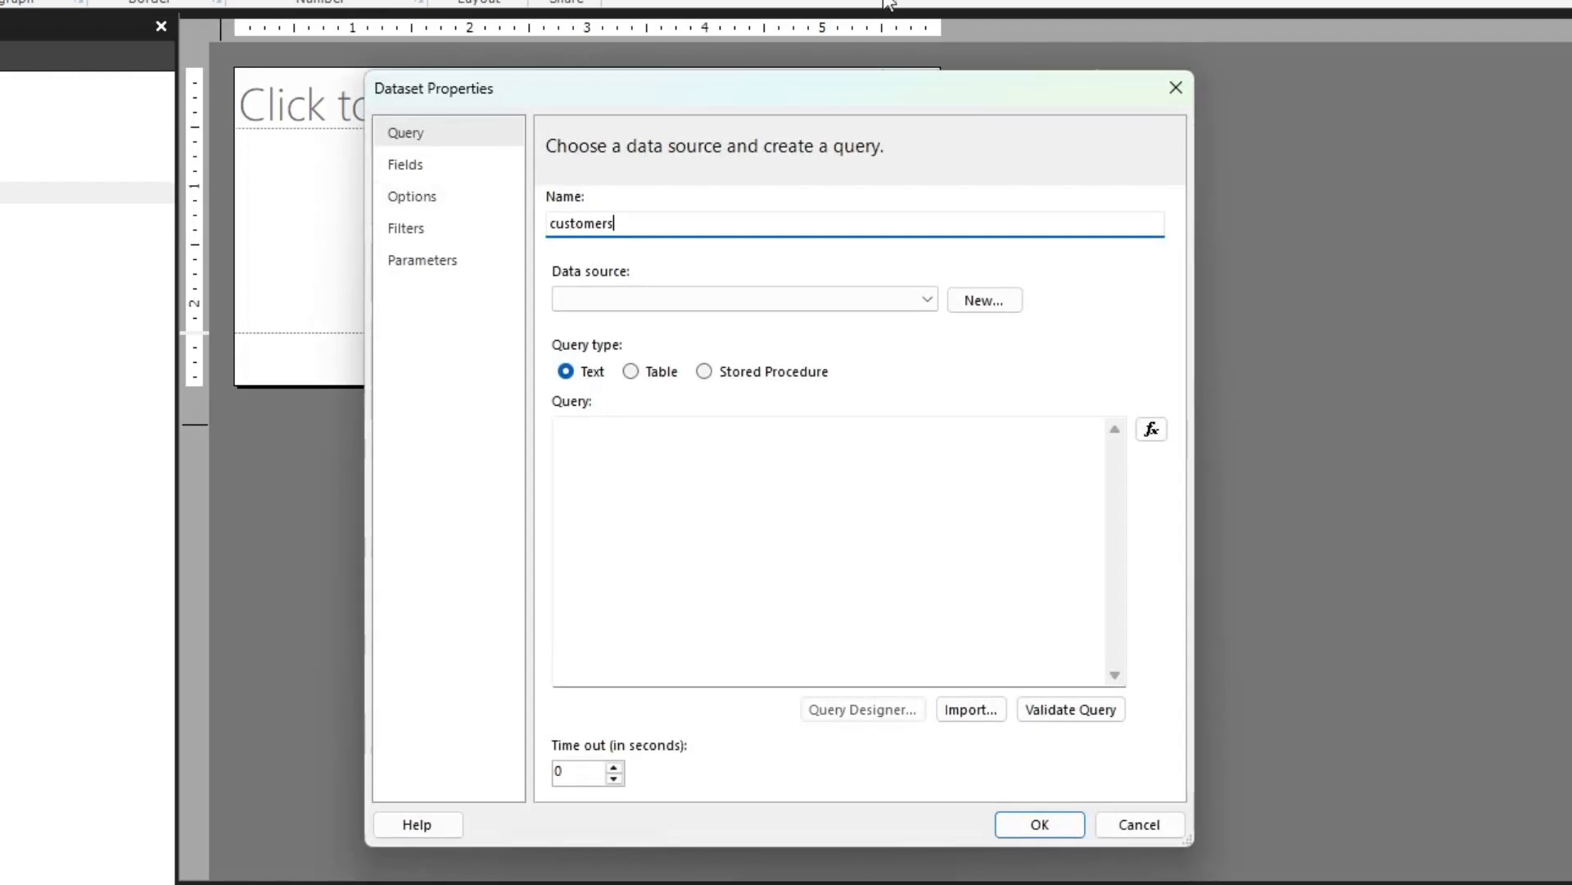
{"action": "left_click", "coordinate": [927, 300]}
{"action": "left_click", "coordinate": [860, 323]}
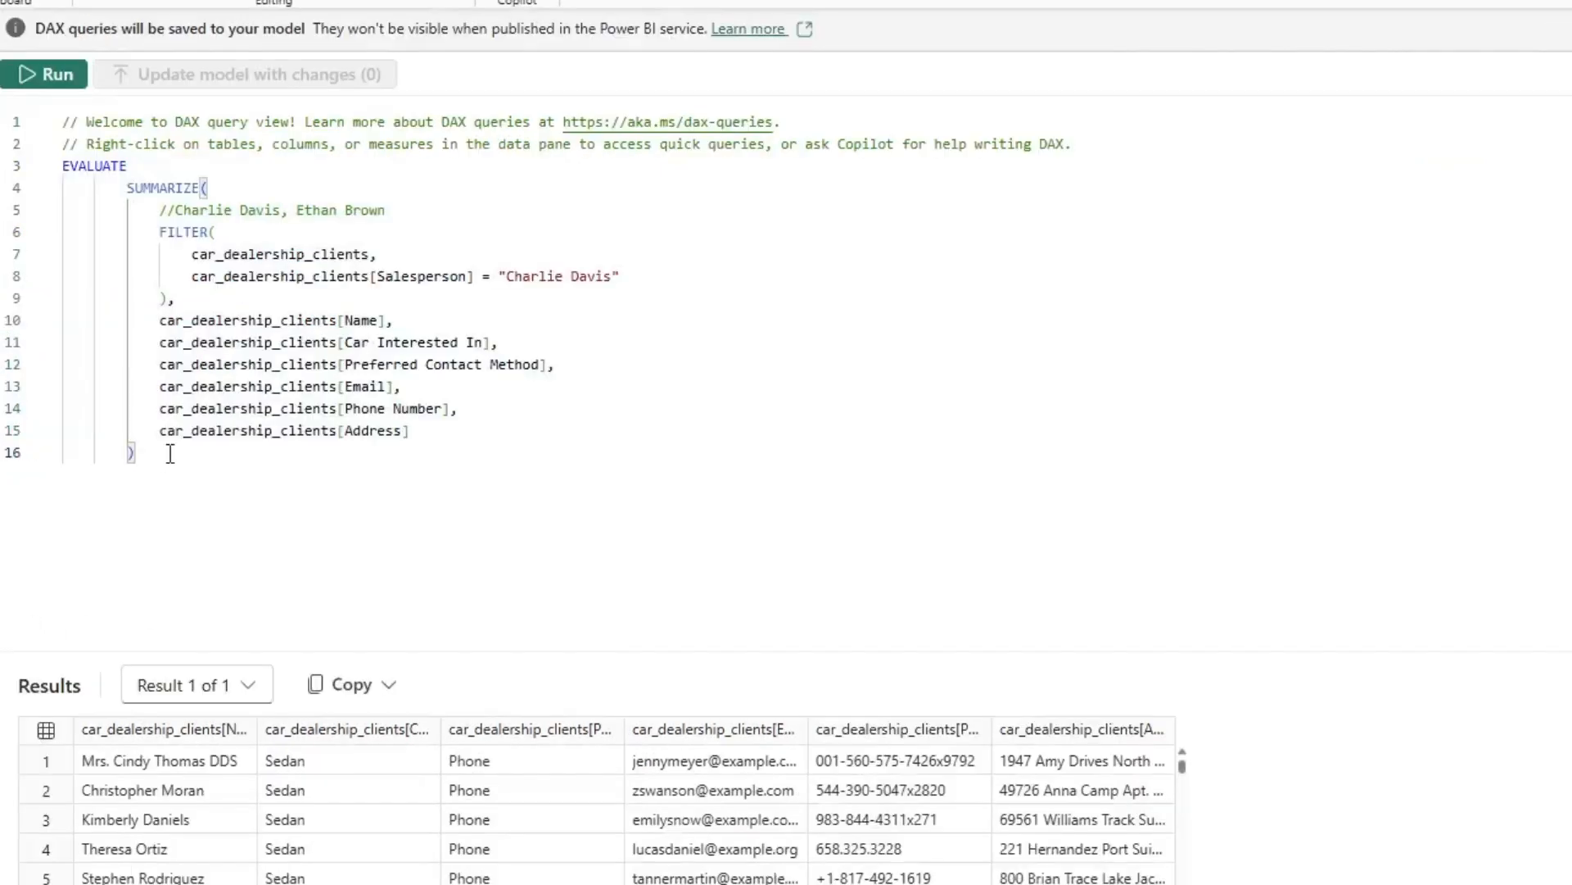
Copy the EVALUATE SUMMARIZE query from Power BI Desktop's DAX query view into the customers dataset's query
{"action": "left_click_drag", "start_coordinate": [131, 452], "coordinate": [62, 166]}
{"action": "key", "text": "ctrl+c"}
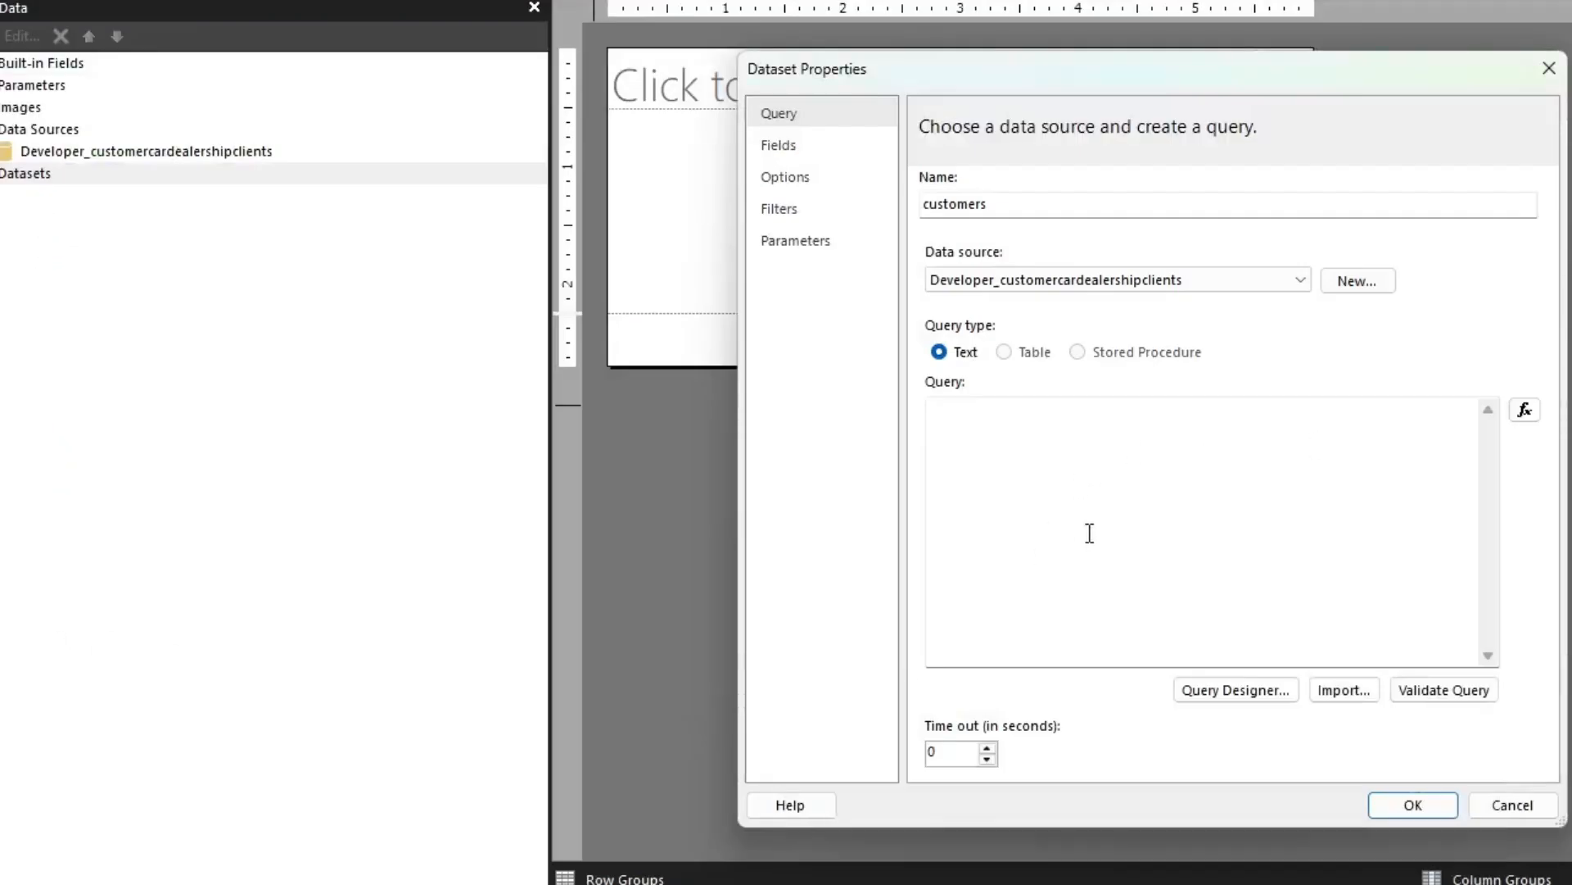
{"action": "left_click", "coordinate": [1087, 544]}
{"action": "key", "text": "ctrl+v"}
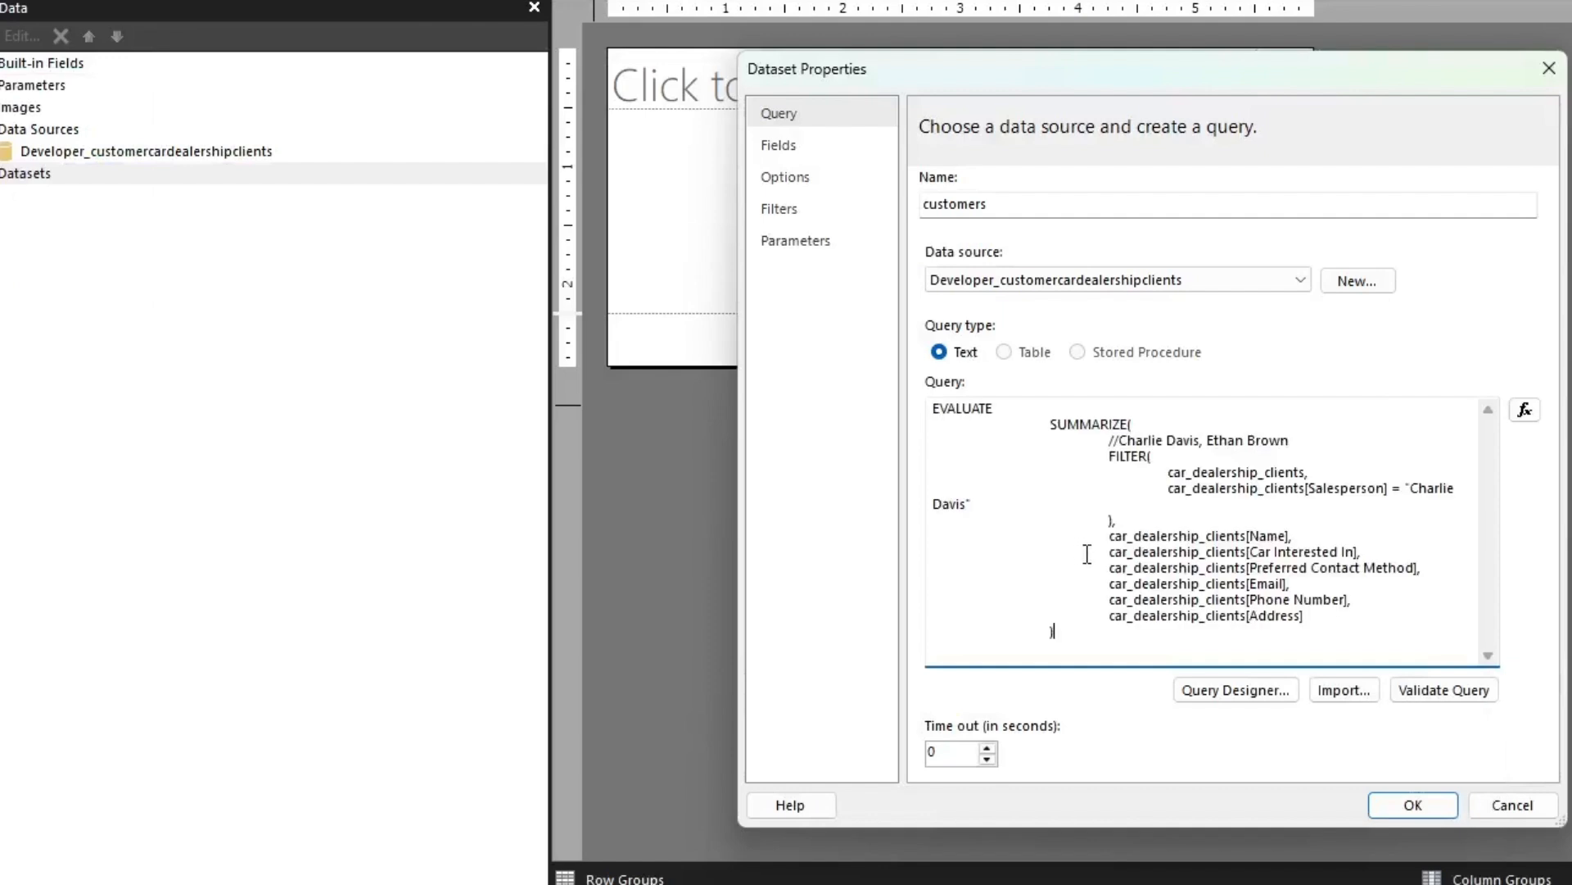
Validate the customers dataset's query and open the dataset's field definitions
{"action": "left_click", "coordinate": [1465, 698]}
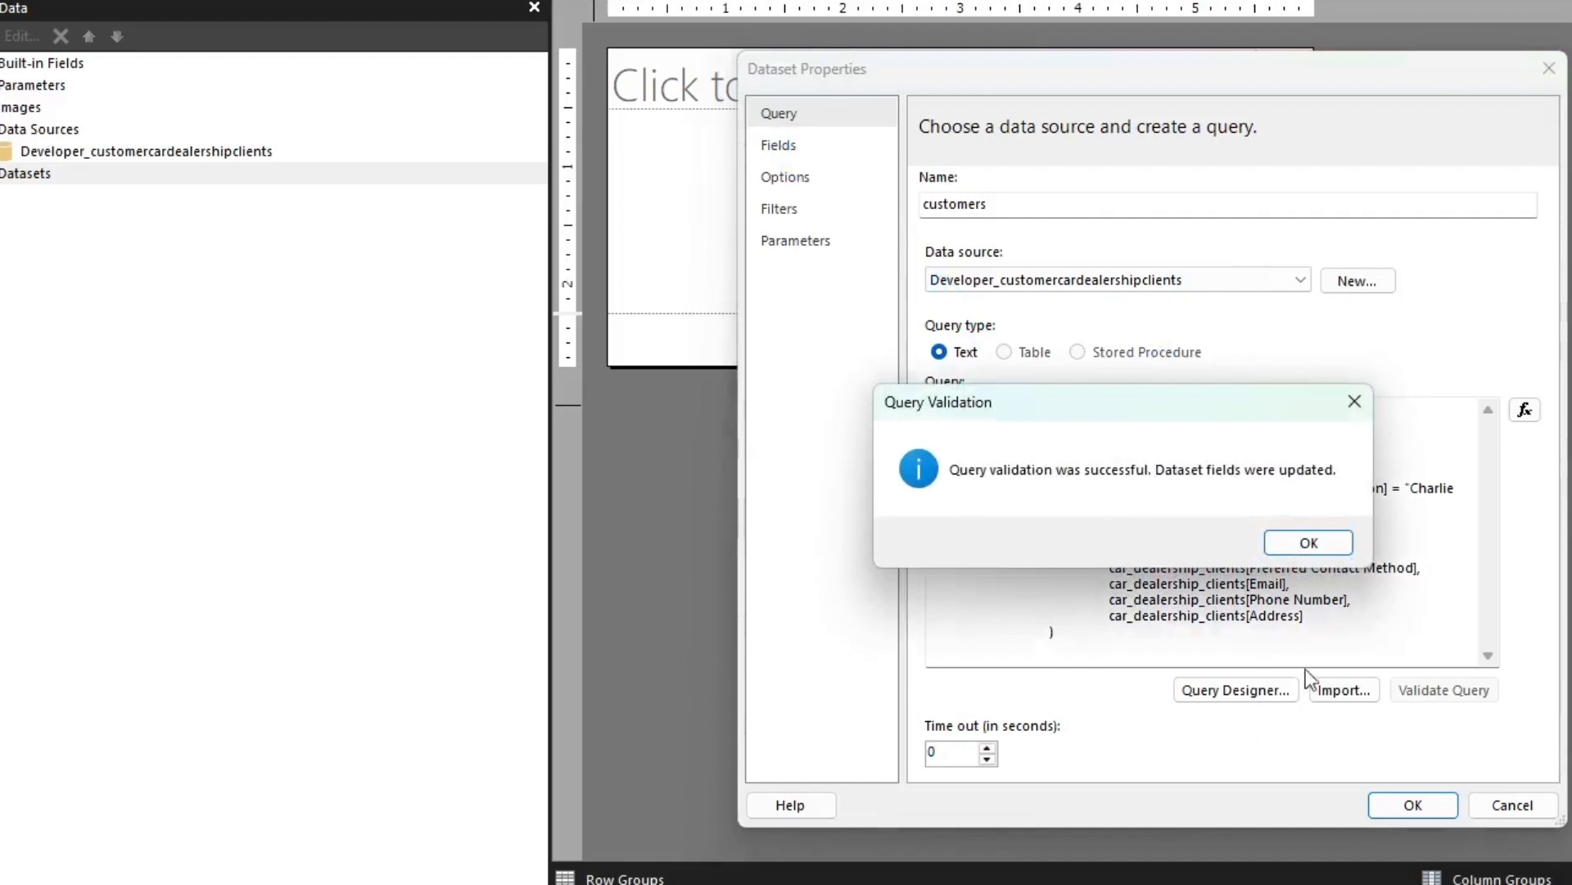
{"action": "left_click", "coordinate": [1317, 547]}
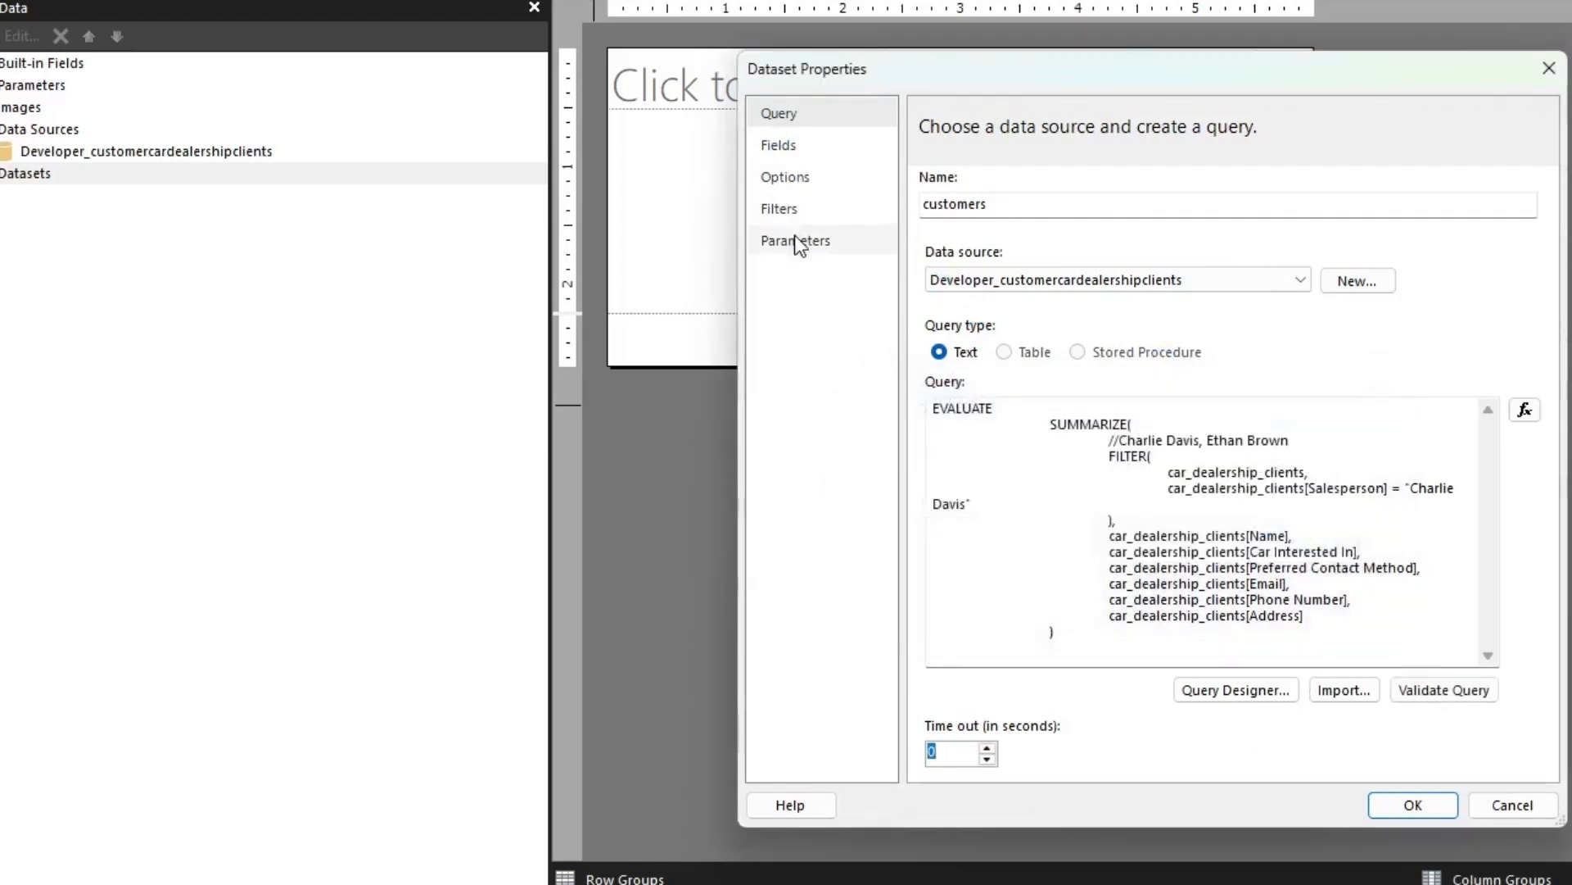
{"action": "left_click", "coordinate": [807, 147]}
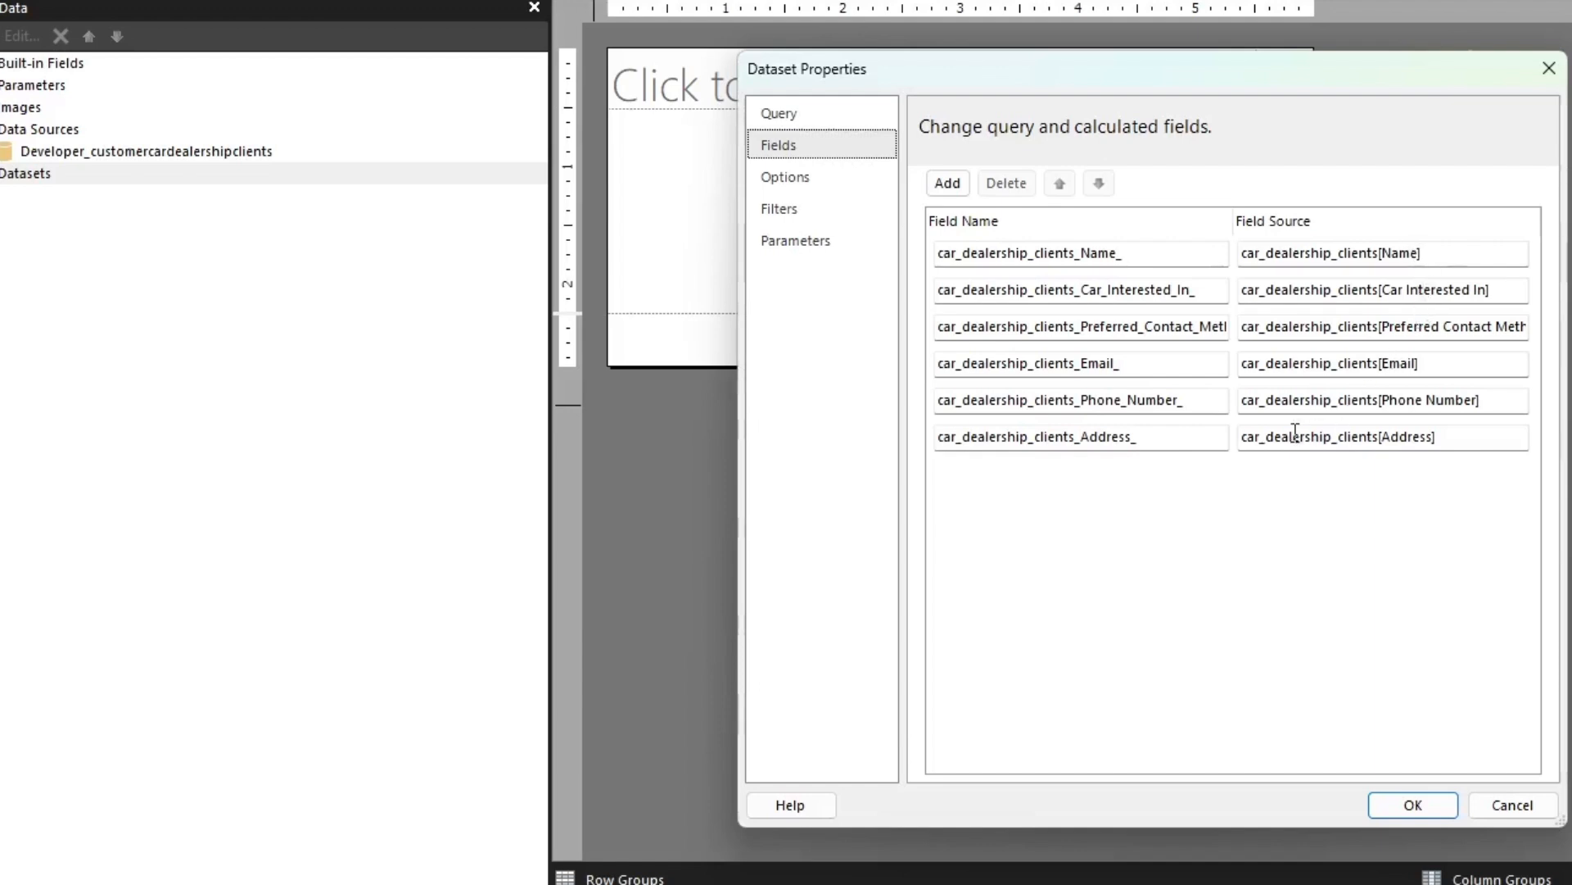
Rename the customers fields sourced from Name and Car Interested In as name and car_interested_in
{"action": "left_click", "coordinate": [1171, 249]}
{"action": "key", "text": "BackSpace"}
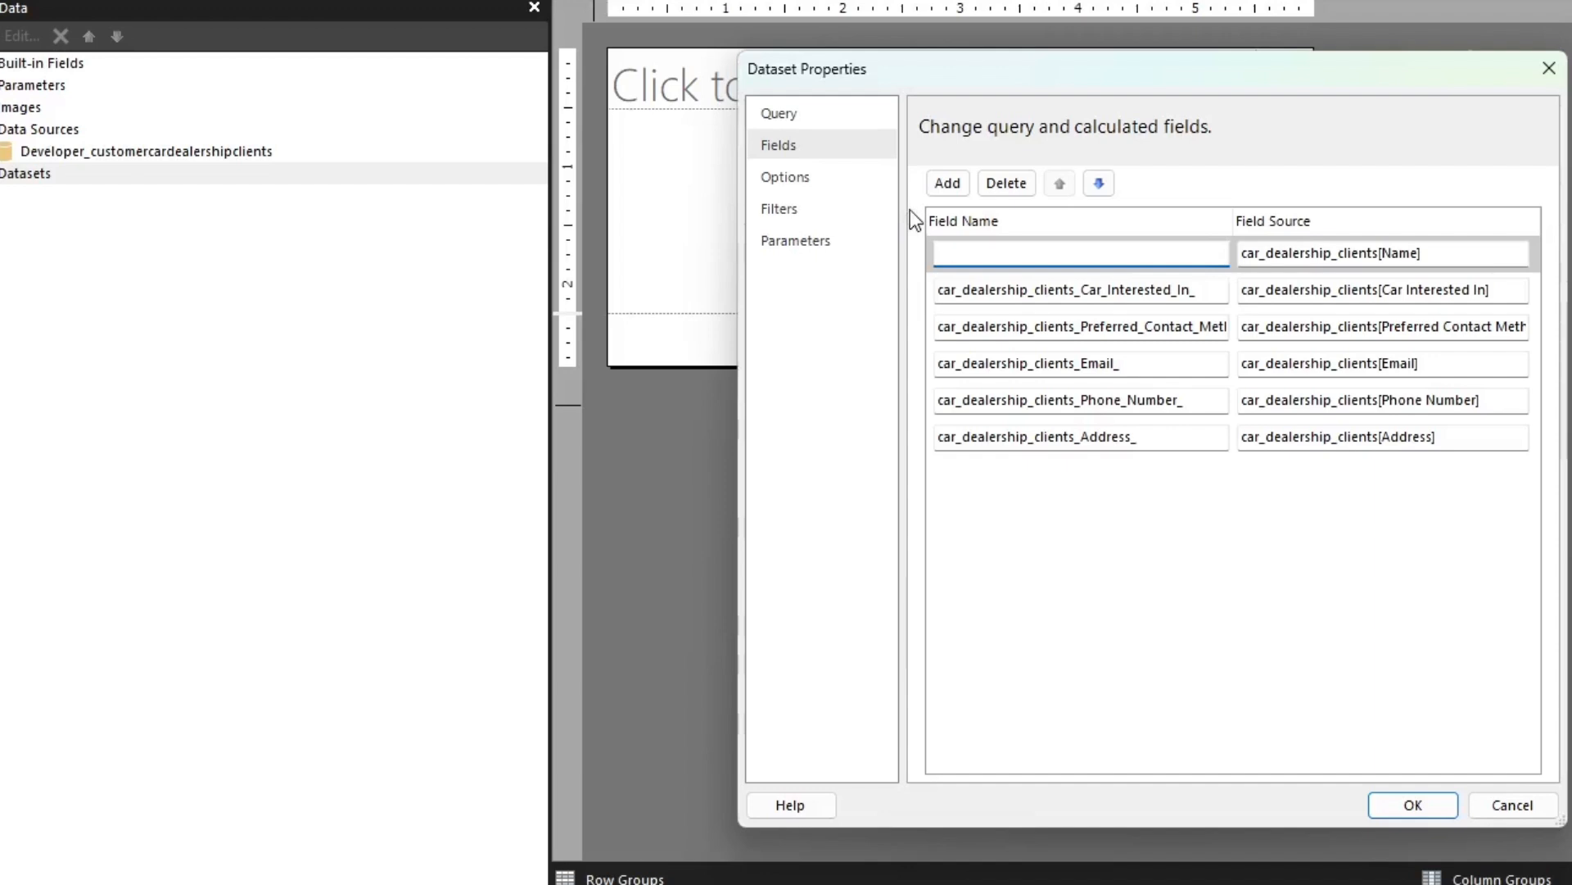
{"action": "type", "text": "Name"}
{"action": "left_click", "coordinate": [1212, 300]}
{"action": "key", "text": "BackSpace"}
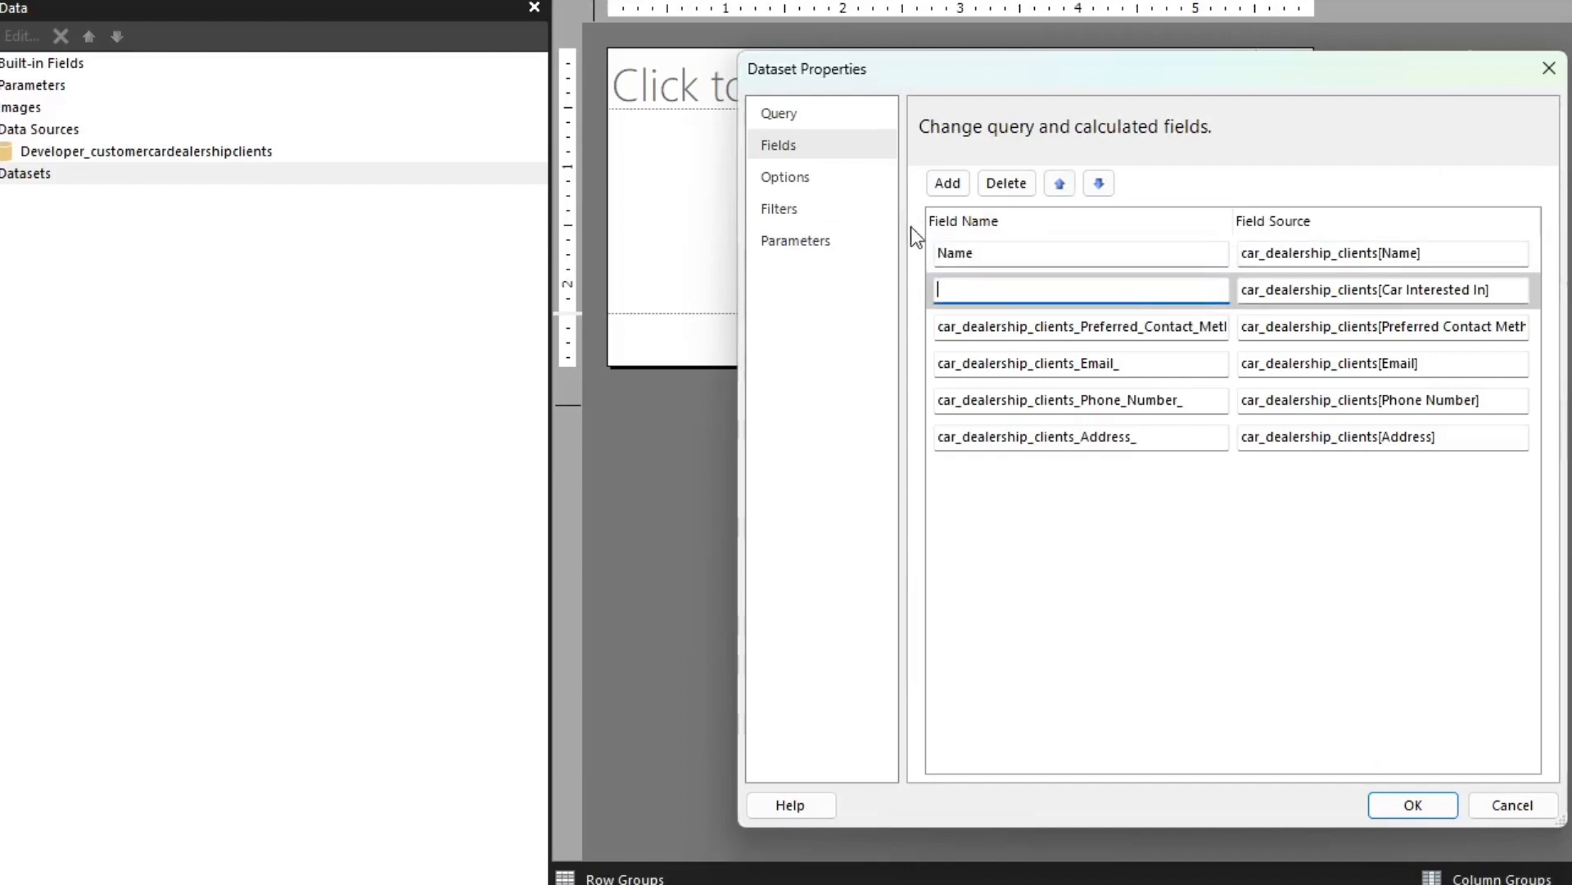
{"action": "type", "text": "car_interest_"}
{"action": "left_click", "coordinate": [1009, 250]}
{"action": "key", "text": "BackSpace"}
{"action": "type", "text": "nam"}
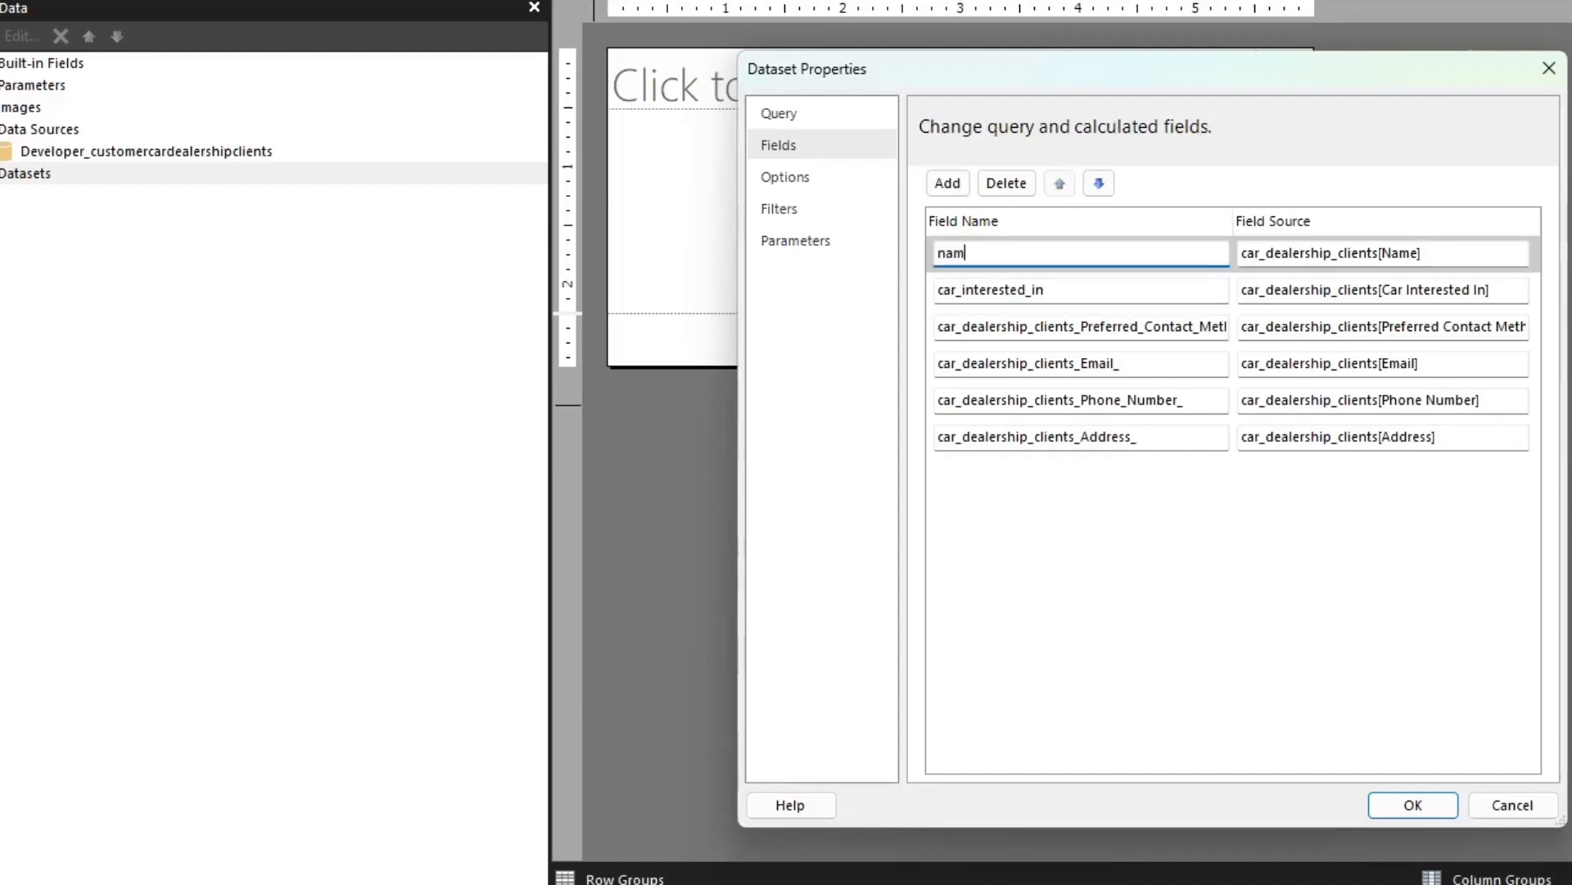
Rename the fields sourced from Preferred Contact Method and Email as preferred_contact_method and email
{"action": "double_click", "coordinate": [1135, 326]}
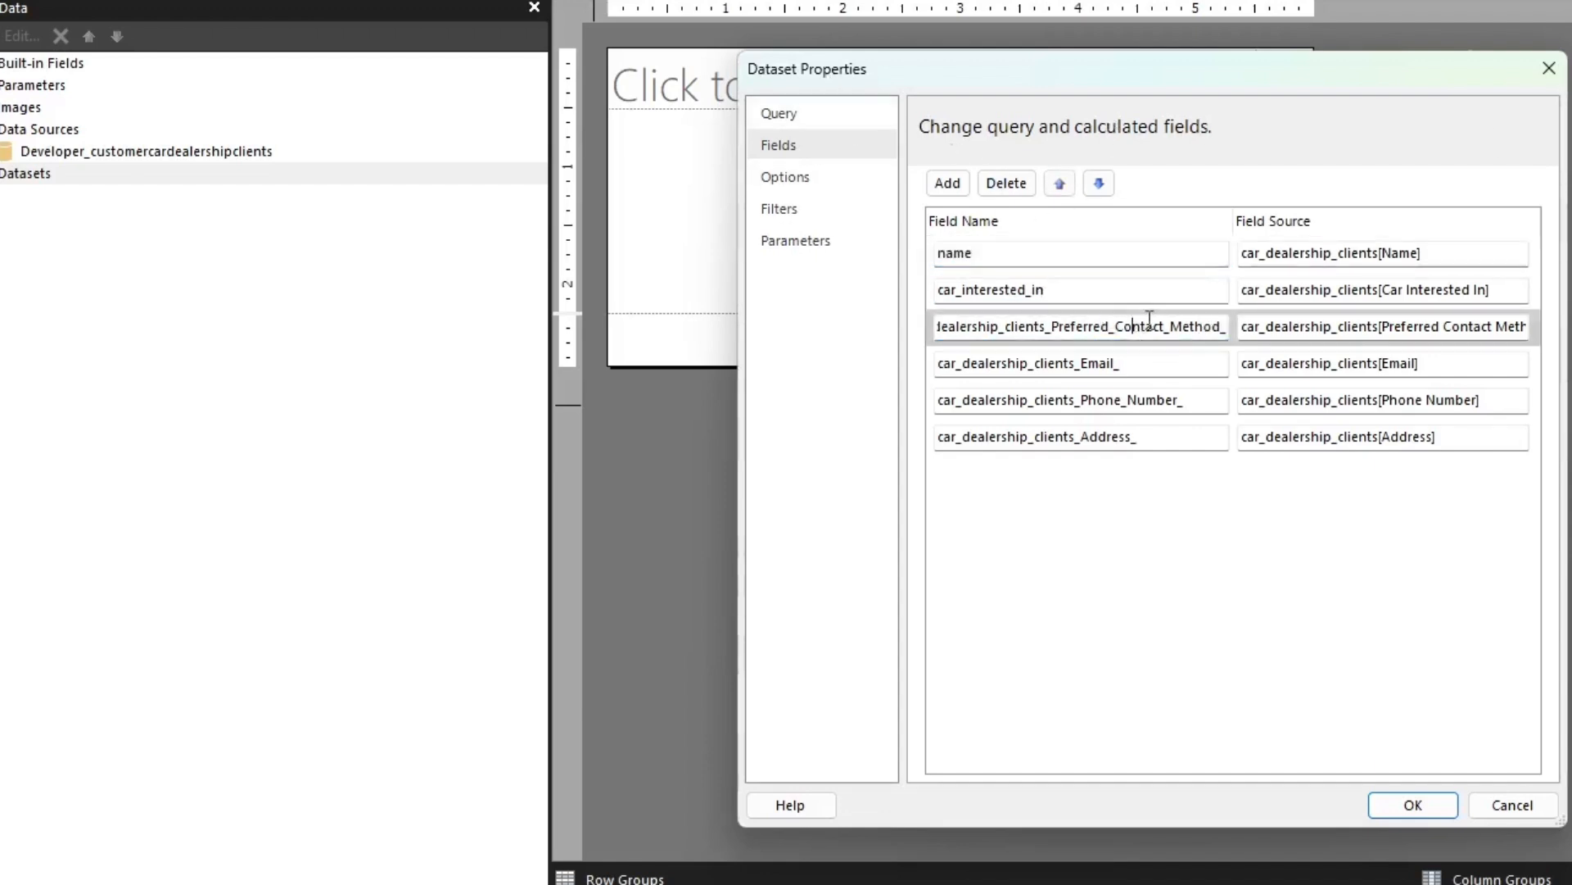
{"action": "key", "text": "BackSpace"}
{"action": "type", "text": "pref"}
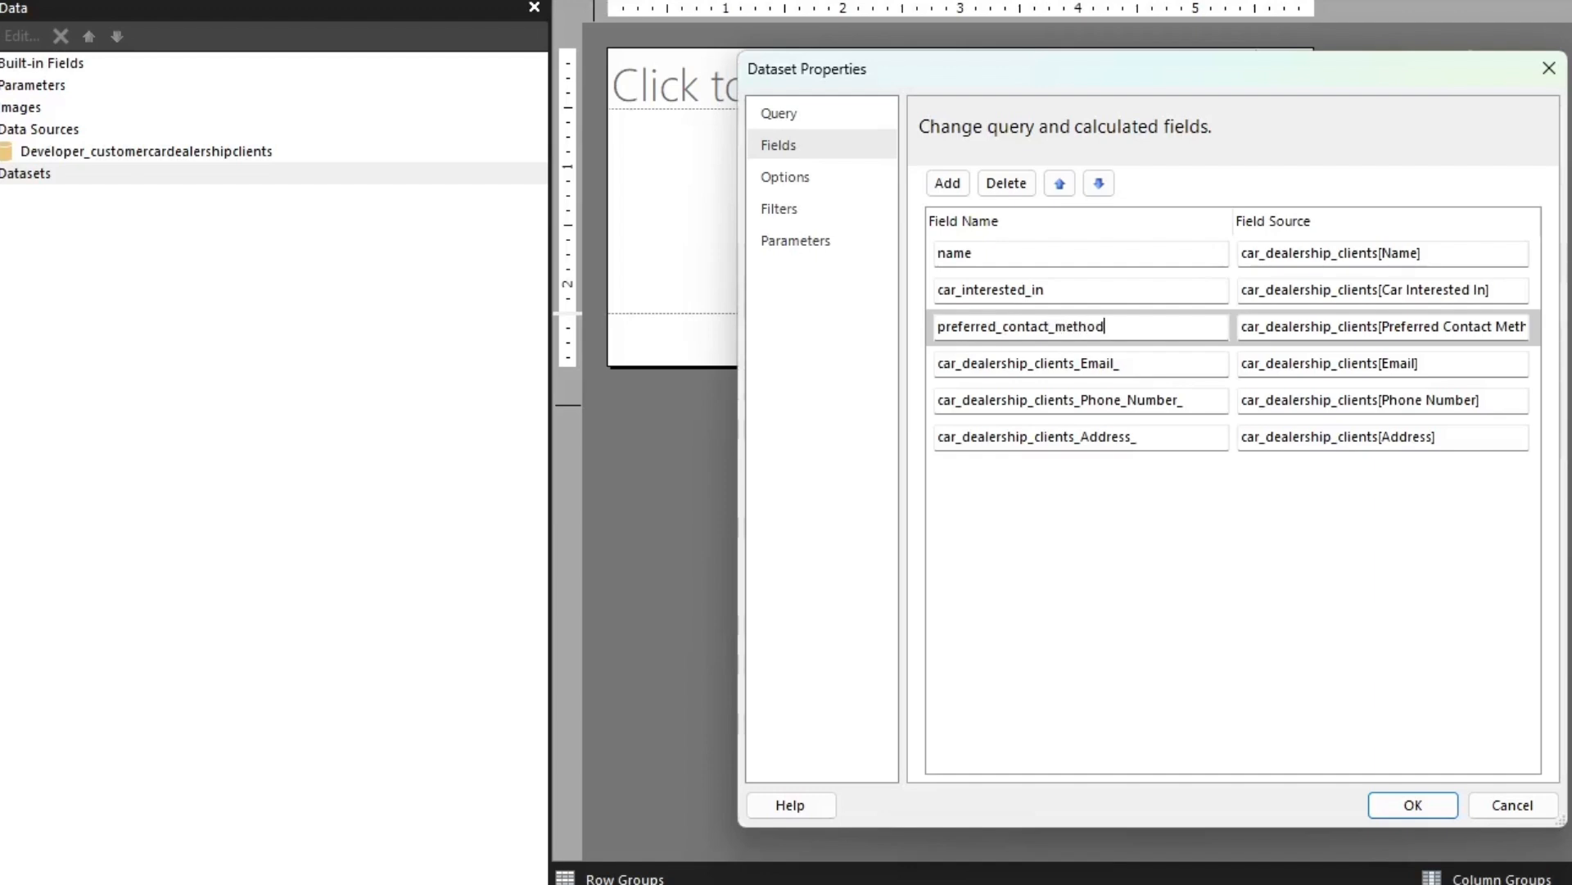
{"action": "type", "text": "erred_contact_method"}
{"action": "double_click", "coordinate": [1147, 363]}
{"action": "key", "text": "BackSpace"}
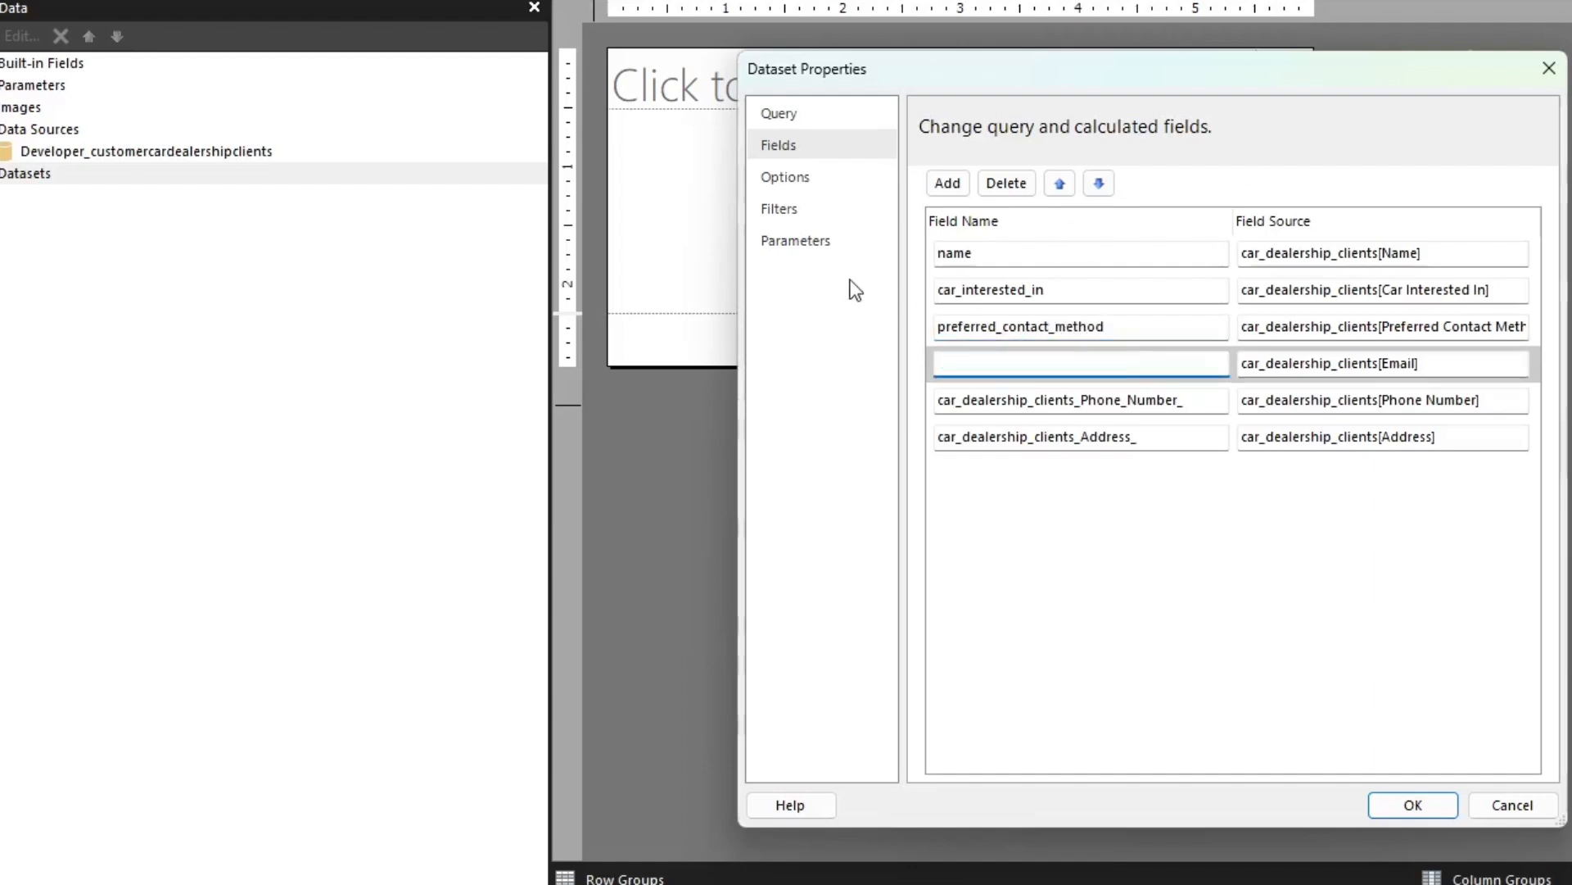
{"action": "type", "text": "email"}
Rename the fields sourced from Phone Number and Address as phone and address, and save the customers dataset
{"action": "left_click", "coordinate": [1152, 399]}
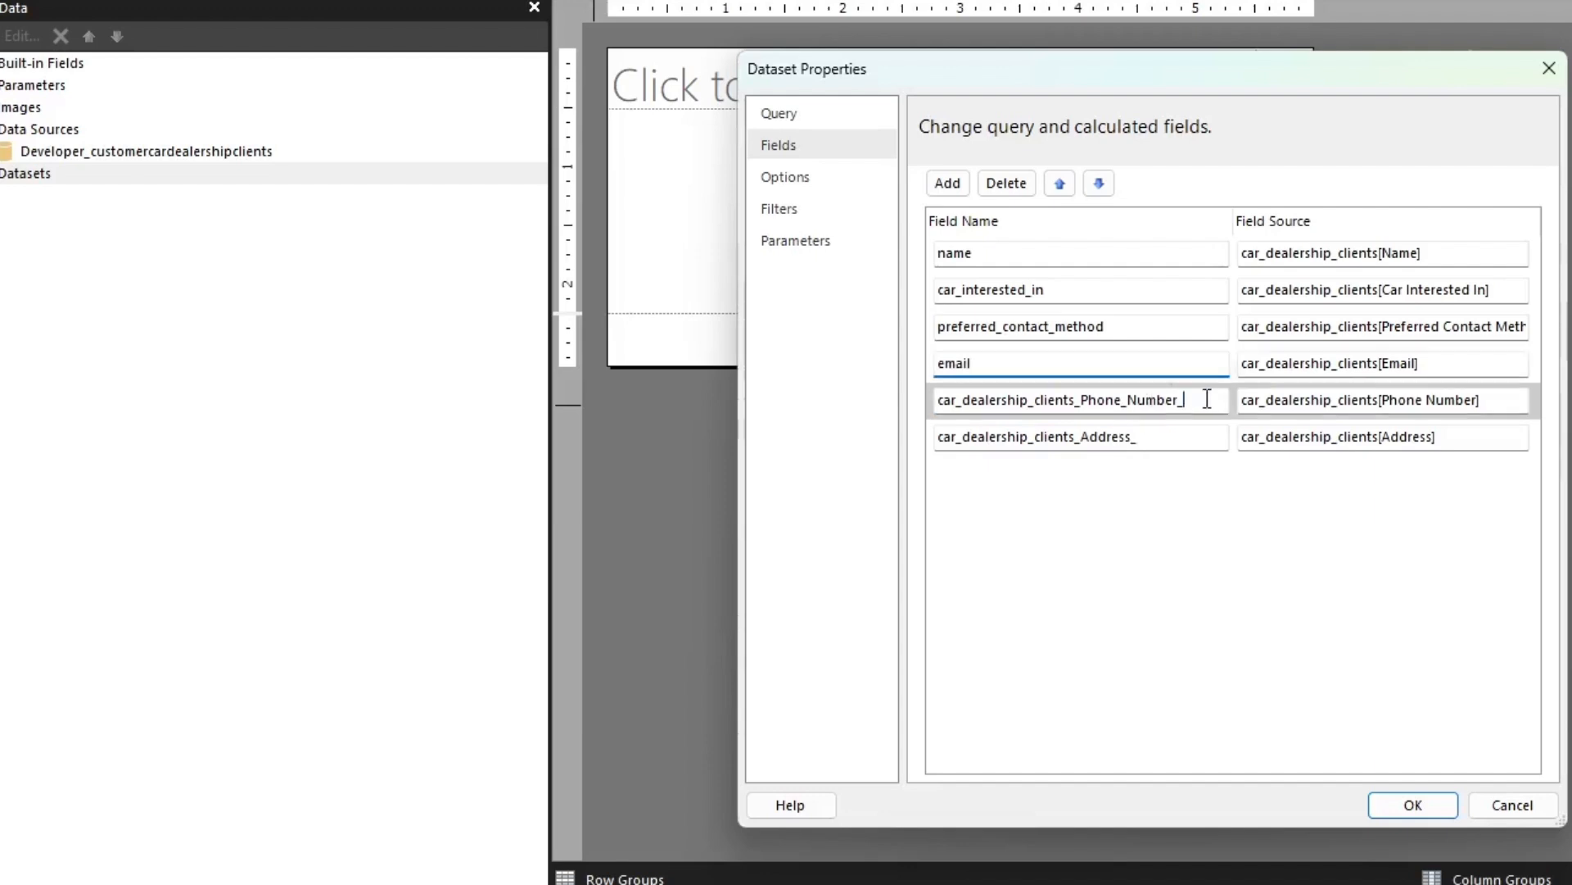
{"action": "double_click", "coordinate": [1152, 399]}
{"action": "key", "text": "BackSpace"}
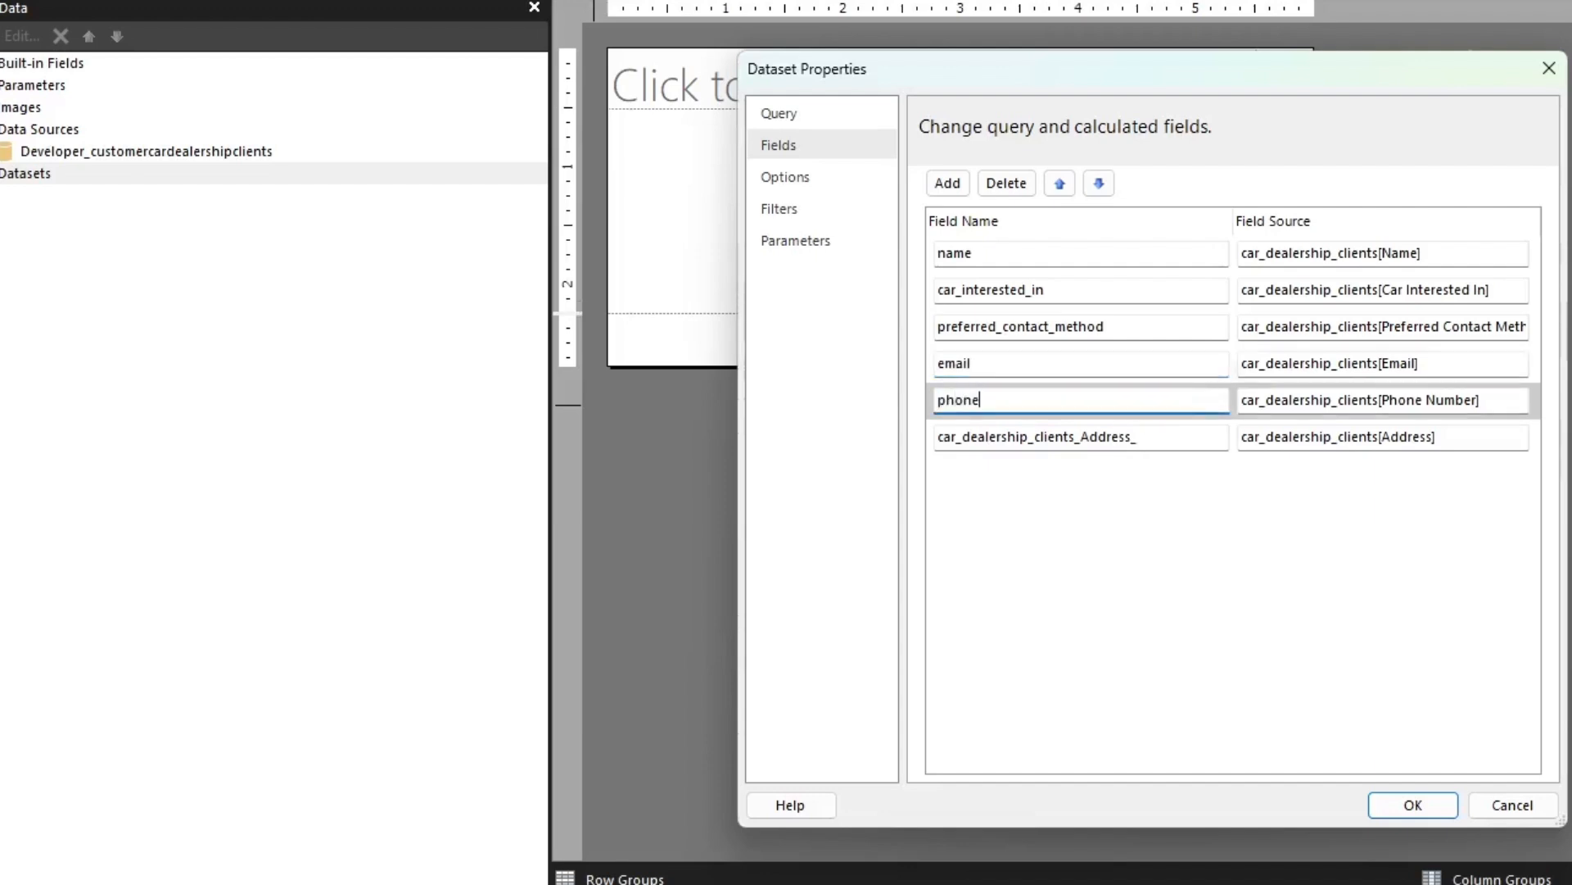
{"action": "left_click_drag", "start_coordinate": [1167, 440], "coordinate": [960, 434]}
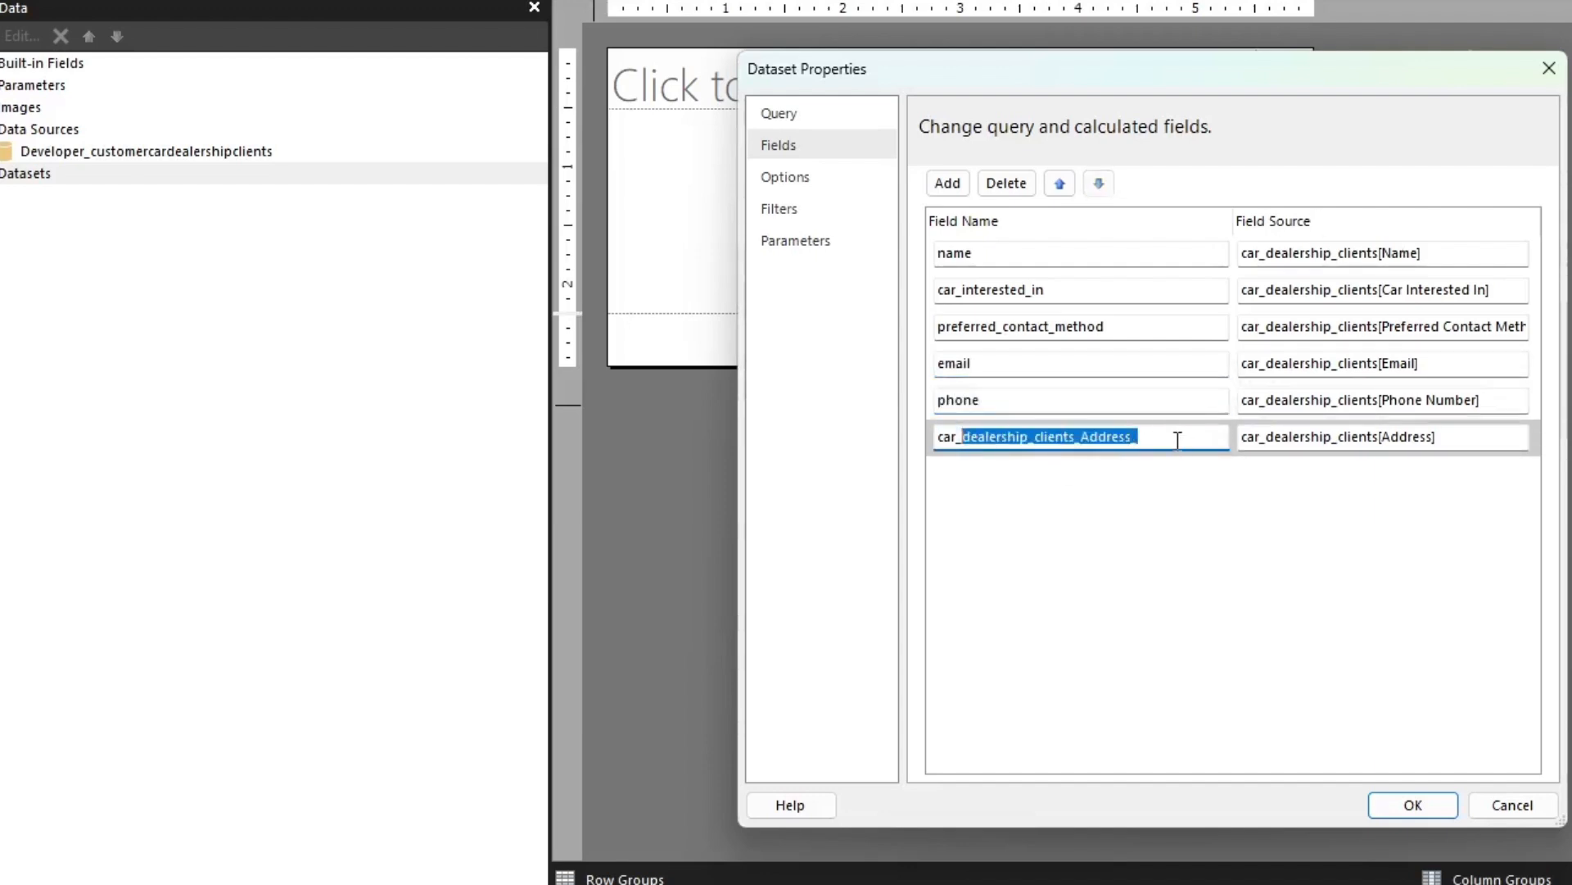
{"action": "left_click_drag", "start_coordinate": [1177, 440], "coordinate": [937, 437]}
{"action": "type", "text": "add"}
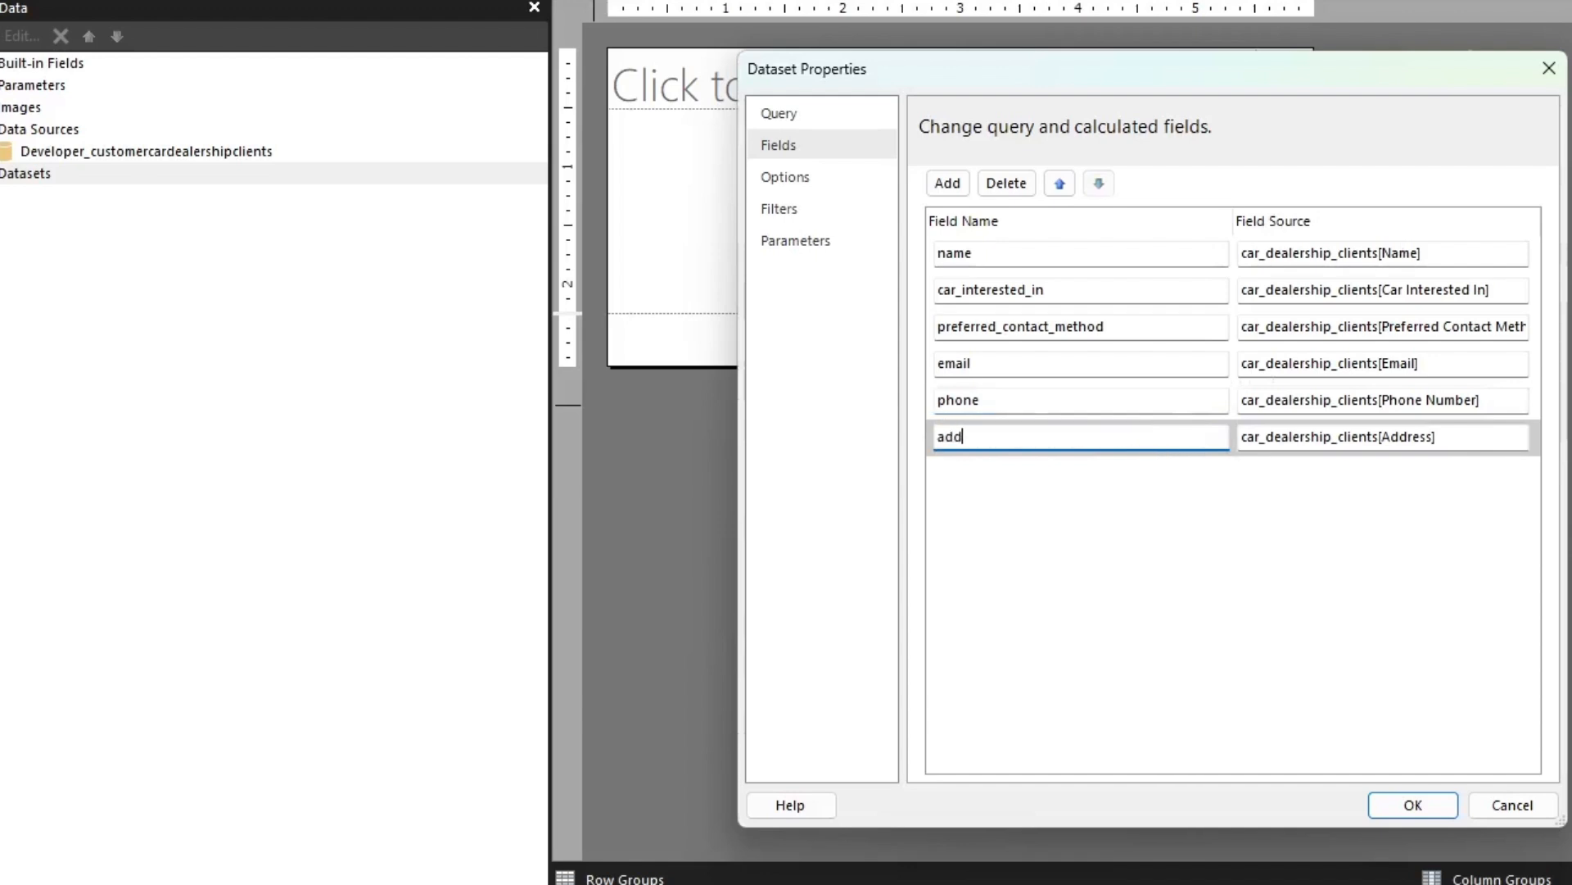
{"action": "type", "text": "ress"}
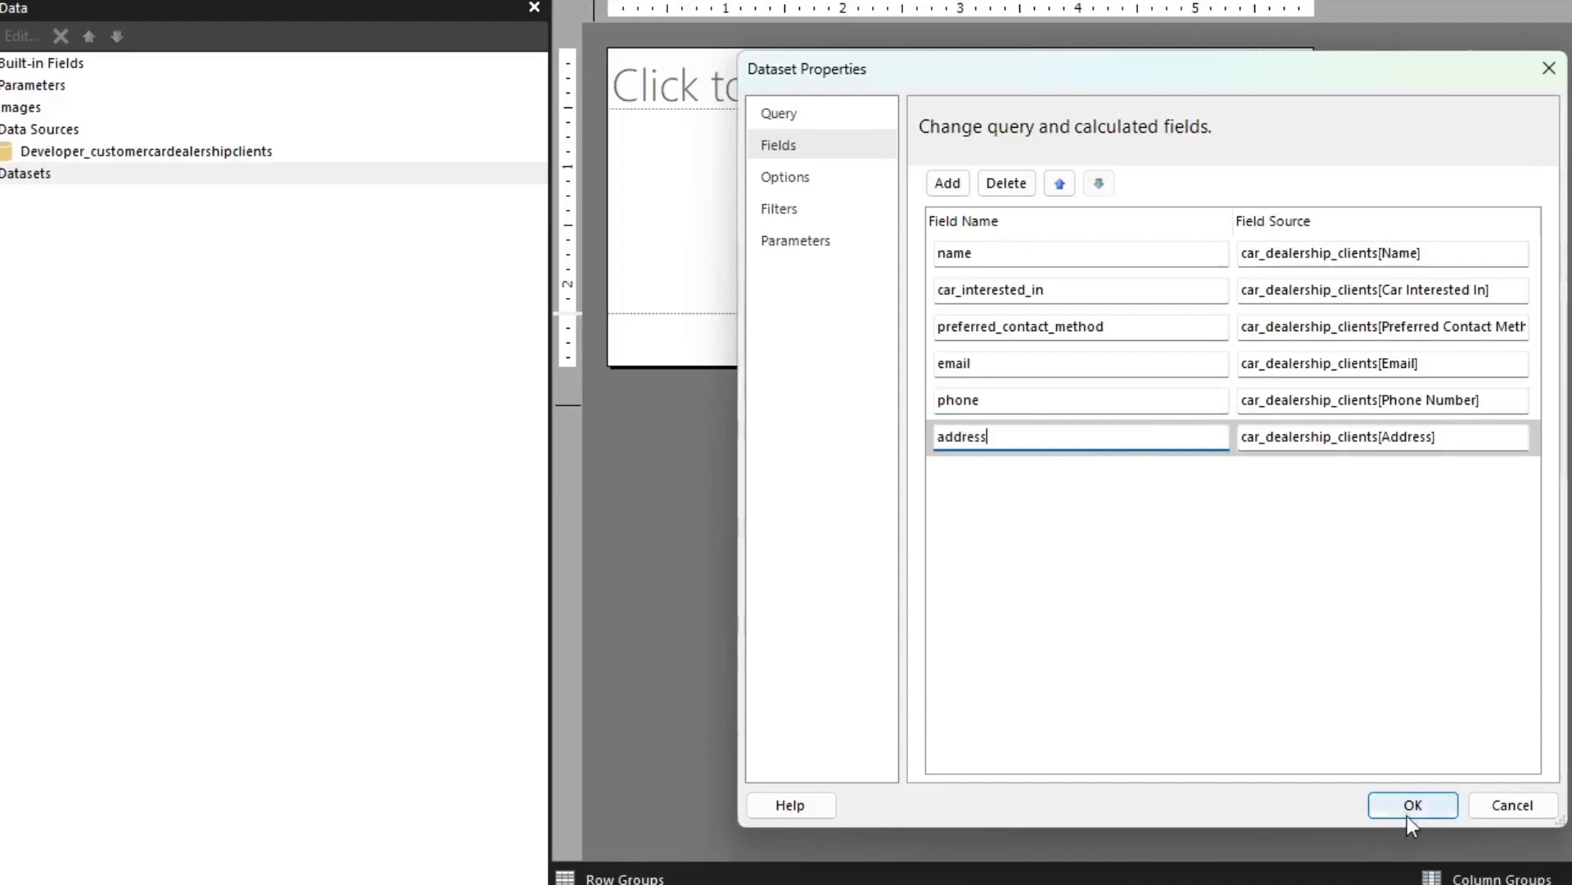
{"action": "left_click", "coordinate": [1408, 813]}
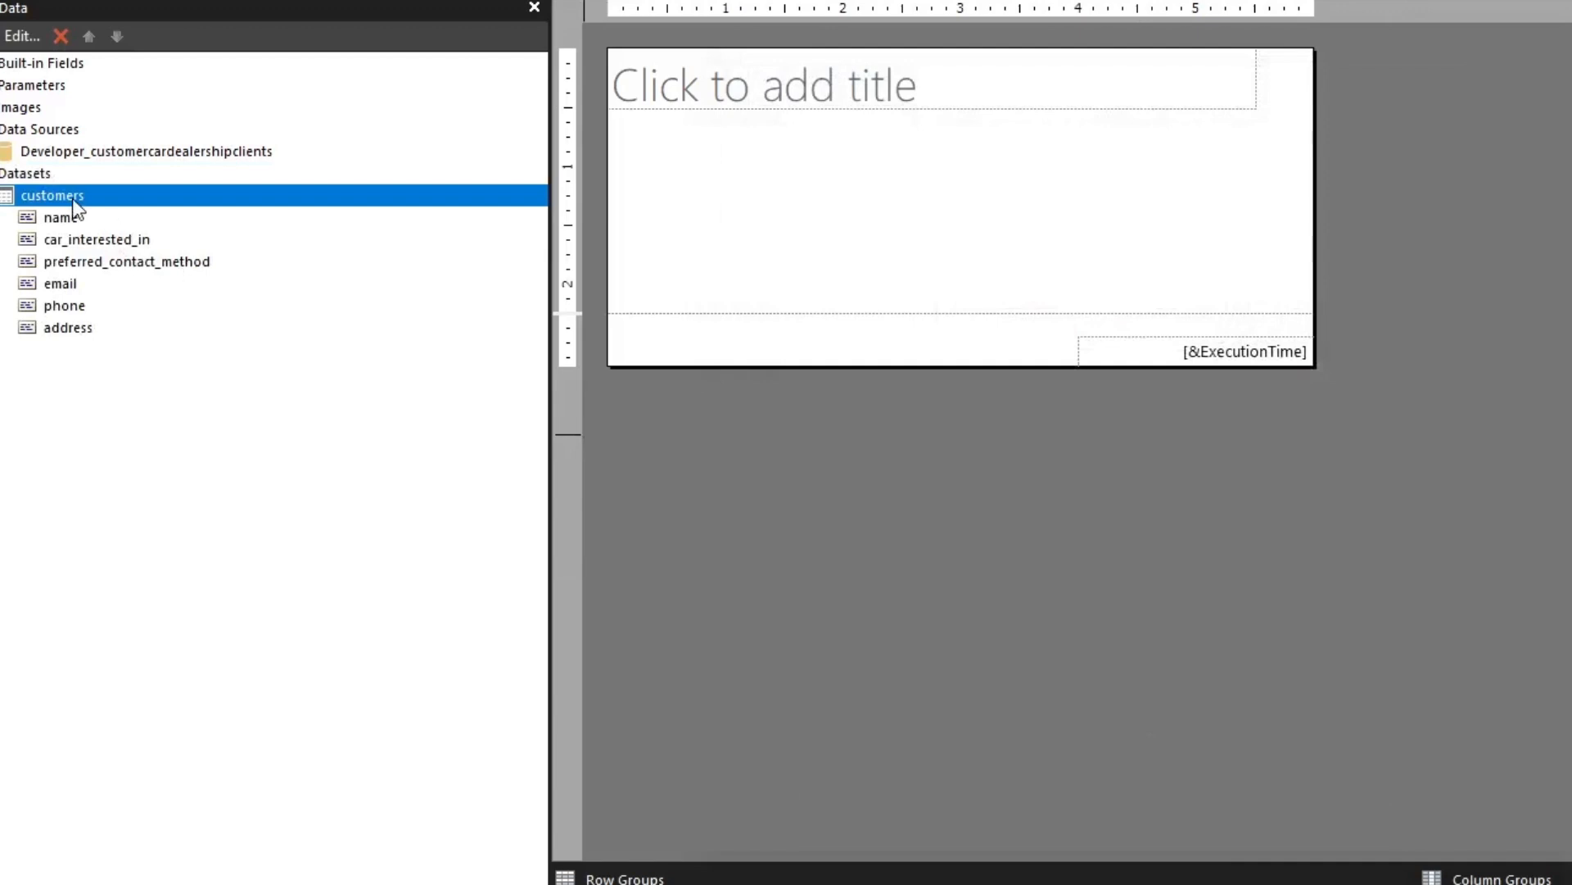
Add a dataset named salespeople that uses the Developer_customercardealershipclients data source
{"action": "left_click", "coordinate": [24, 172]}
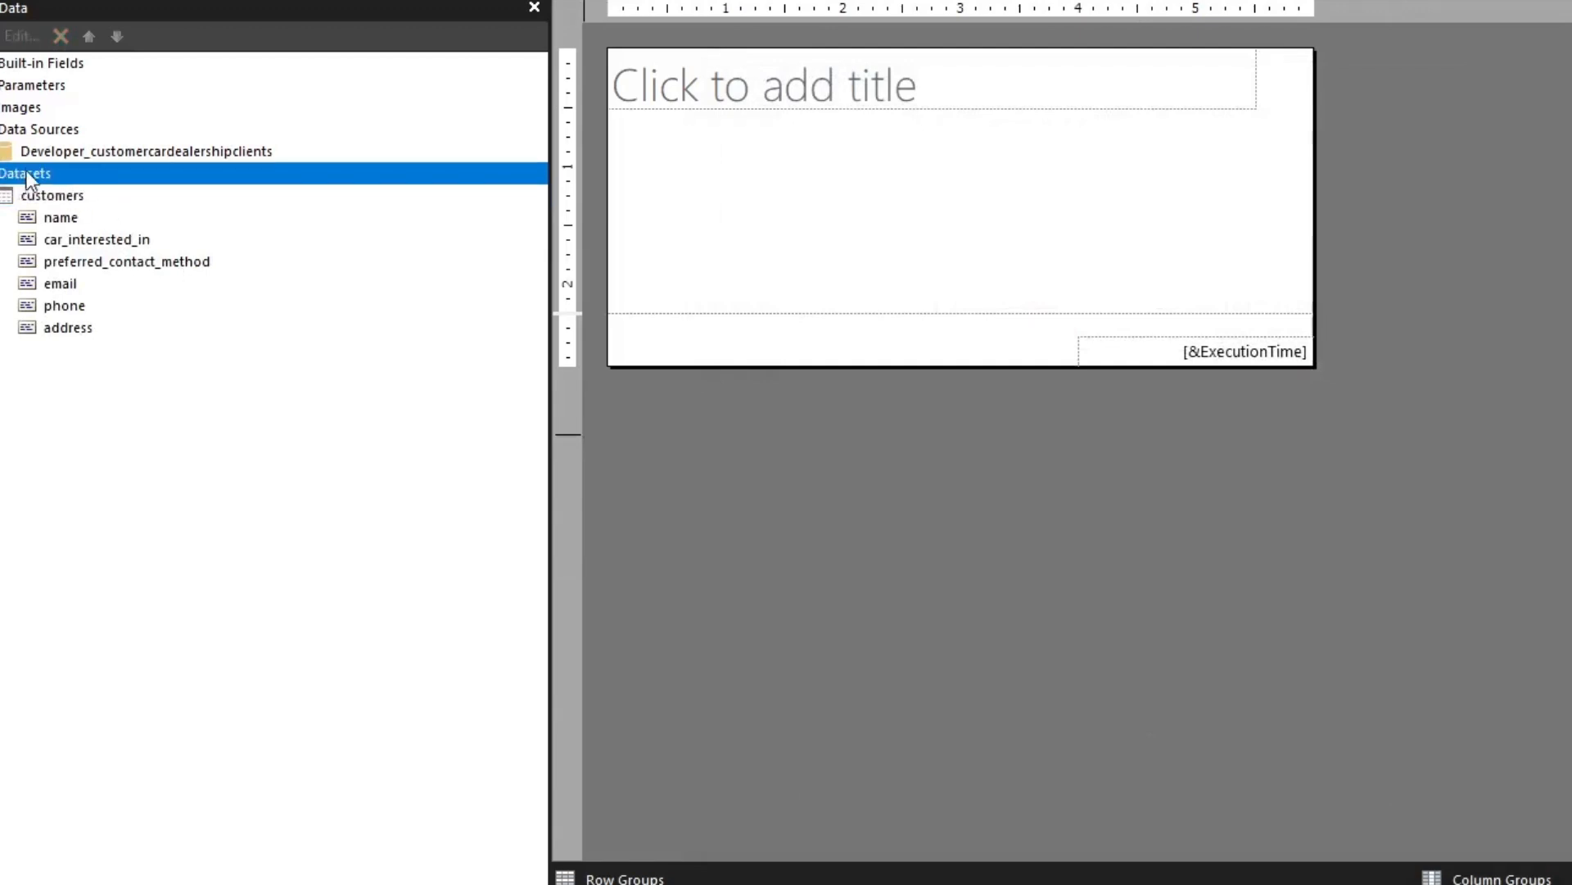
{"action": "right_click", "coordinate": [22, 170]}
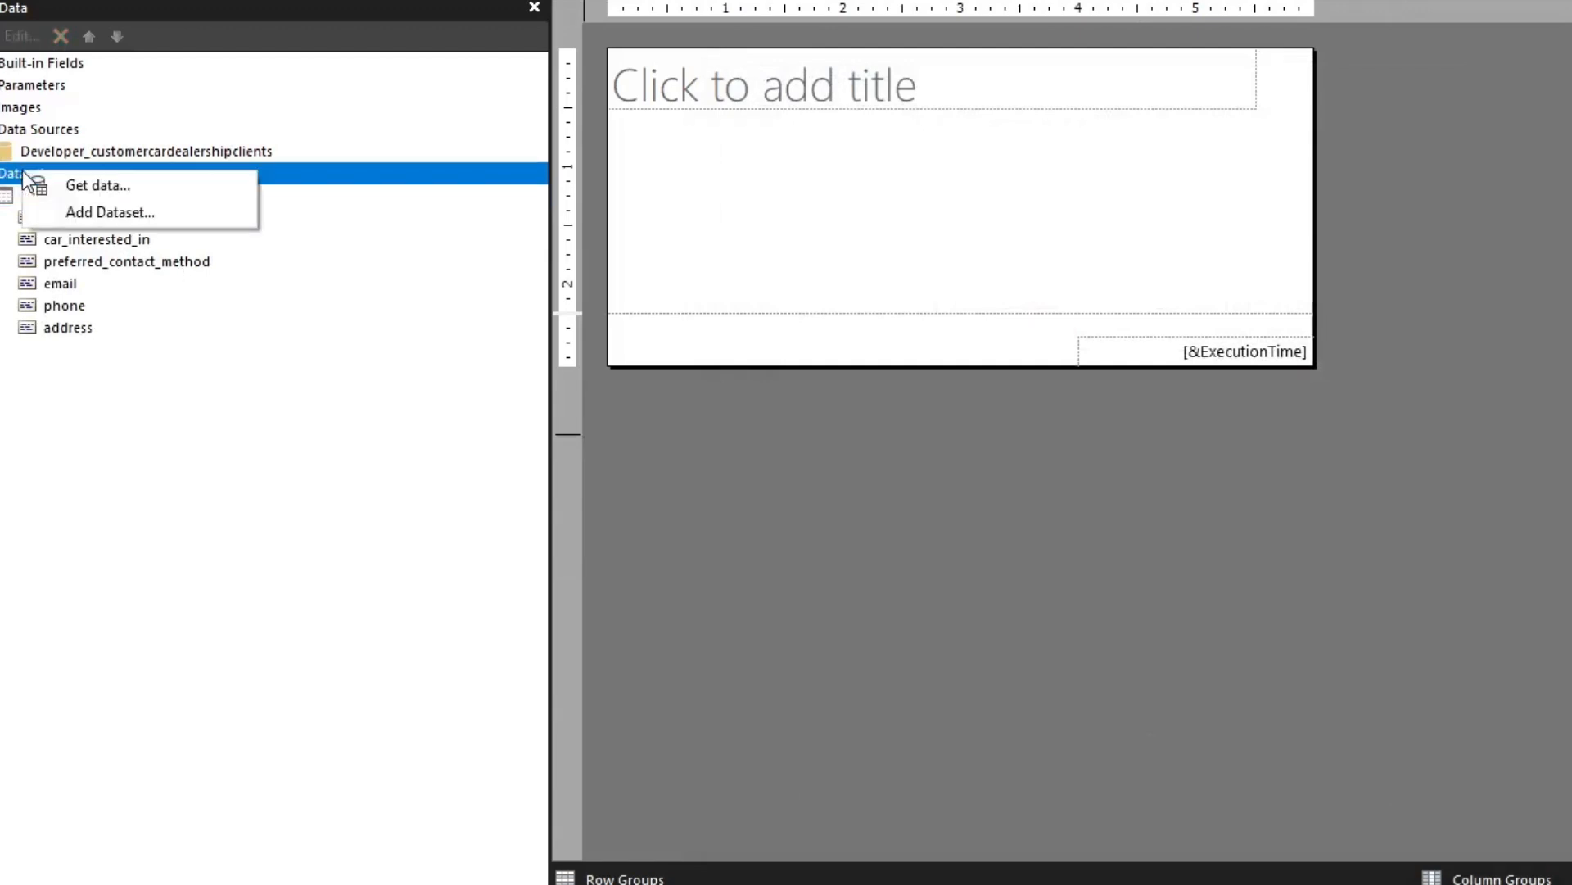
{"action": "left_click", "coordinate": [123, 213]}
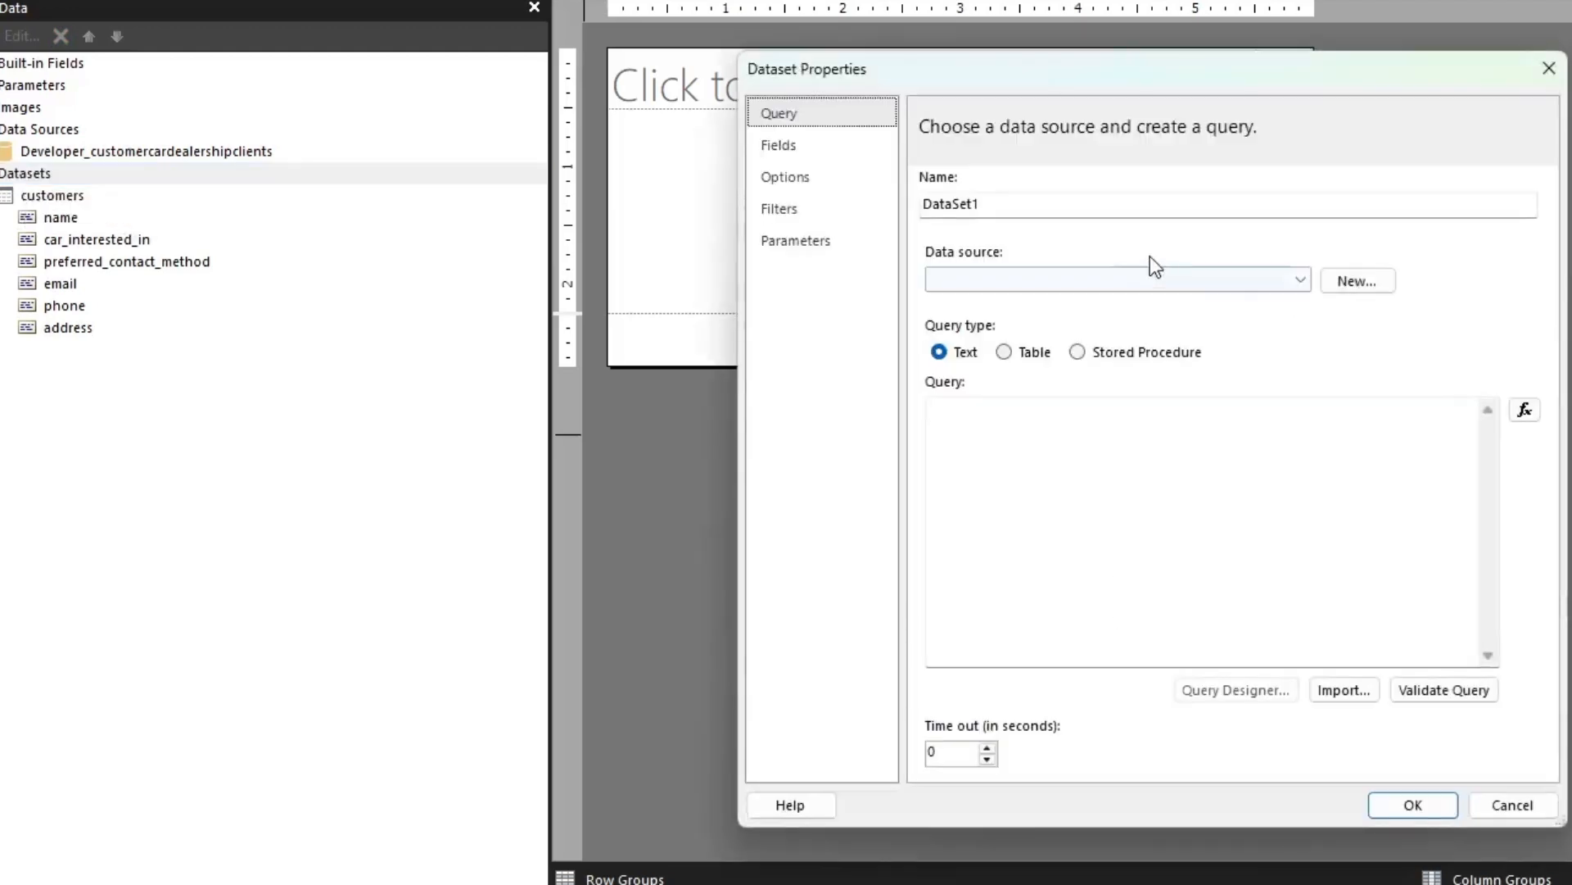
{"action": "left_click_drag", "start_coordinate": [1023, 192], "coordinate": [851, 201]}
{"action": "type", "text": "s"}
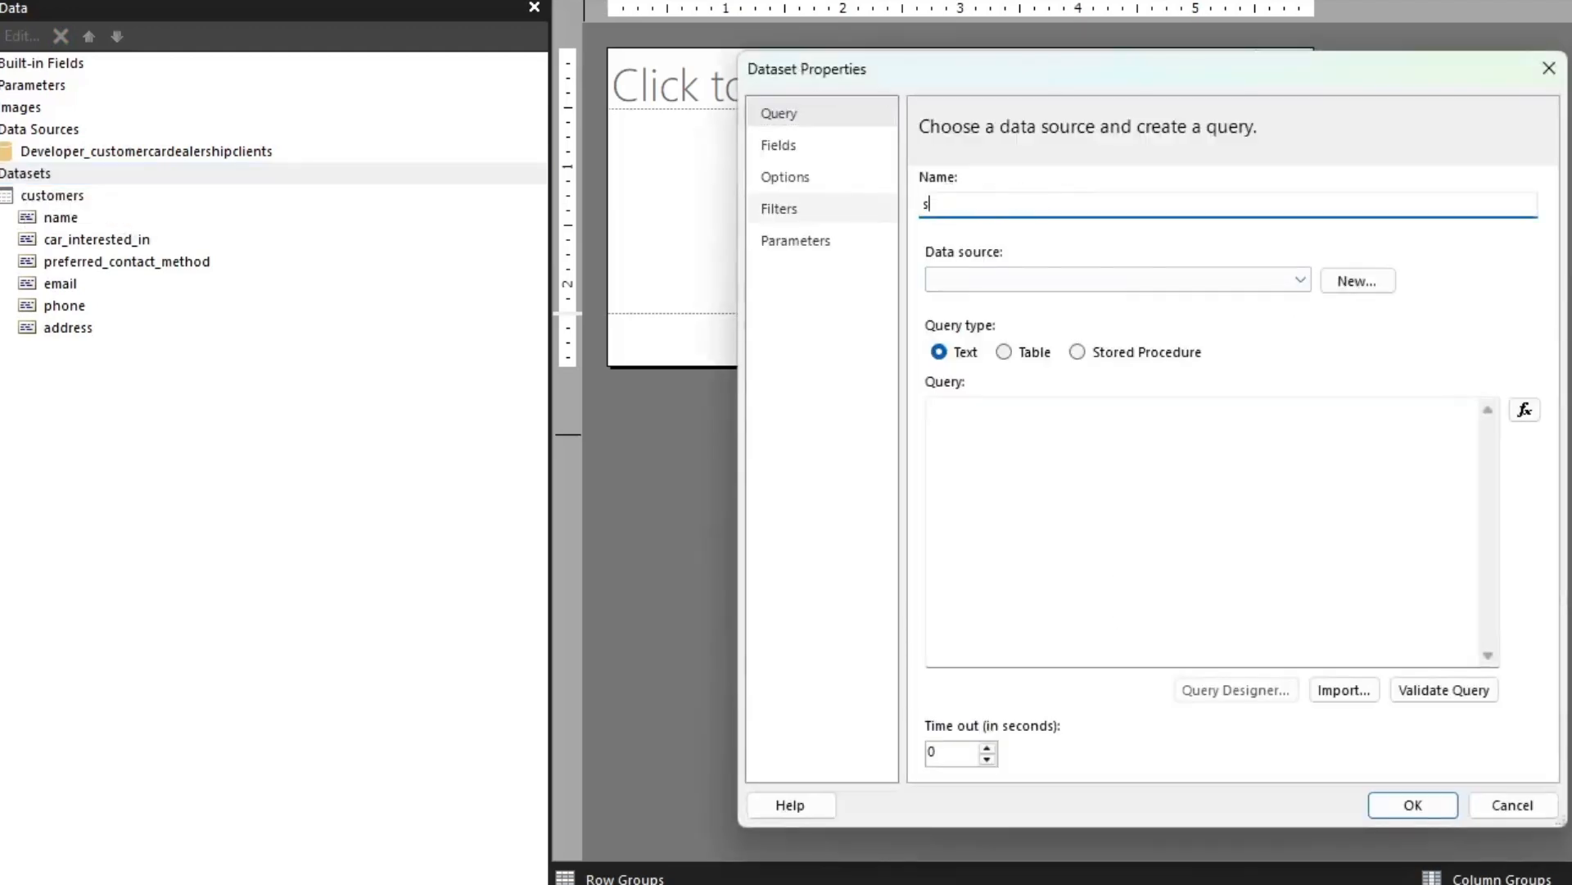
{"action": "type", "text": "alespeople"}
{"action": "left_click", "coordinate": [1220, 278]}
{"action": "left_click", "coordinate": [1177, 300]}
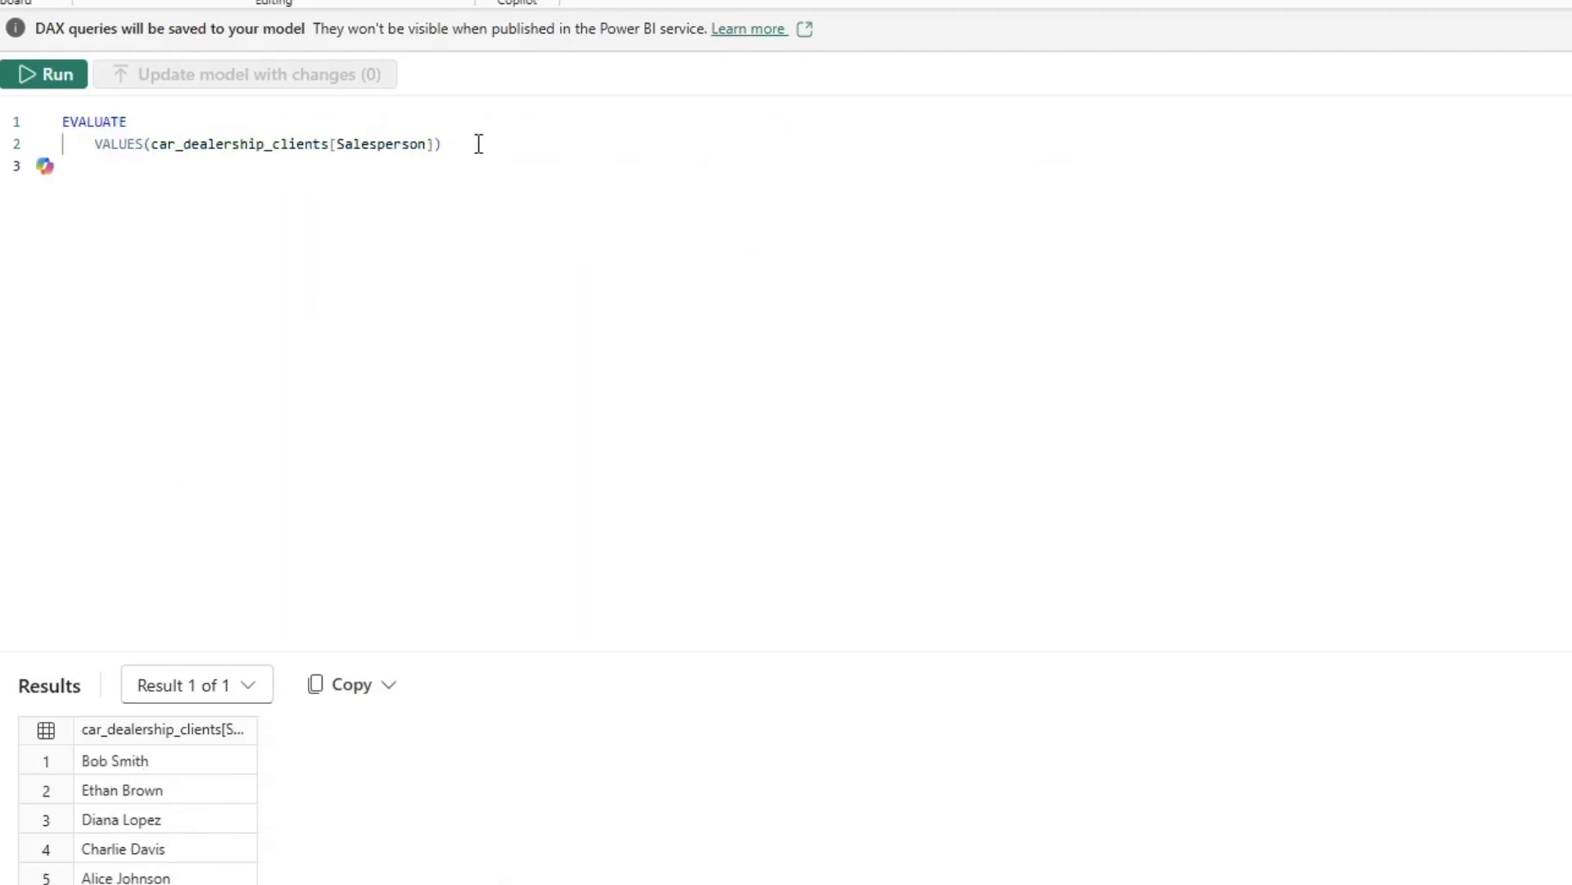
Copy the query EVALUATE VALUES(car_dealership_clients[Salesperson]) from Power BI Desktop's DAX query view into the salespeople dataset and validate it
{"action": "left_click_drag", "start_coordinate": [477, 145], "coordinate": [5, 99]}
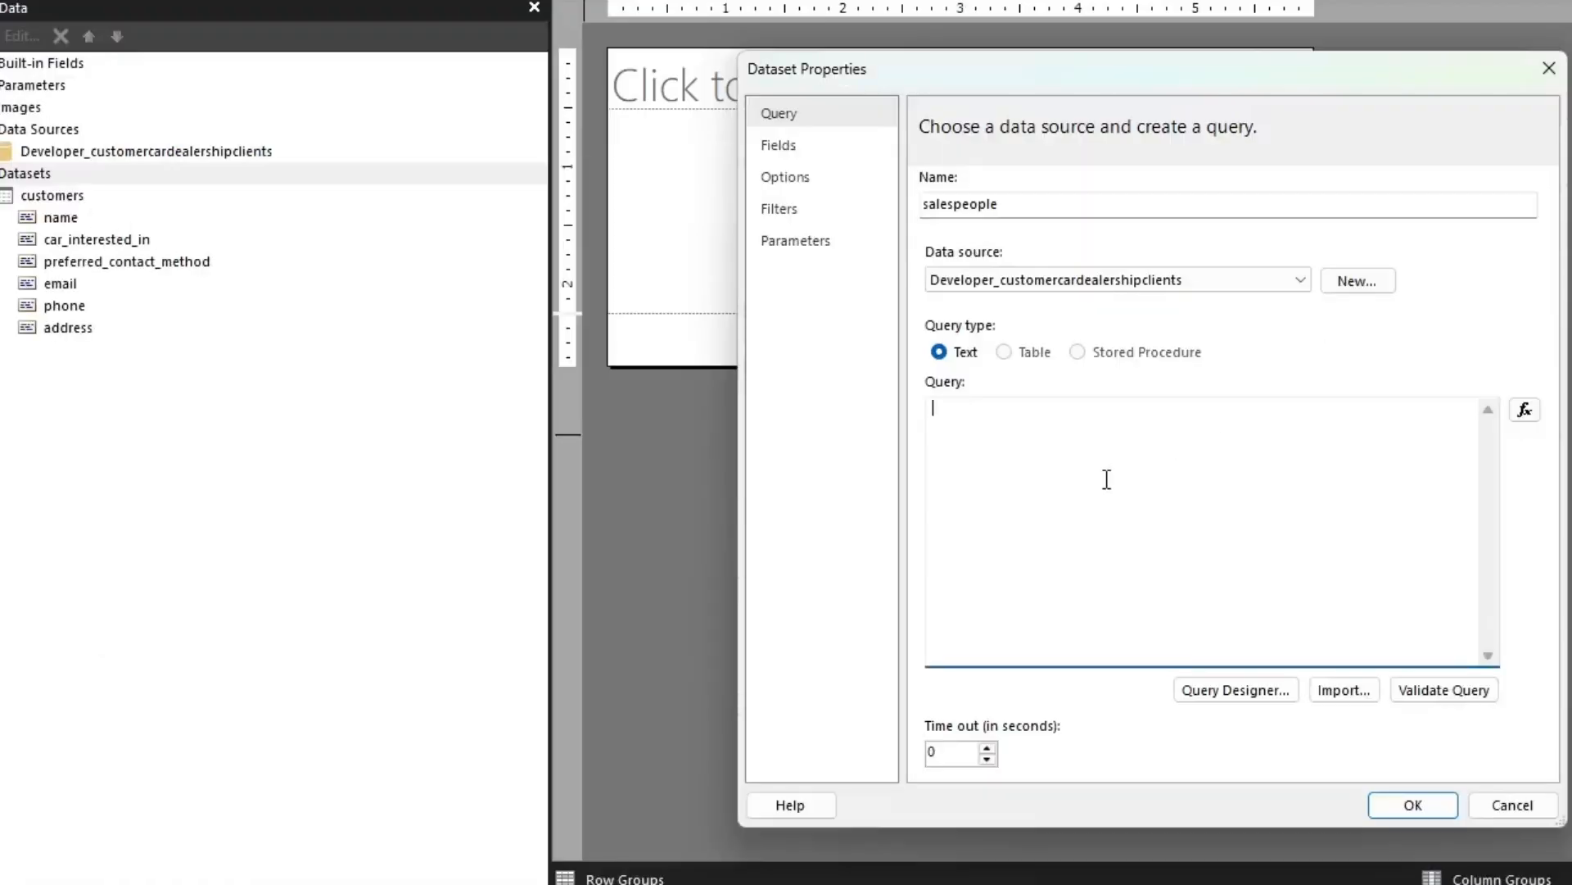
{"action": "type", "text": "EVALUATE \tVALUES(car_dealership_clients[Salesperson])"}
{"action": "left_click", "coordinate": [1489, 691]}
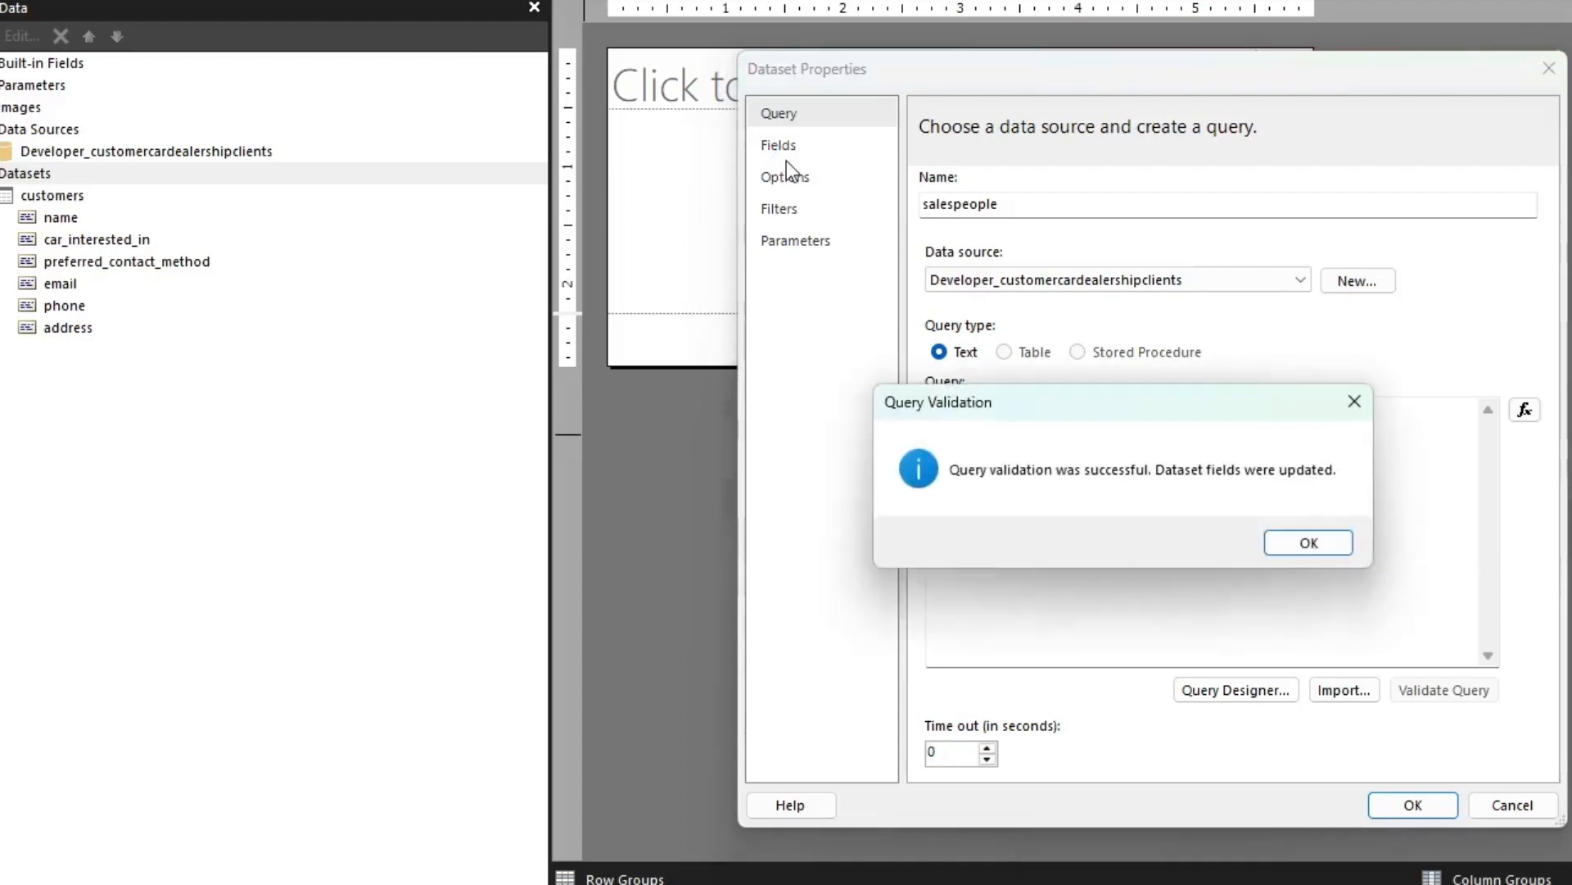
{"action": "left_click", "coordinate": [1321, 547]}
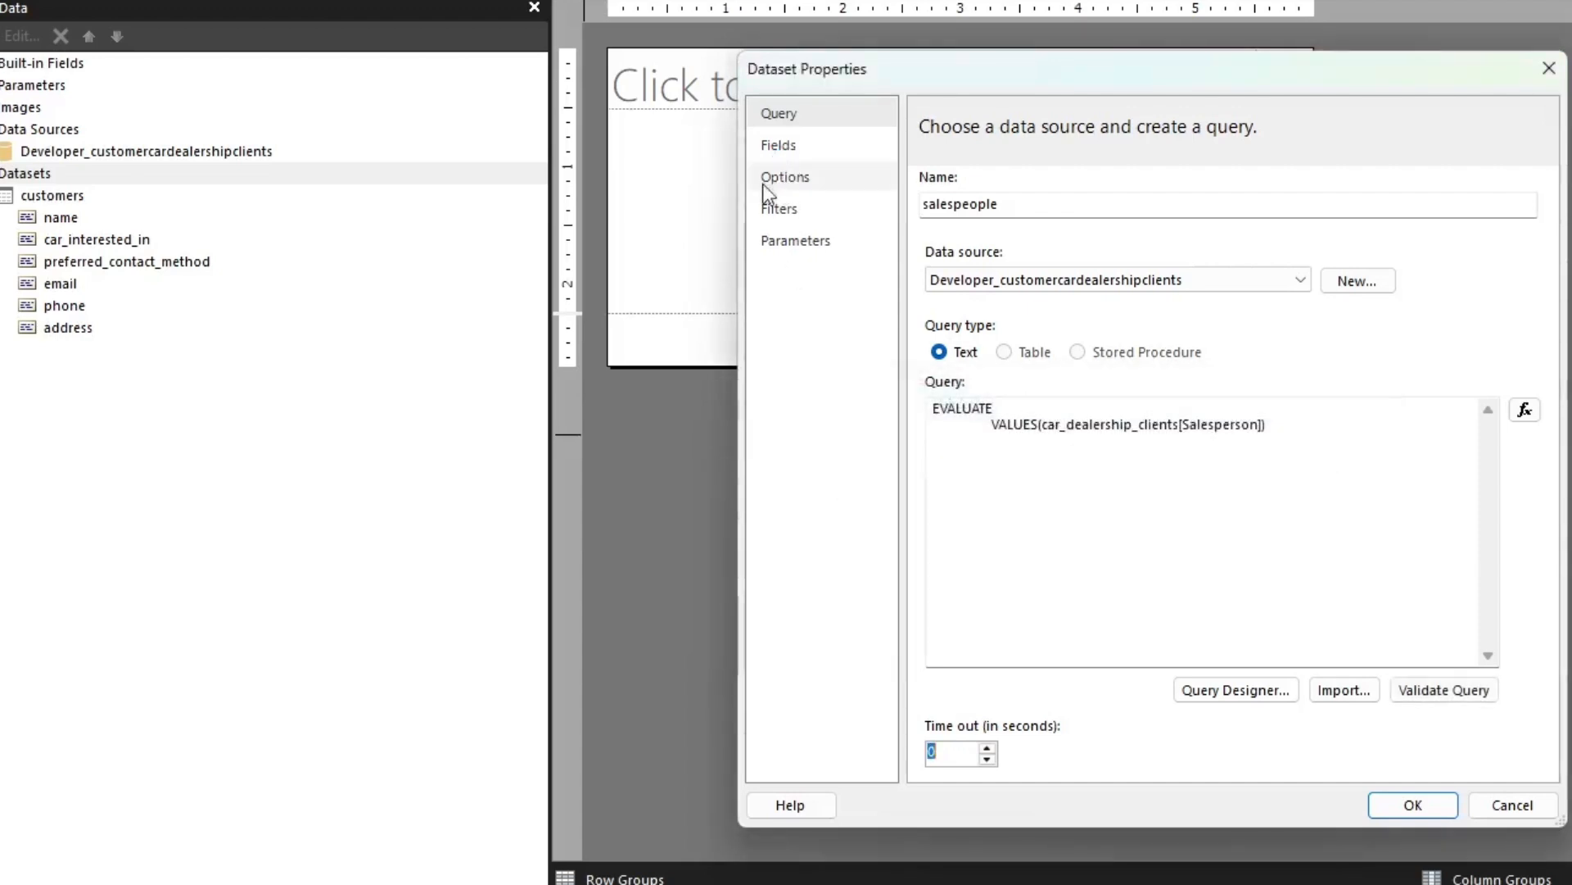
Rename the salespeople dataset's only field as salesperson and save the dataset
{"action": "left_click", "coordinate": [780, 148]}
{"action": "double_click", "coordinate": [1158, 255]}
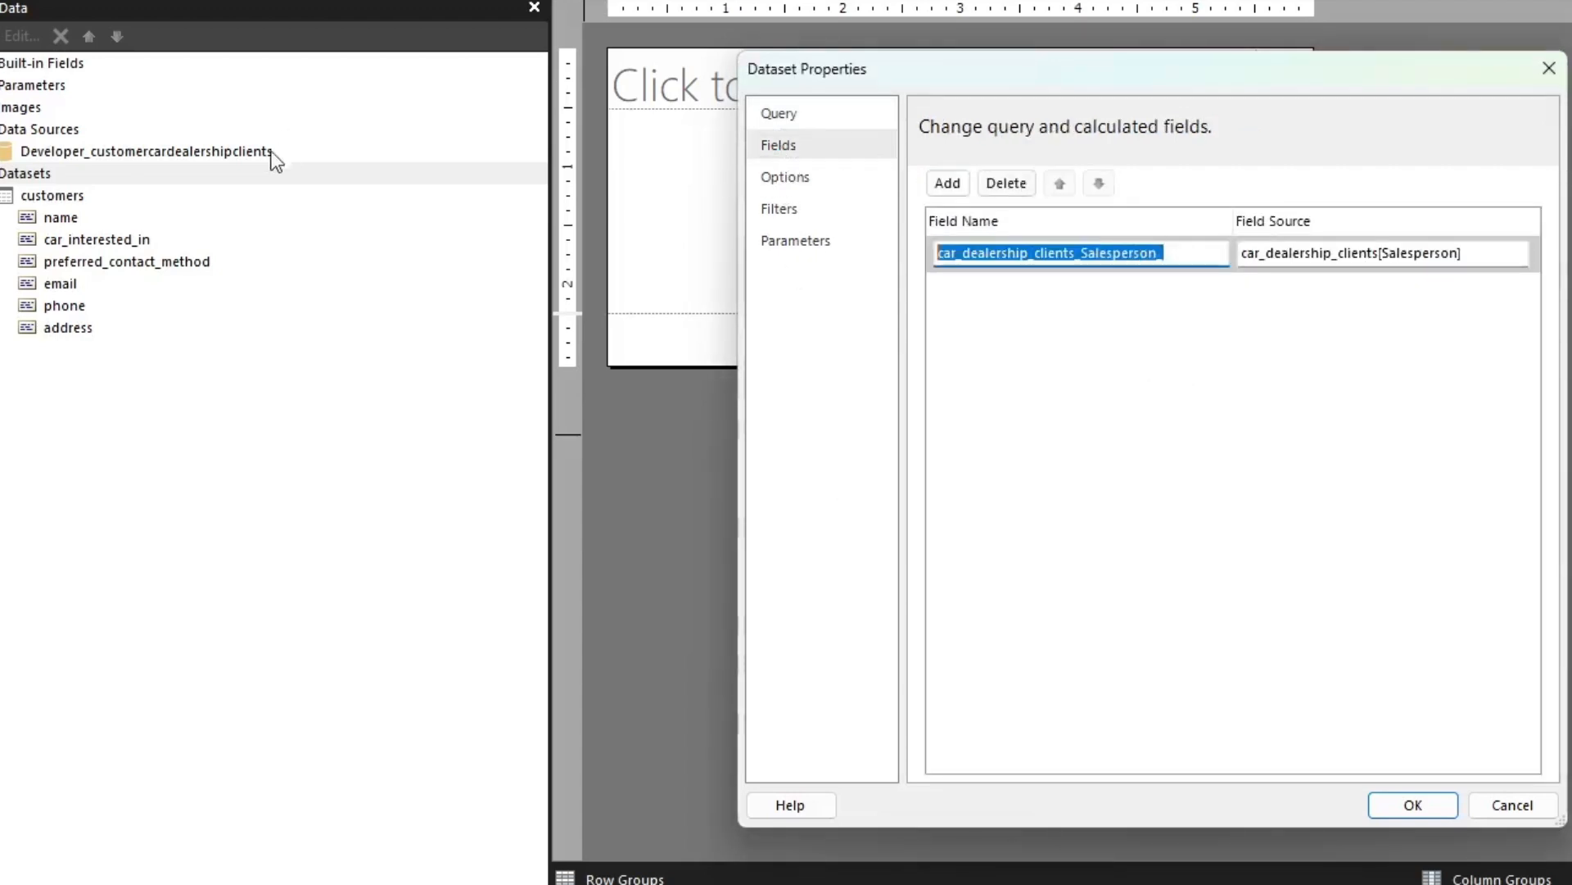
{"action": "key", "text": "BackSpace"}
{"action": "type", "text": "salesperson"}
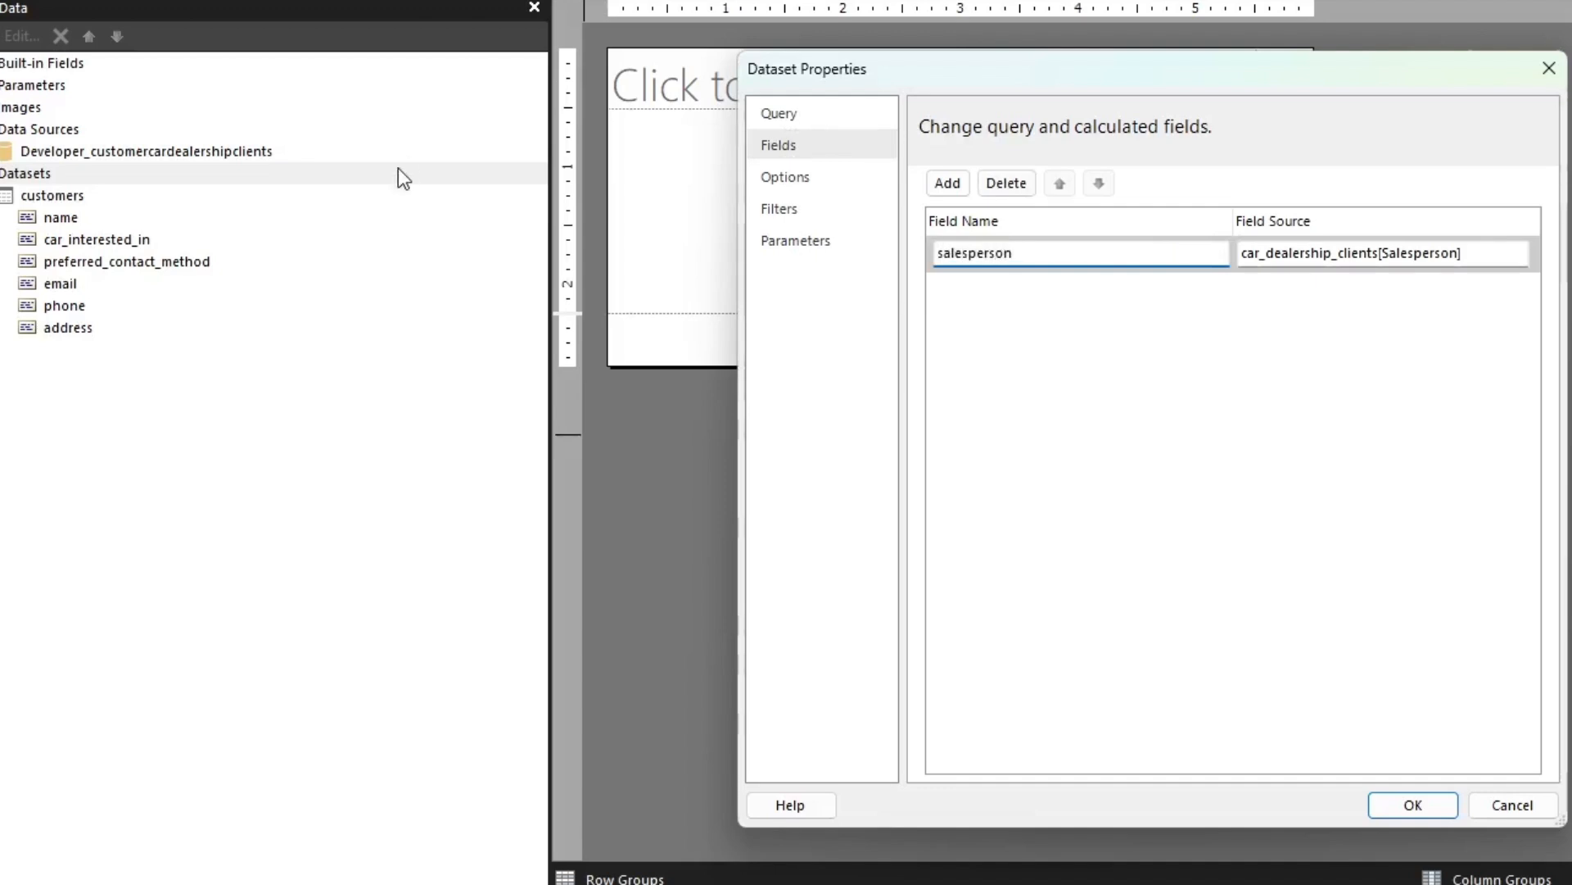
{"action": "left_click", "coordinate": [1392, 807]}
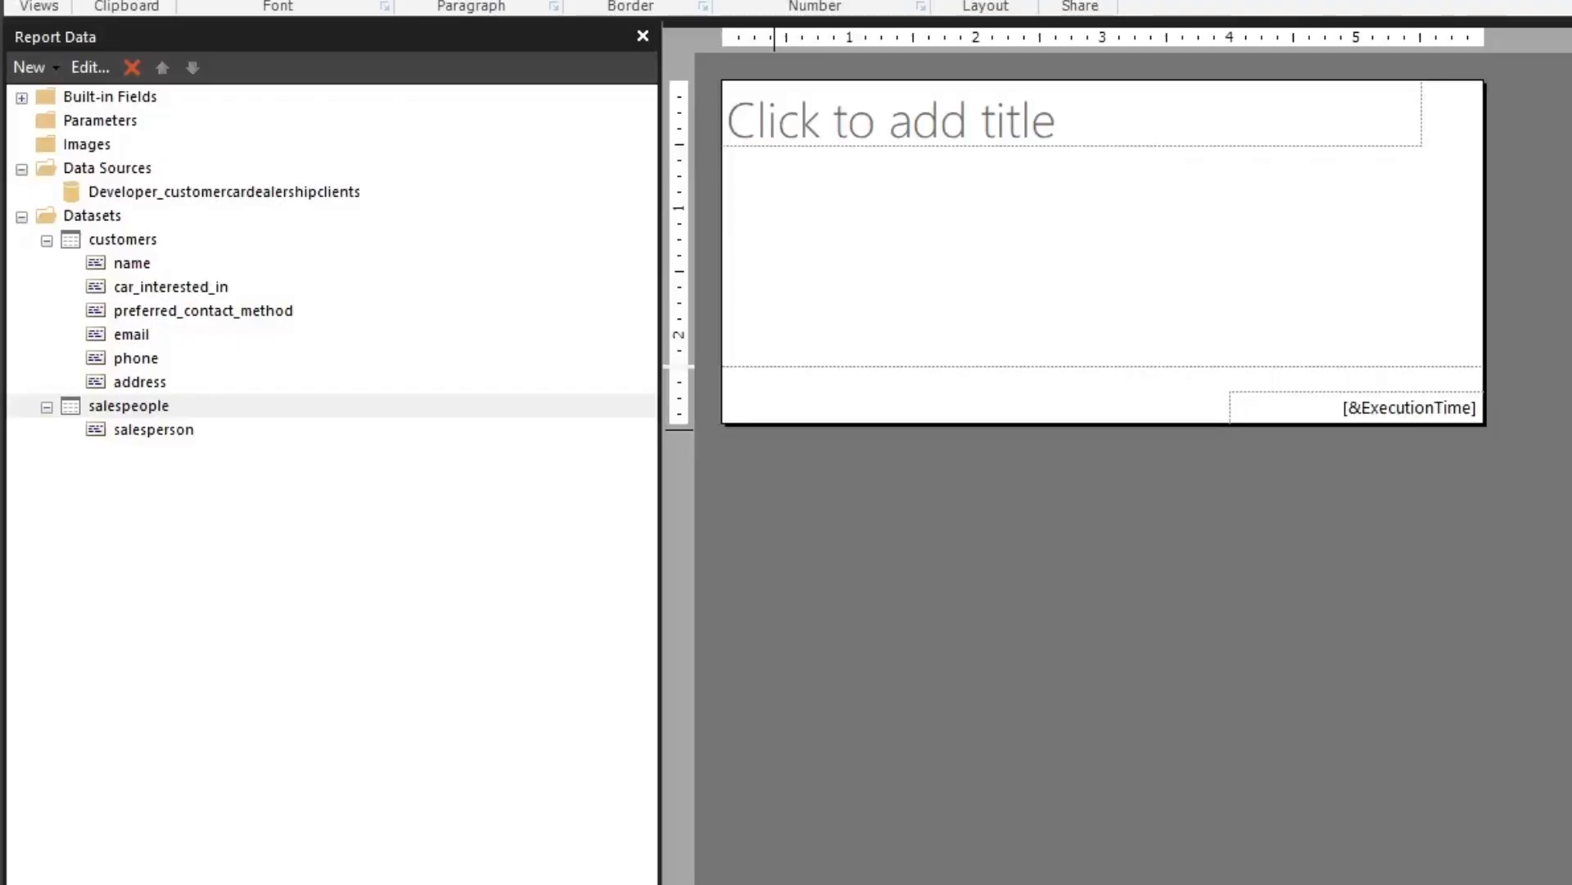
Add a report parameter named salesperson_name with the prompt Salesperson and the Text data type
{"action": "right_click", "coordinate": [95, 121]}
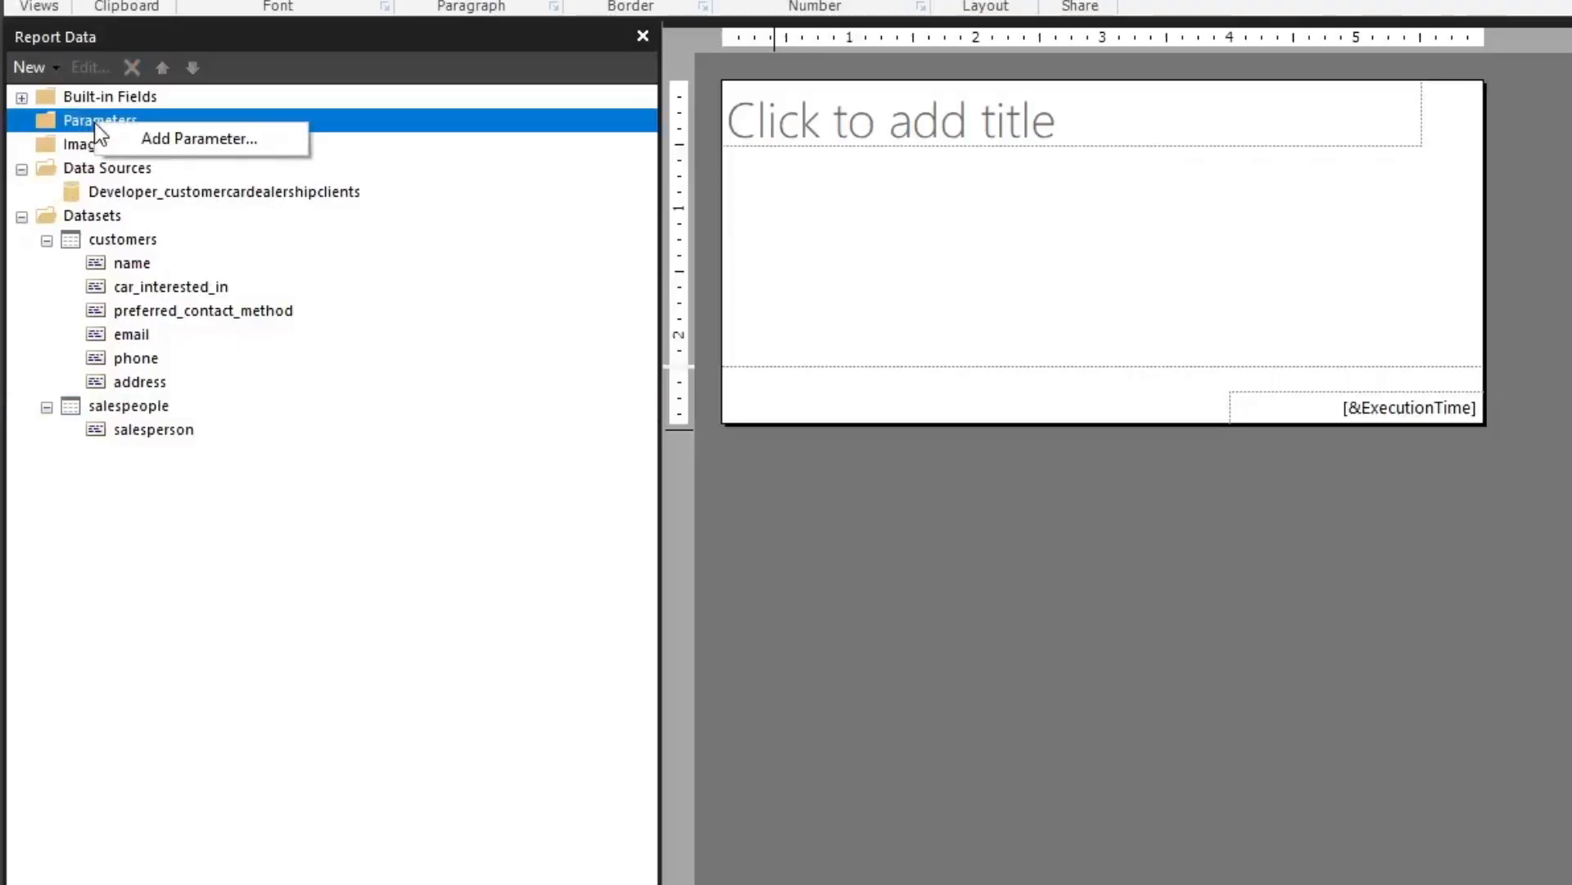
{"action": "left_click", "coordinate": [167, 145]}
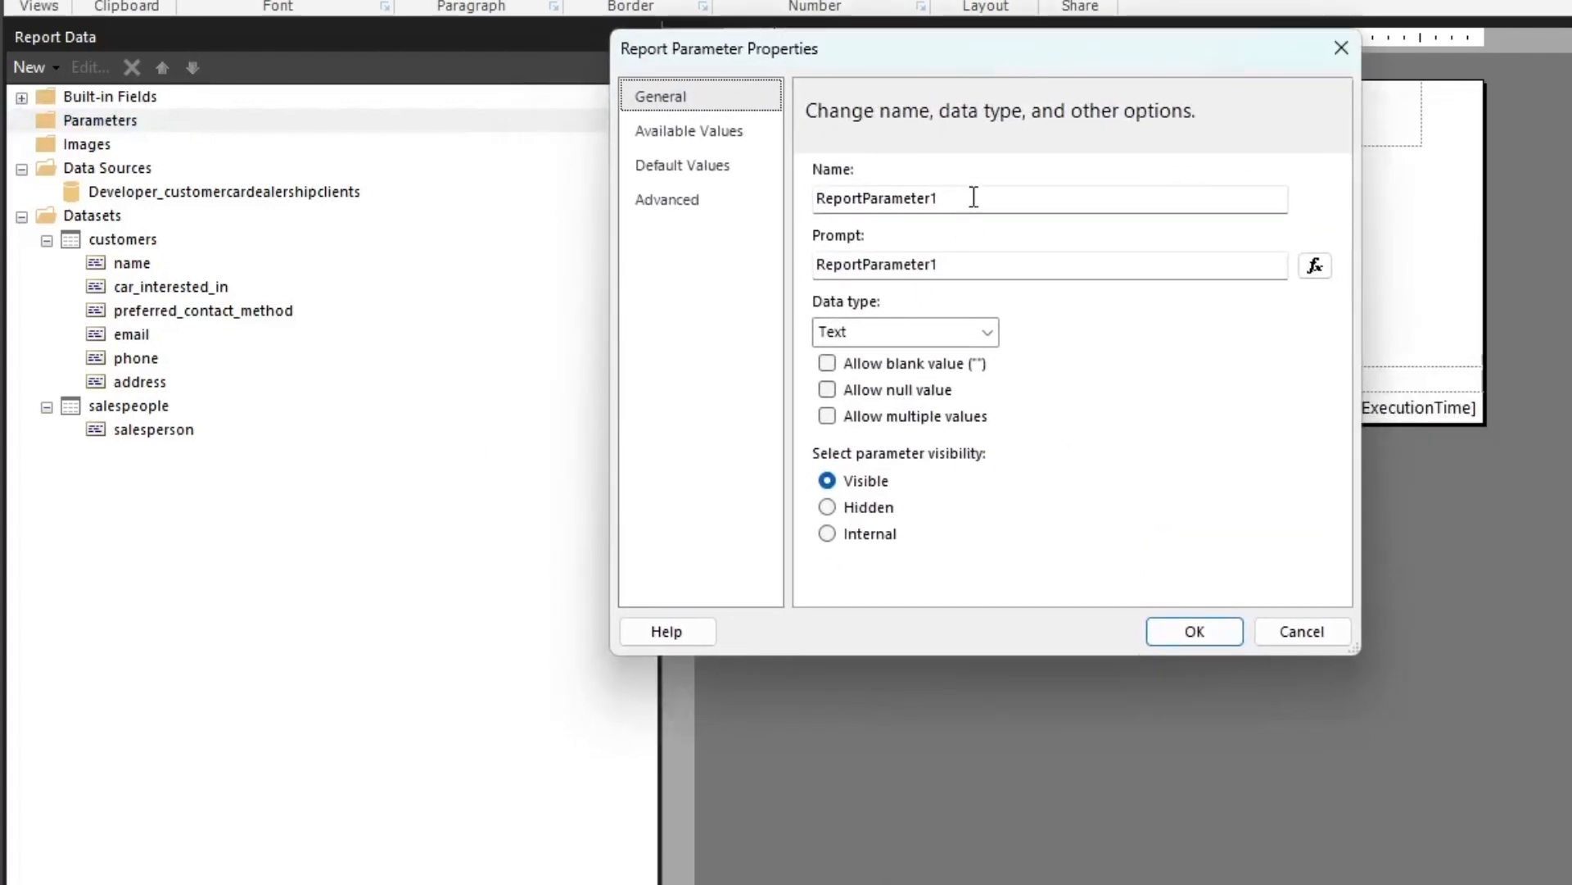
{"action": "double_click", "coordinate": [972, 199]}
{"action": "key", "text": "BackSpace"}
{"action": "type", "text": "sale"}
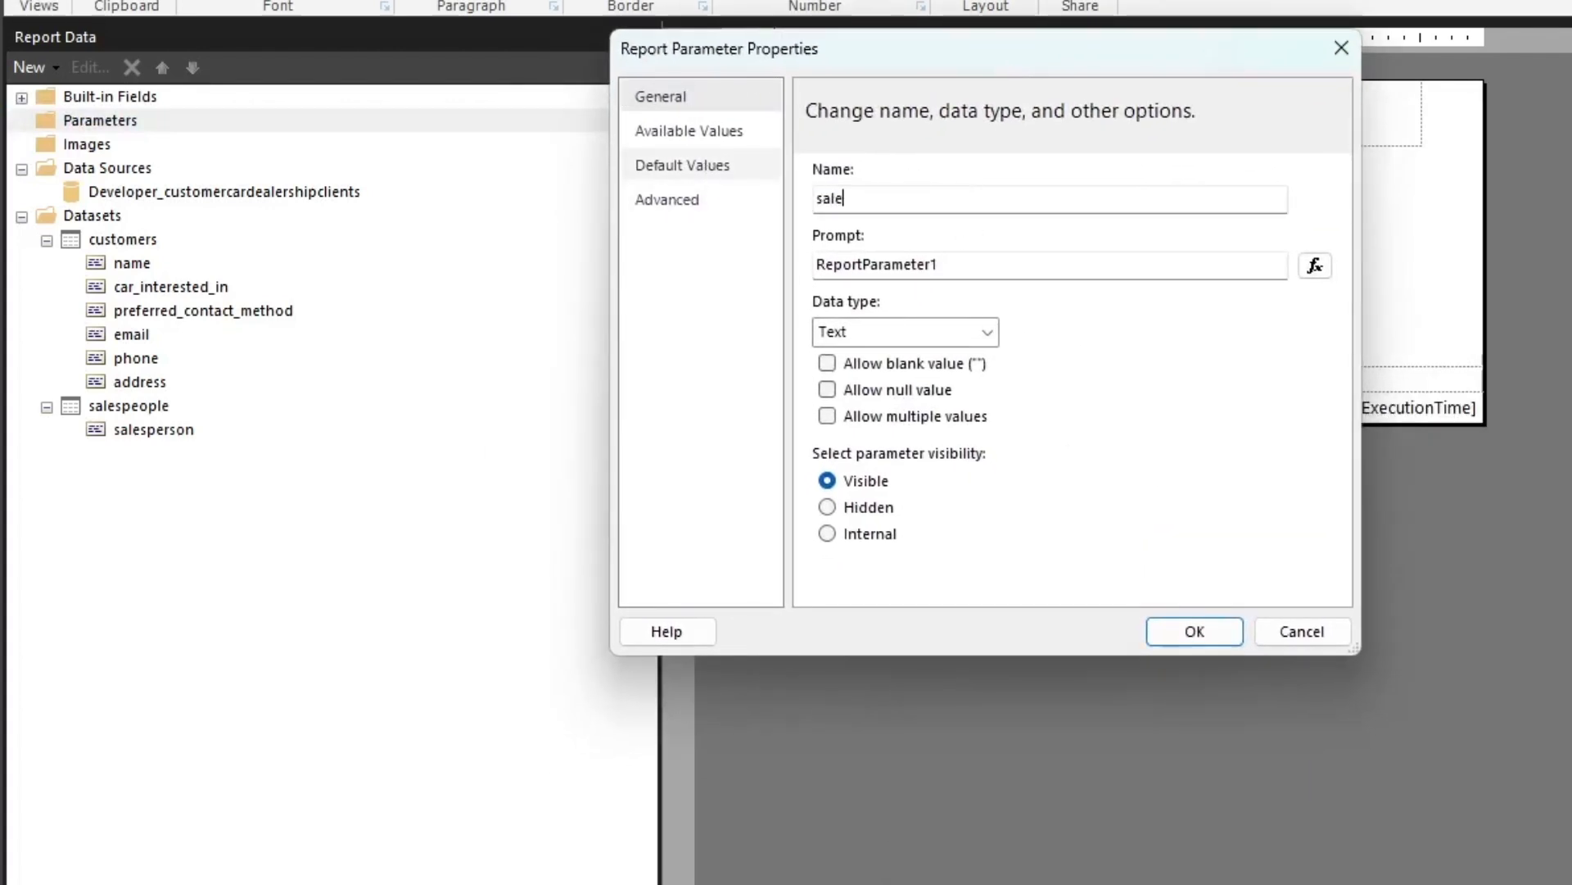
{"action": "type", "text": "sperson_name"}
{"action": "double_click", "coordinate": [1004, 269]}
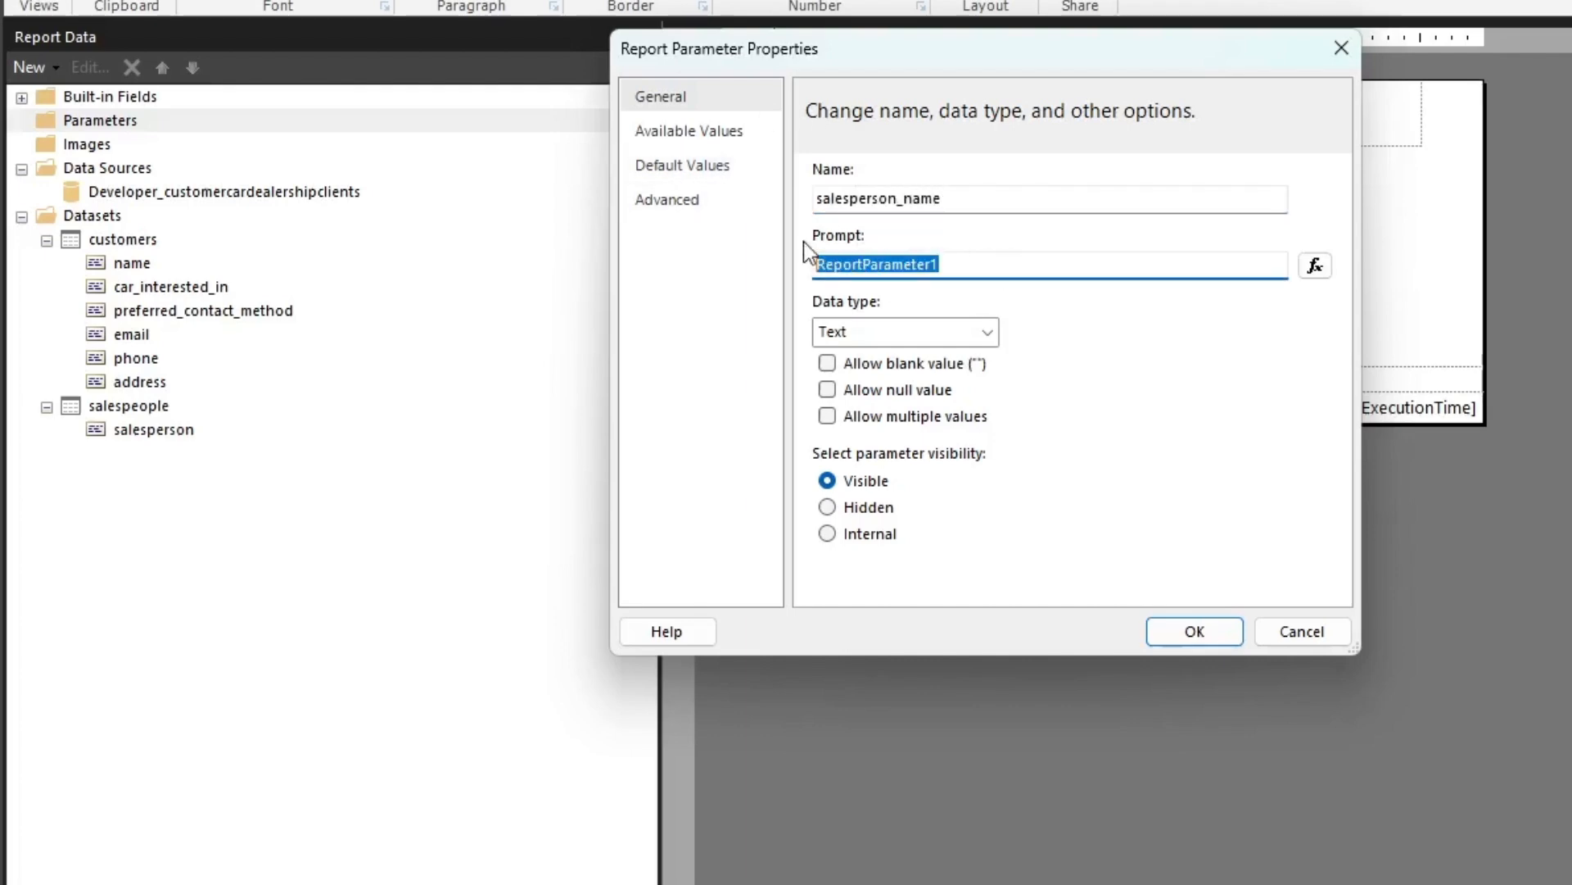
{"action": "key", "text": "BackSpace"}
{"action": "type", "text": "sale"}
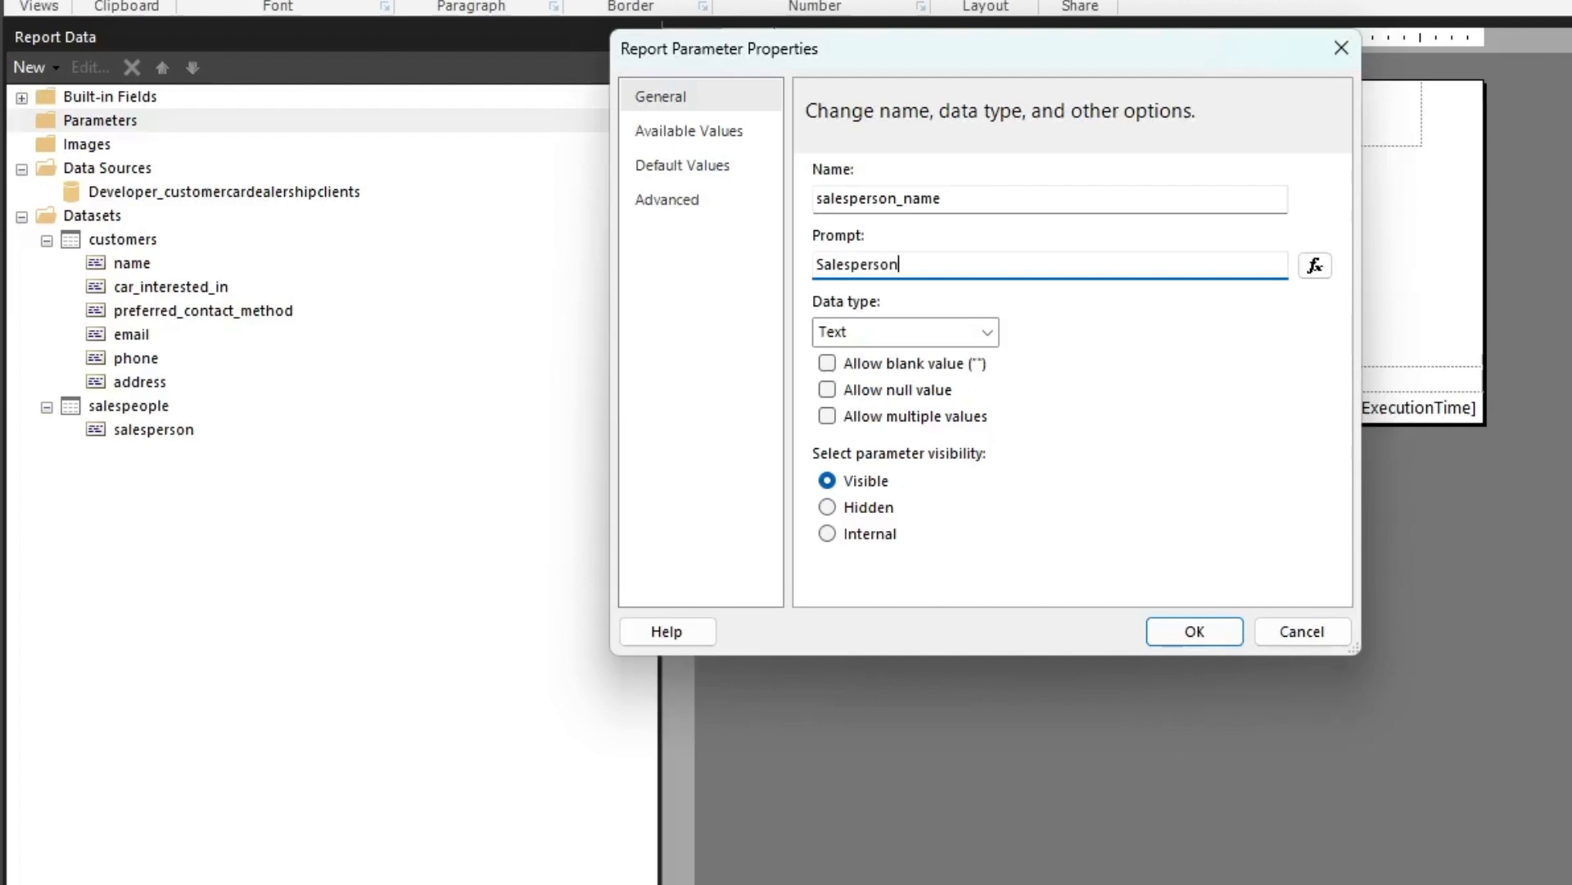
{"action": "left_click", "coordinate": [973, 335]}
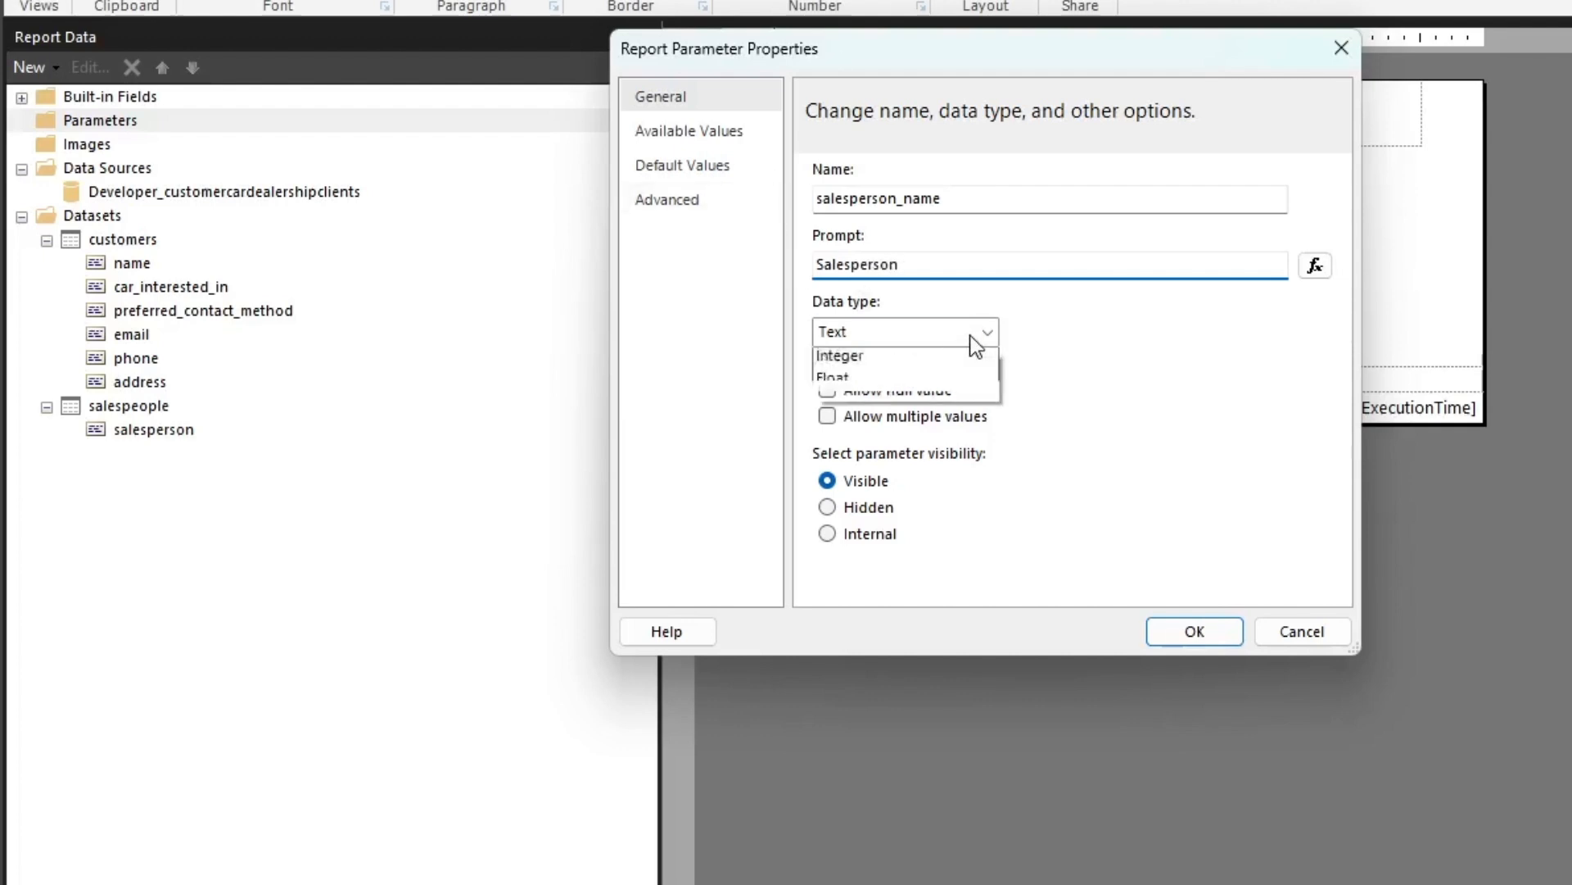
{"action": "left_click", "coordinate": [975, 339]}
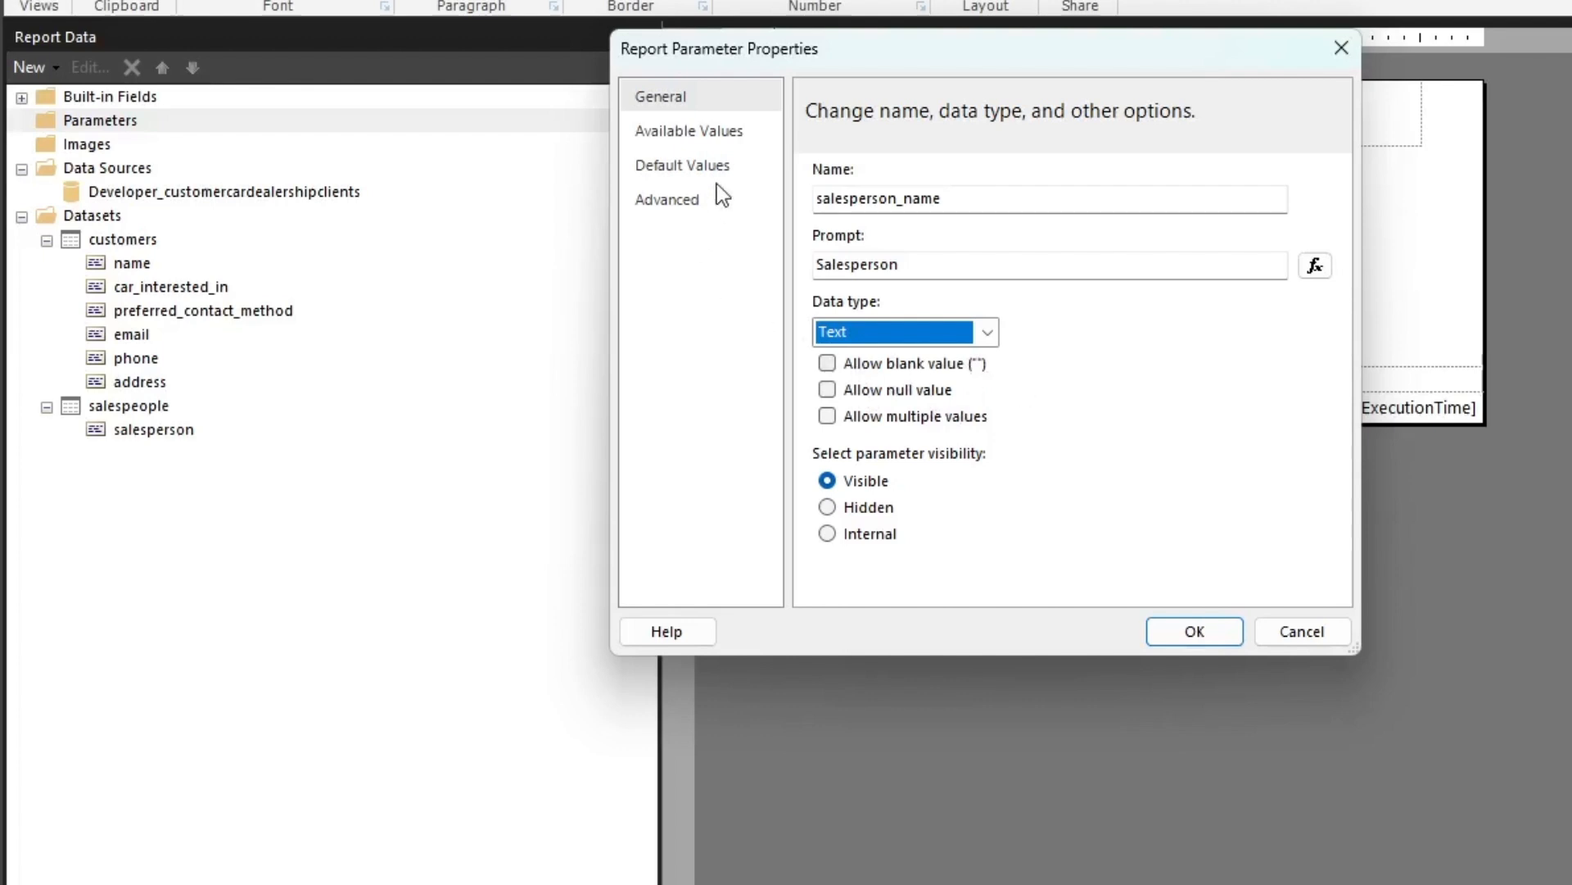
Supply the parameter's available values from the salespeople dataset, using salesperson as both the value field and the label field
{"action": "left_click", "coordinate": [706, 133]}
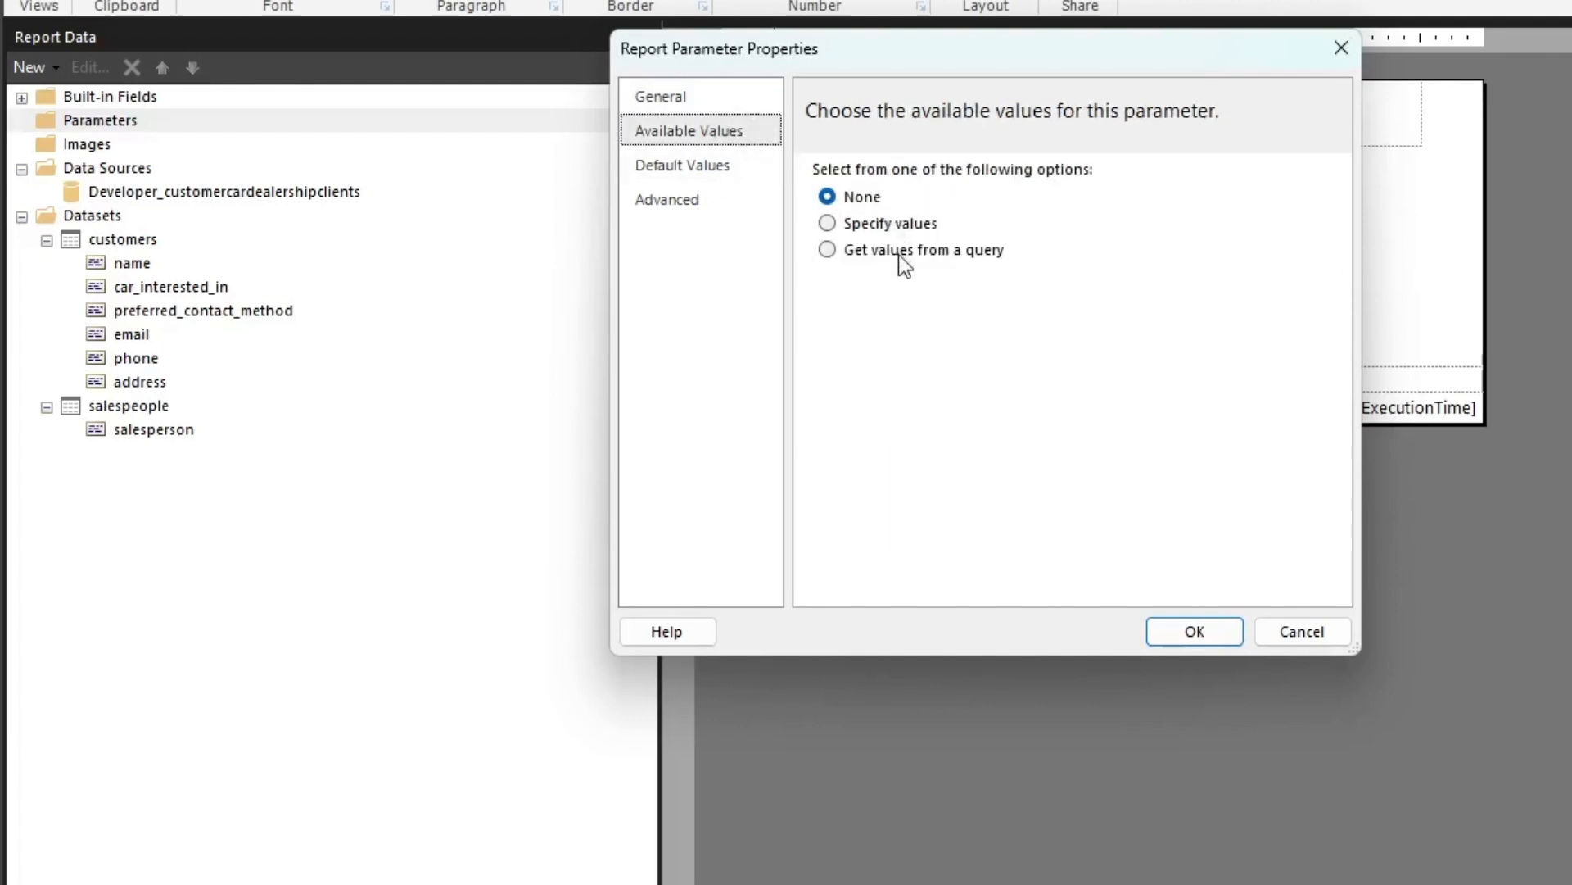
{"action": "left_click", "coordinate": [970, 258]}
{"action": "left_click", "coordinate": [987, 336]}
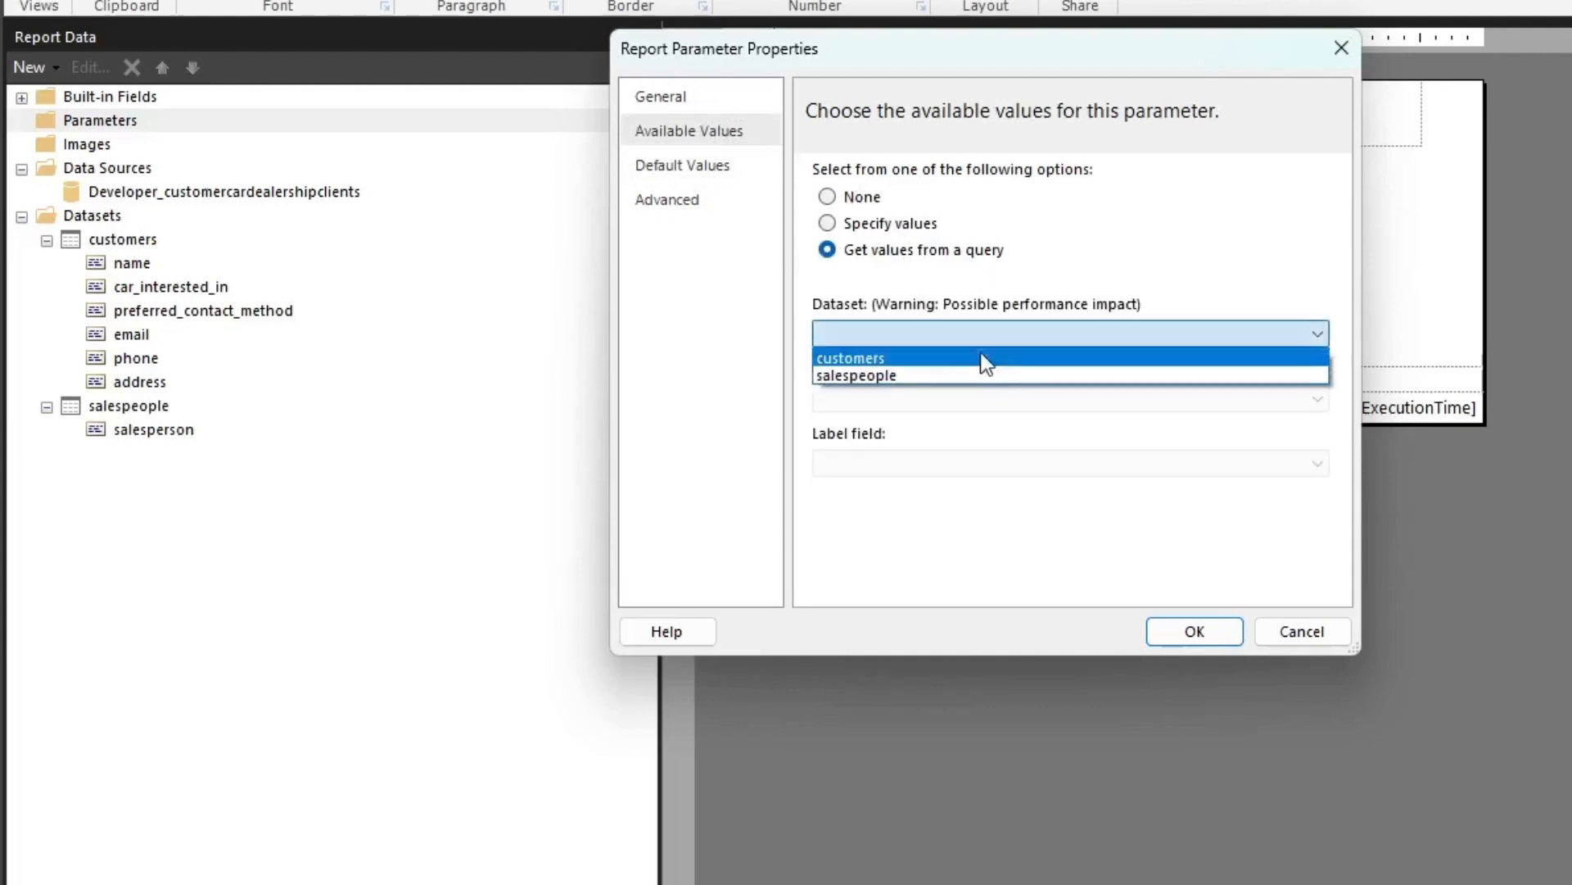
{"action": "left_click", "coordinate": [934, 375]}
{"action": "left_click", "coordinate": [937, 401]}
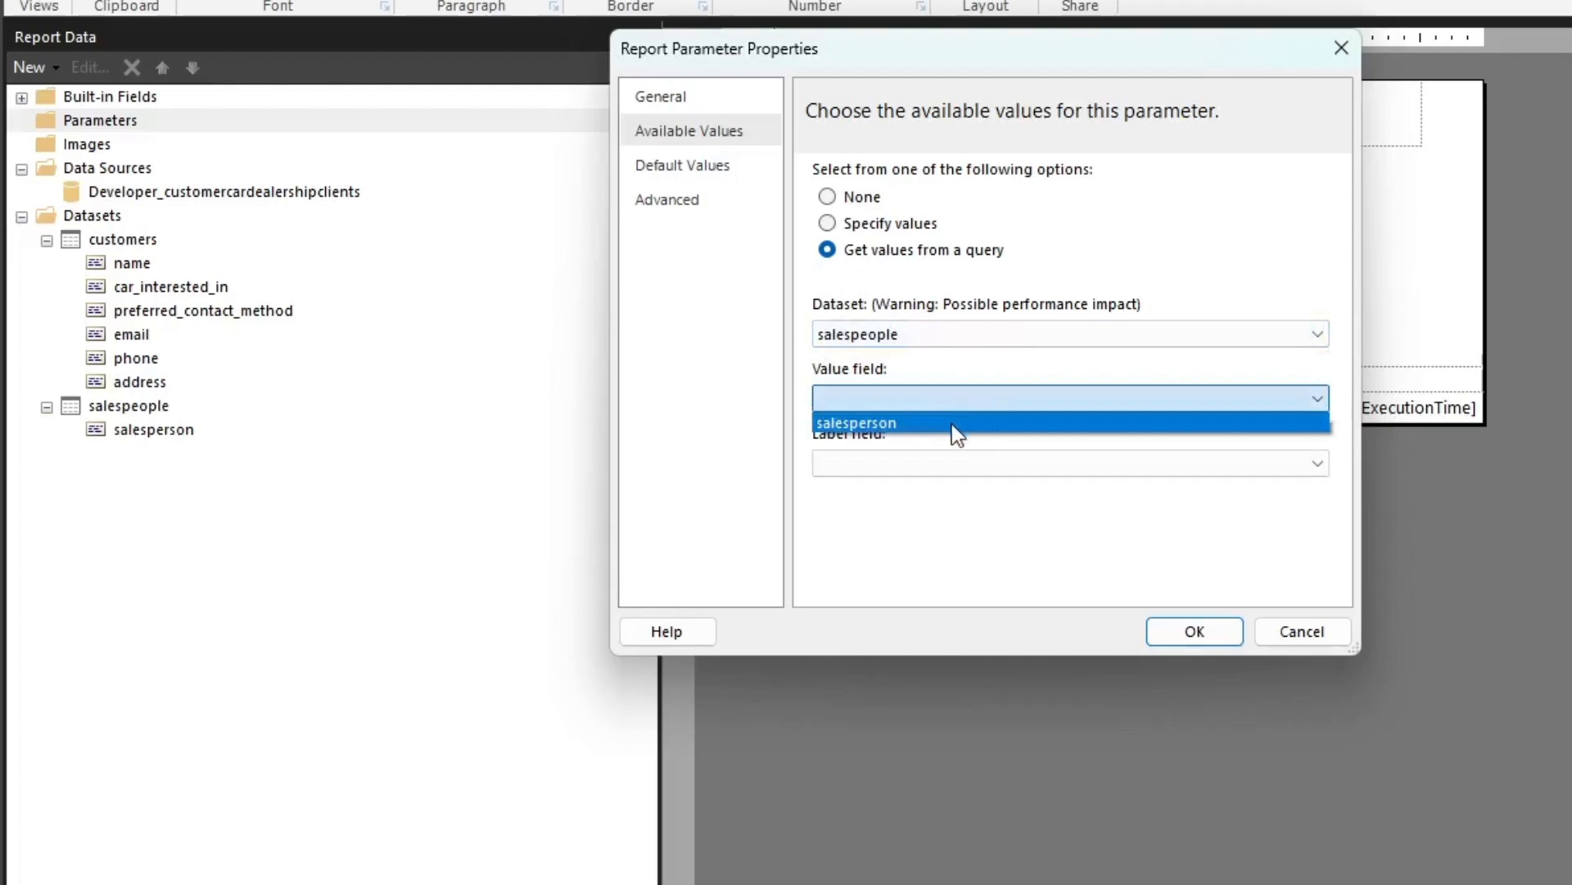
{"action": "left_click", "coordinate": [951, 423]}
{"action": "left_click", "coordinate": [941, 461]}
{"action": "left_click", "coordinate": [911, 488]}
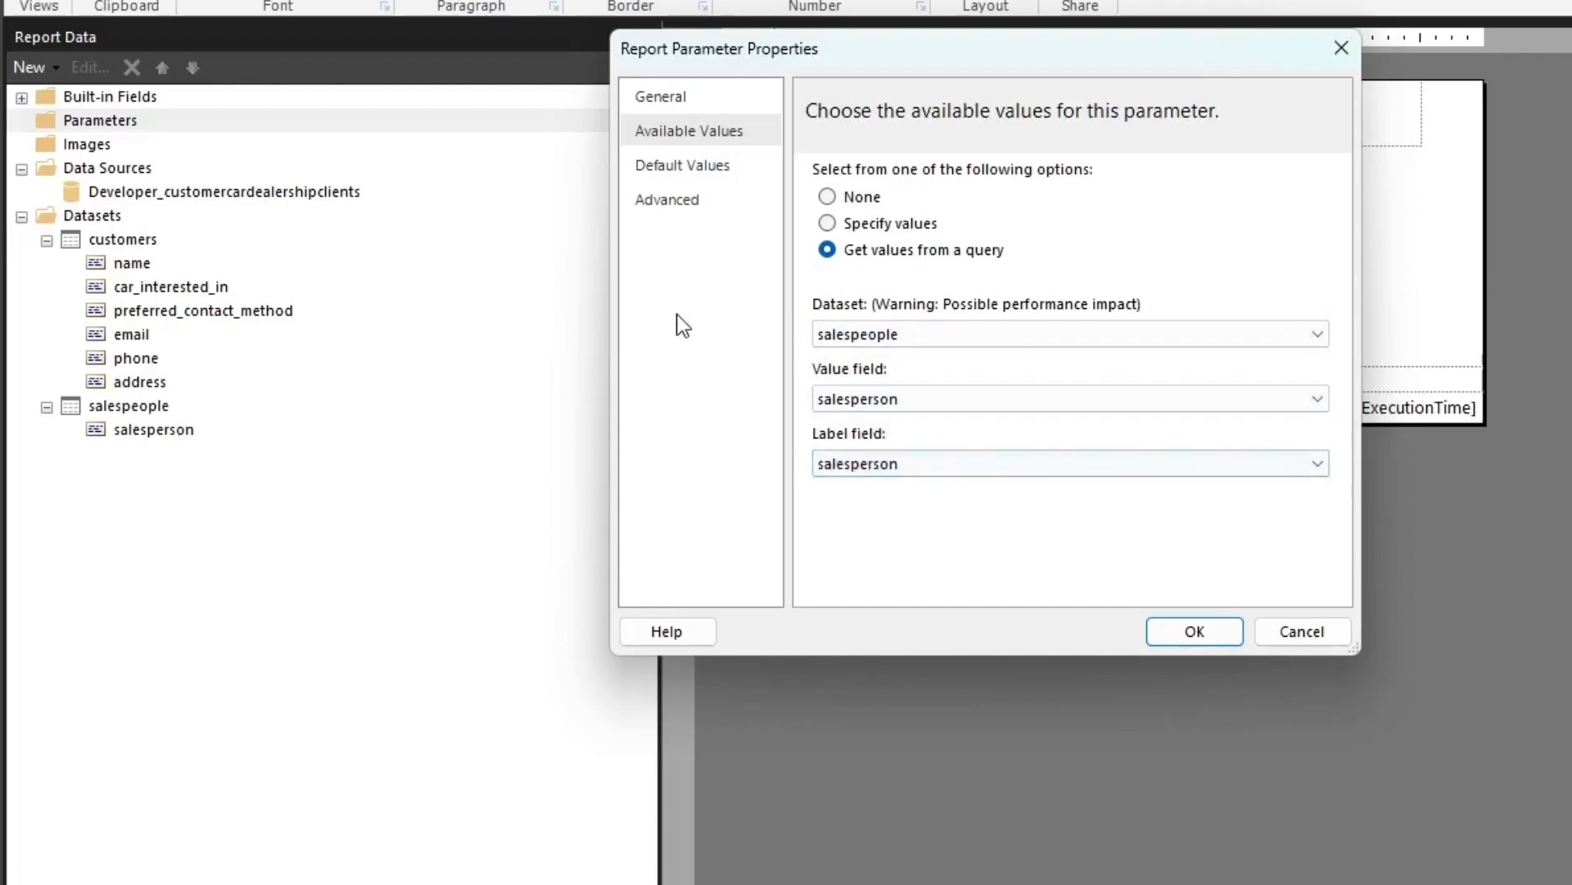
Add a specified default value for the salesperson_name parameter and enter a double quotation mark as its content
{"action": "left_click", "coordinate": [703, 170]}
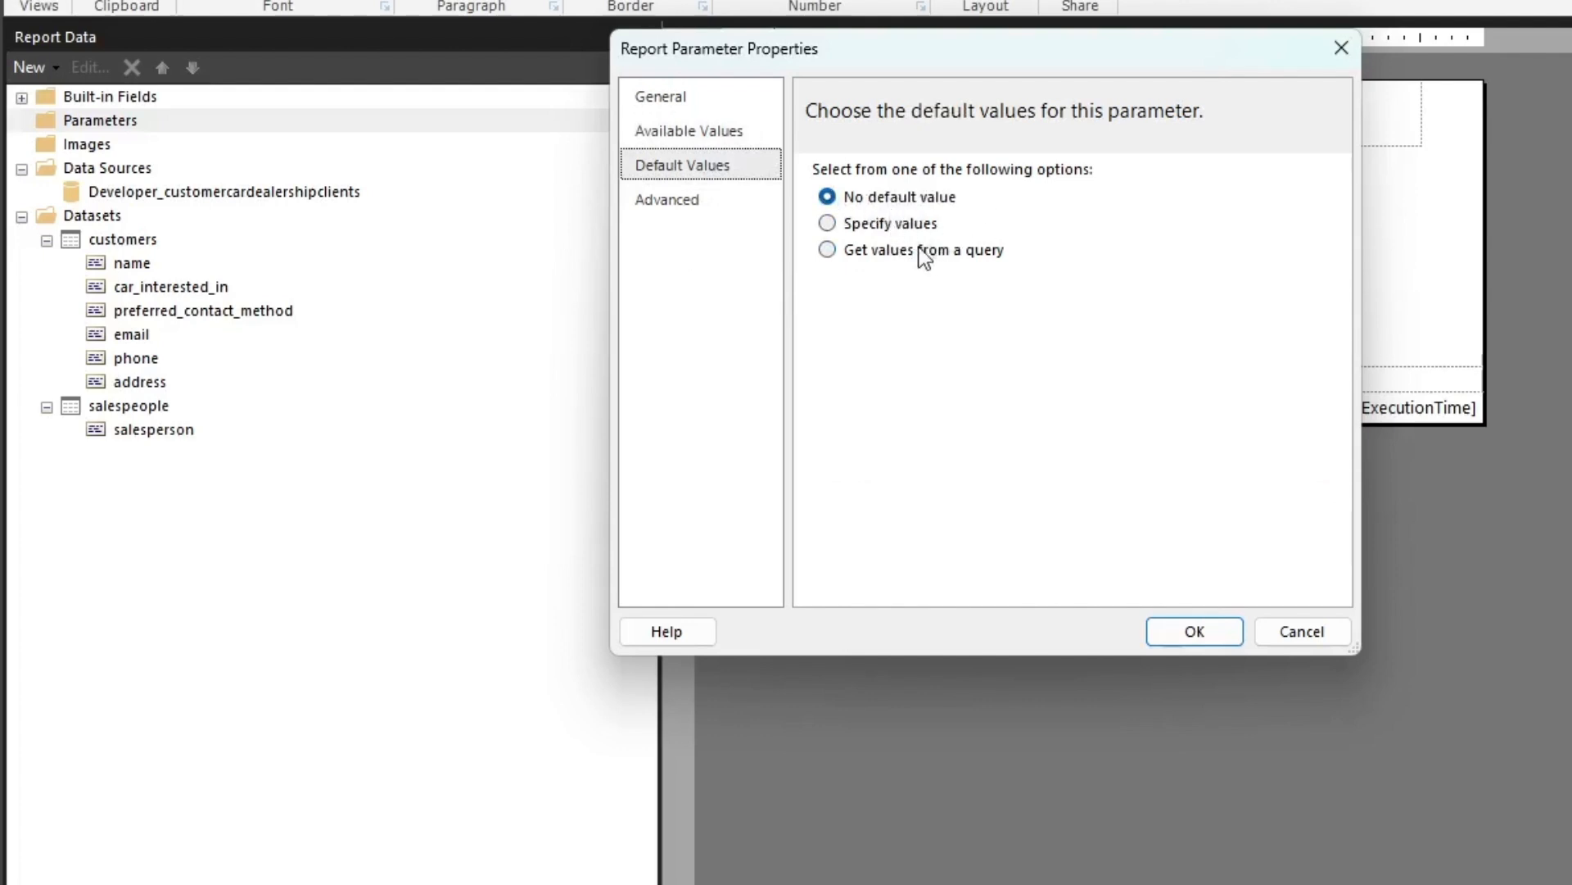
{"action": "left_click", "coordinate": [878, 226]}
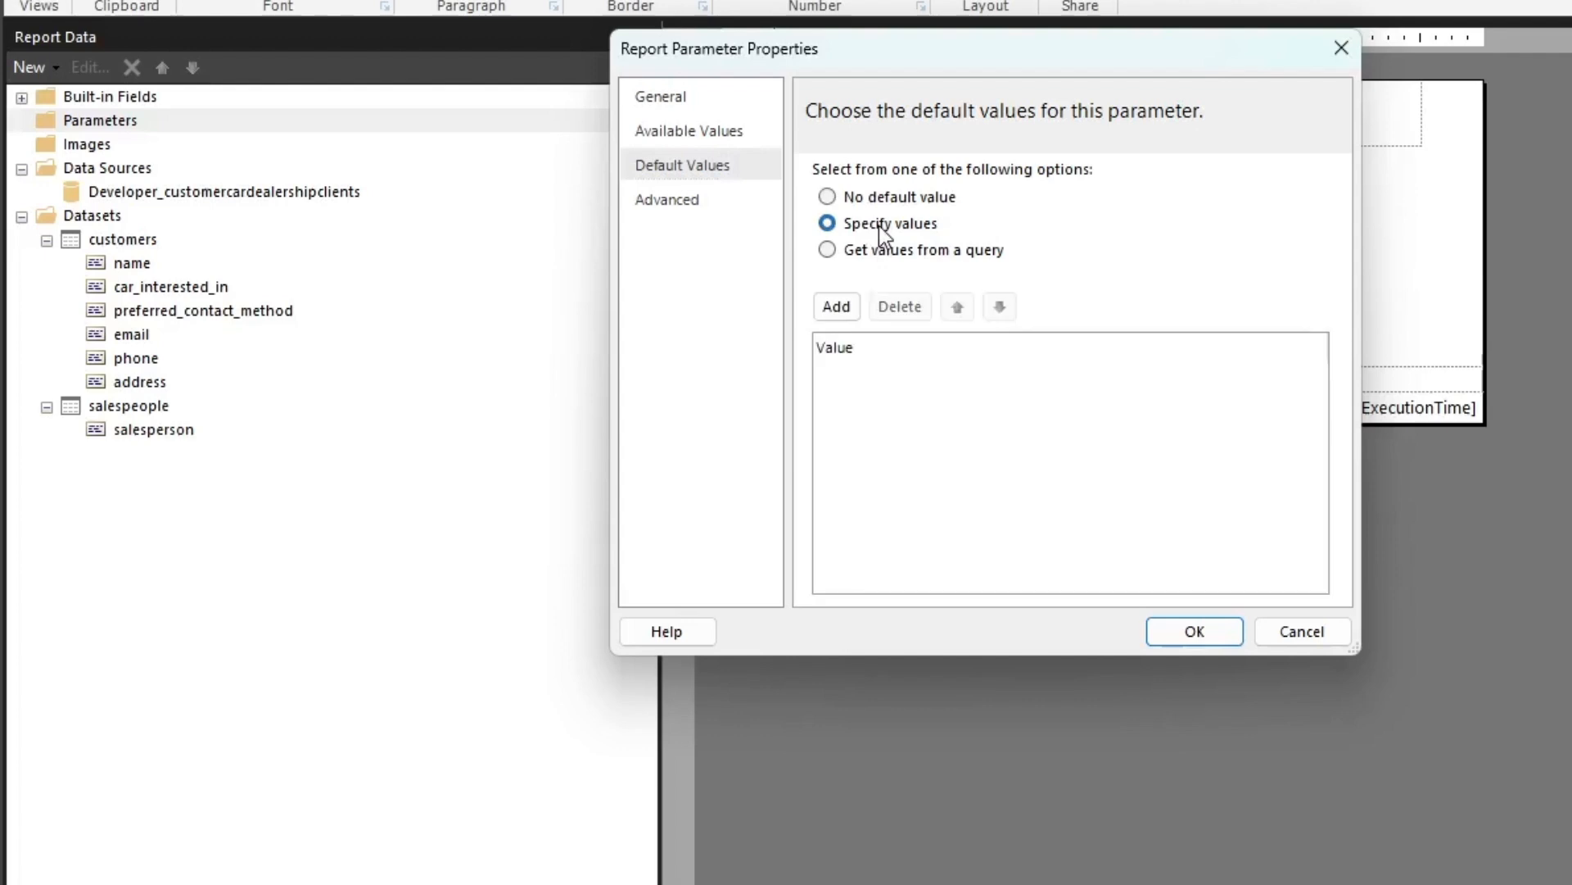
{"action": "left_click", "coordinate": [836, 306]}
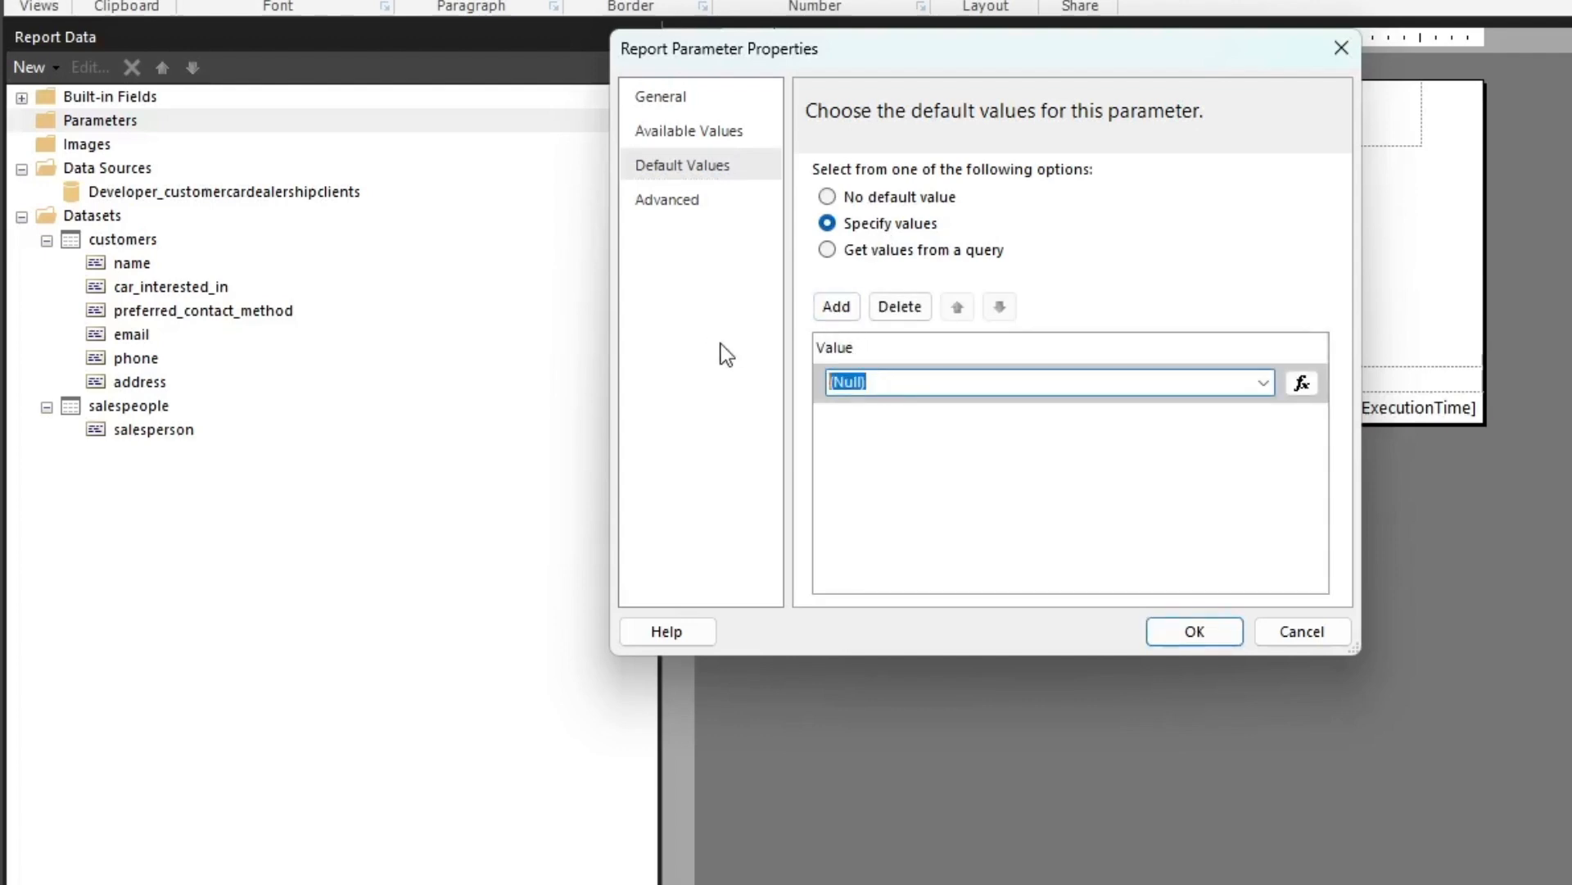
{"action": "key", "text": "BackSpace"}
{"action": "type", "text": "\""}
Set the parameter to always refresh data when it changes, review its other settings and save the parameter
{"action": "left_click", "coordinate": [678, 211]}
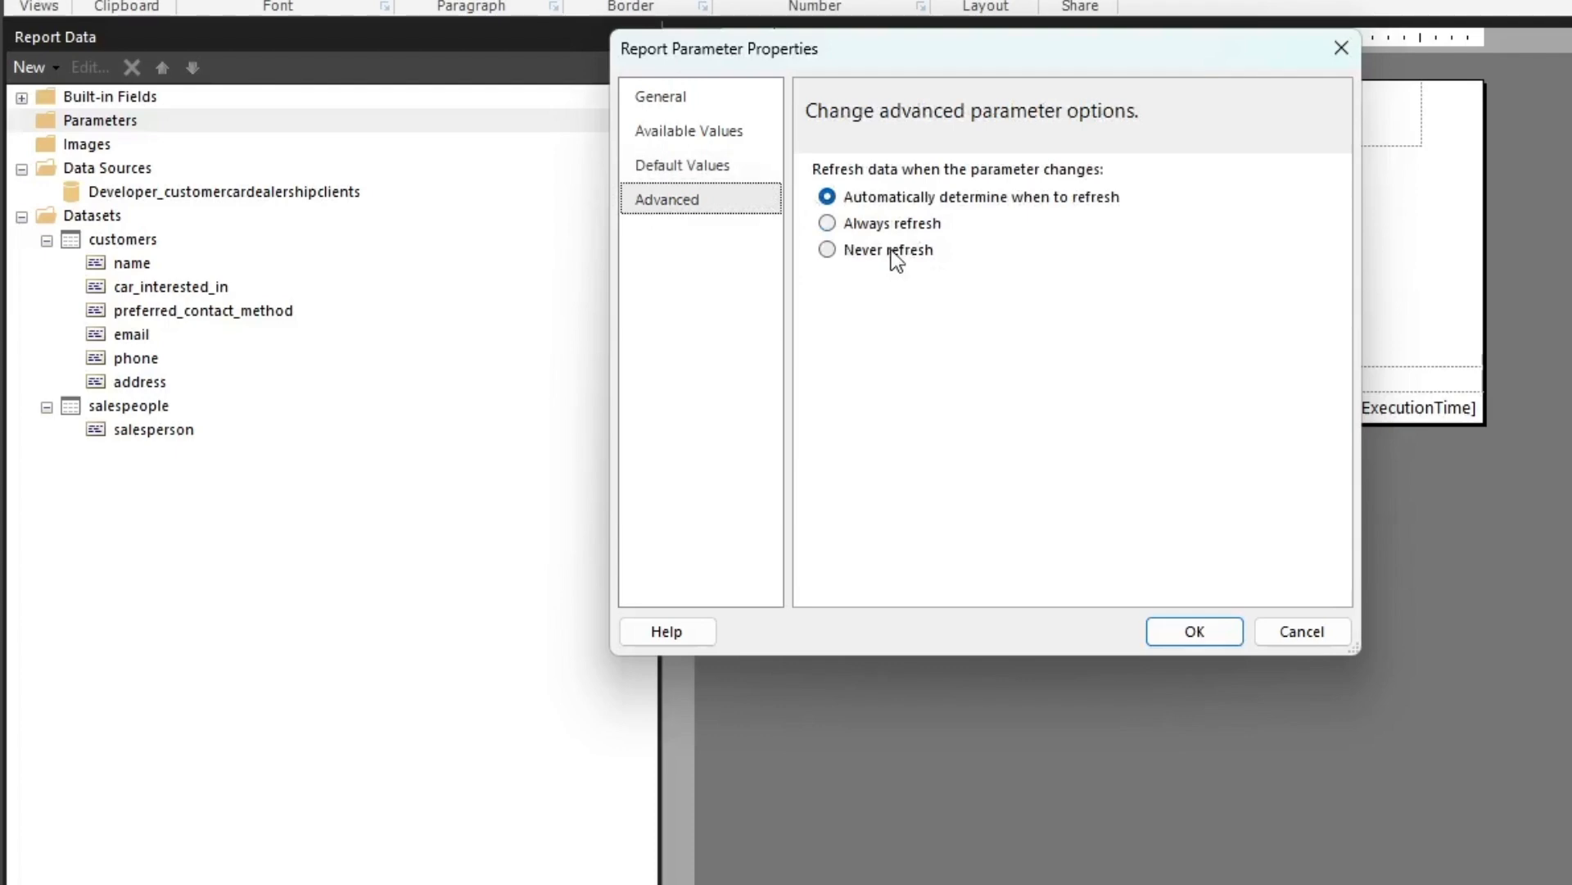
{"action": "left_click", "coordinate": [909, 224]}
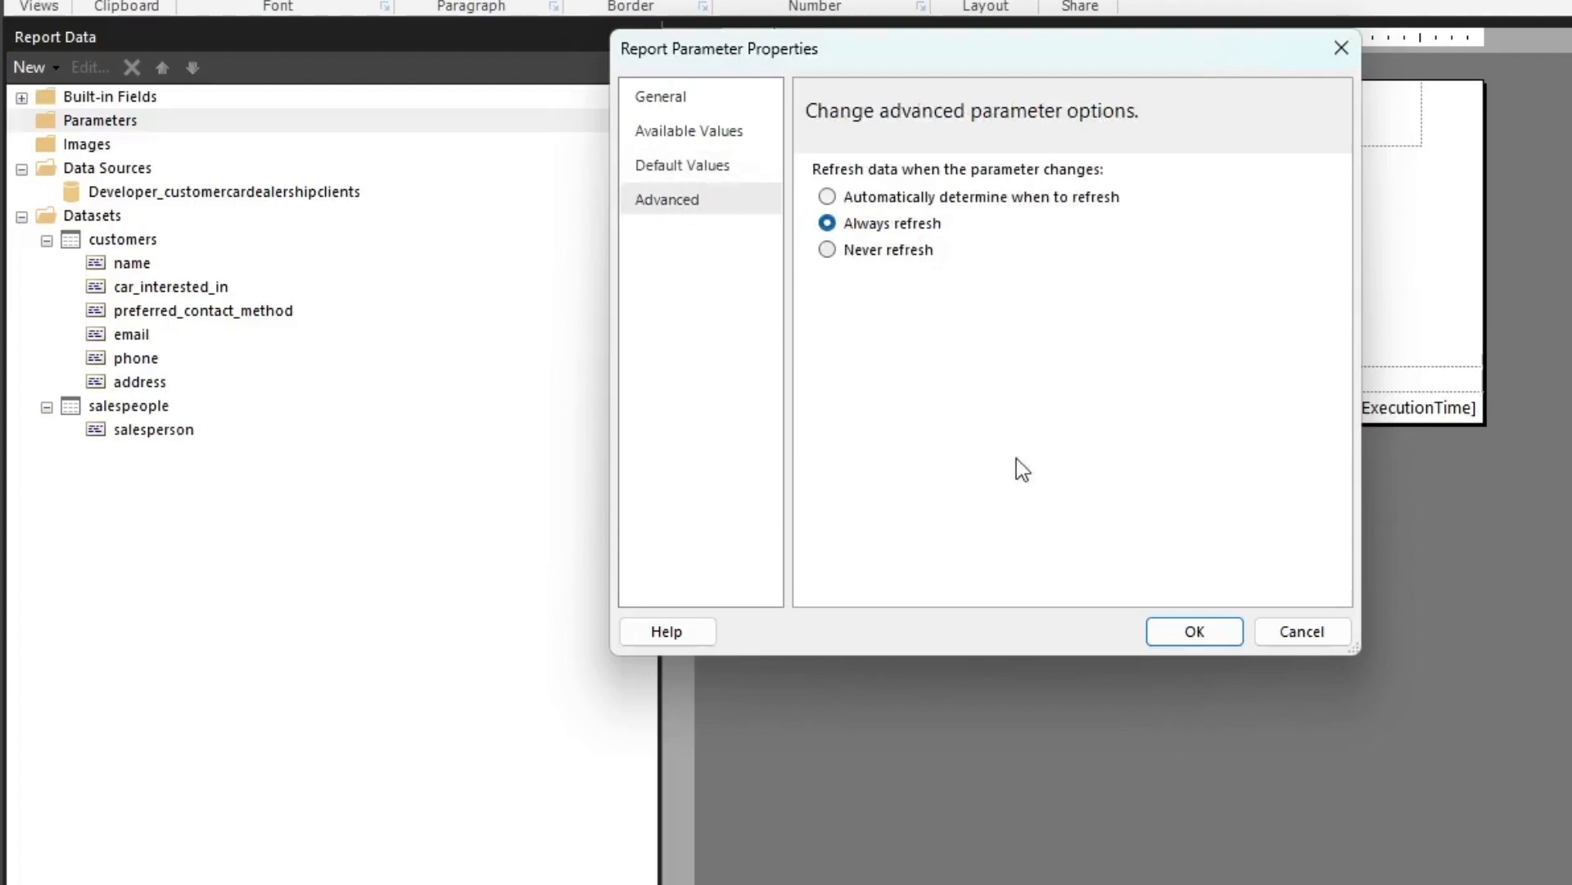
{"action": "left_click", "coordinate": [694, 170]}
{"action": "left_click", "coordinate": [690, 130]}
{"action": "left_click", "coordinate": [680, 102]}
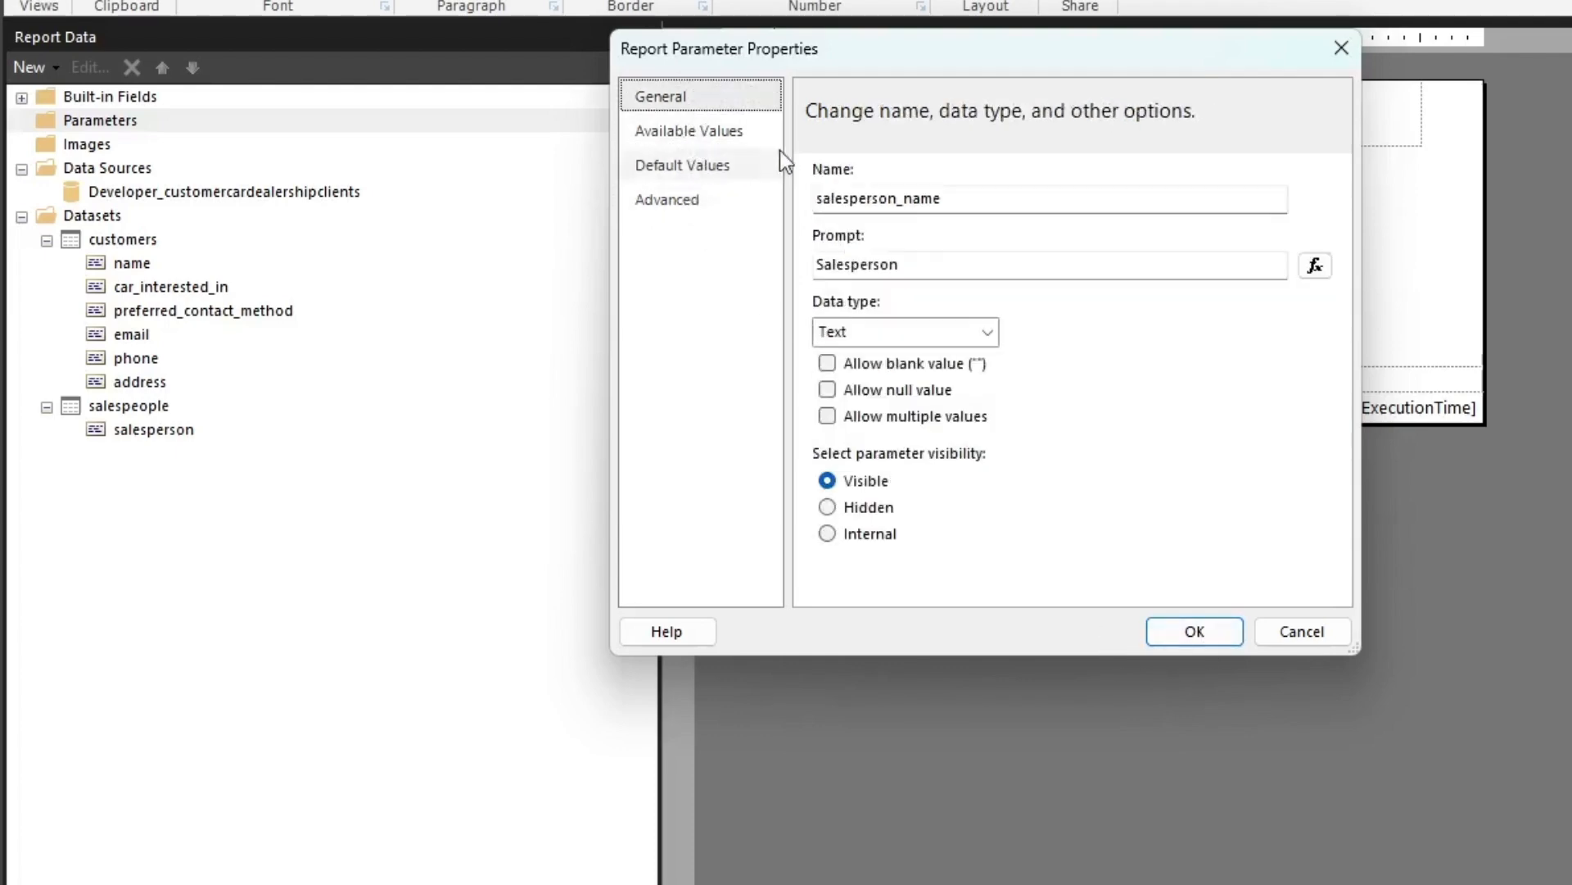
{"action": "left_click", "coordinate": [1192, 634]}
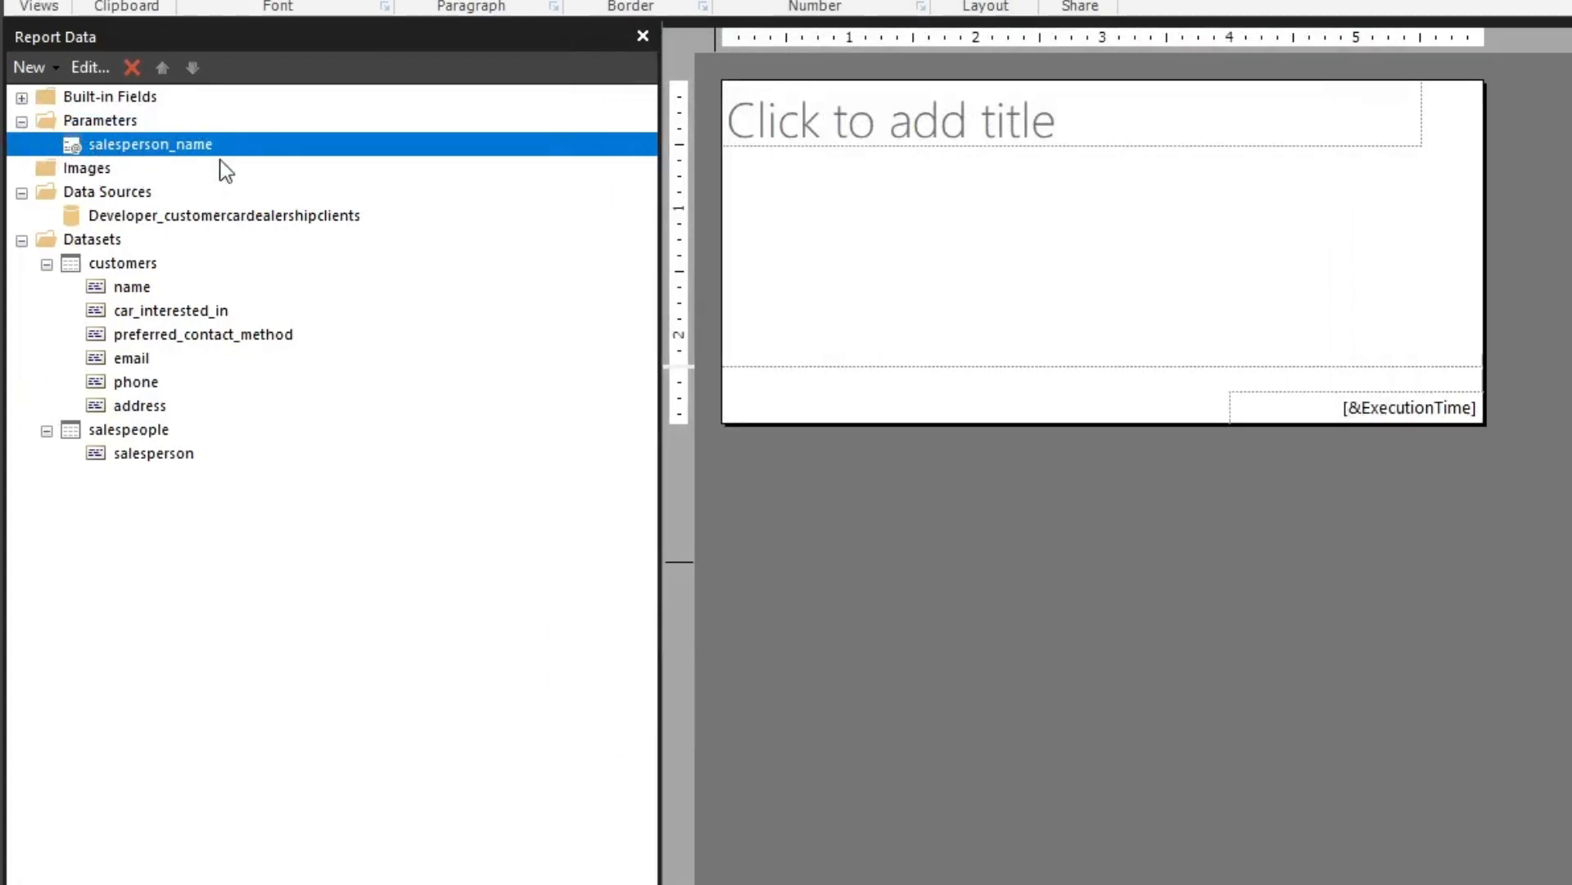
{"action": "left_click", "coordinate": [110, 264]}
{"action": "right_click", "coordinate": [110, 264]}
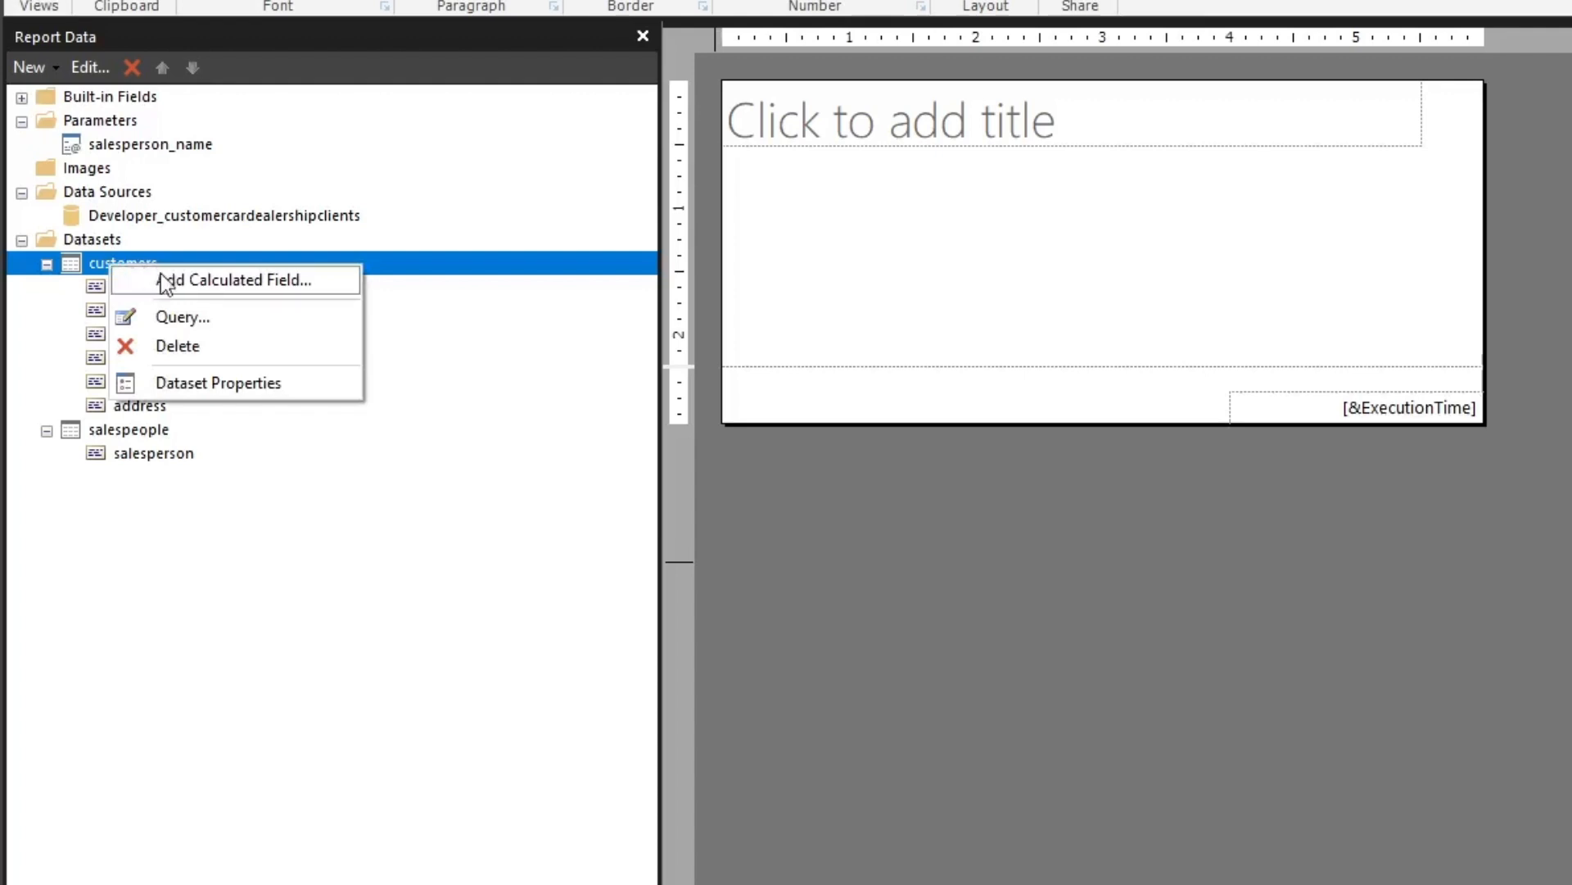
{"action": "left_click", "coordinate": [202, 381]}
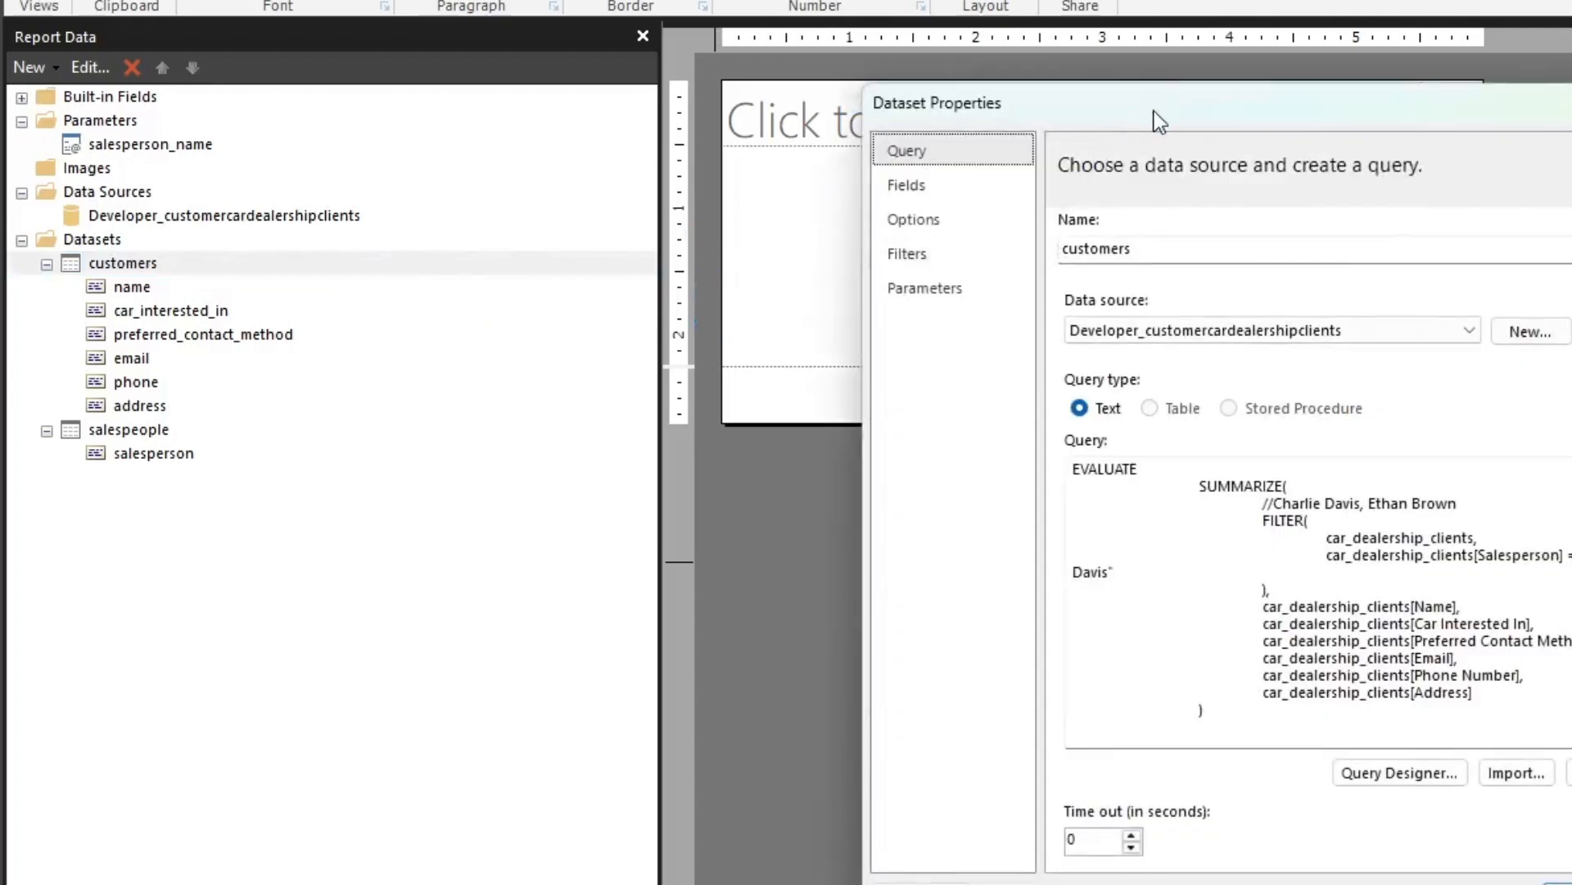
{"action": "left_click_drag", "start_coordinate": [1158, 121], "coordinate": [508, 66]}
{"action": "left_click", "coordinate": [385, 235]}
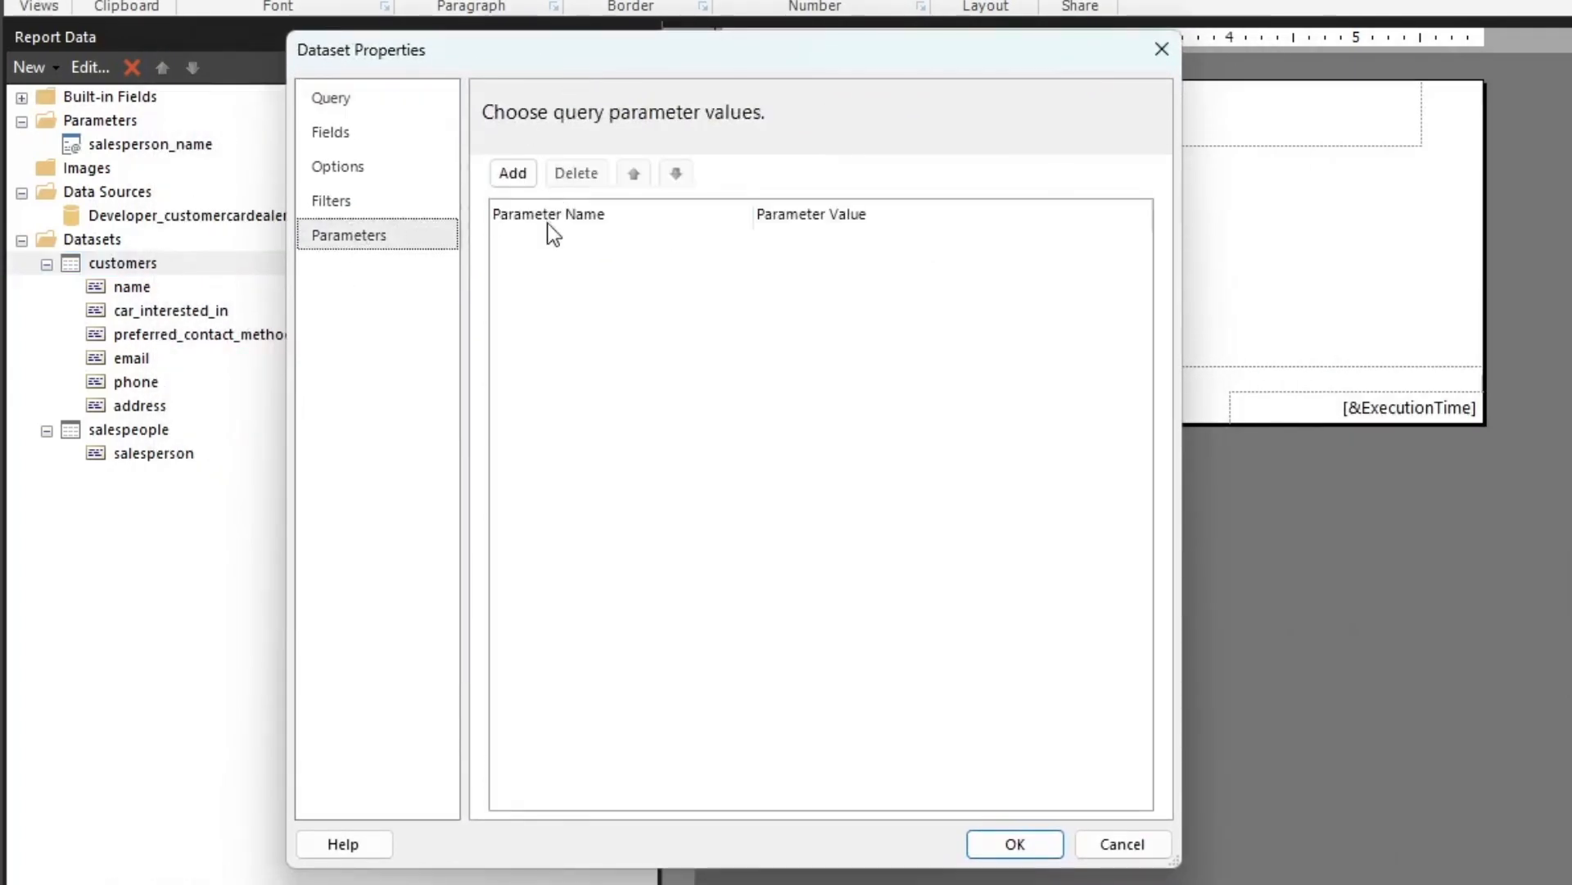
{"action": "left_click", "coordinate": [512, 175]}
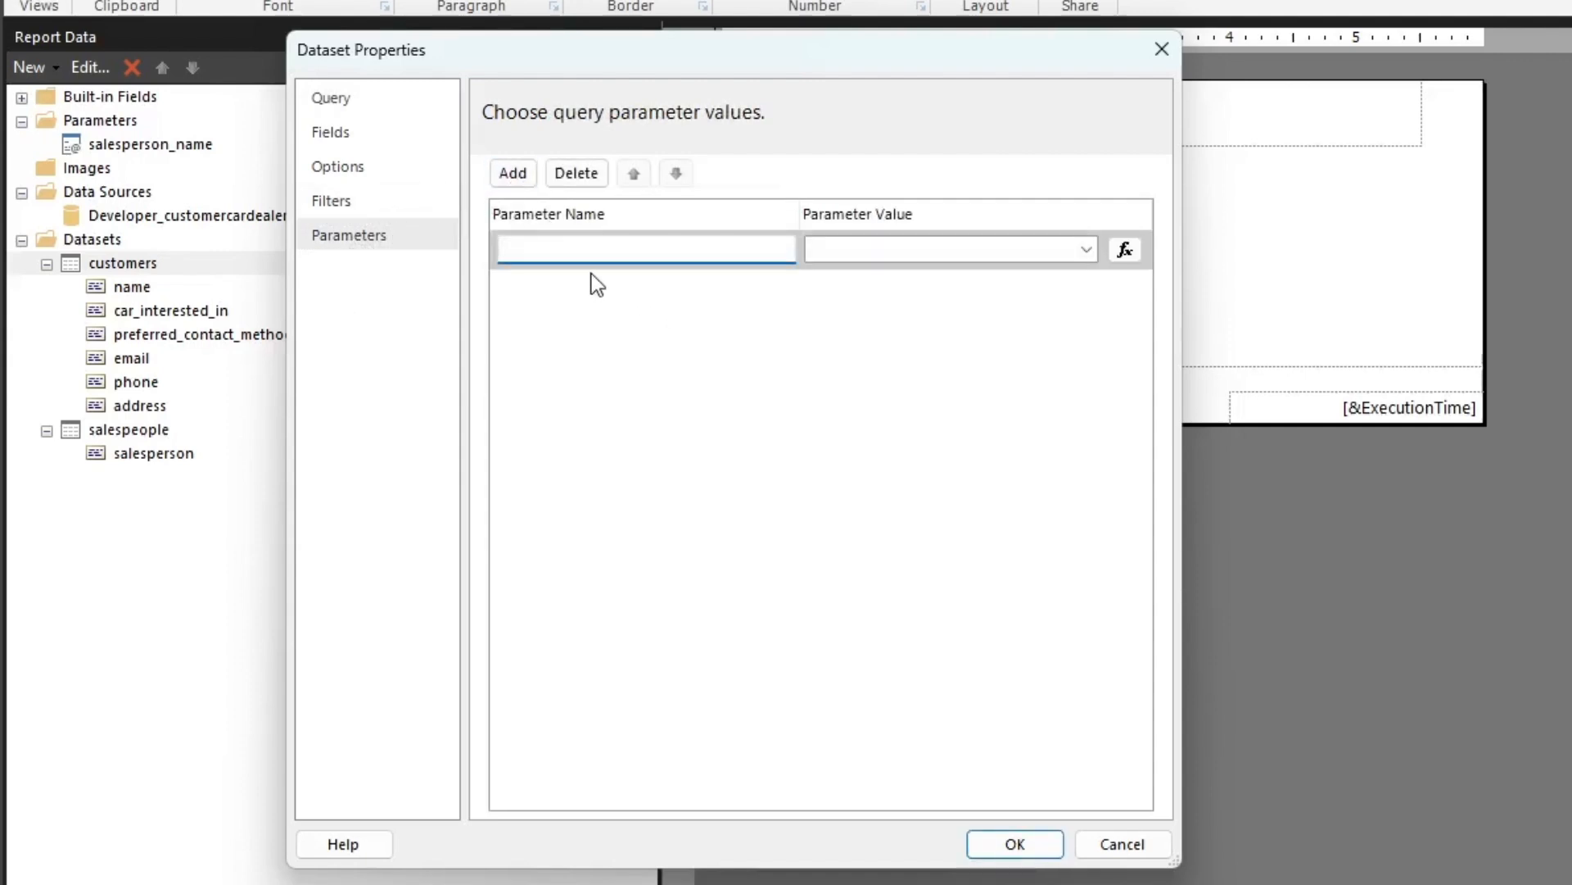
{"action": "type", "text": "salesperson"}
{"action": "left_click", "coordinate": [1087, 249]}
{"action": "left_click", "coordinate": [995, 274]}
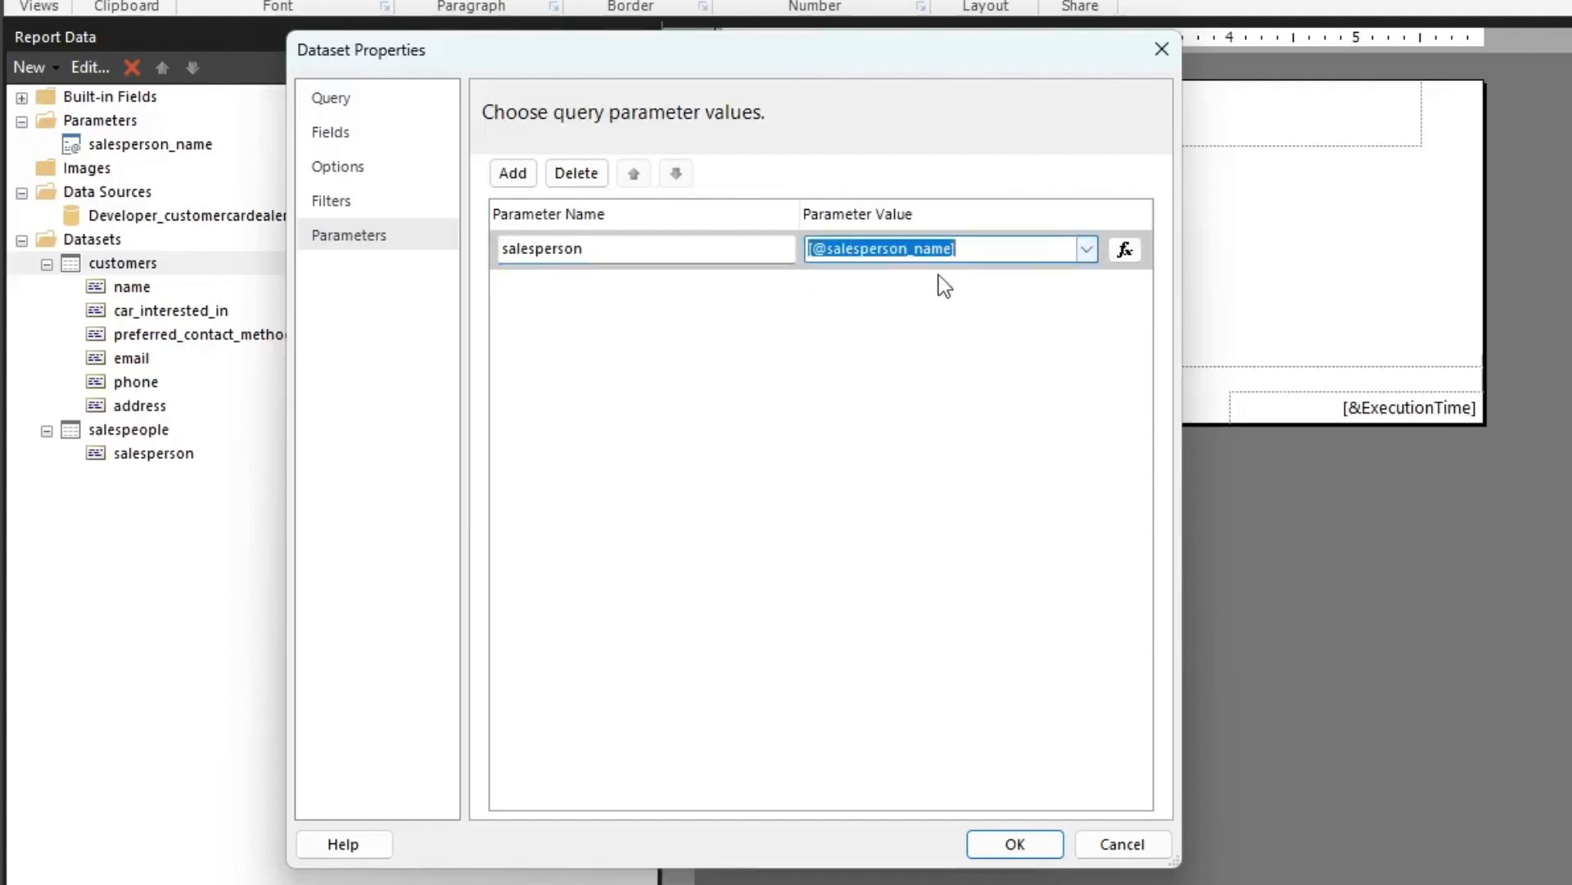
{"action": "left_click", "coordinate": [639, 246]}
{"action": "left_click_drag", "start_coordinate": [642, 246], "coordinate": [481, 238]}
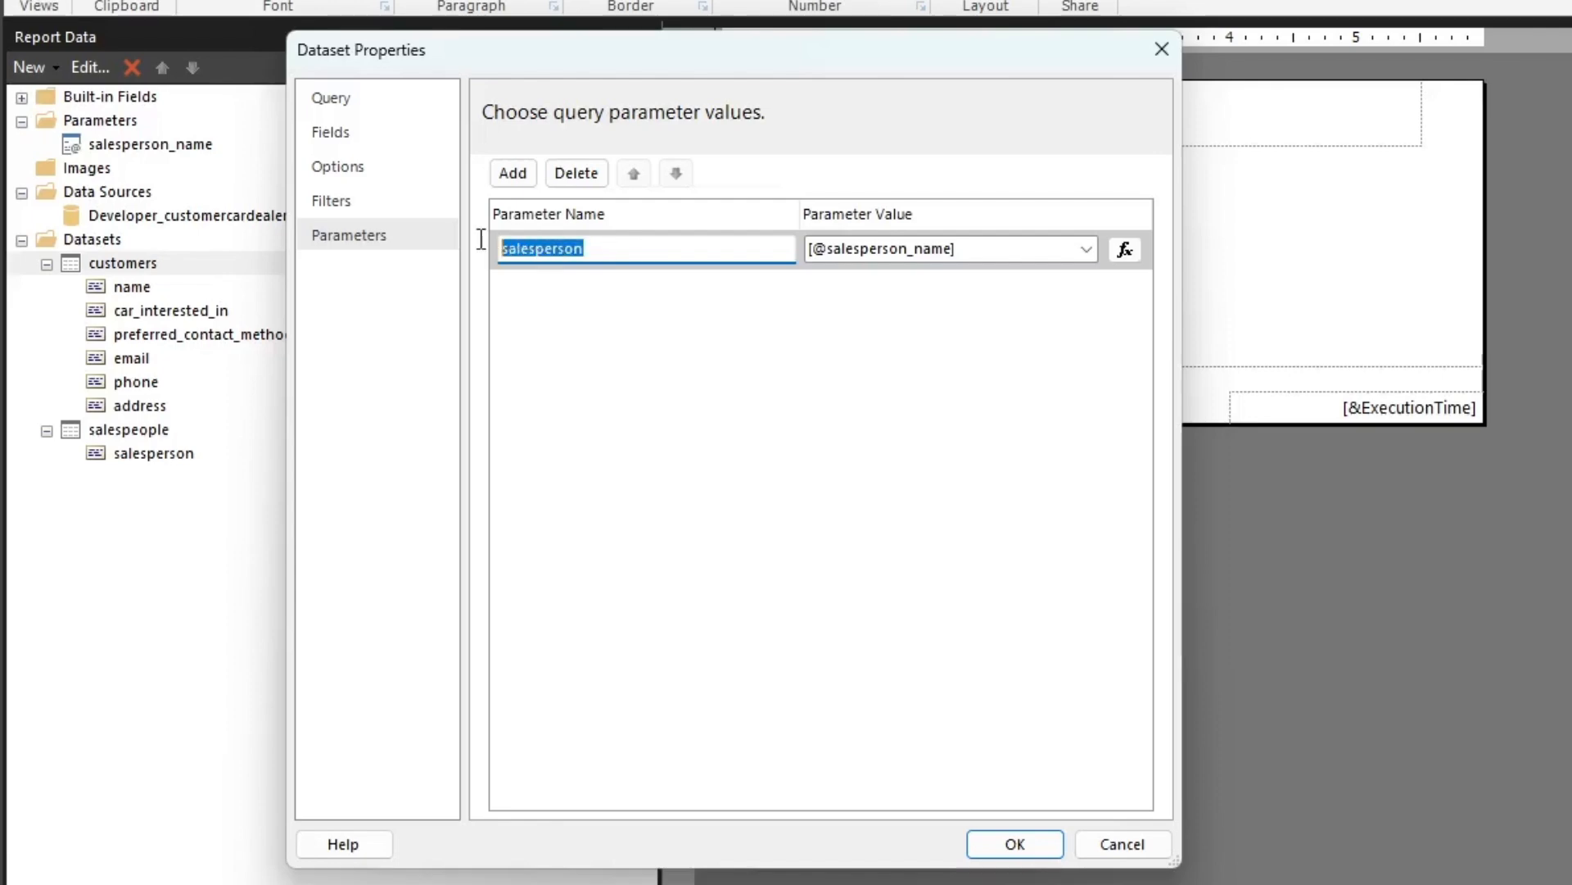
{"action": "left_click", "coordinate": [345, 103]}
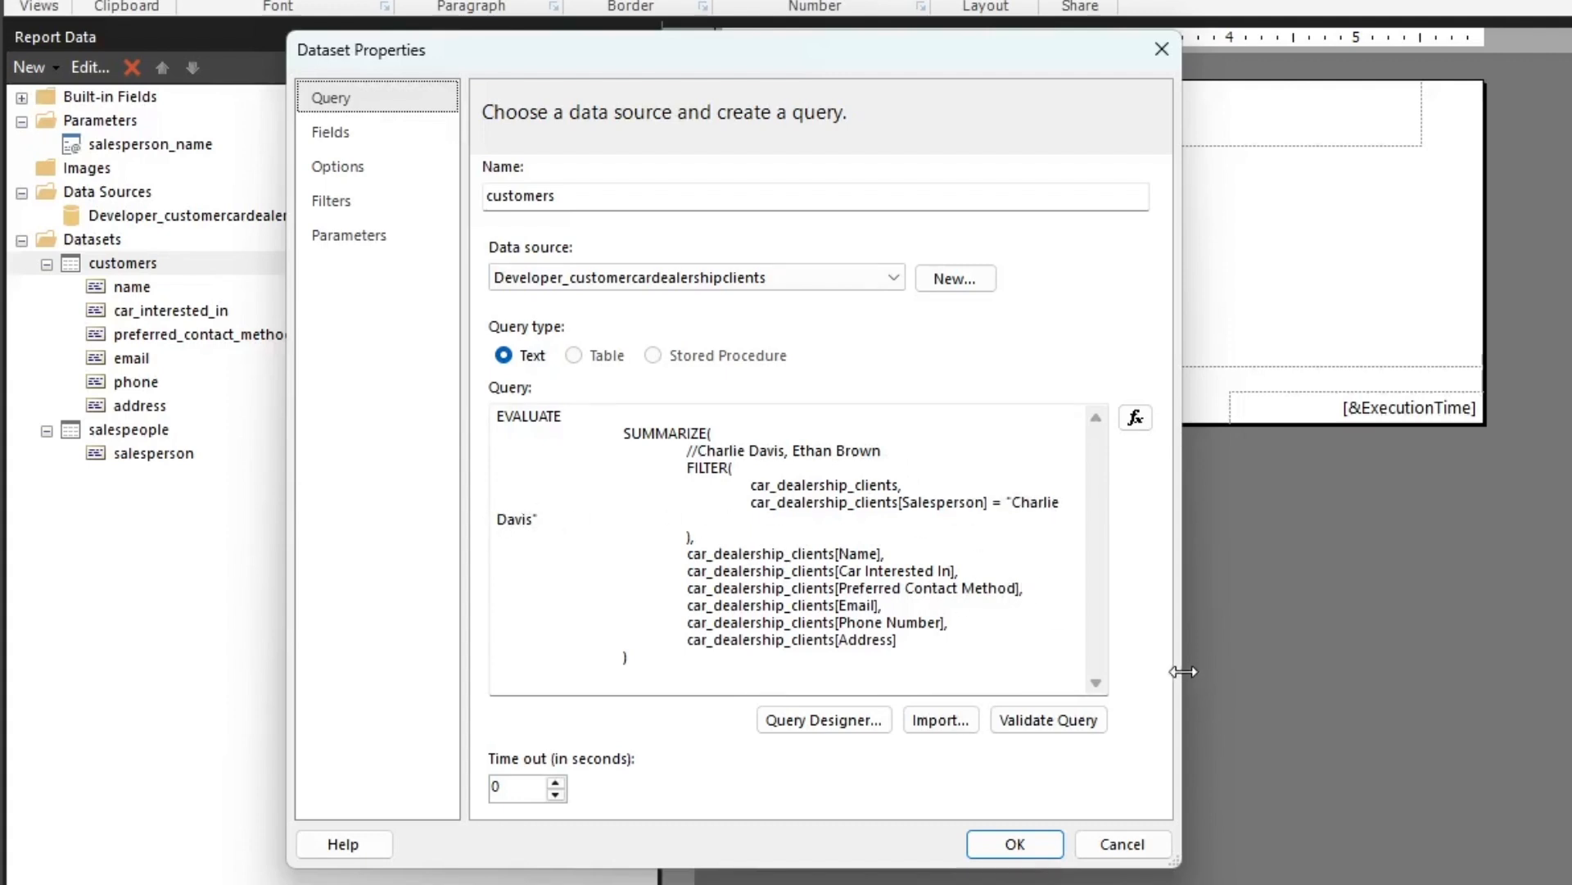
{"action": "left_click_drag", "start_coordinate": [1181, 663], "coordinate": [1508, 658]}
{"action": "left_click_drag", "start_coordinate": [1113, 502], "coordinate": [1018, 508]}
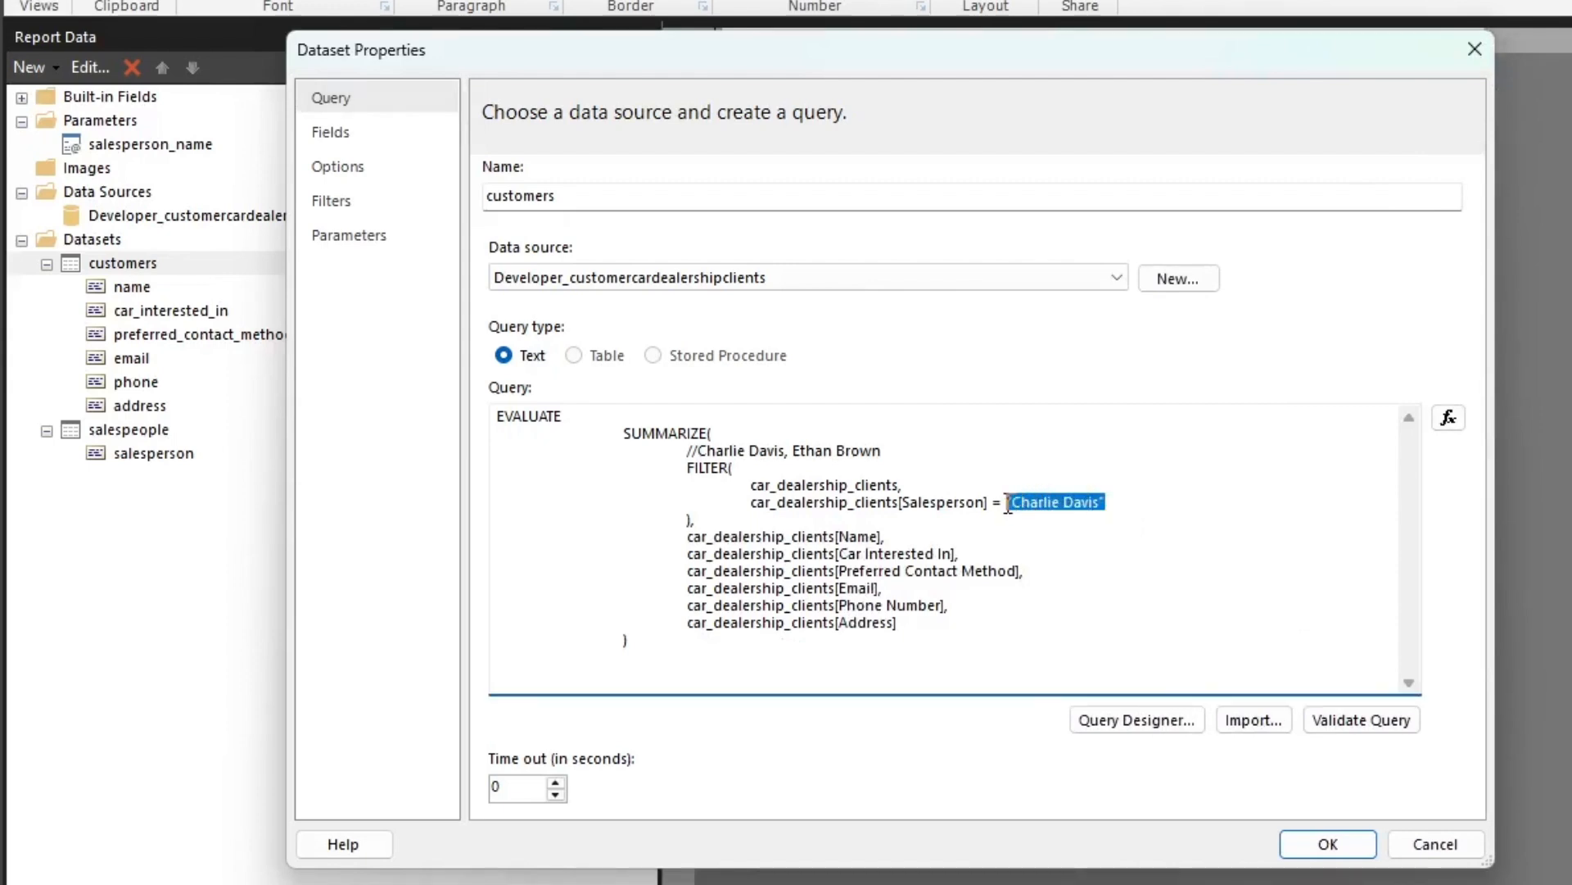
{"action": "key", "text": "BackSpace"}
{"action": "type", "text": "@"}
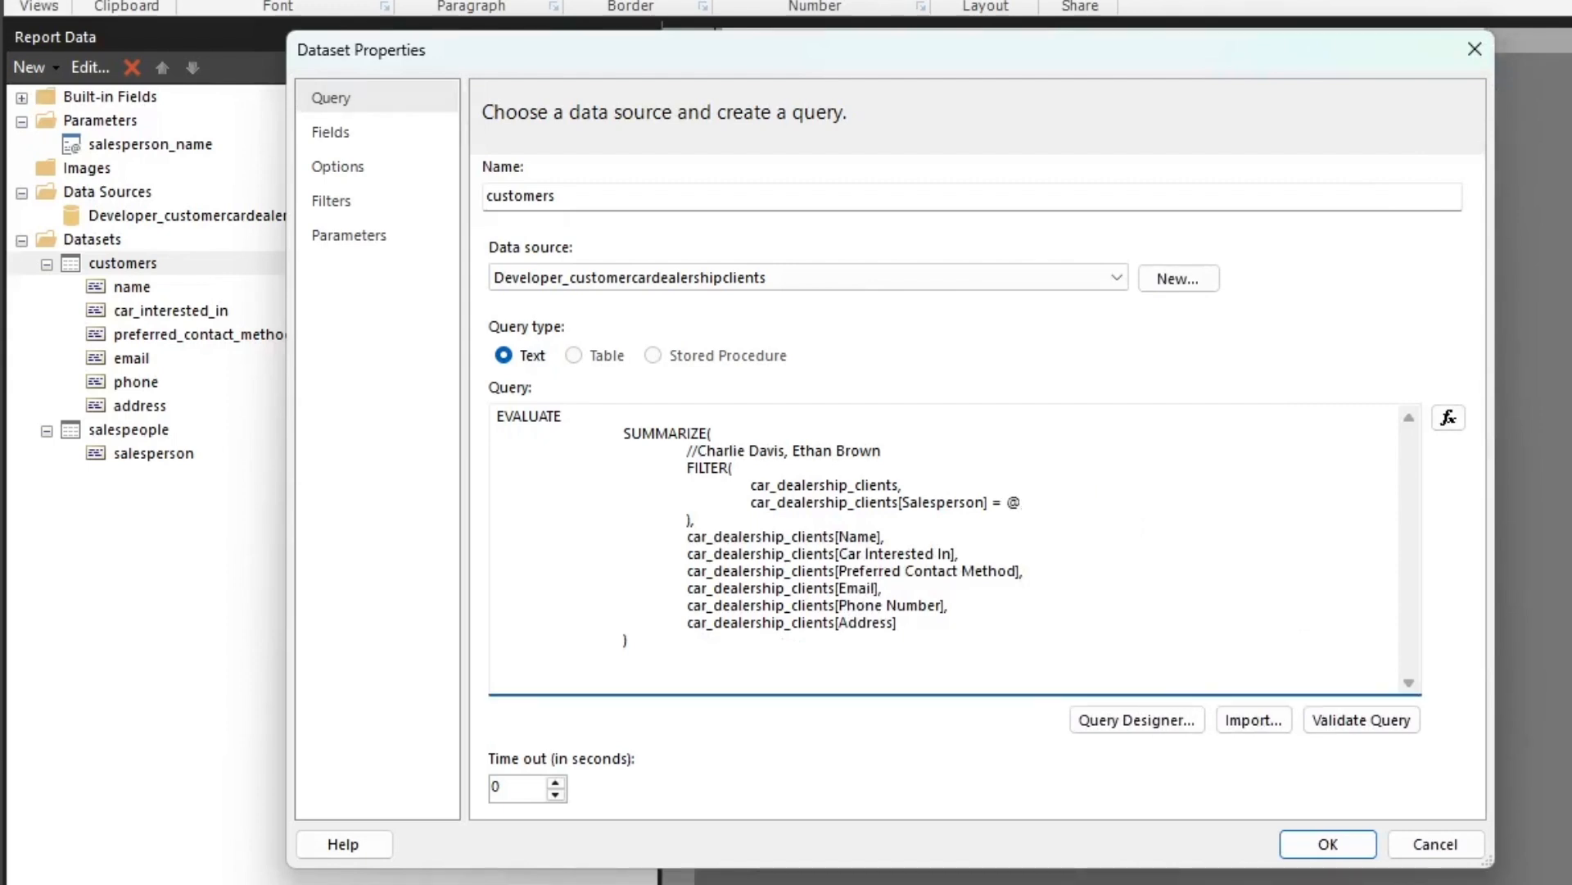
{"action": "type", "text": "salesperson"}
{"action": "left_click", "coordinate": [1366, 720]}
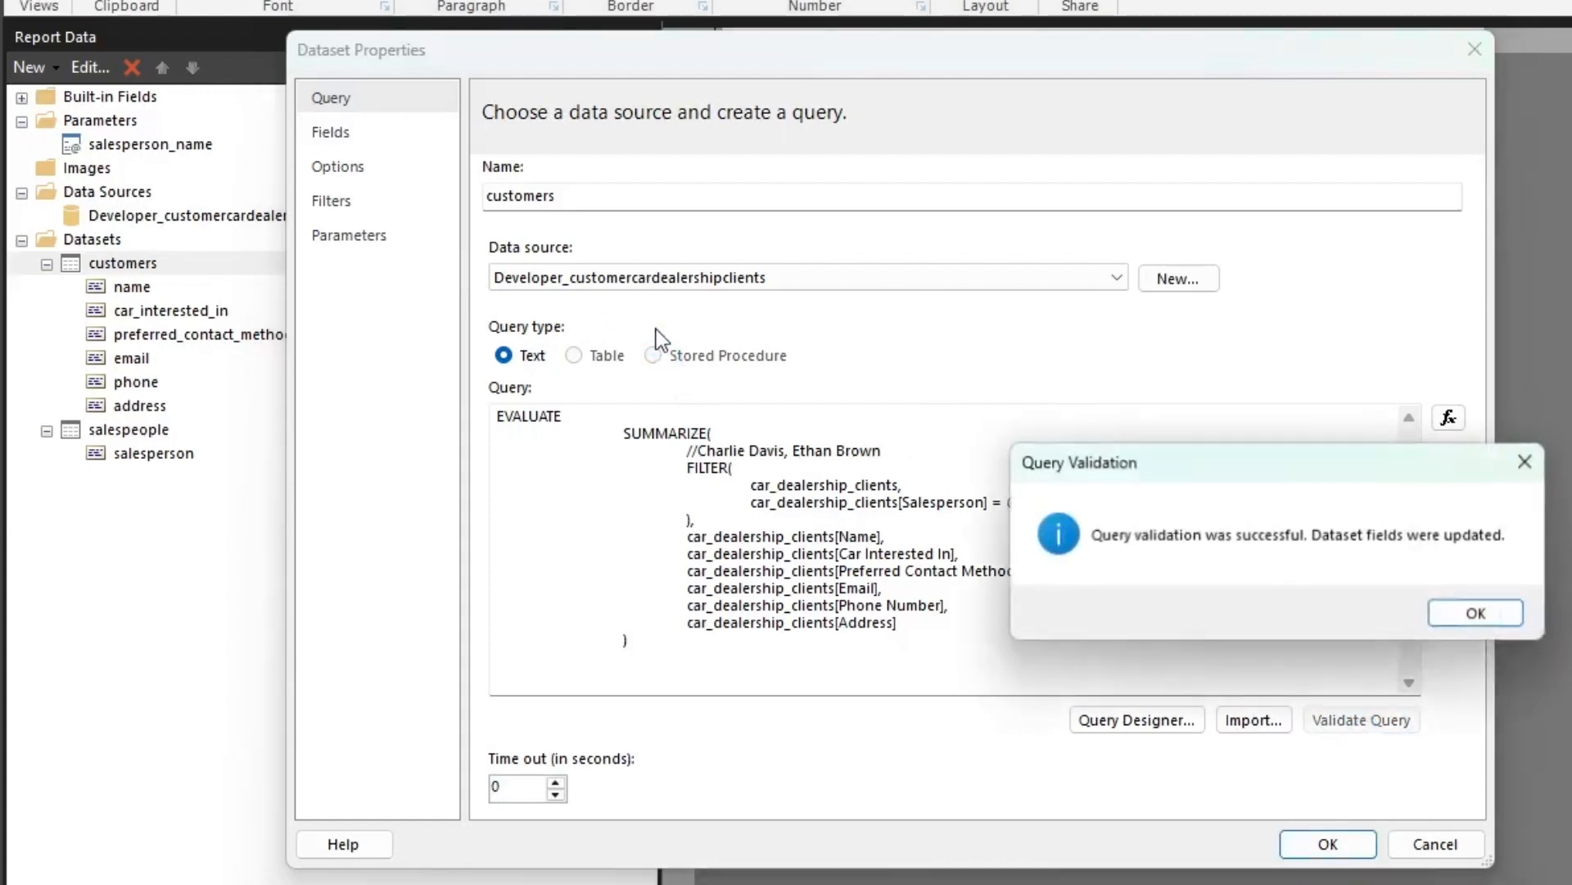
{"action": "left_click_drag", "start_coordinate": [1284, 479], "coordinate": [660, 274]}
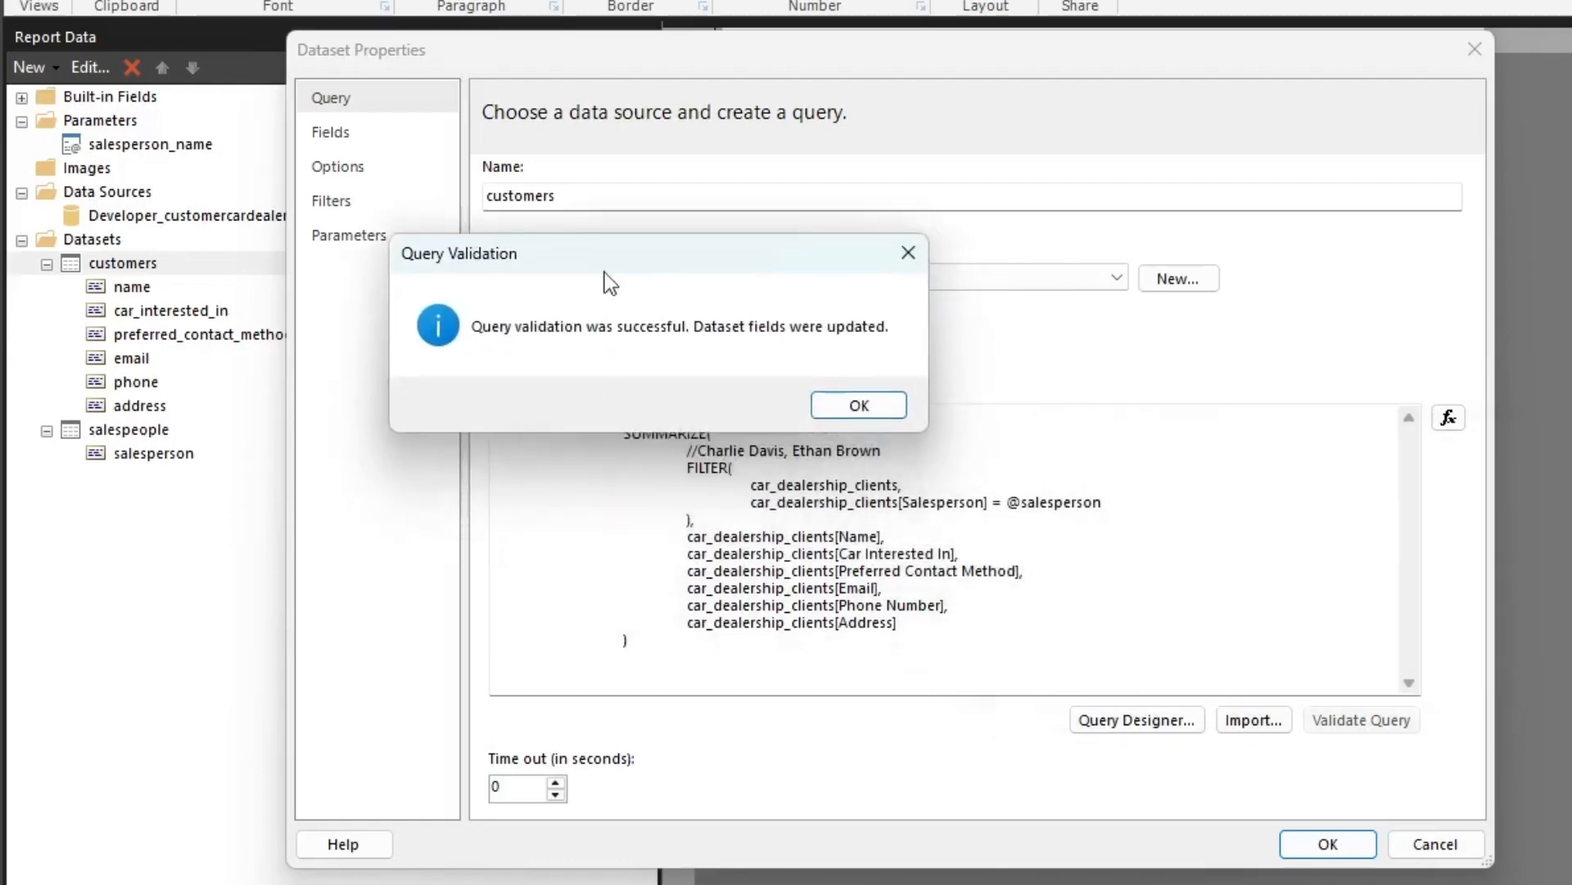
{"action": "left_click", "coordinate": [871, 409]}
Check the customers dataset's parameters, filters, options and fields, and save the dataset changes
{"action": "left_click", "coordinate": [379, 233]}
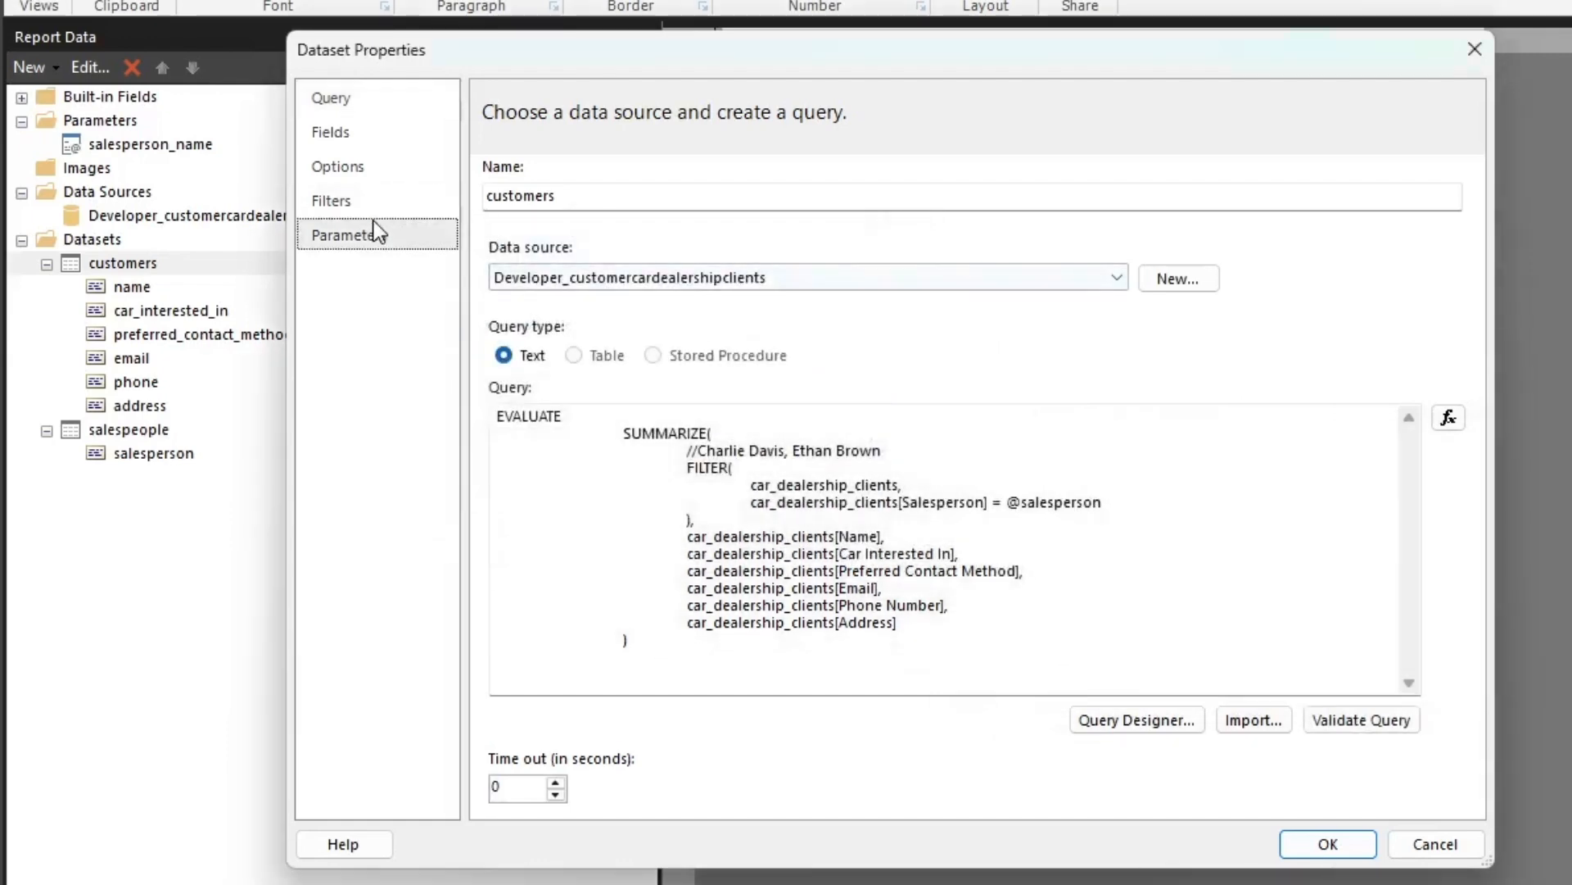
{"action": "left_click", "coordinate": [378, 205]}
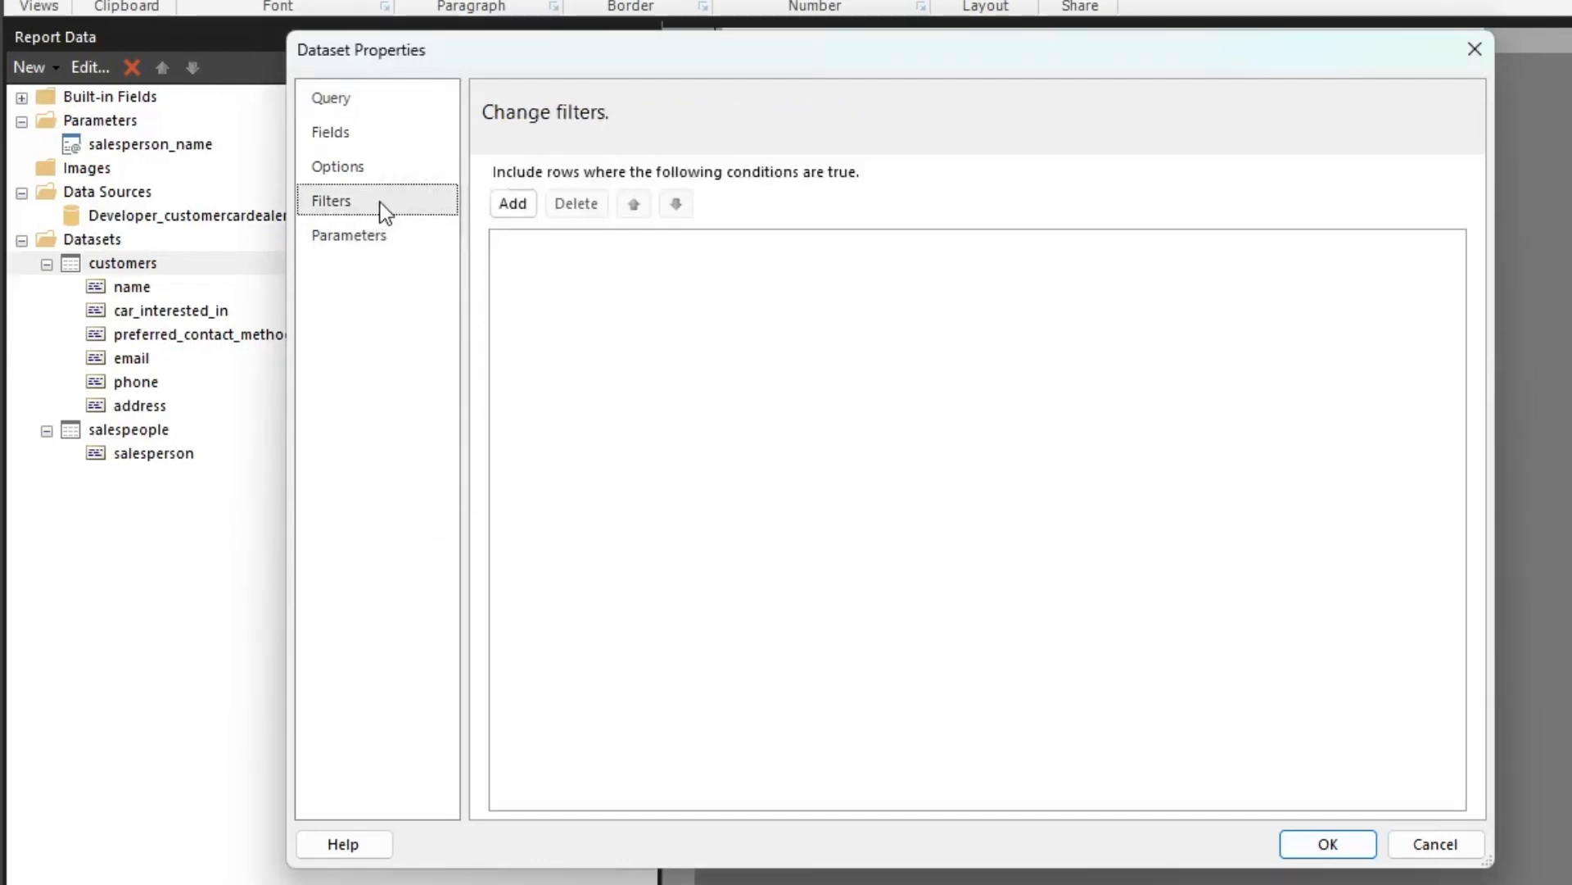
{"action": "left_click", "coordinate": [328, 167]}
{"action": "left_click", "coordinate": [341, 136]}
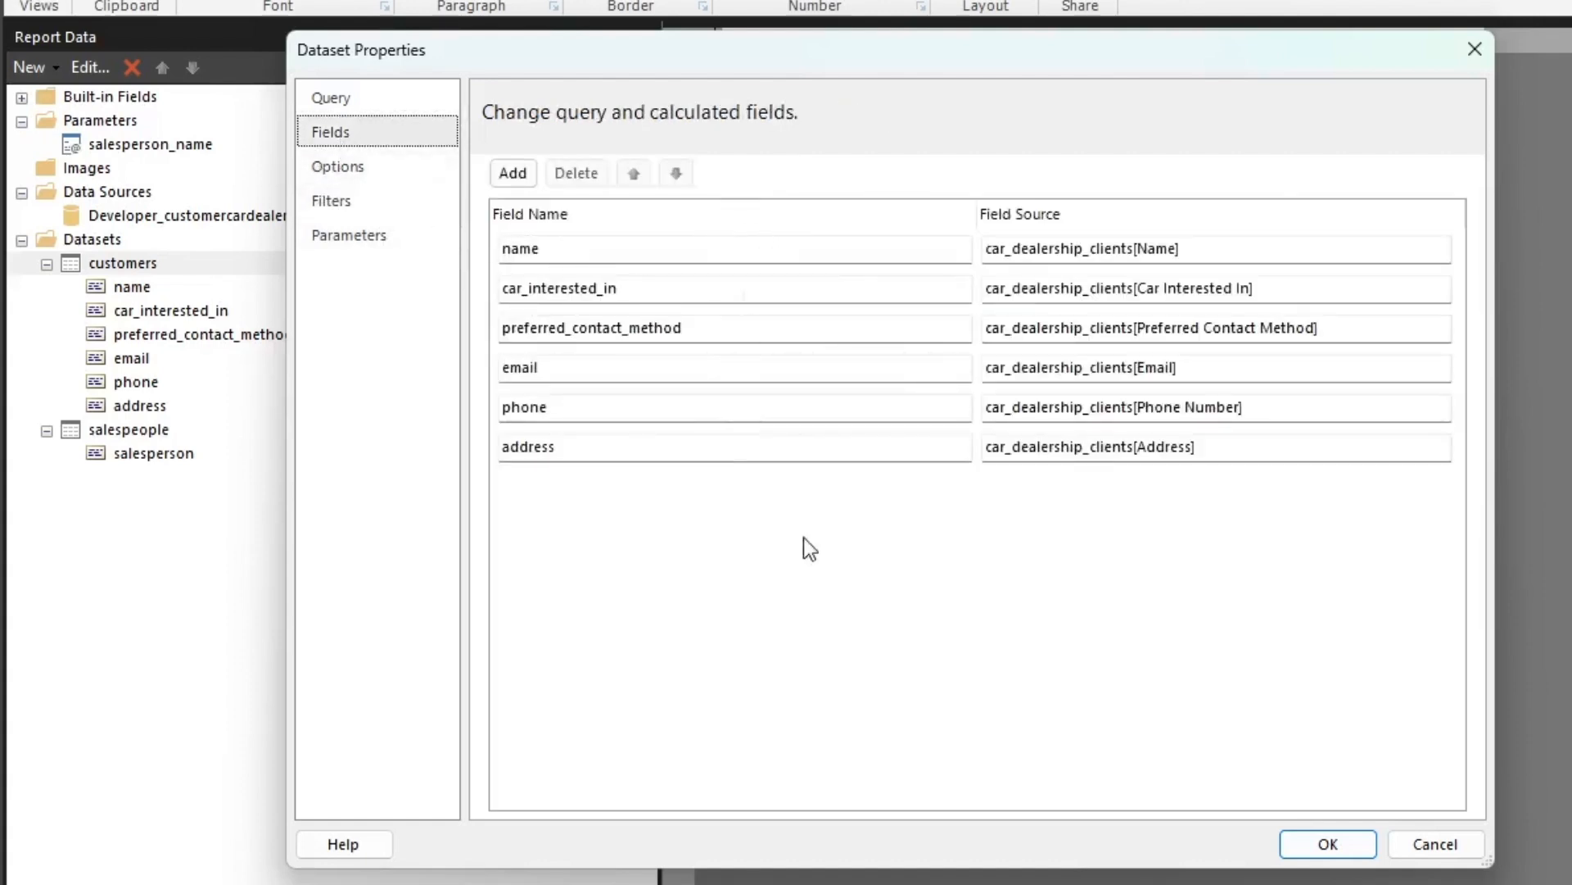
{"action": "left_click", "coordinate": [1344, 855]}
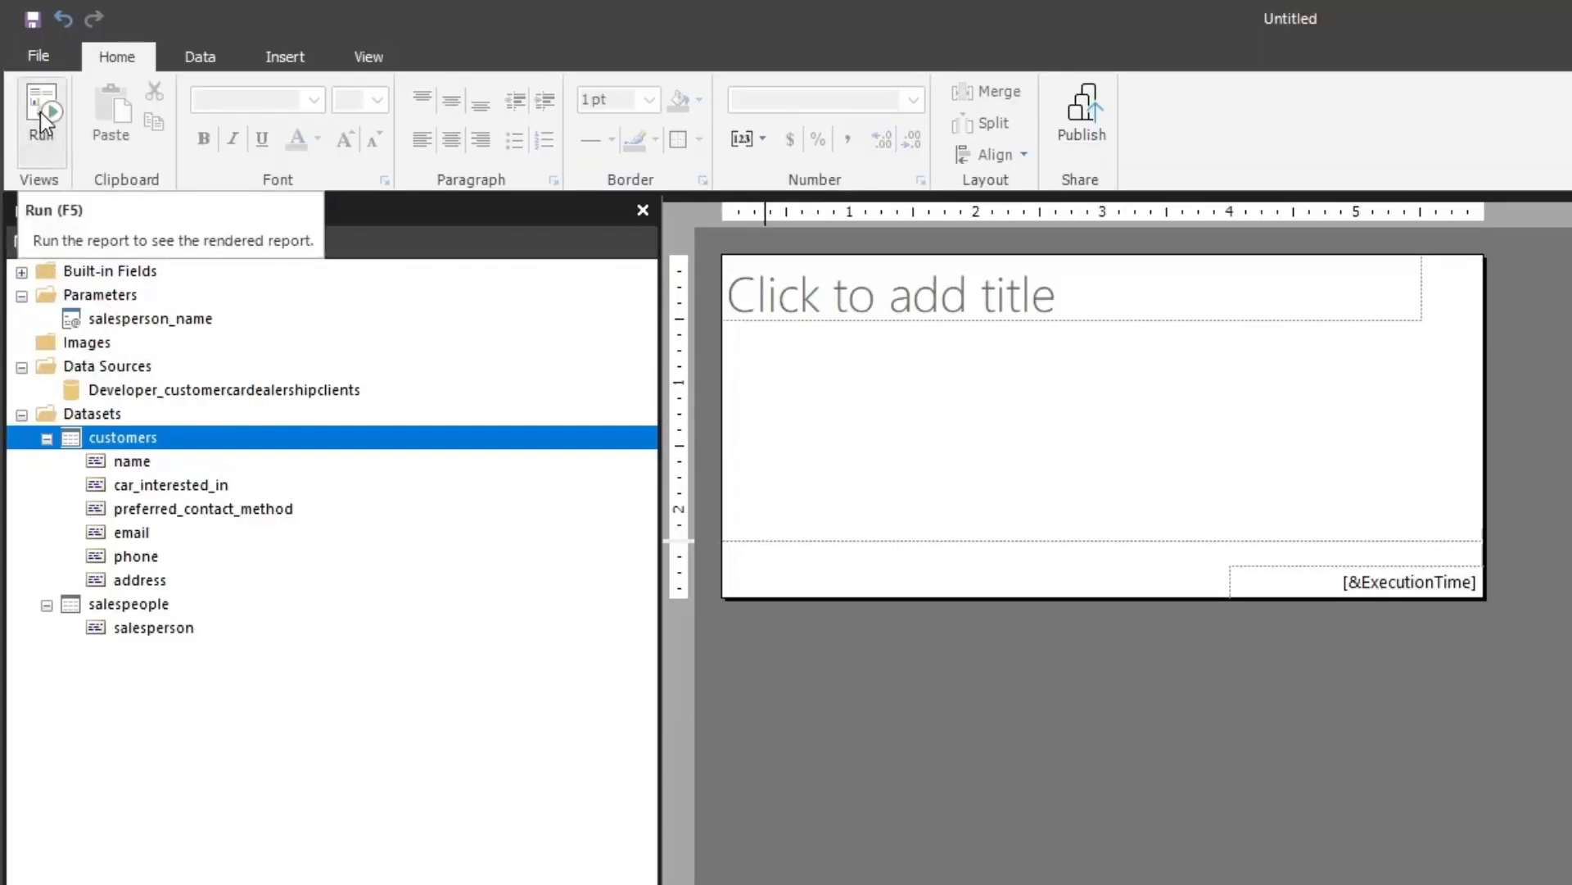
Run the report and try selecting different salespeople for the Salesperson parameter
{"action": "left_click", "coordinate": [41, 111]}
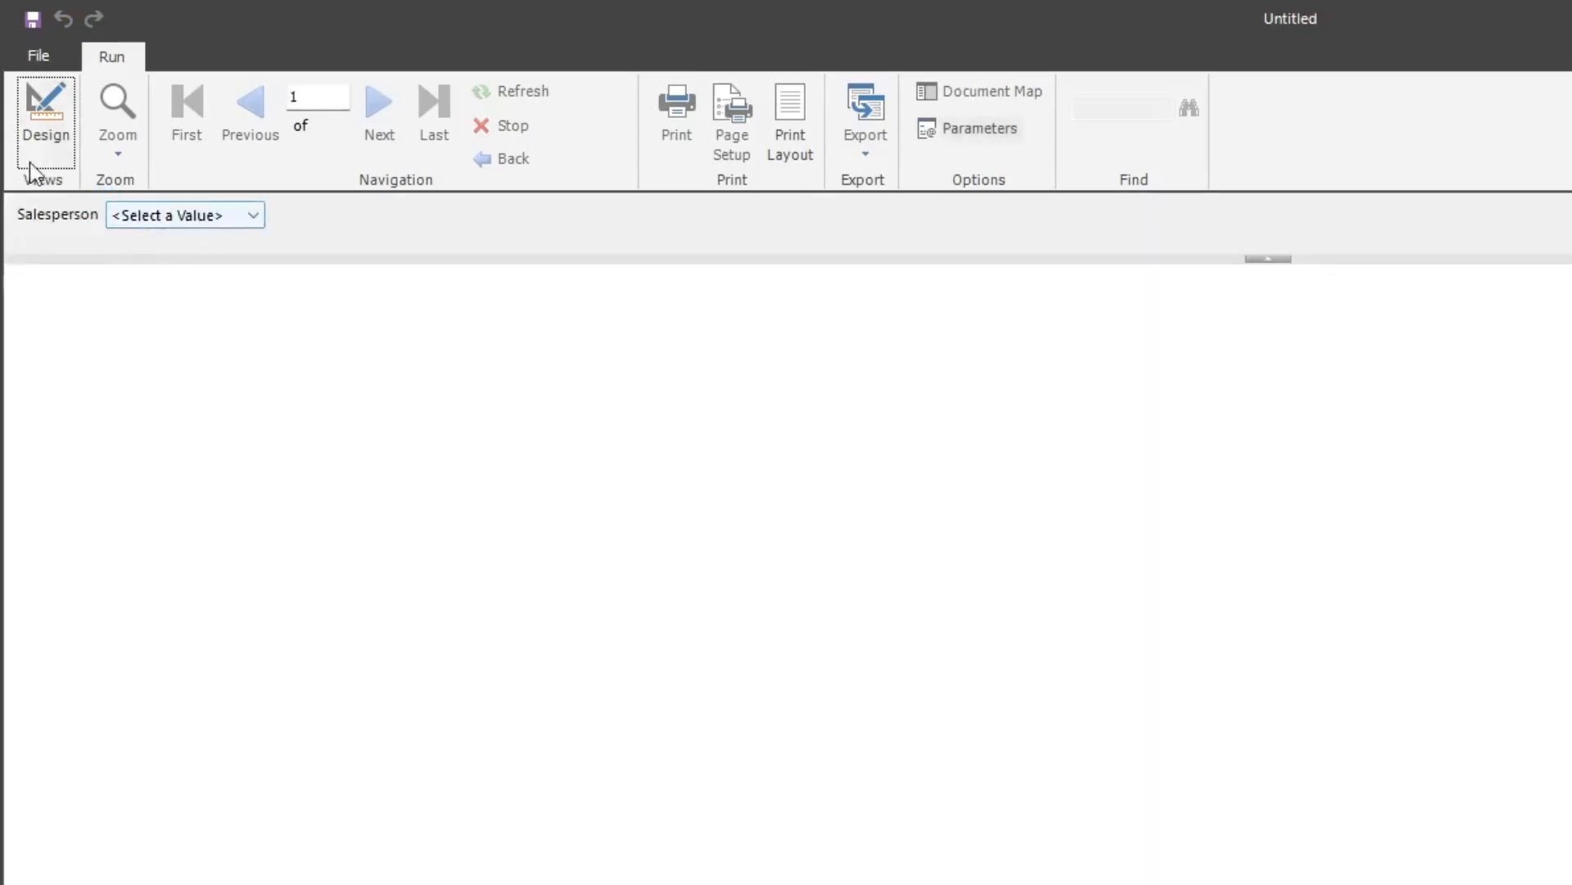
{"action": "left_click", "coordinate": [234, 215]}
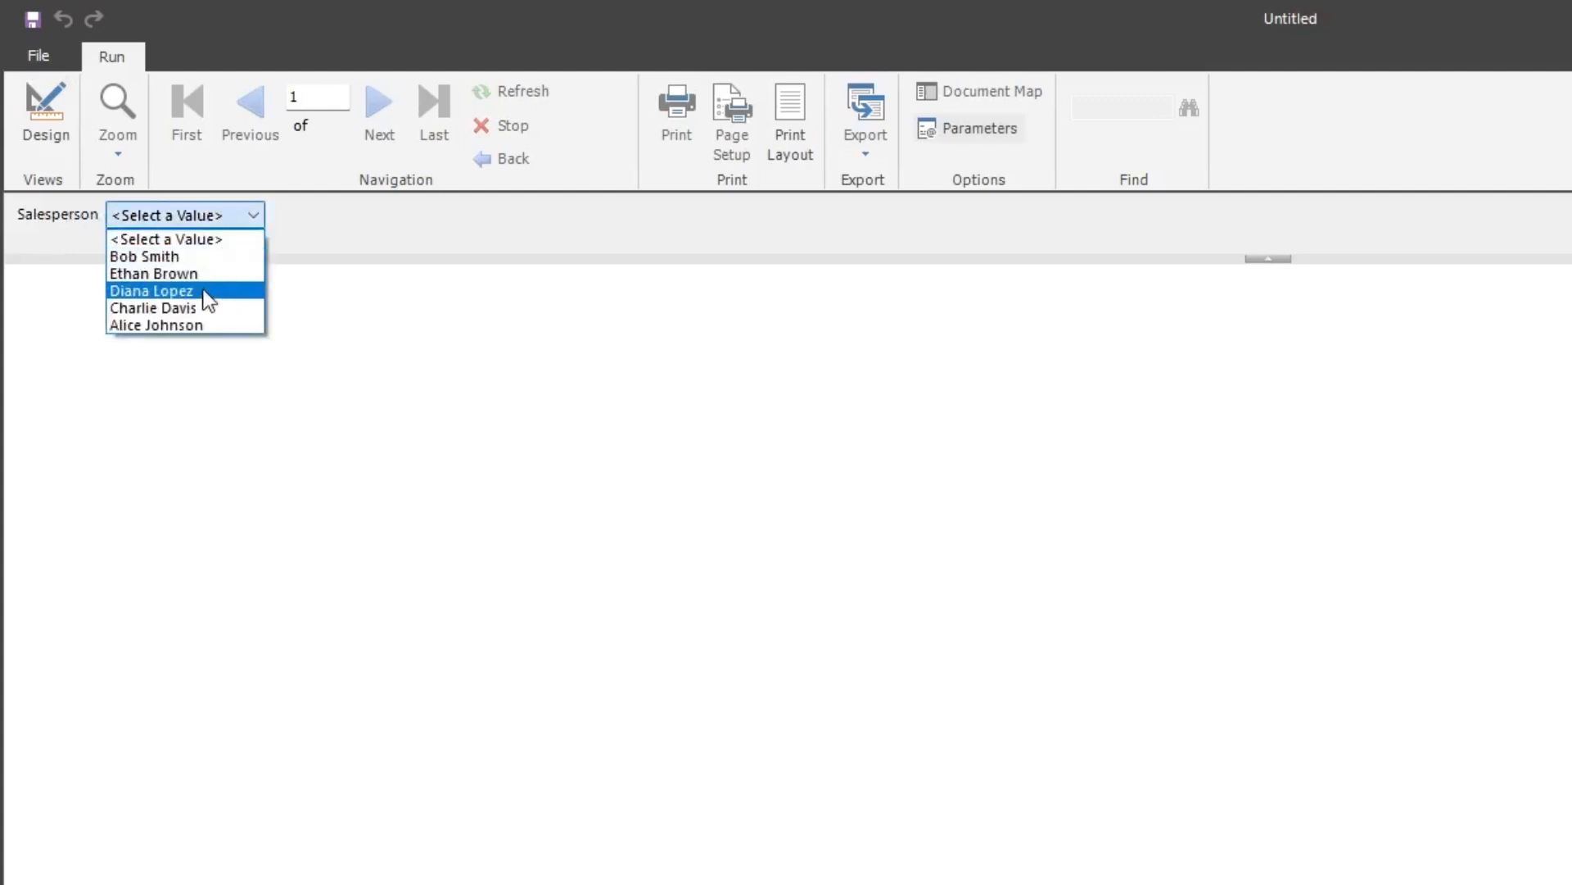
{"action": "left_click", "coordinate": [194, 307]}
{"action": "left_click", "coordinate": [211, 217]}
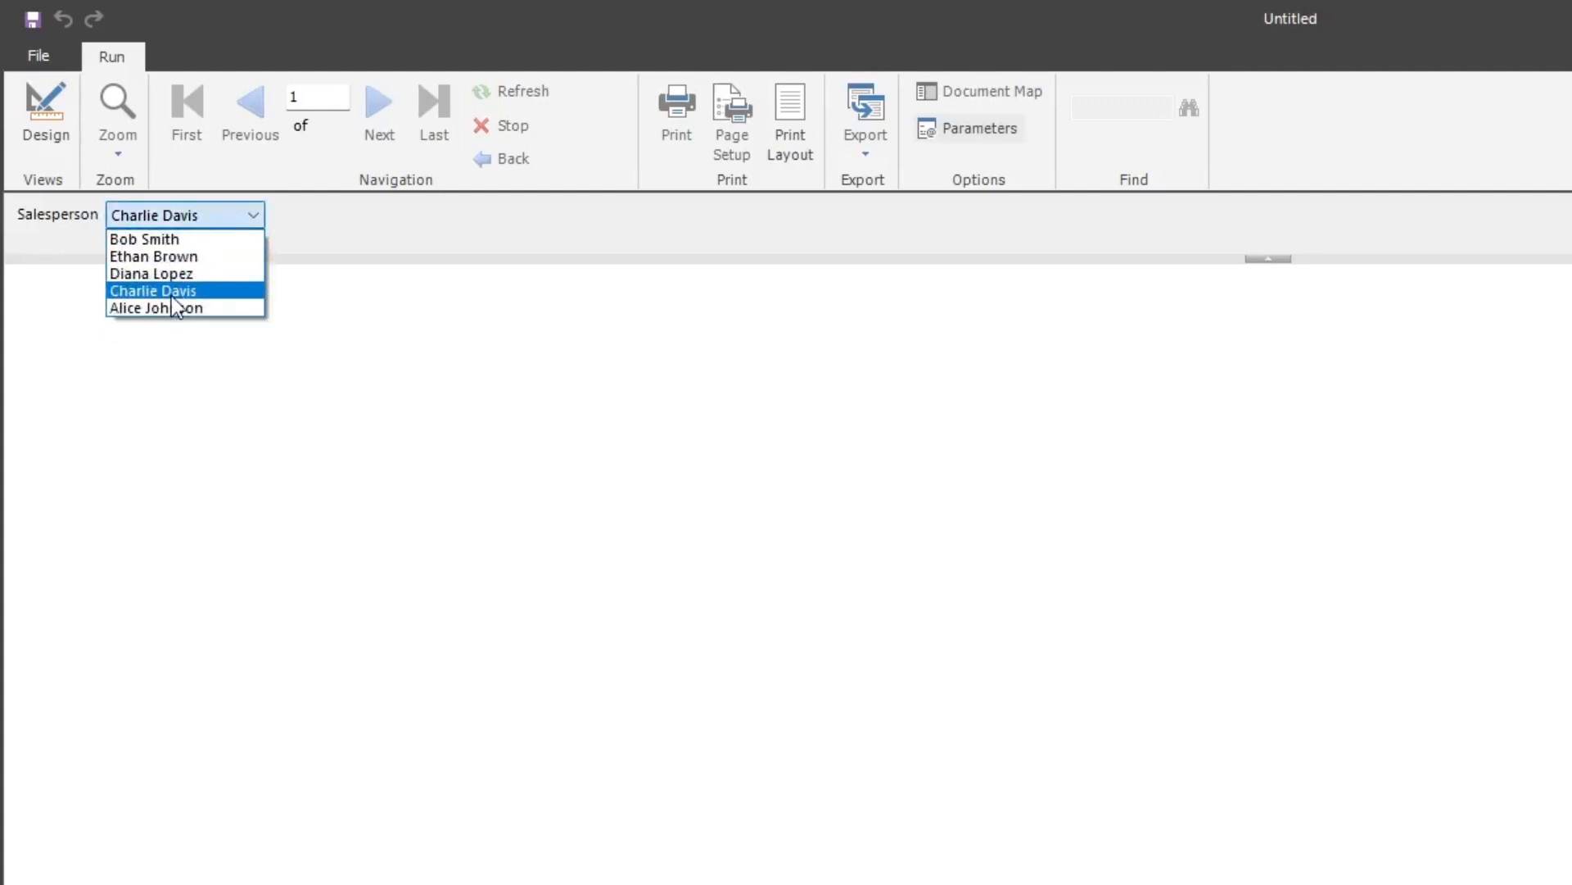
{"action": "left_click", "coordinate": [175, 308]}
{"action": "left_click", "coordinate": [189, 218]}
{"action": "left_click", "coordinate": [189, 258]}
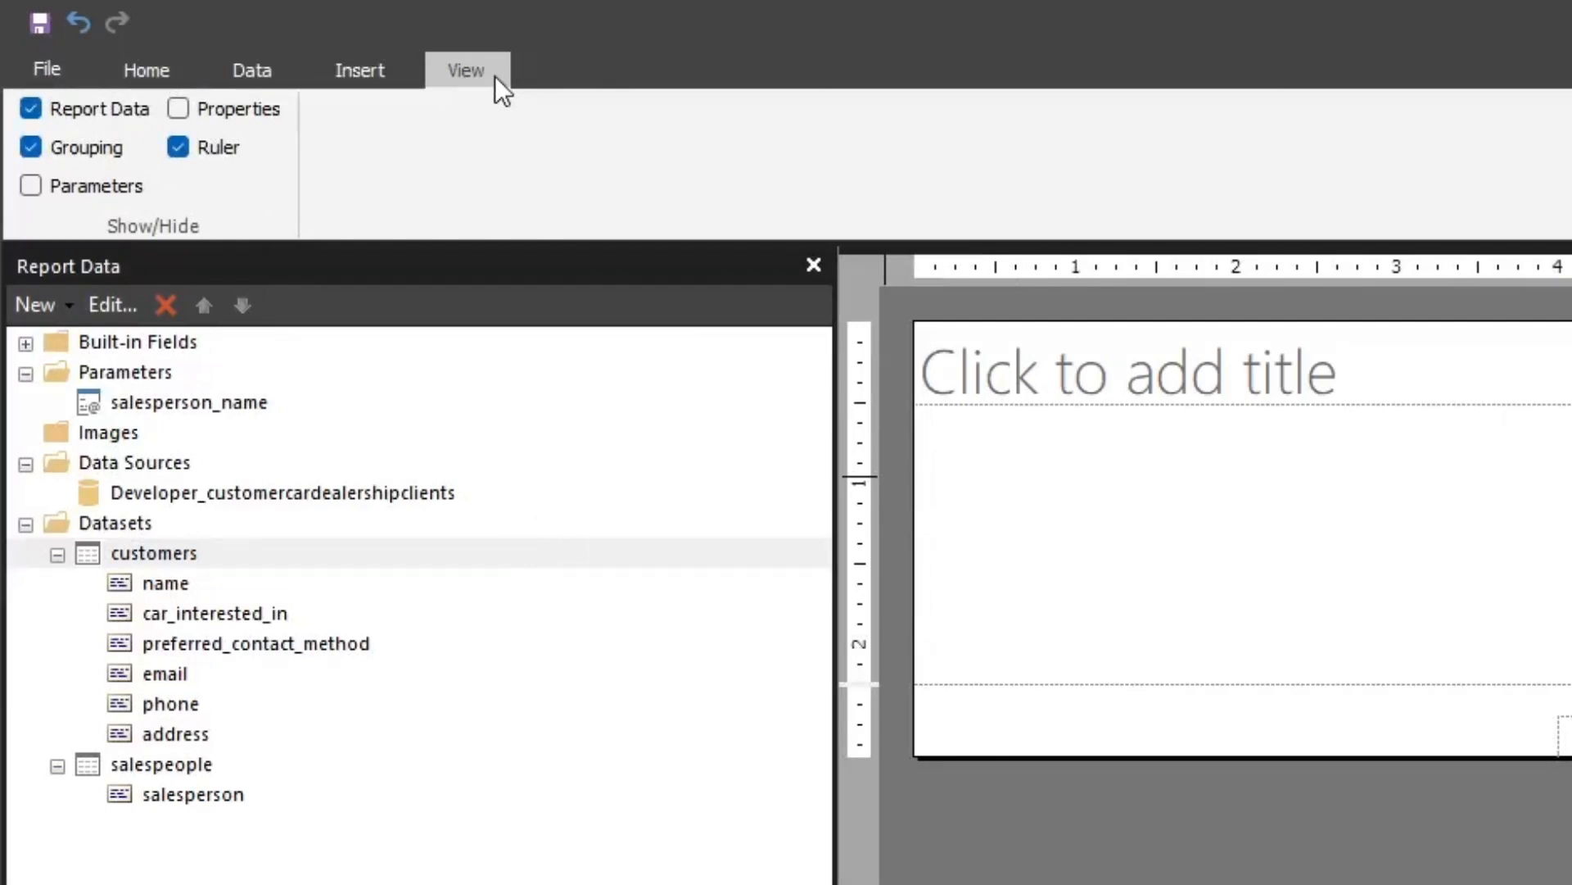
Show the report's properties and set the left and right page margins to 0.5in
{"action": "left_click", "coordinate": [238, 115]}
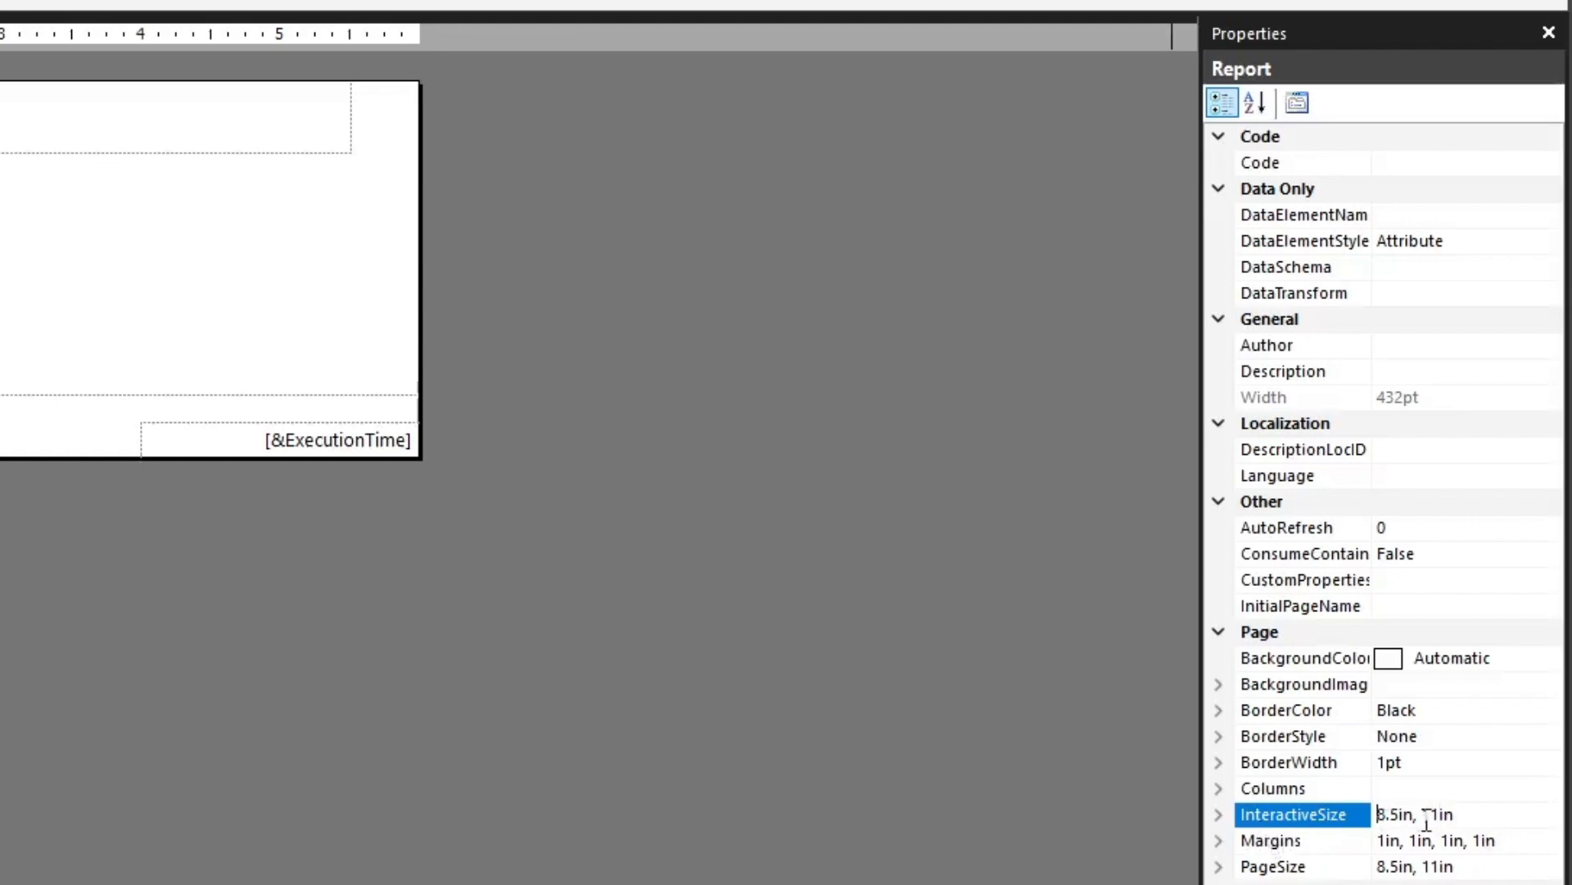
{"action": "left_click", "coordinate": [1394, 844]}
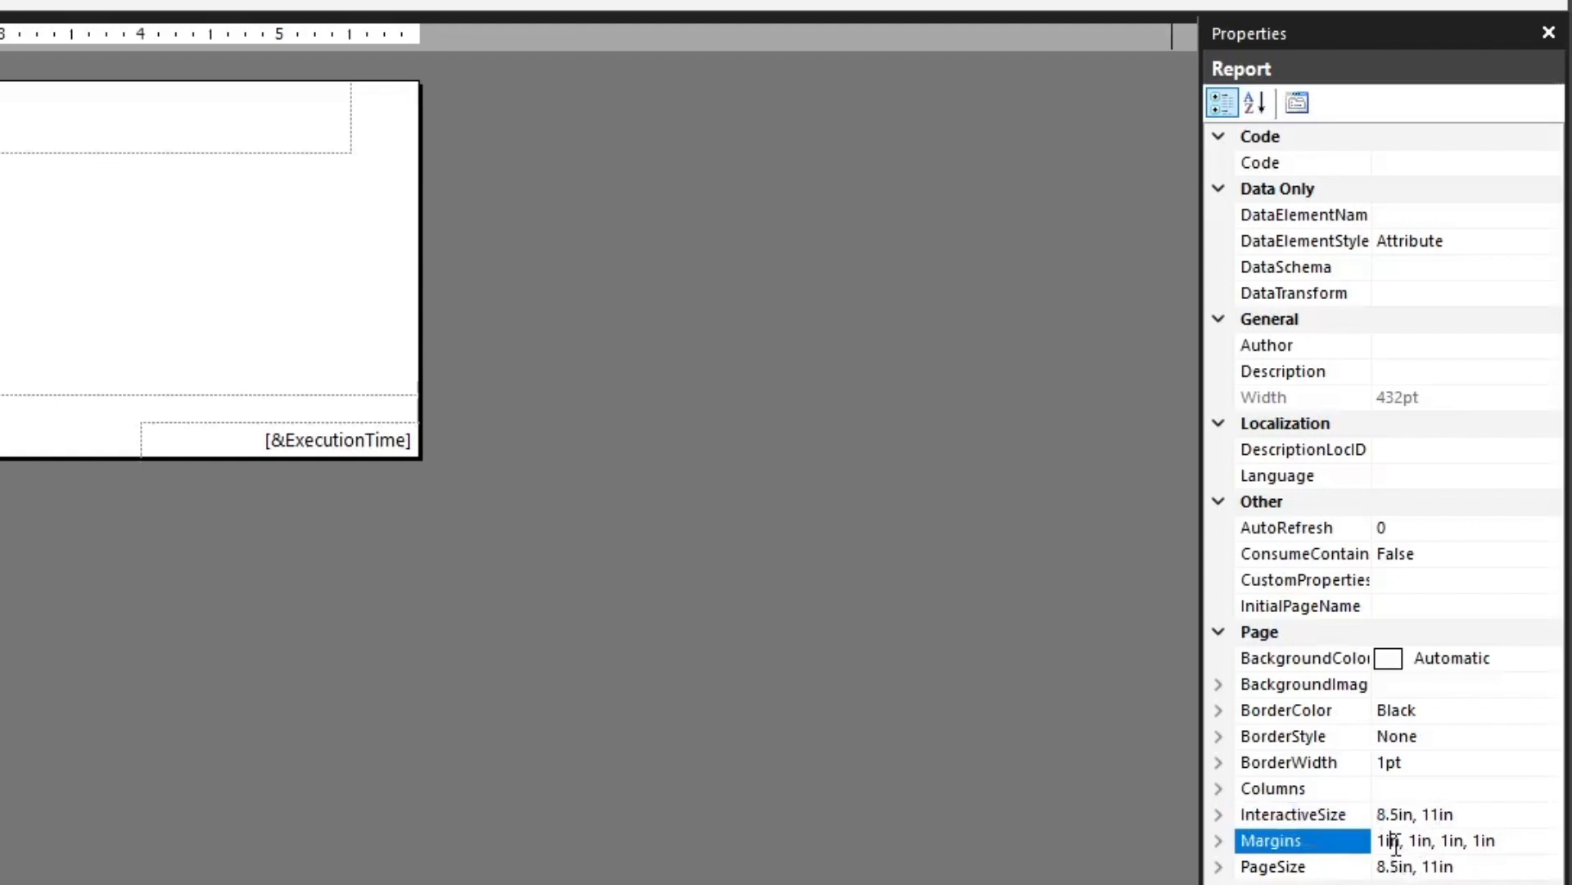
{"action": "left_click", "coordinate": [1219, 841]}
{"action": "left_click", "coordinate": [1368, 867]}
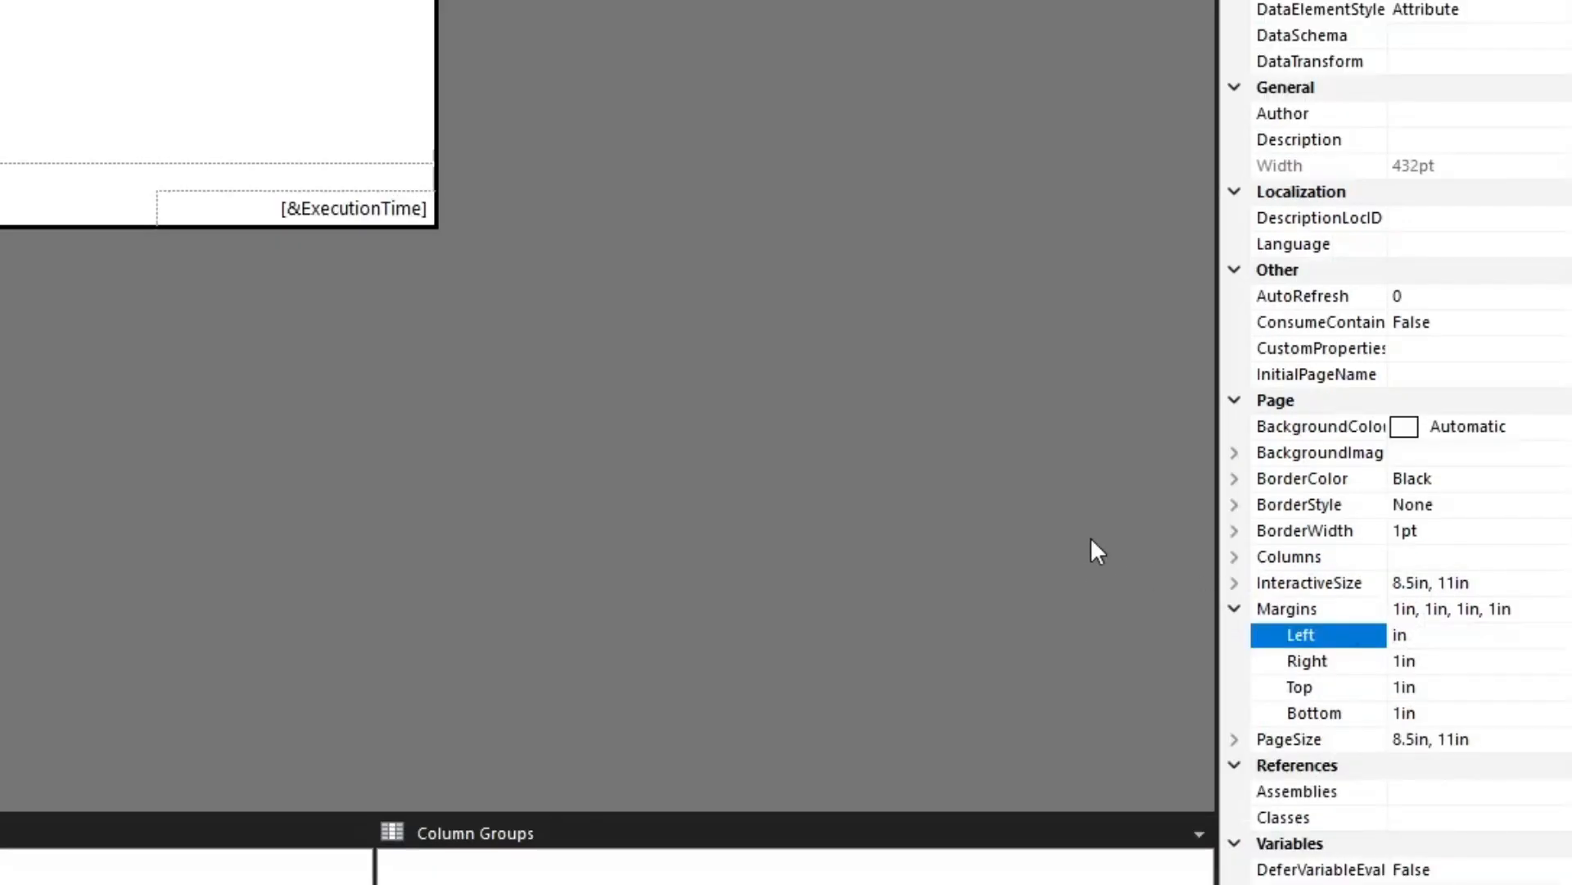
{"action": "type", "text": ".5"}
{"action": "left_click_drag", "start_coordinate": [1464, 635], "coordinate": [1302, 639]}
{"action": "left_click", "coordinate": [1434, 660]}
{"action": "left_click_drag", "start_coordinate": [1436, 660], "coordinate": [1359, 660]}
{"action": "type", "text": ".5in"}
Set the report's top and bottom page margins to .5in
{"action": "left_click", "coordinate": [1343, 688]}
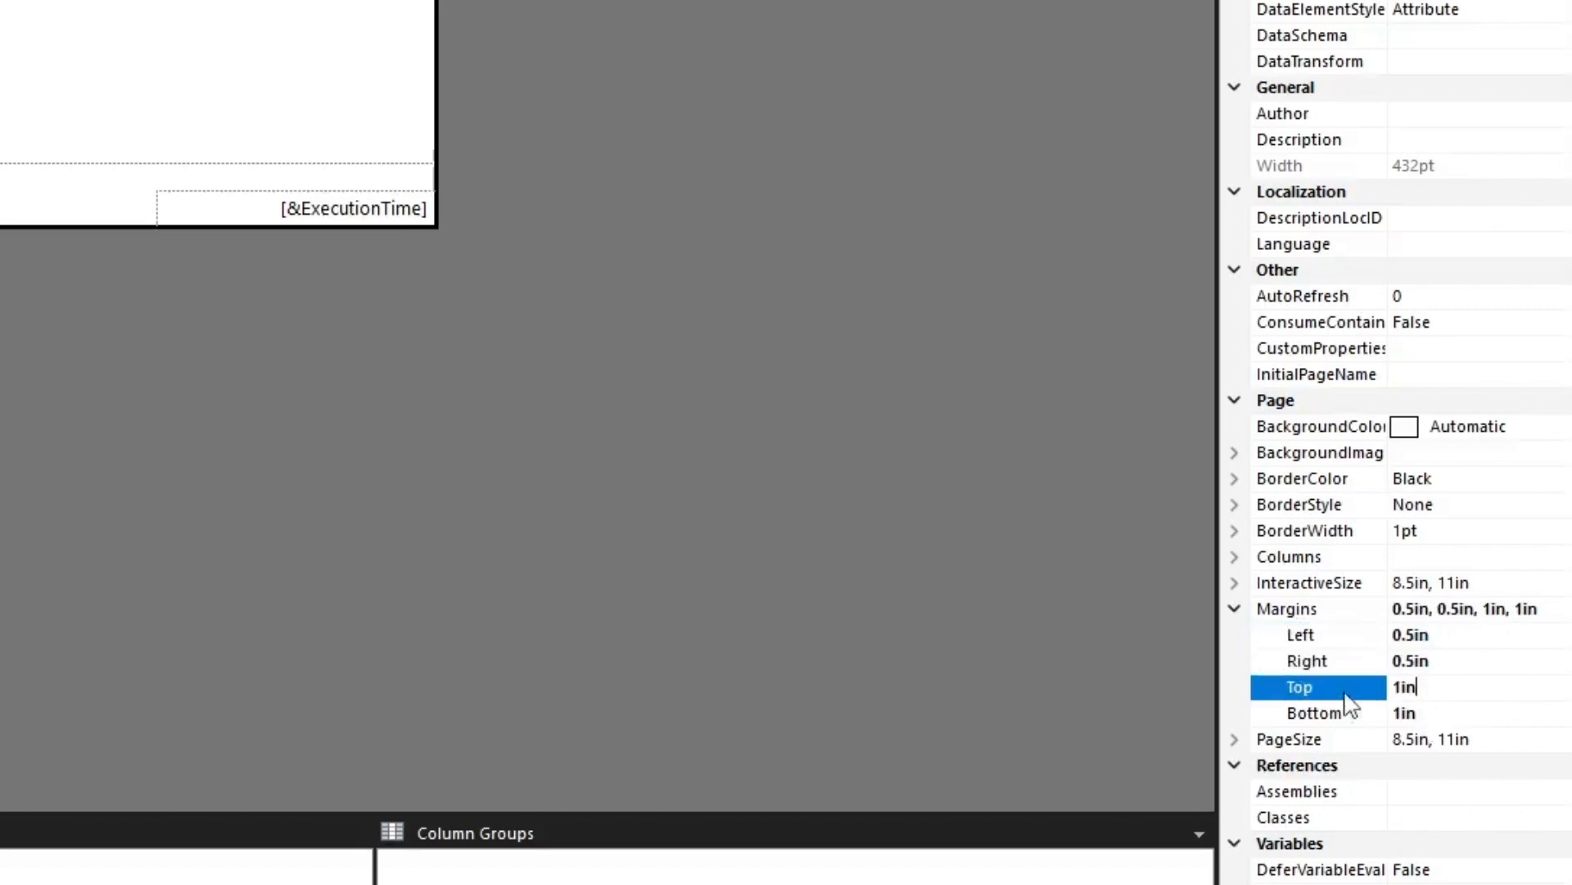
{"action": "left_click", "coordinate": [1441, 688]}
{"action": "type", "text": ".5in"}
{"action": "left_click", "coordinate": [1427, 713]}
{"action": "left_click_drag", "start_coordinate": [1427, 712], "coordinate": [1341, 712]}
{"action": "type", "text": ".5in"}
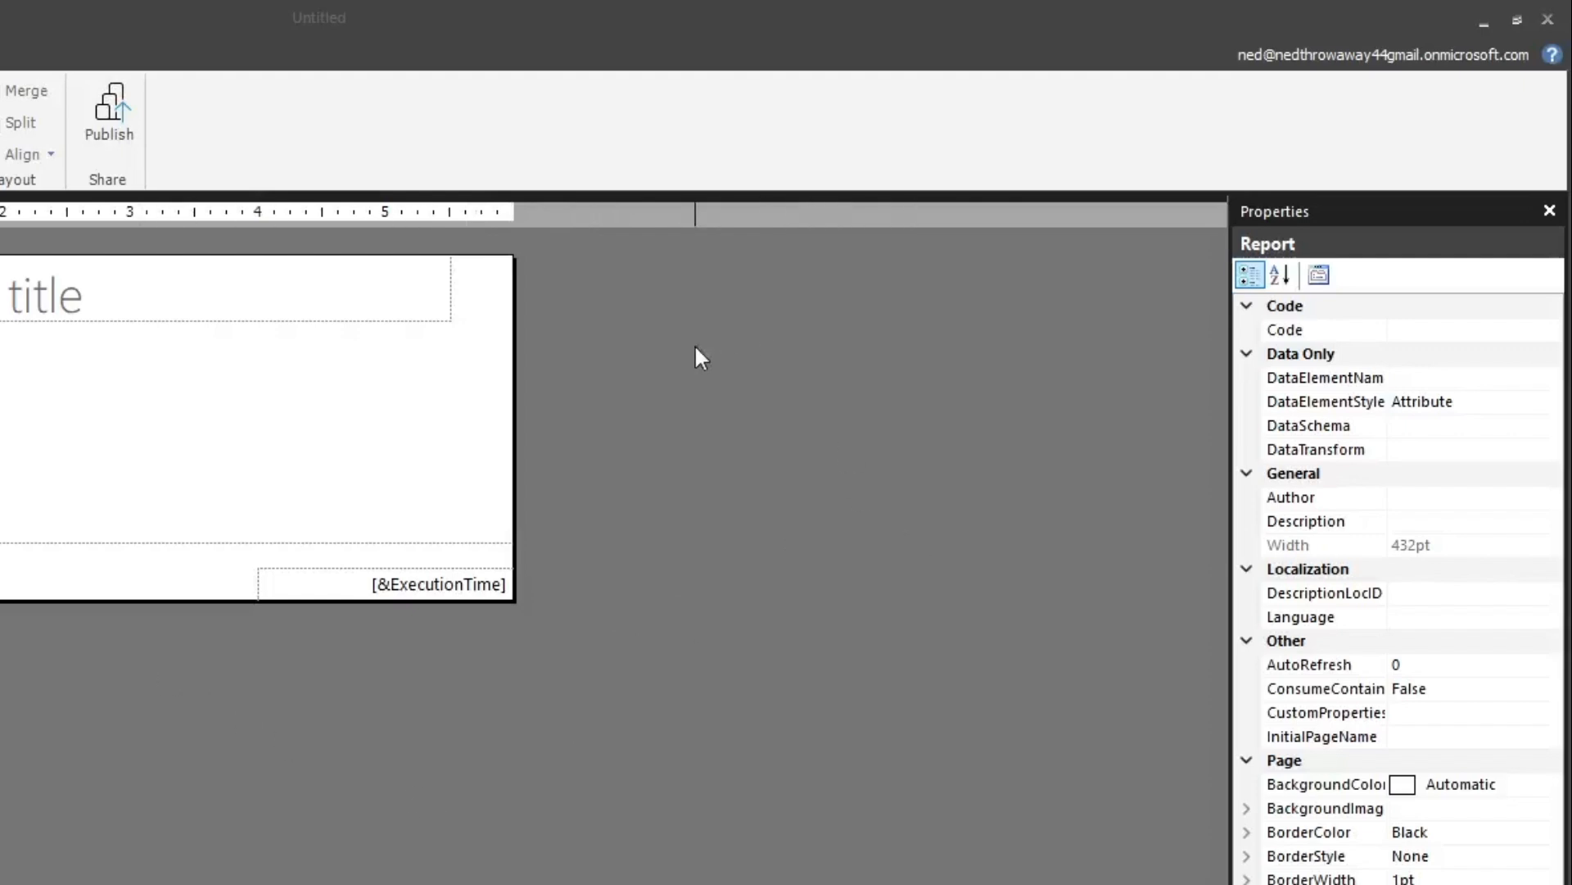
Review the report's page setup, checking its paper size, orientation and margins, and accept the settings
{"action": "right_click", "coordinate": [606, 366]}
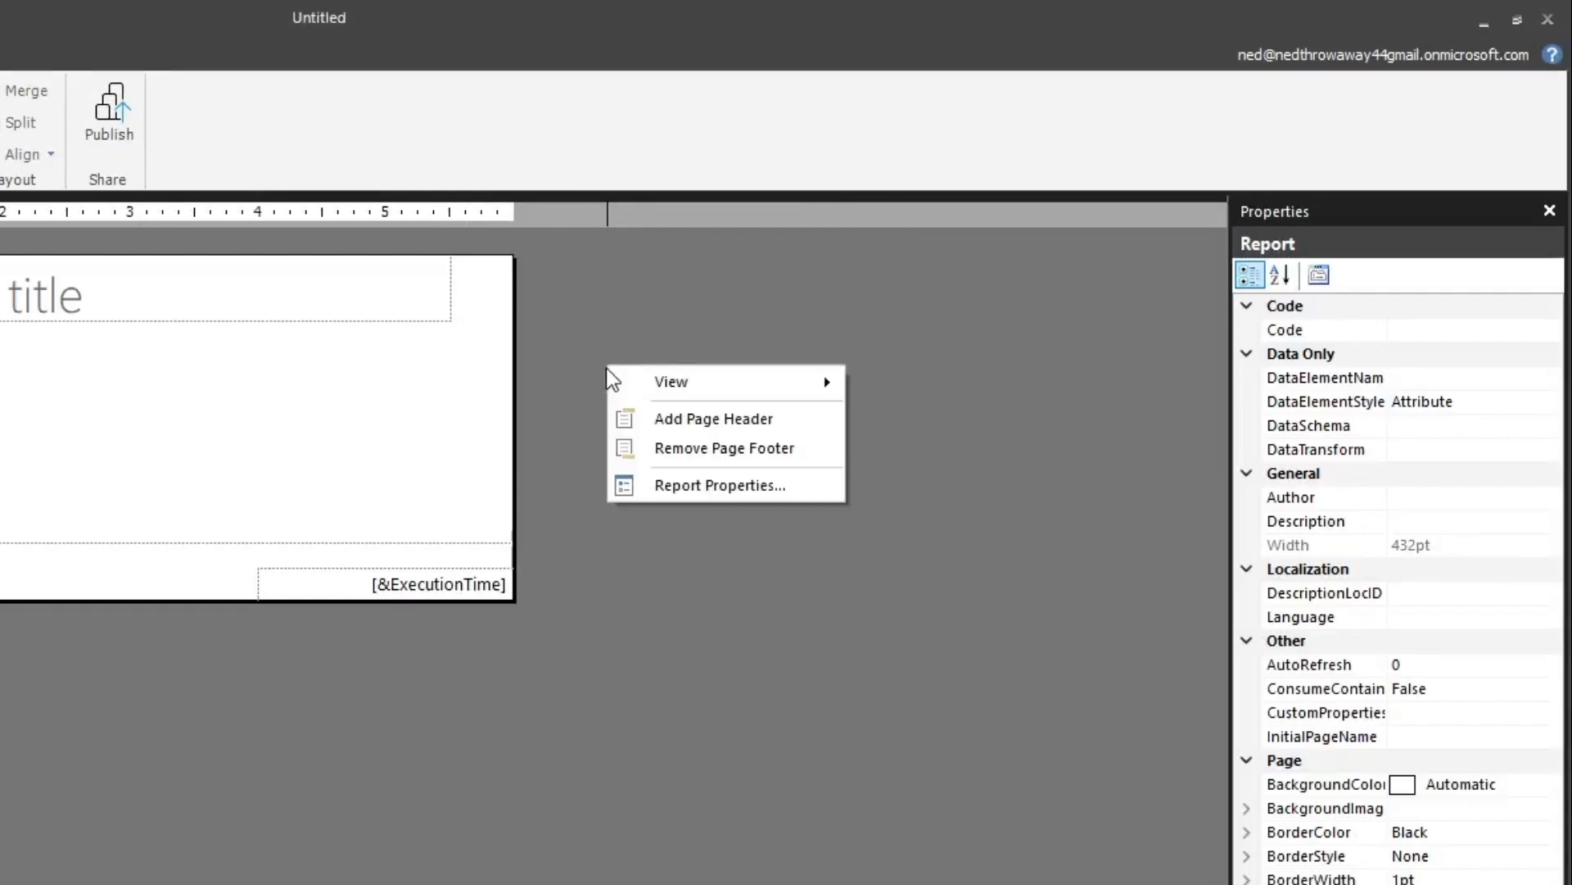
{"action": "left_click", "coordinate": [727, 492]}
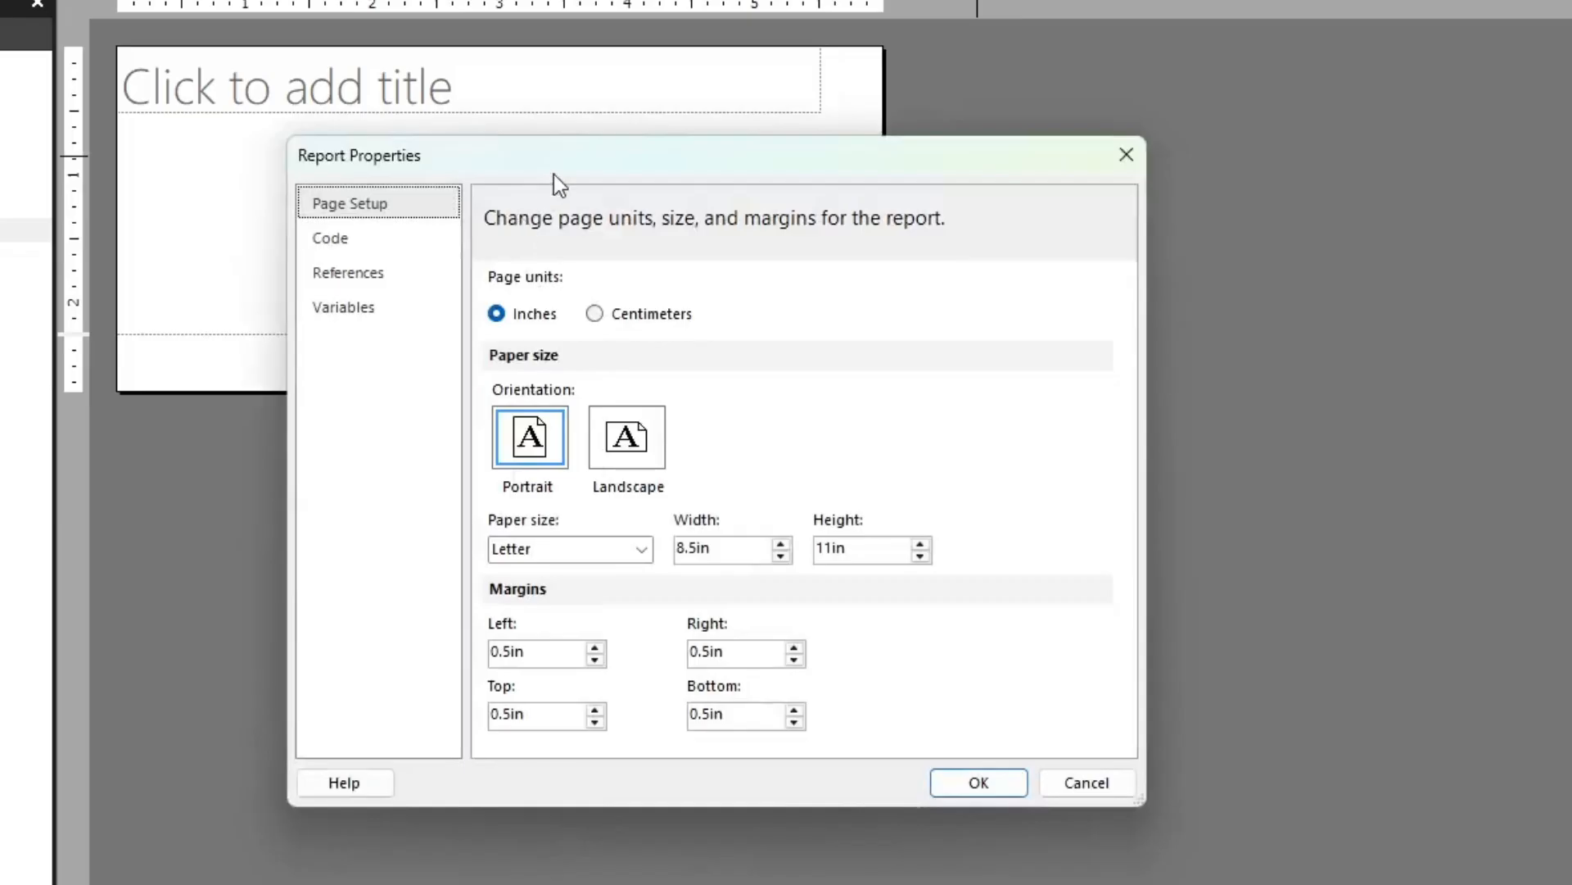
{"action": "left_click_drag", "start_coordinate": [186, 383], "coordinate": [354, 142]}
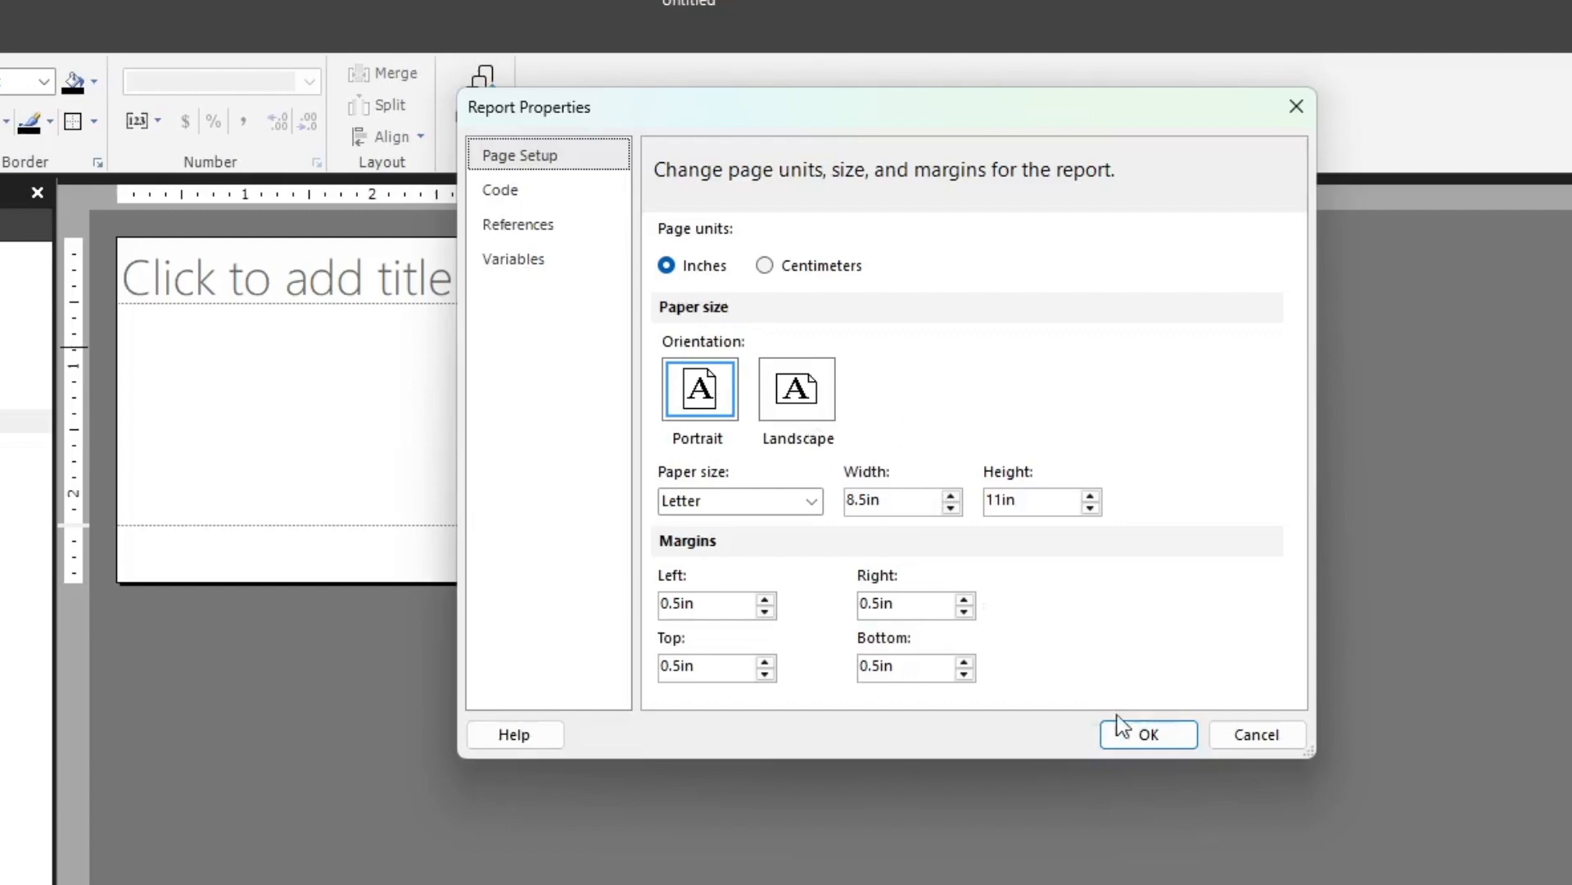
{"action": "left_click", "coordinate": [1157, 735]}
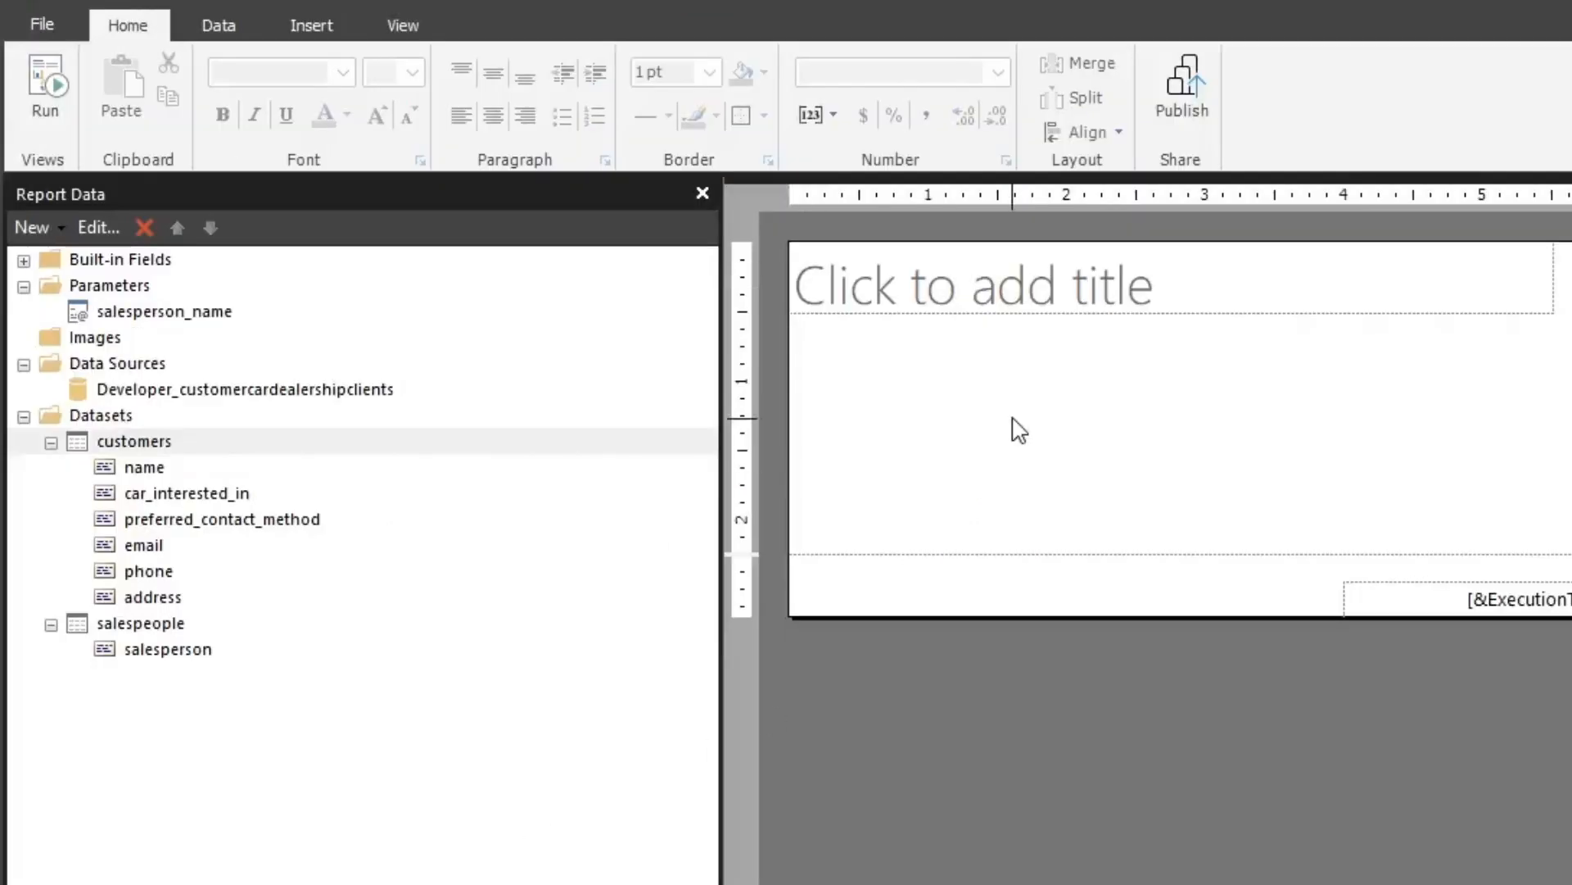
Delete the title text box and insert a table about 6 in wide at the top of the report body
{"action": "left_click", "coordinate": [950, 312]}
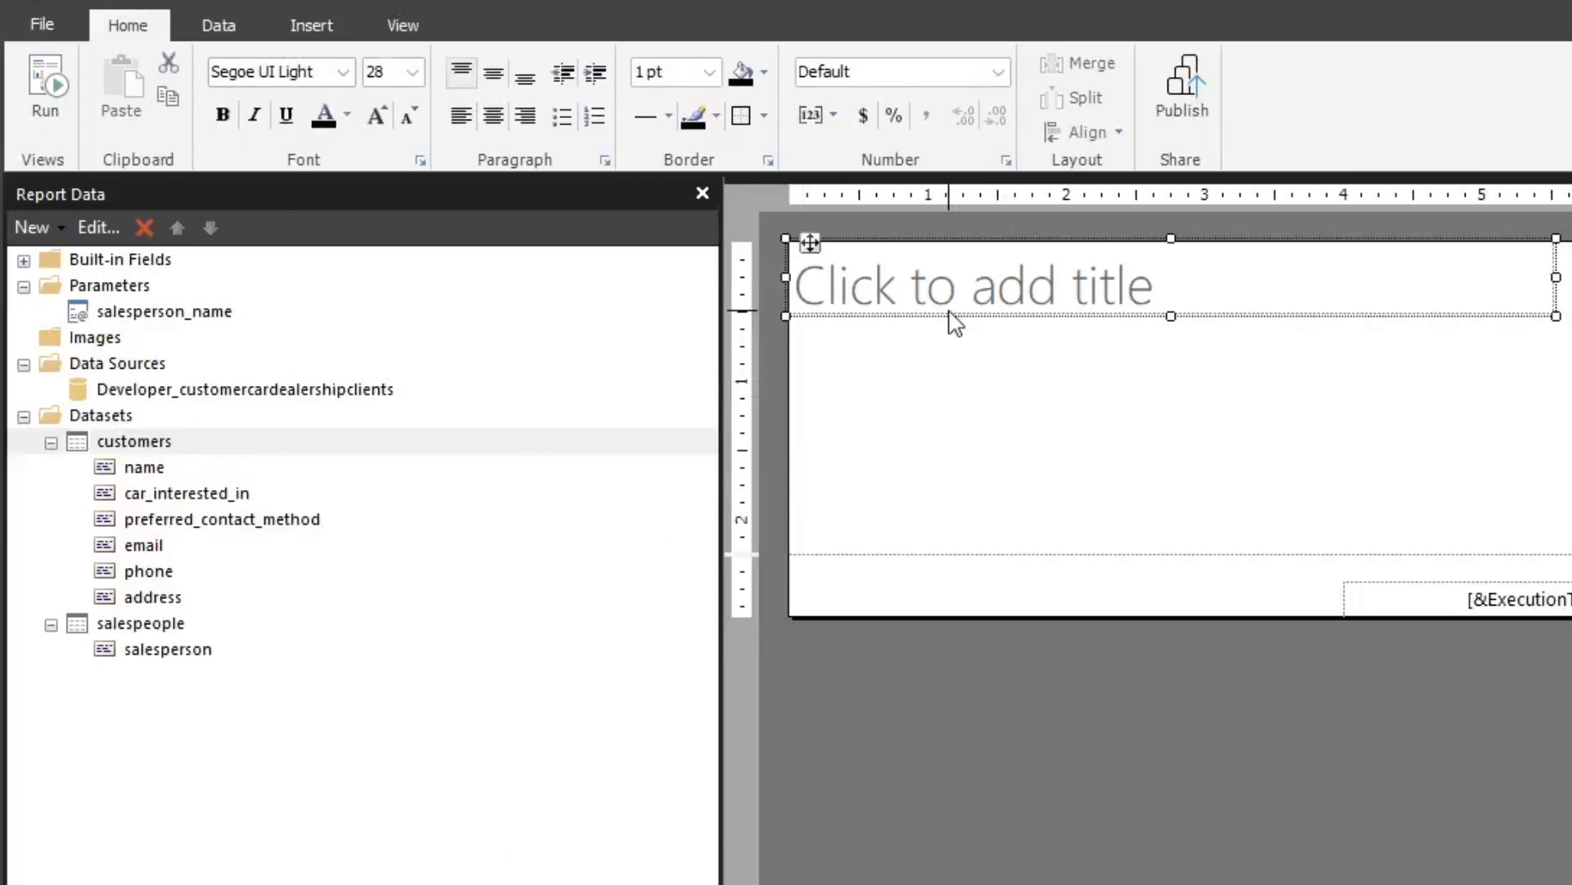
{"action": "key", "text": "Delete"}
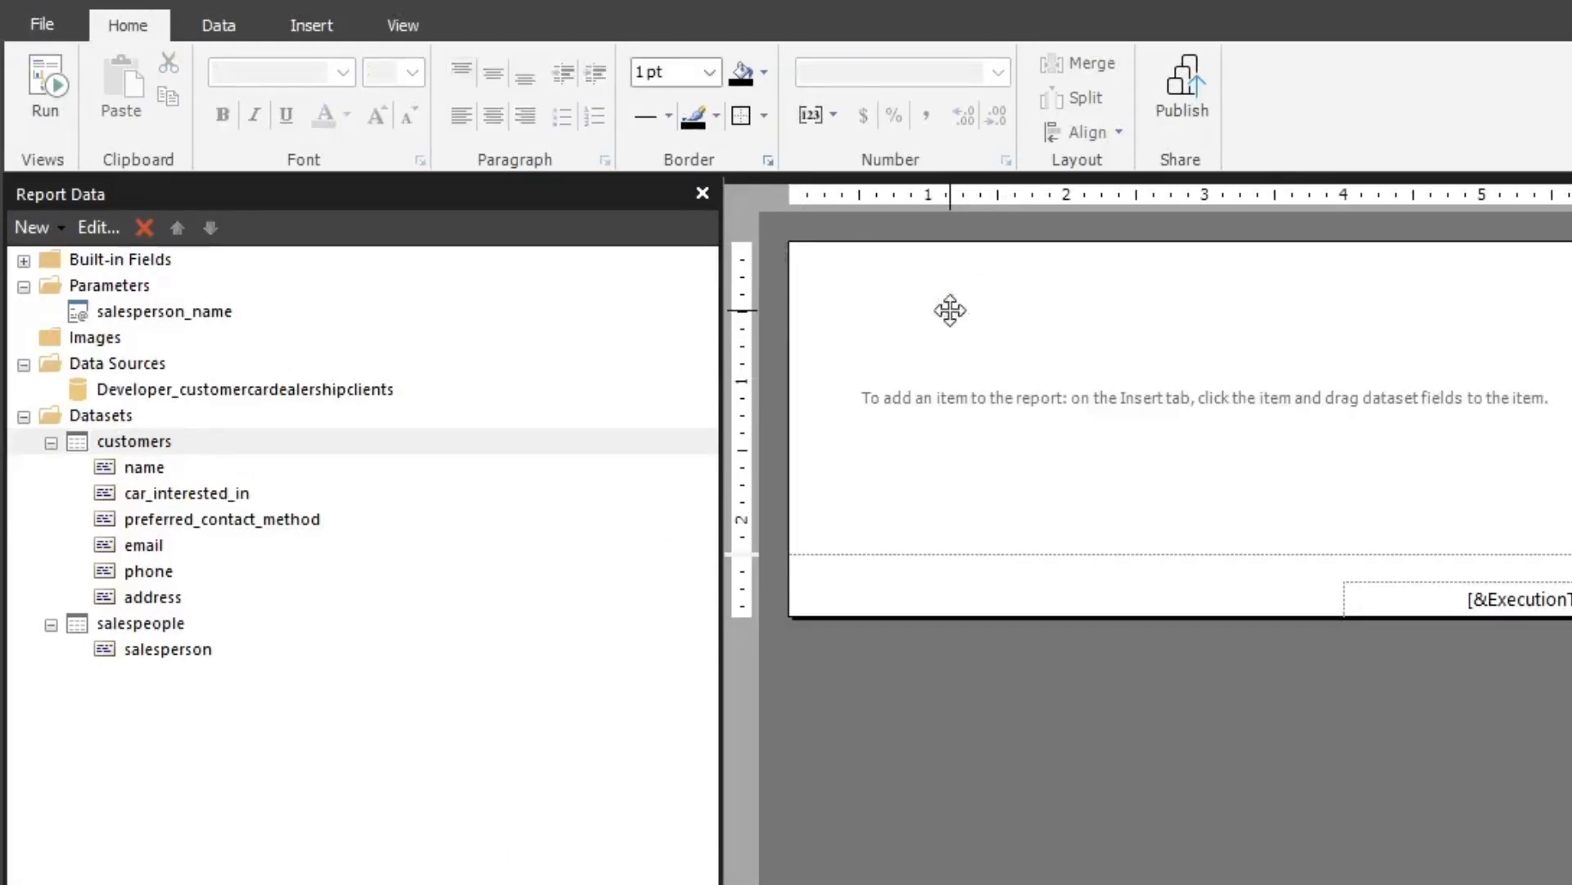
{"action": "left_click", "coordinate": [314, 27]}
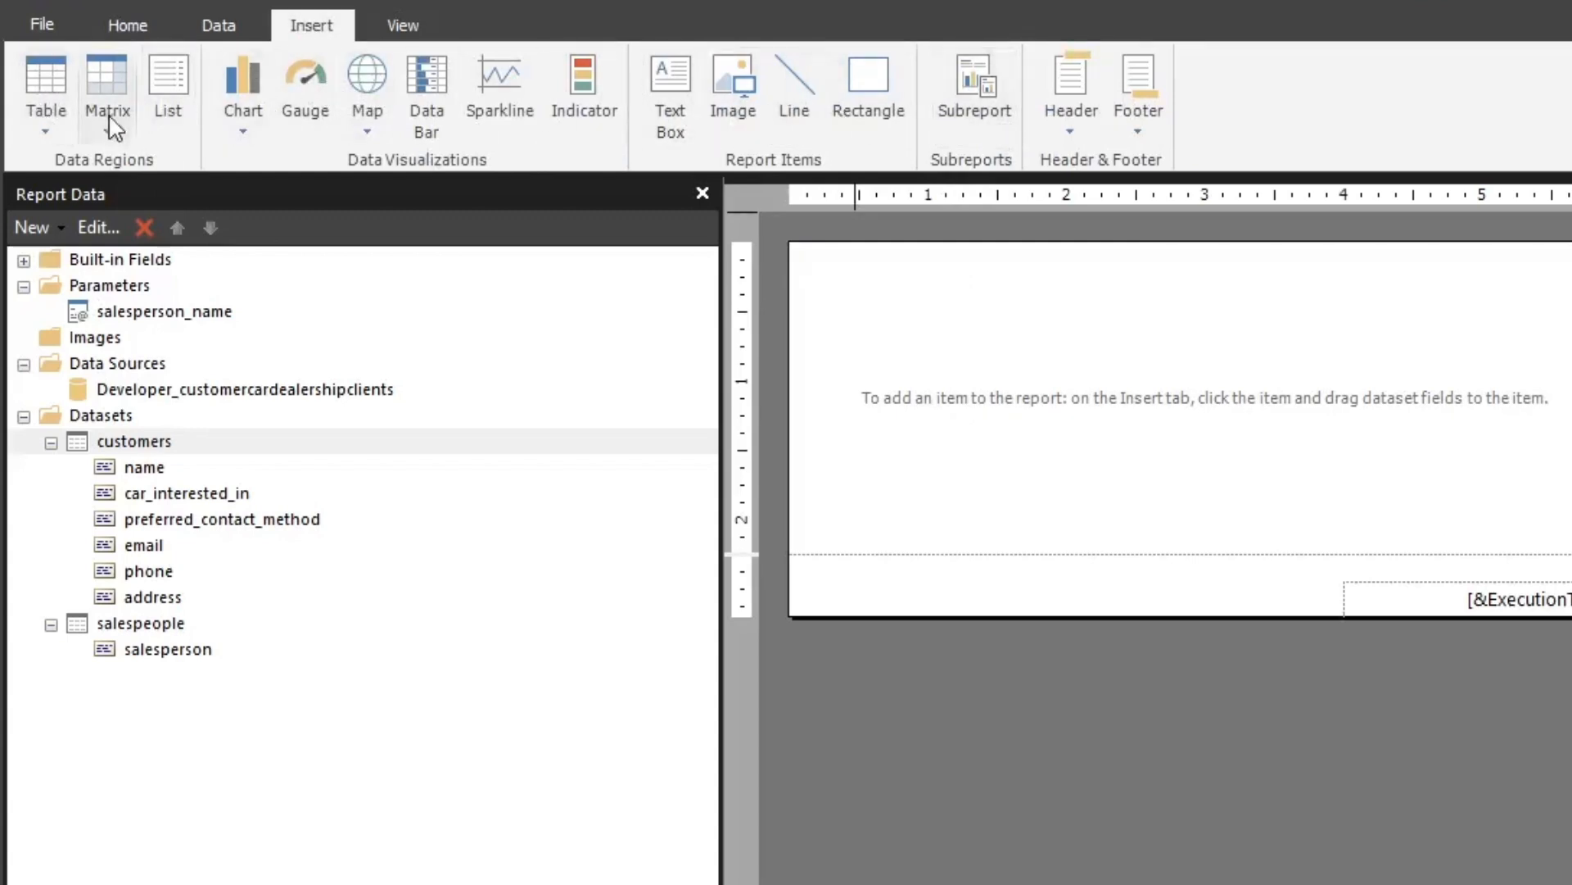
{"action": "left_click", "coordinate": [47, 131]}
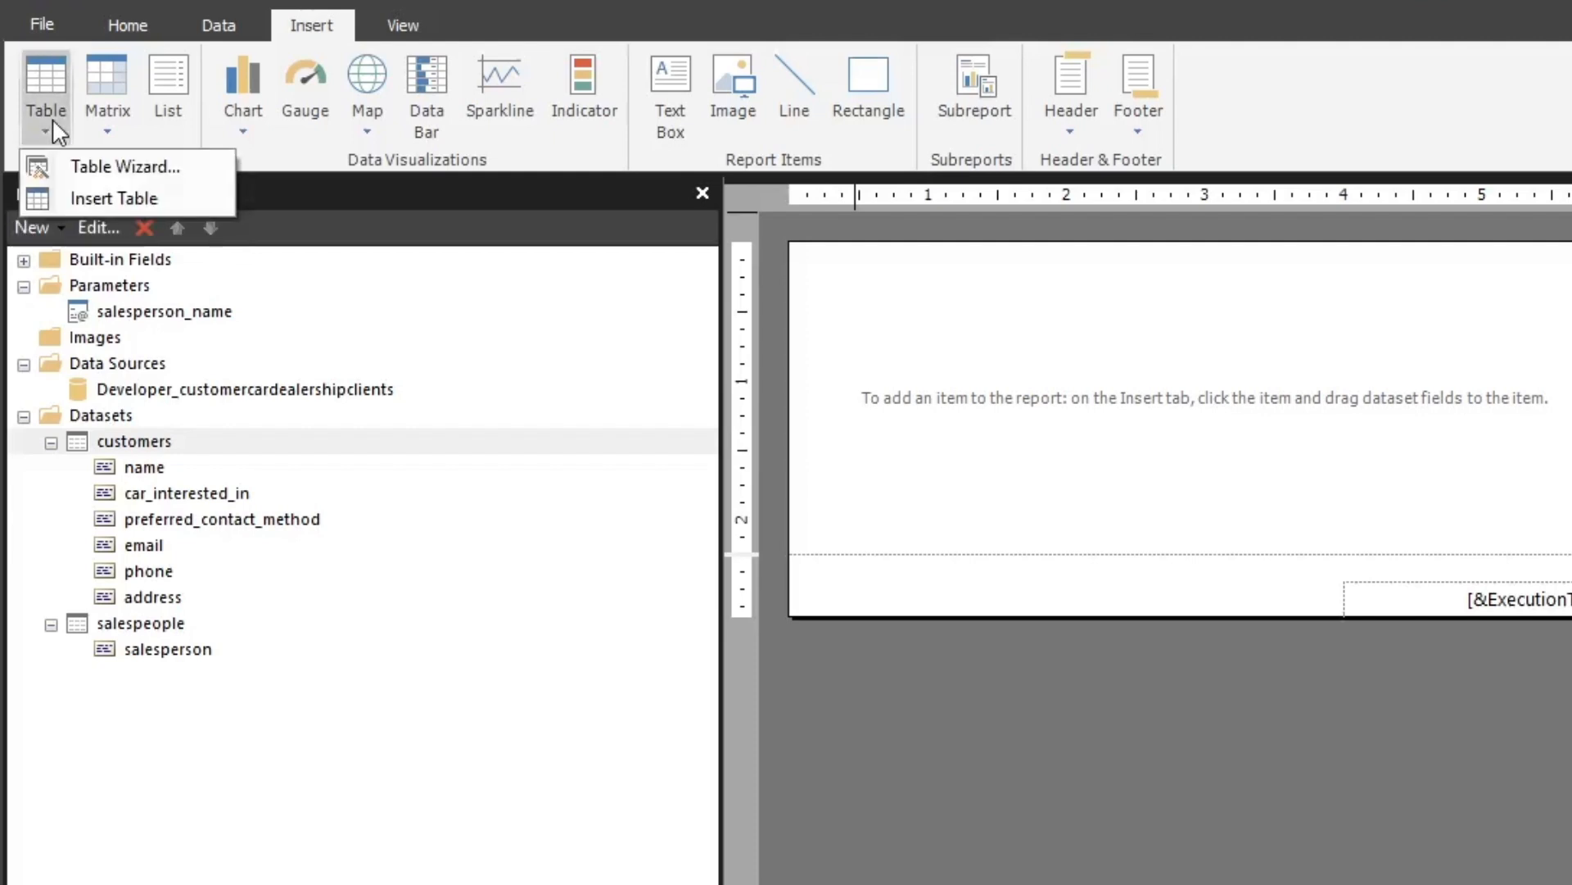
{"action": "left_click", "coordinate": [66, 195]}
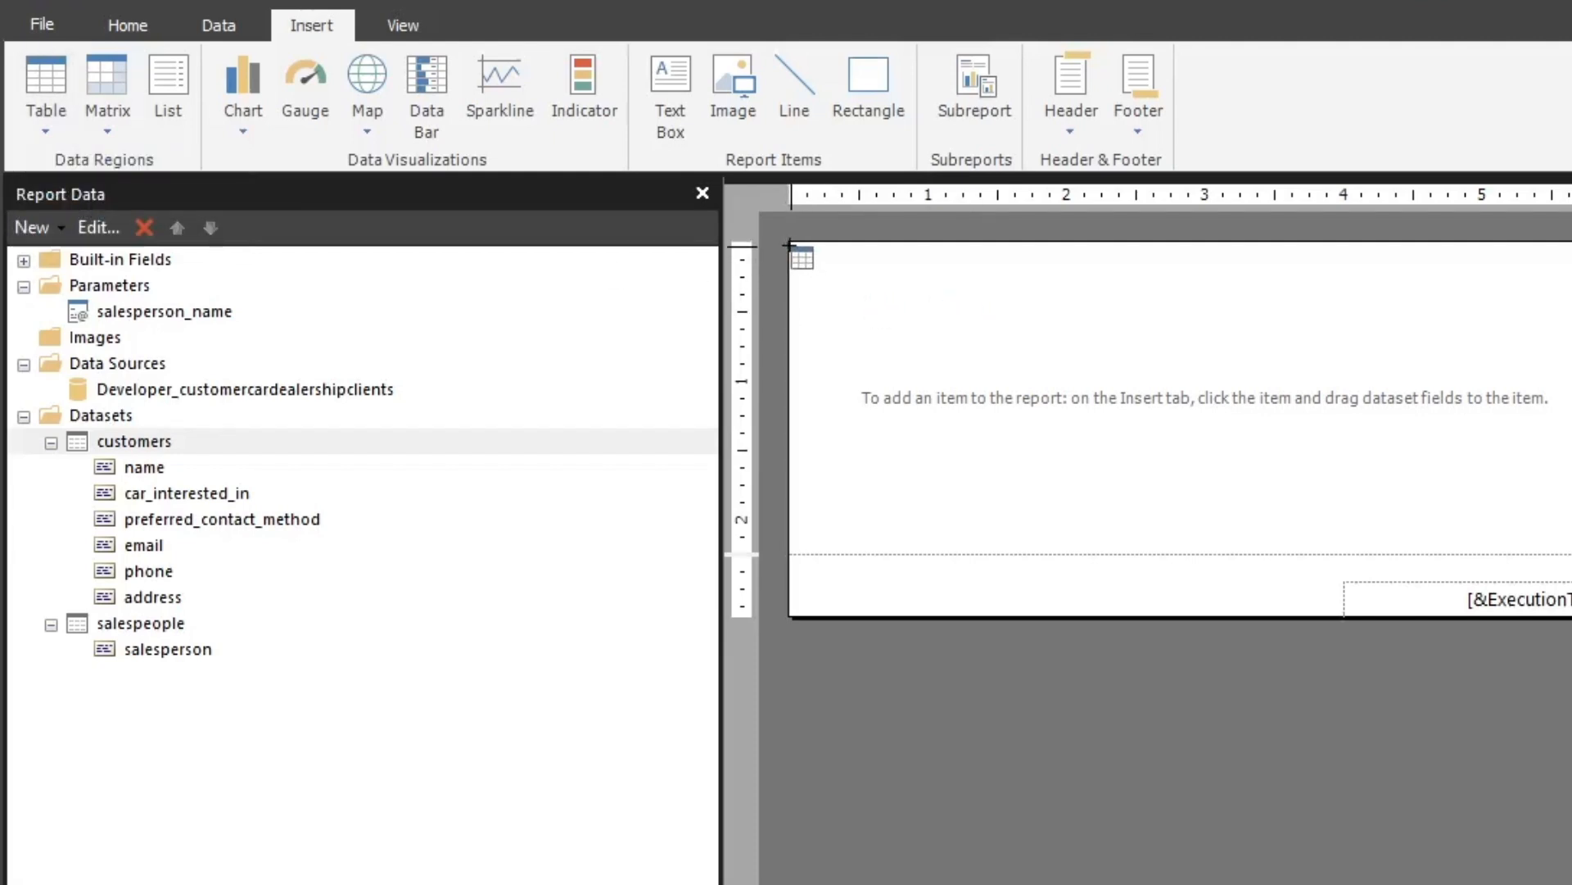
{"action": "left_click_drag", "start_coordinate": [792, 247], "coordinate": [1495, 366]}
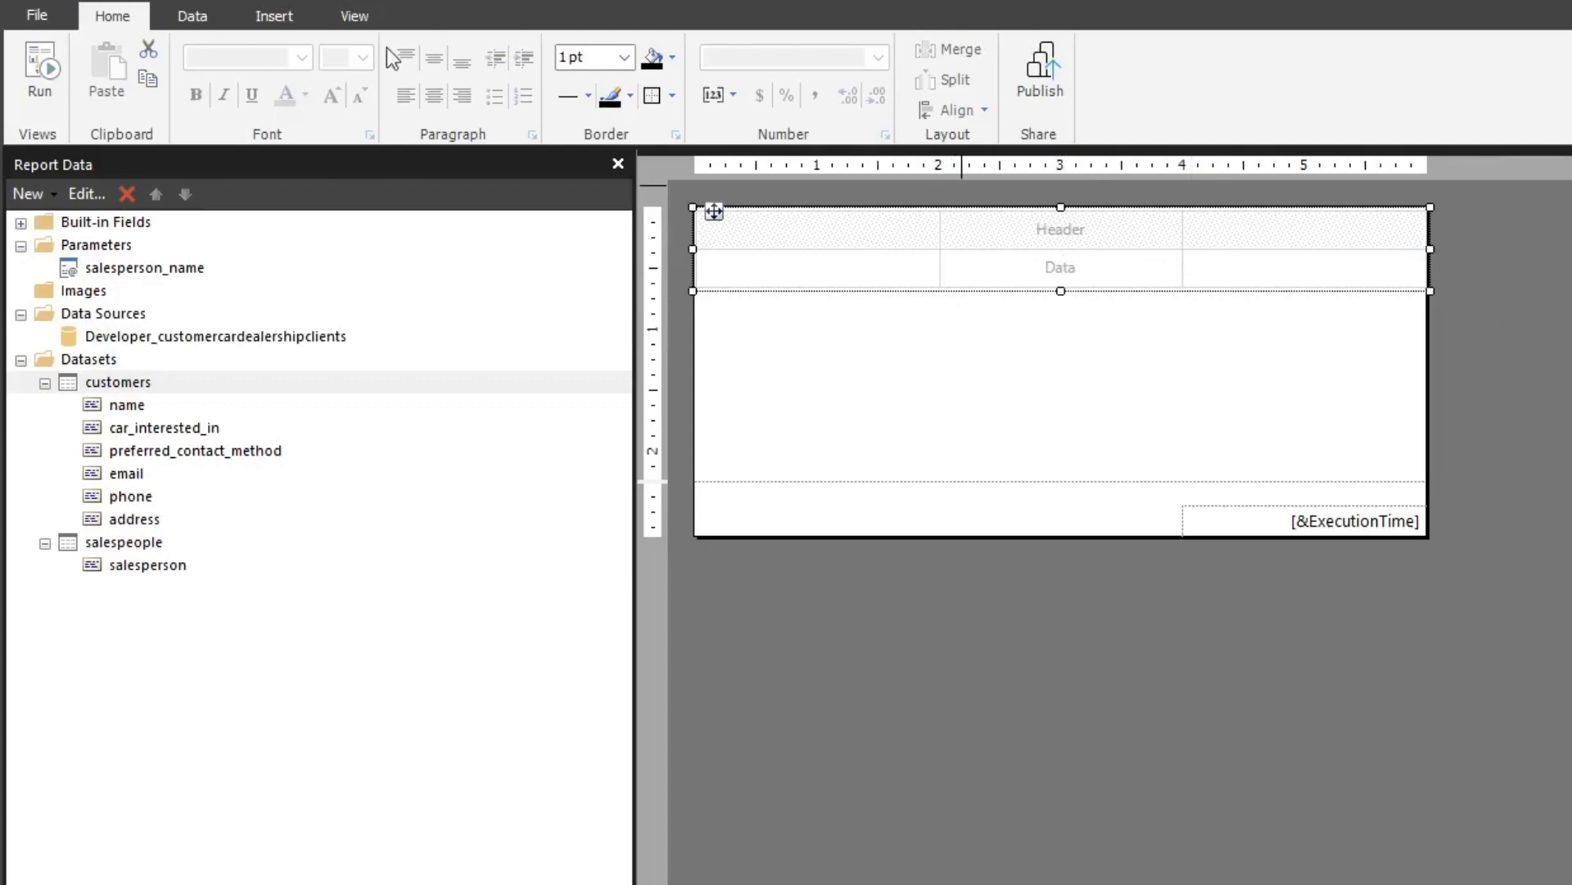
Fill the table with the customers fields name, car_interested_in, preferred_contact_method, email, phone and address, one per column
{"action": "left_click", "coordinate": [115, 406]}
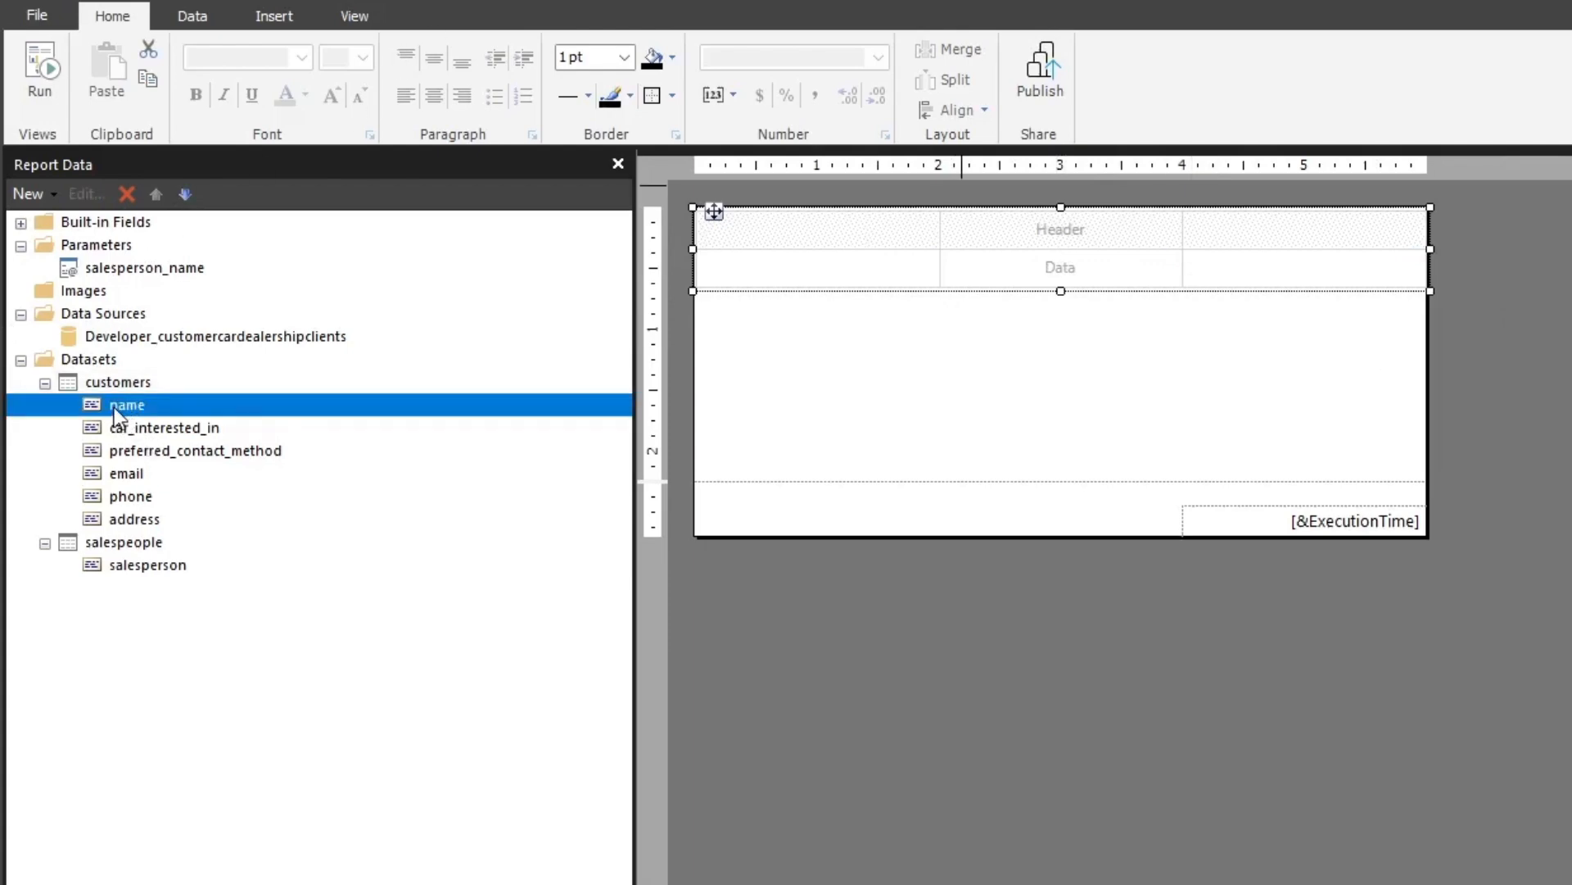
{"action": "left_click_drag", "start_coordinate": [115, 406], "coordinate": [869, 280]}
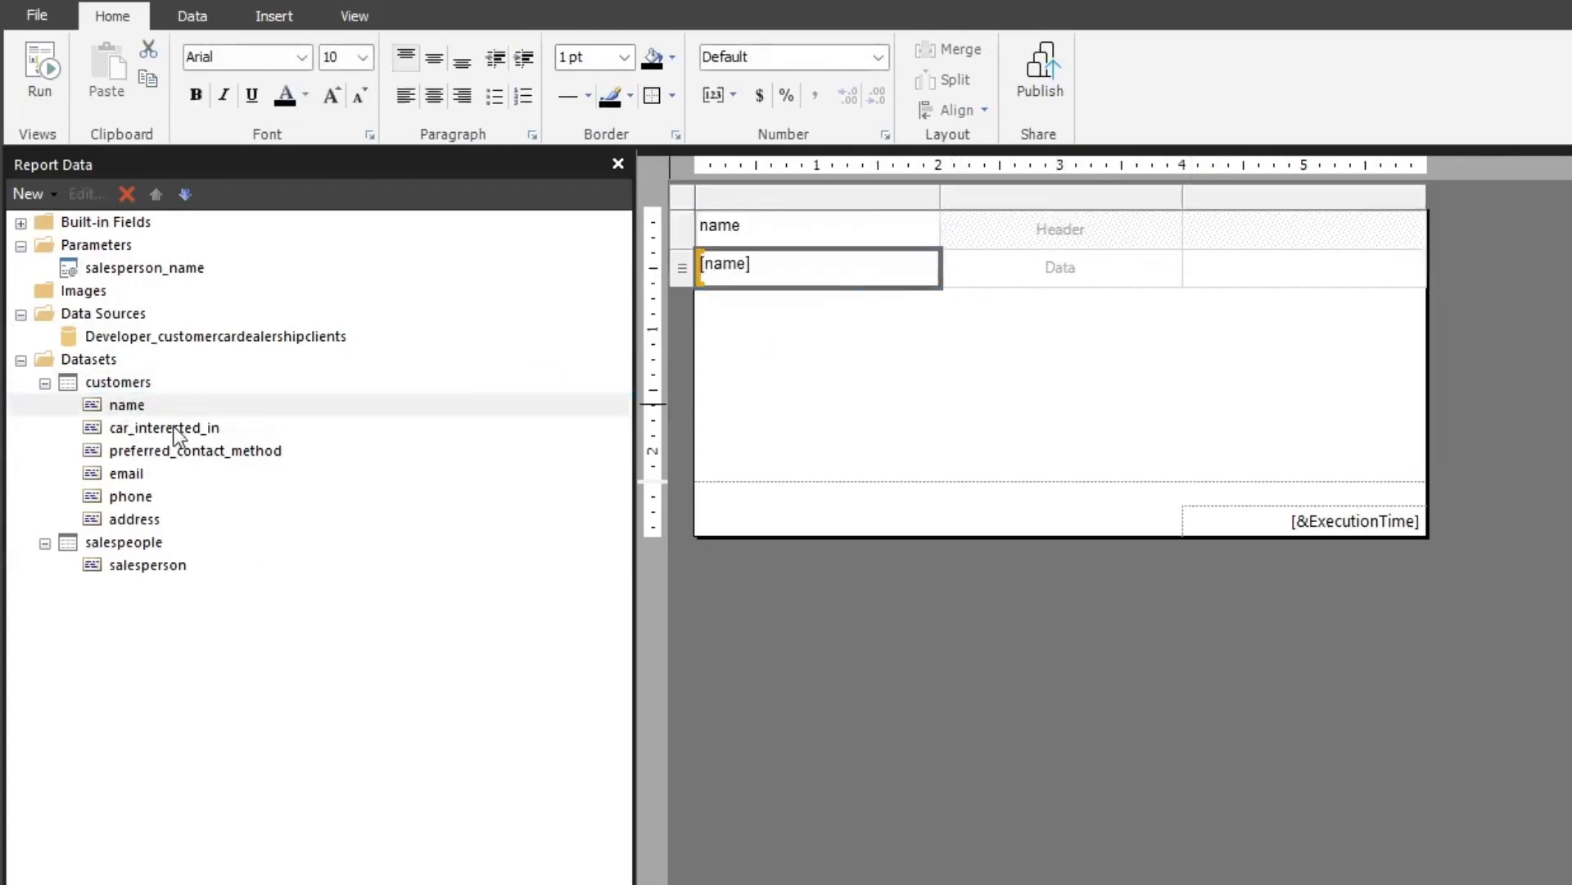
{"action": "left_click_drag", "start_coordinate": [173, 426], "coordinate": [1040, 267]}
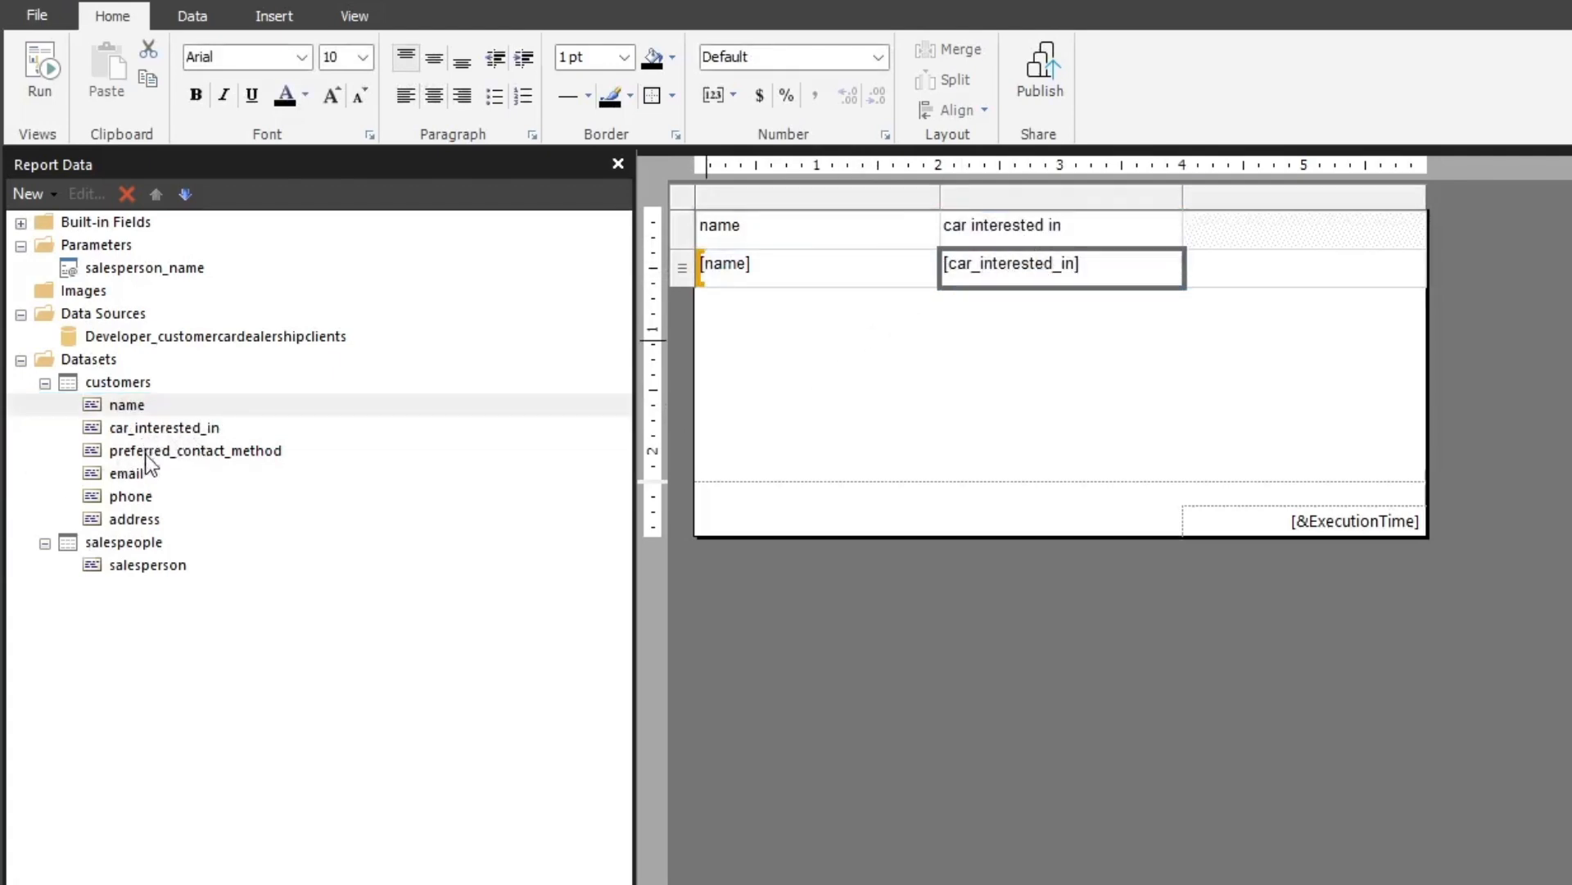
{"action": "left_click_drag", "start_coordinate": [151, 452], "coordinate": [1212, 252]}
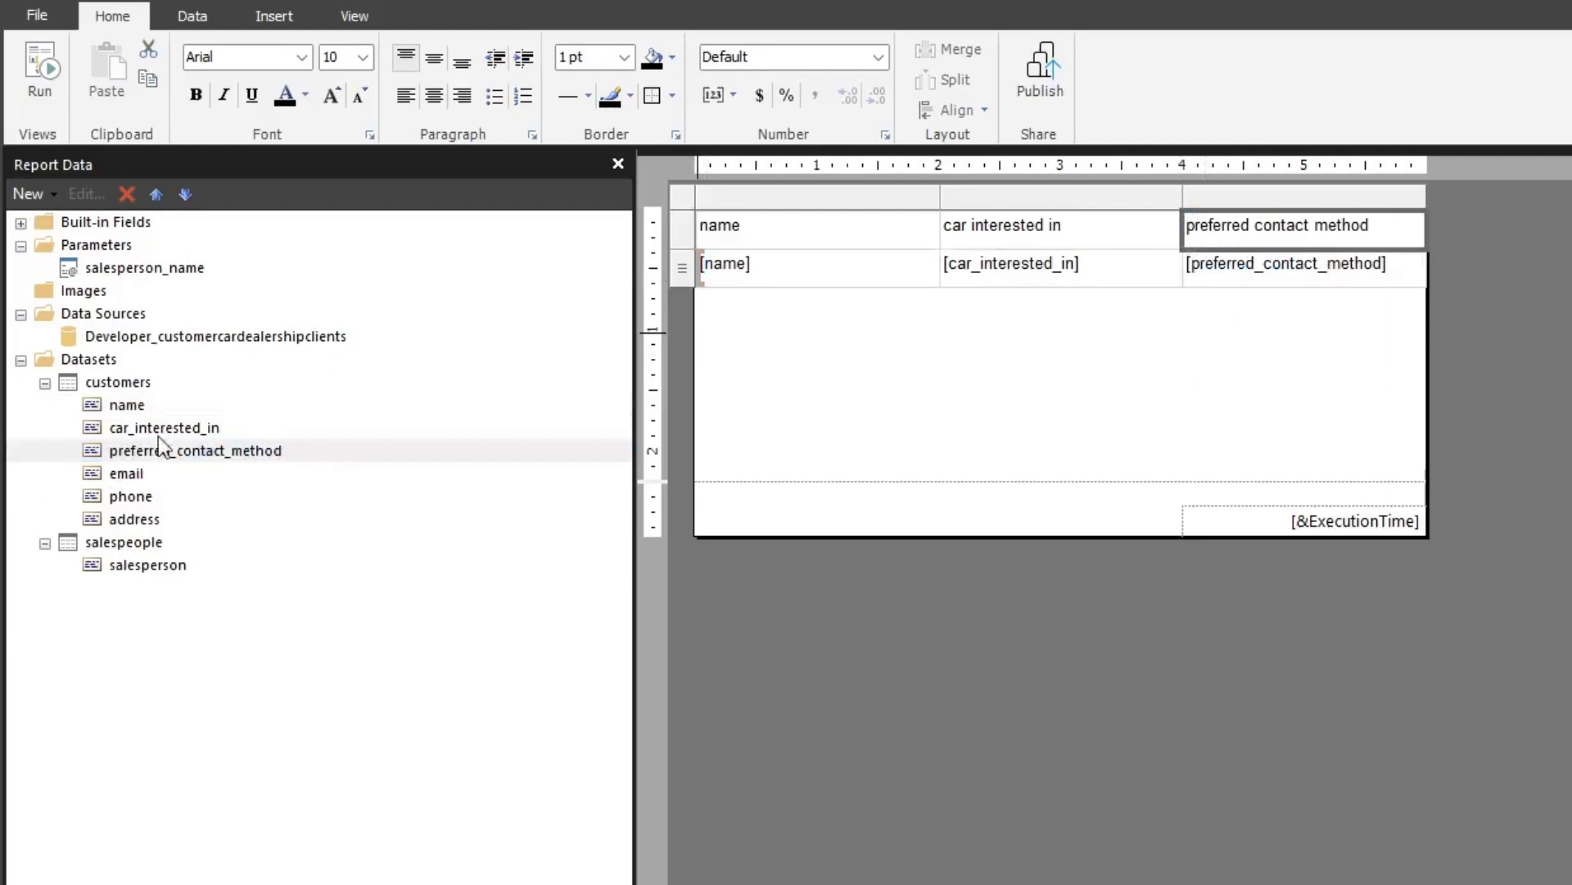
{"action": "left_click_drag", "start_coordinate": [129, 478], "coordinate": [1393, 268]}
{"action": "left_click_drag", "start_coordinate": [114, 484], "coordinate": [1545, 249]}
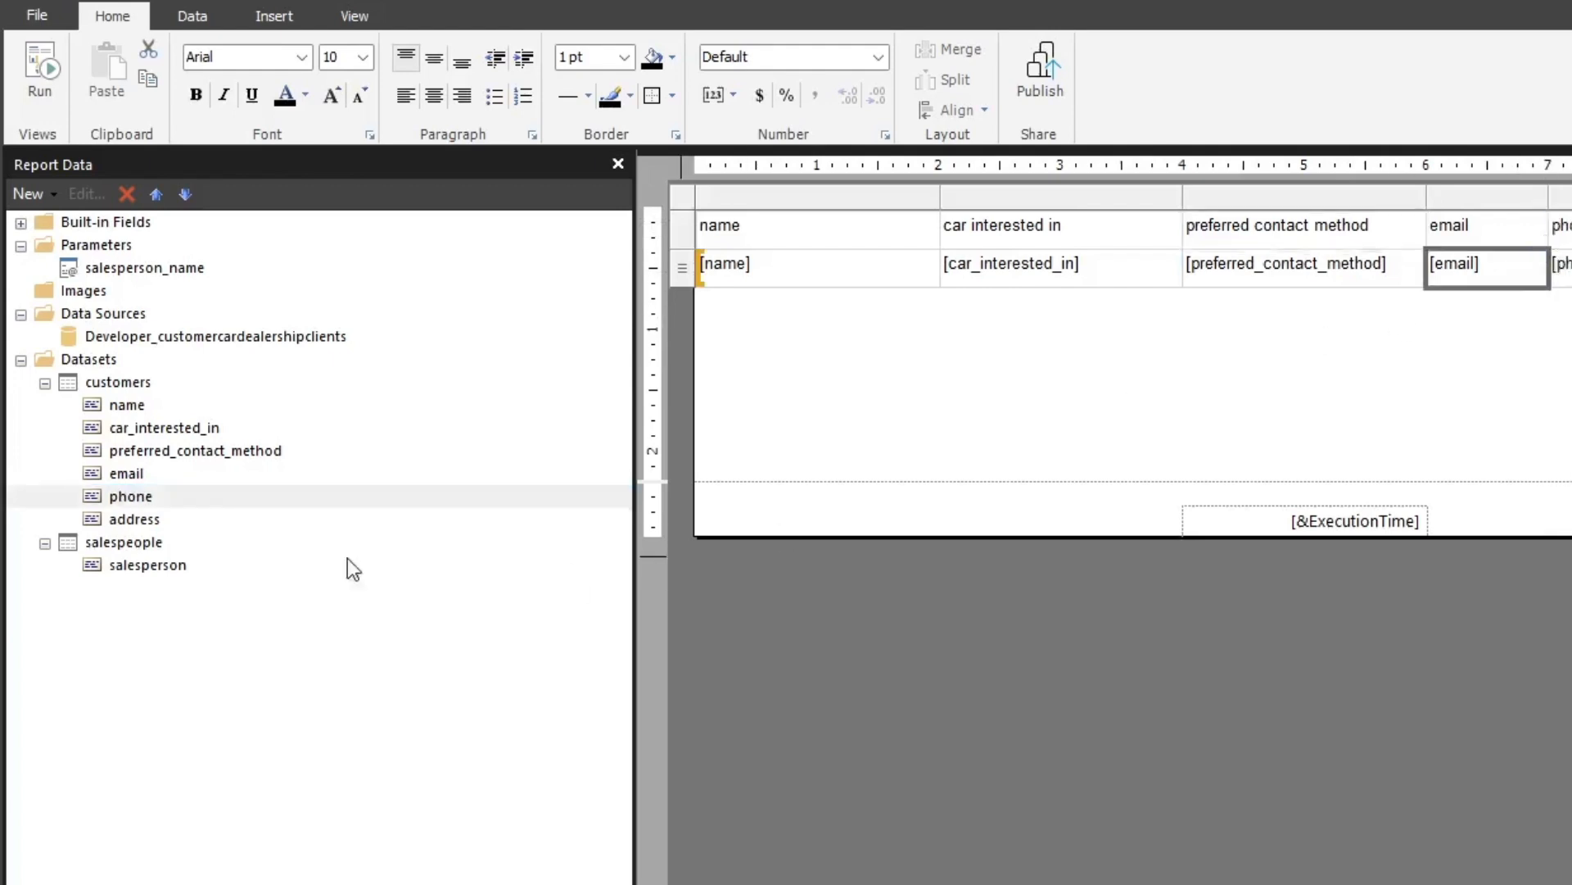
{"action": "mouse_move", "coordinate": [139, 519]}
{"action": "left_mouse_down"}
{"action": "mouse_move", "coordinate": [1571, 289]}
{"action": "mouse_move", "coordinate": [1571, 254]}
{"action": "left_mouse_up"}
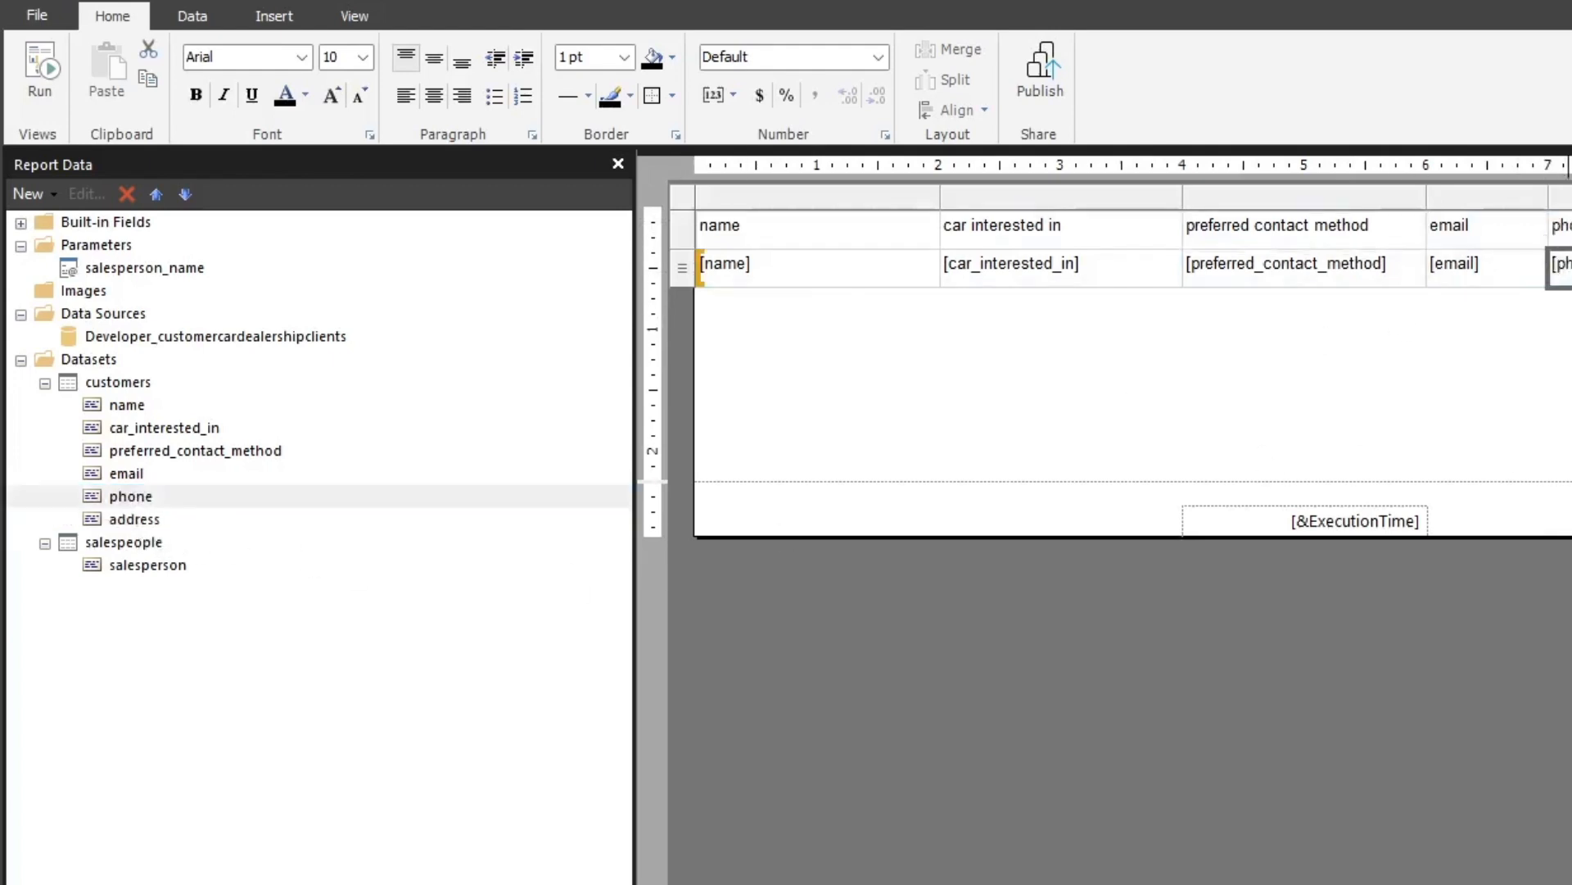
{"action": "left_click", "coordinate": [1356, 737]}
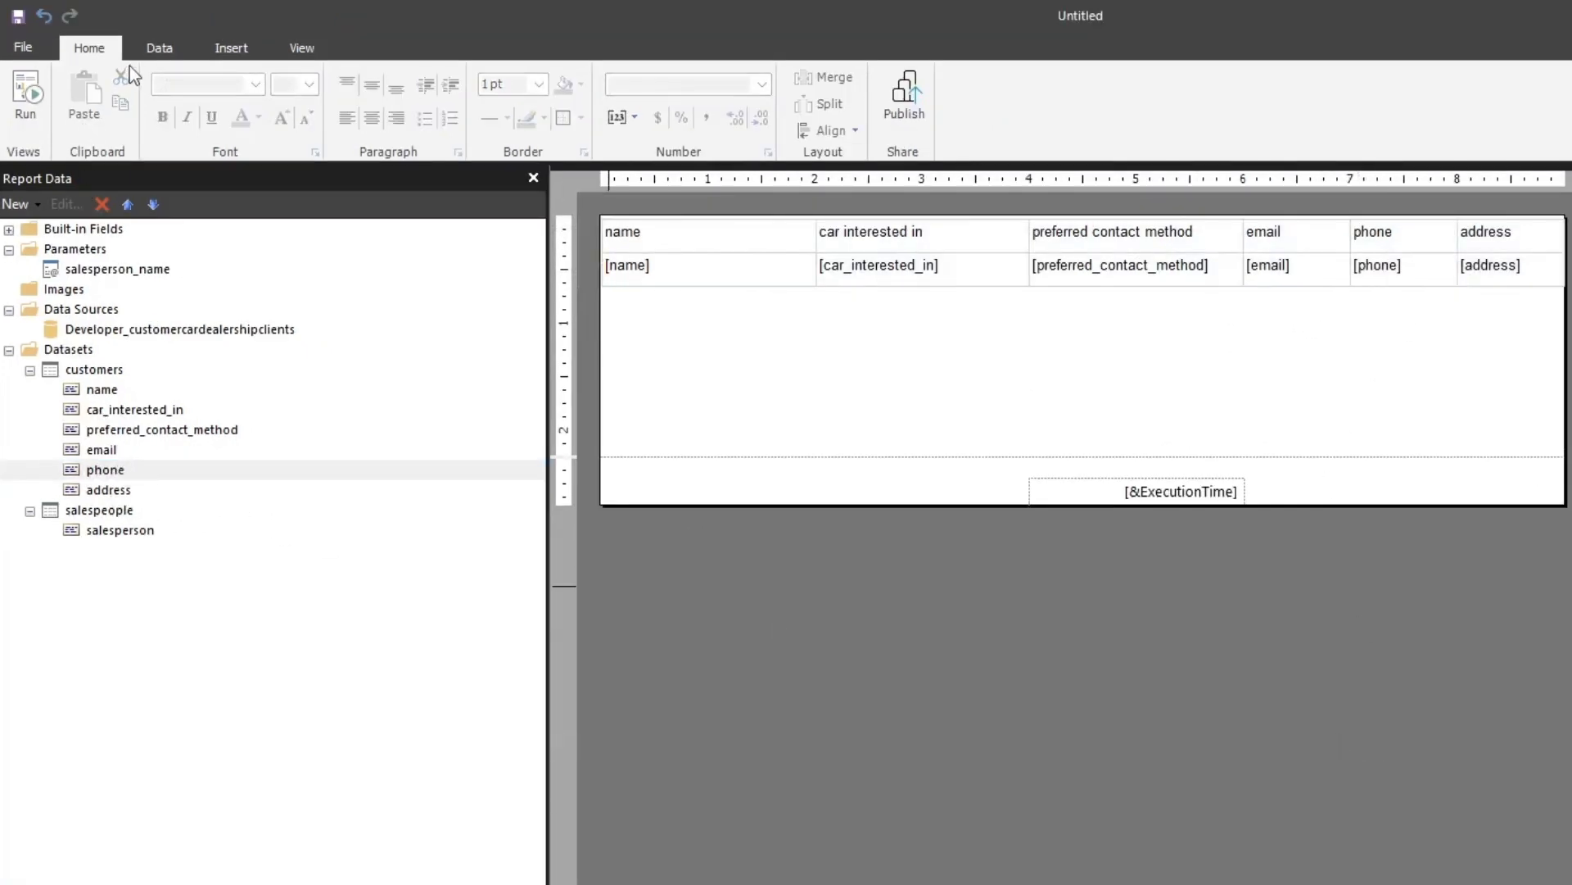
Run the report, switch it to print layout, and read and dismiss the processing error's details
{"action": "left_click", "coordinate": [25, 95]}
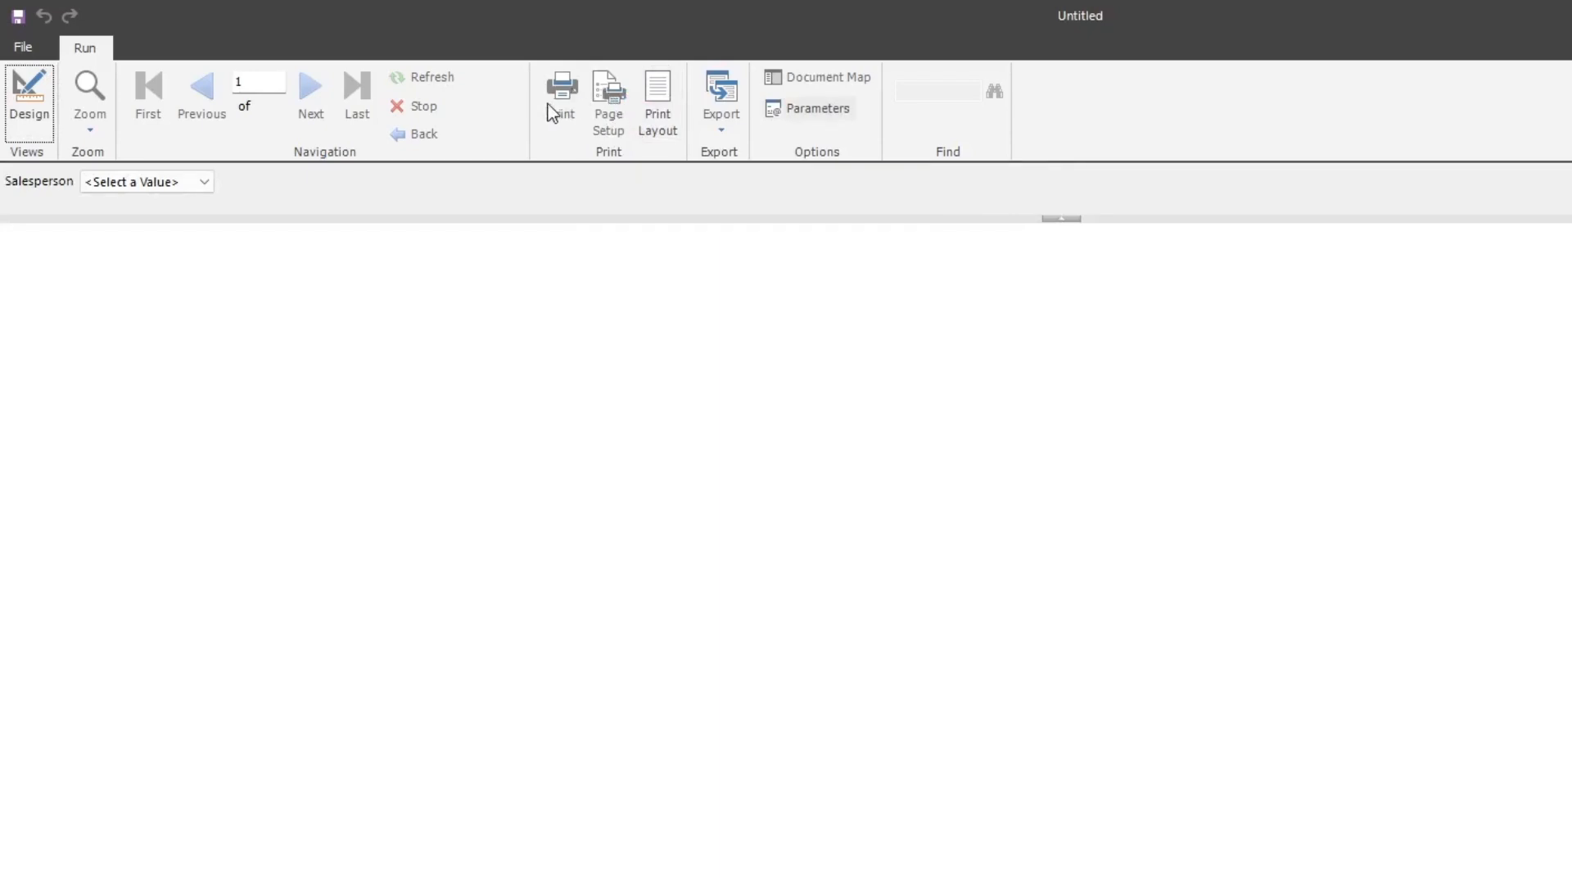
{"action": "left_click", "coordinate": [653, 107]}
{"action": "left_click", "coordinate": [1235, 584]}
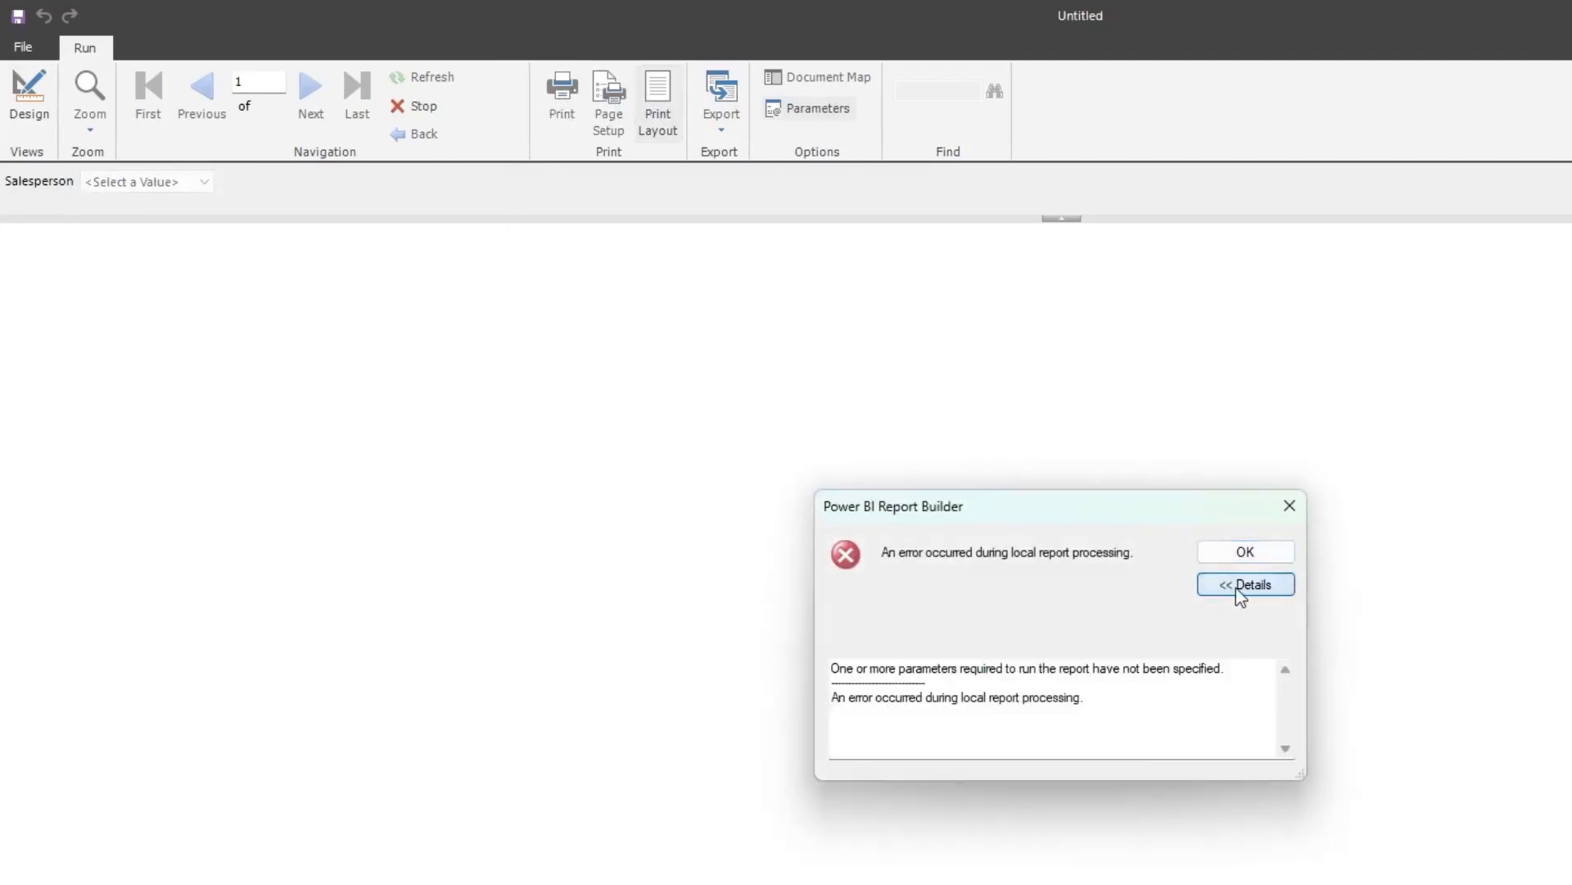
{"action": "left_click_drag", "start_coordinate": [1094, 510], "coordinate": [891, 306]}
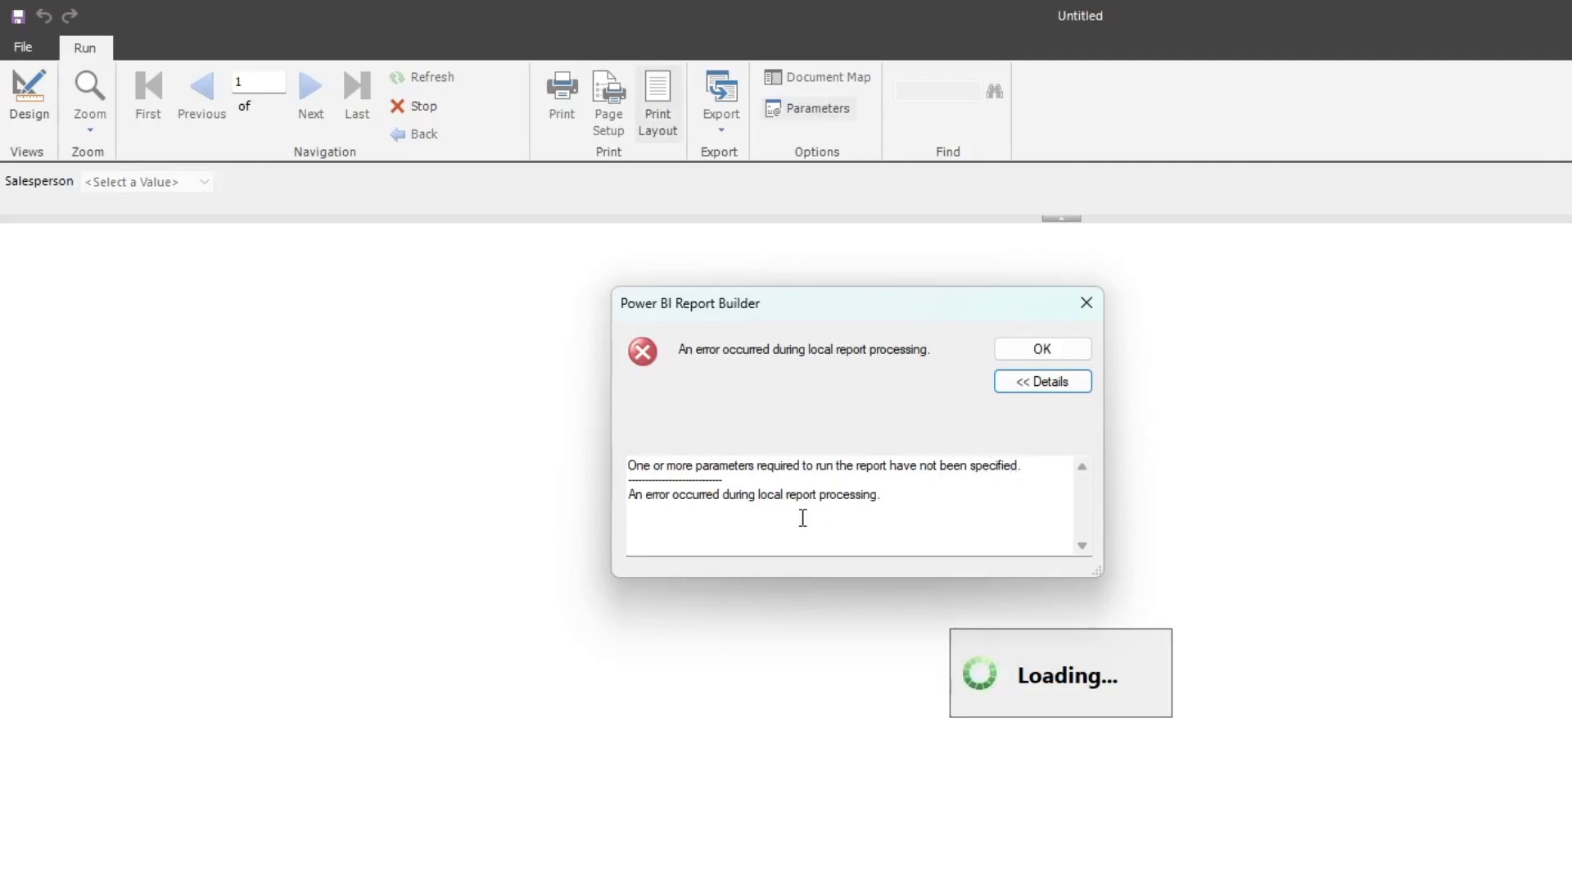
{"action": "left_click", "coordinate": [1052, 352]}
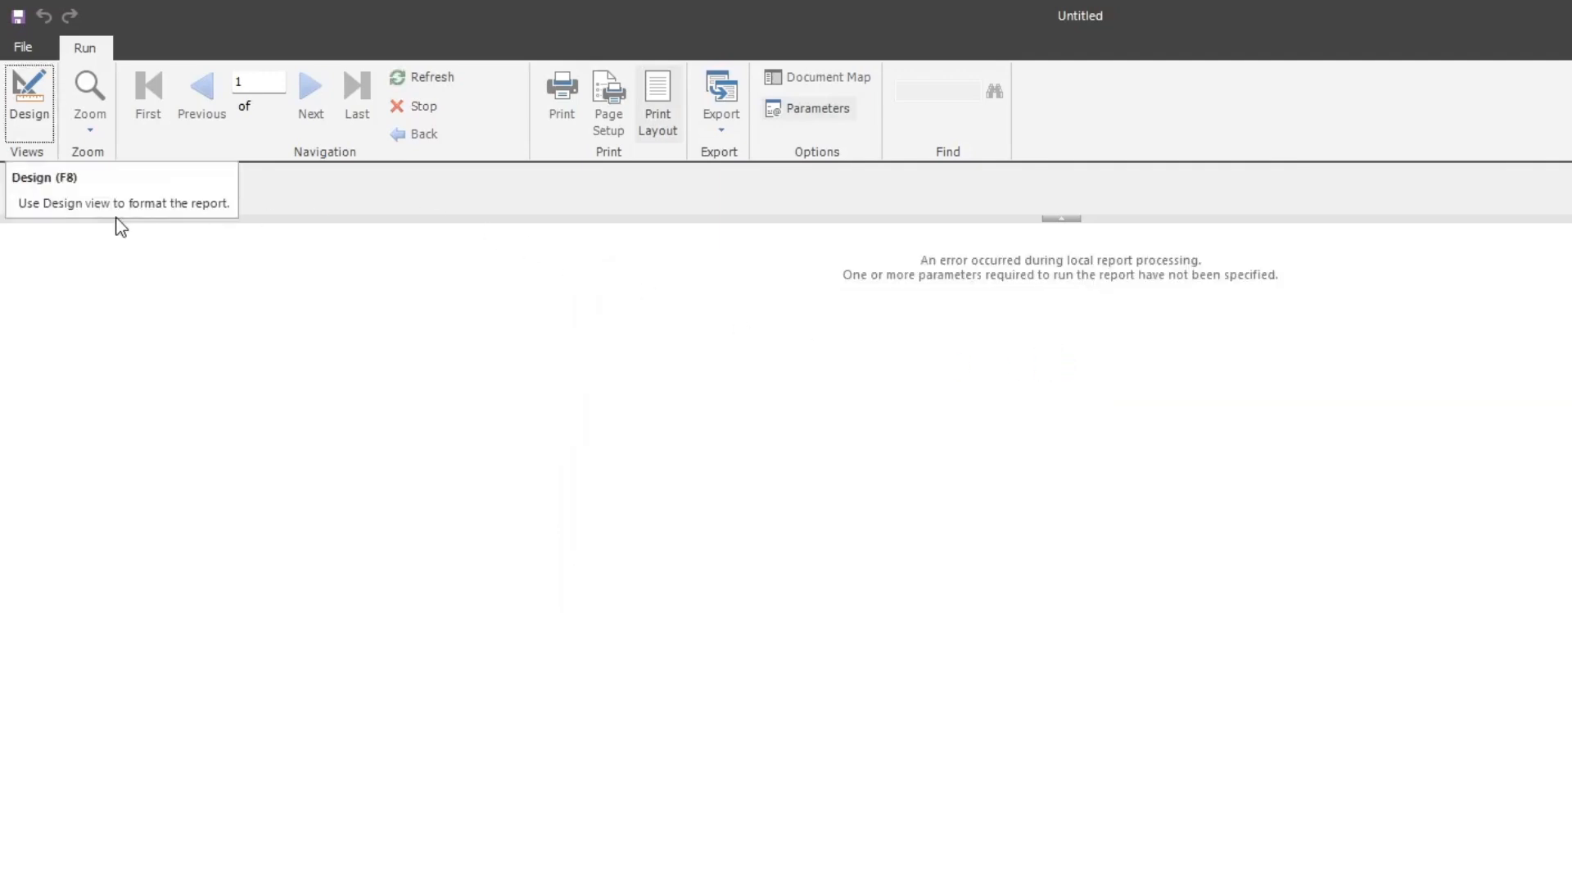
Choose the first listed salesperson for the Salesperson parameter and generate the report
{"action": "left_click", "coordinate": [203, 182]}
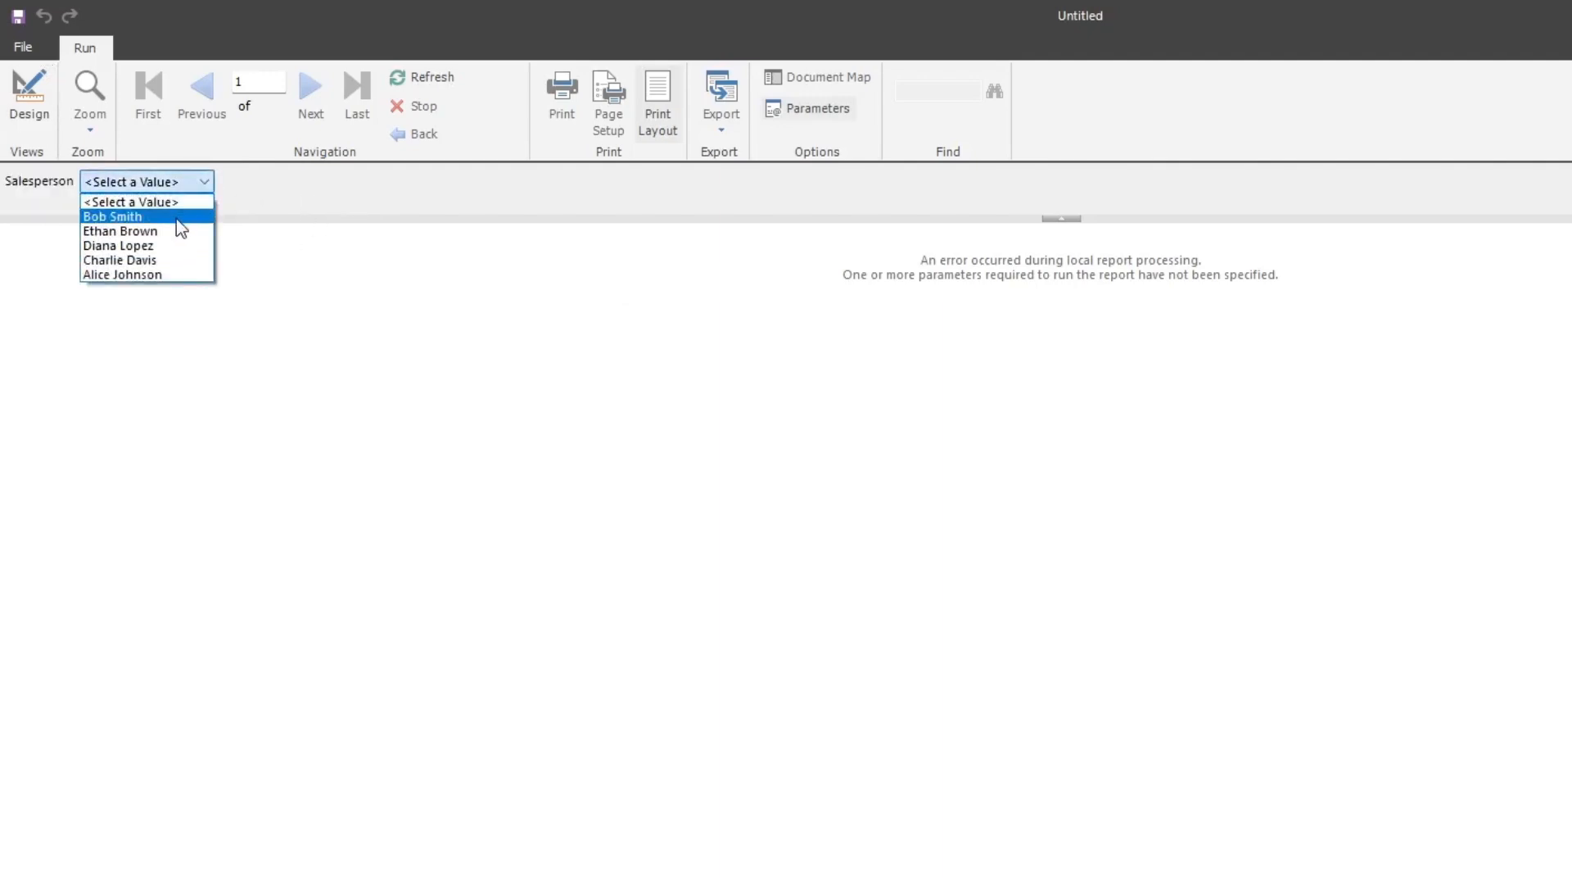
{"action": "left_click", "coordinate": [175, 218]}
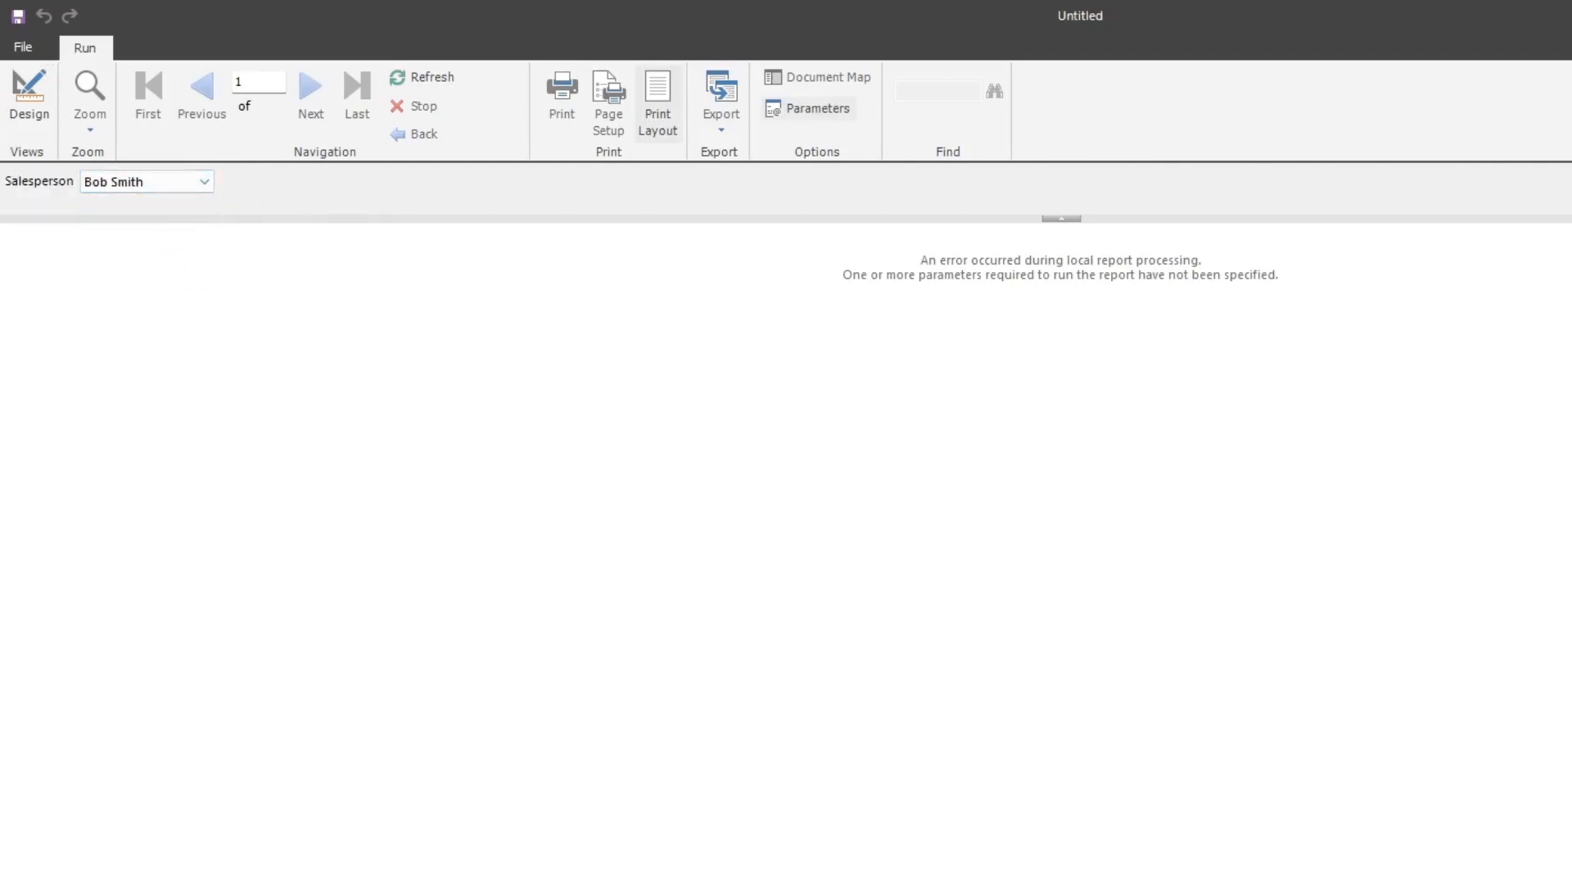
{"action": "left_click", "coordinate": [1571, 182]}
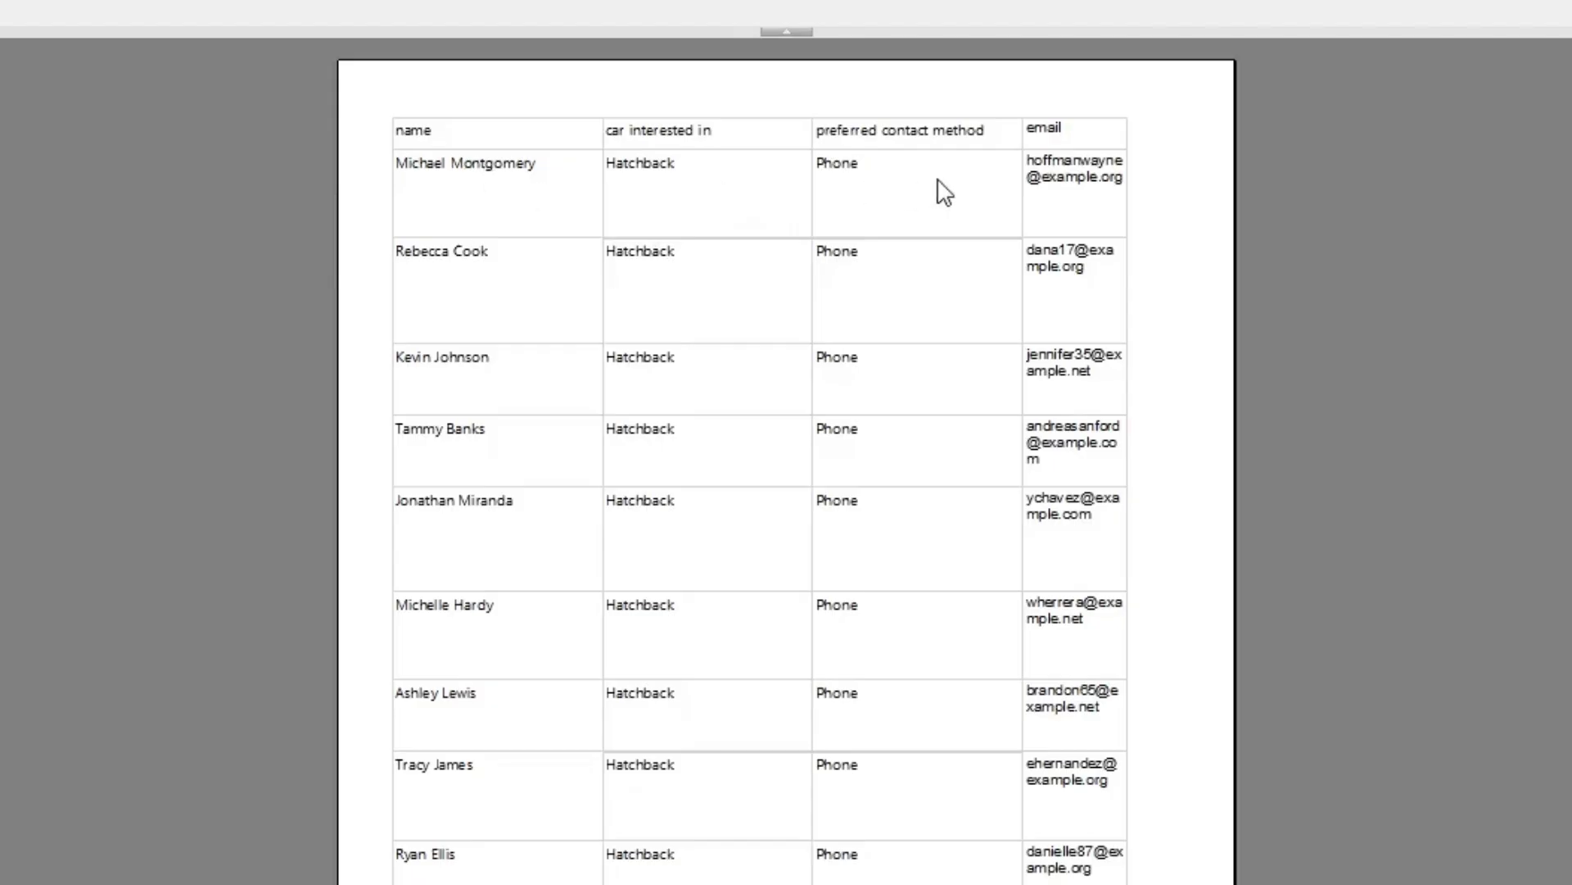
Page through the report in print layout to examine how the table's columns and headers fit across the pages
{"action": "scroll", "coordinate": [843, 473], "scroll_direction": "down", "scroll_amount": 1}
{"action": "scroll", "coordinate": [843, 473], "scroll_direction": "down", "scroll_amount": 4}
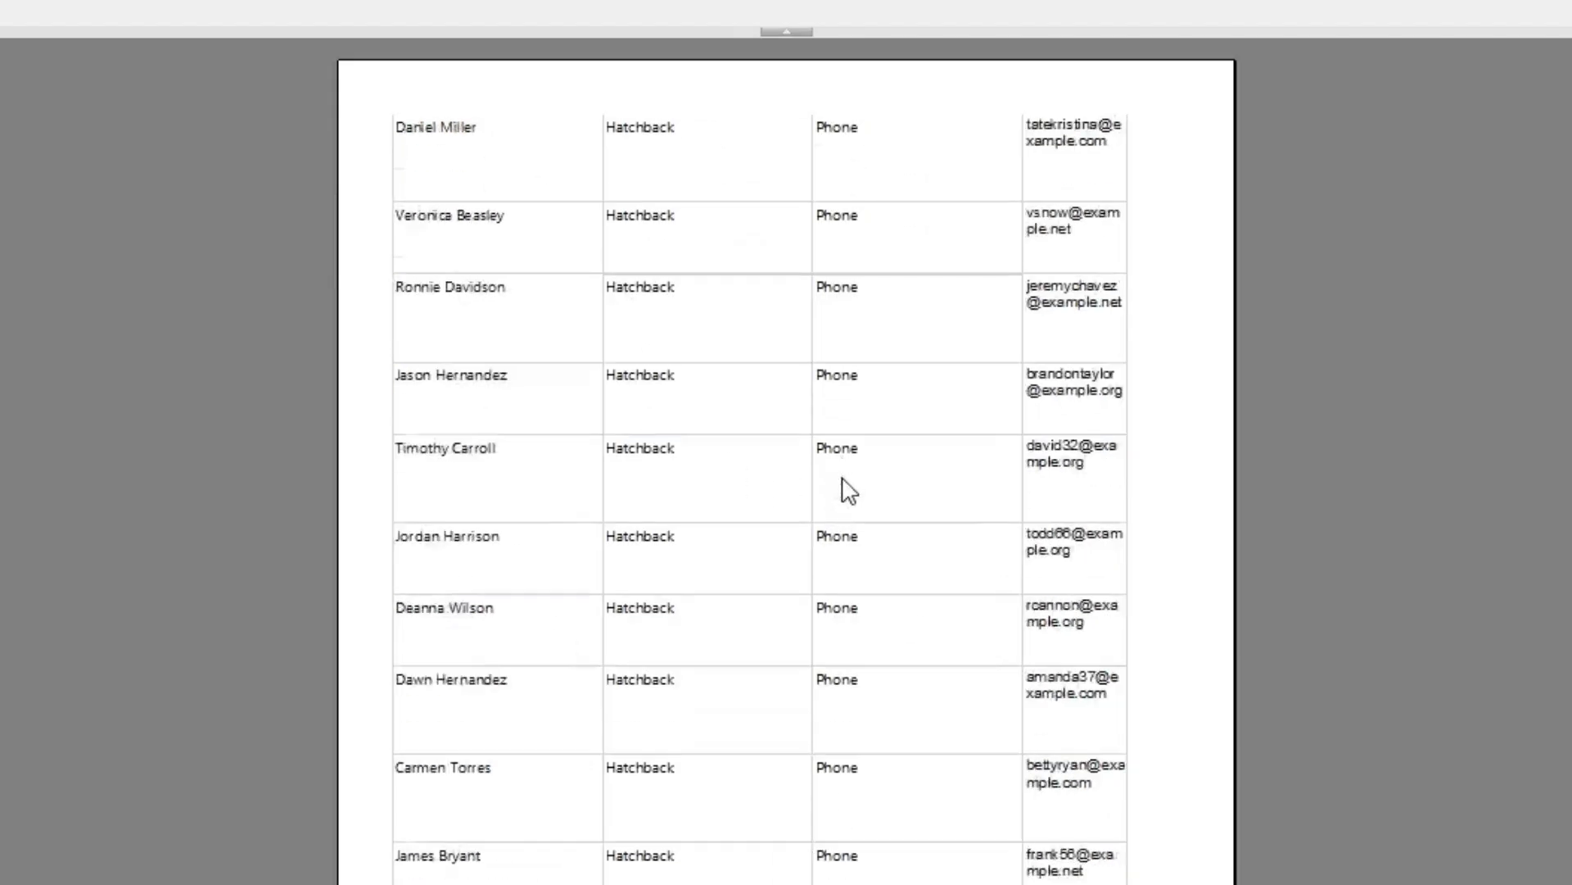
{"action": "scroll", "coordinate": [848, 485], "scroll_direction": "down", "scroll_amount": 4}
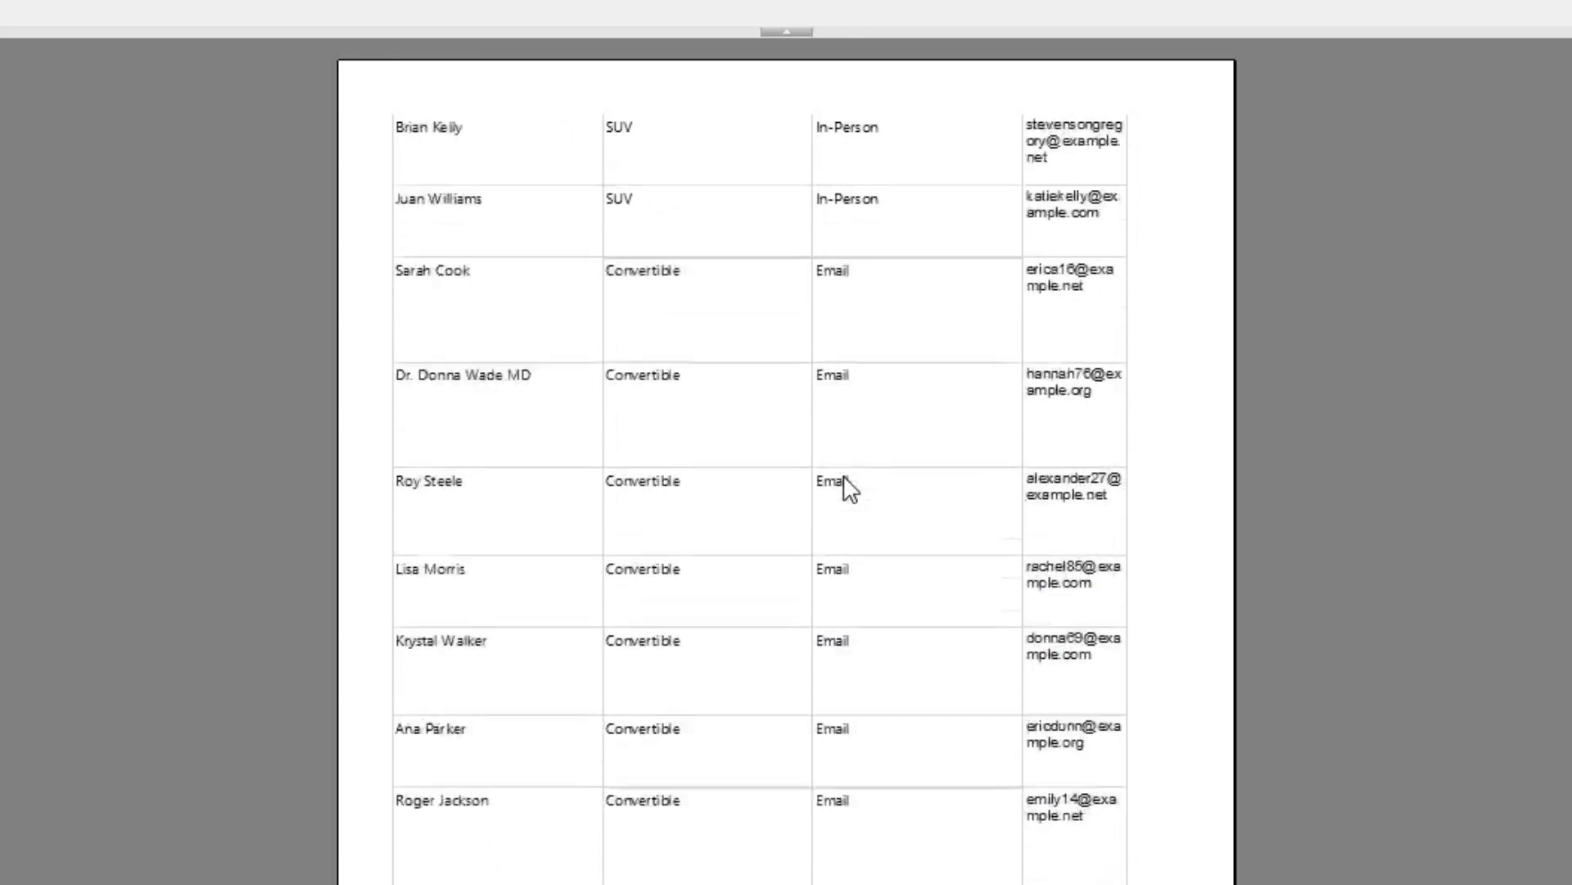
{"action": "scroll", "coordinate": [811, 491], "scroll_direction": "down", "scroll_amount": 4}
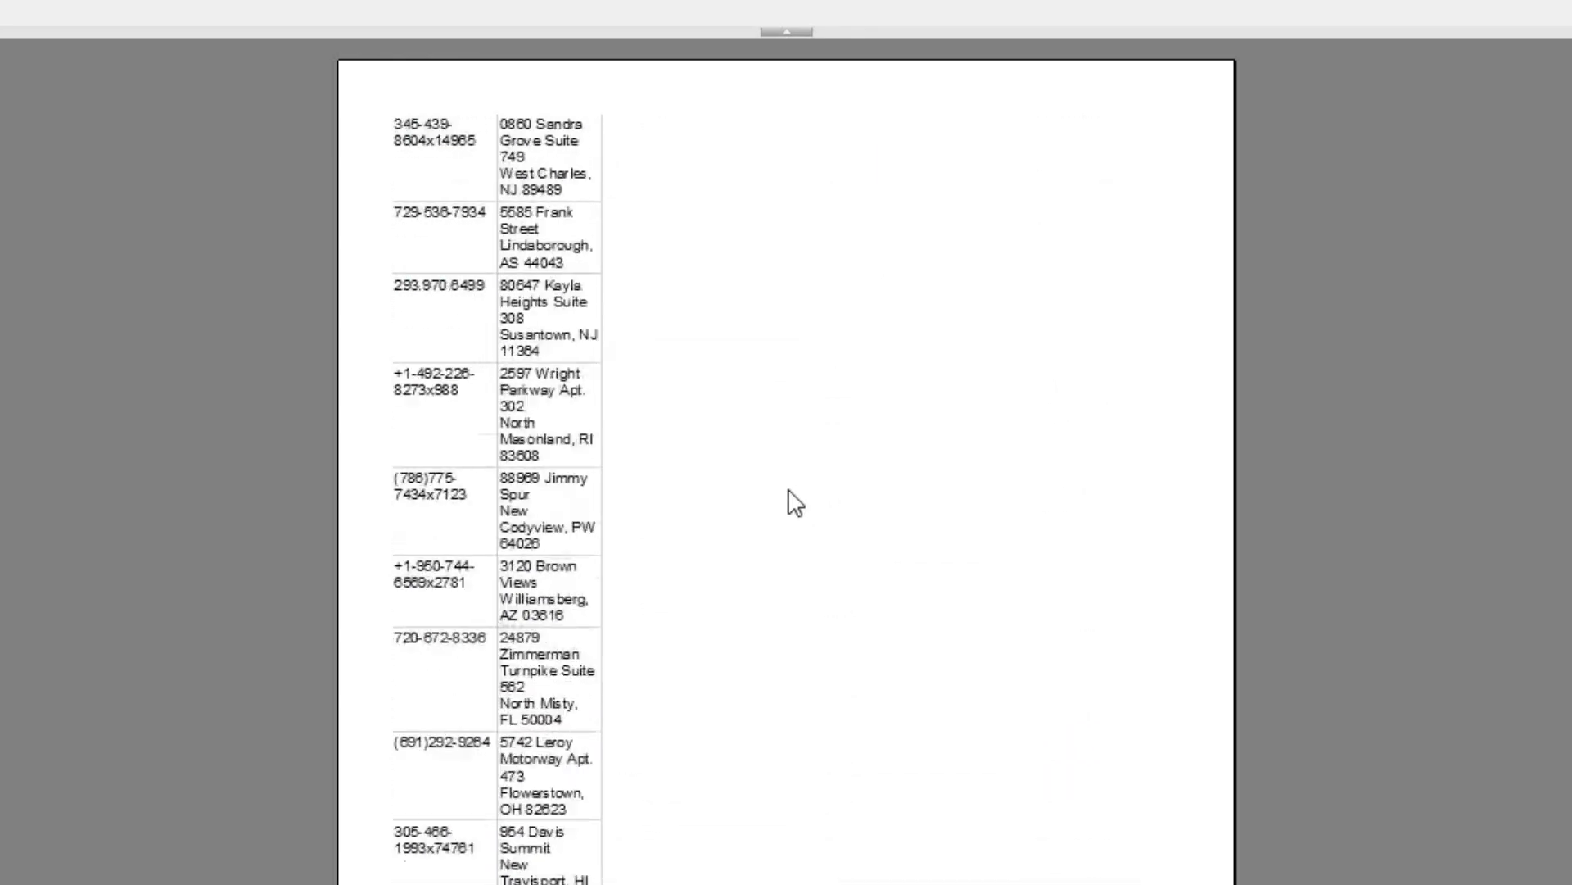
{"action": "scroll", "coordinate": [786, 514], "scroll_direction": "down", "scroll_amount": 3}
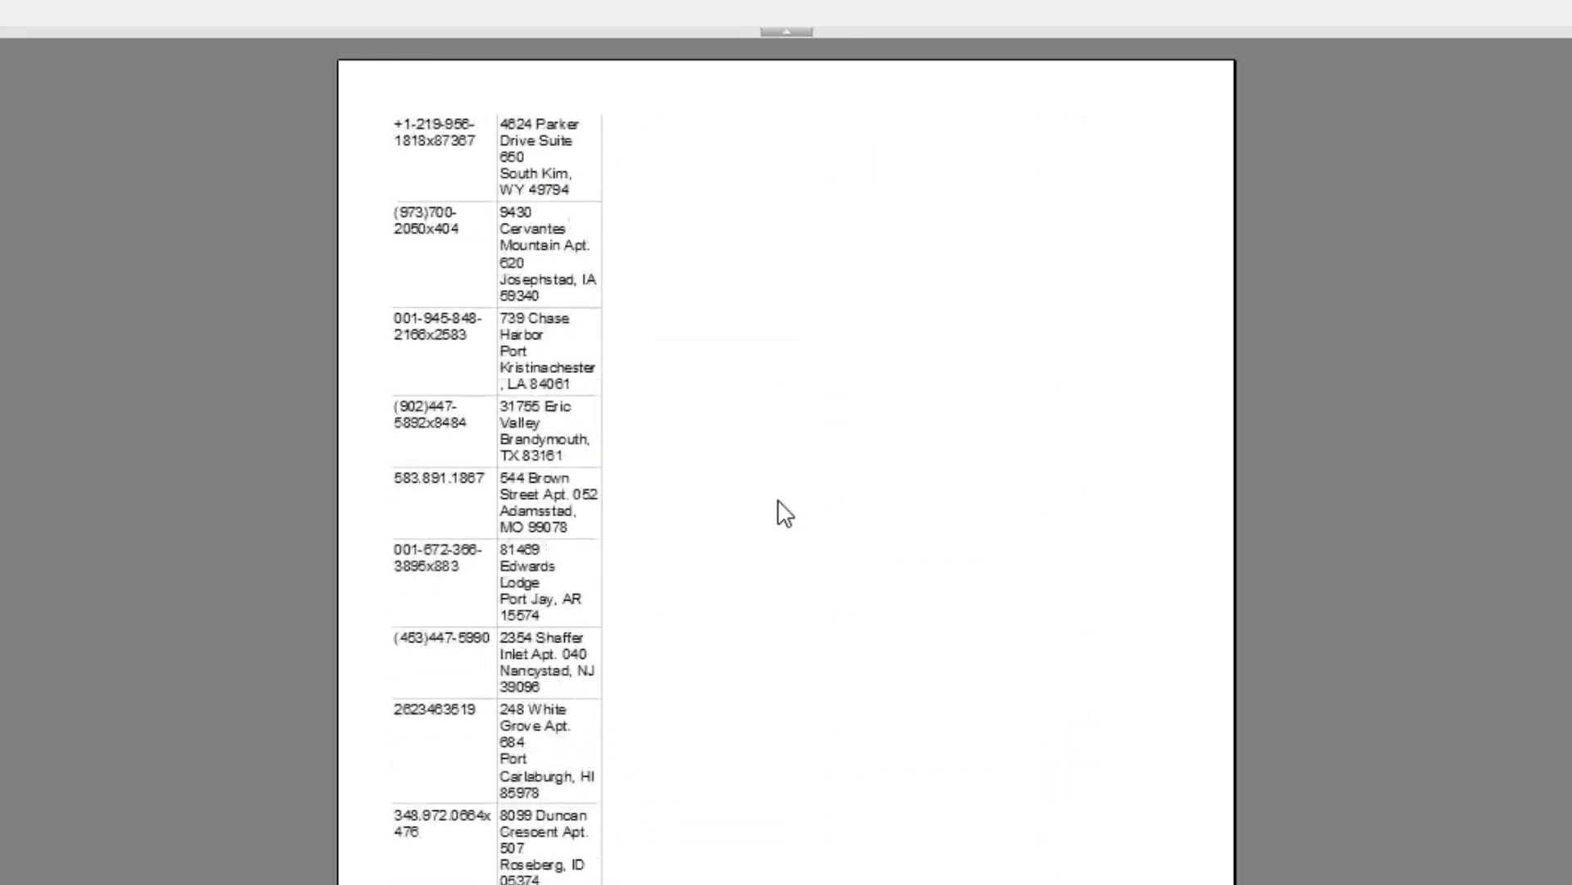
{"action": "scroll", "coordinate": [783, 511], "scroll_direction": "down", "scroll_amount": 4}
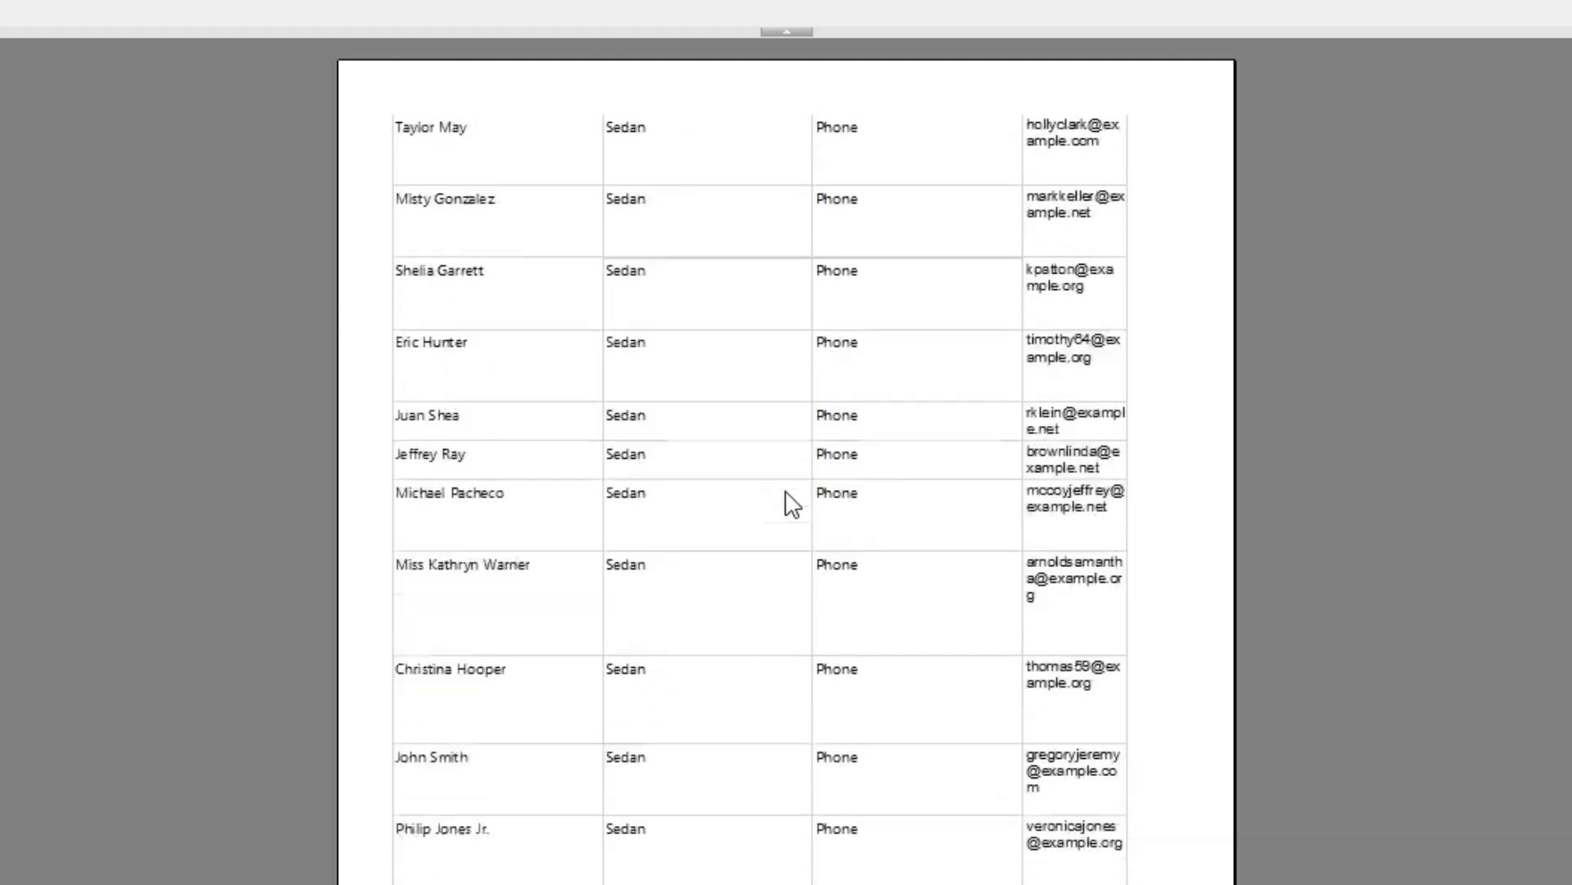
{"action": "scroll", "coordinate": [792, 503], "scroll_direction": "down", "scroll_amount": 4}
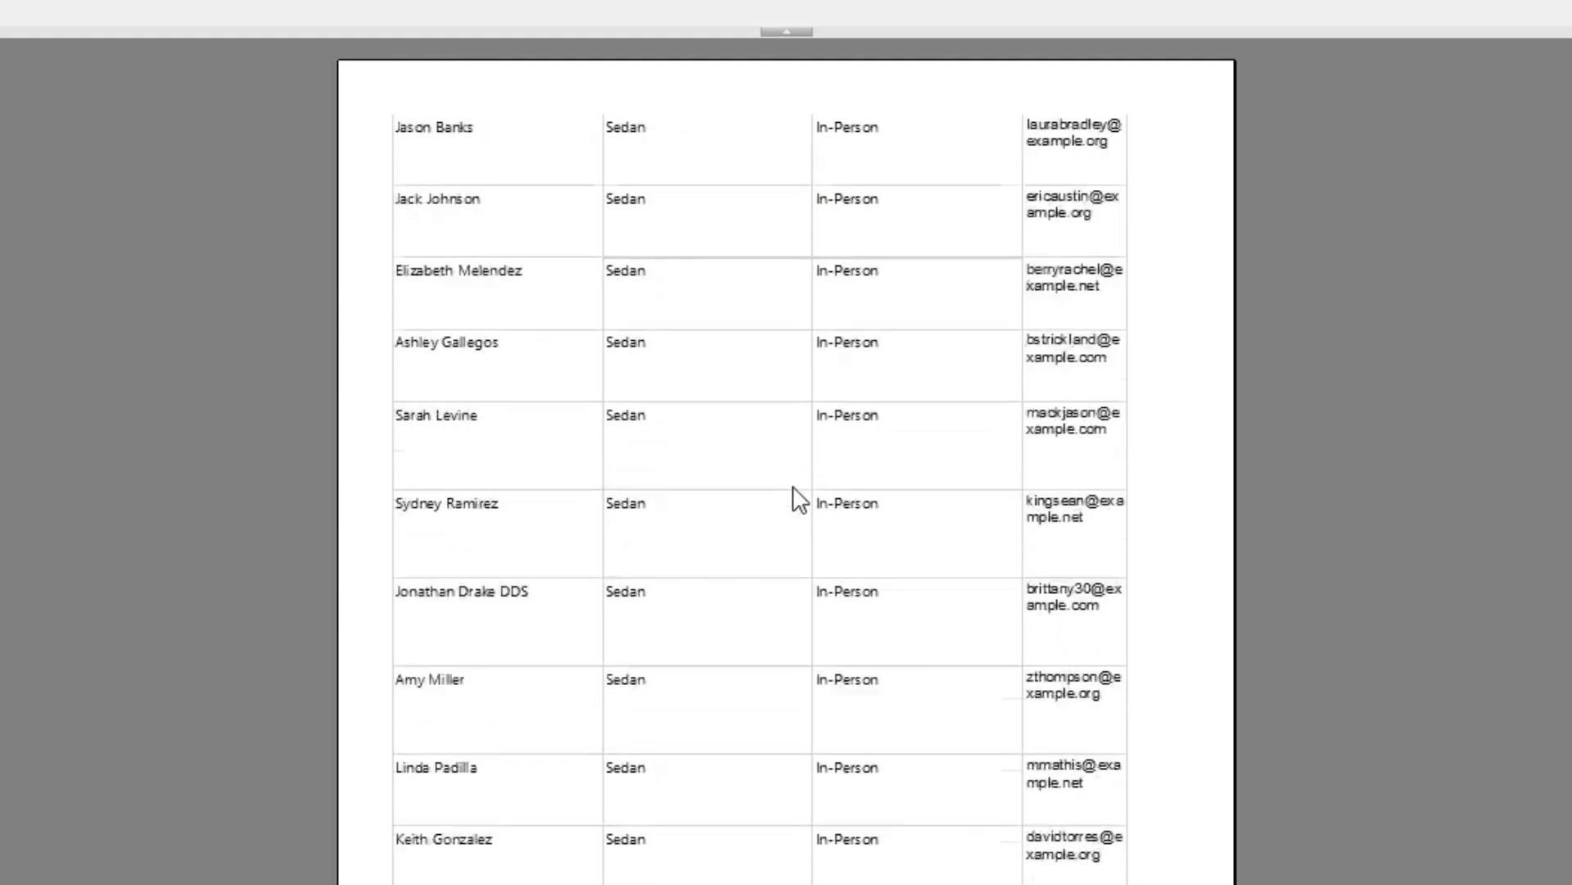
{"action": "scroll", "coordinate": [791, 480], "scroll_direction": "down", "scroll_amount": 3}
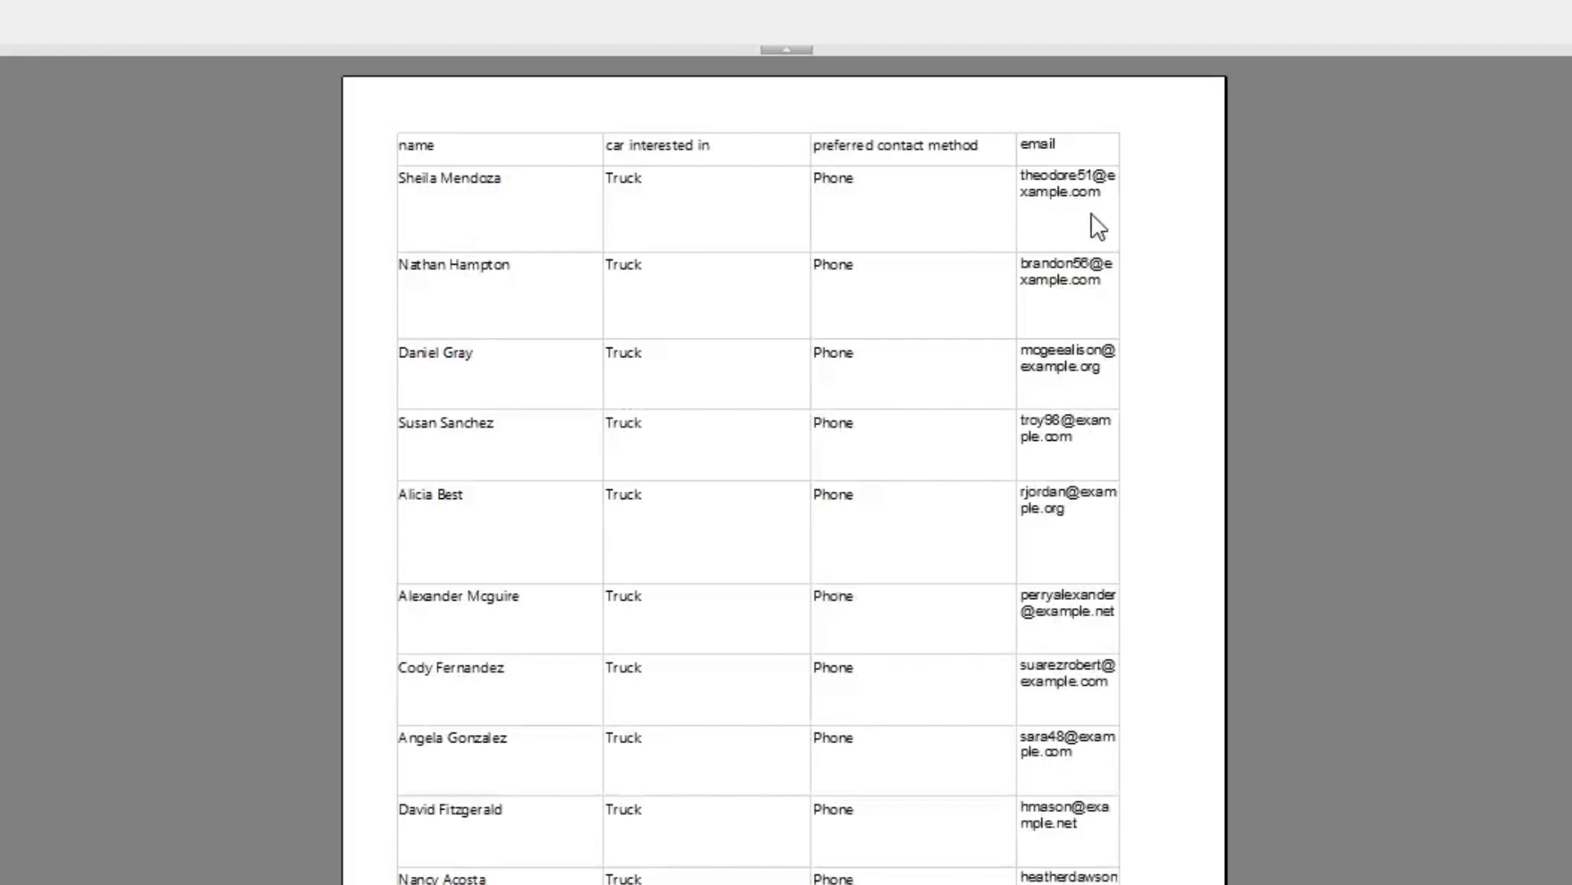
{"action": "scroll", "coordinate": [573, 361], "scroll_direction": "down", "scroll_amount": 1}
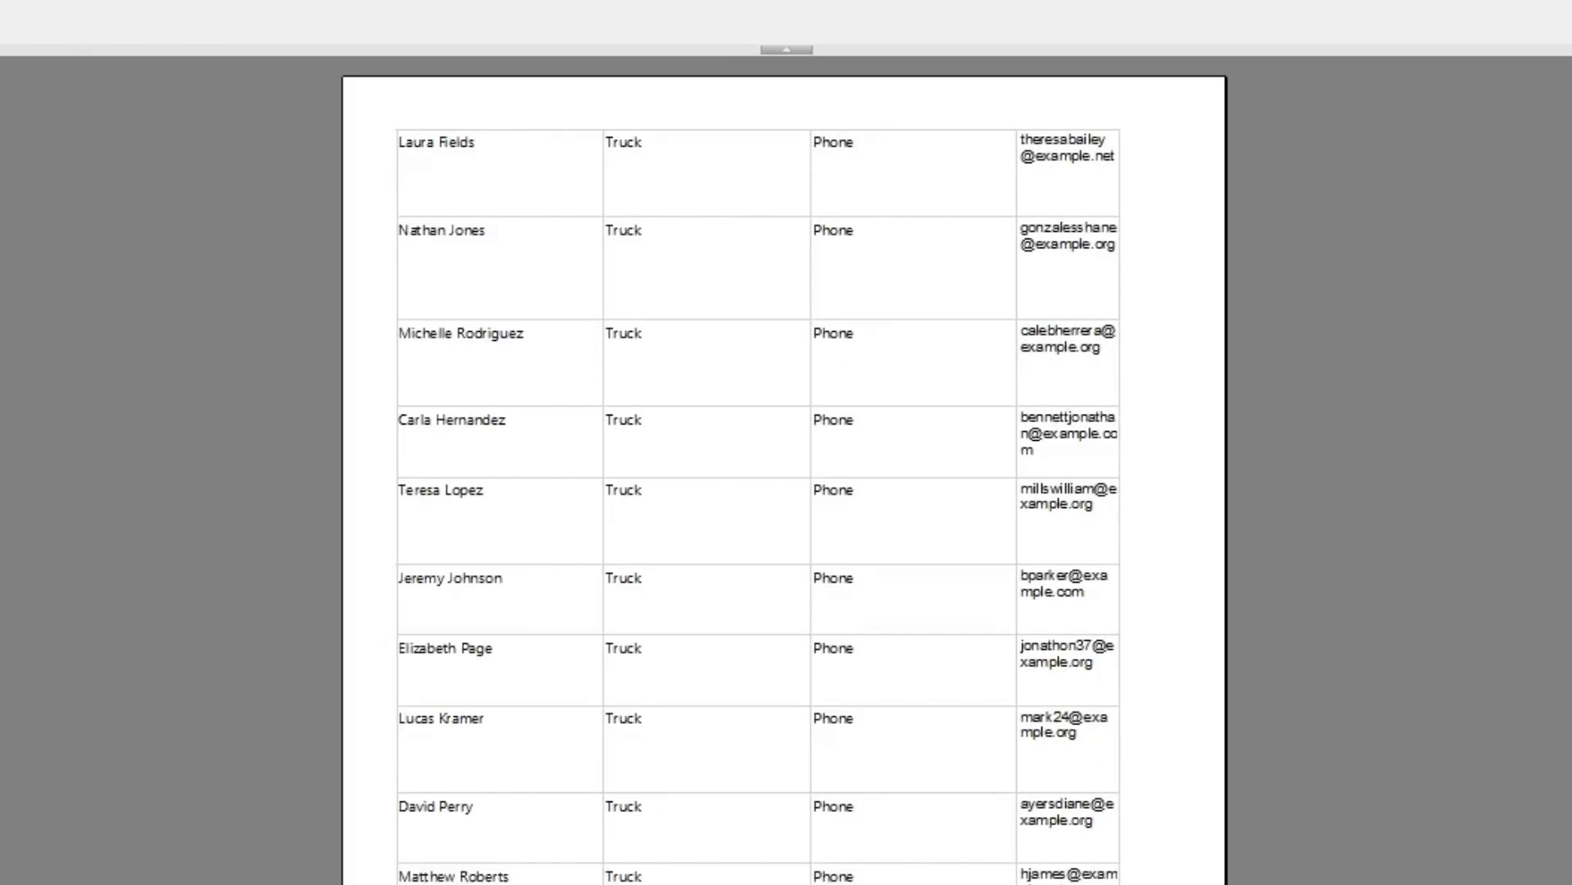
{"action": "scroll", "coordinate": [785, 470], "scroll_direction": "down", "scroll_amount": 1}
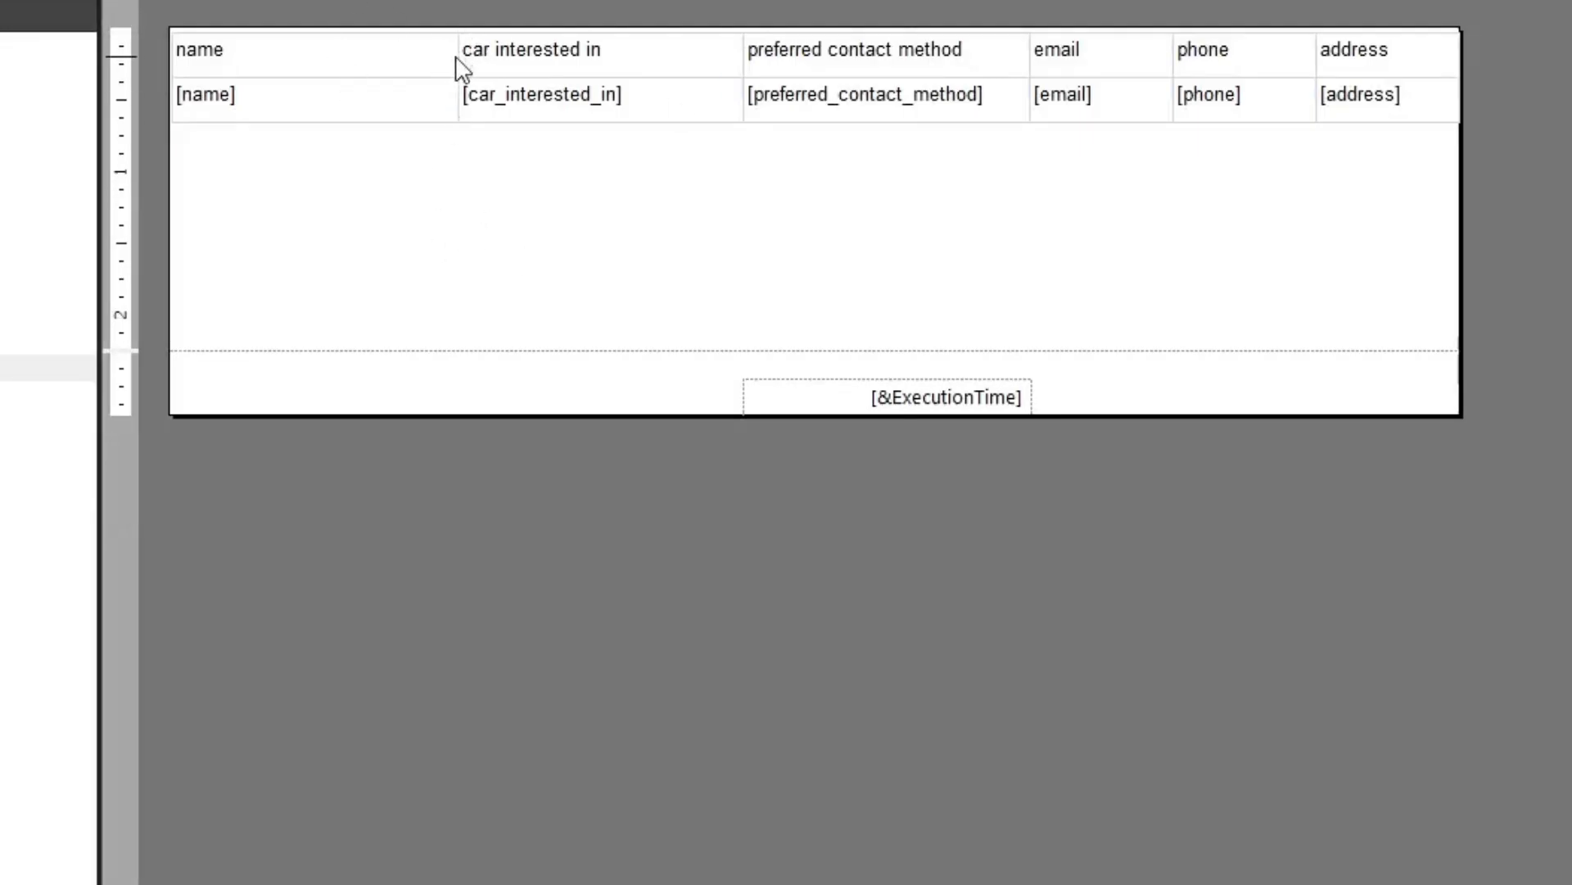
Narrow the table's name column to about 1 in
{"action": "left_click", "coordinate": [467, 61]}
{"action": "left_click", "coordinate": [458, 11]}
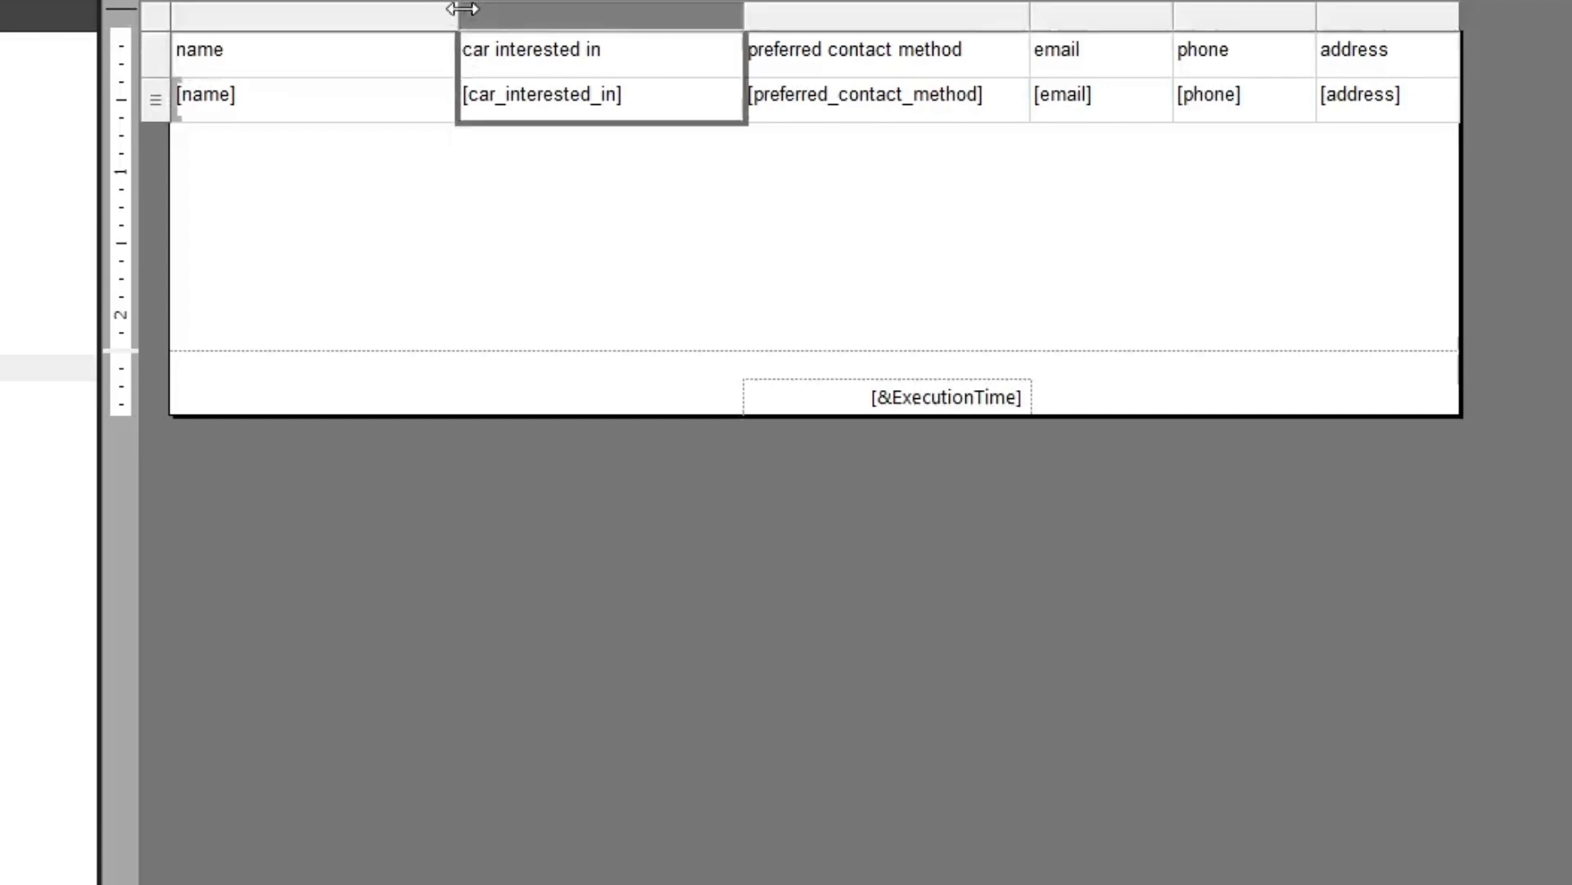
{"action": "left_click_drag", "start_coordinate": [456, 11], "coordinate": [316, 3]}
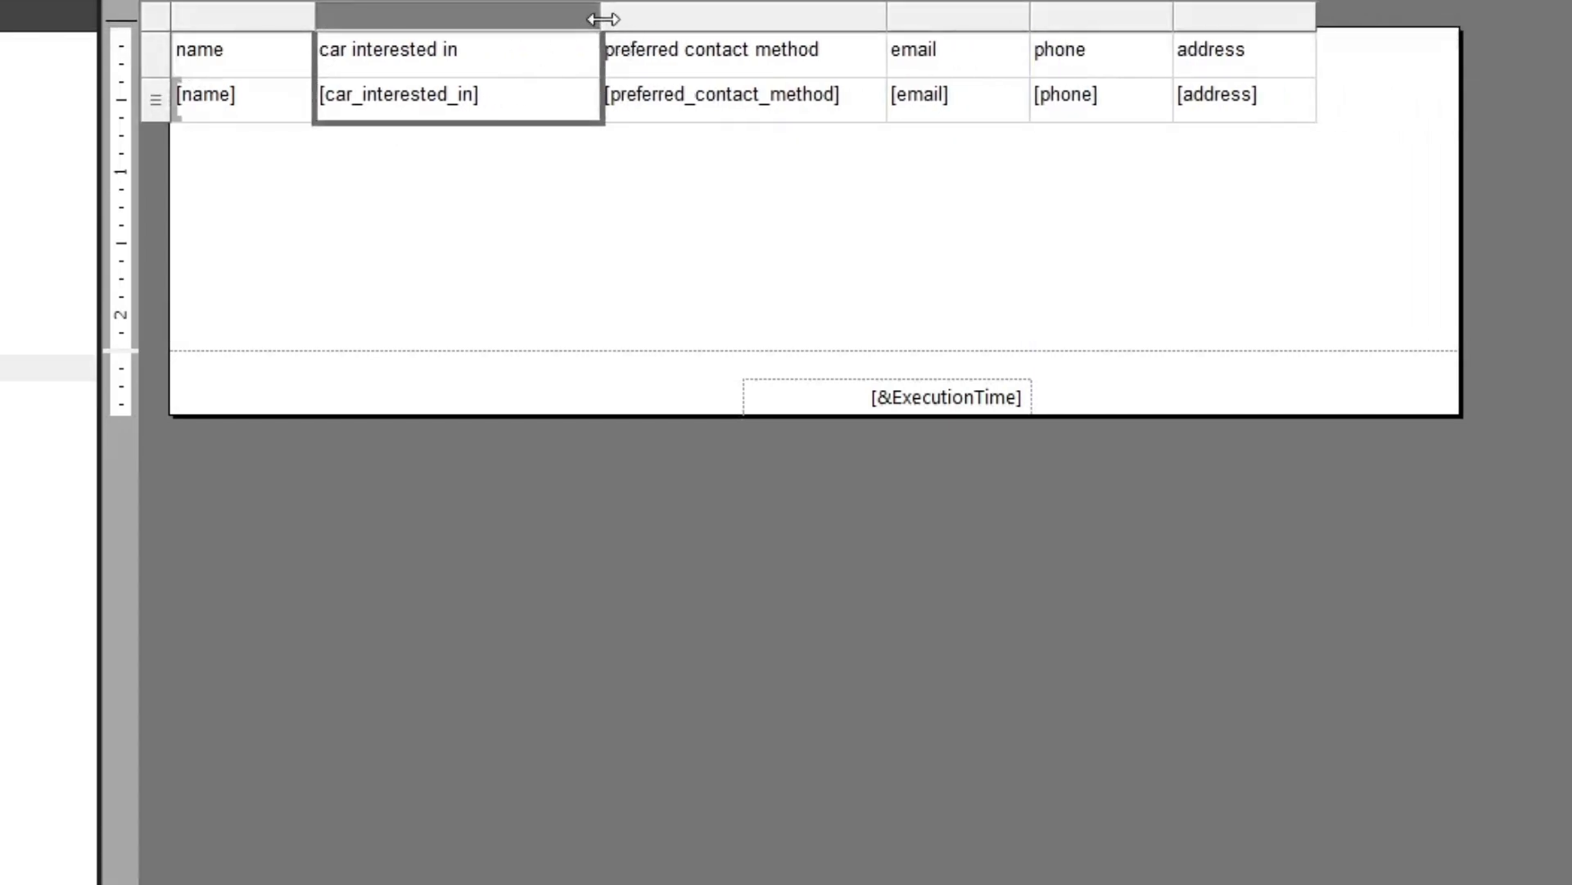
Resize the car interested in column to about 1.6 in, preferred contact method to about 1.7 in and address to about 1.2 in
{"action": "left_click_drag", "start_coordinate": [604, 17], "coordinate": [543, 17]}
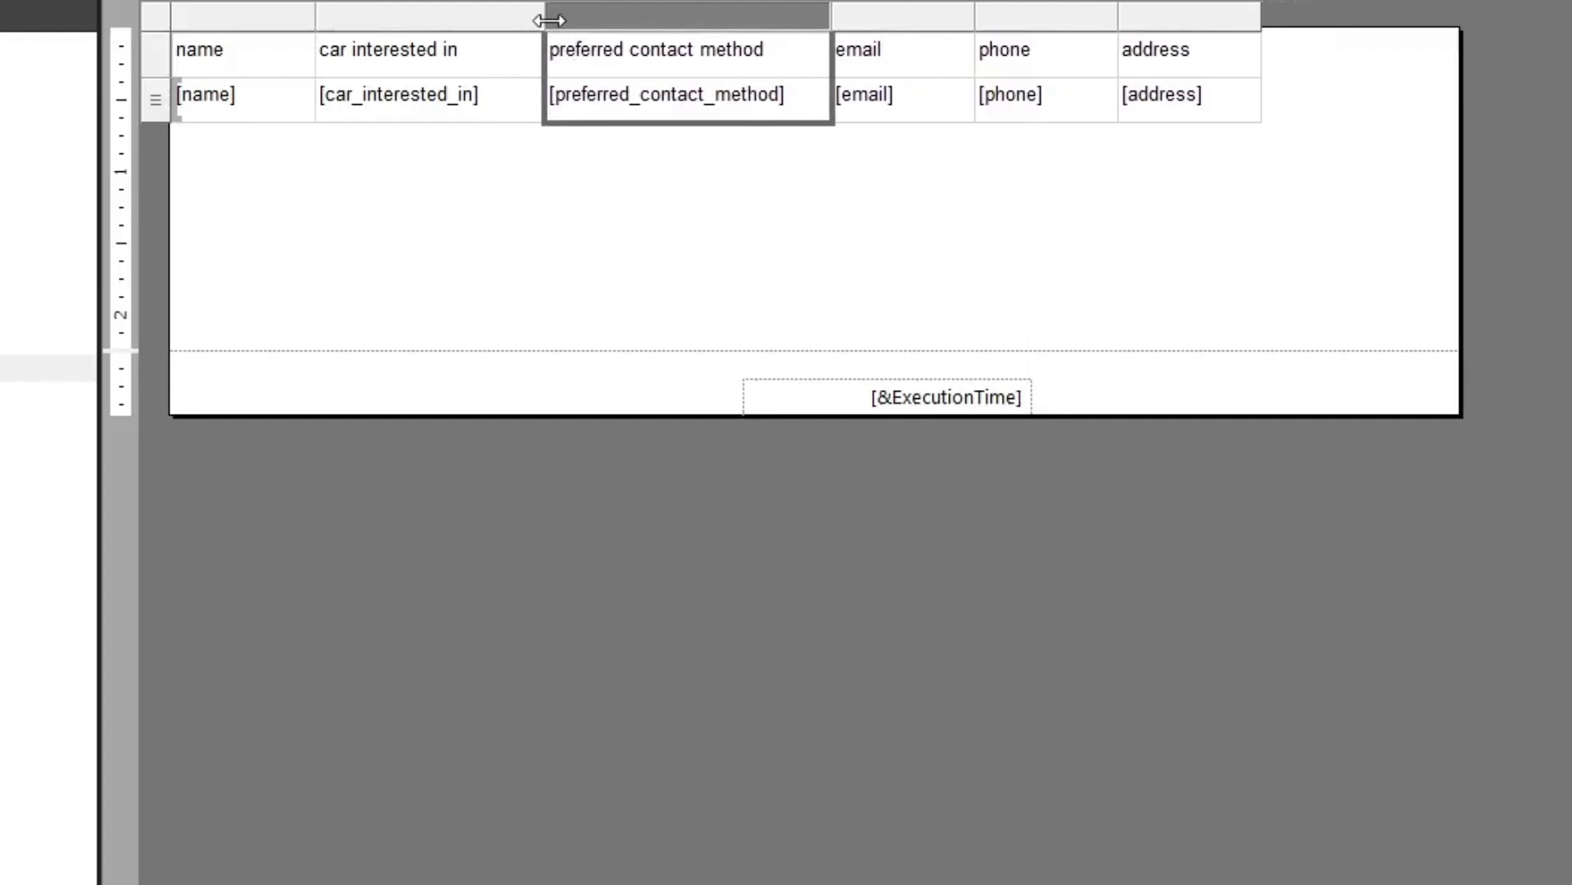
{"action": "left_click_drag", "start_coordinate": [832, 12], "coordinate": [790, 16]}
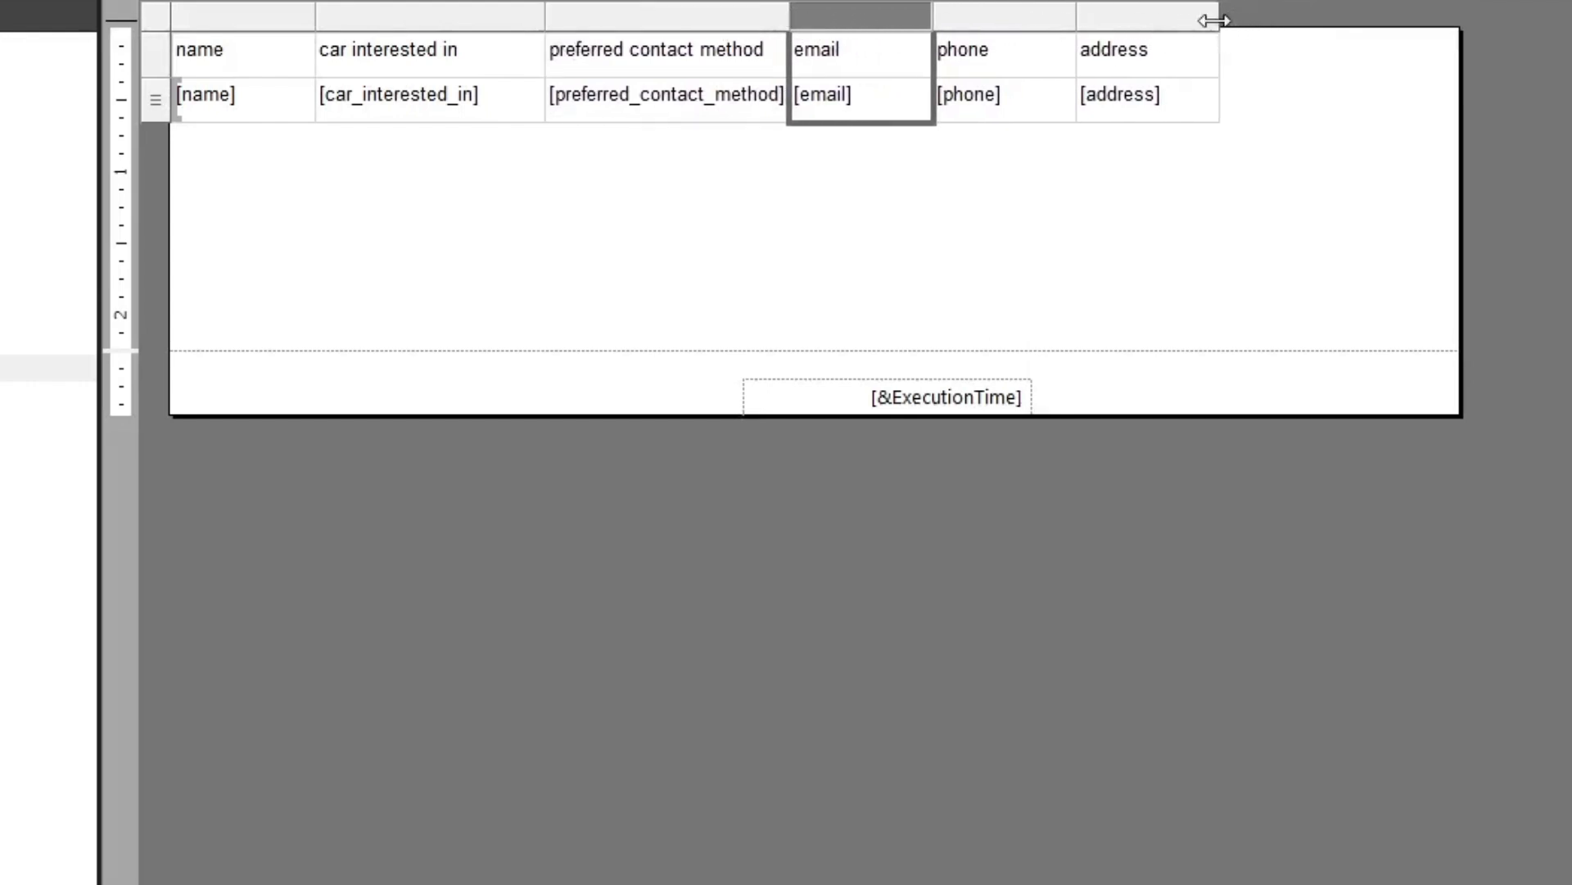
{"action": "mouse_move", "coordinate": [1220, 17]}
{"action": "left_mouse_down"}
{"action": "mouse_move", "coordinate": [1378, 22]}
{"action": "mouse_move", "coordinate": [1253, 18]}
{"action": "mouse_move", "coordinate": [1235, 72]}
{"action": "left_mouse_up"}
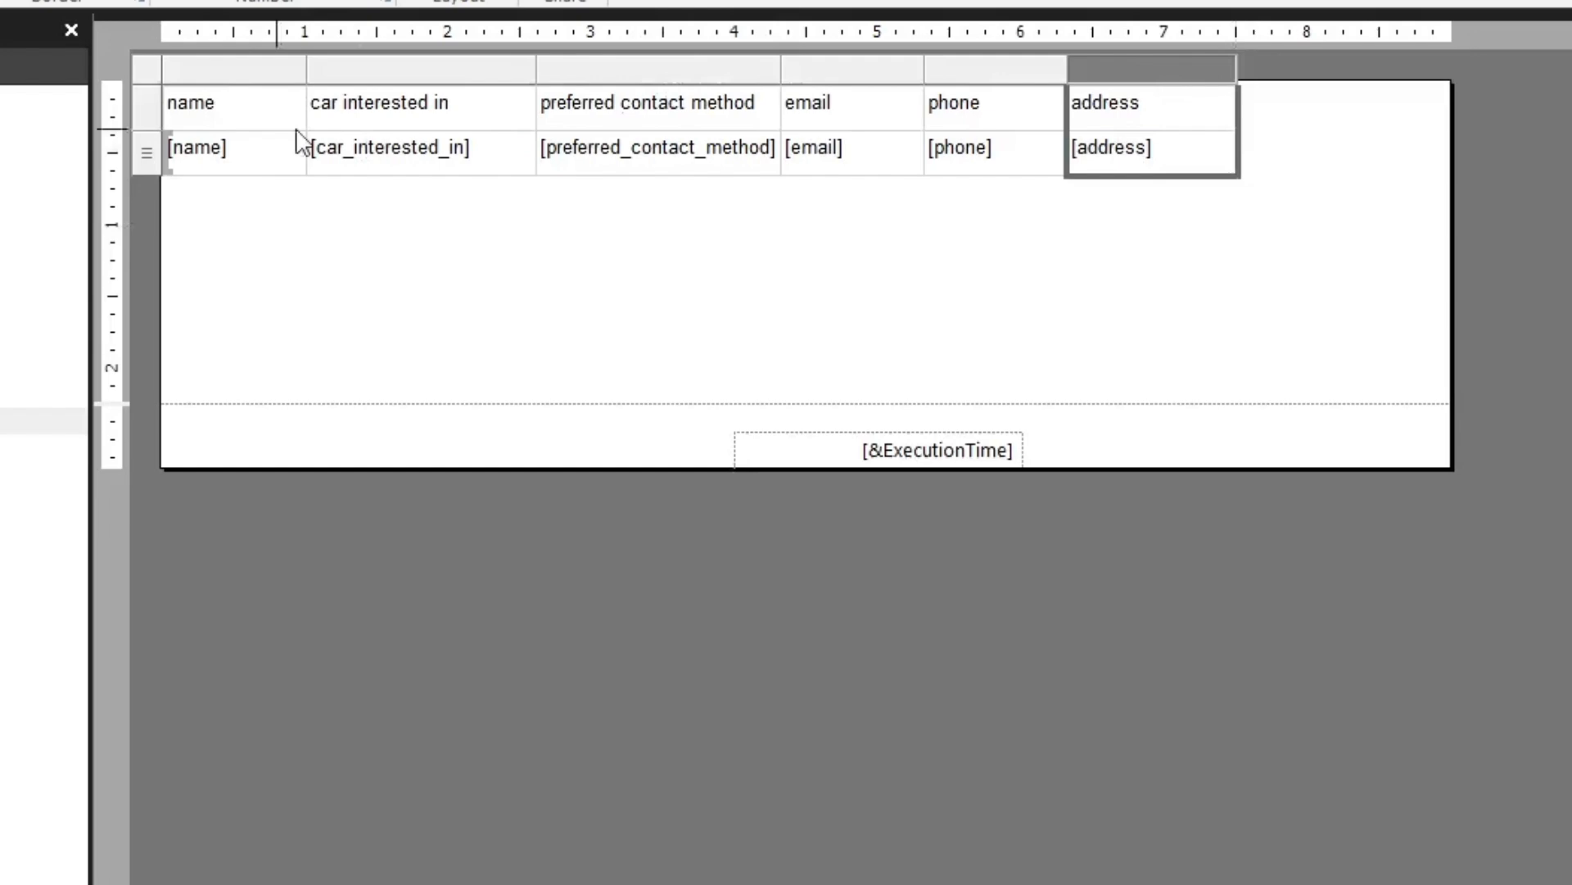
Select the whole customer table, move it away from the page corner, and set its left location to 0.5 in
{"action": "left_click", "coordinate": [146, 69]}
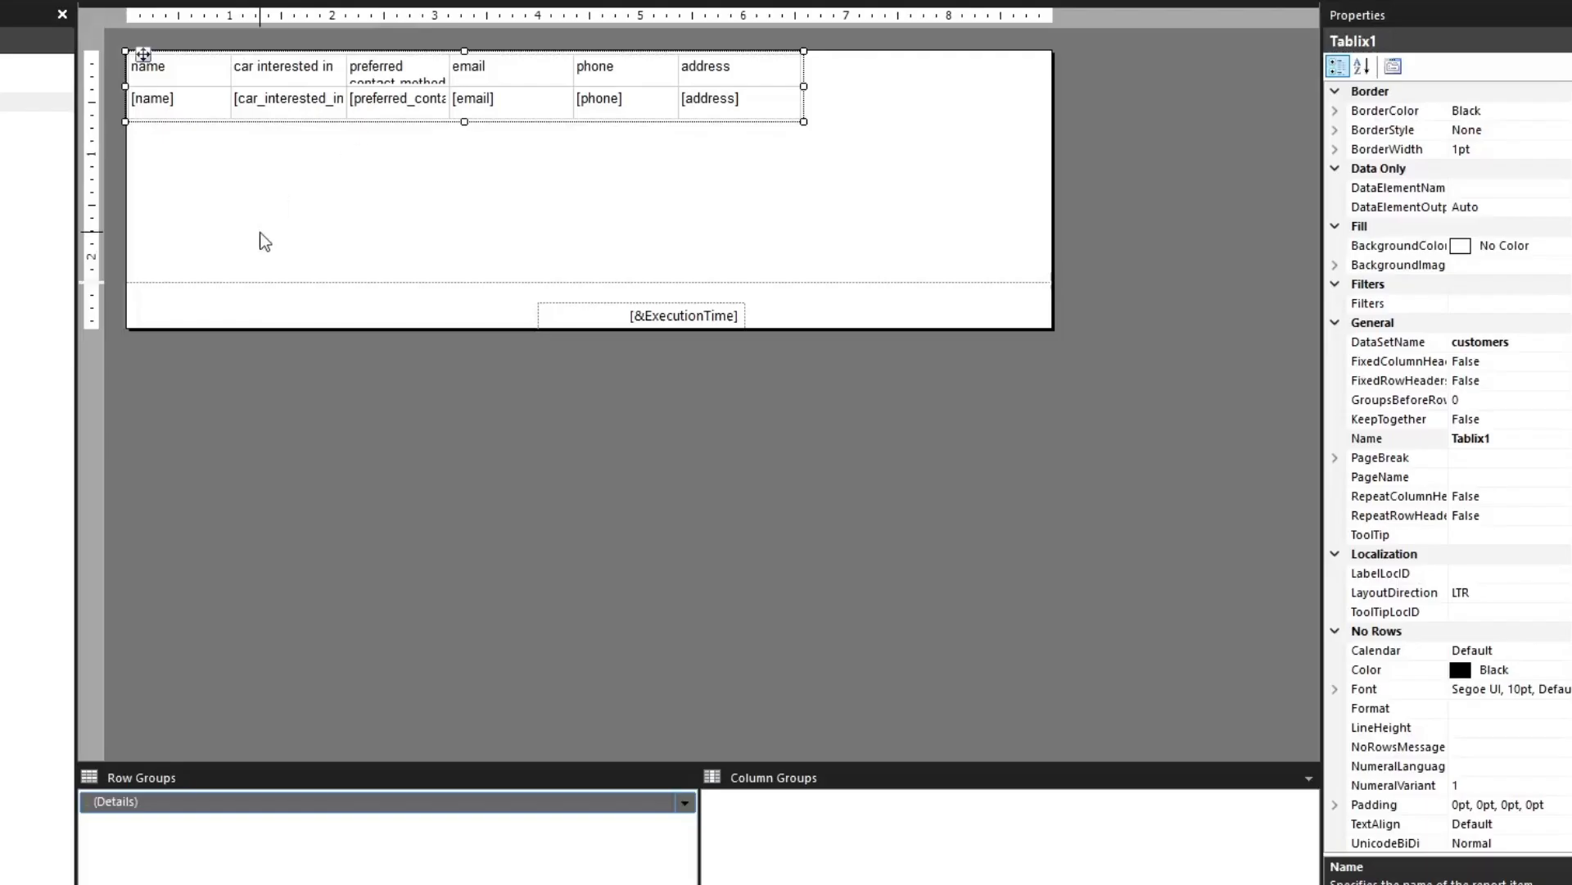
{"action": "left_click_drag", "start_coordinate": [144, 55], "coordinate": [232, 77]}
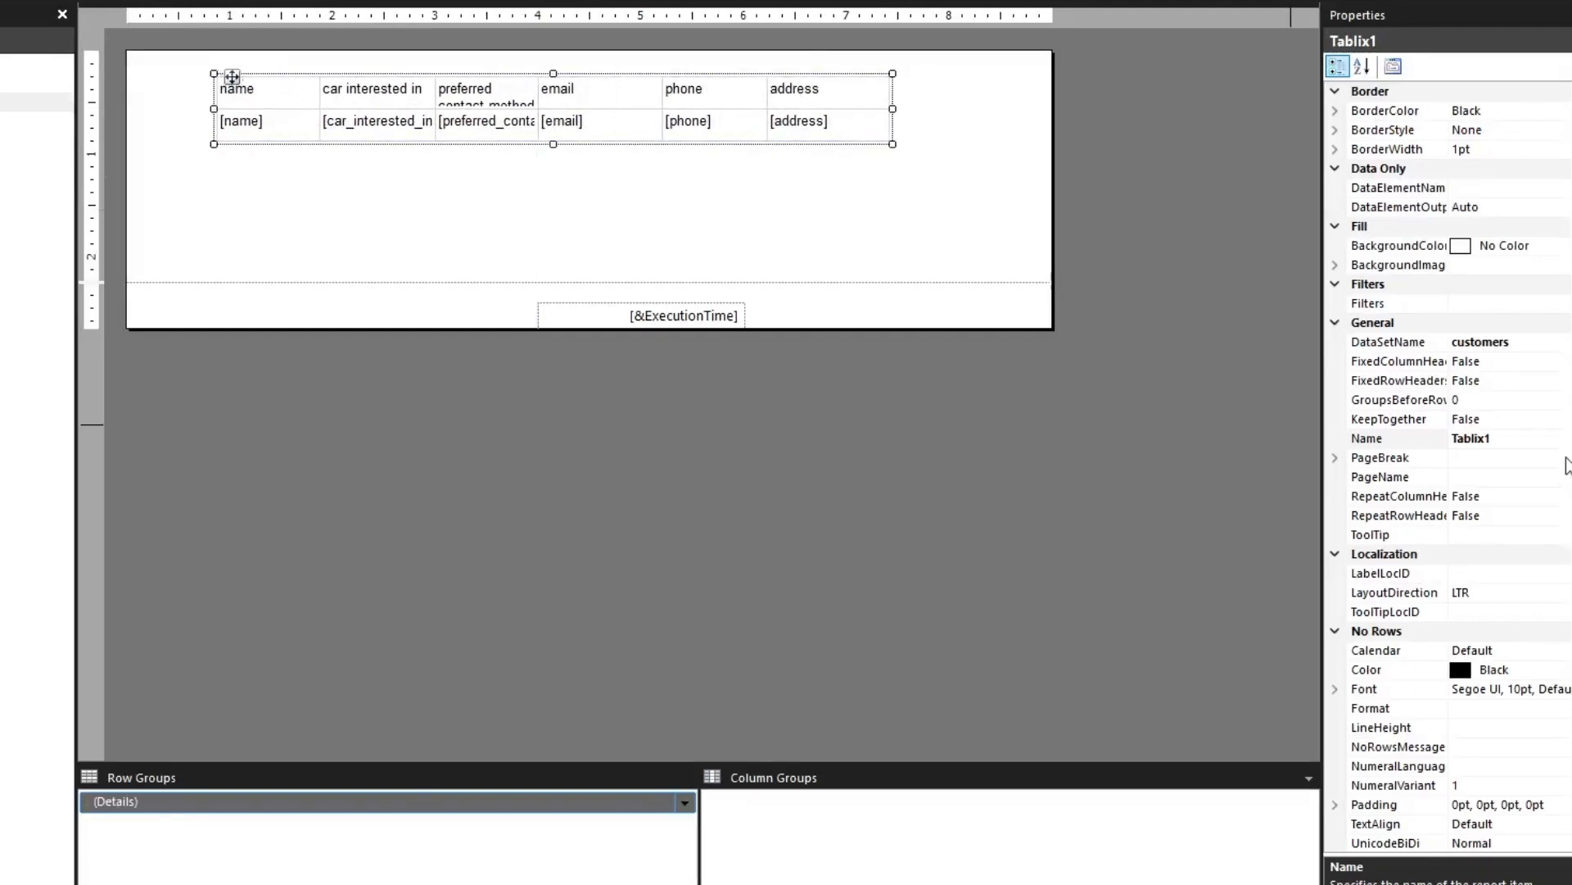
{"action": "scroll", "coordinate": [1566, 465], "scroll_direction": "down", "scroll_amount": 5}
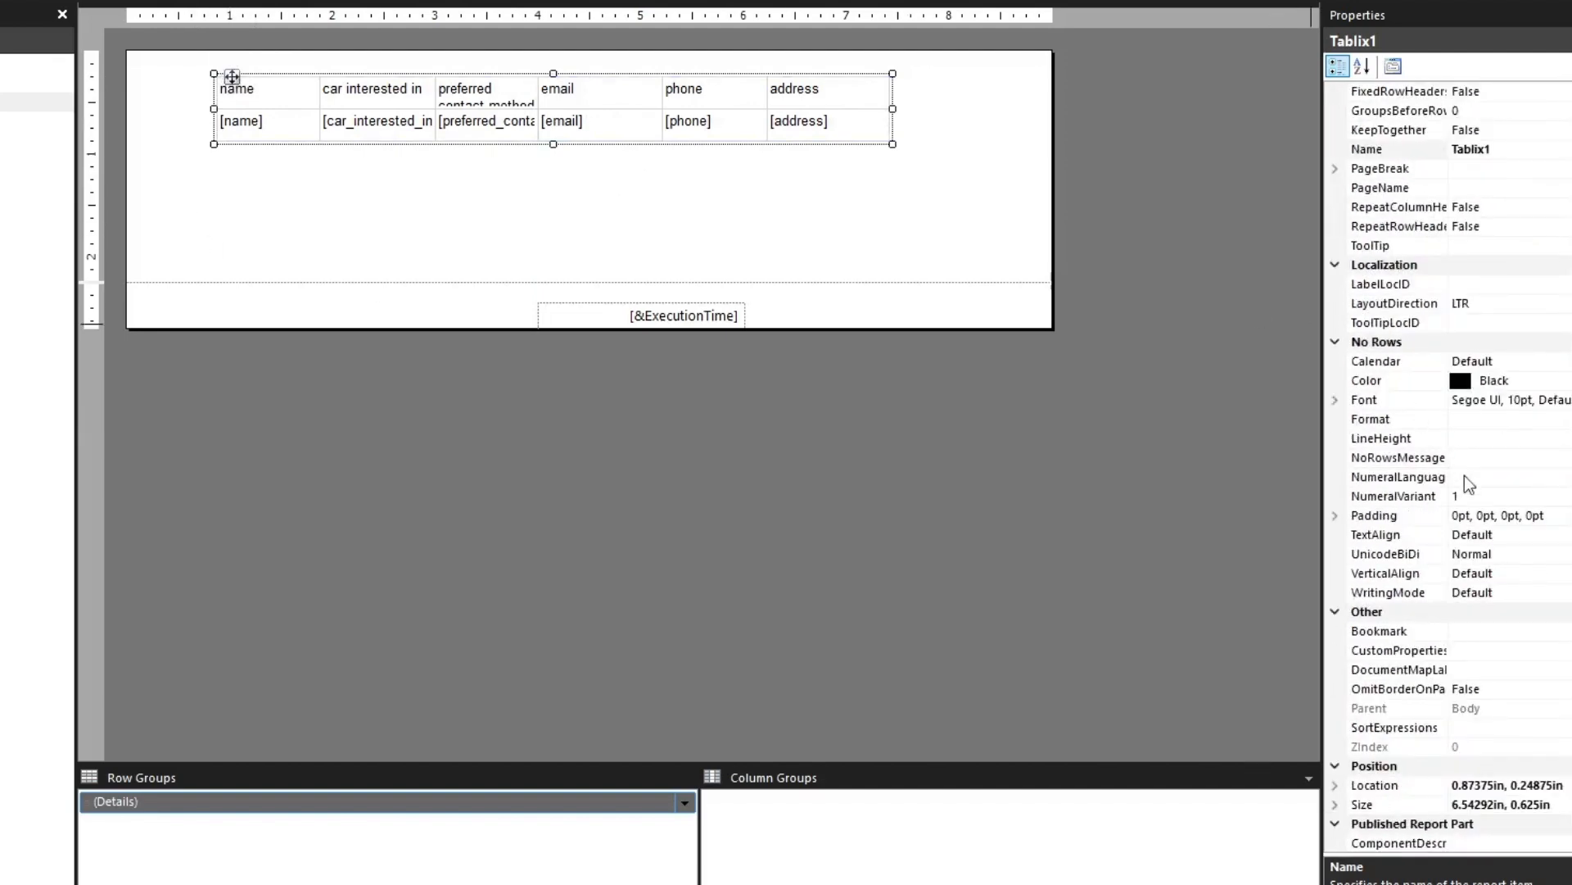
{"action": "scroll", "coordinate": [1450, 582], "scroll_direction": "down", "scroll_amount": 3}
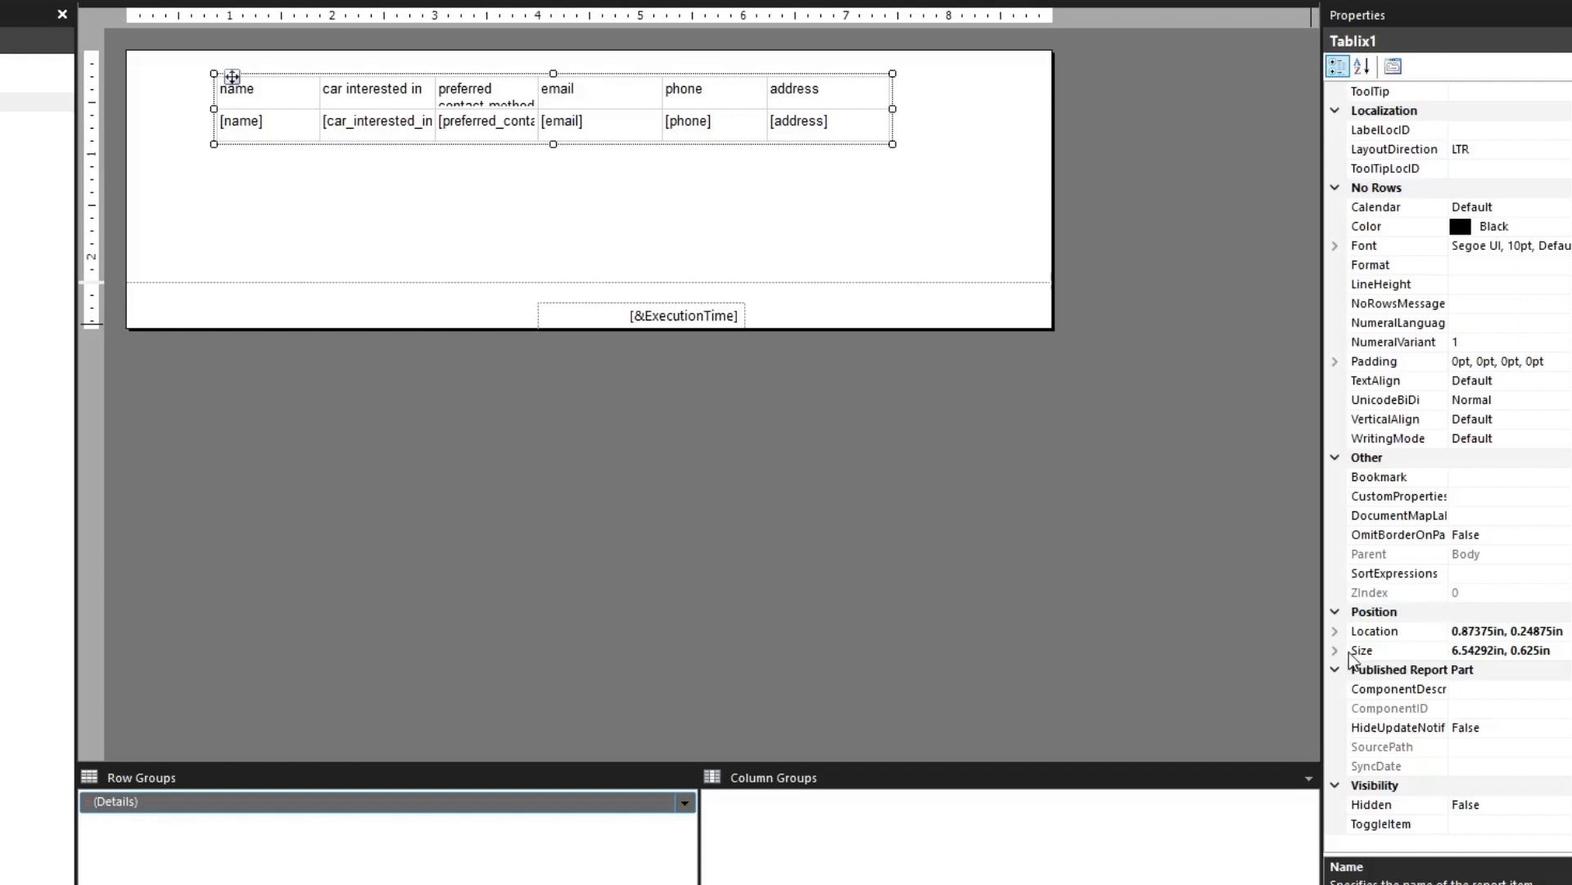
{"action": "left_click", "coordinate": [1335, 631]}
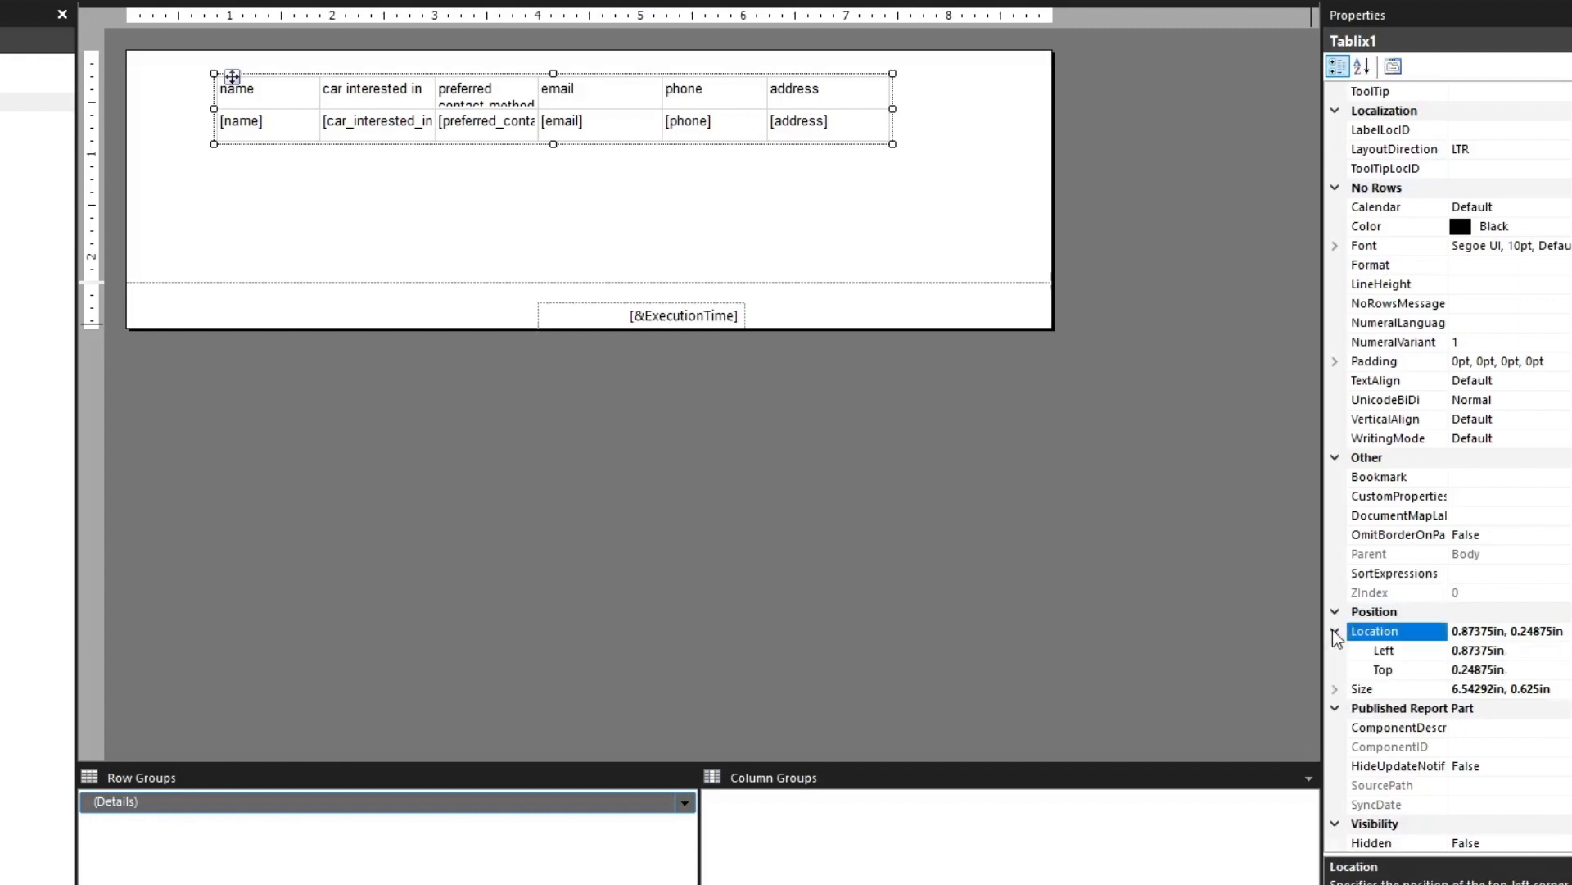
{"action": "left_click", "coordinate": [1494, 669]}
{"action": "left_click", "coordinate": [1497, 649]}
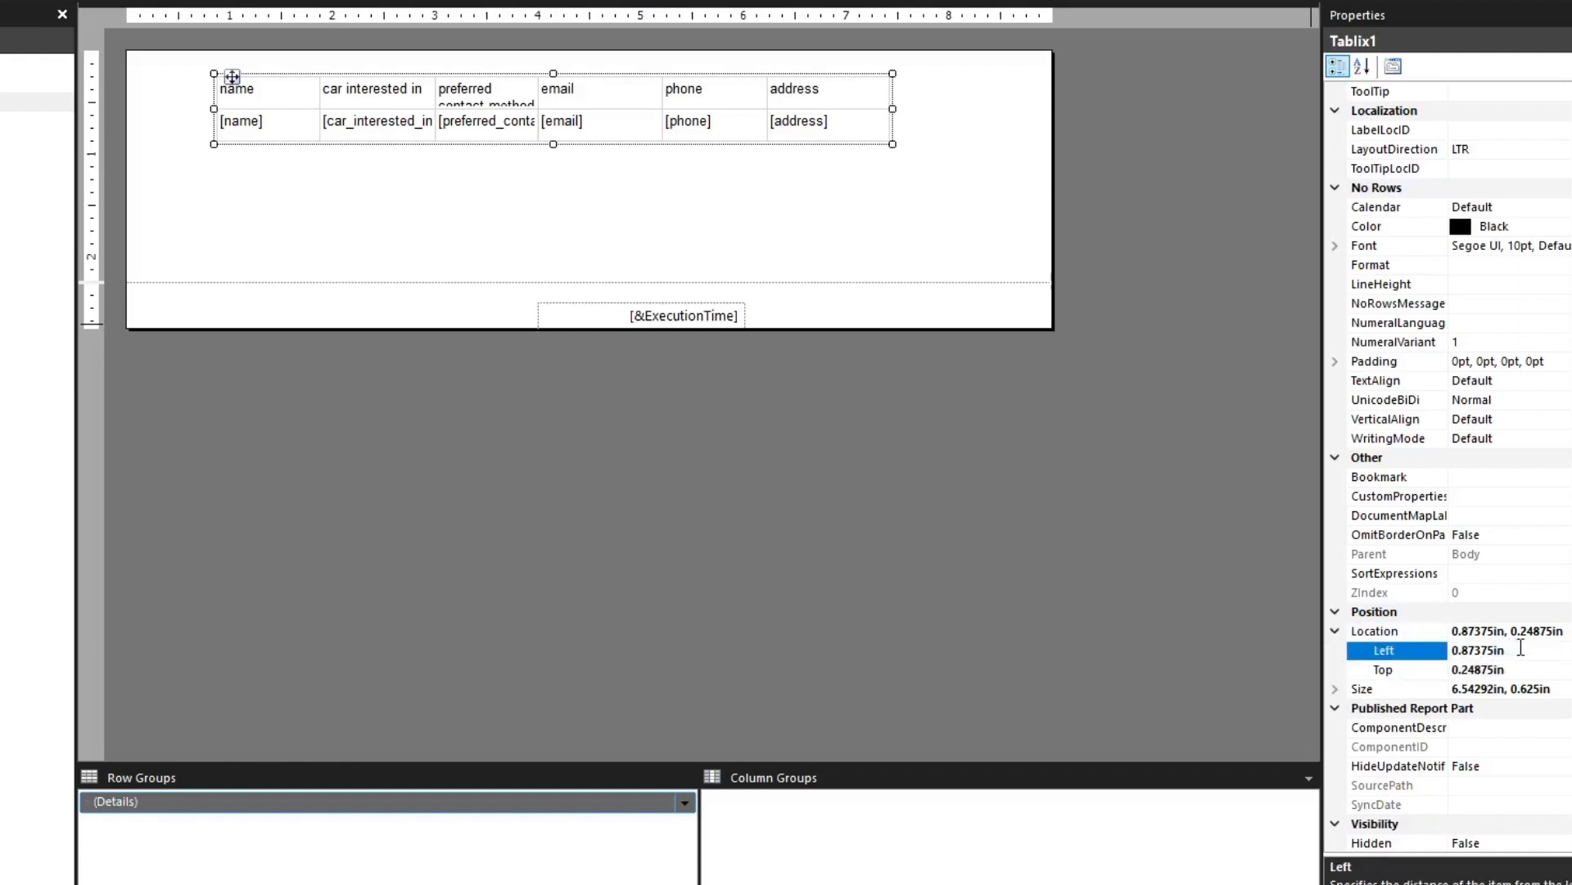
{"action": "left_click_drag", "start_coordinate": [1519, 649], "coordinate": [1360, 632]}
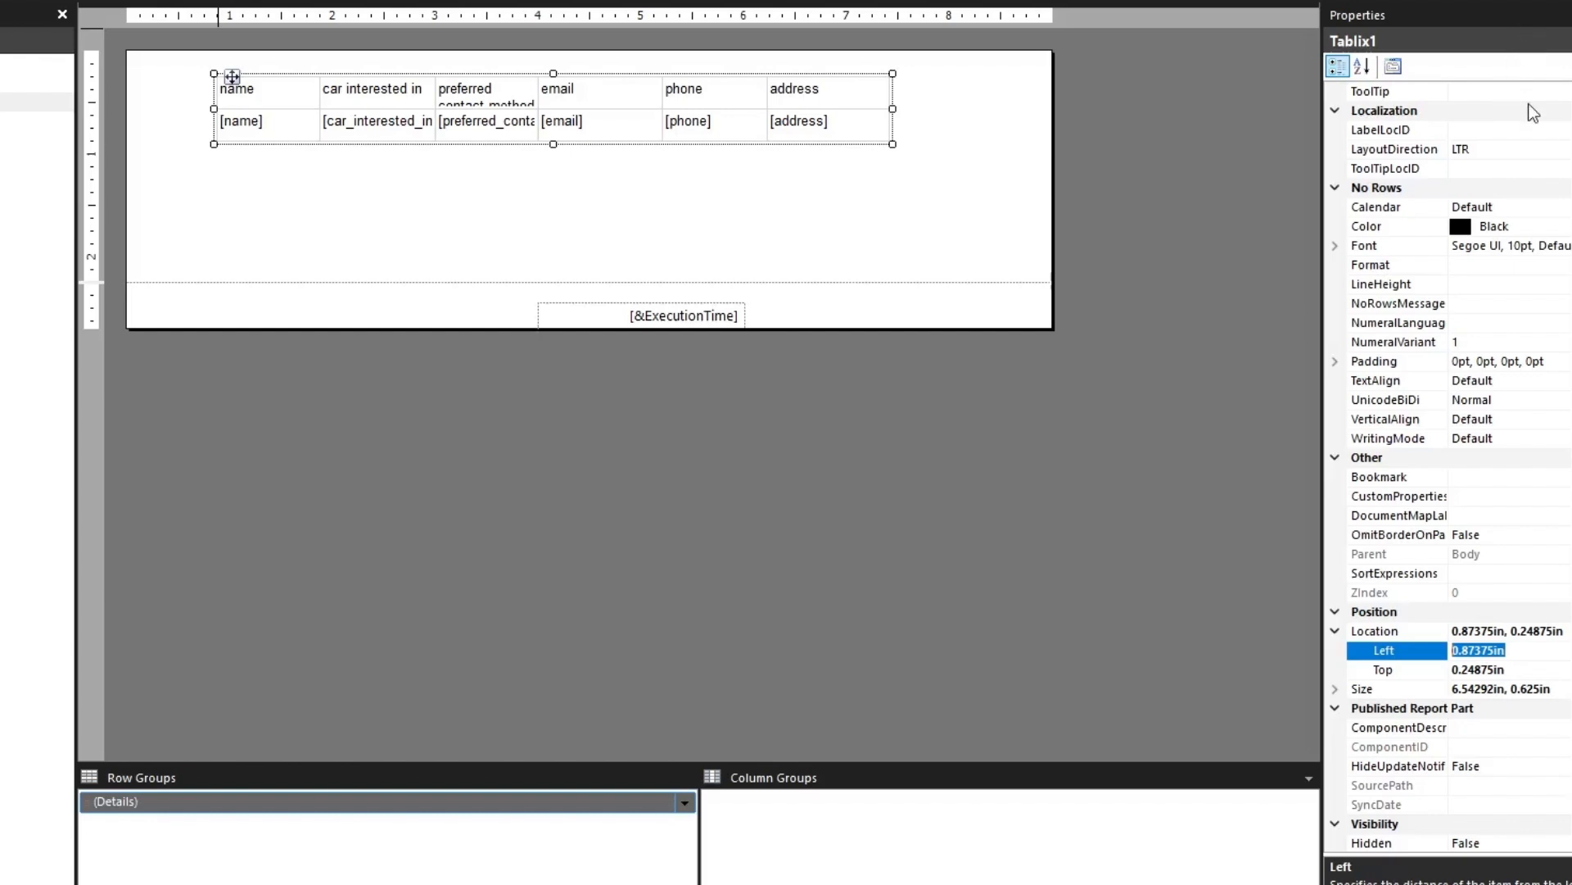
{"action": "key", "text": "BackSpace"}
{"action": "key", "text": "Return"}
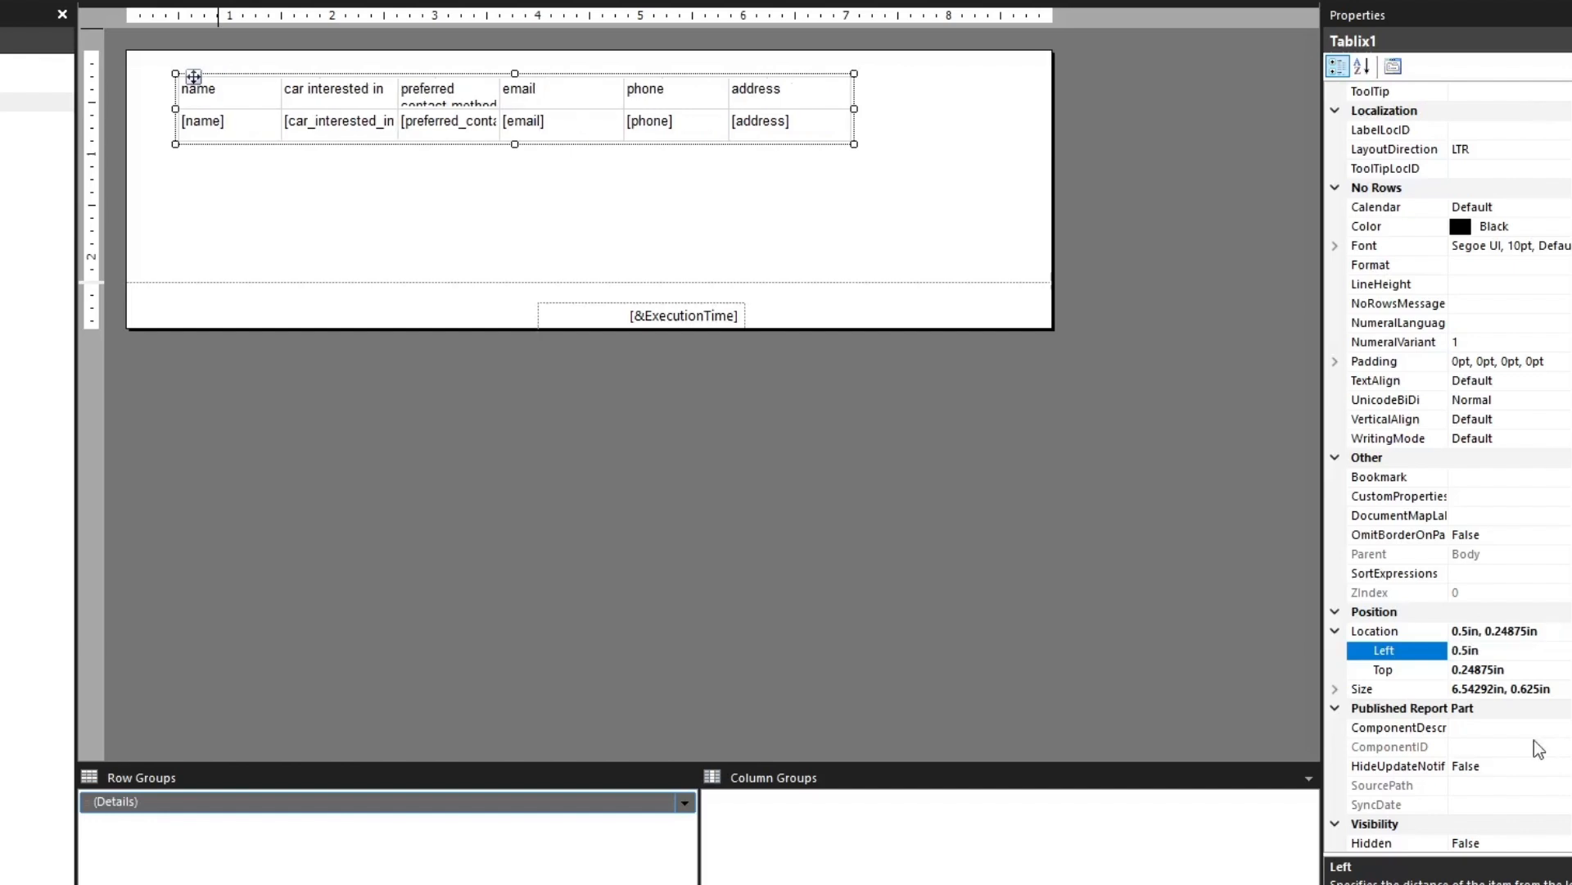
Set the customer table's top location to 0
{"action": "left_click", "coordinate": [1393, 689]}
{"action": "left_click", "coordinate": [1392, 674]}
{"action": "key", "text": "Tab"}
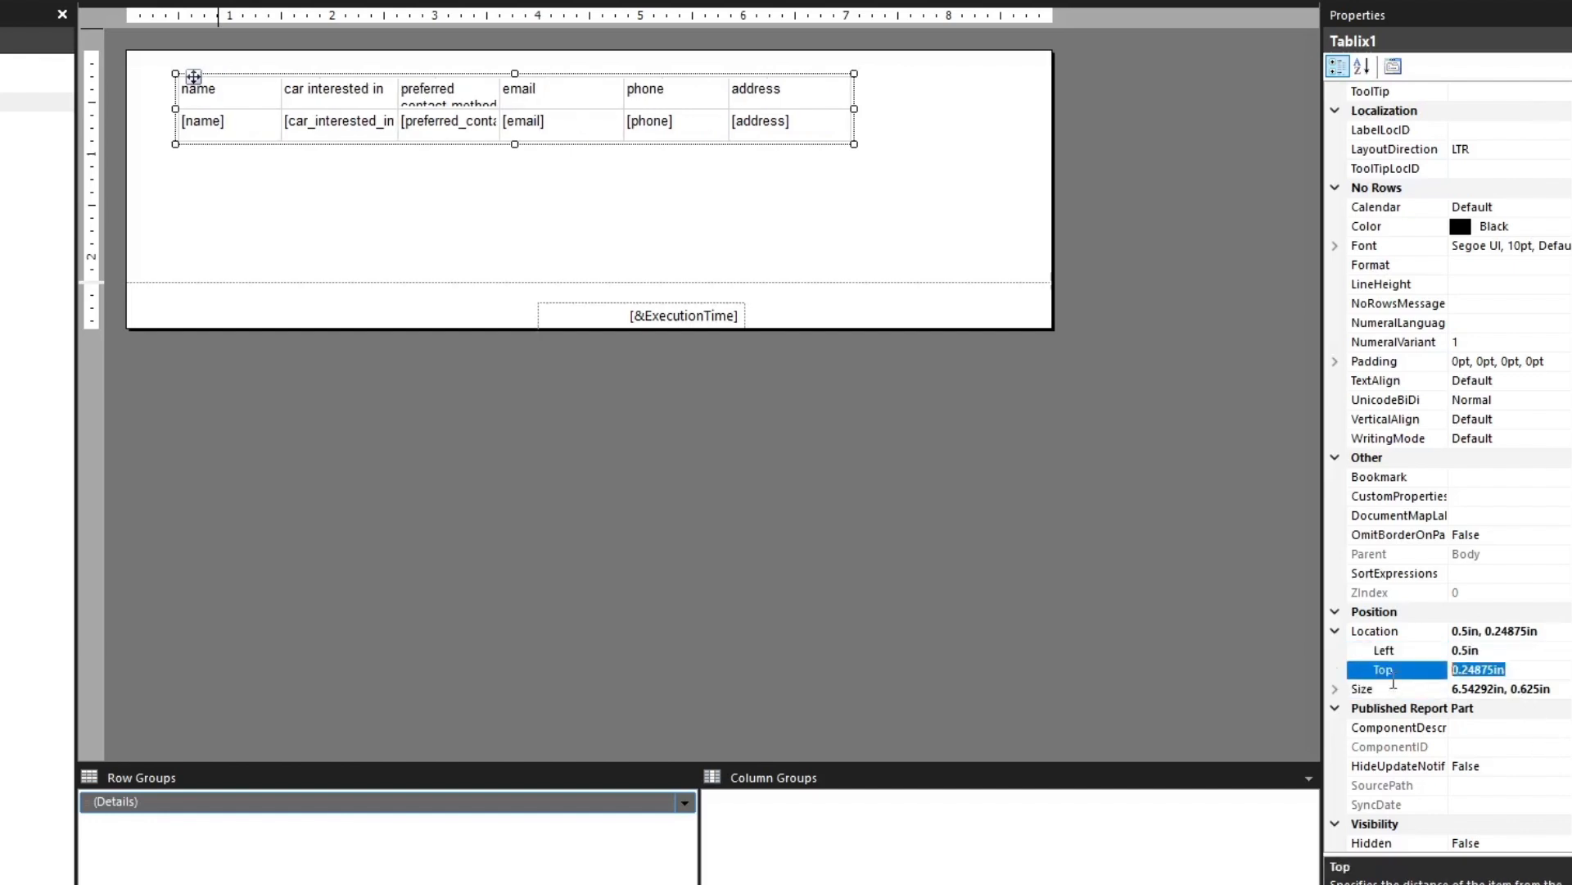
{"action": "key", "text": "BackSpace"}
{"action": "type", "text": "0"}
{"action": "key", "text": "Return"}
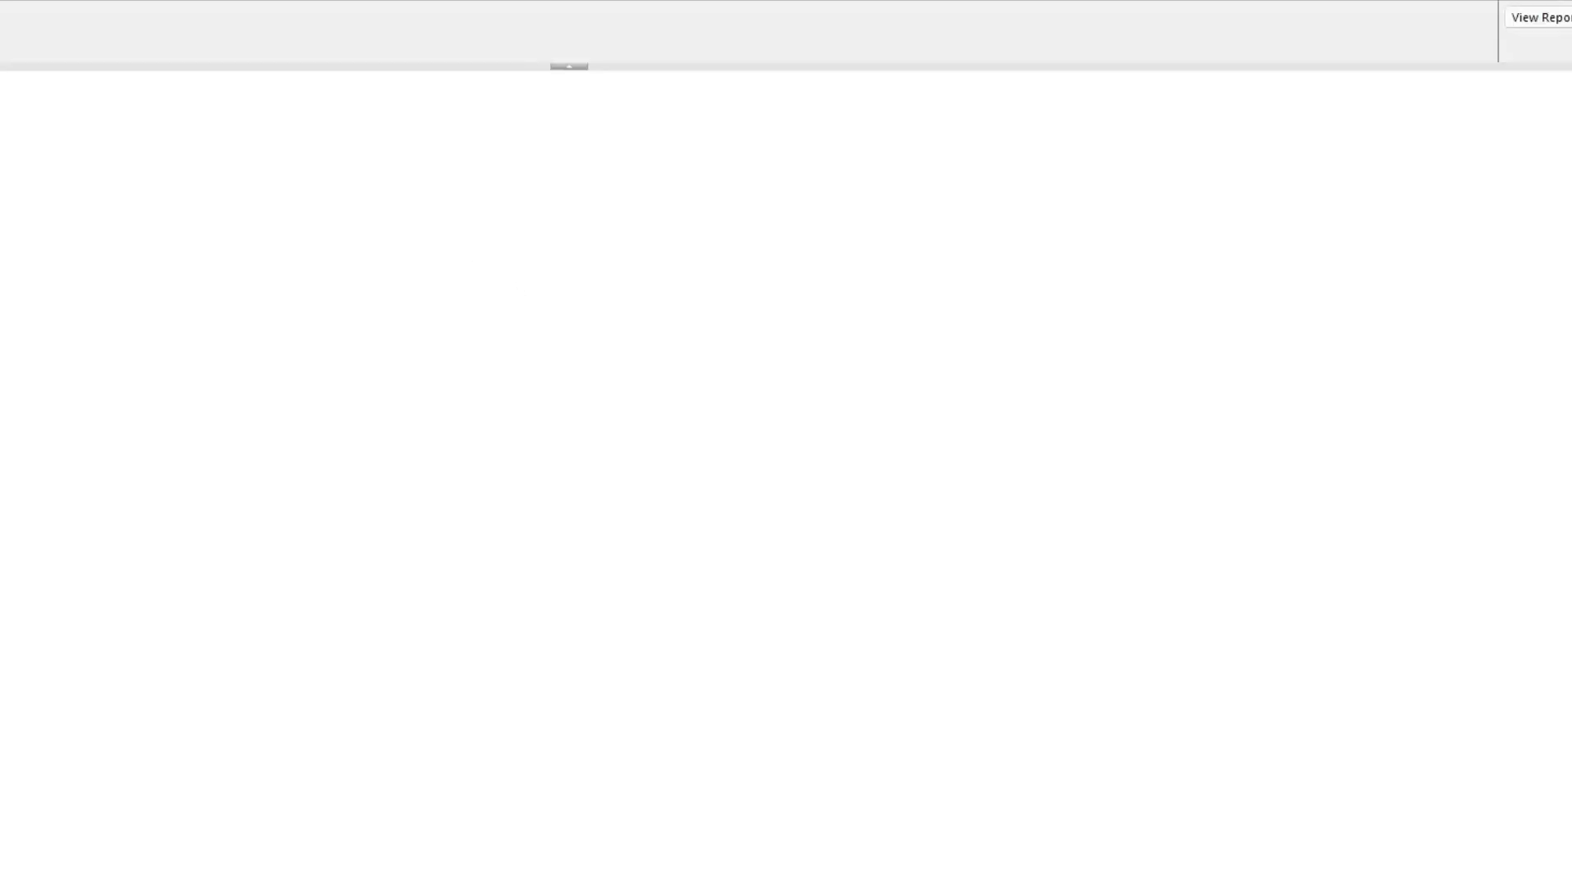
Generate the report and page through it to examine how the table fits the page width
{"action": "left_click", "coordinate": [1540, 17]}
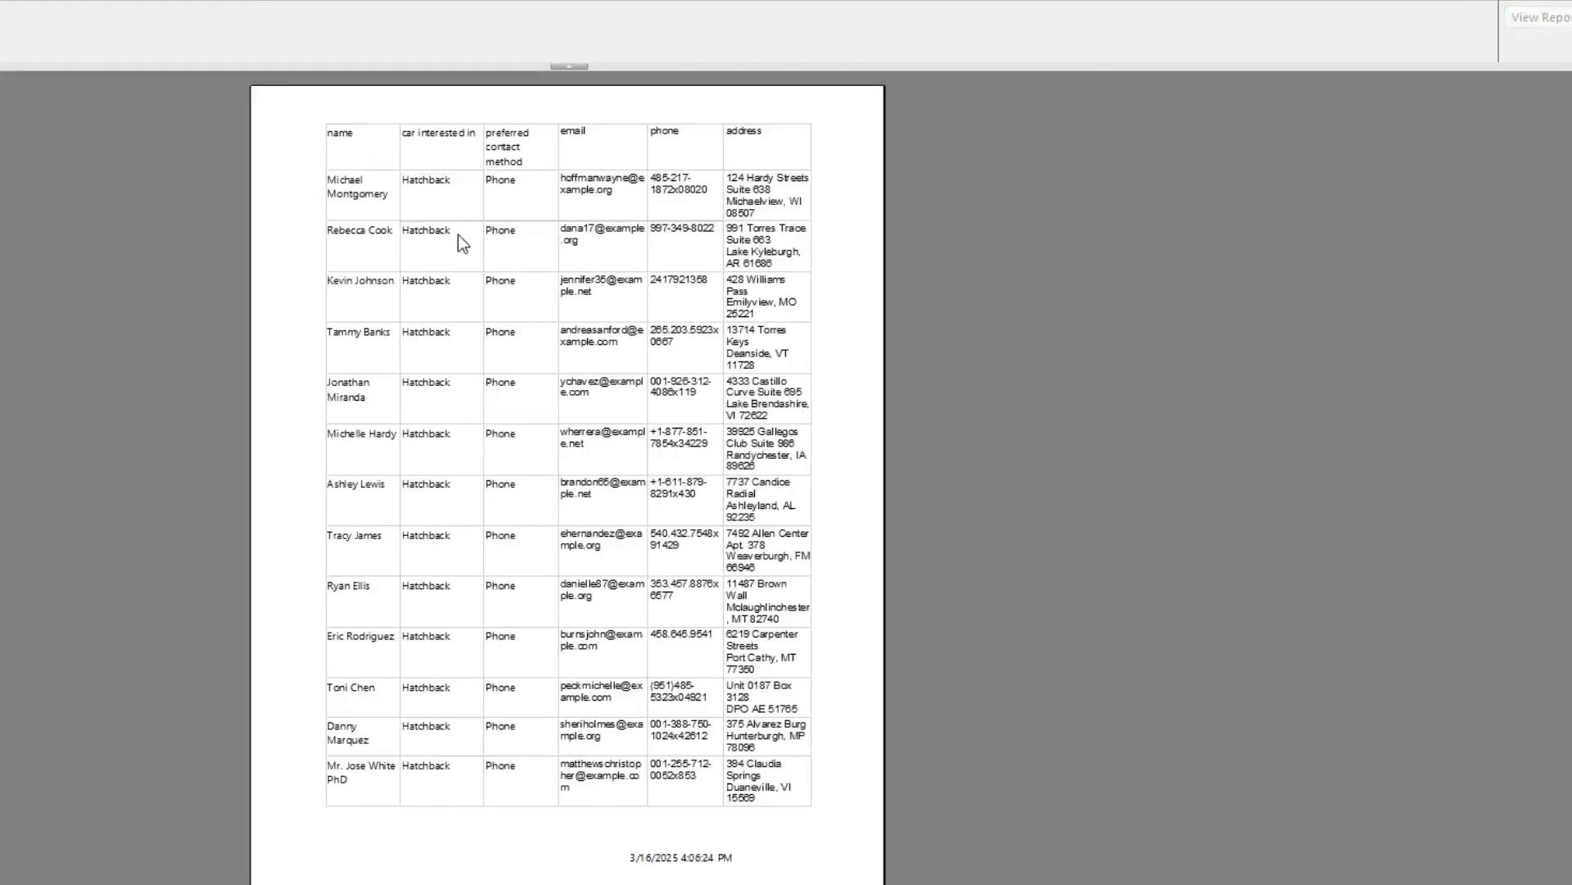
{"action": "scroll", "coordinate": [617, 292], "scroll_direction": "down", "scroll_amount": 10}
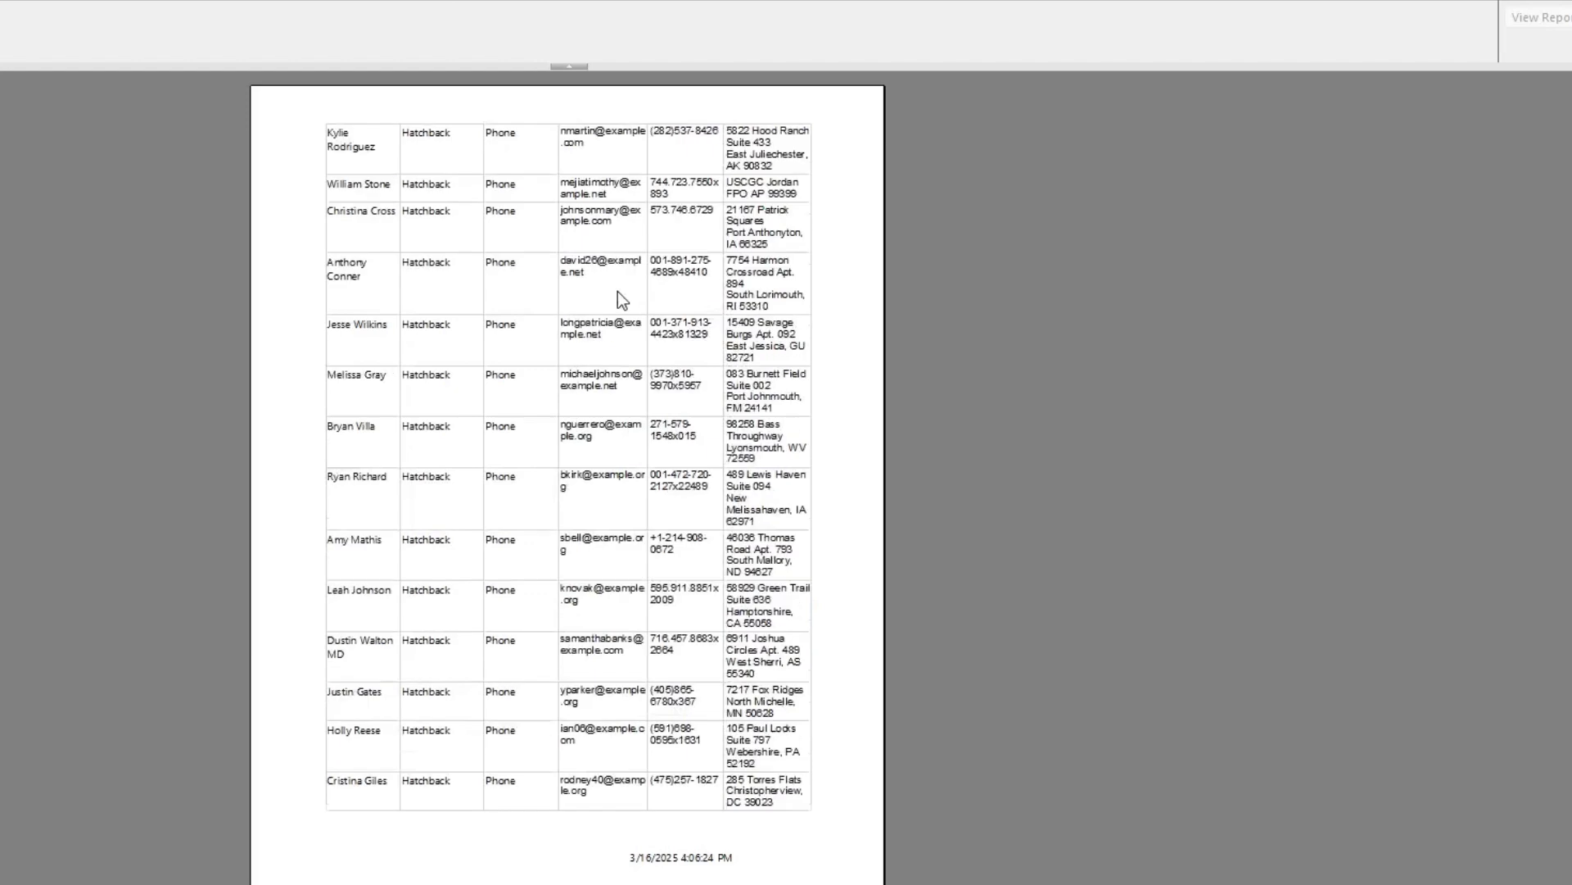
{"action": "scroll", "coordinate": [627, 312], "scroll_direction": "down", "scroll_amount": 10}
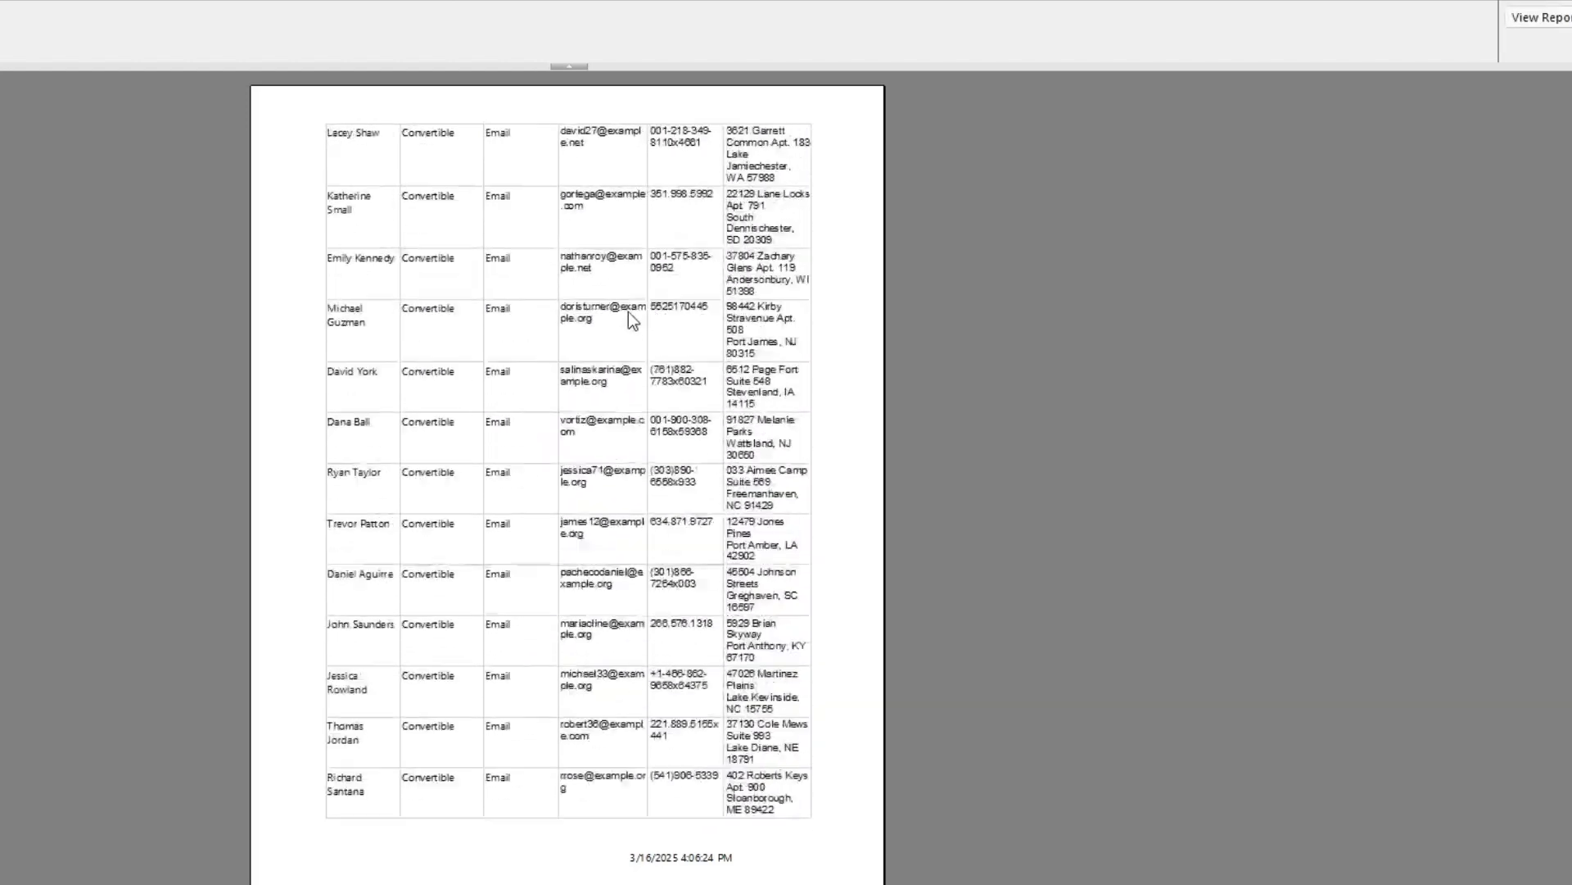
{"action": "scroll", "coordinate": [609, 271], "scroll_direction": "up", "scroll_amount": 15}
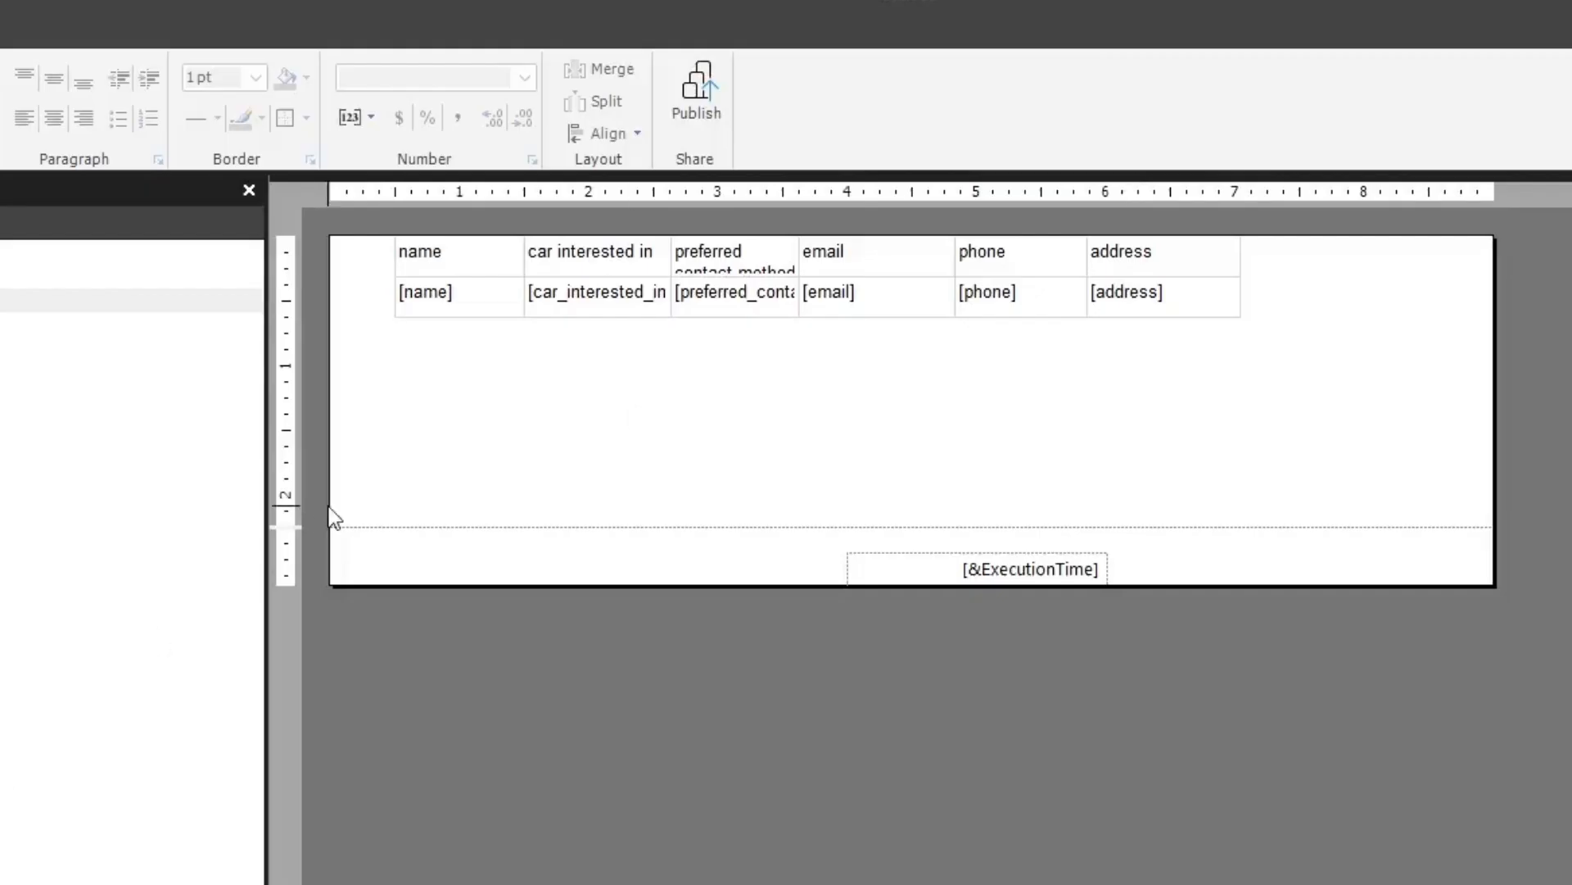
Rename the table's column headers to Name, Car Type, Preferred Contact Method, Email, Phone and Address
{"action": "left_click", "coordinate": [456, 254]}
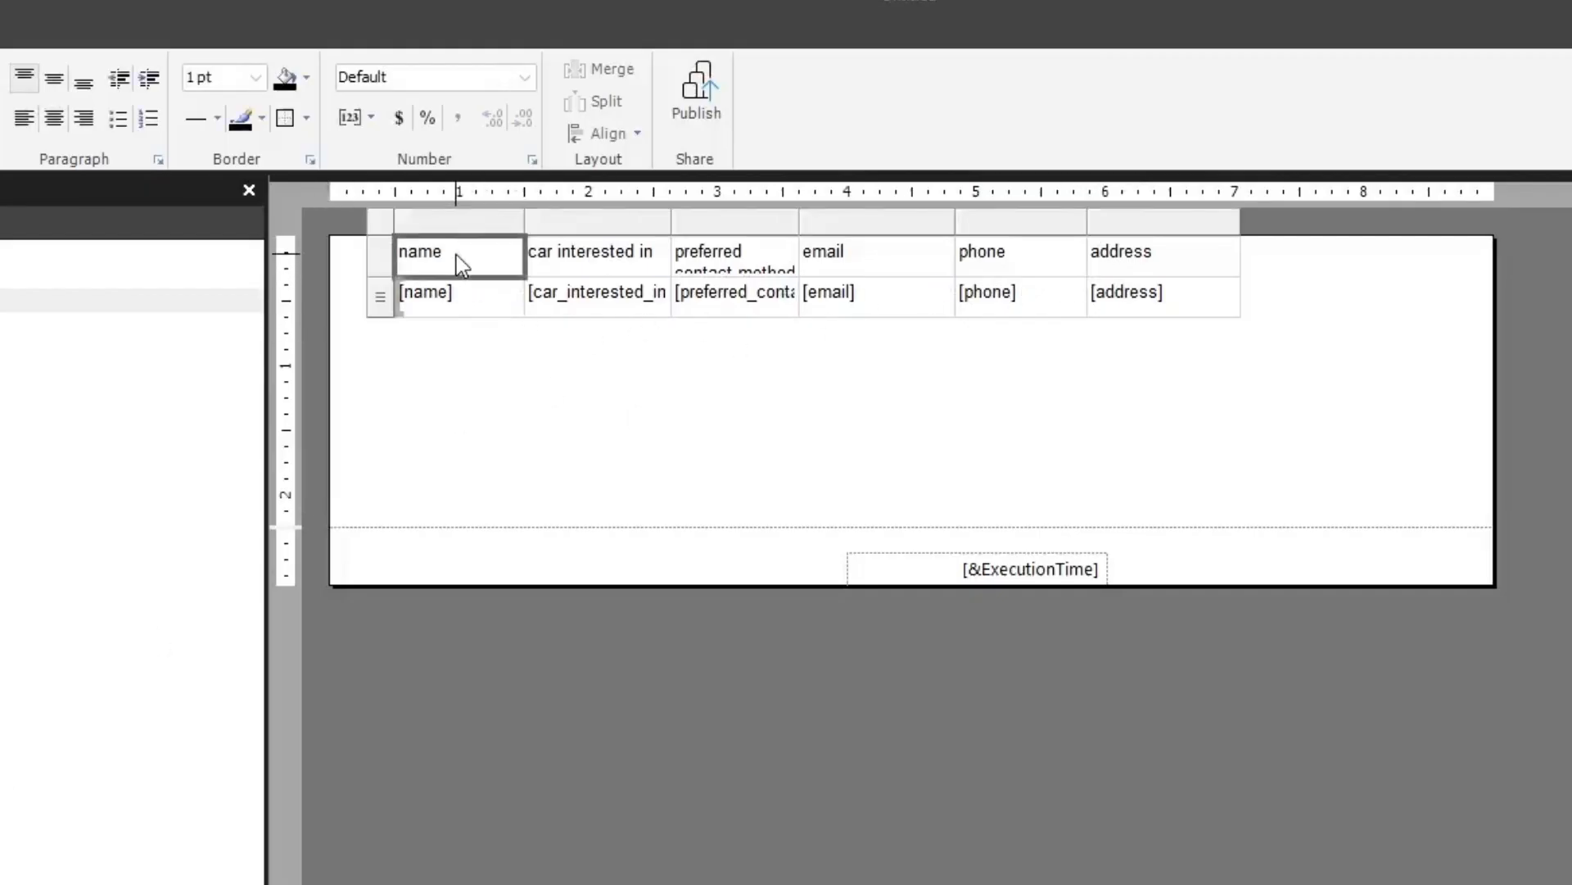
{"action": "left_click", "coordinate": [458, 254]}
{"action": "left_click_drag", "start_coordinate": [458, 254], "coordinate": [396, 256]}
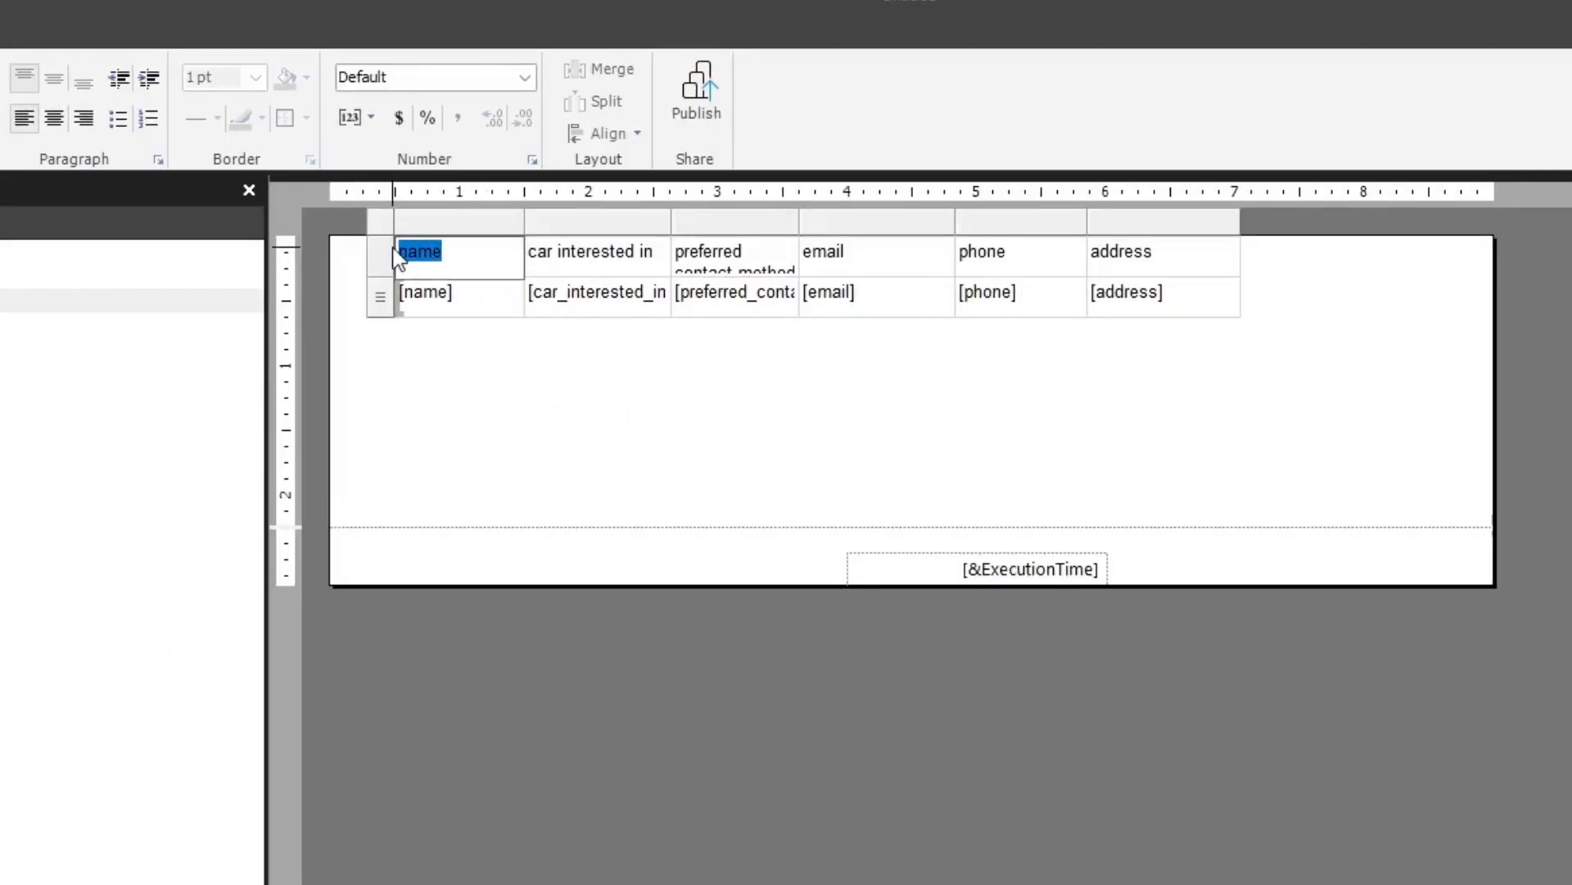
{"action": "type", "text": "Name"}
{"action": "key", "text": "Tab"}
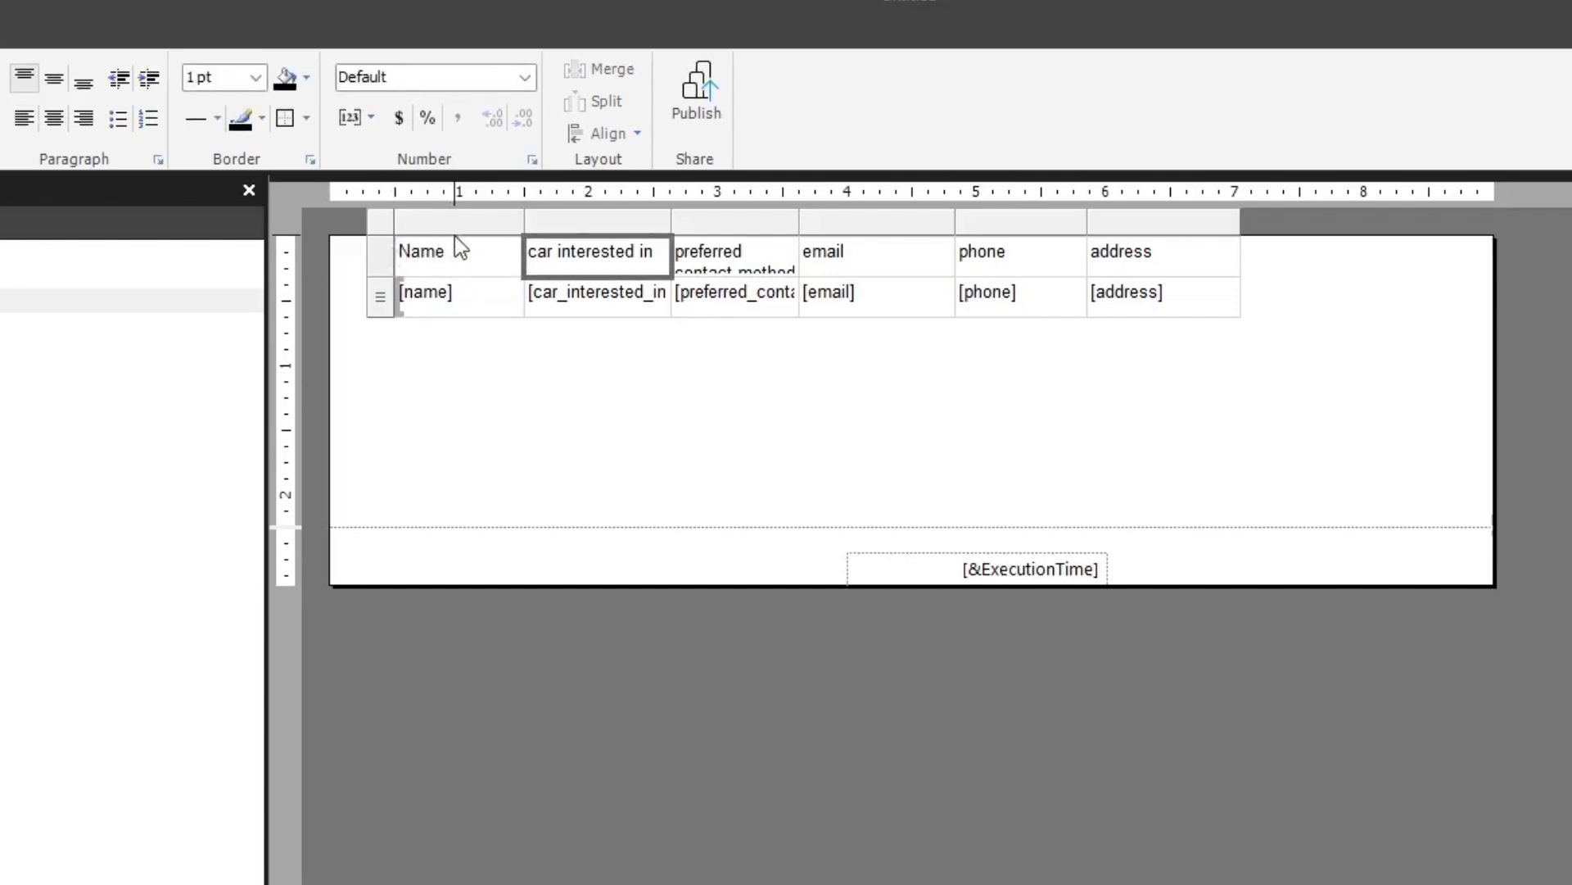
{"action": "left_click", "coordinate": [533, 252]}
{"action": "left_click_drag", "start_coordinate": [529, 254], "coordinate": [653, 256]}
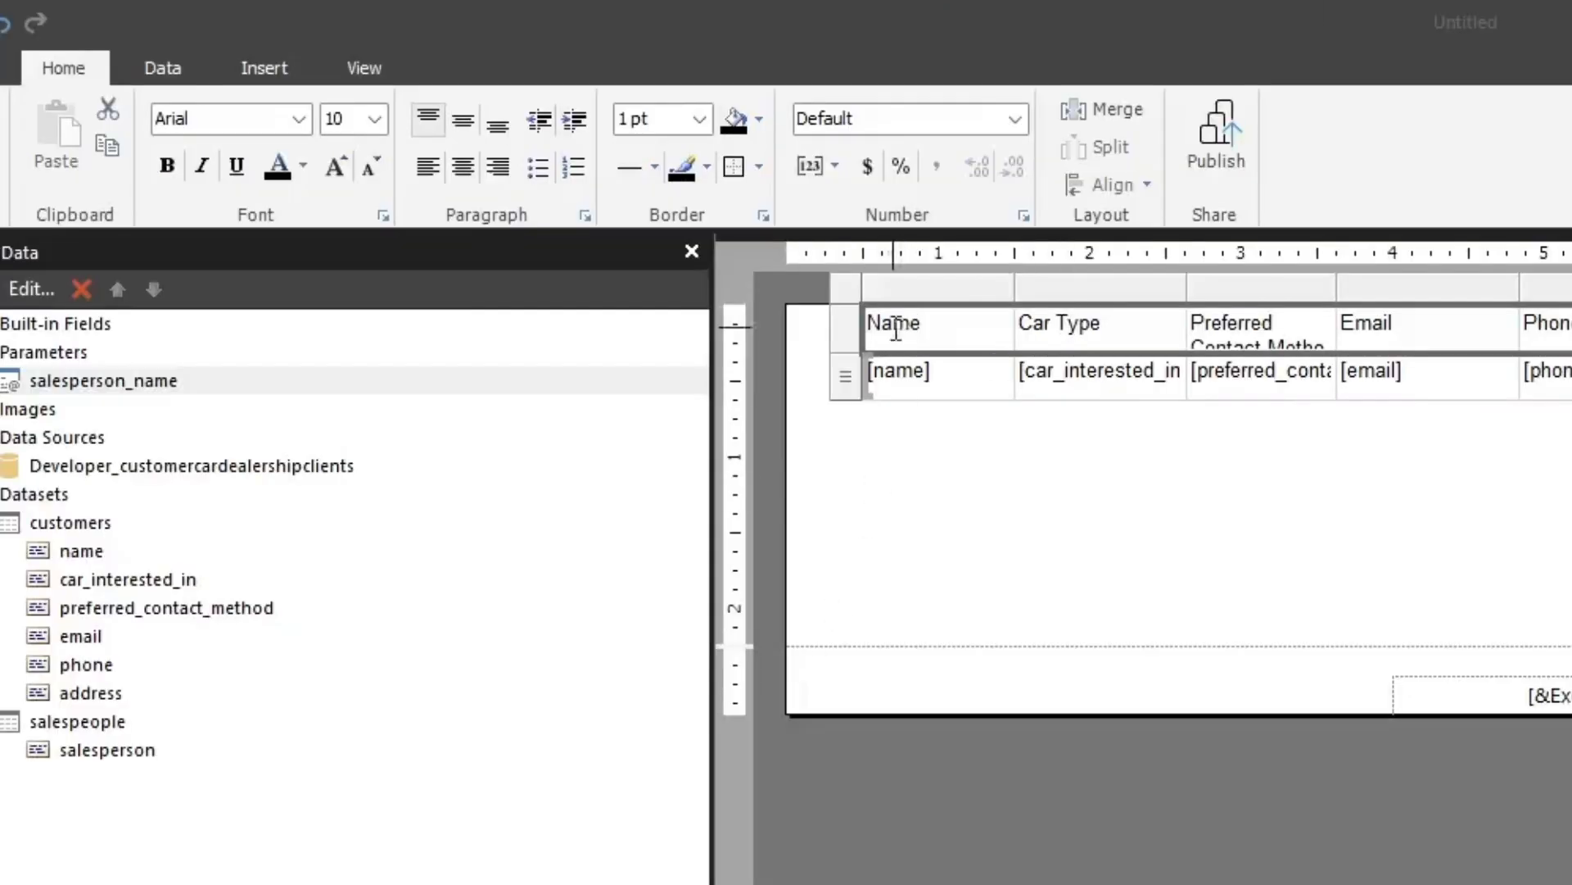
Format the table's header row with a light gray background and bold text
{"action": "left_click", "coordinate": [895, 330]}
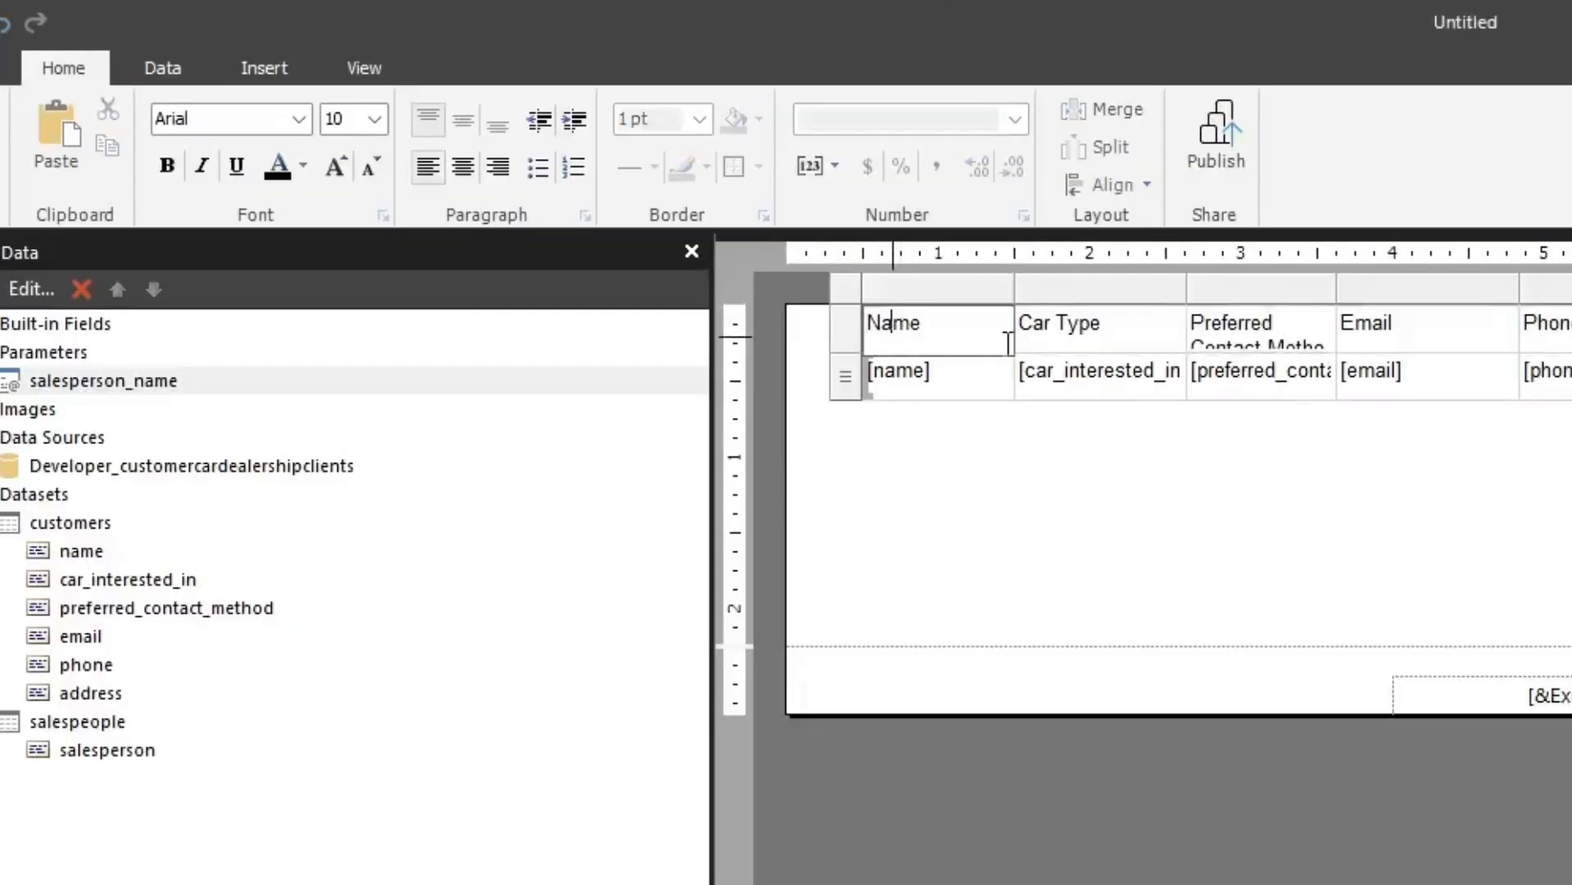
{"action": "left_click", "coordinate": [840, 329]}
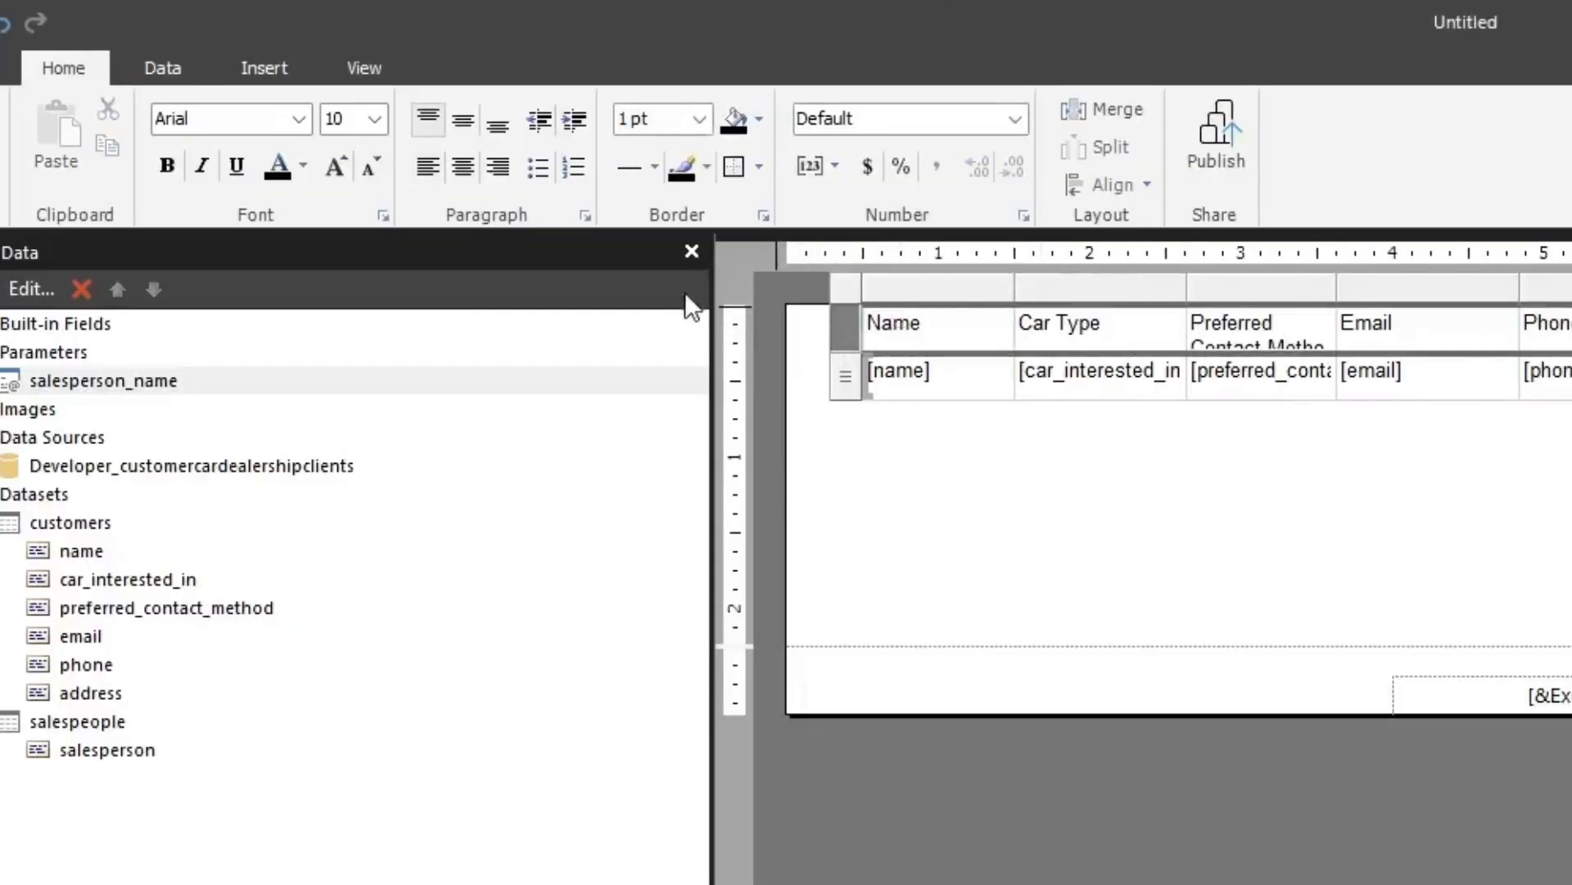
{"action": "left_click", "coordinate": [760, 120]}
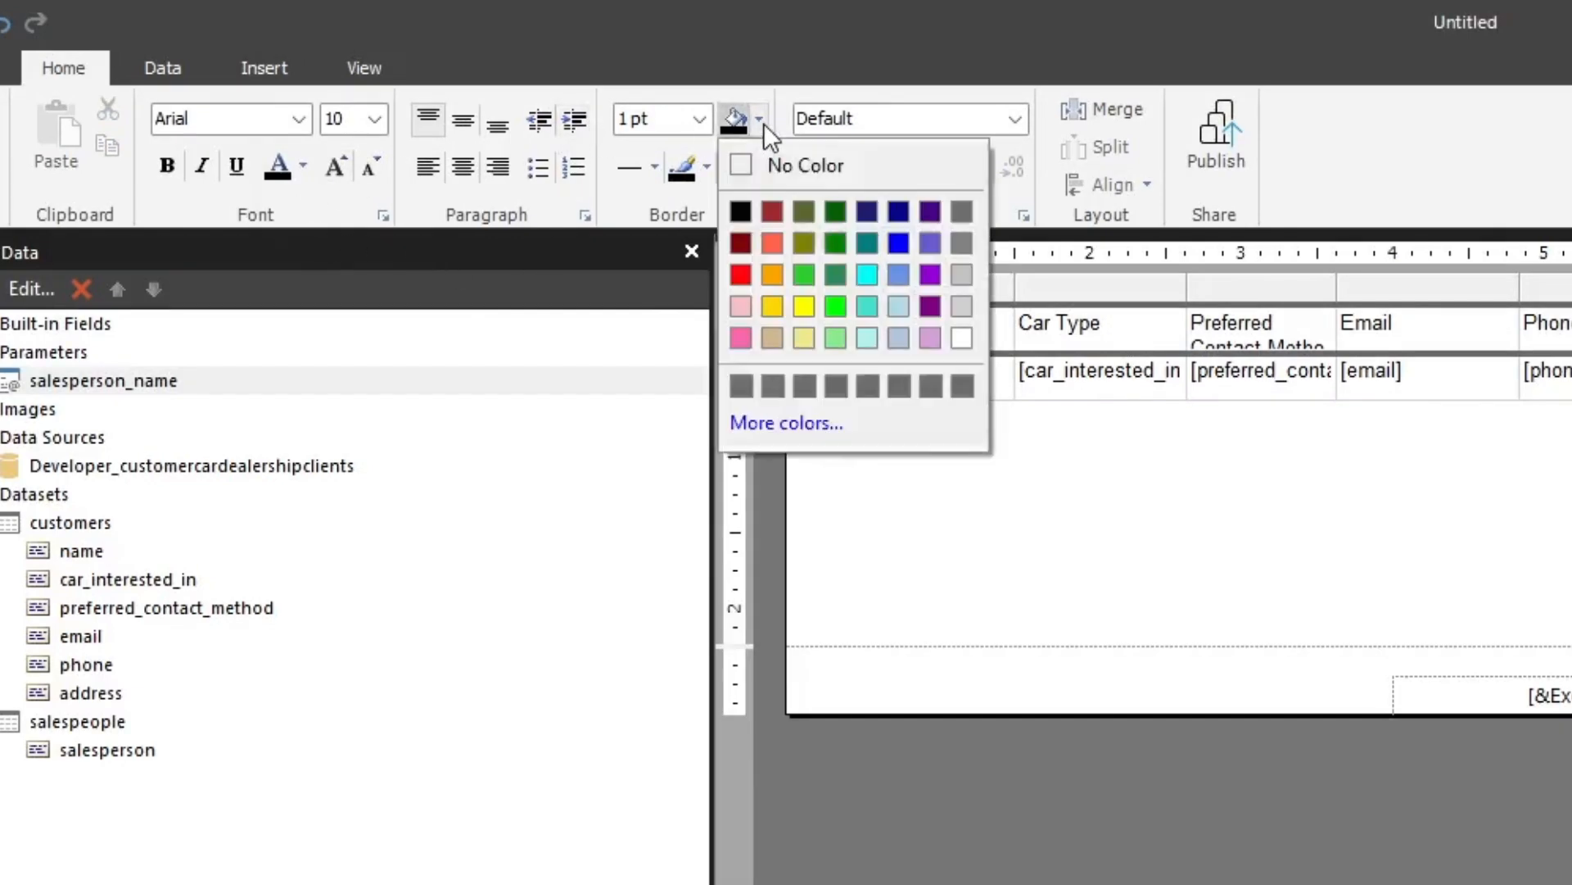
{"action": "left_click", "coordinate": [963, 275]}
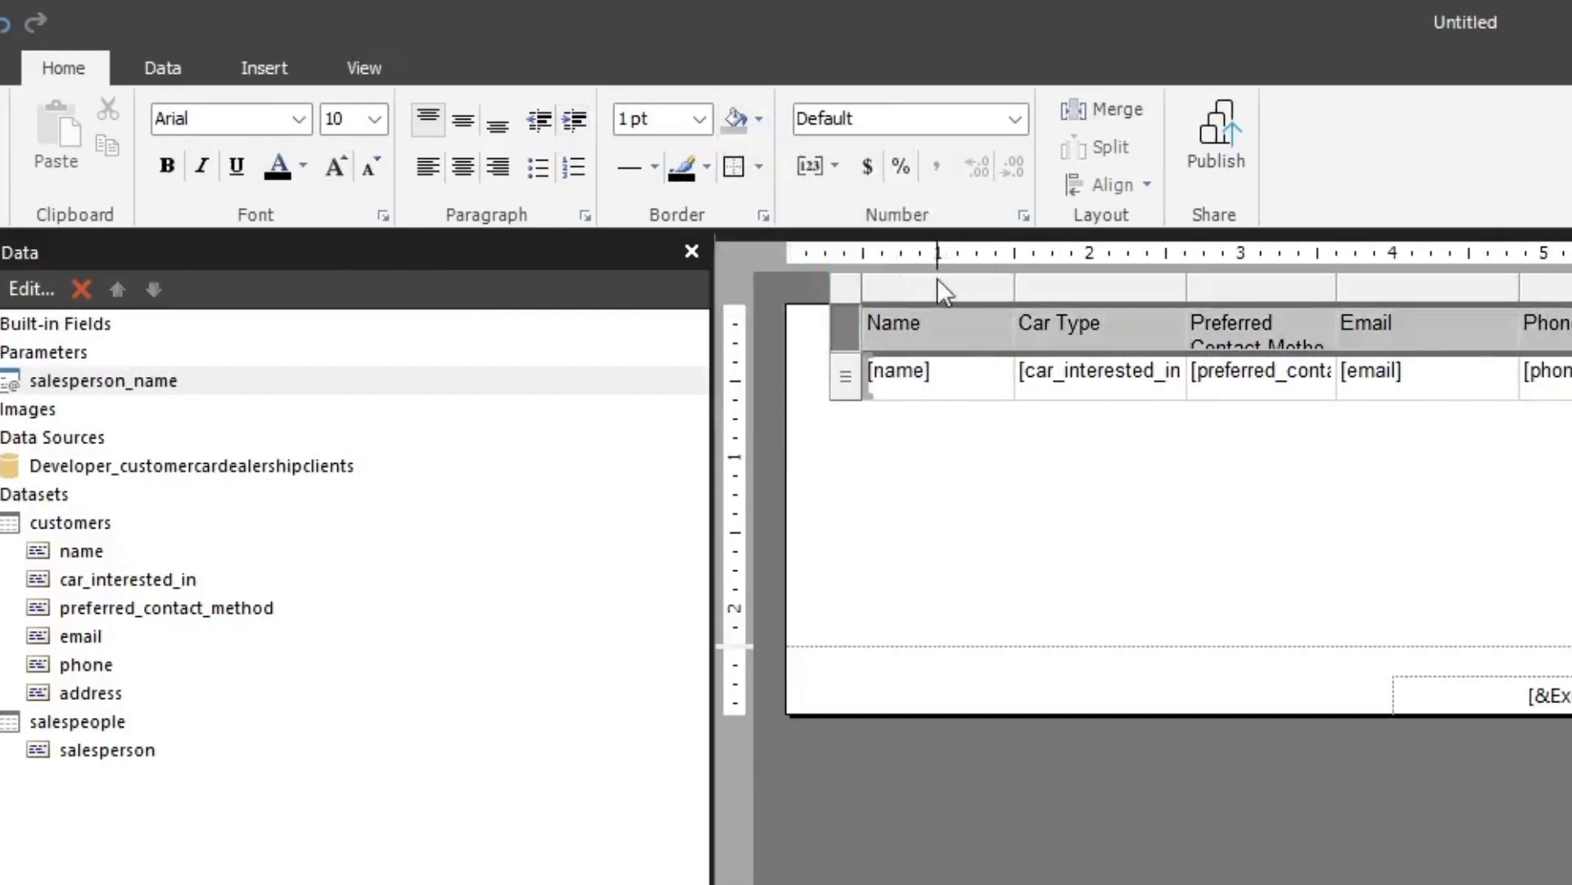
{"action": "left_click", "coordinate": [165, 167]}
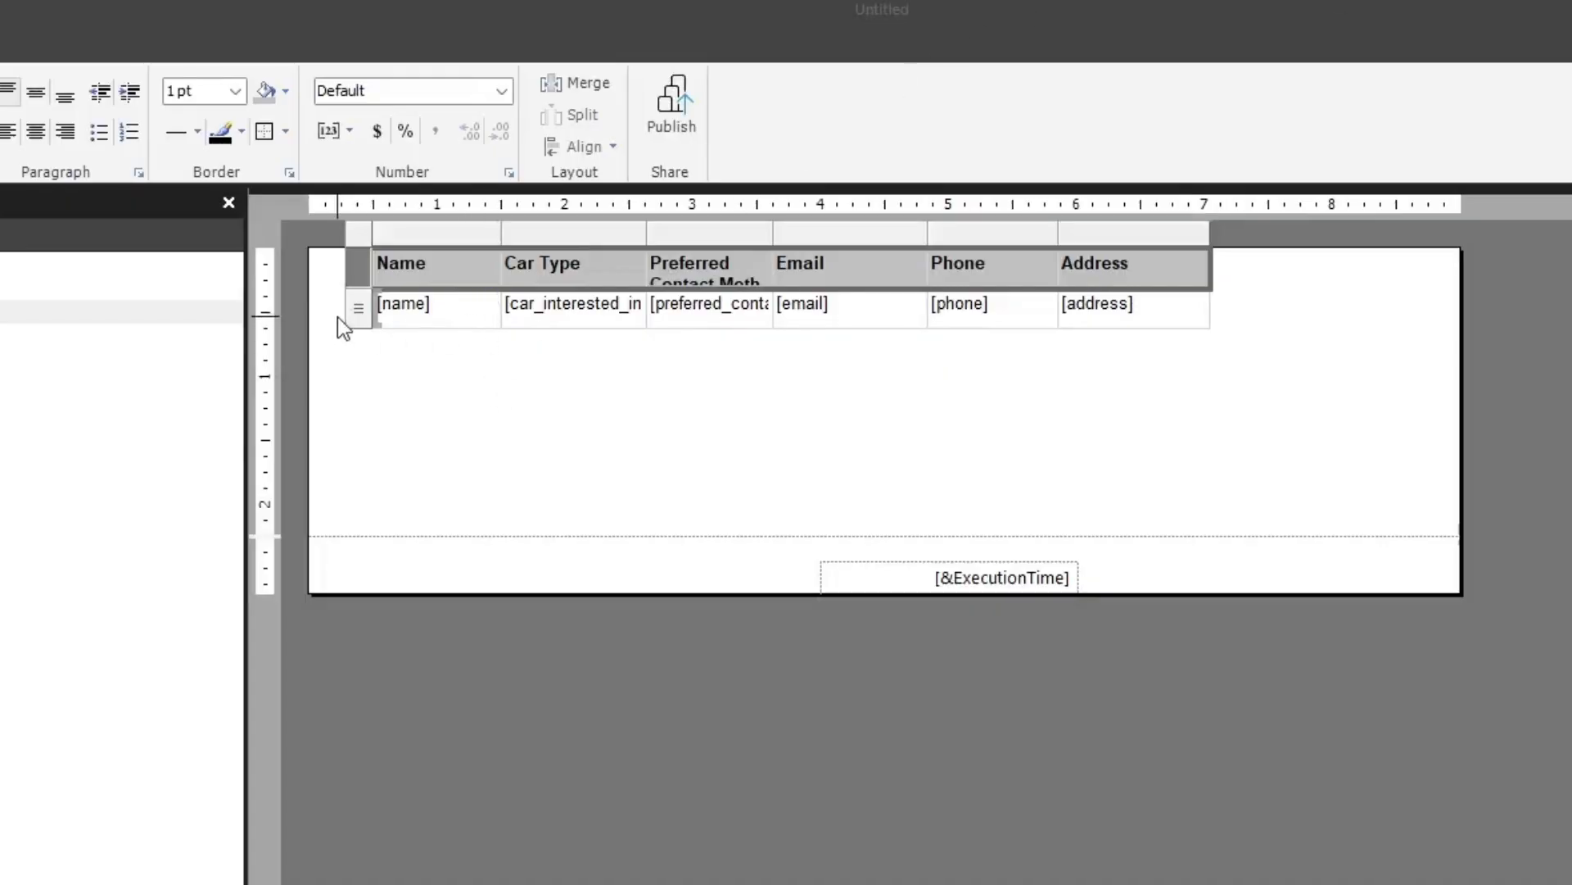
Insert a new row inside the details group, above the customer data row
{"action": "left_click", "coordinate": [360, 302]}
{"action": "right_click", "coordinate": [360, 301]}
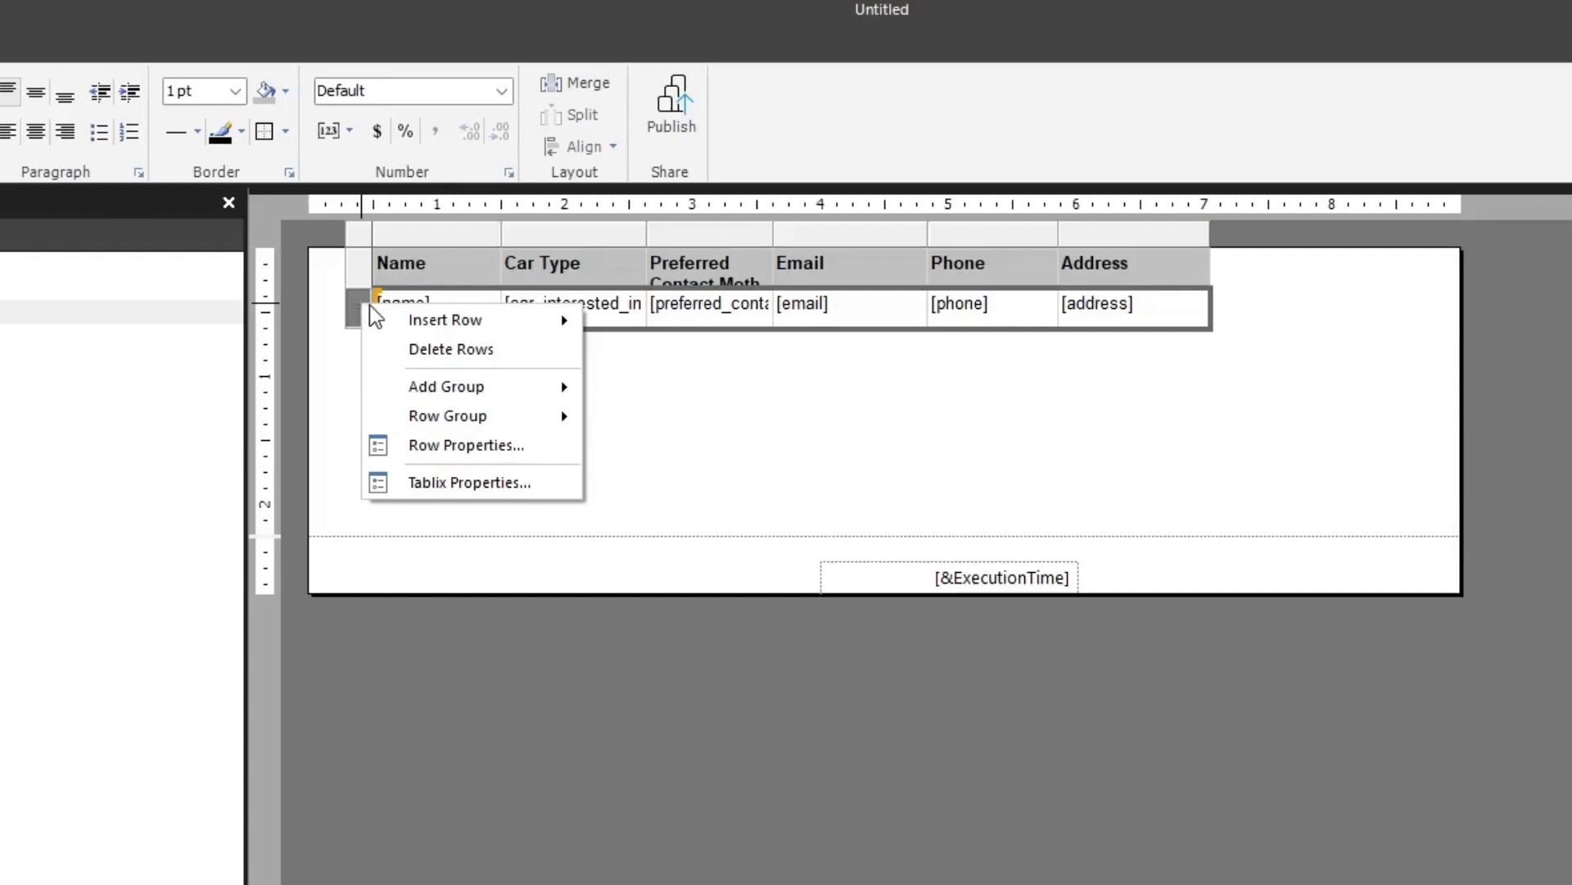
{"action": "mouse_move", "coordinate": [525, 423]}
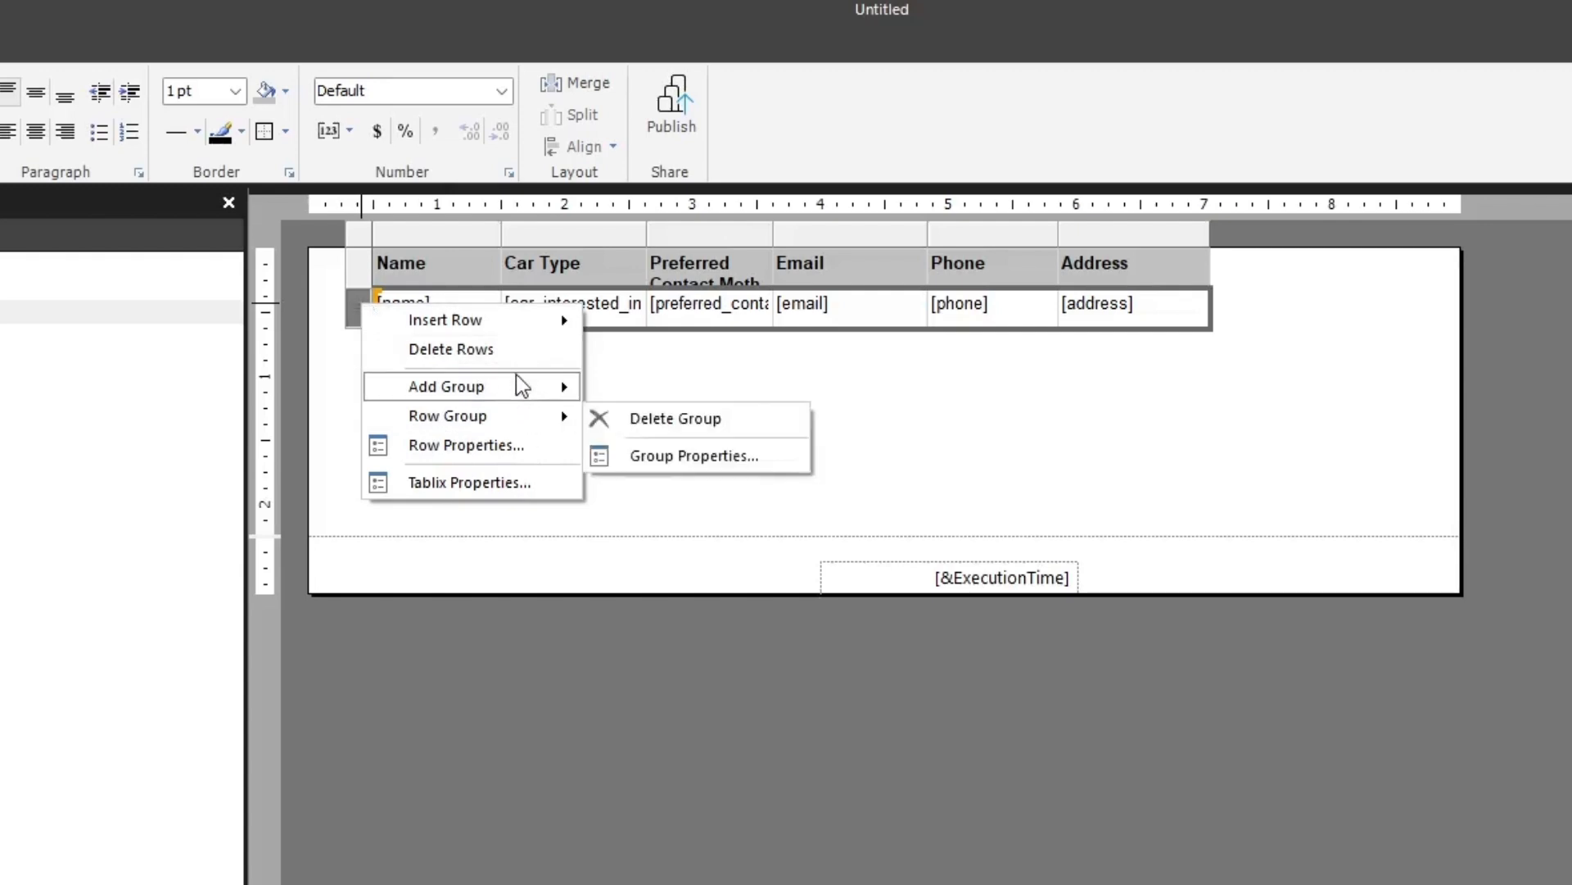
{"action": "mouse_move", "coordinate": [508, 328]}
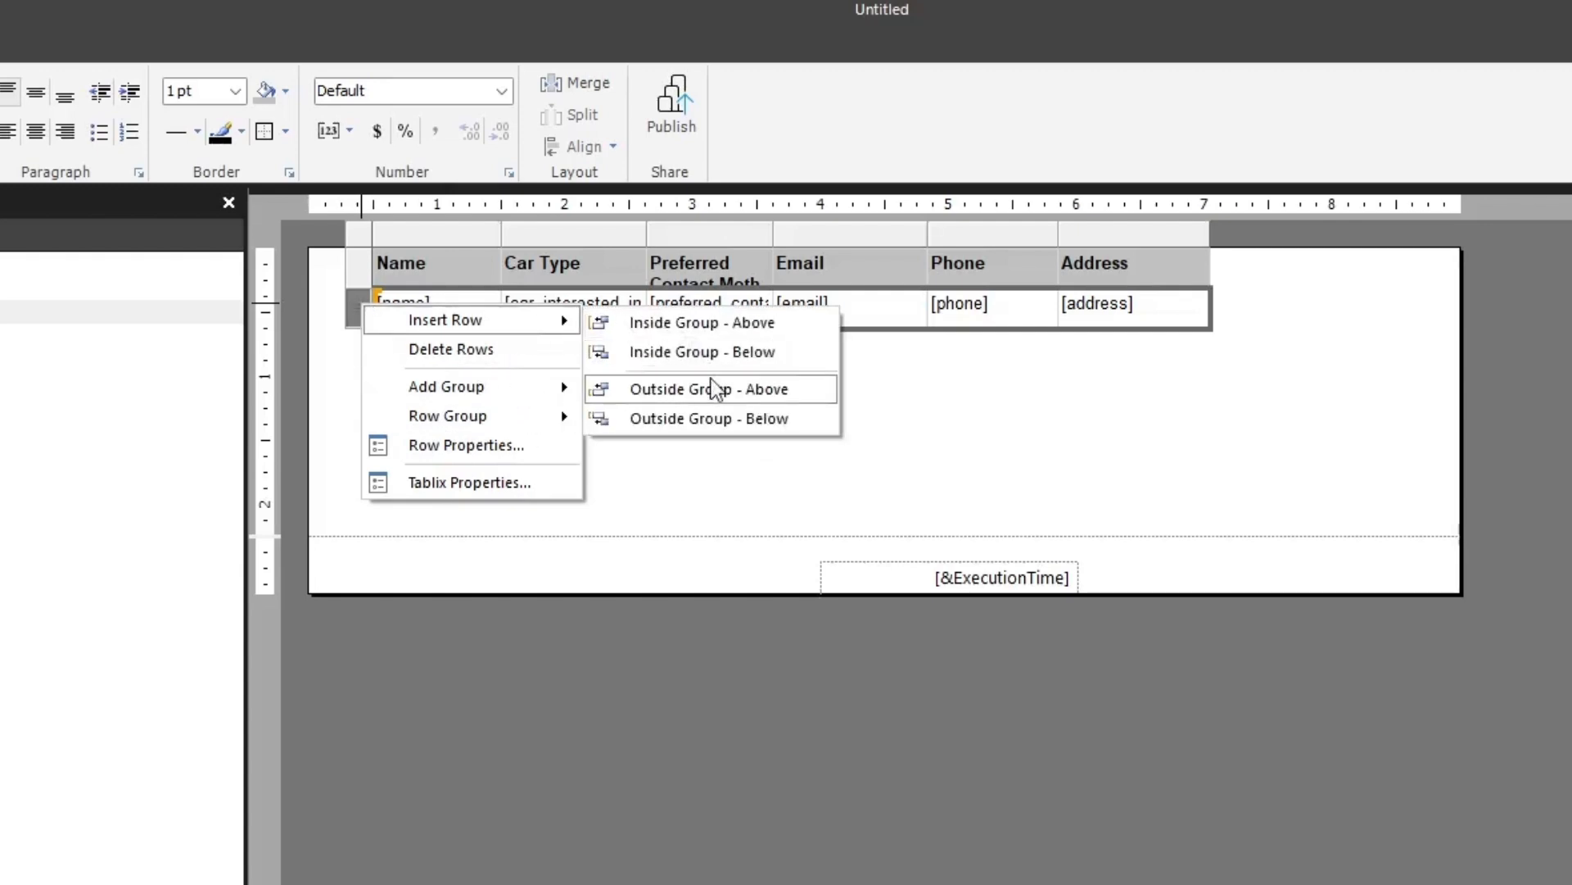
{"action": "left_click", "coordinate": [681, 326]}
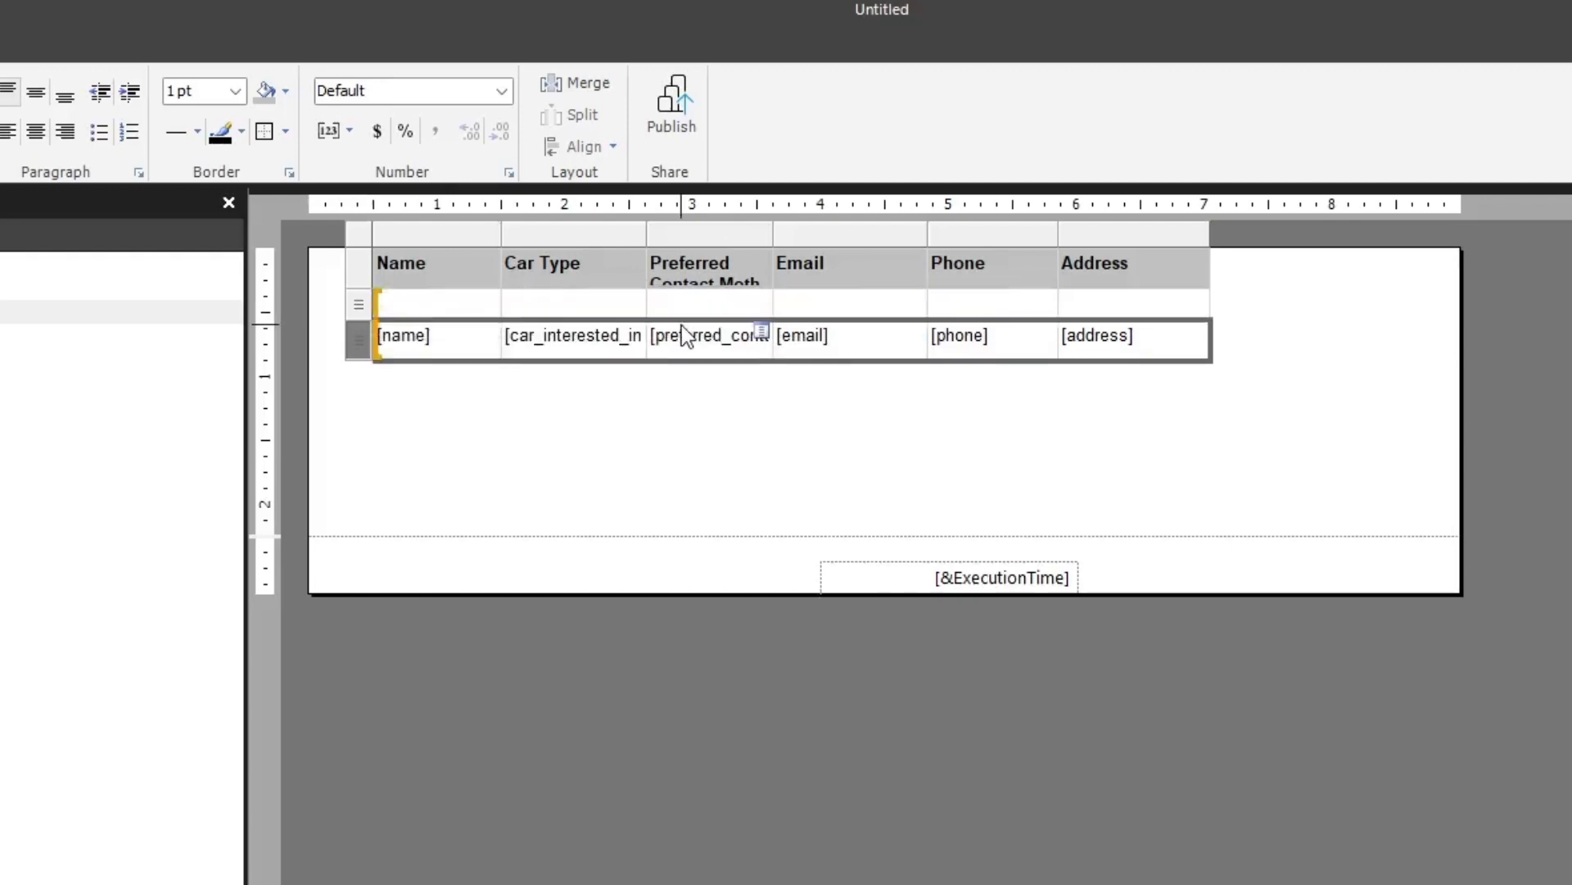
Merge the new row's first four cells, from the Name column through the Email column
{"action": "left_click", "coordinate": [519, 306]}
{"action": "left_click", "coordinate": [444, 306]}
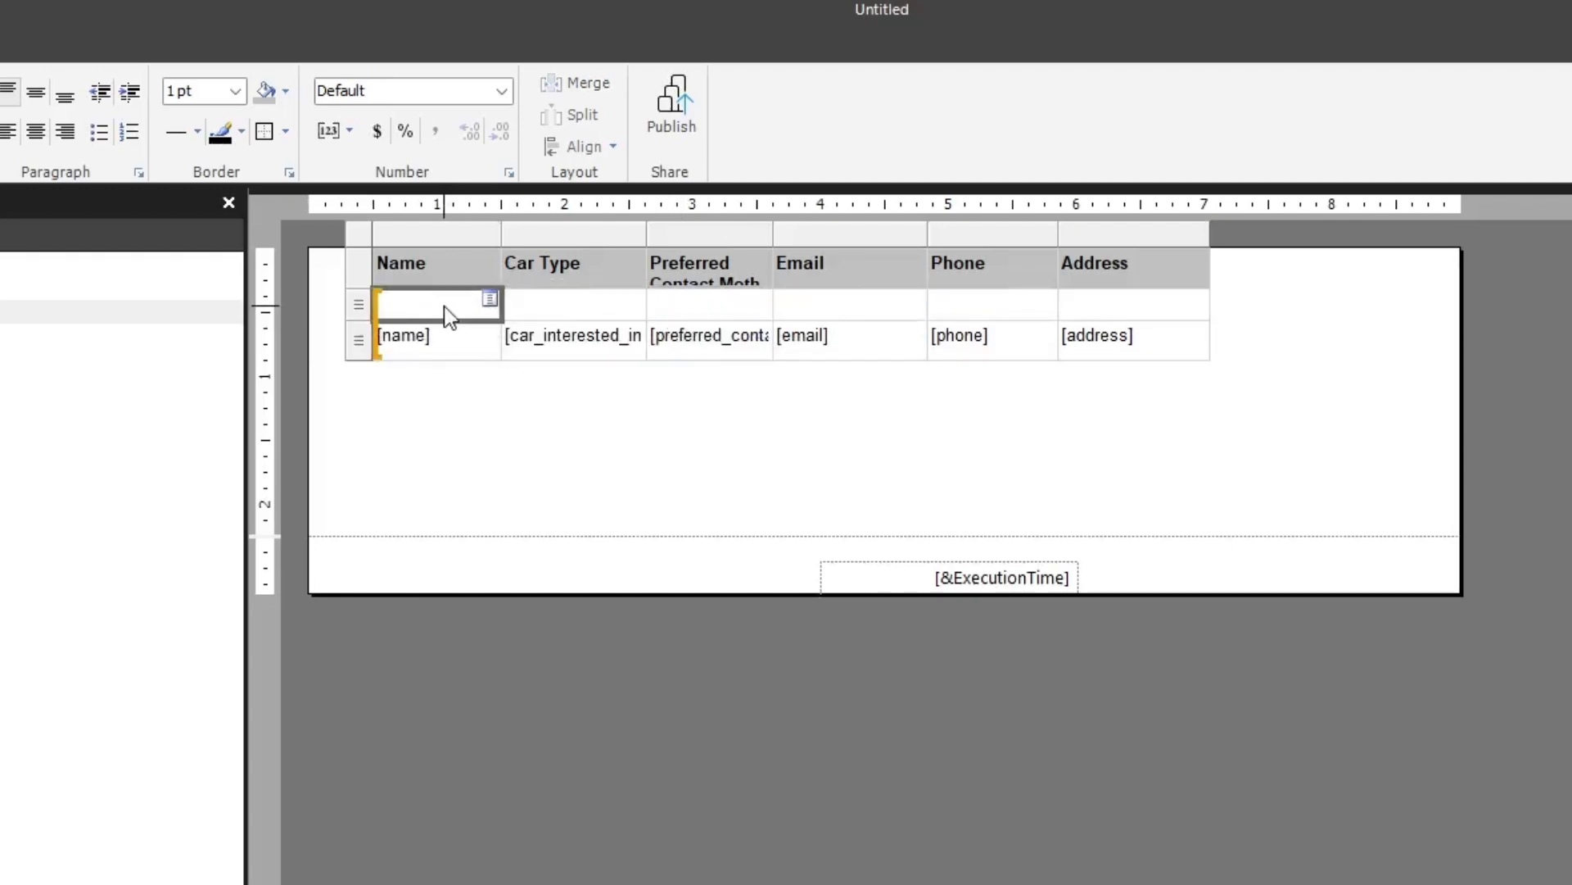
{"action": "left_click", "coordinate": [810, 306], "text": "shift"}
{"action": "mouse_move", "coordinate": [803, 308]}
{"action": "left_mouse_down"}
{"action": "mouse_move", "coordinate": [721, 309]}
{"action": "mouse_move", "coordinate": [825, 314]}
{"action": "left_mouse_up"}
{"action": "right_click", "coordinate": [828, 318]}
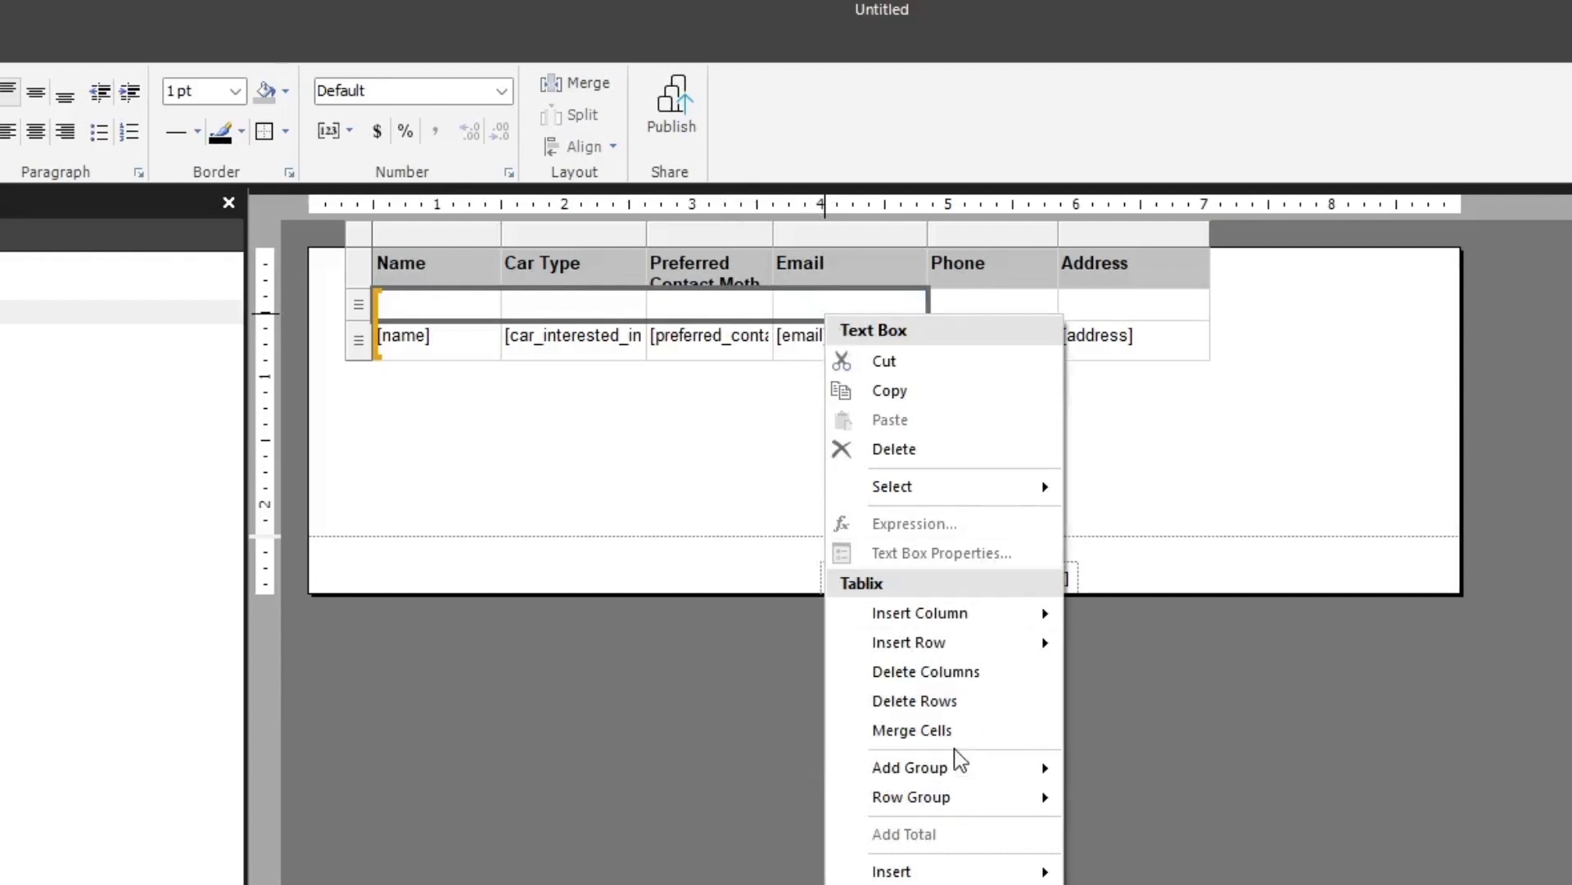
{"action": "left_click", "coordinate": [965, 725]}
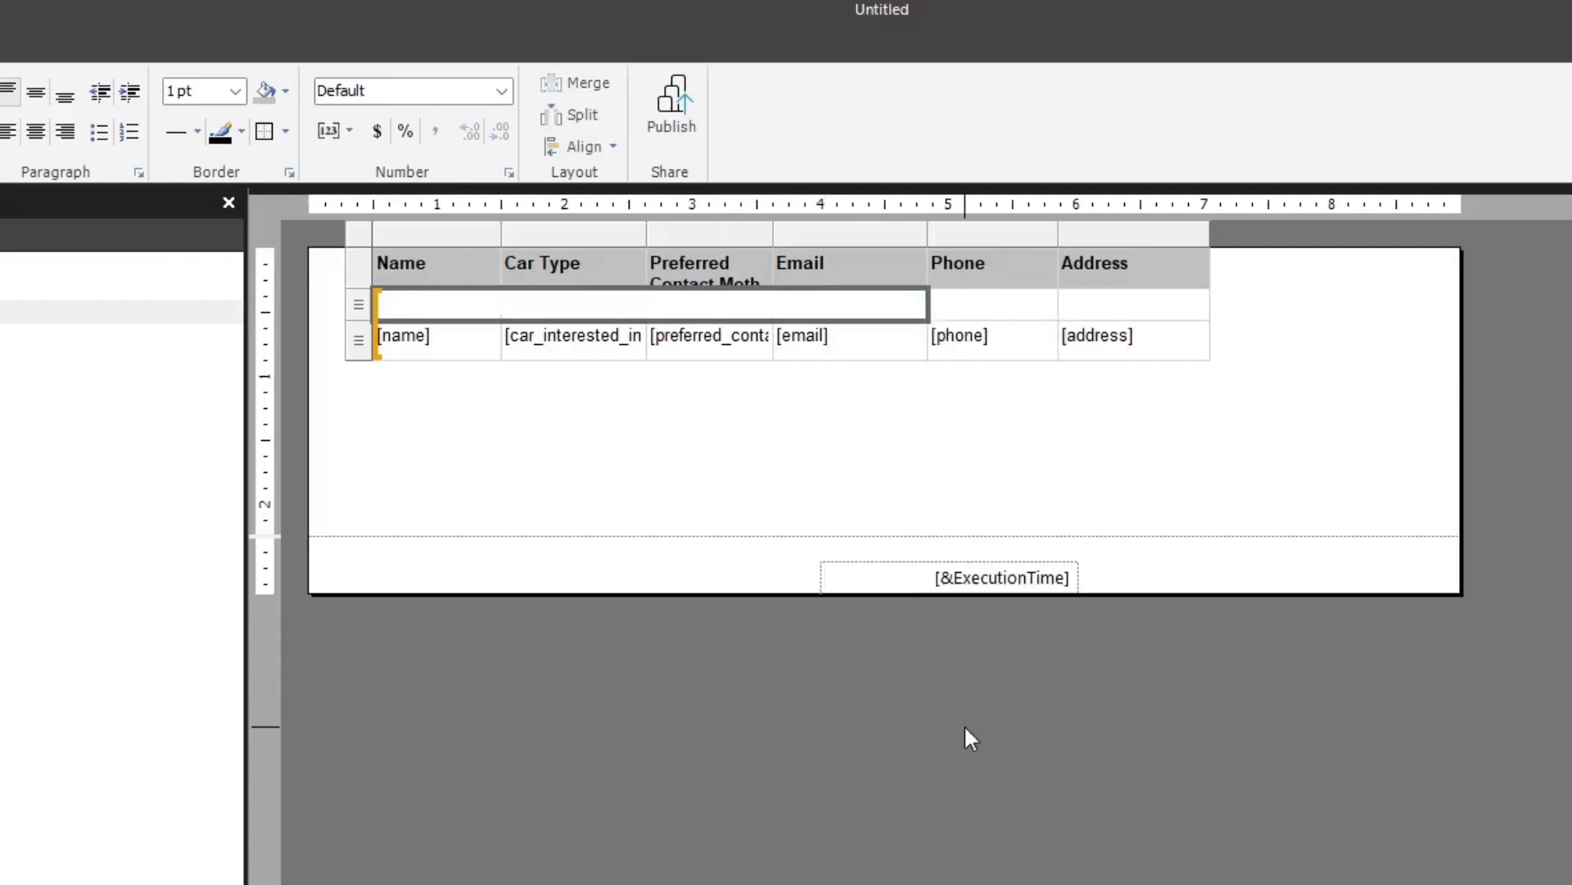
Fill the merged cell above the customer data with "Called:", a checkbox symbol from the Wingdings font and "Date:"
{"action": "left_click", "coordinate": [432, 307]}
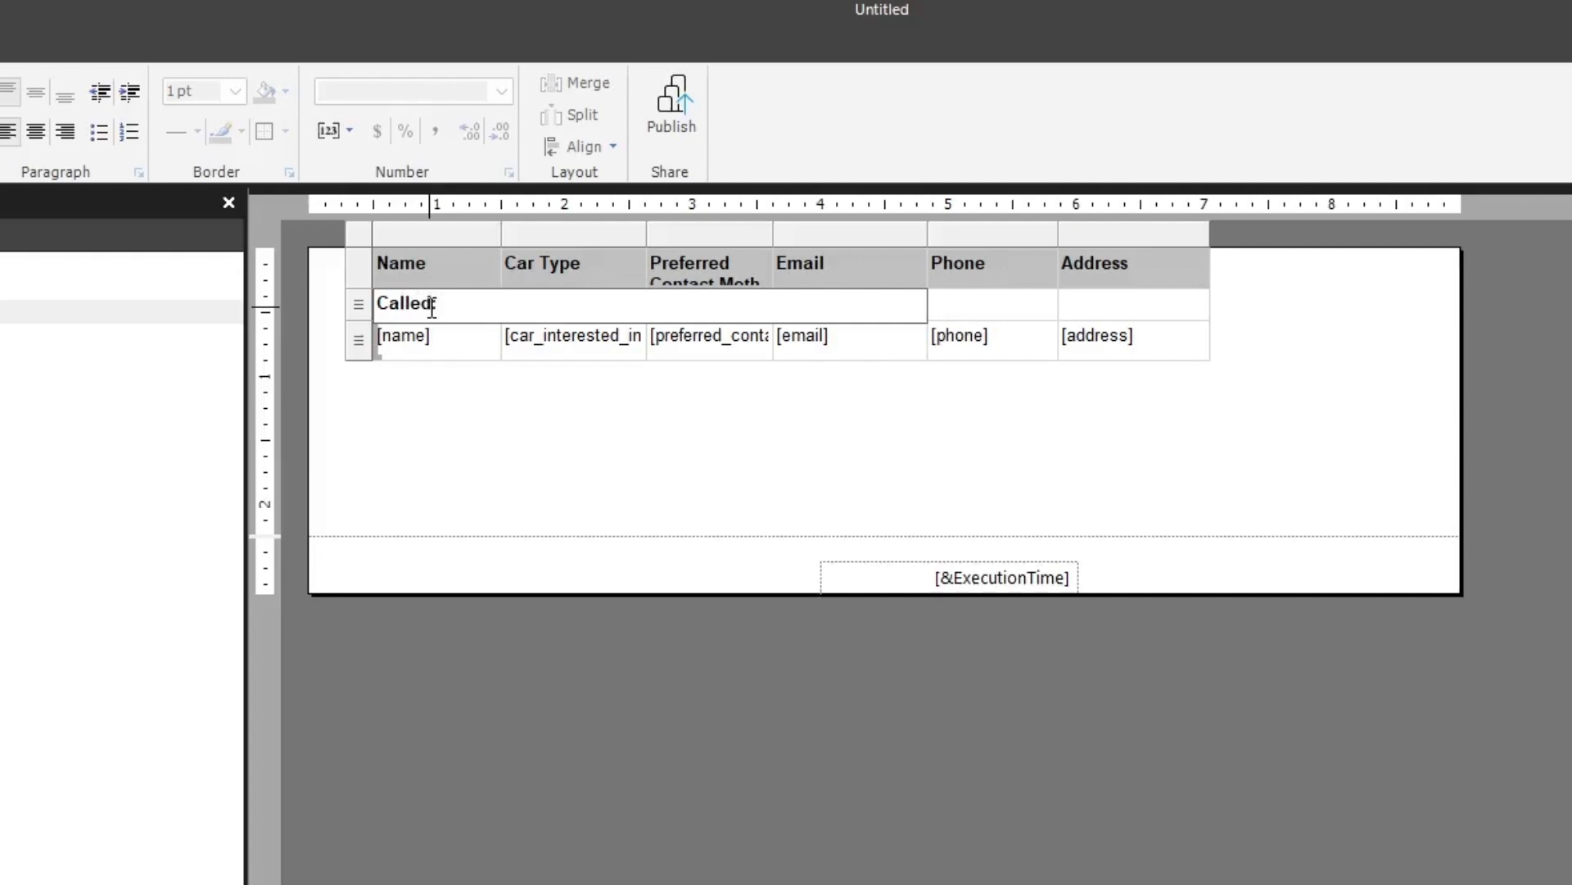
{"action": "type", "text": ":"}
{"action": "left_click", "coordinate": [169, 83]}
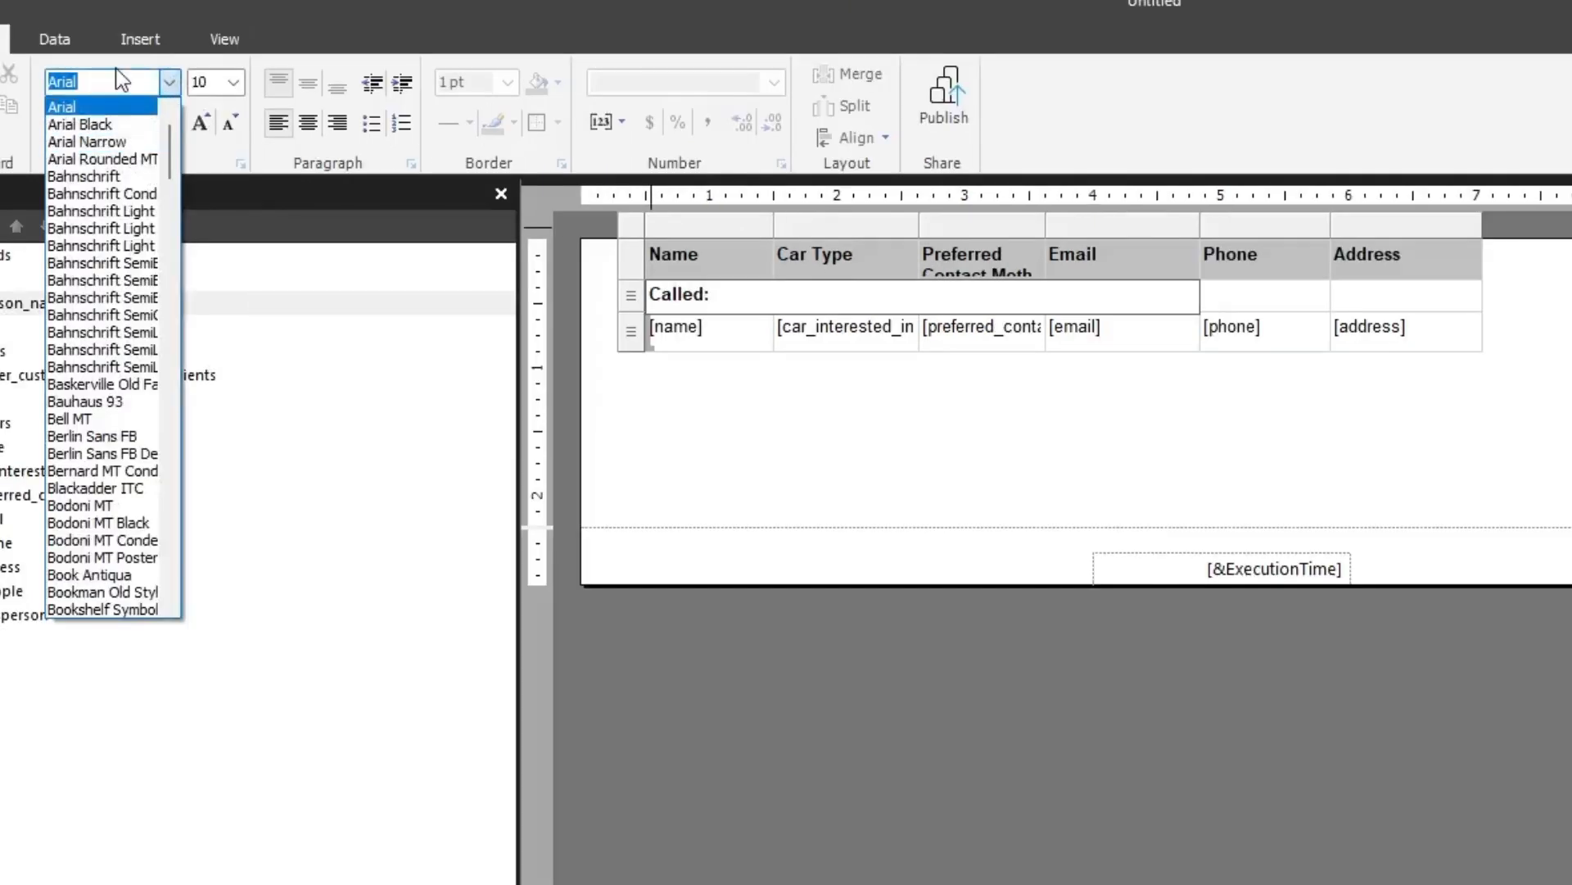
{"action": "key", "text": "BackSpace"}
{"action": "type", "text": "wing"}
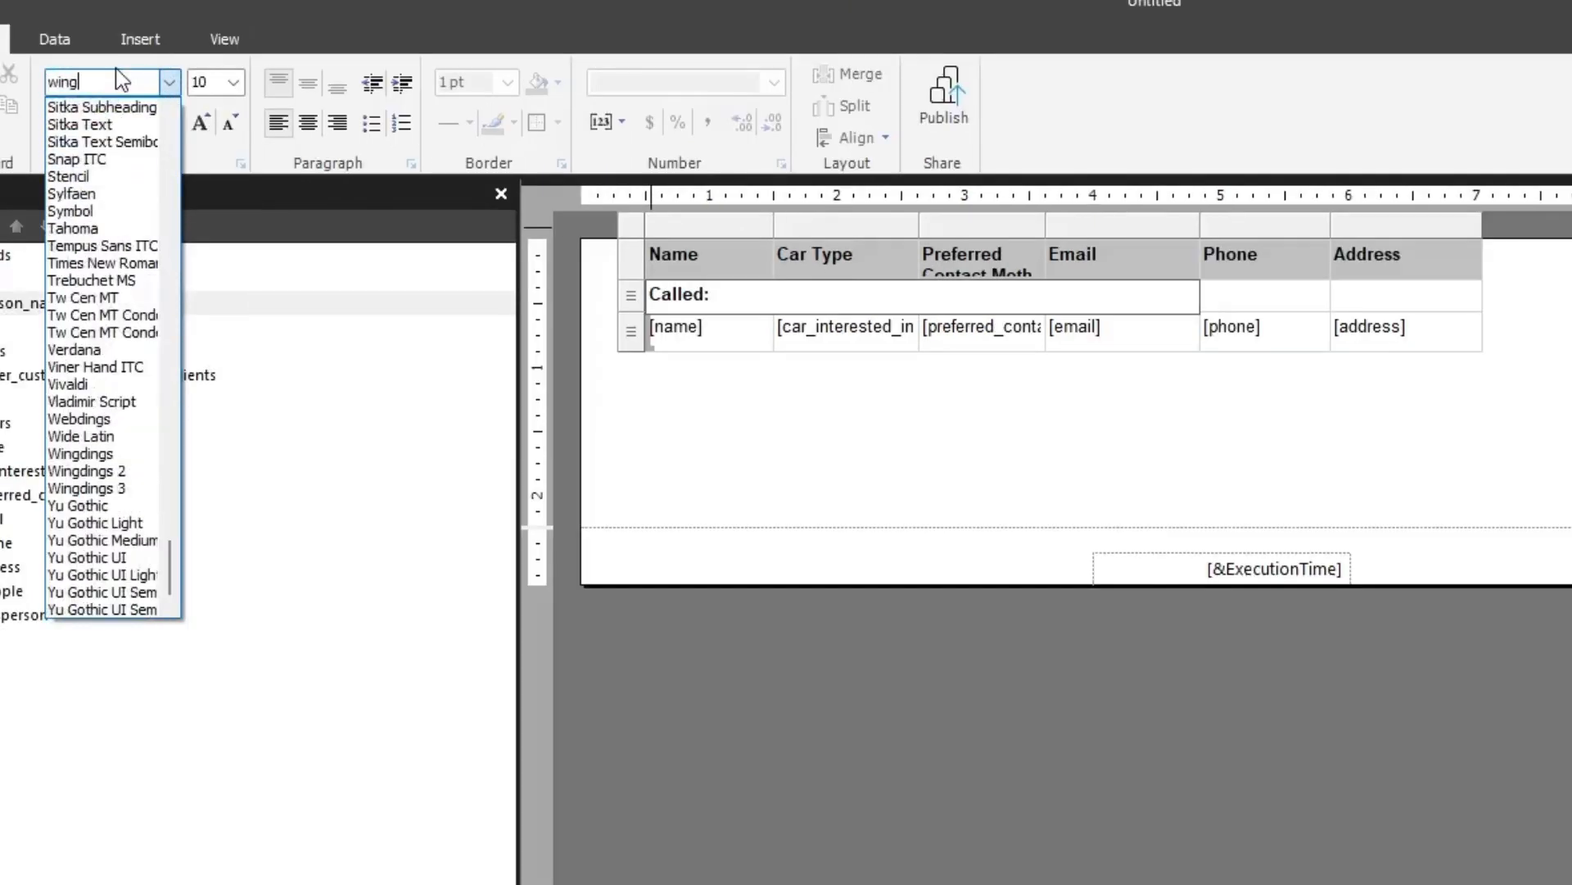
{"action": "type", "text": "dings"}
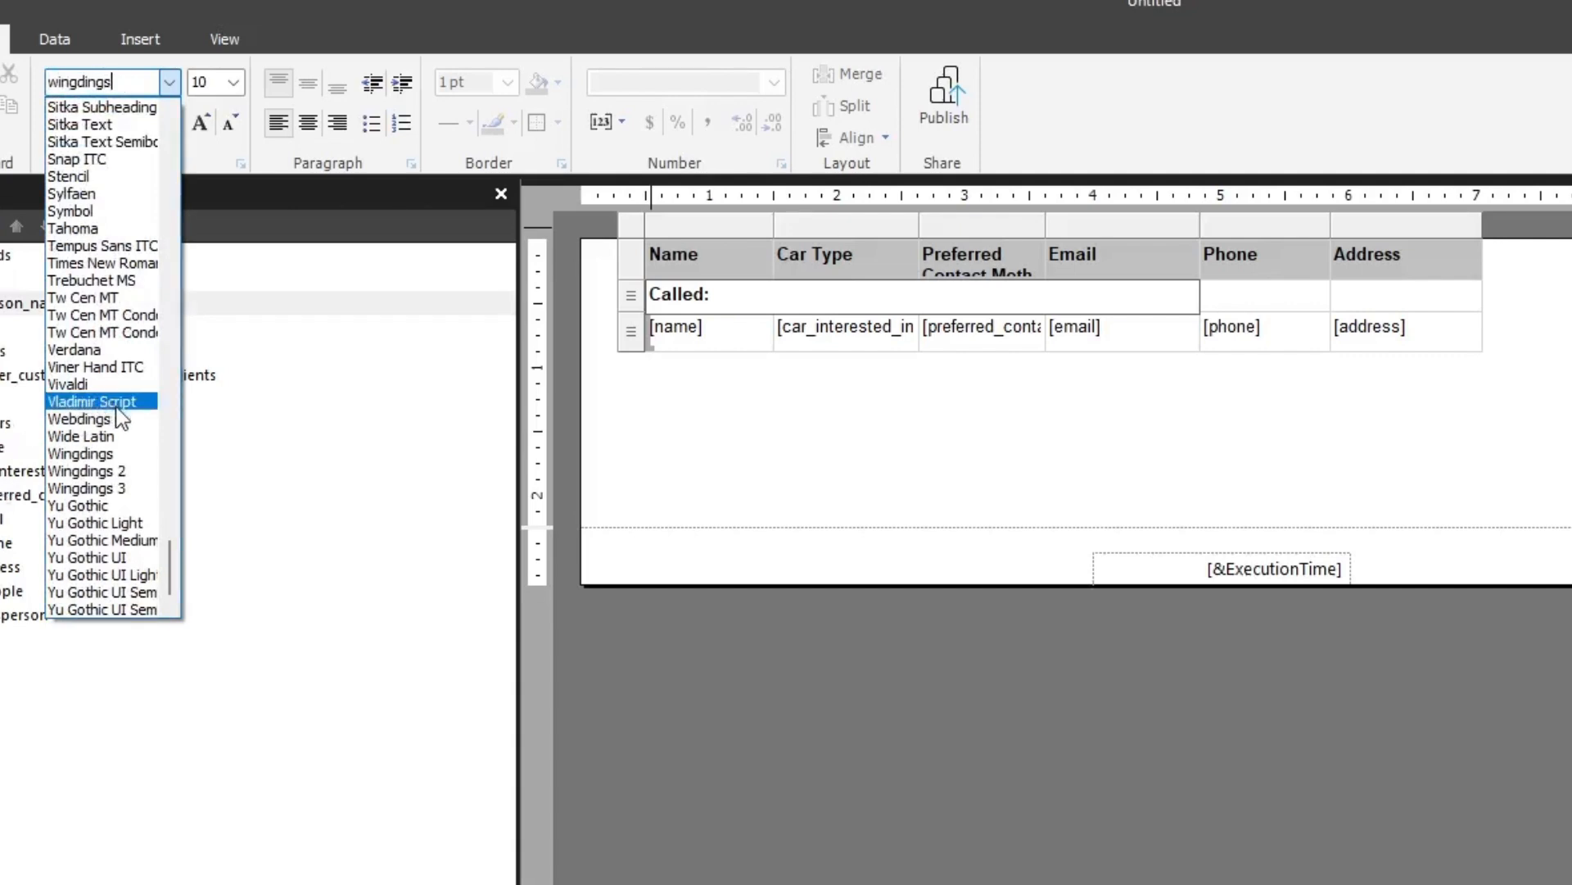
{"action": "left_click", "coordinate": [104, 422]}
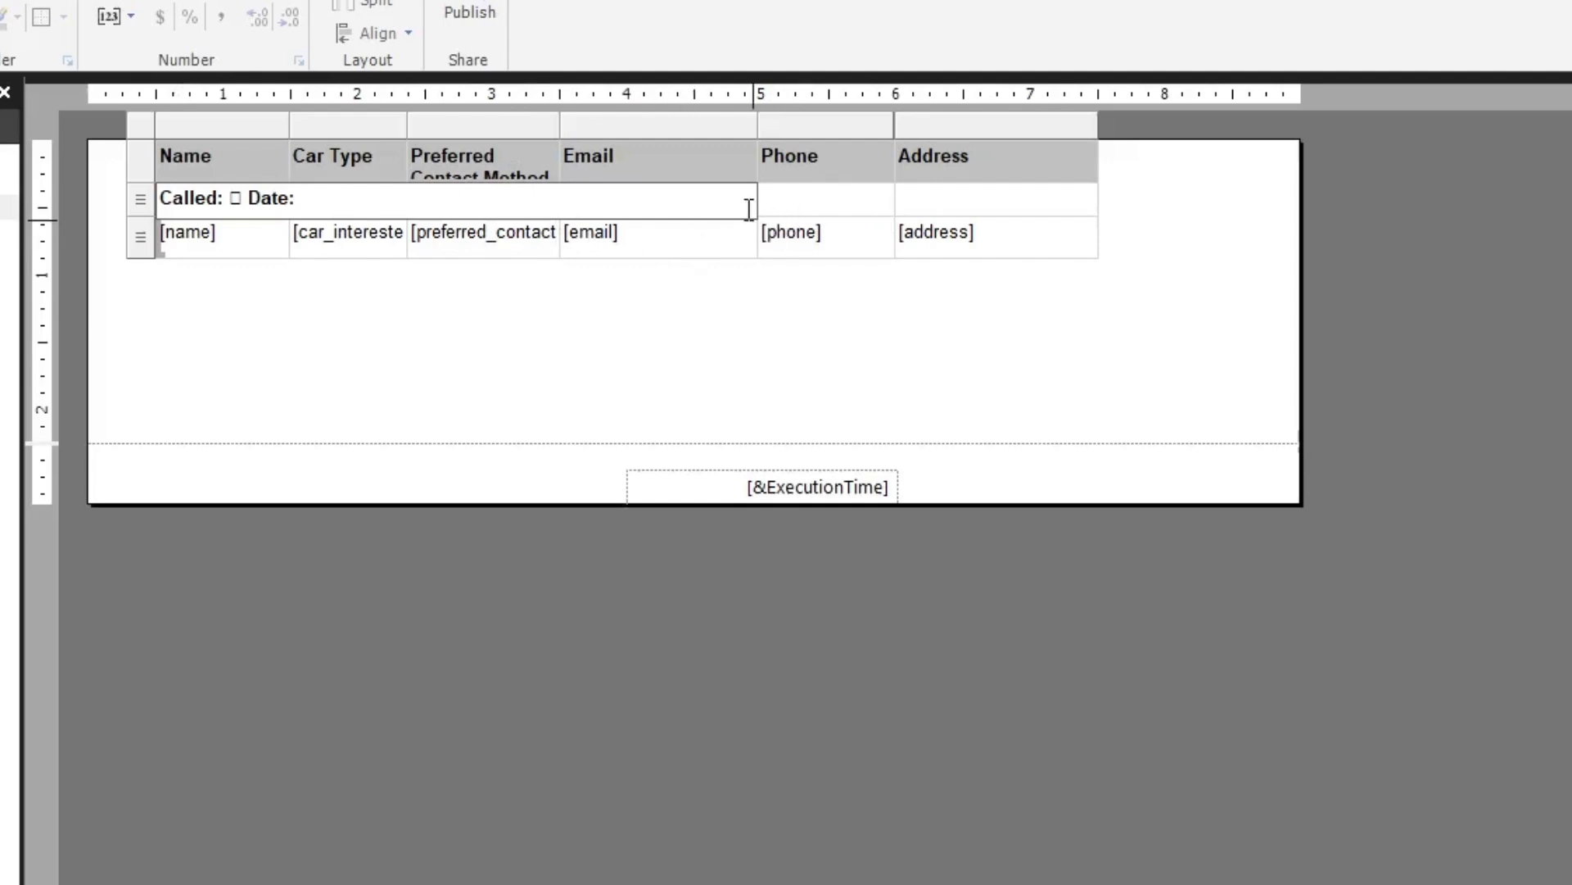
Split the merged cell holding the call checkbox and date back into separate cells
{"action": "left_click", "coordinate": [785, 206]}
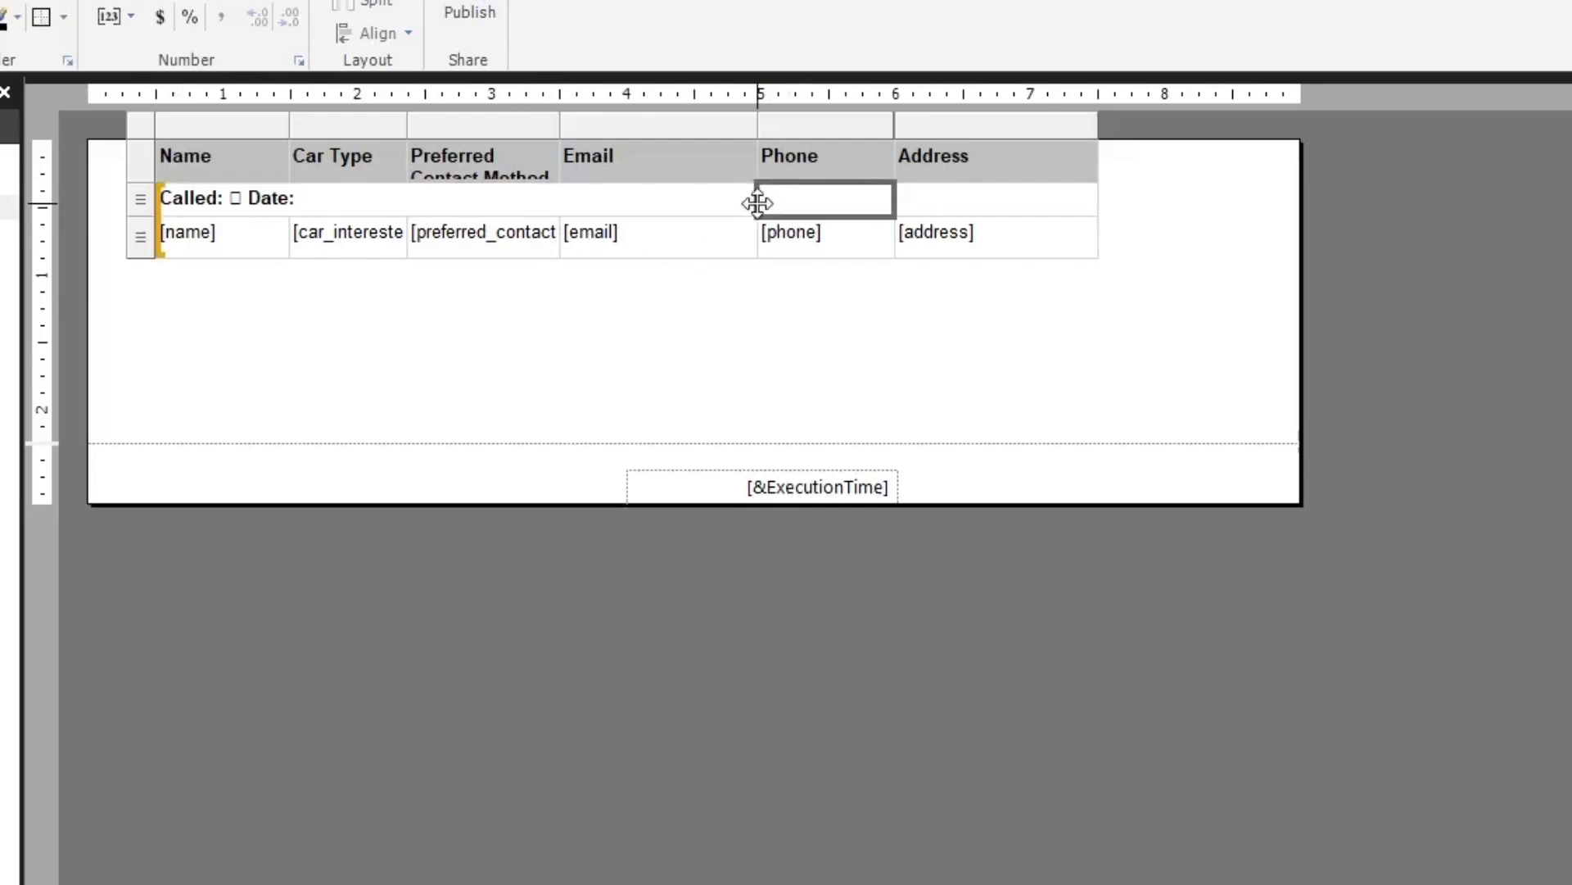
{"action": "left_click", "coordinate": [744, 199]}
{"action": "double_click", "coordinate": [542, 206]}
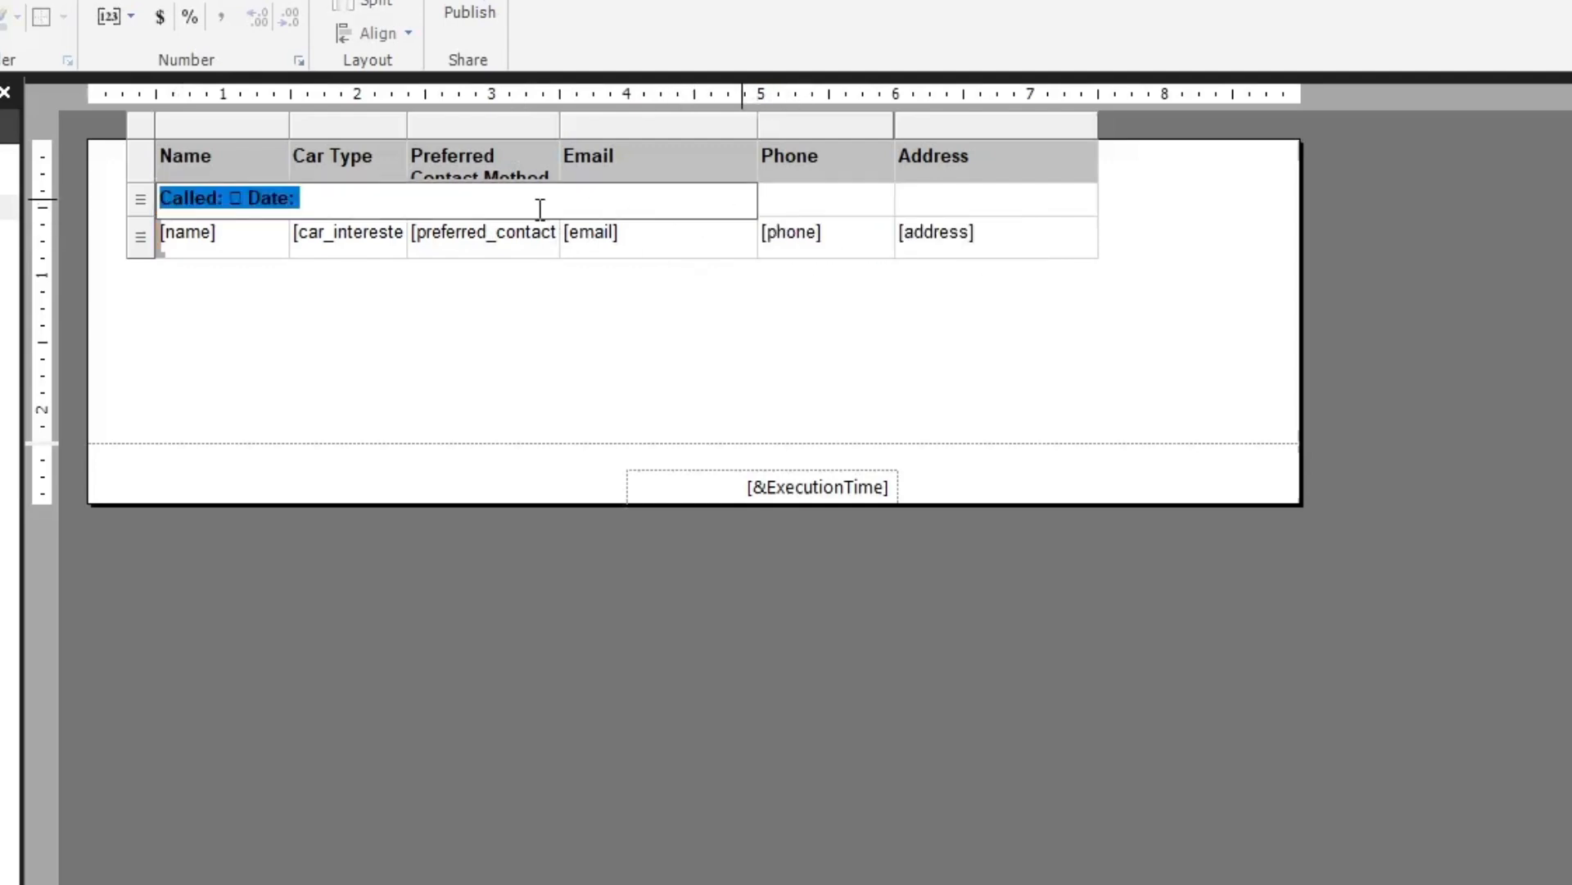
{"action": "left_click", "coordinate": [537, 207]}
{"action": "left_click", "coordinate": [681, 246]}
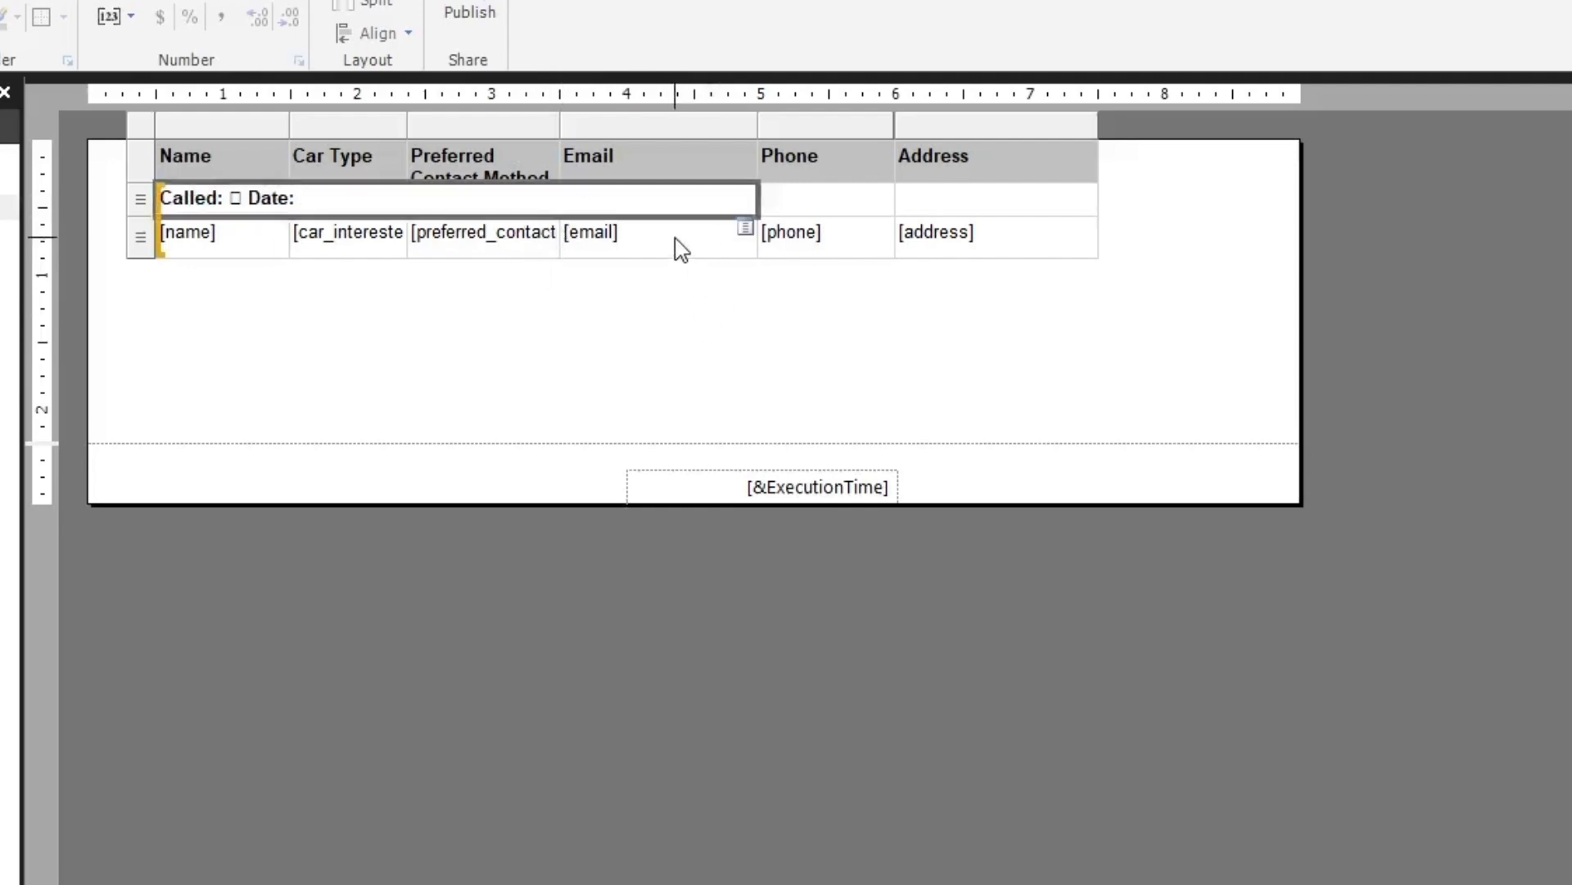
{"action": "left_click", "coordinate": [536, 204]}
{"action": "right_click", "coordinate": [510, 207]}
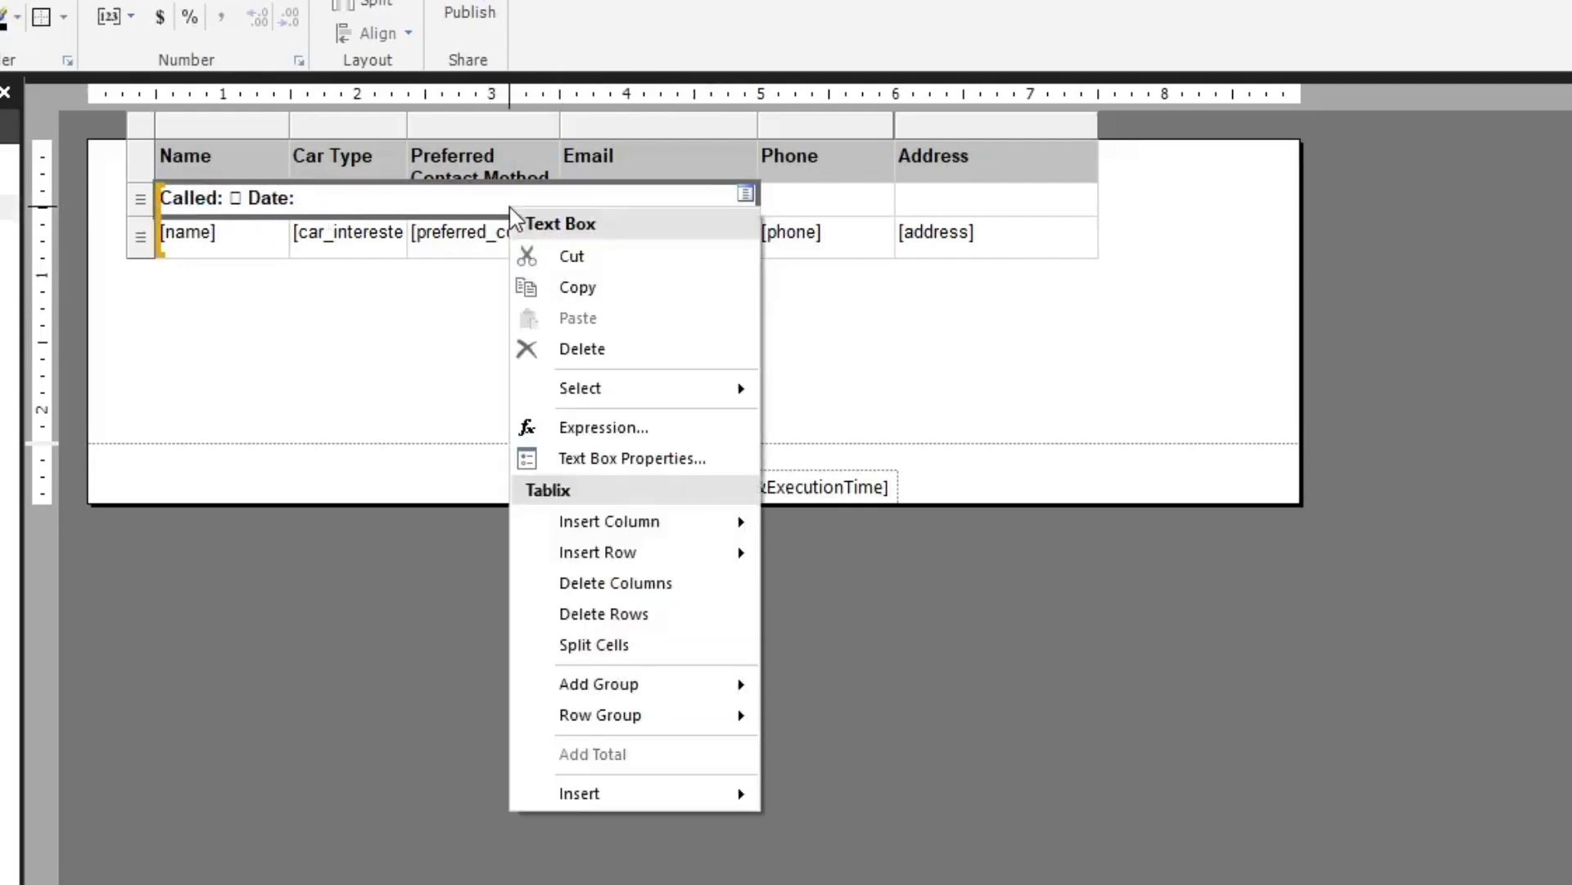
{"action": "left_click", "coordinate": [635, 647]}
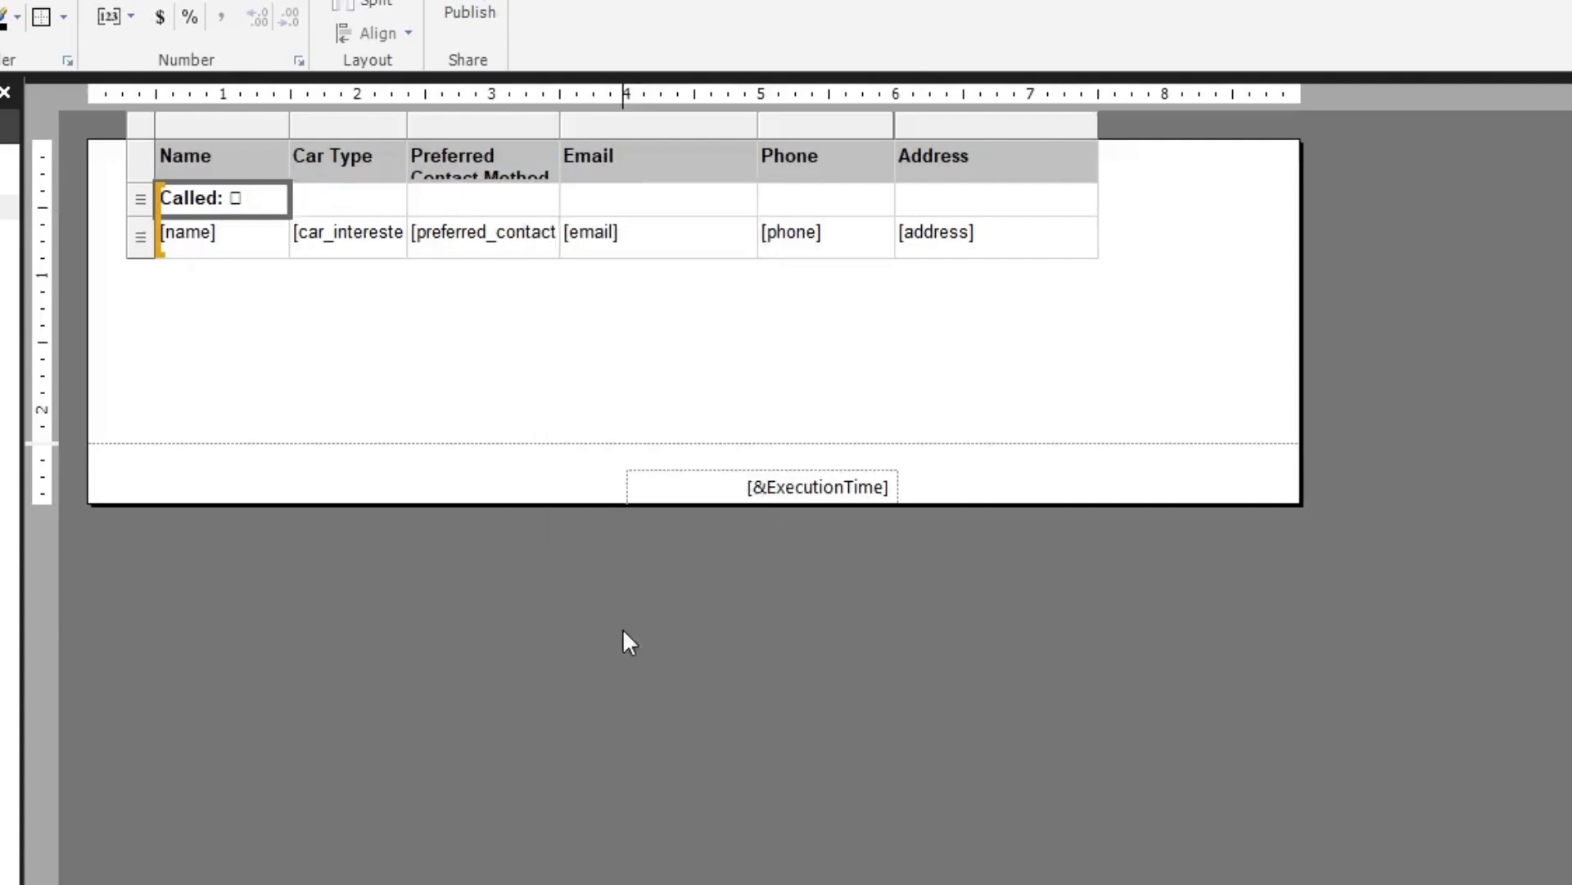
Merge the call-tracking row's first two cells, under the Name and Car Type headers
{"action": "left_click", "coordinate": [392, 196]}
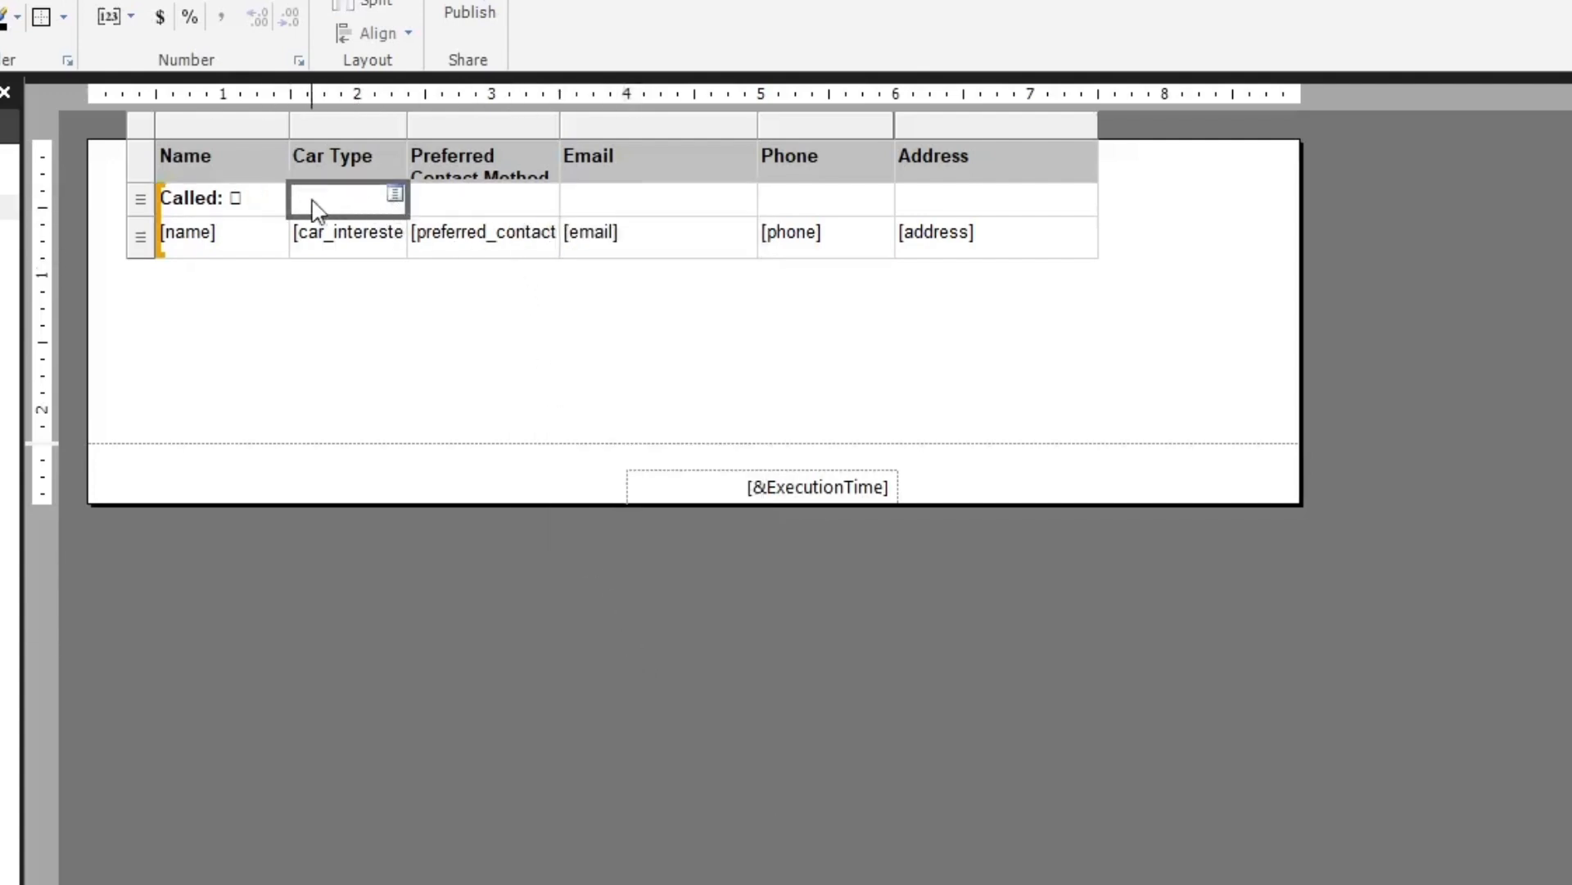
{"action": "right_click", "coordinate": [256, 204]}
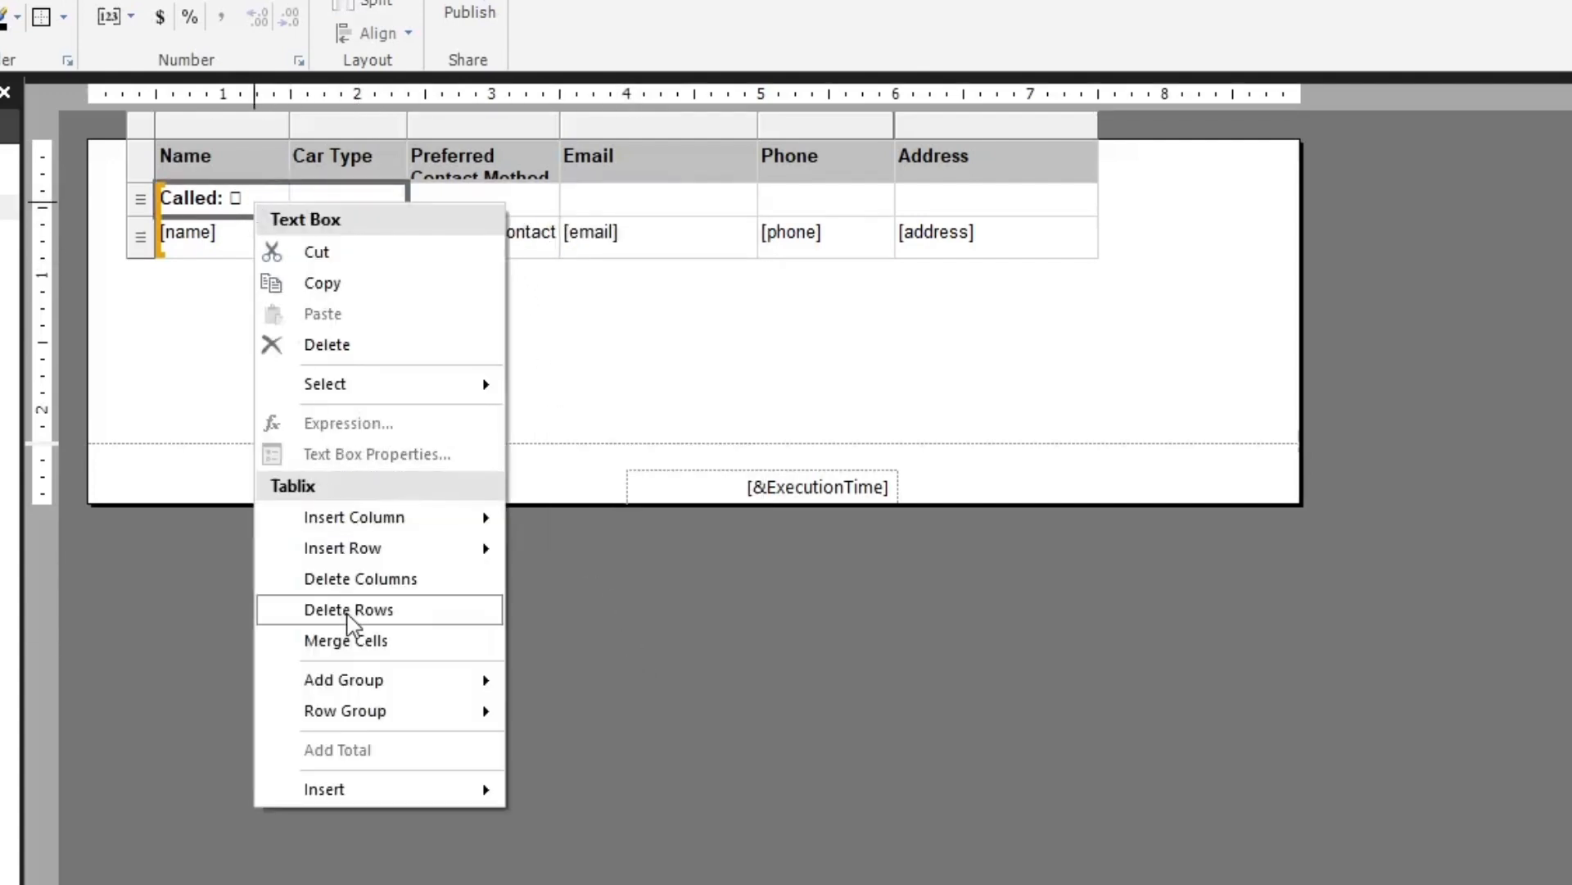
{"action": "left_click", "coordinate": [386, 641]}
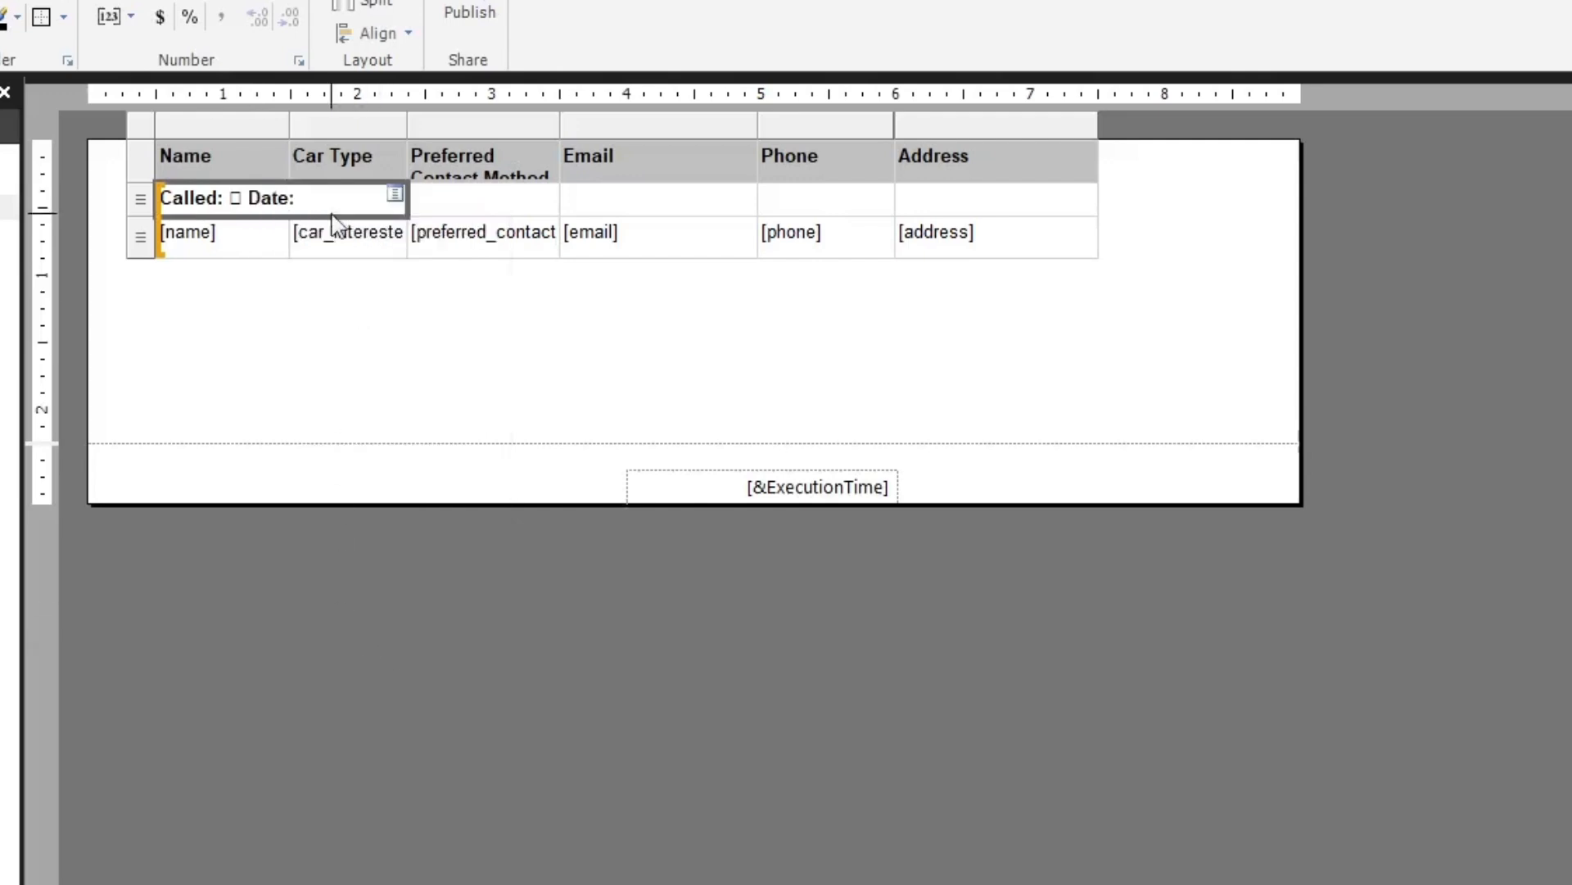
Merge the call-tracking row's remaining four cells, from Preferred Contact Method through Address, and label the merged cell "Notes:"
{"action": "left_click", "coordinate": [480, 196]}
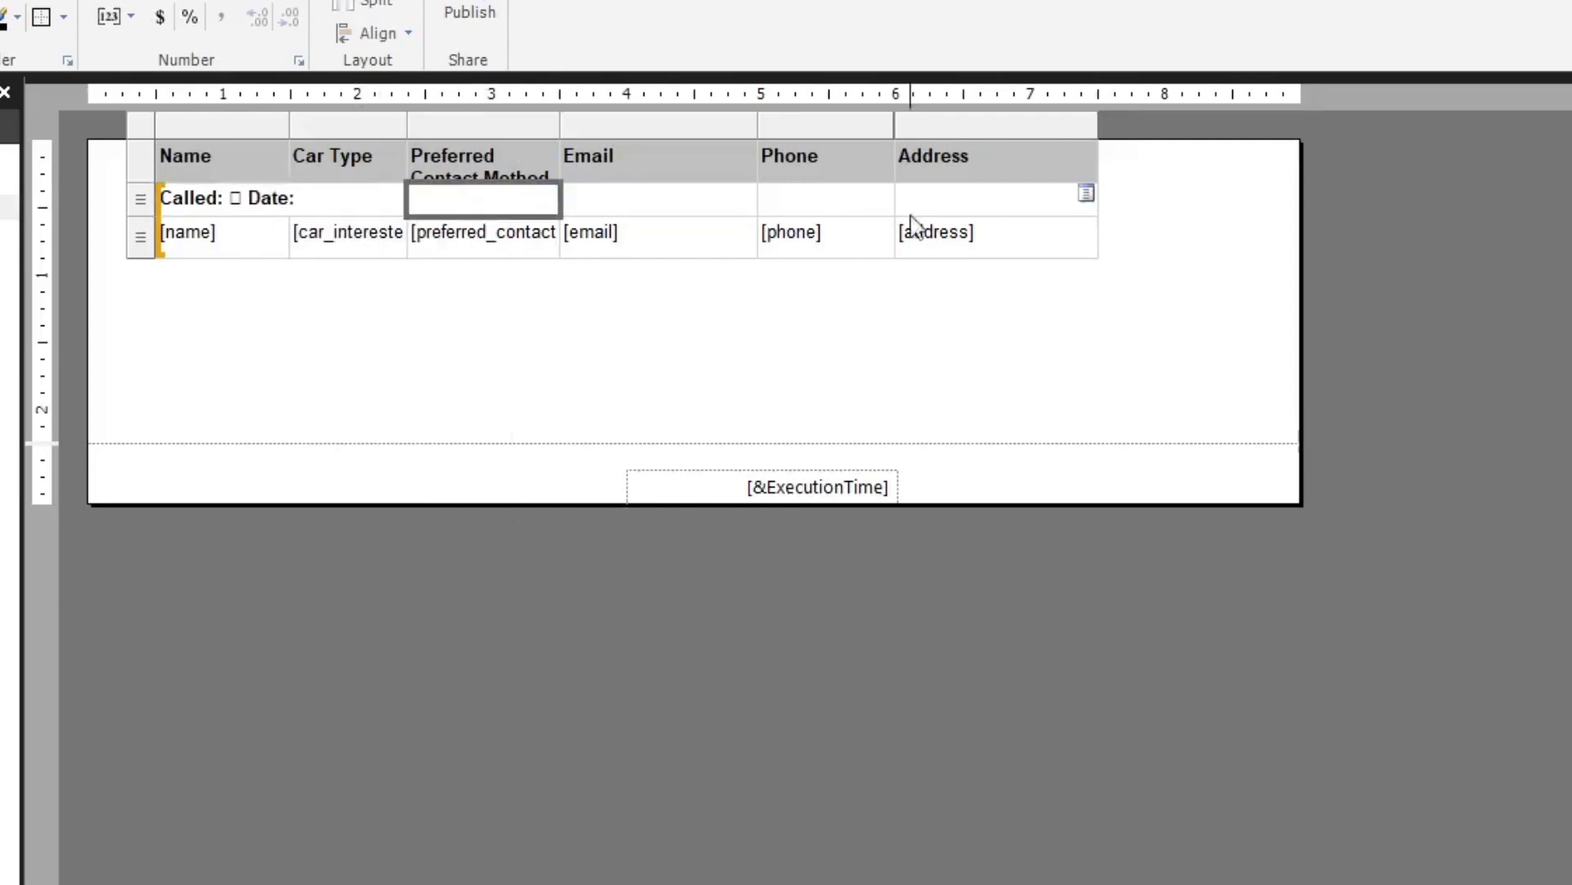
{"action": "left_click", "coordinate": [958, 209], "text": "shift"}
{"action": "right_click", "coordinate": [960, 215]}
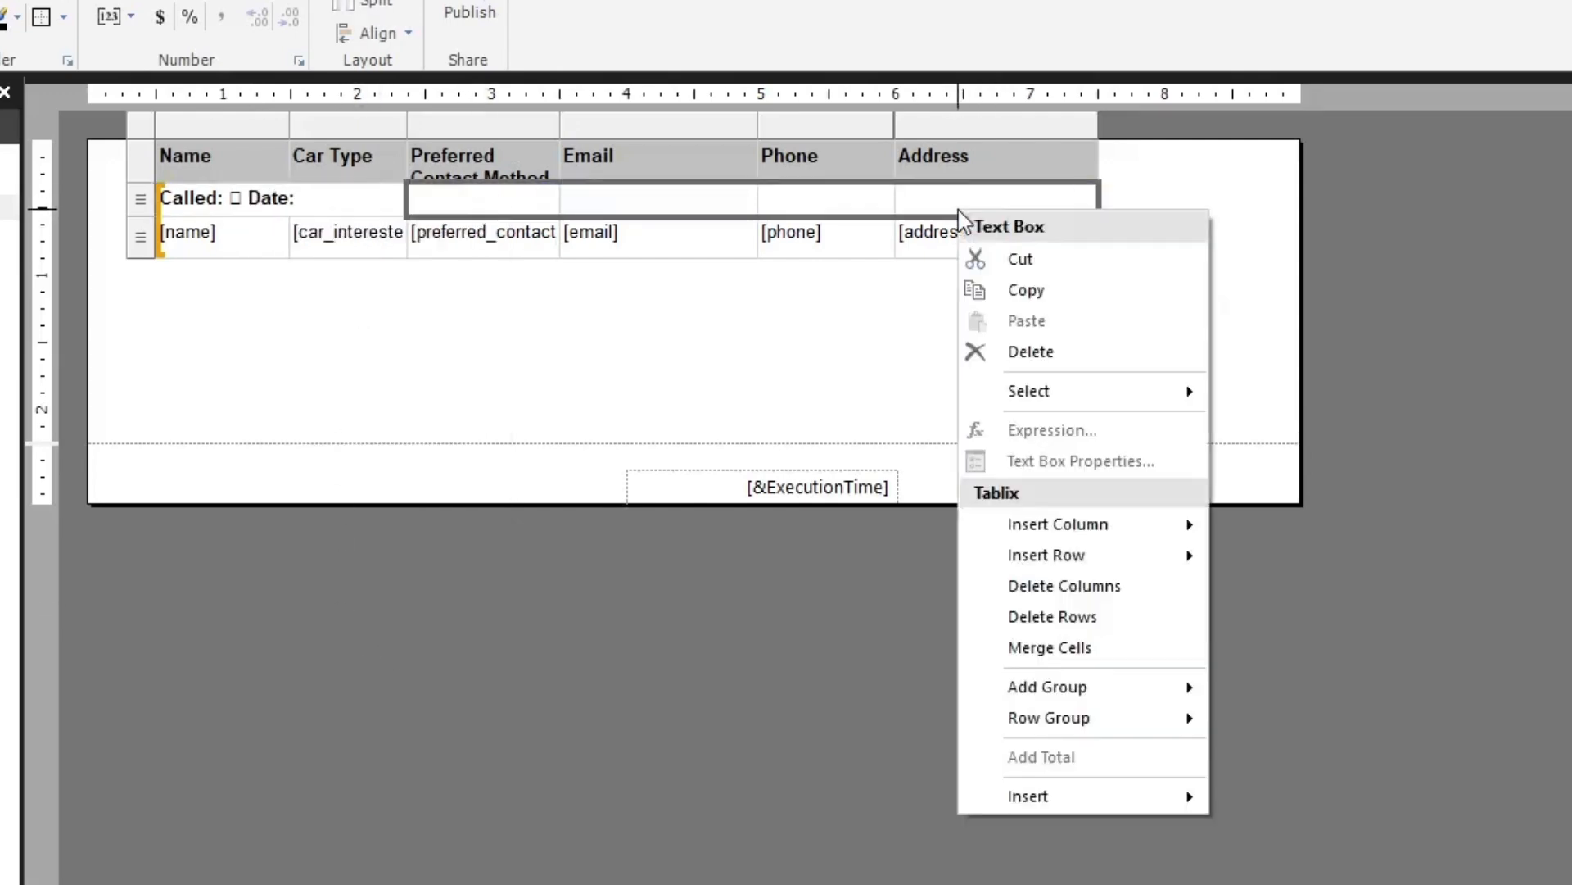
{"action": "left_click", "coordinate": [1083, 647]}
{"action": "left_click", "coordinate": [470, 200]}
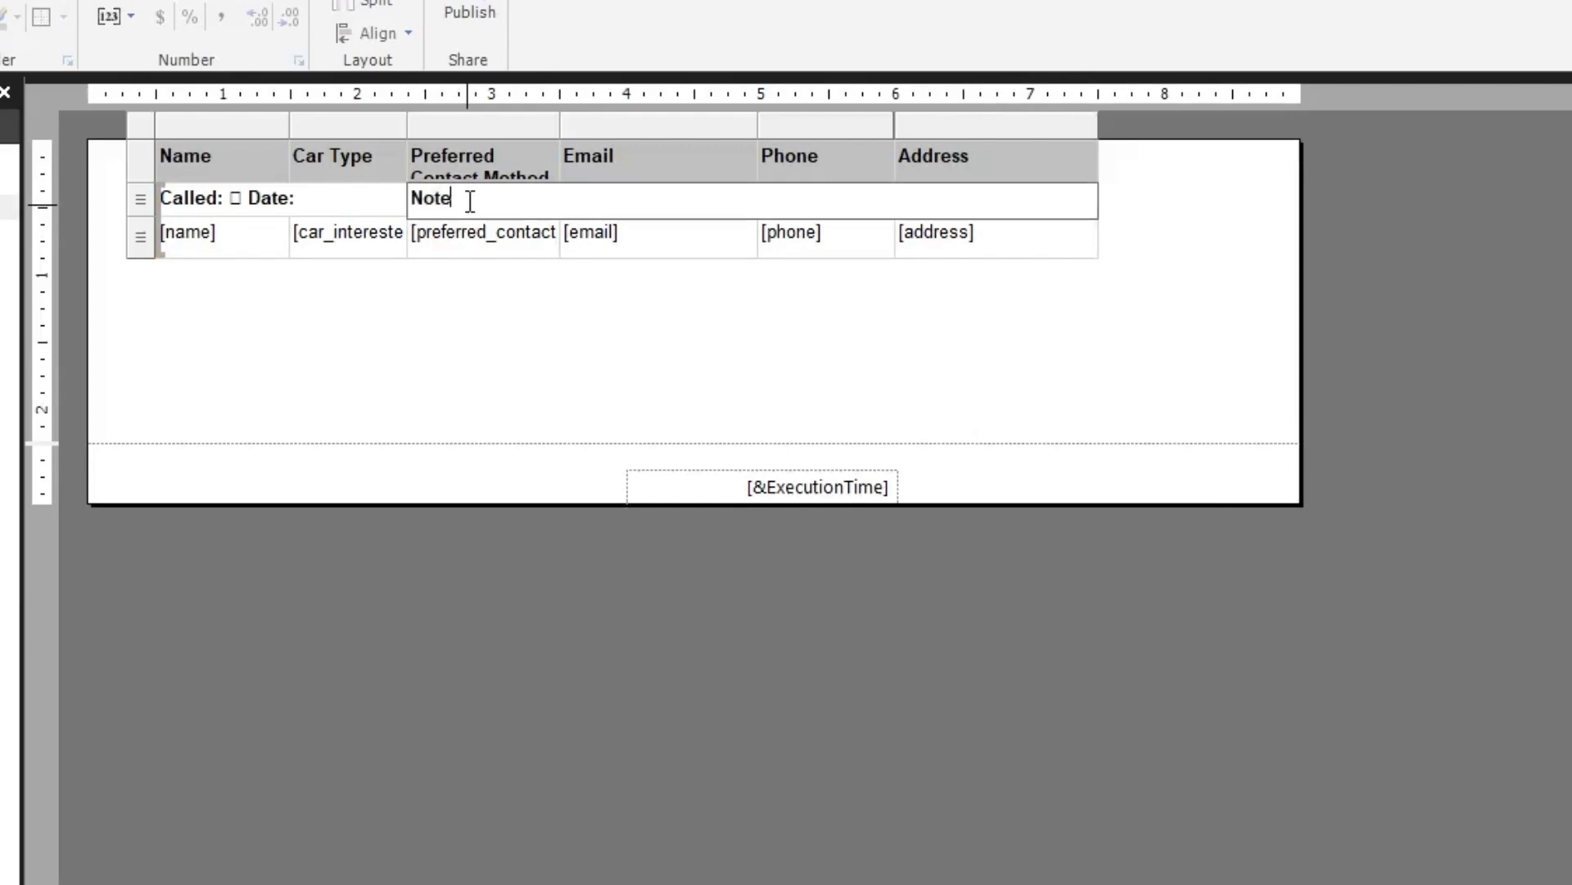
Increase the call-tracking row's height to roughly double, making room for a second line and handwritten notes
{"action": "left_click", "coordinate": [141, 206]}
{"action": "left_click_drag", "start_coordinate": [146, 214], "coordinate": [152, 246]}
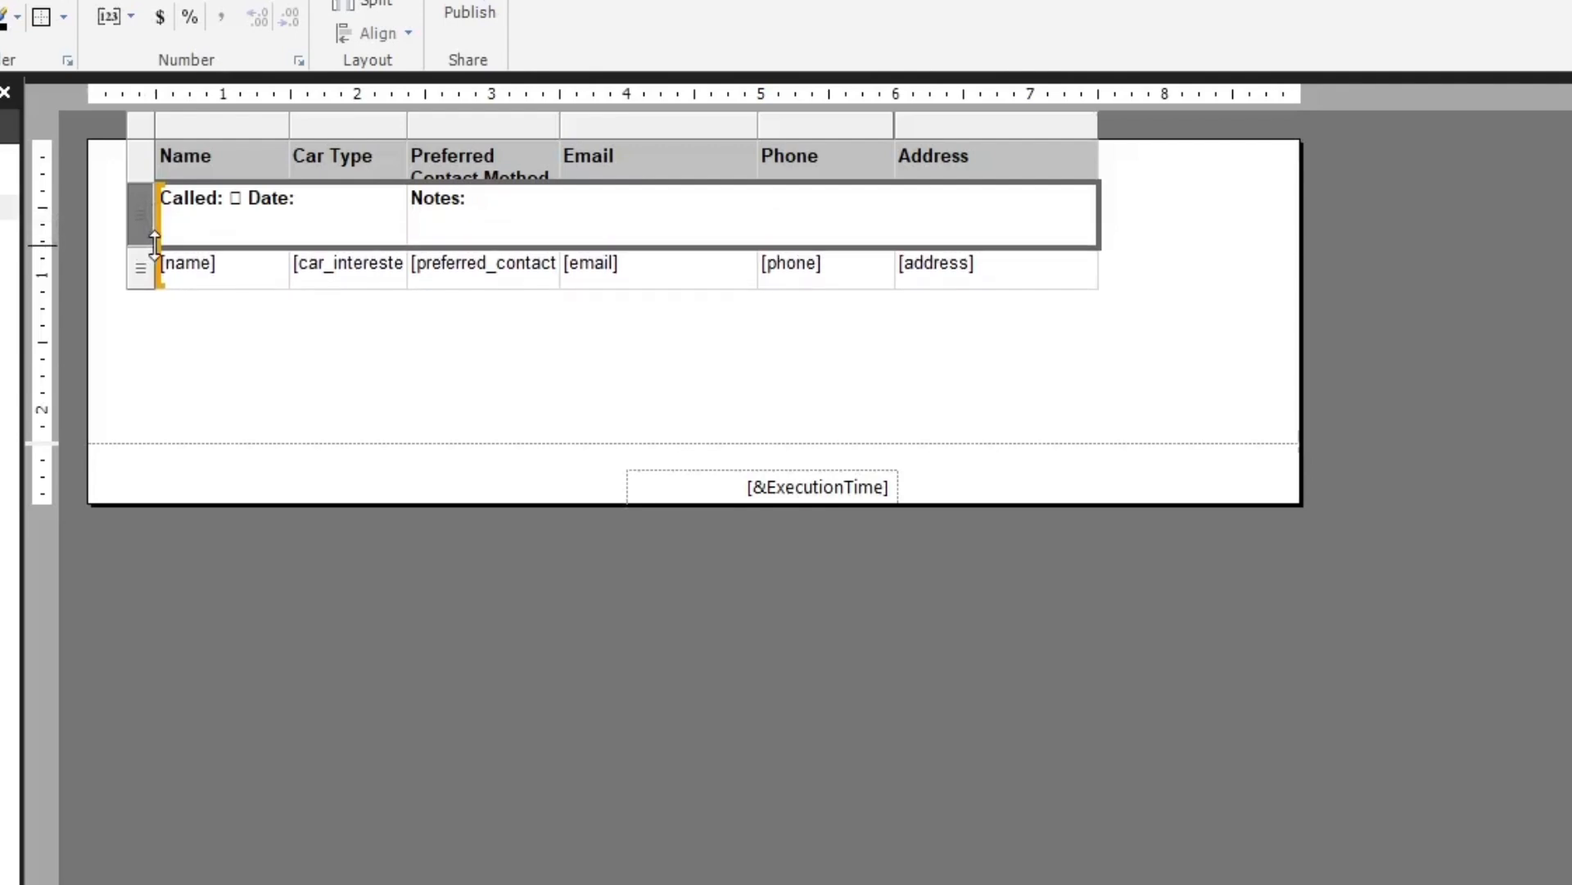
{"action": "left_click", "coordinate": [567, 804]}
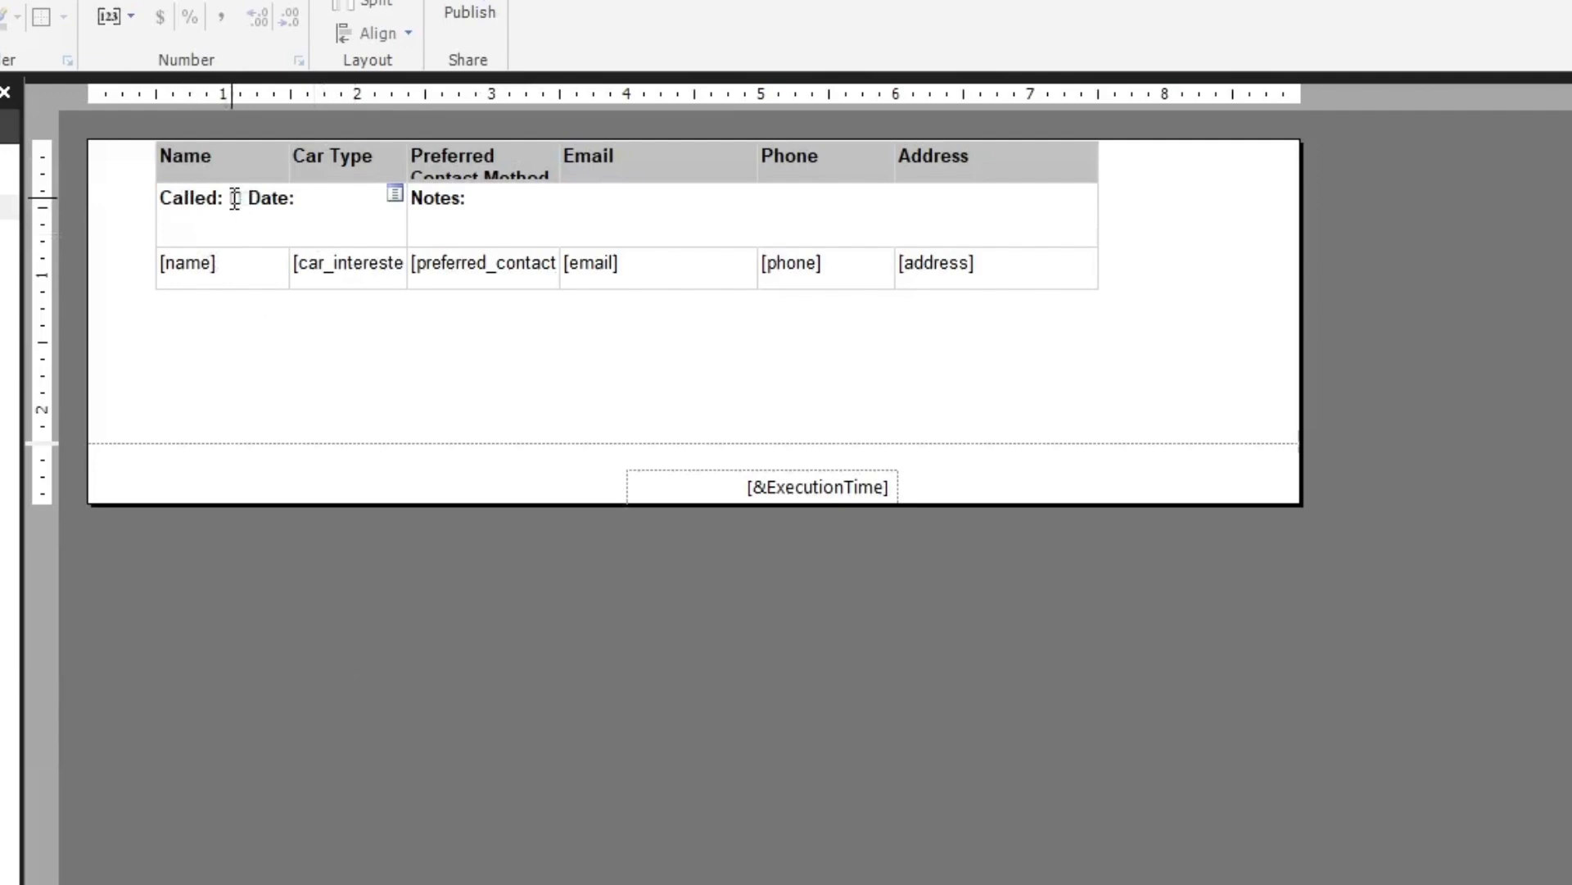
Change the call label to "Called 1:" and duplicate the checkbox and date line below it as "Called 2:"
{"action": "left_click", "coordinate": [340, 222]}
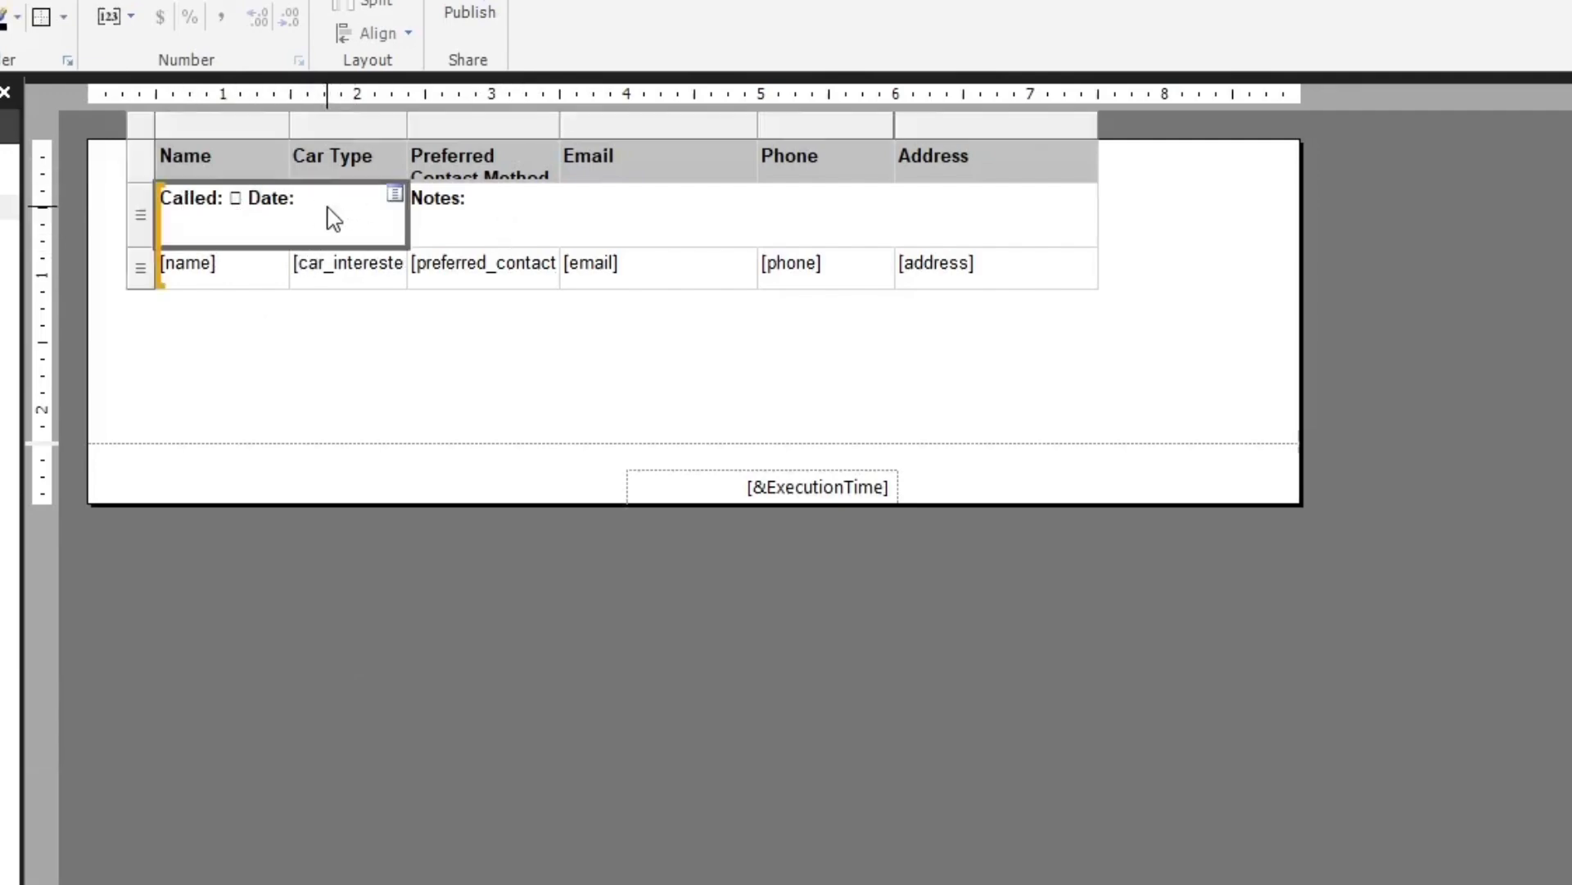
{"action": "left_click", "coordinate": [212, 200]}
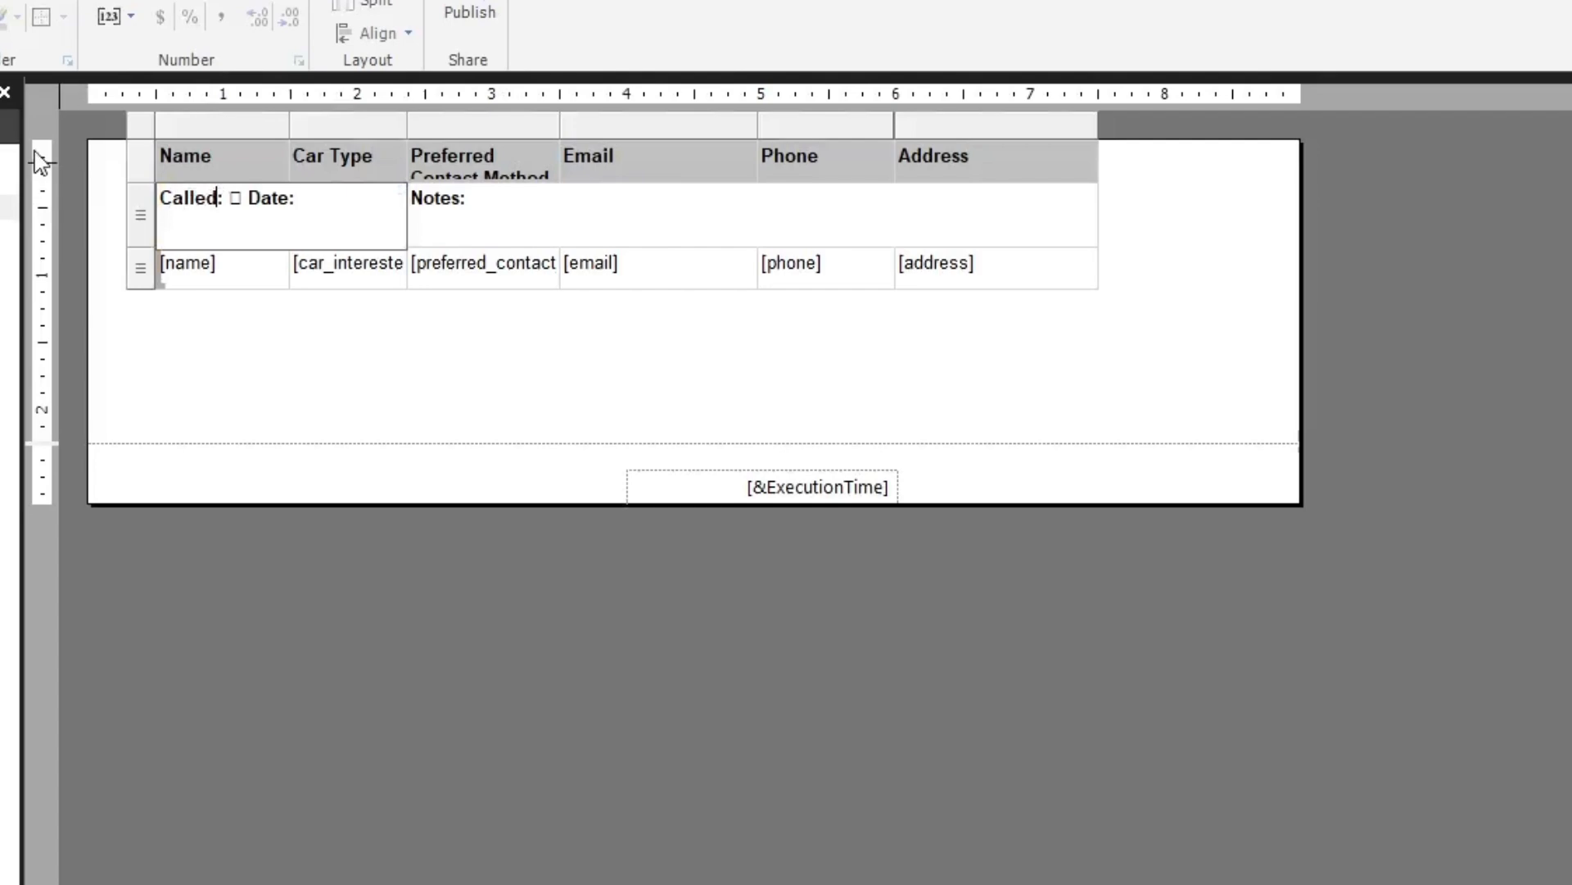
{"action": "type", "text": "1:"}
{"action": "left_click_drag", "start_coordinate": [335, 210], "coordinate": [160, 200]}
{"action": "key", "text": "ctrl+c"}
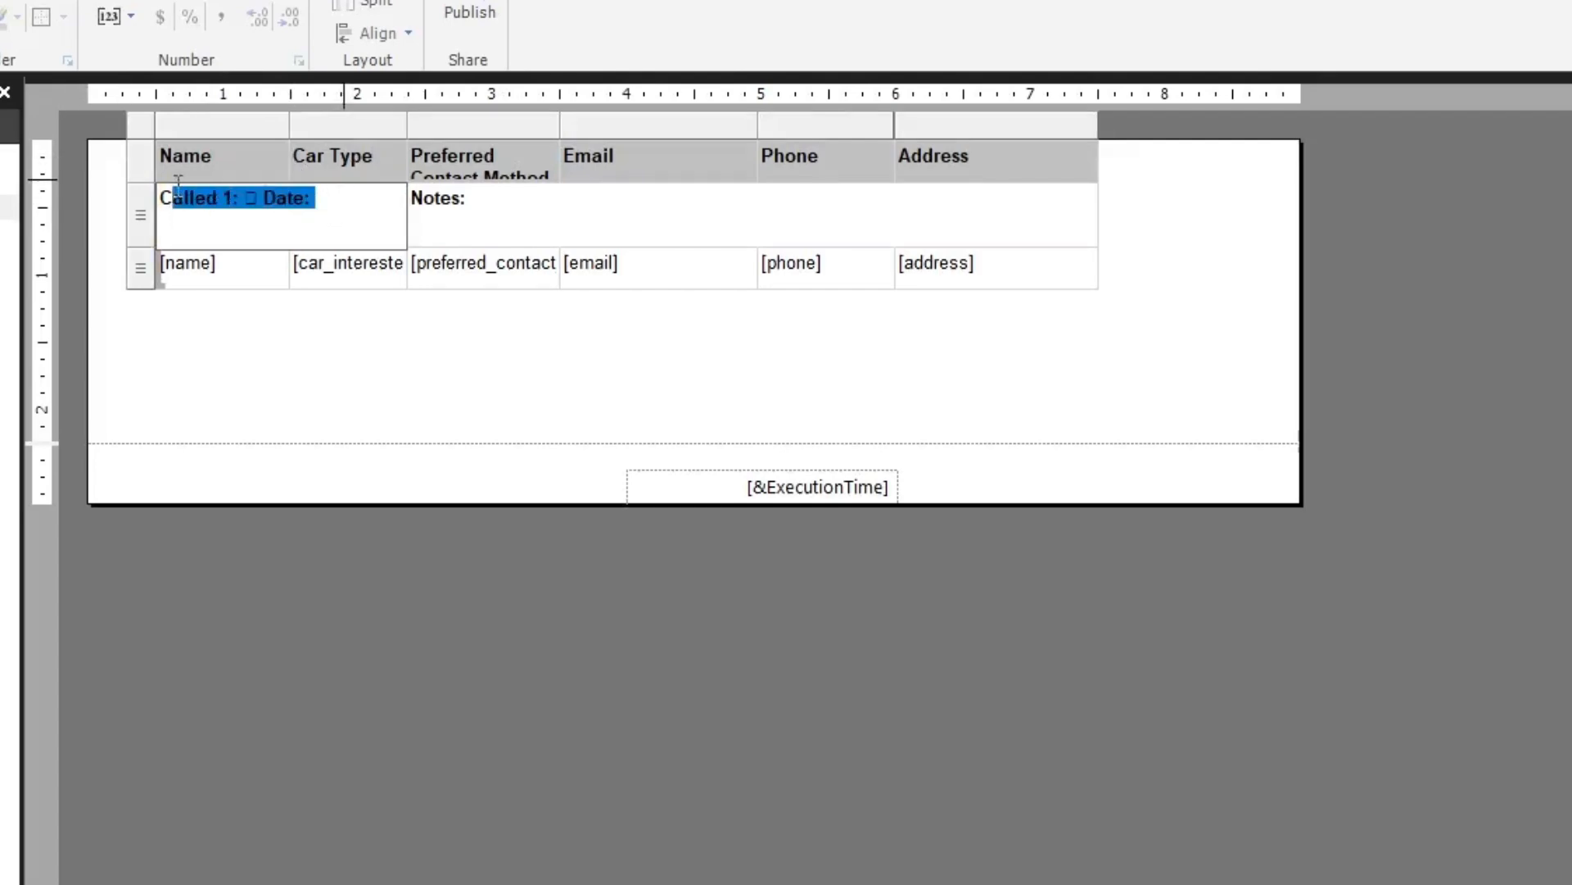
{"action": "left_click", "coordinate": [257, 234]}
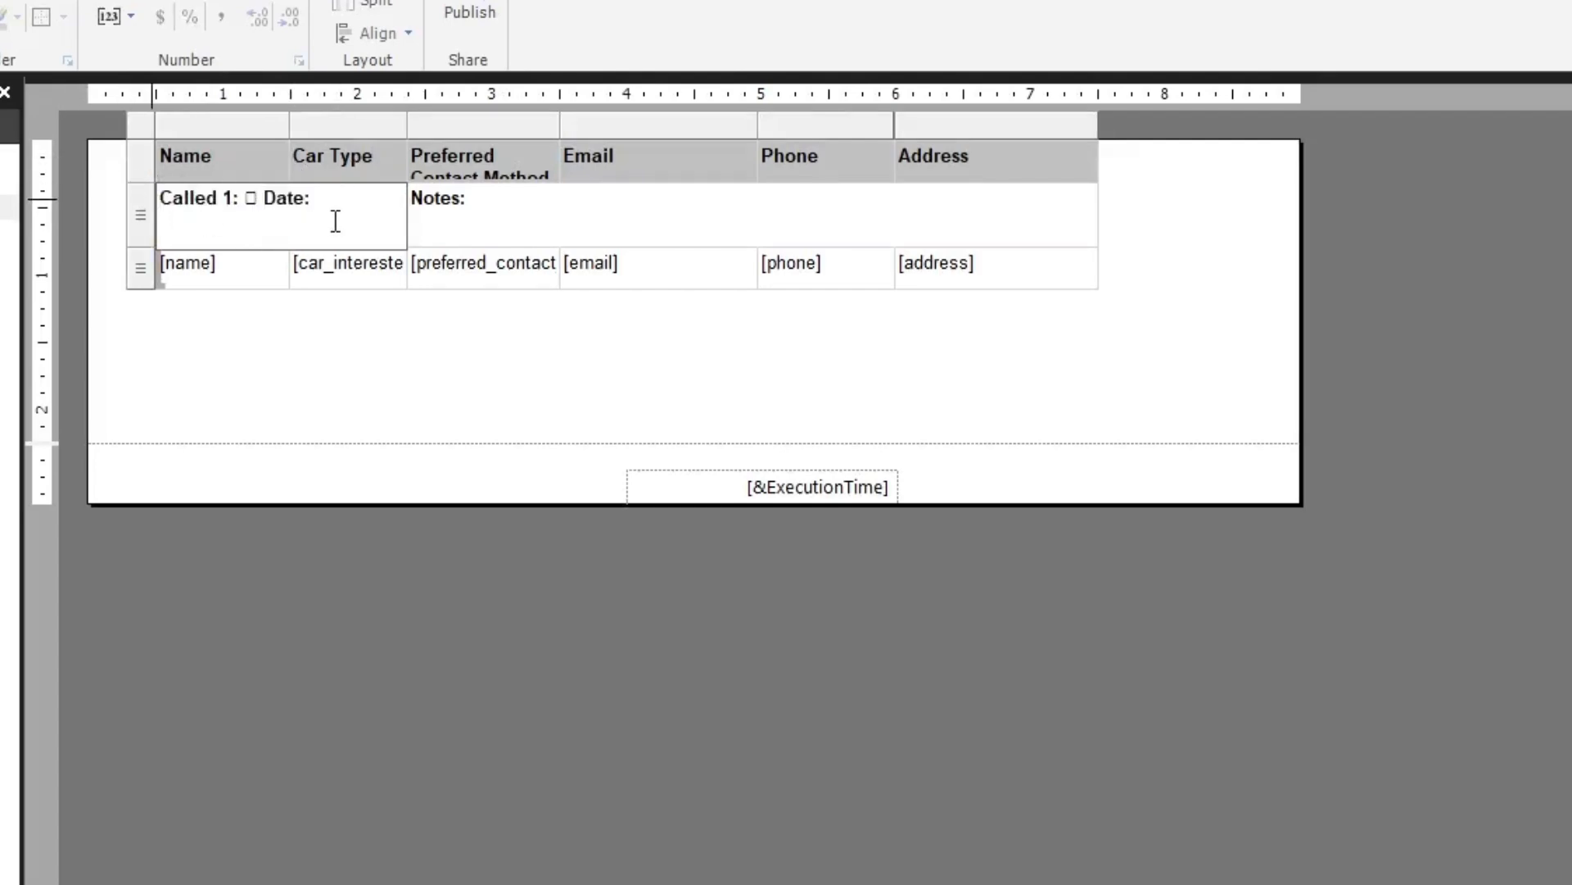
{"action": "key", "text": "ctrl+v"}
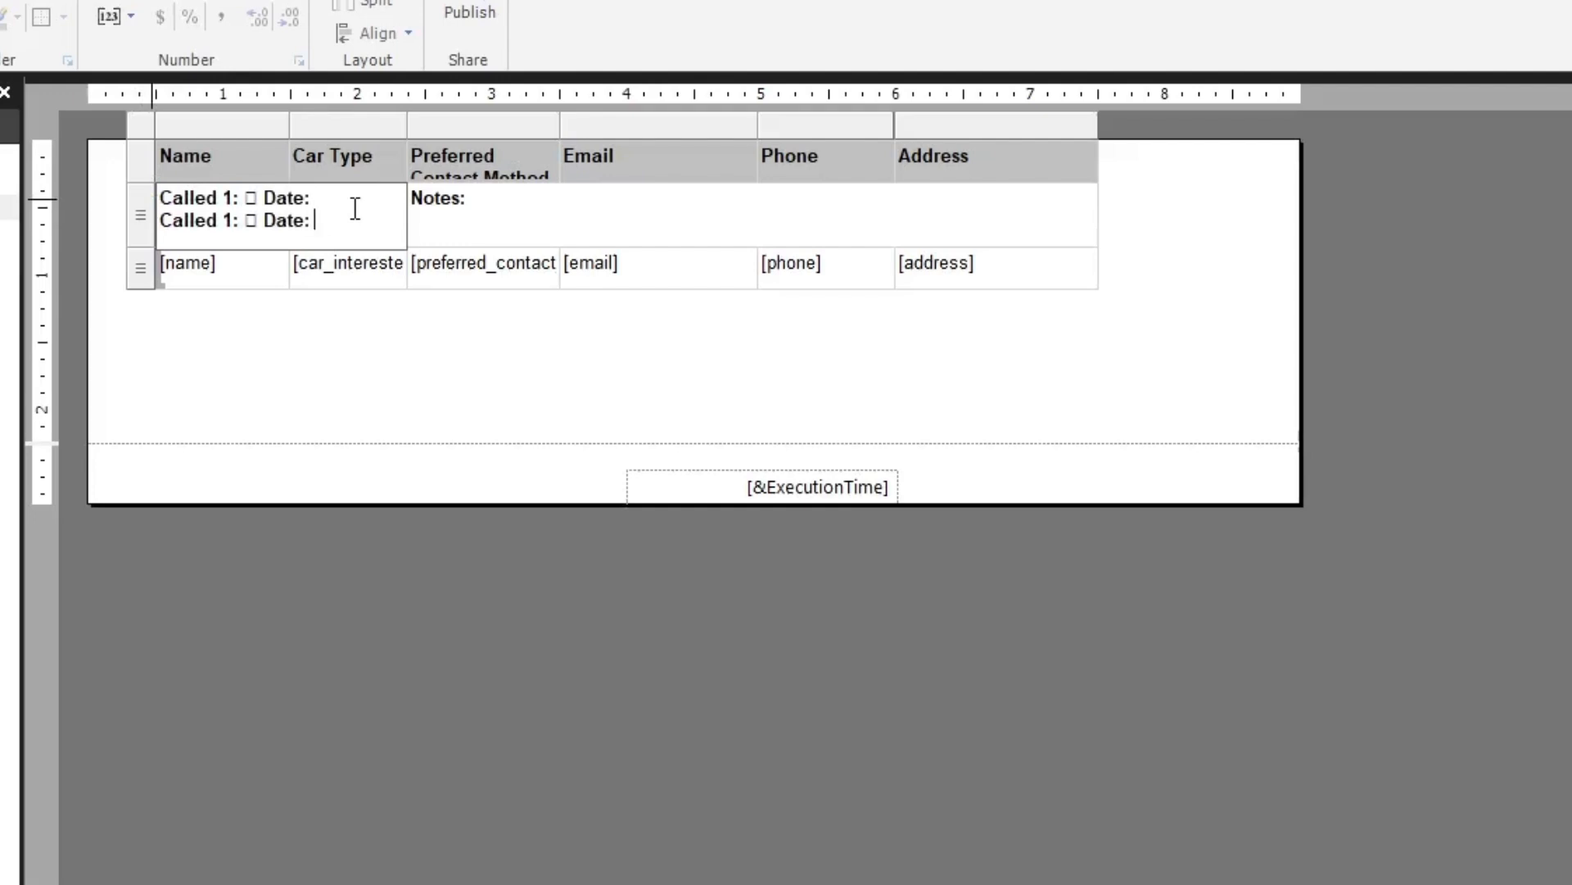
{"action": "key", "text": "BackSpace"}
{"action": "type", "text": "2"}
{"action": "left_click", "coordinate": [326, 691]}
{"action": "left_click", "coordinate": [230, 264]}
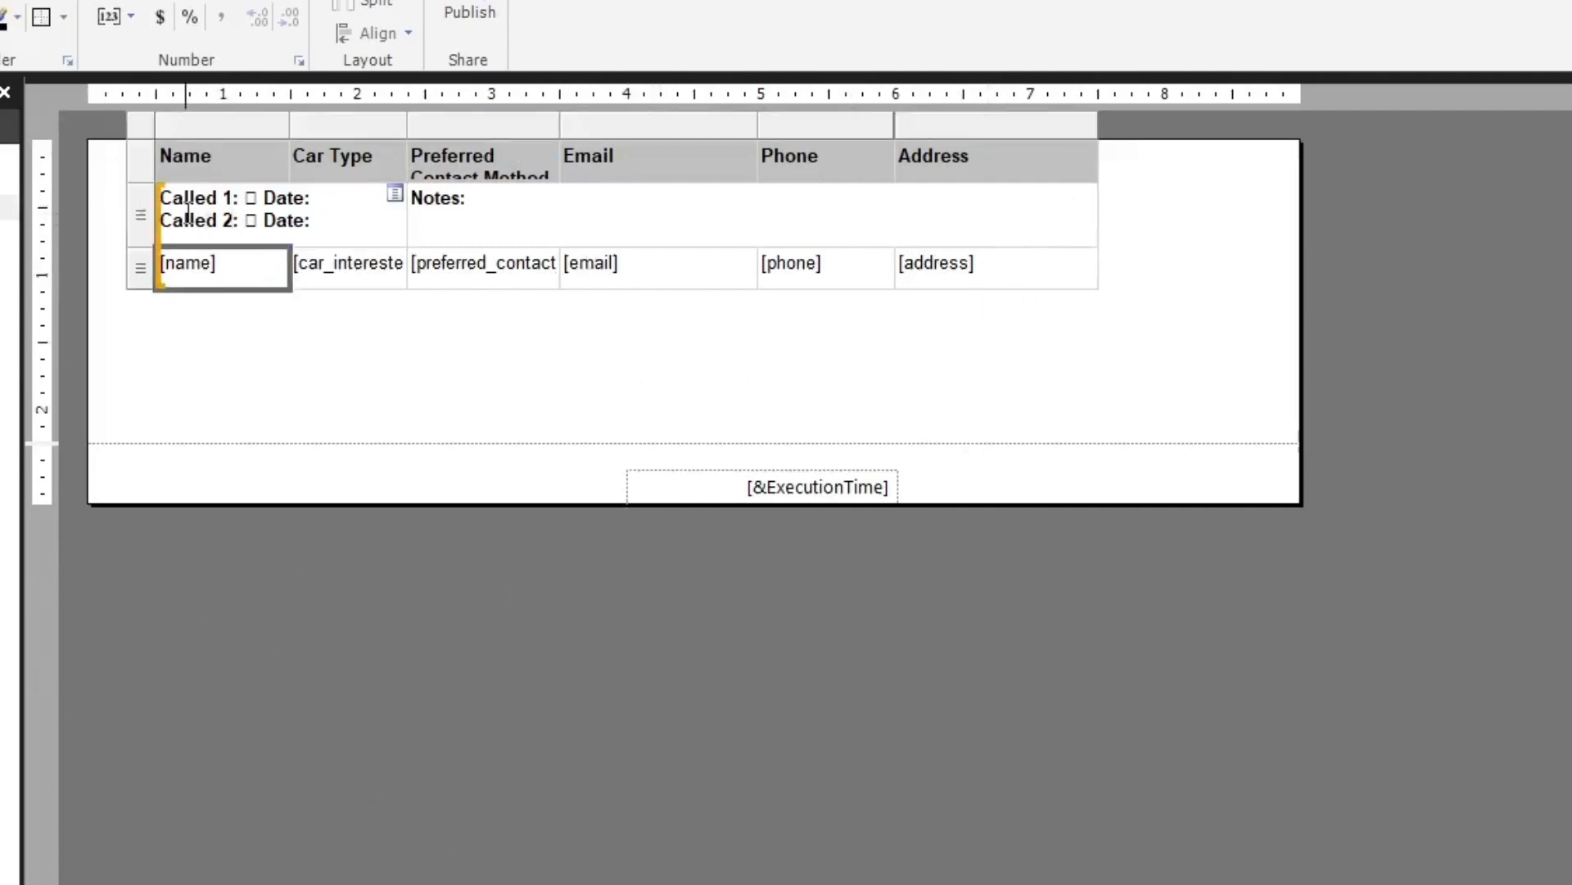
{"action": "left_click", "coordinate": [136, 218]}
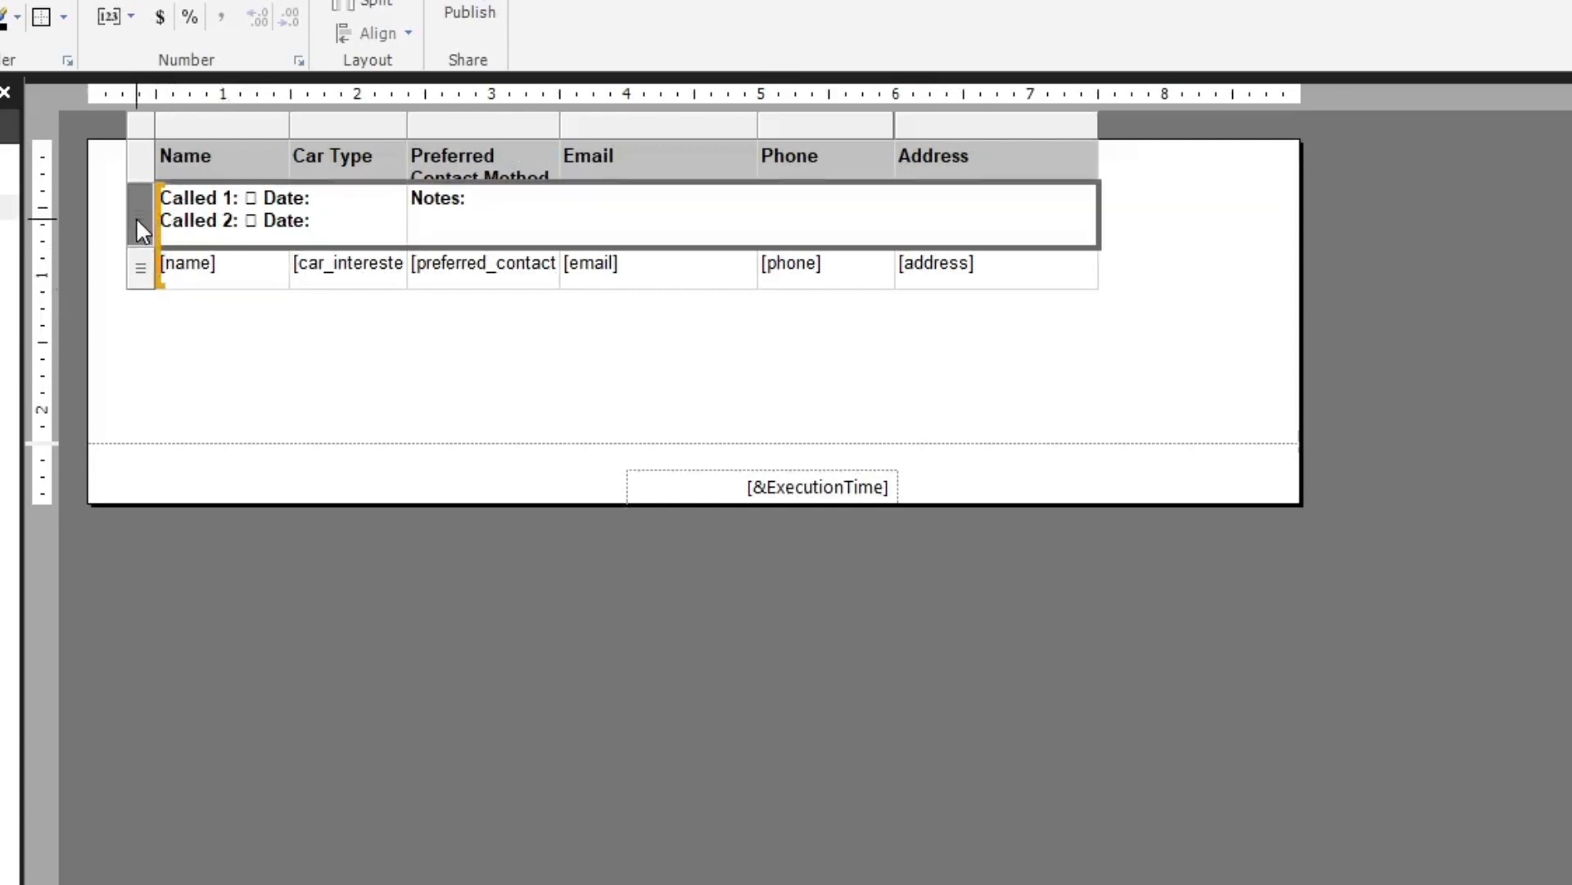
{"action": "right_click", "coordinate": [136, 217]}
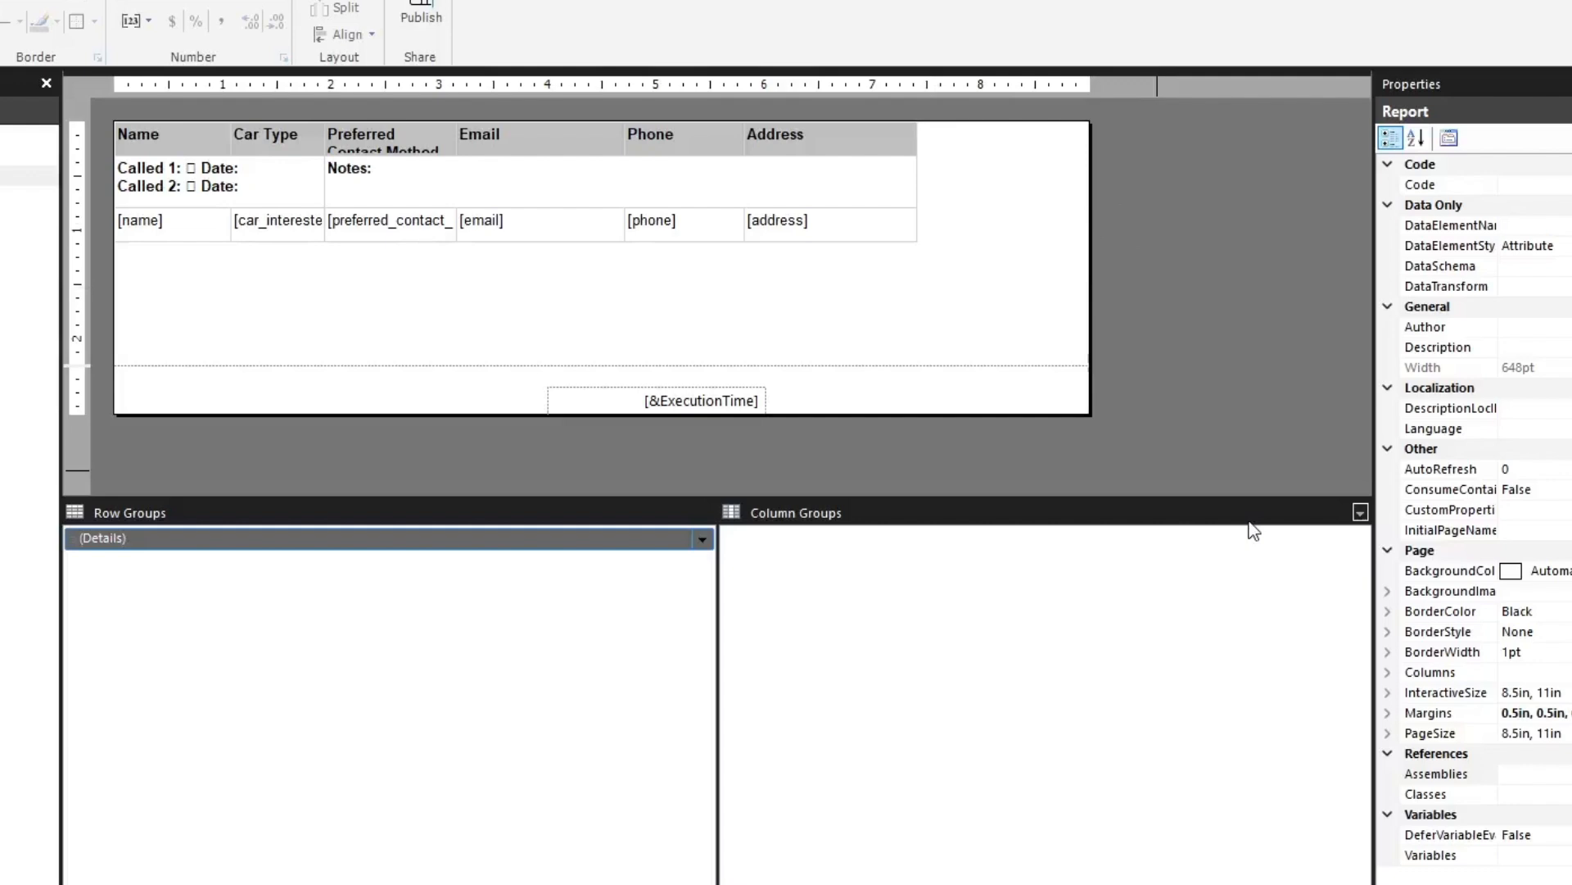
Turn on the grouping pane's advanced mode to list the static members of the row and column groups
{"action": "left_click", "coordinate": [1360, 513]}
{"action": "left_click", "coordinate": [1372, 533]}
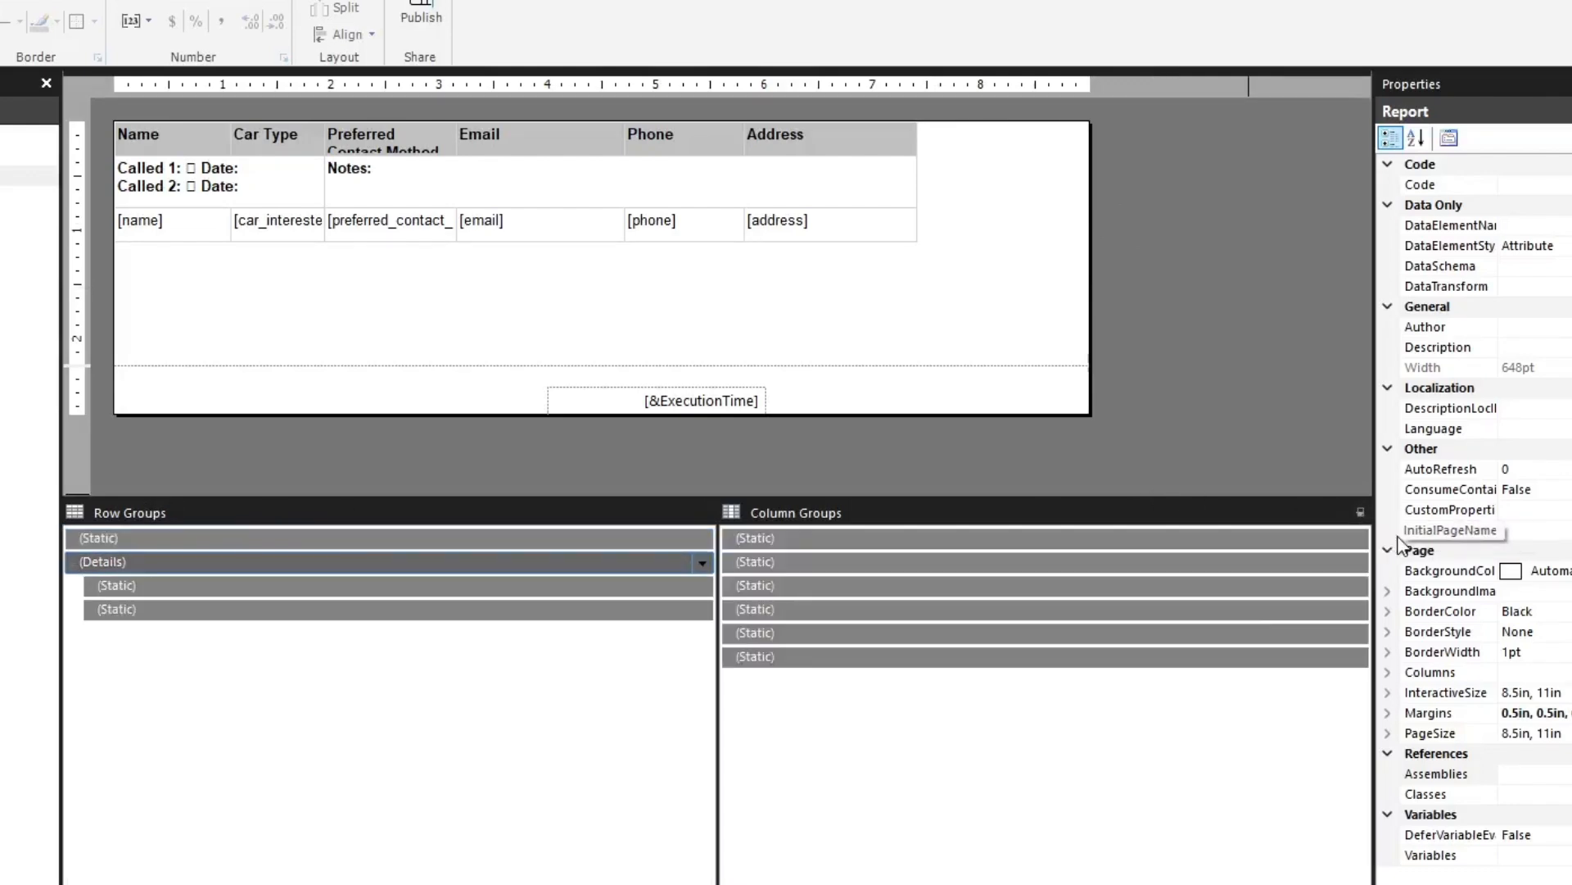
Check the KeepTogether, KeepWithGroup and RepeatOnNewPage properties of the two static detail rows and the static header row
{"action": "left_click", "coordinate": [331, 586]}
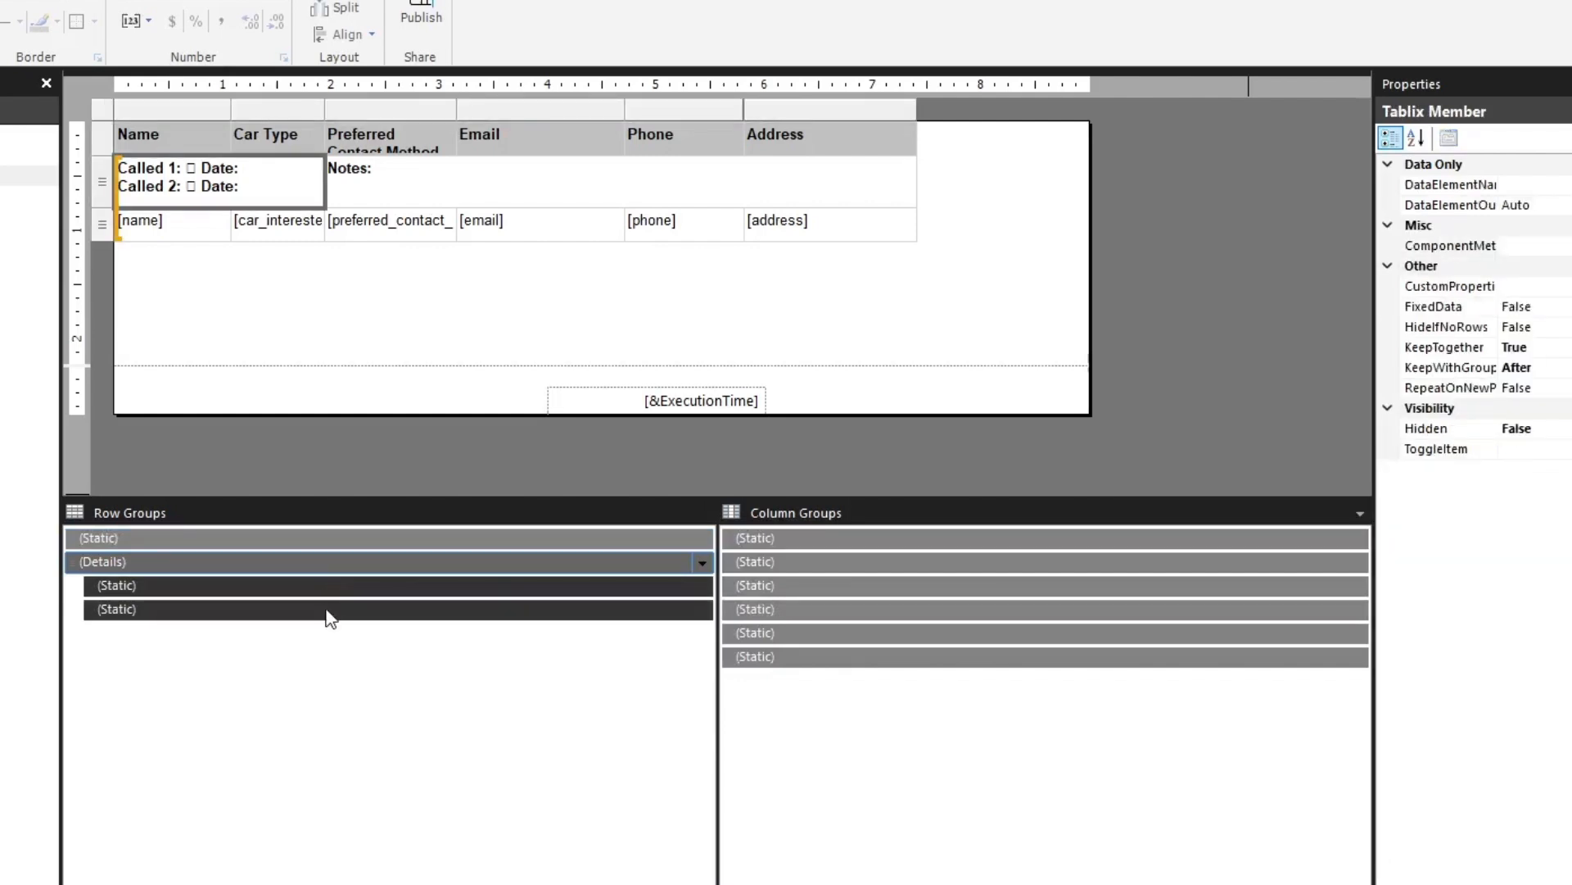
{"action": "left_click", "coordinate": [327, 610]}
{"action": "left_click", "coordinate": [331, 593]}
{"action": "left_click", "coordinate": [1516, 367]}
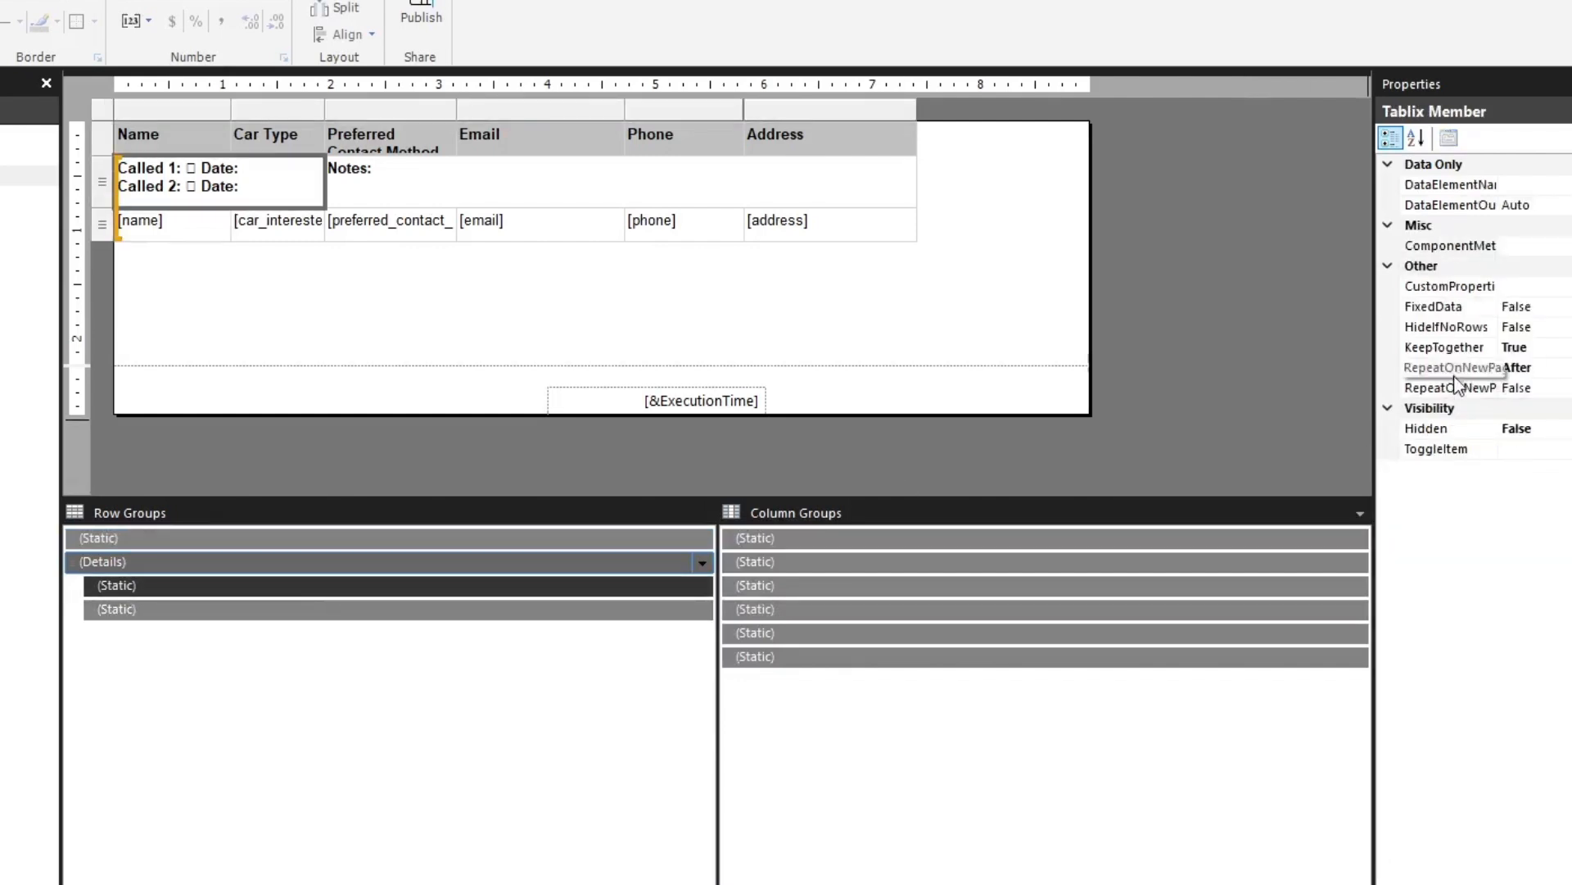
{"action": "left_click", "coordinate": [1441, 381]}
{"action": "left_click", "coordinate": [456, 616]}
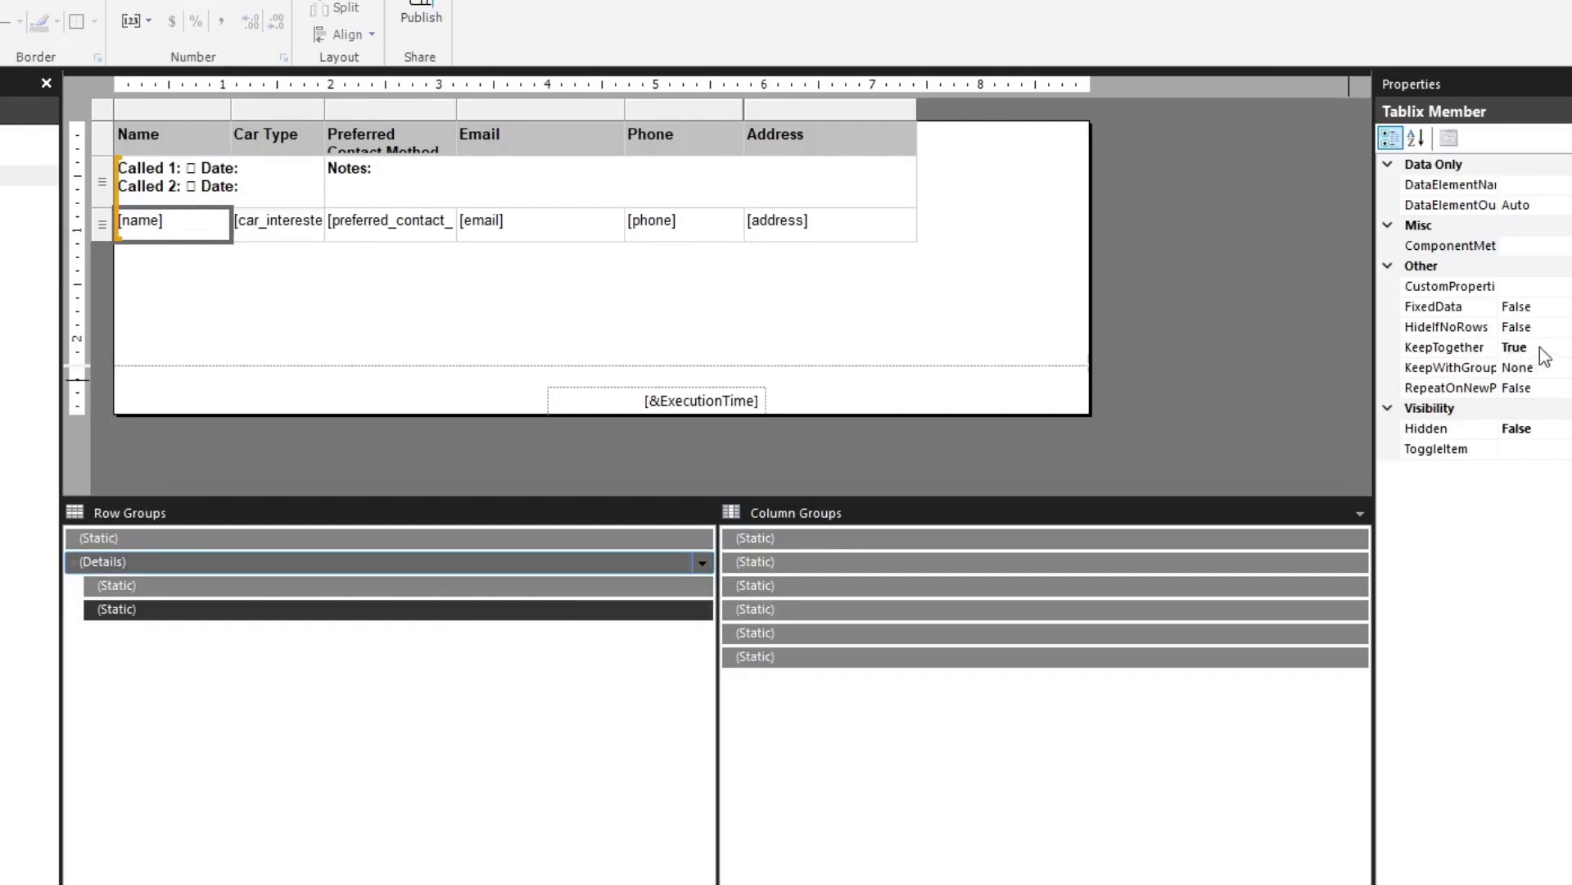
{"action": "left_click", "coordinate": [195, 542]}
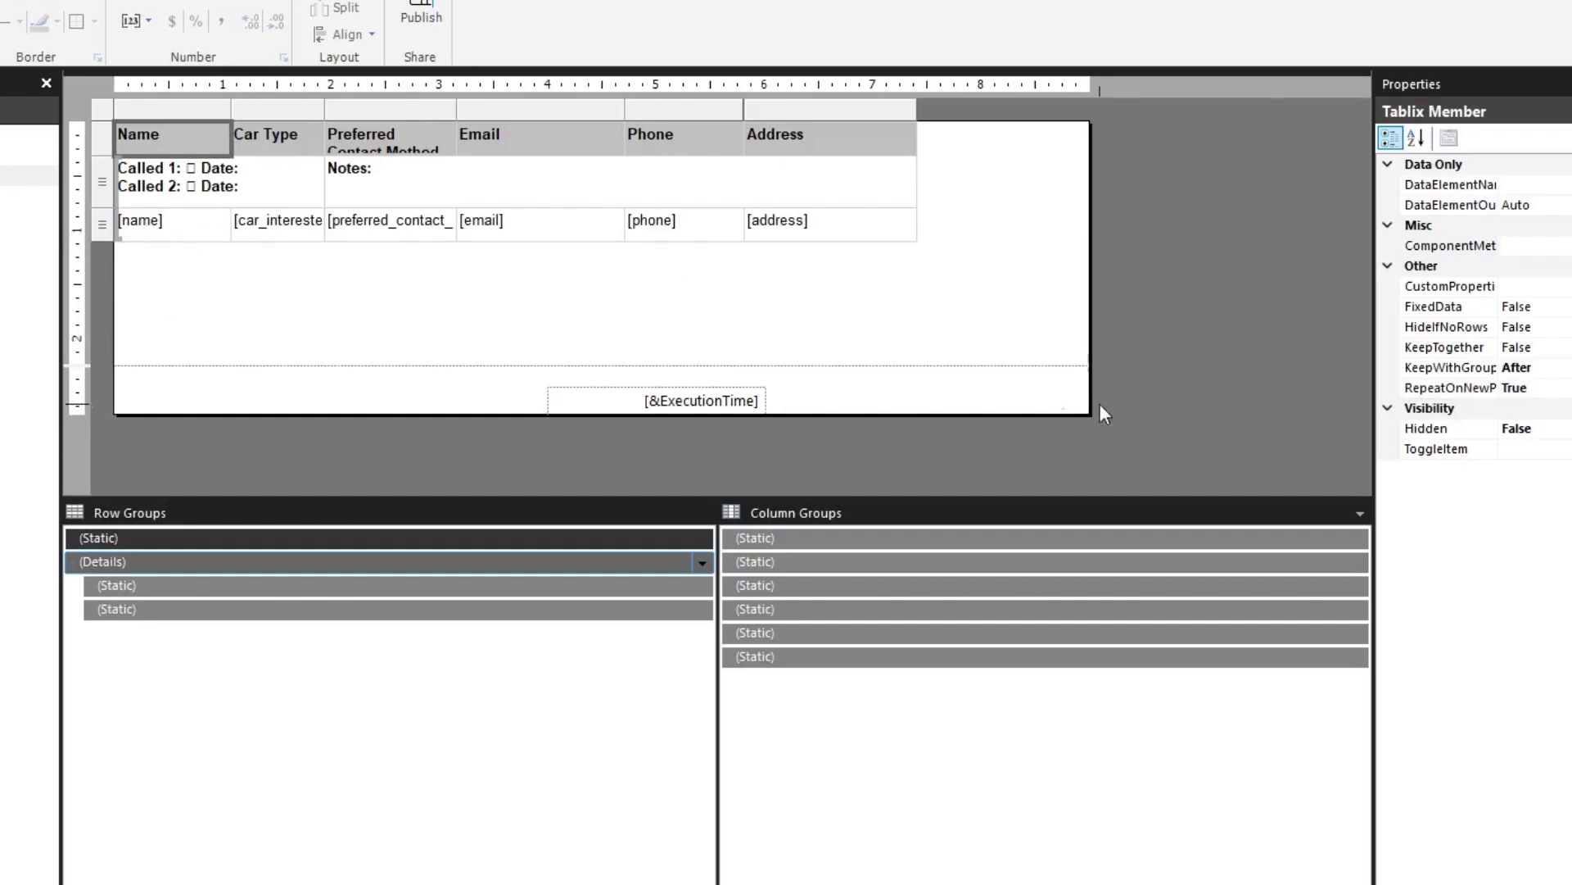
Set the customer table's width to 7.5 in
{"action": "left_click", "coordinate": [116, 122]}
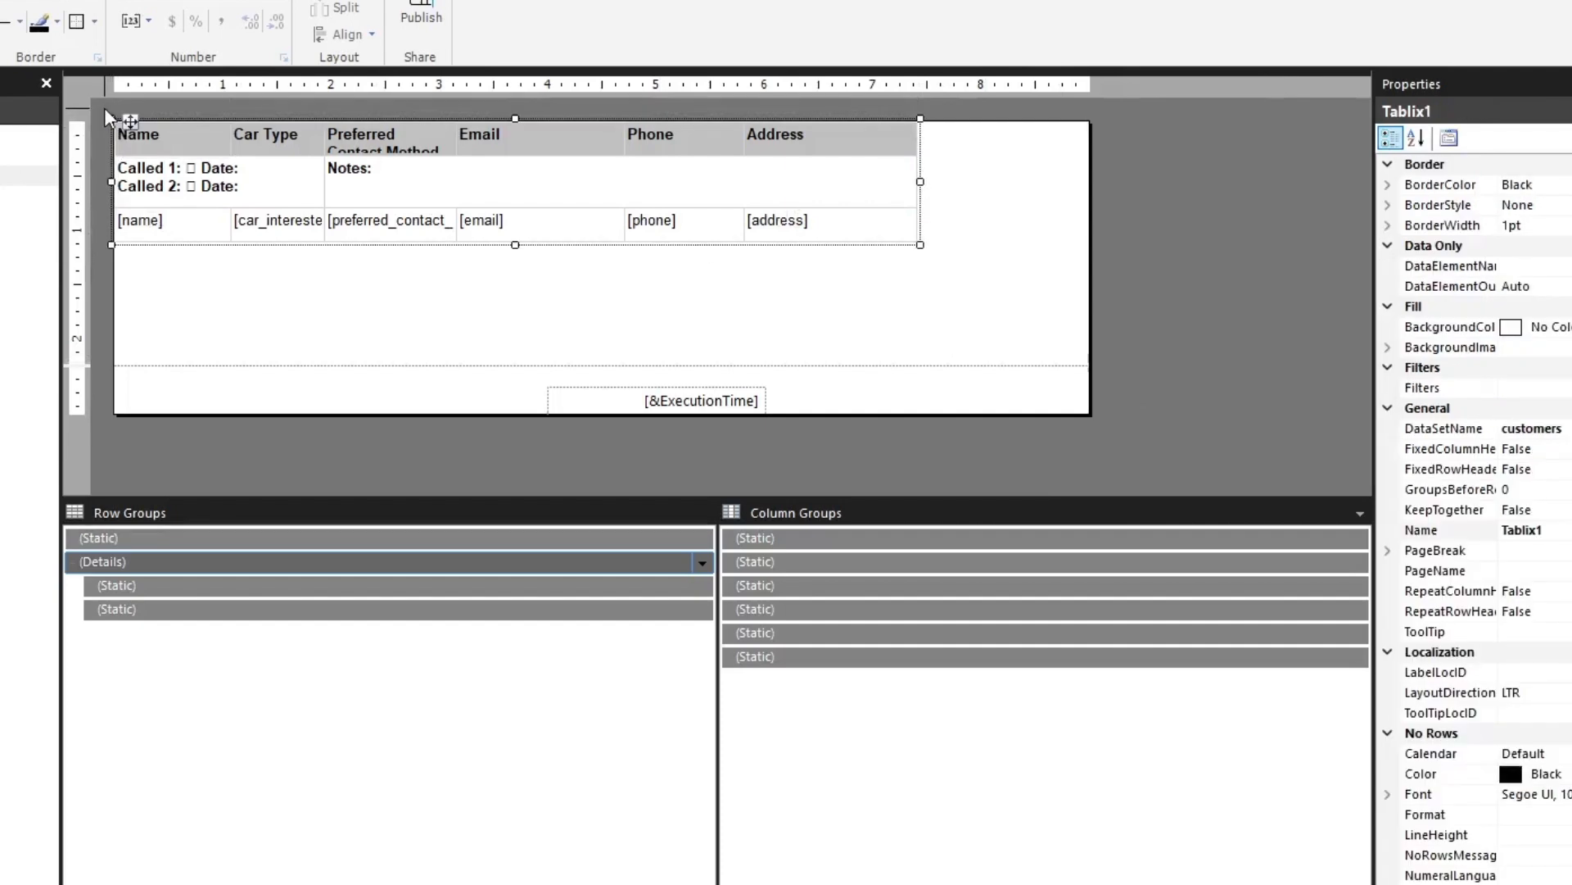
{"action": "scroll", "coordinate": [1425, 823], "scroll_direction": "down", "scroll_amount": 8}
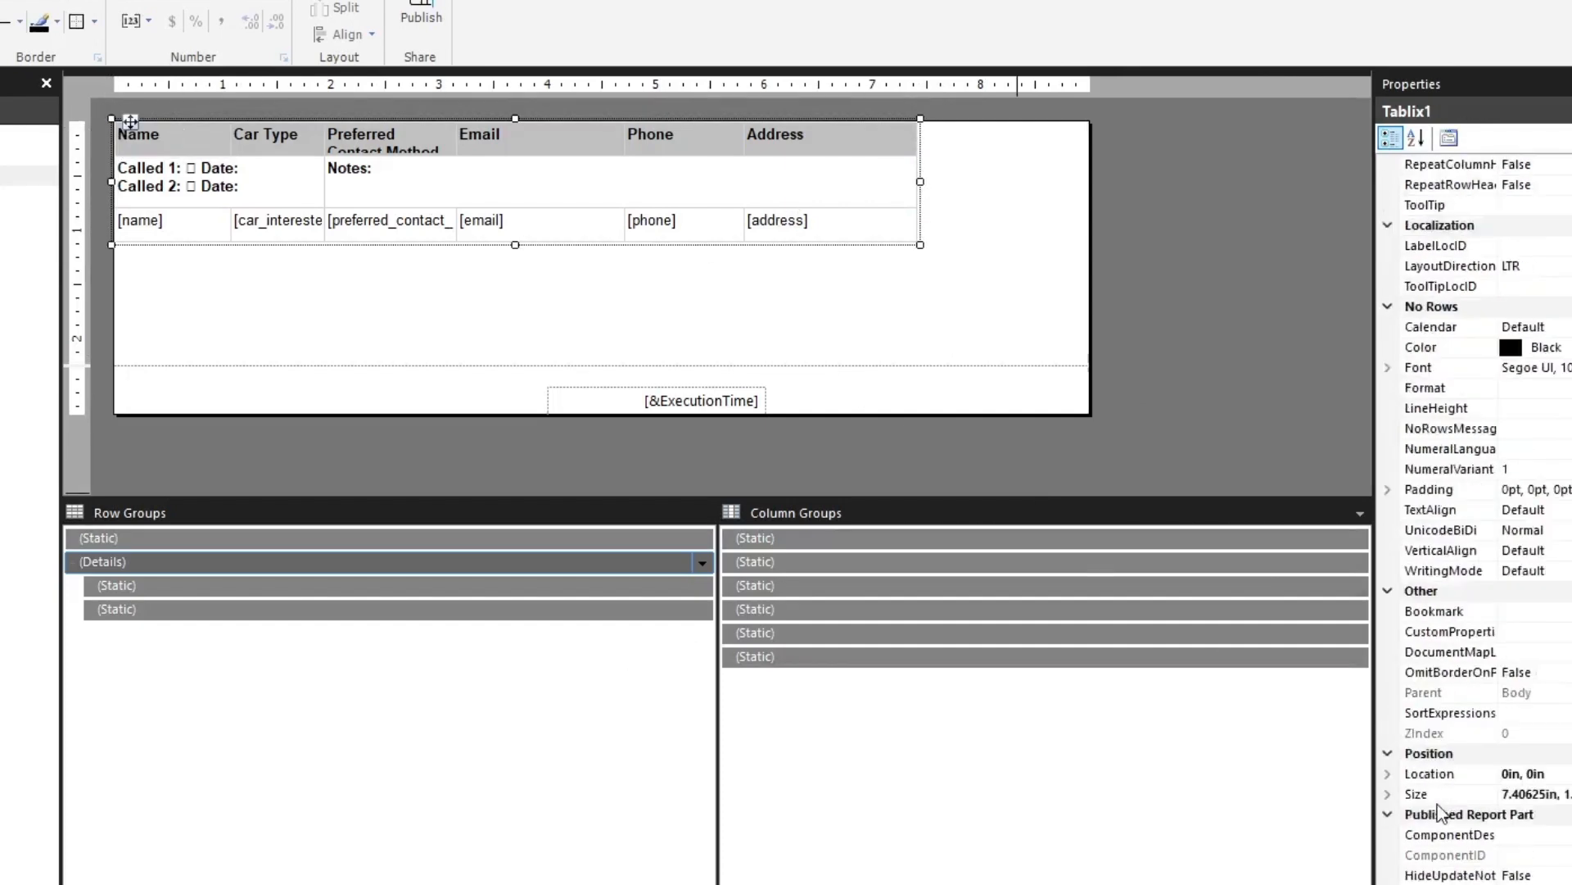
{"action": "left_click", "coordinate": [1520, 755]}
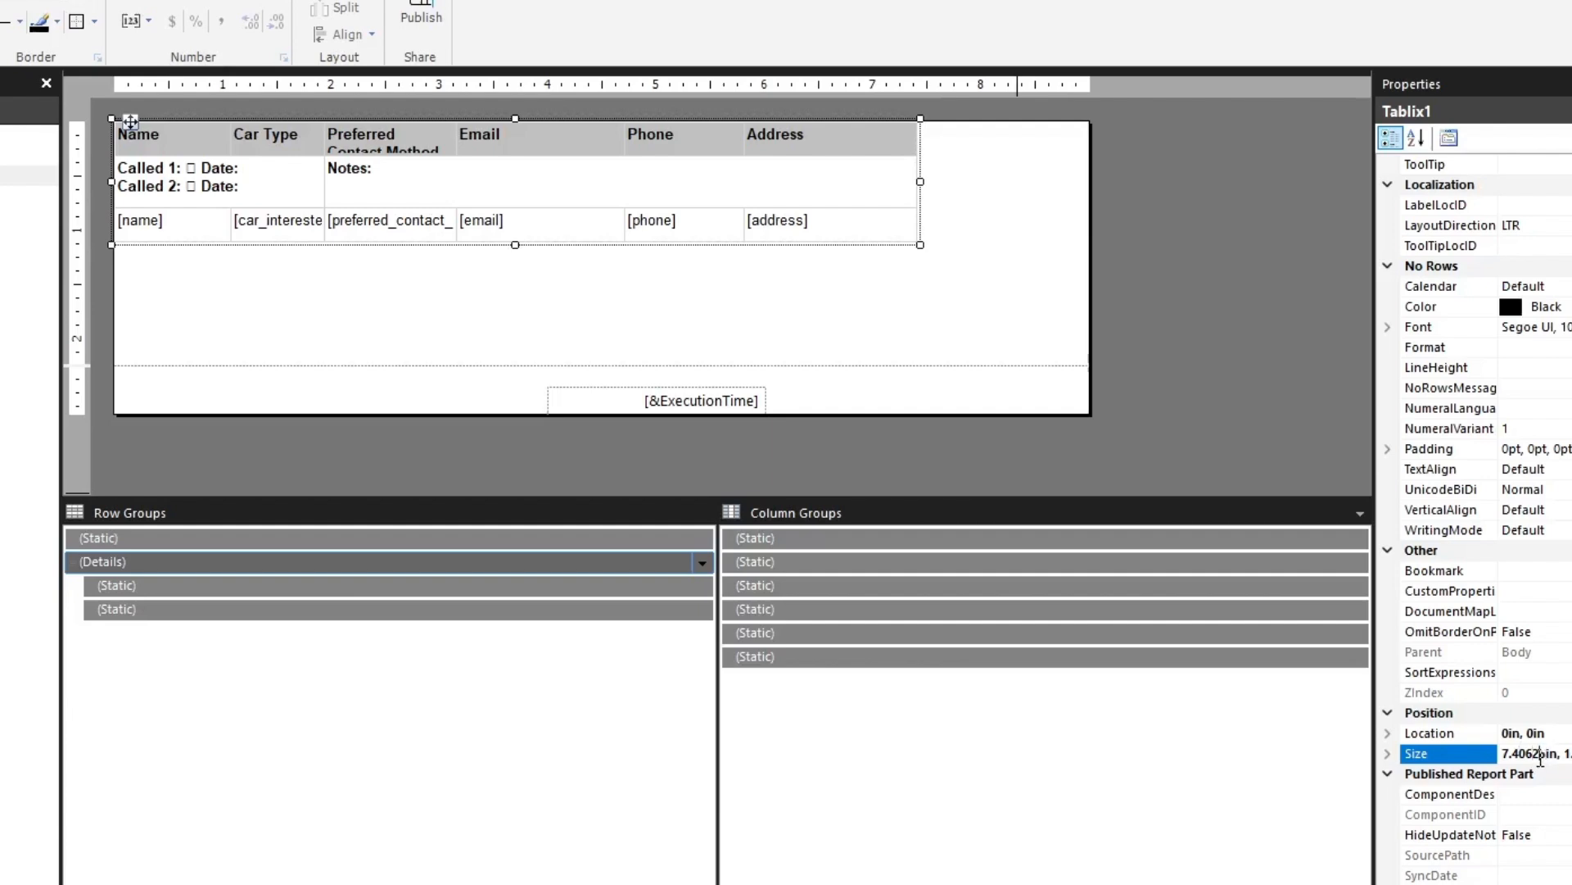
{"action": "left_click_drag", "start_coordinate": [1541, 755], "coordinate": [1520, 755]}
{"action": "key", "text": "BackSpace"}
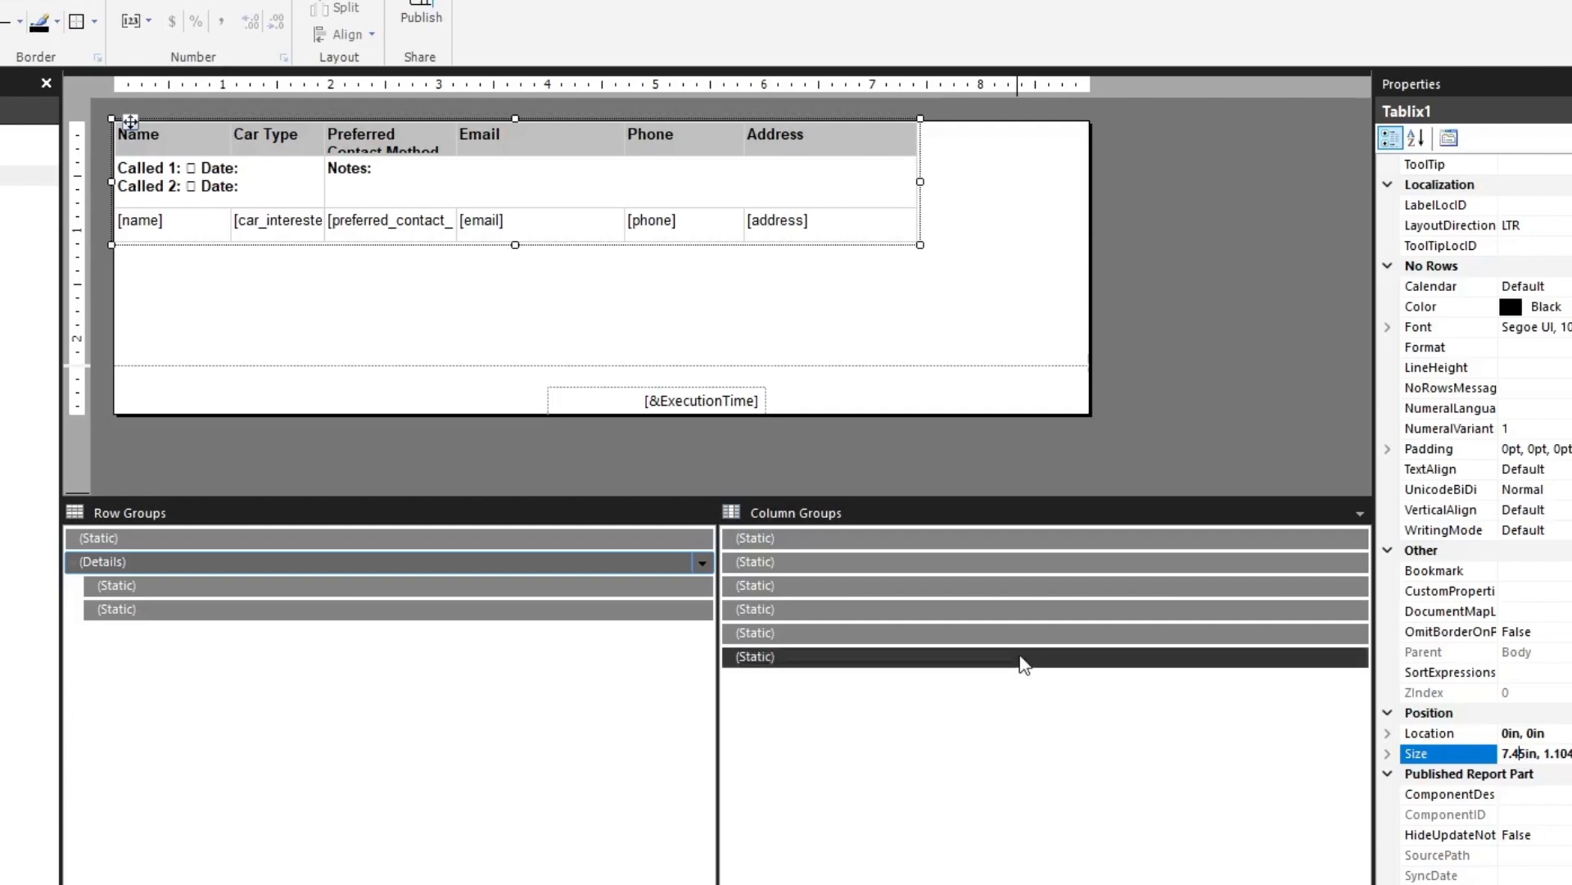
{"action": "key", "text": "BackSpace"}
{"action": "type", "text": "5"}
{"action": "key", "text": "Return"}
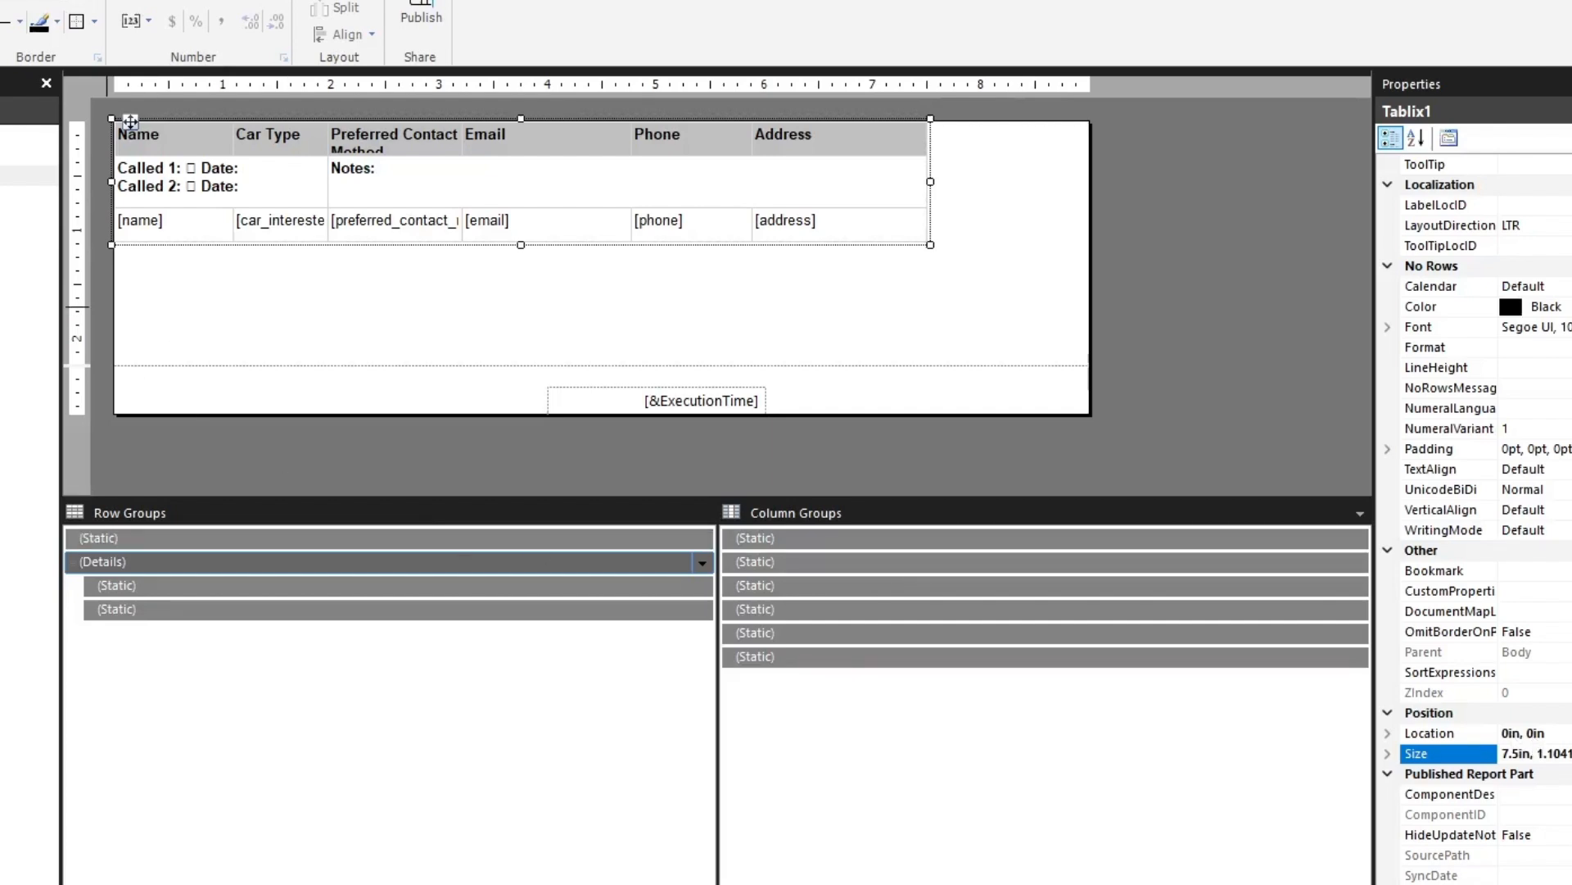
Run the report and page through the preview to check the table width, call rows and page breaks
{"action": "key", "text": "F5"}
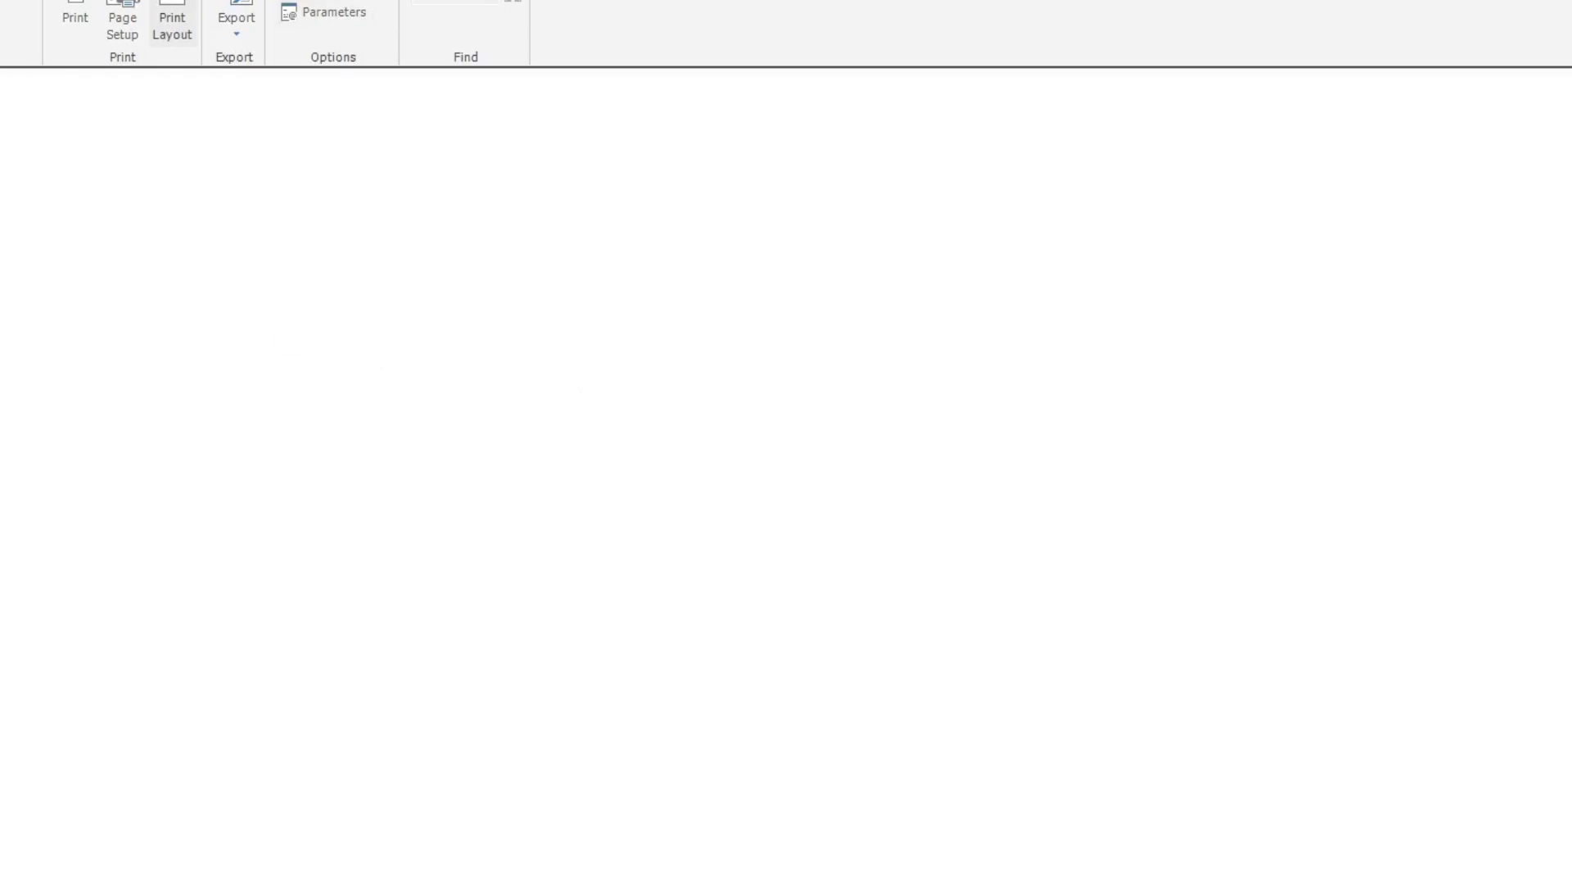
{"action": "scroll", "coordinate": [688, 370], "scroll_direction": "down", "scroll_amount": 6}
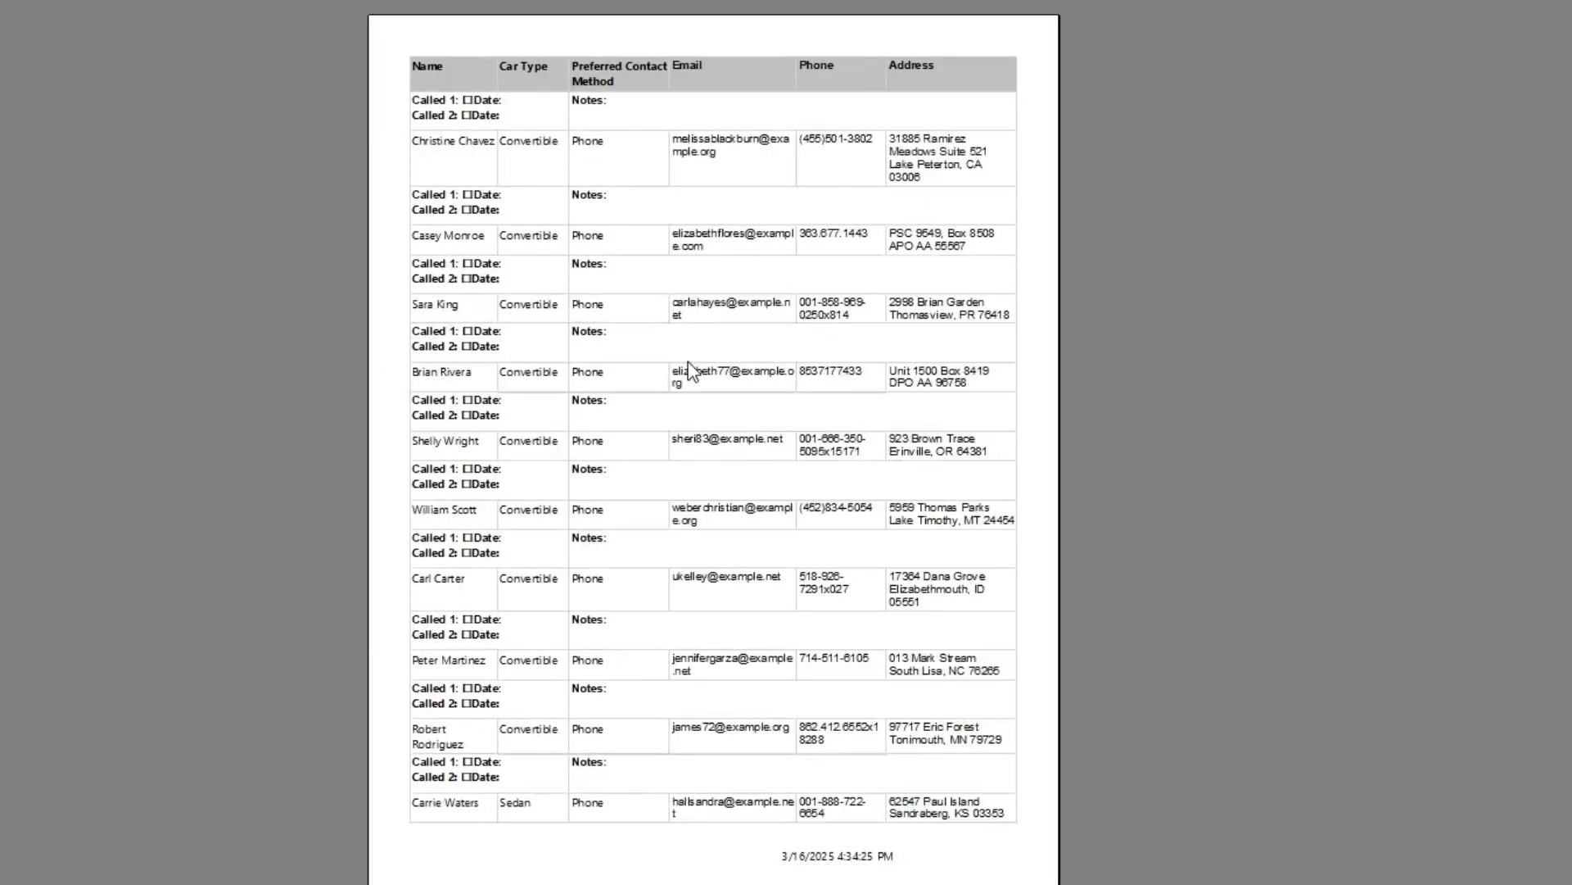
{"action": "scroll", "coordinate": [688, 363], "scroll_direction": "down", "scroll_amount": 4}
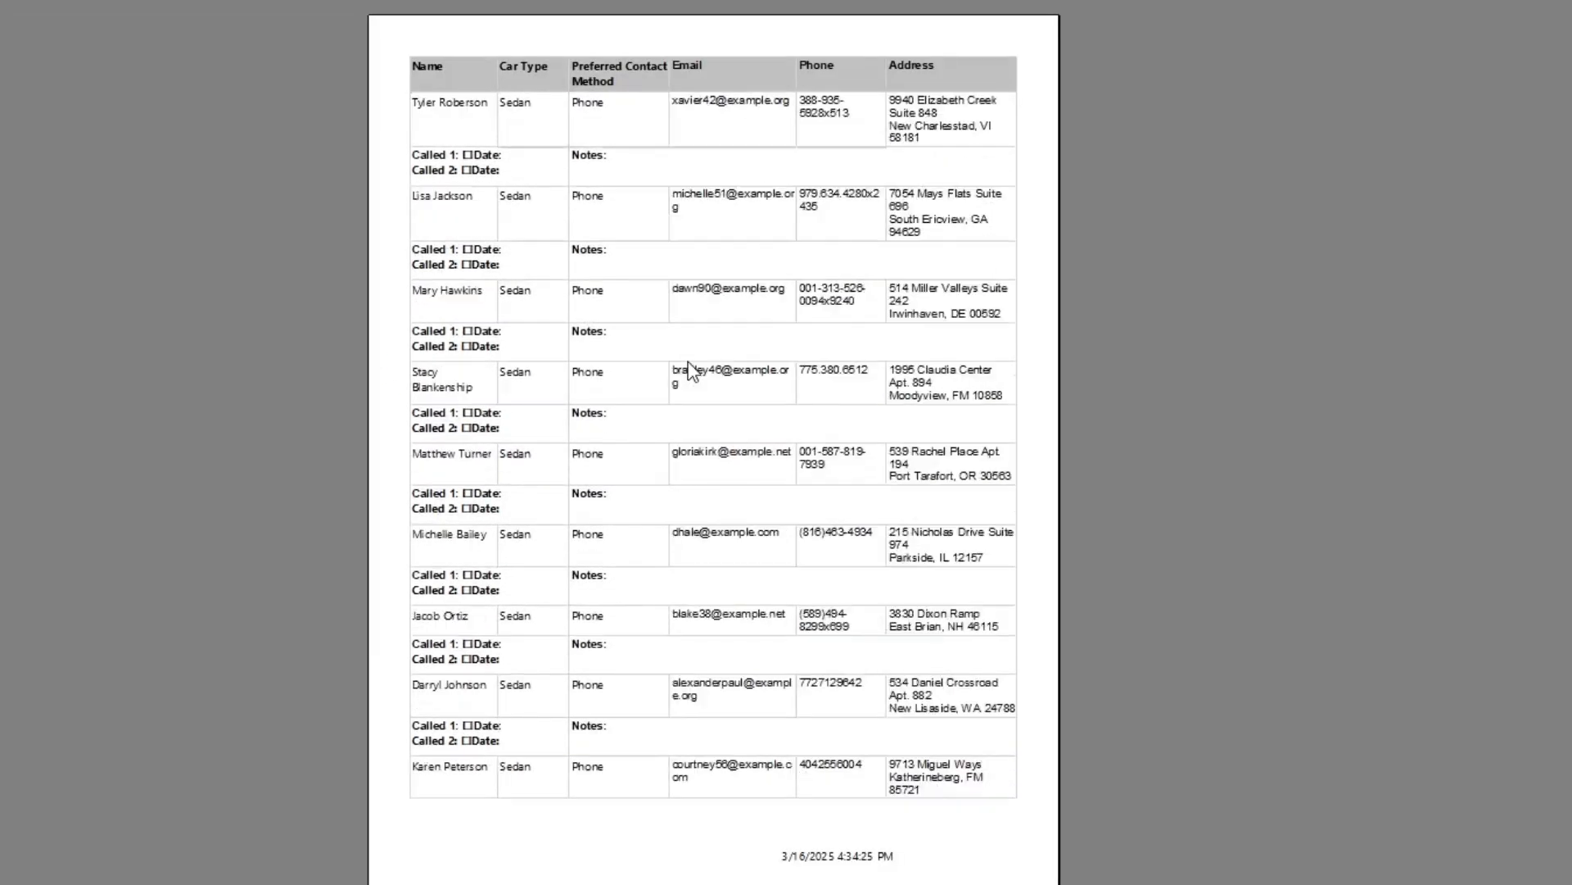
{"action": "scroll", "coordinate": [687, 370], "scroll_direction": "up", "scroll_amount": 3}
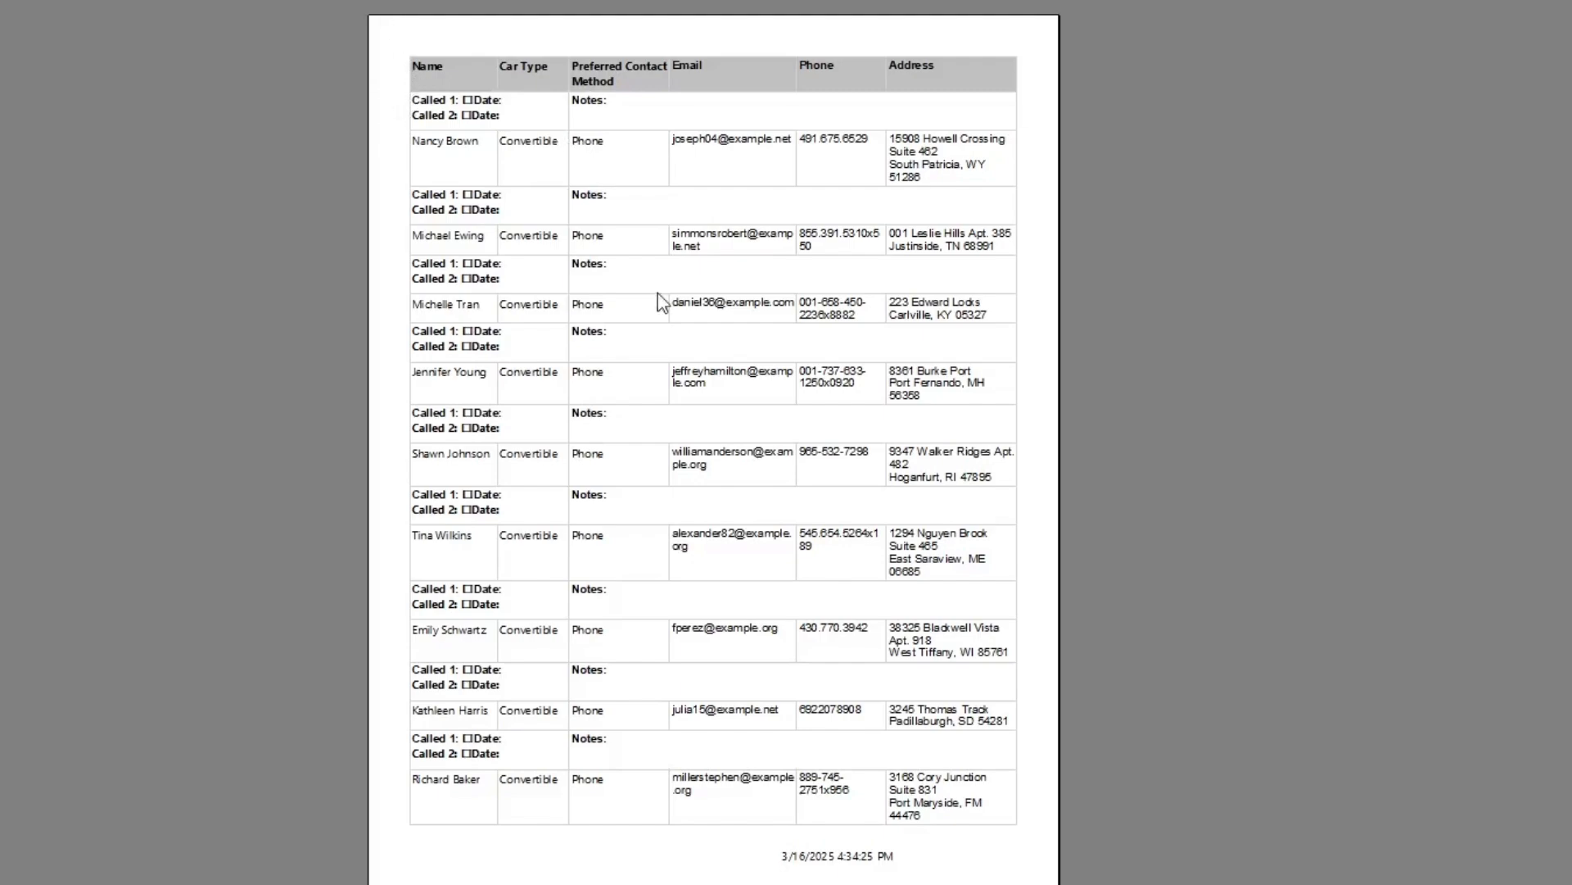
{"action": "scroll", "coordinate": [801, 680], "scroll_direction": "down", "scroll_amount": 6}
{"action": "scroll", "coordinate": [801, 675], "scroll_direction": "down", "scroll_amount": 8}
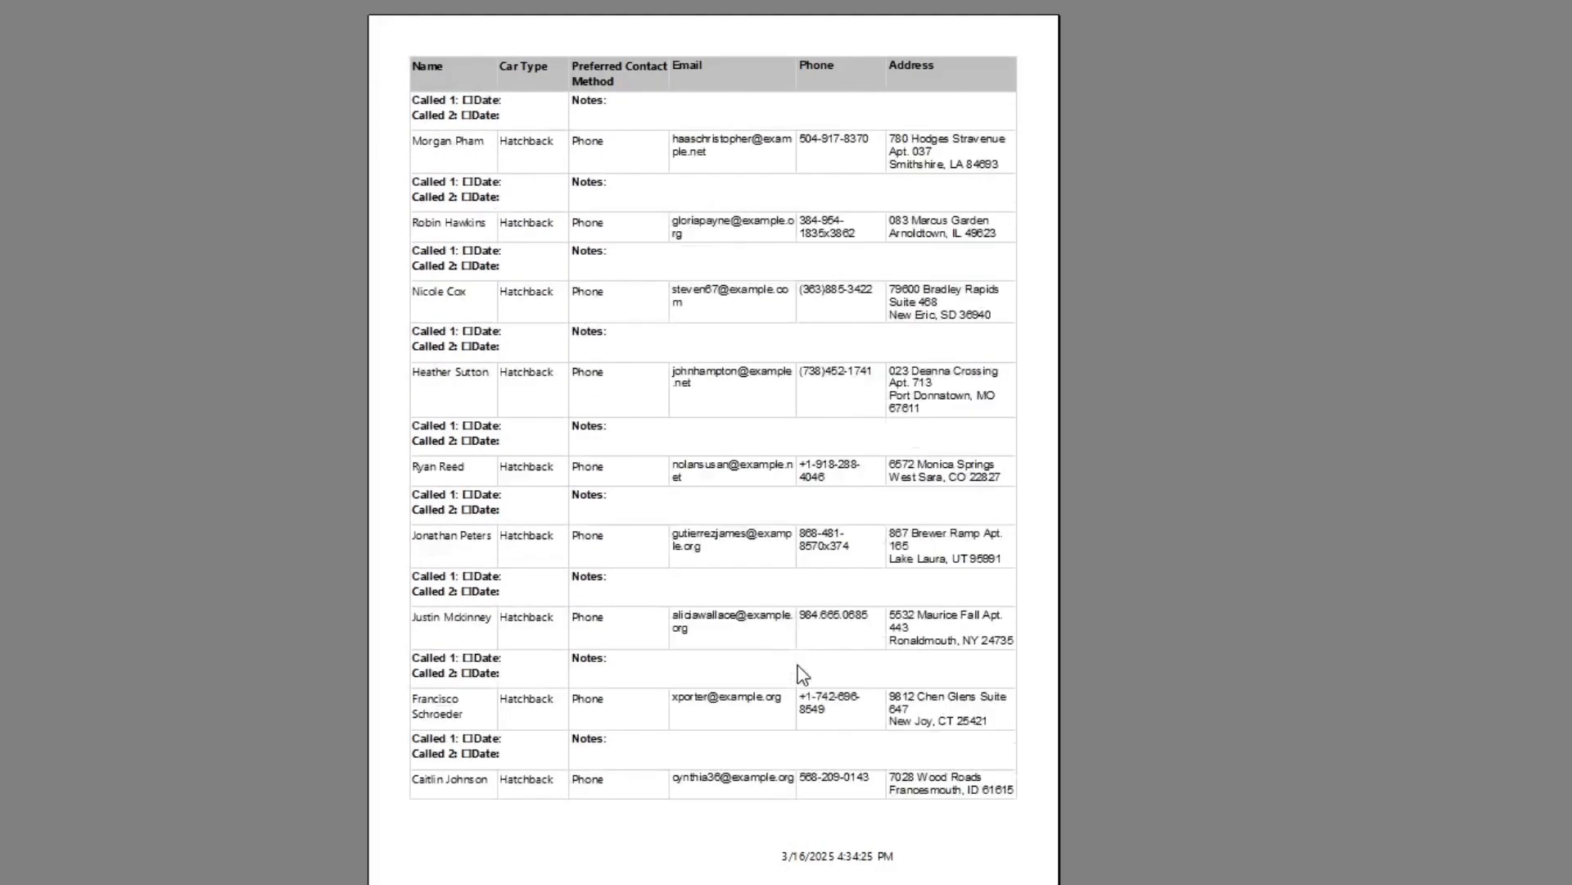
{"action": "scroll", "coordinate": [794, 630], "scroll_direction": "down", "scroll_amount": 5}
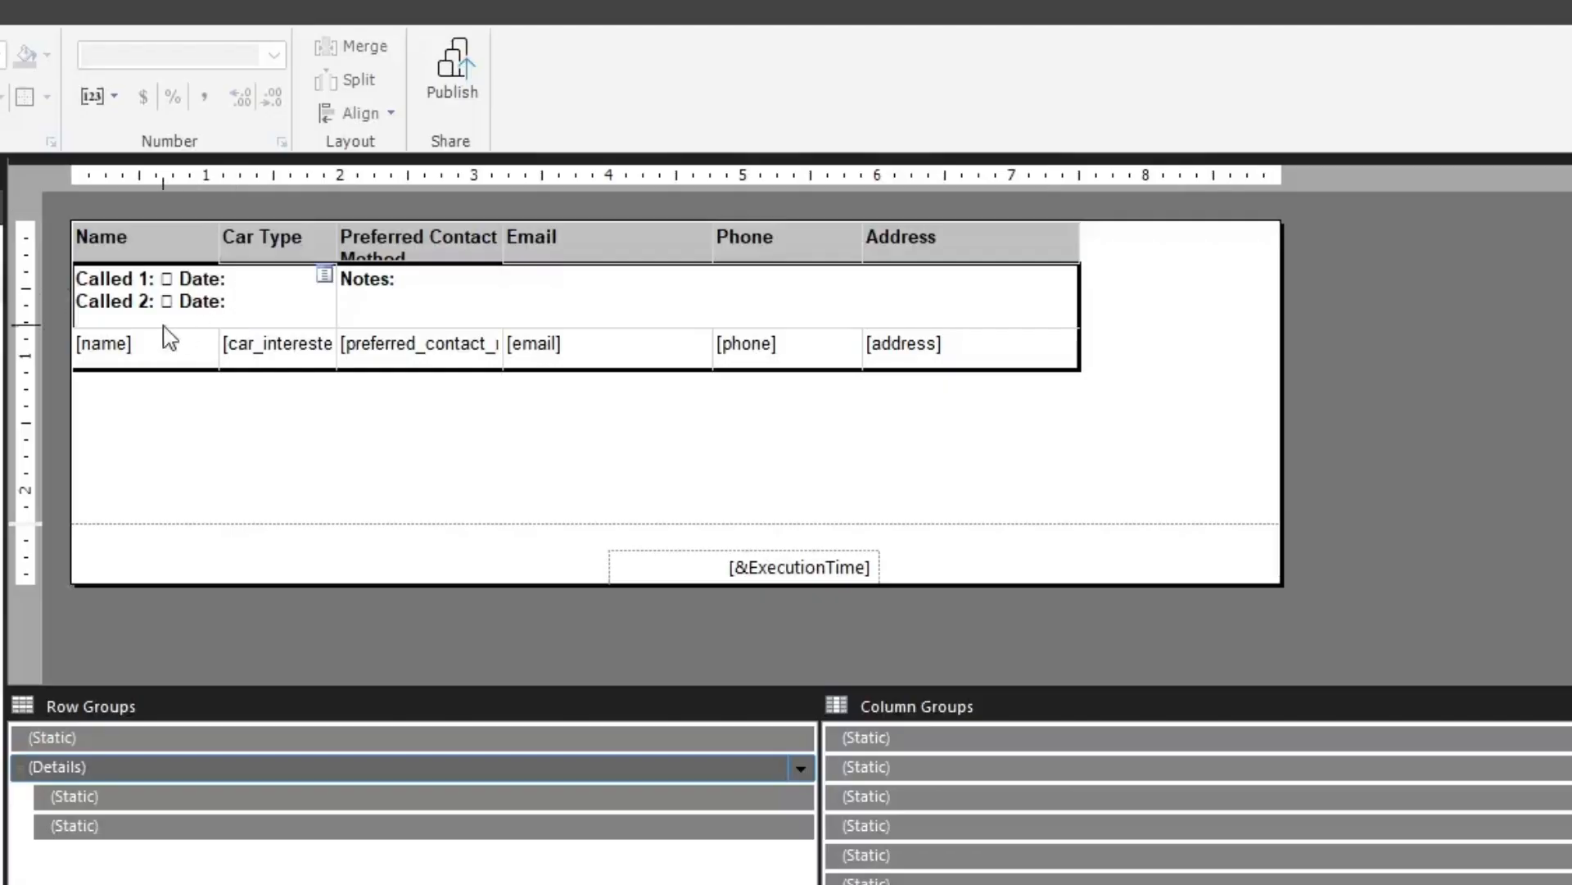
Set the left border width of the detail row's name cell to 2pt
{"action": "double_click", "coordinate": [104, 344]}
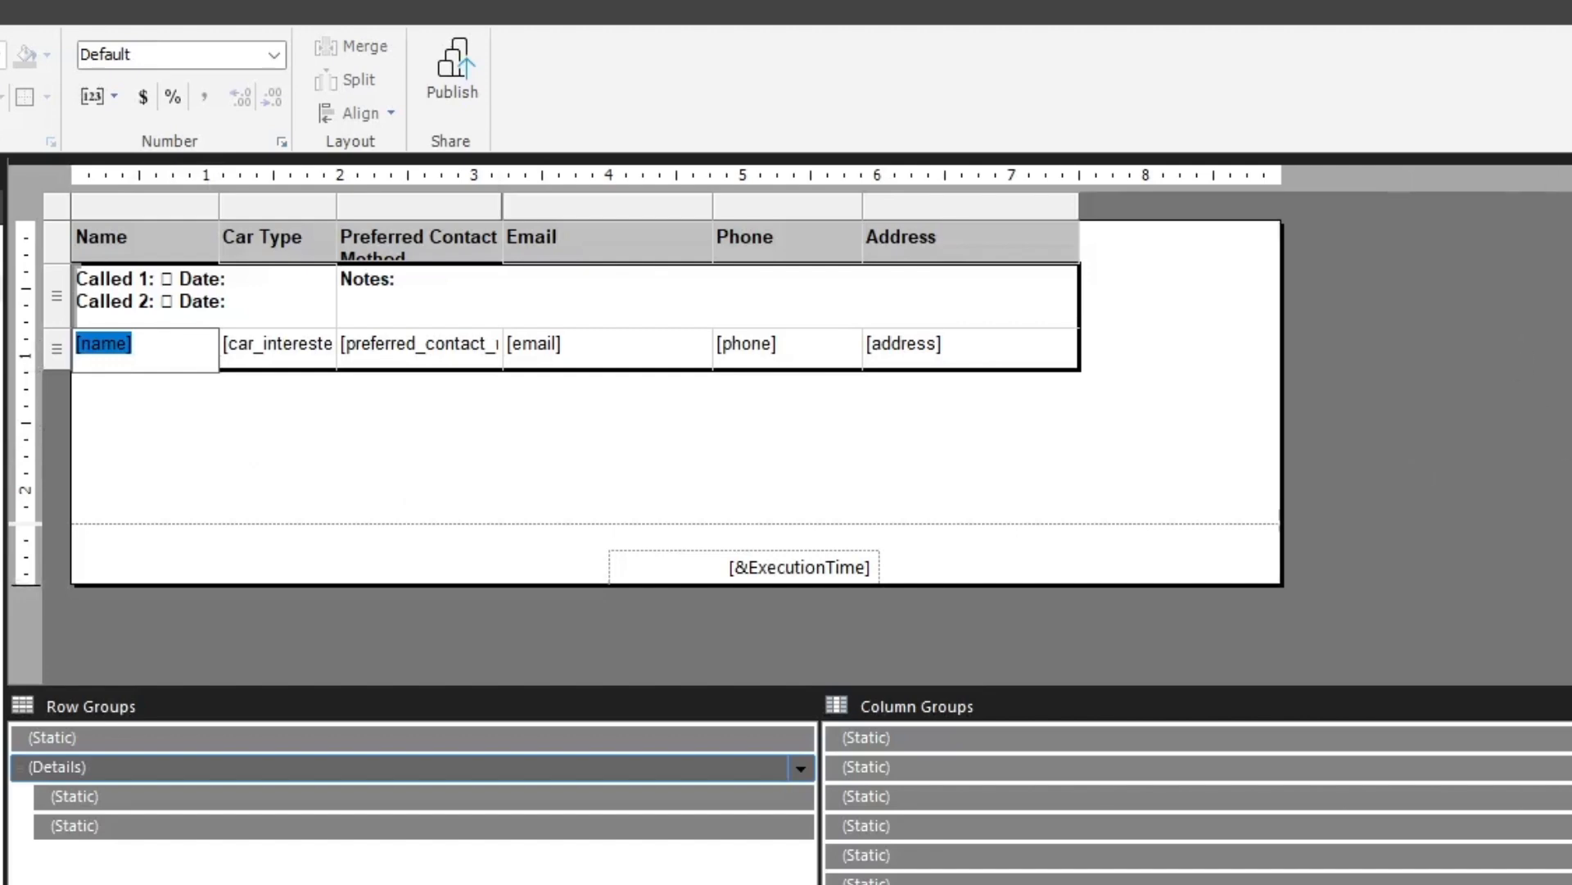
{"action": "left_click", "coordinate": [161, 358]}
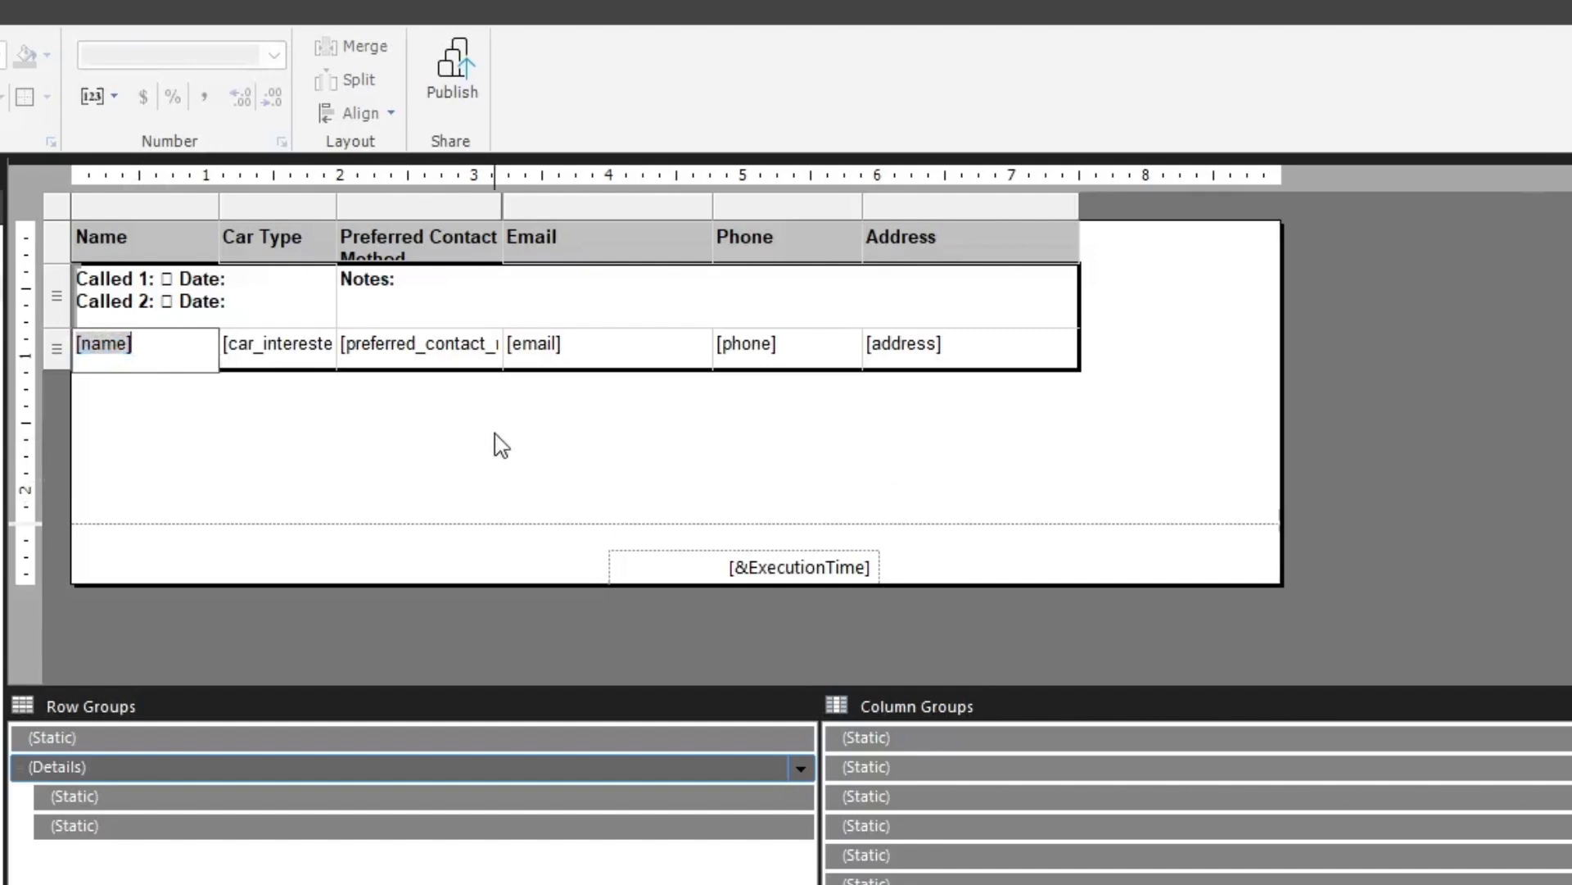
{"action": "left_click", "coordinate": [184, 412]}
{"action": "left_click", "coordinate": [201, 365]}
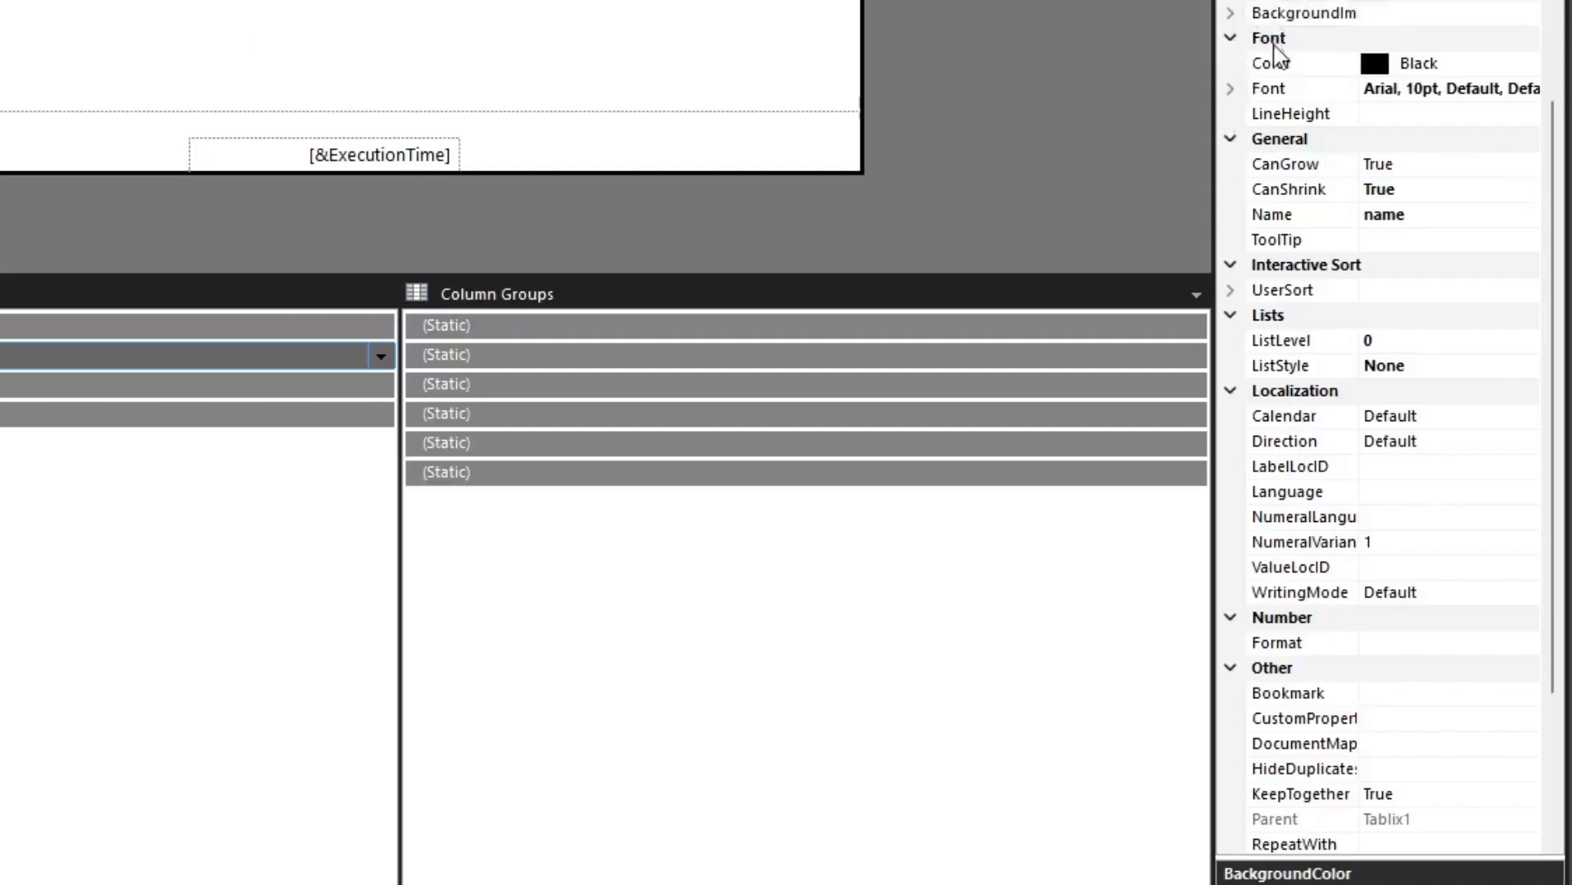
{"action": "scroll", "coordinate": [1286, 166], "scroll_direction": "down", "scroll_amount": 3}
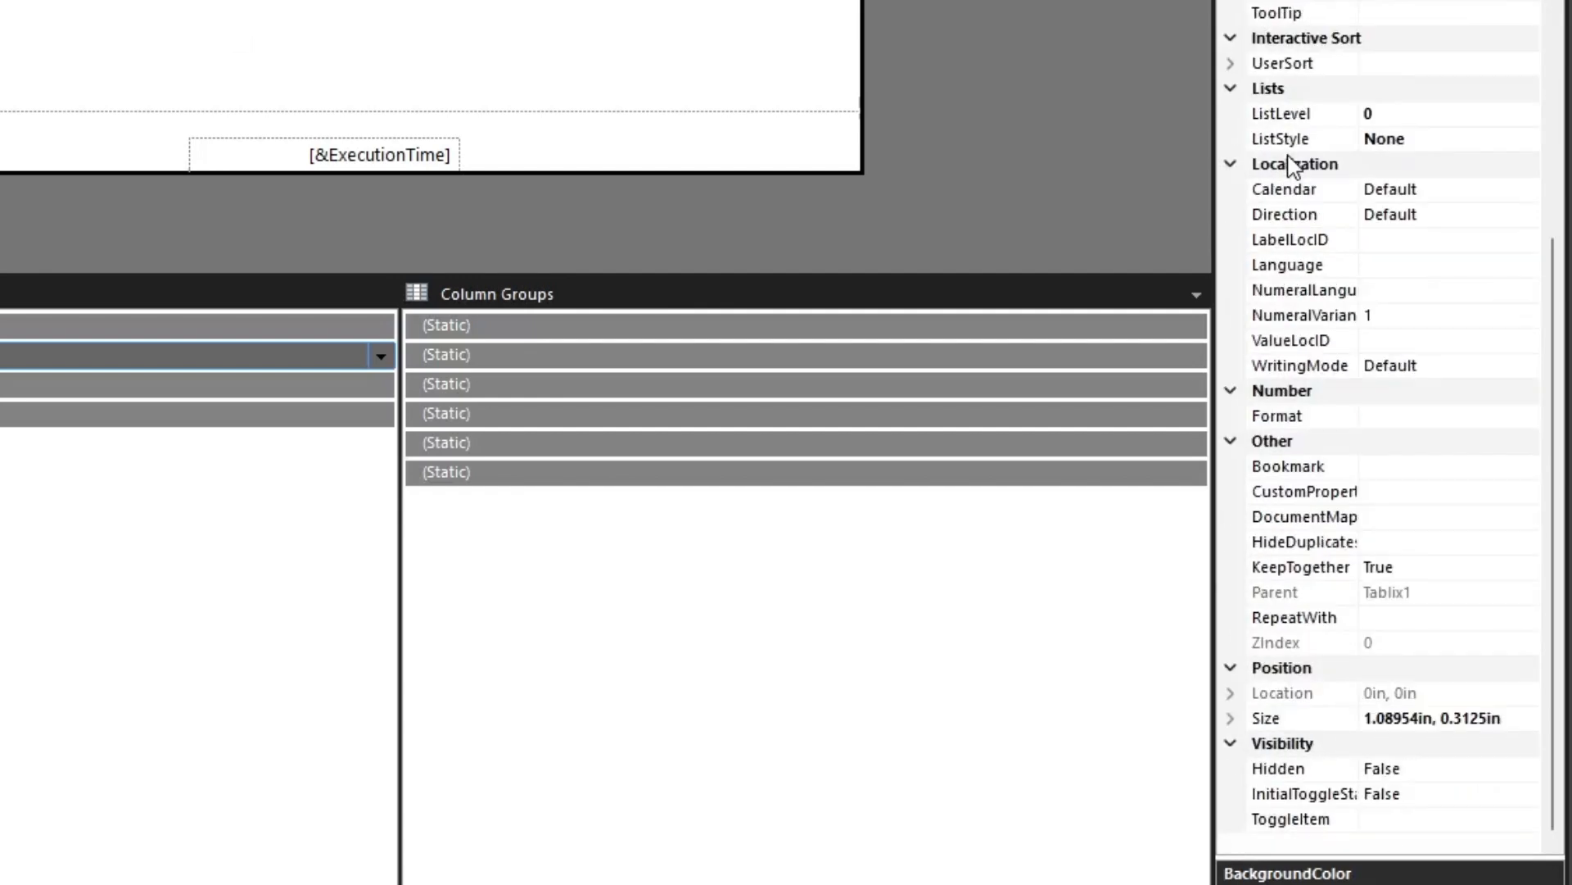
{"action": "scroll", "coordinate": [1292, 166], "scroll_direction": "up", "scroll_amount": 8}
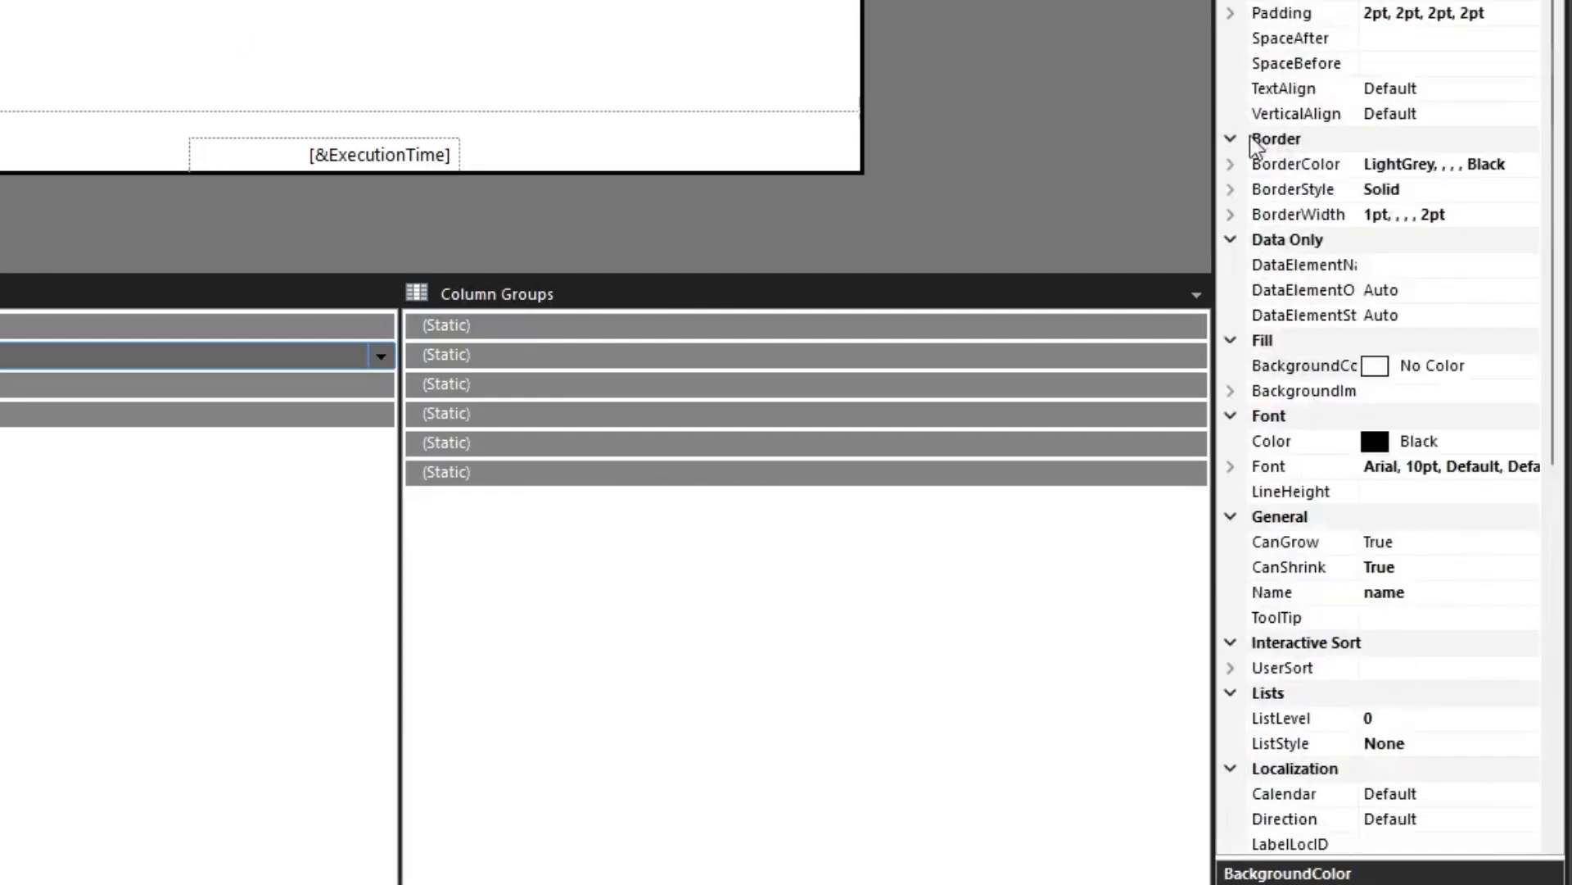
{"action": "left_click", "coordinate": [1230, 216]}
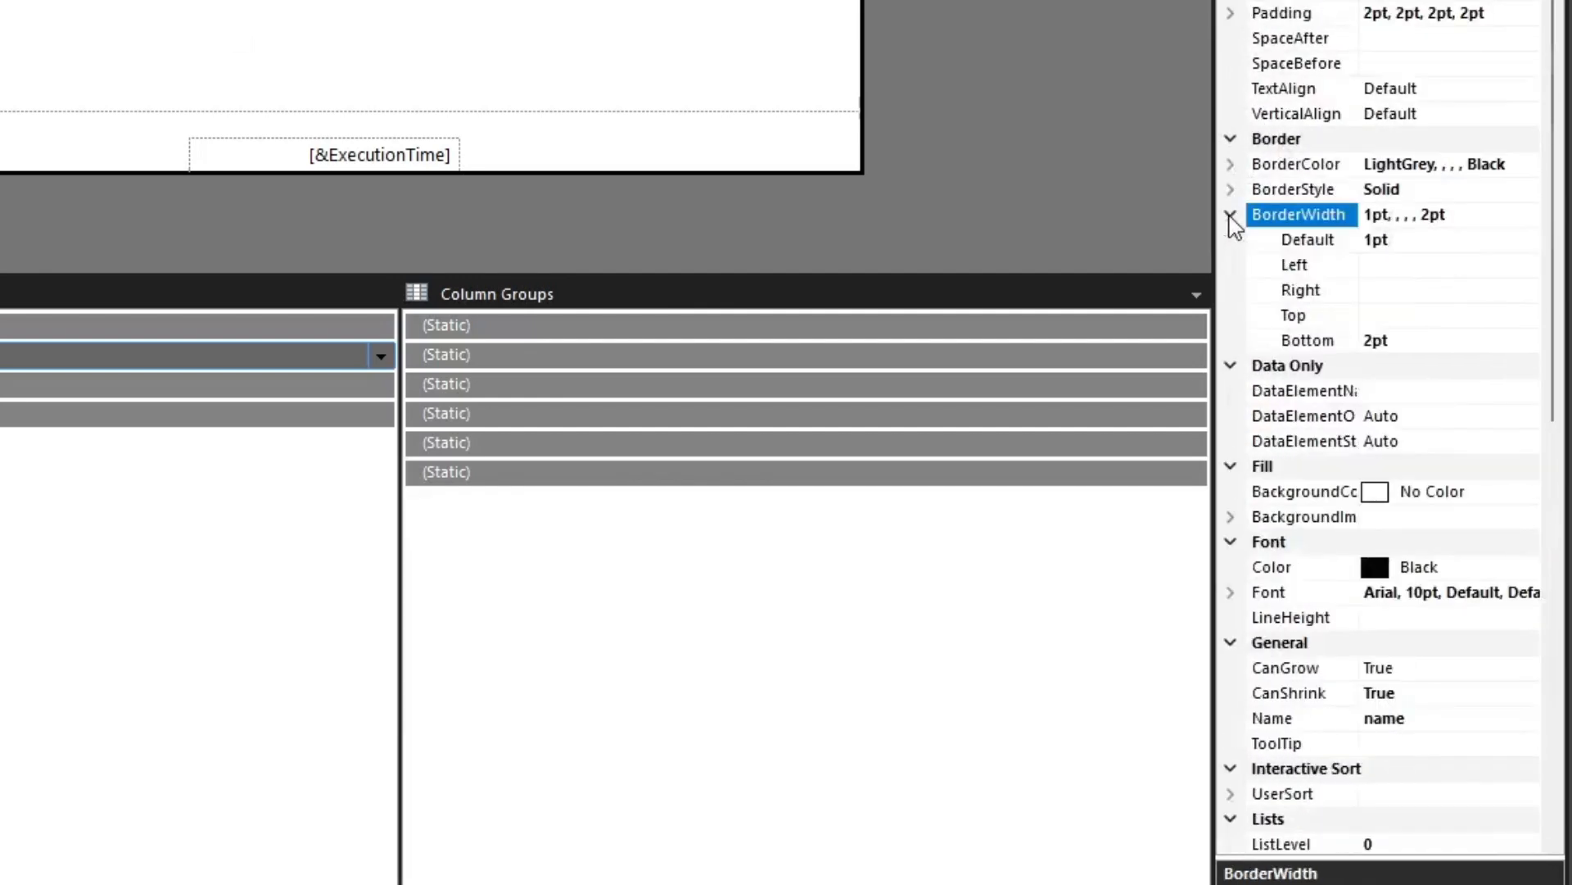
{"action": "left_click", "coordinate": [1381, 267]}
{"action": "type", "text": "2"}
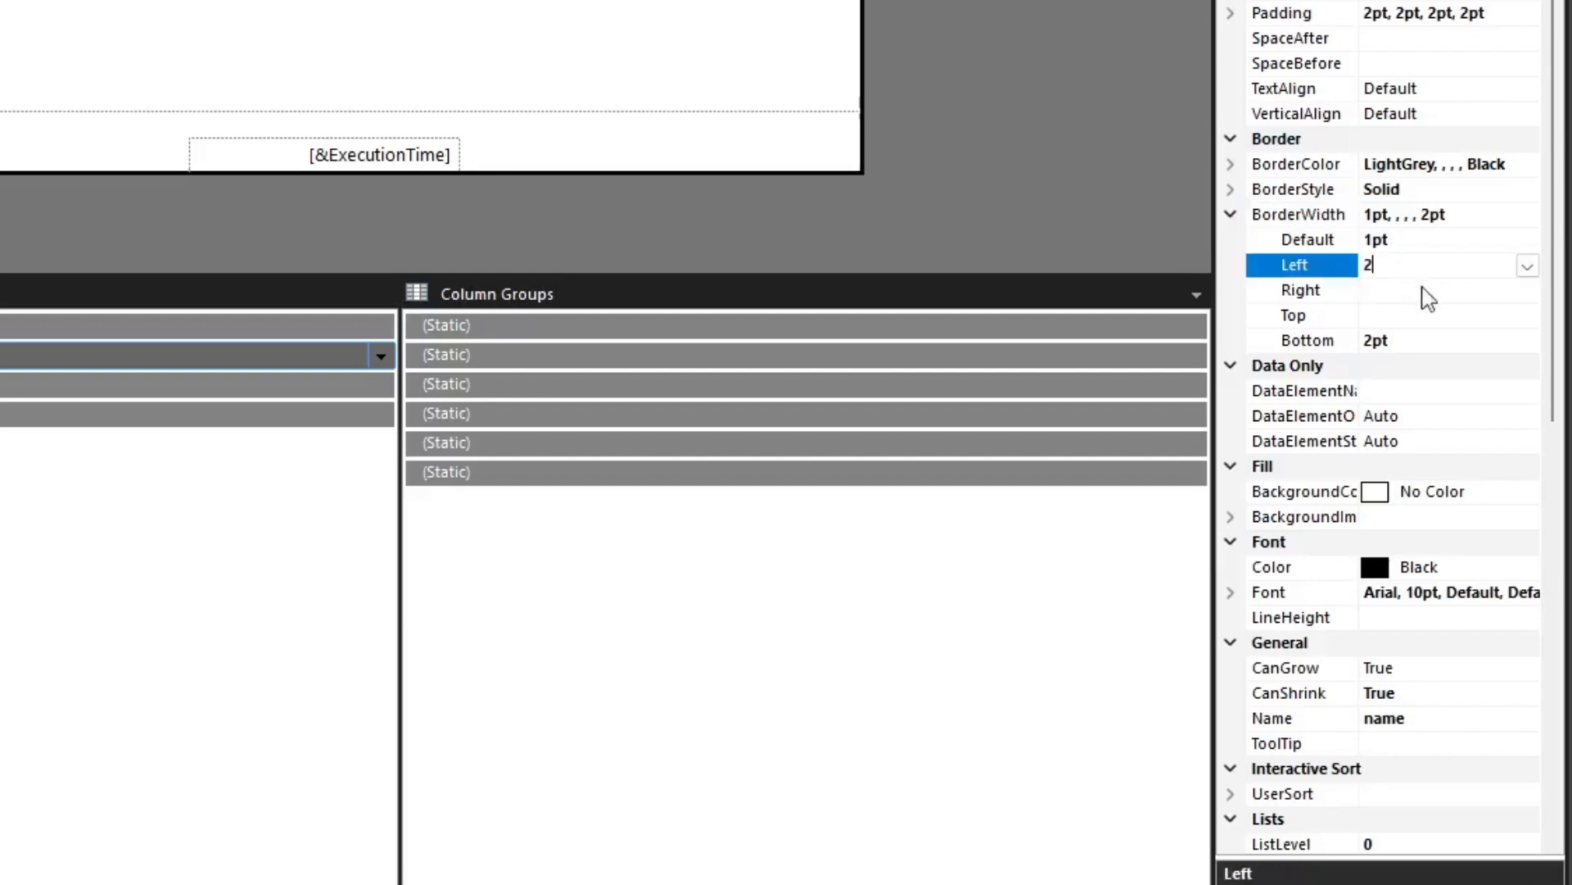
{"action": "type", "text": "pt"}
Set the name cell's left border color to Black
{"action": "left_click", "coordinate": [1238, 164]}
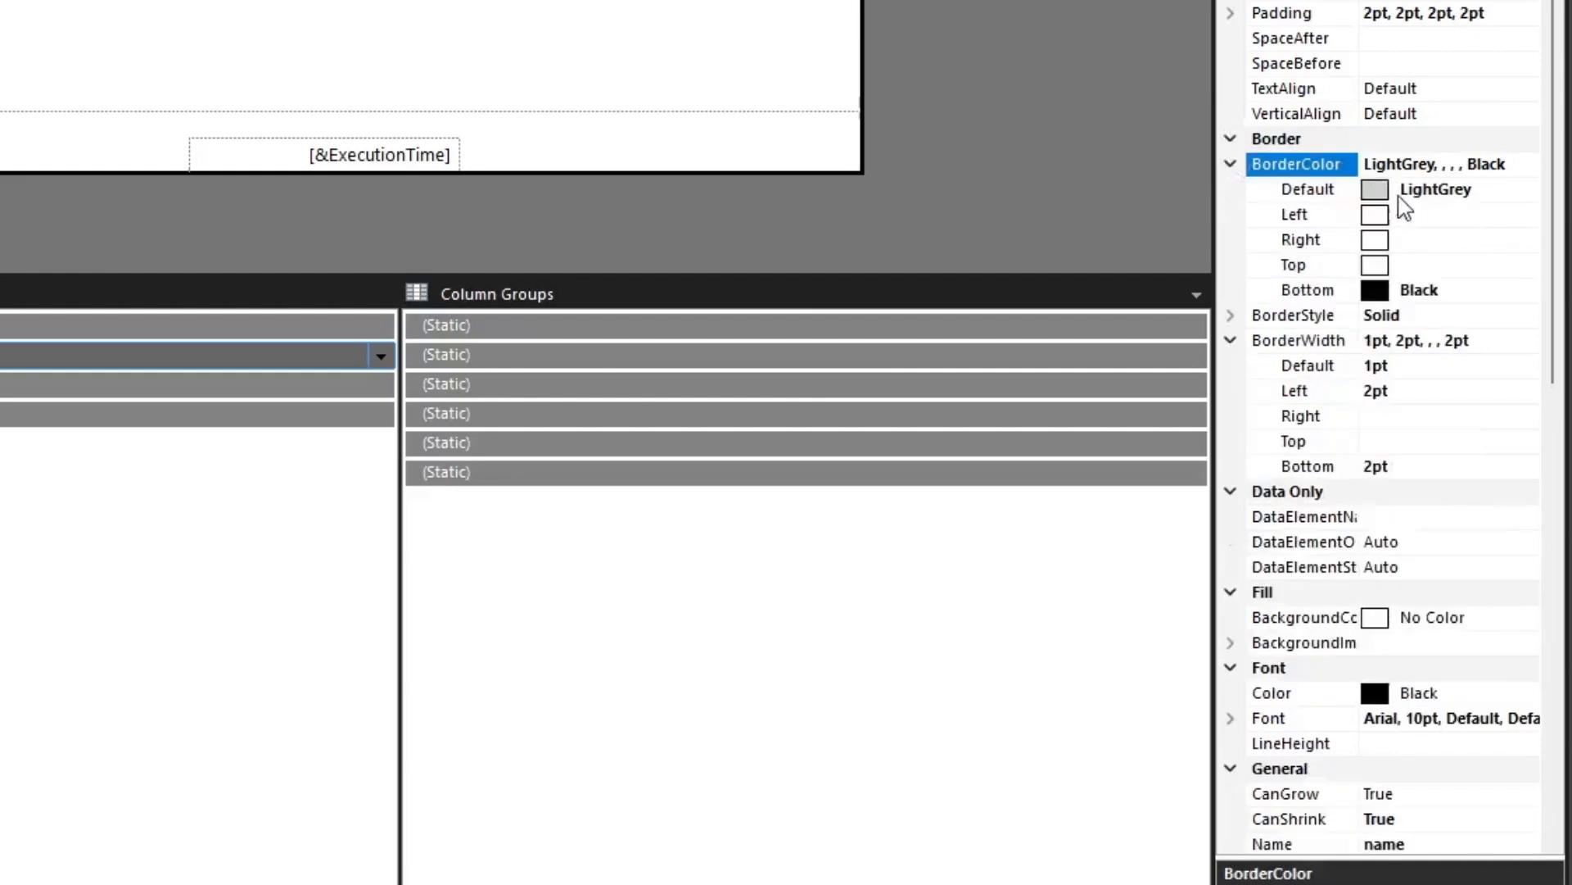
{"action": "left_click", "coordinate": [1377, 223]}
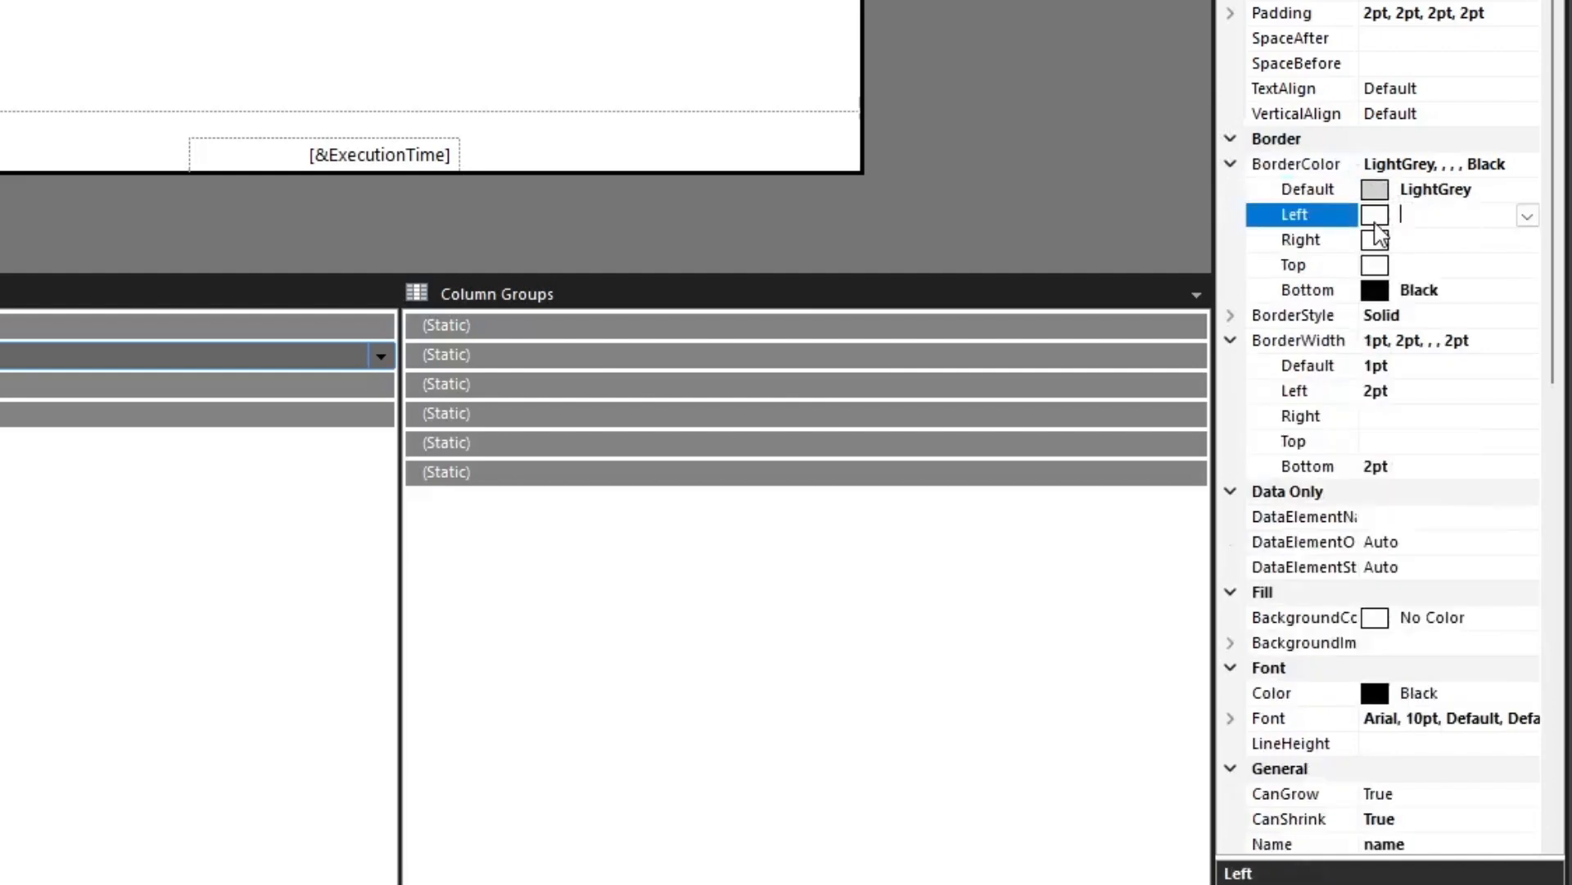
{"action": "left_click", "coordinate": [1527, 216]}
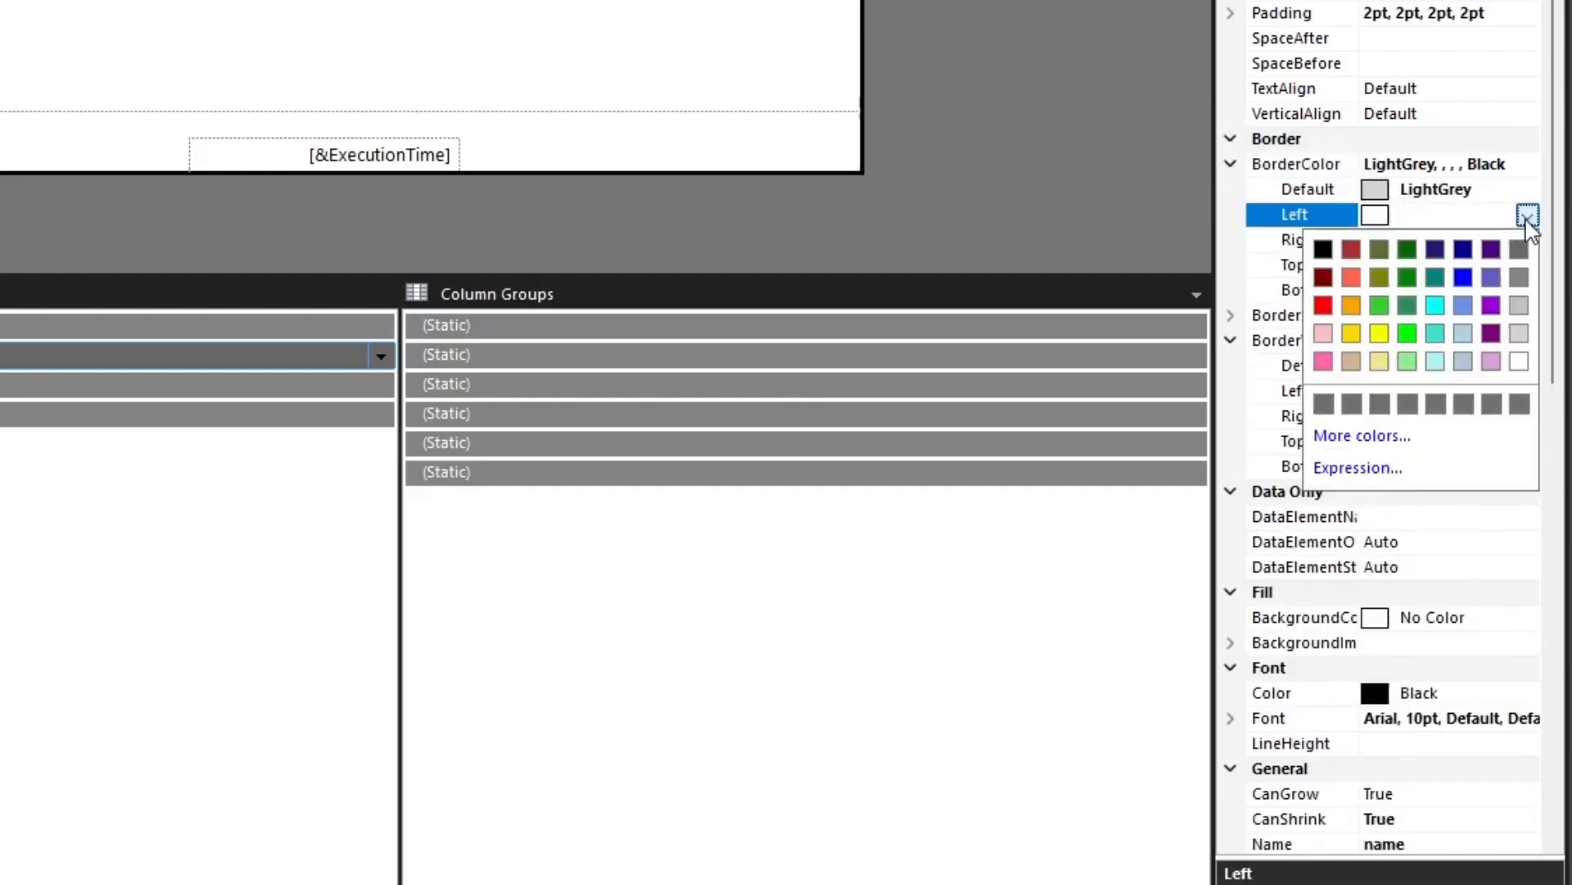
{"action": "left_click", "coordinate": [1324, 249]}
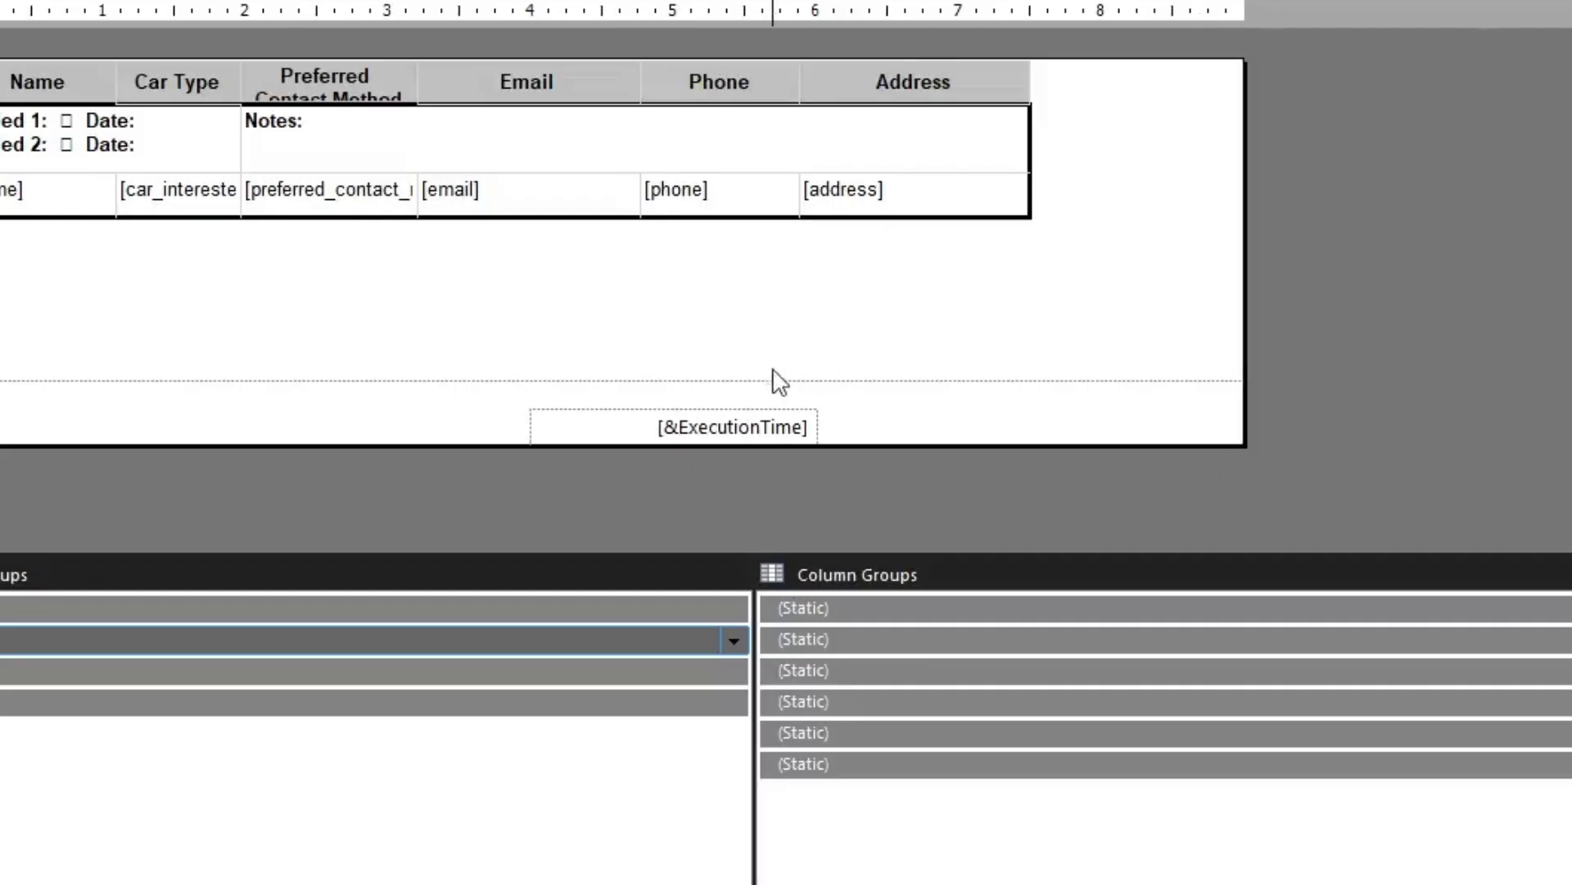
Move the execution time text box in the footer so its right edge aligns with the table's right edge
{"action": "double_click", "coordinate": [443, 153]}
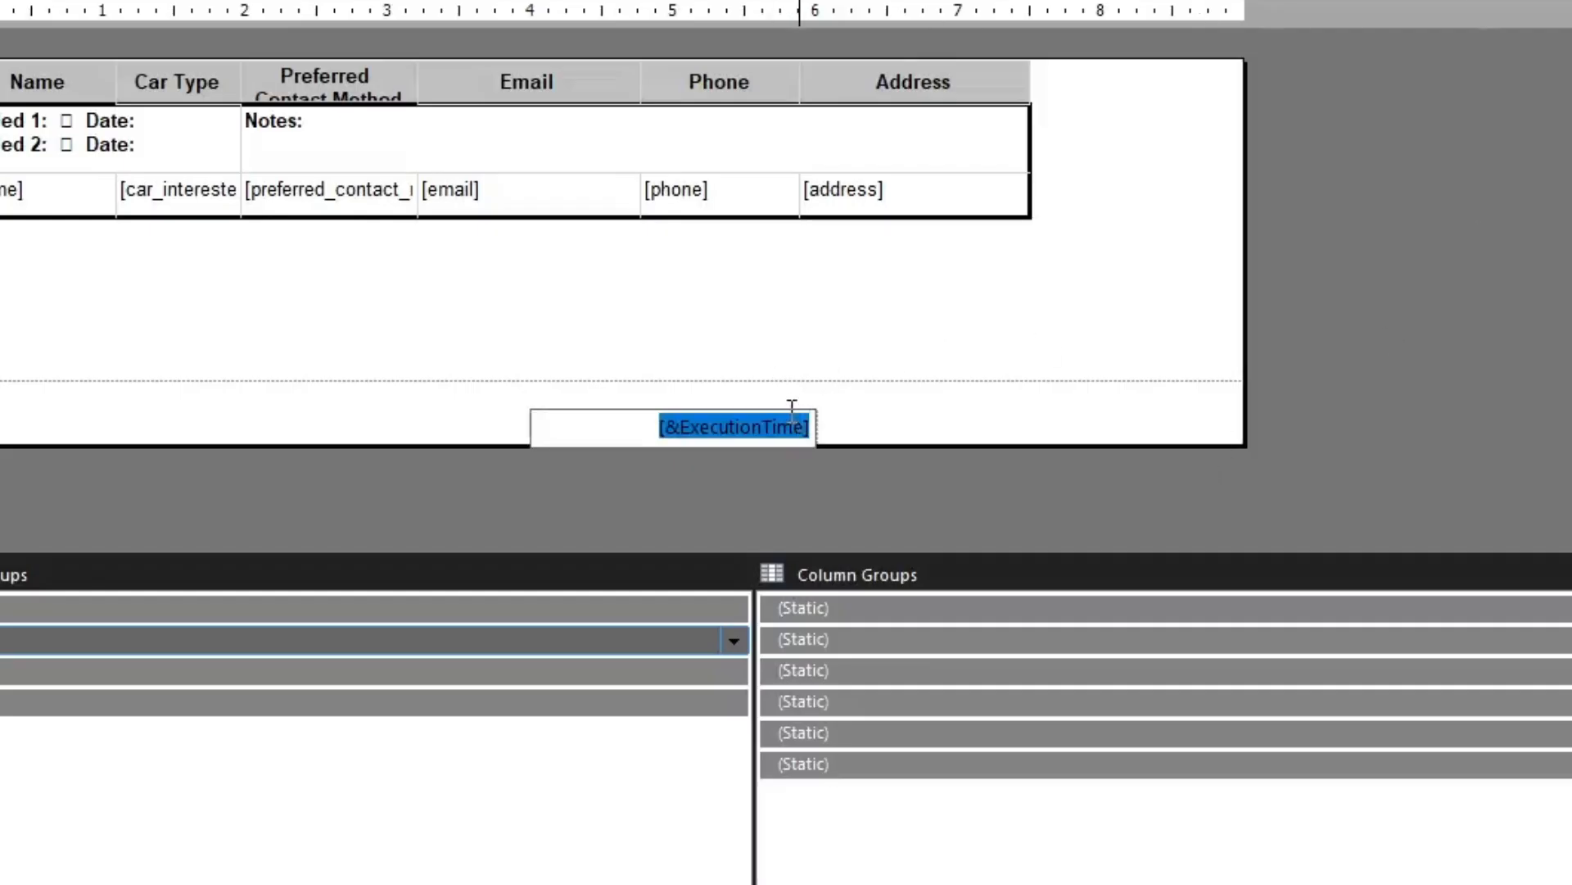
{"action": "left_click", "coordinate": [550, 459]}
{"action": "left_click", "coordinate": [552, 437]}
{"action": "left_click_drag", "start_coordinate": [552, 407], "coordinate": [762, 415]}
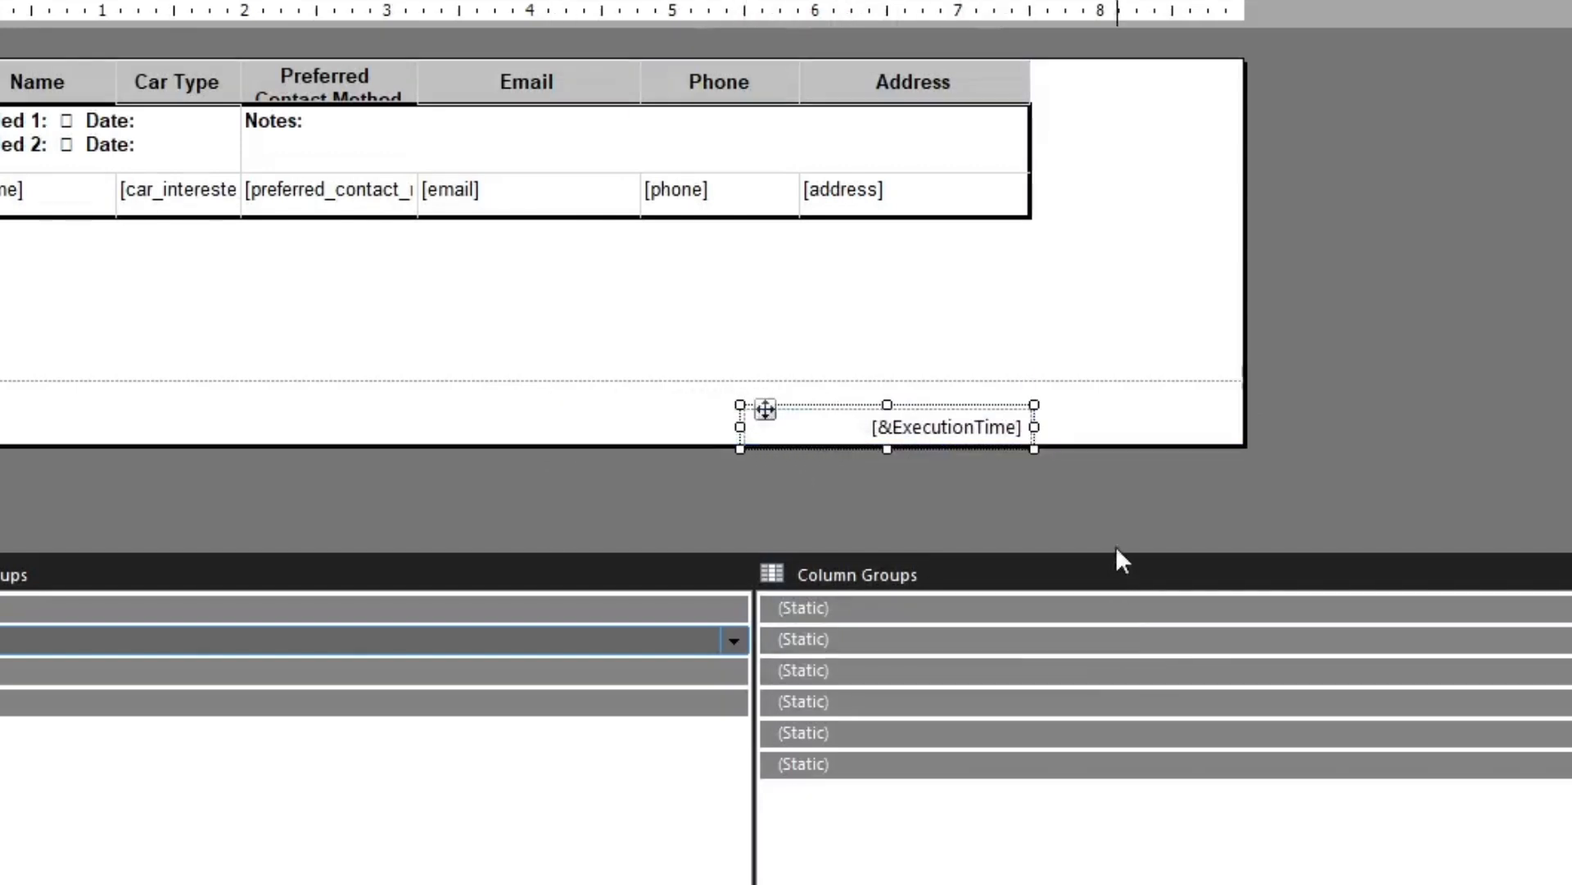
{"action": "left_click", "coordinate": [1091, 508]}
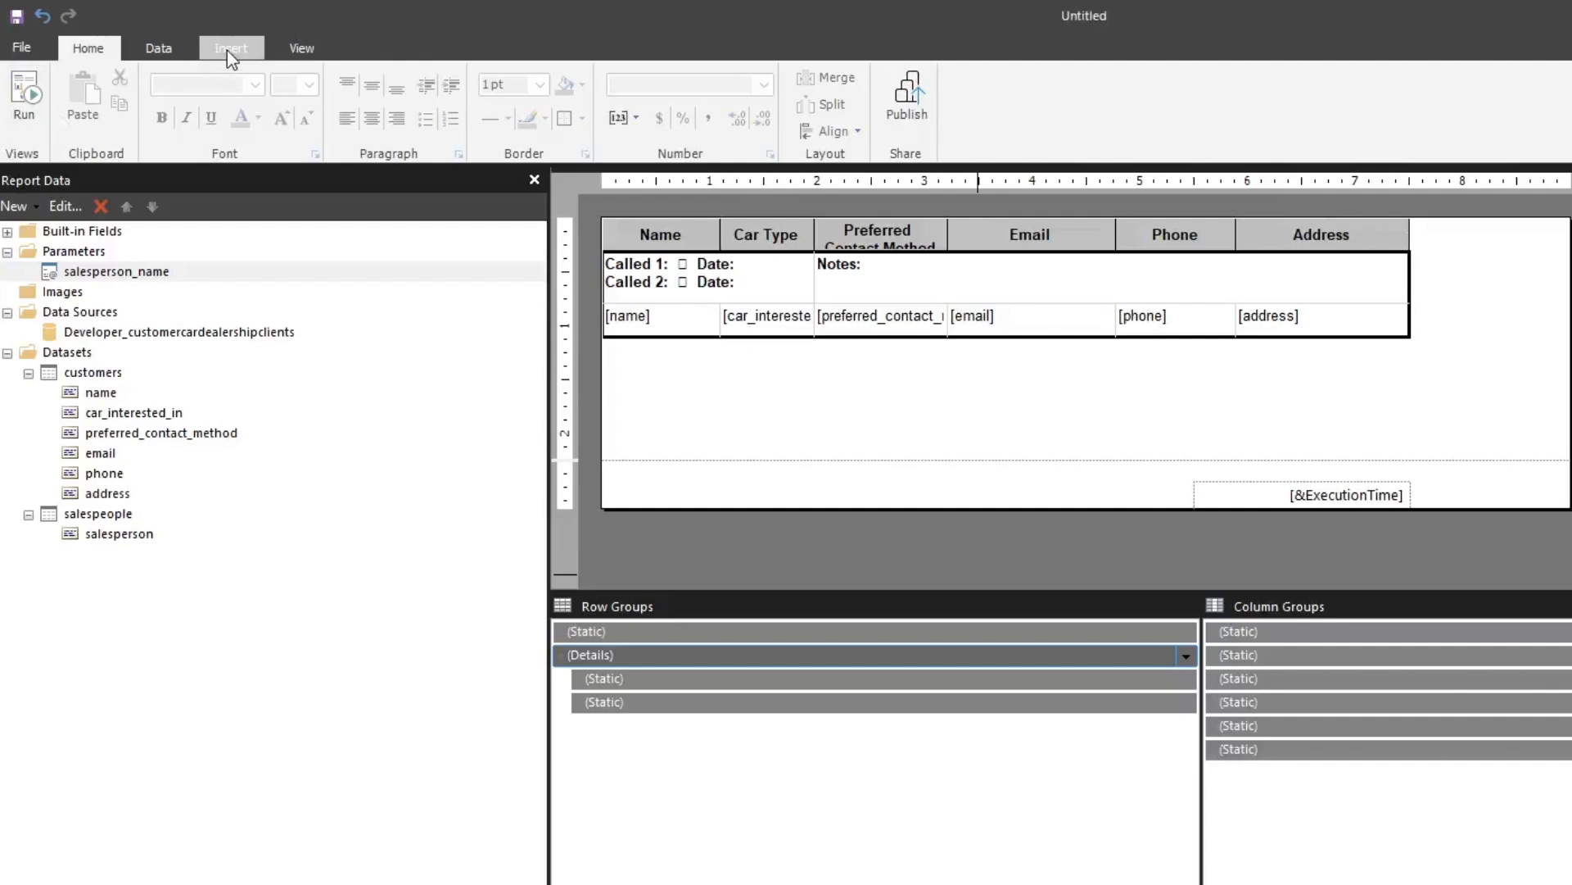
Add a page header to the report and reduce its height to about 0.75 in
{"action": "left_click", "coordinate": [227, 52]}
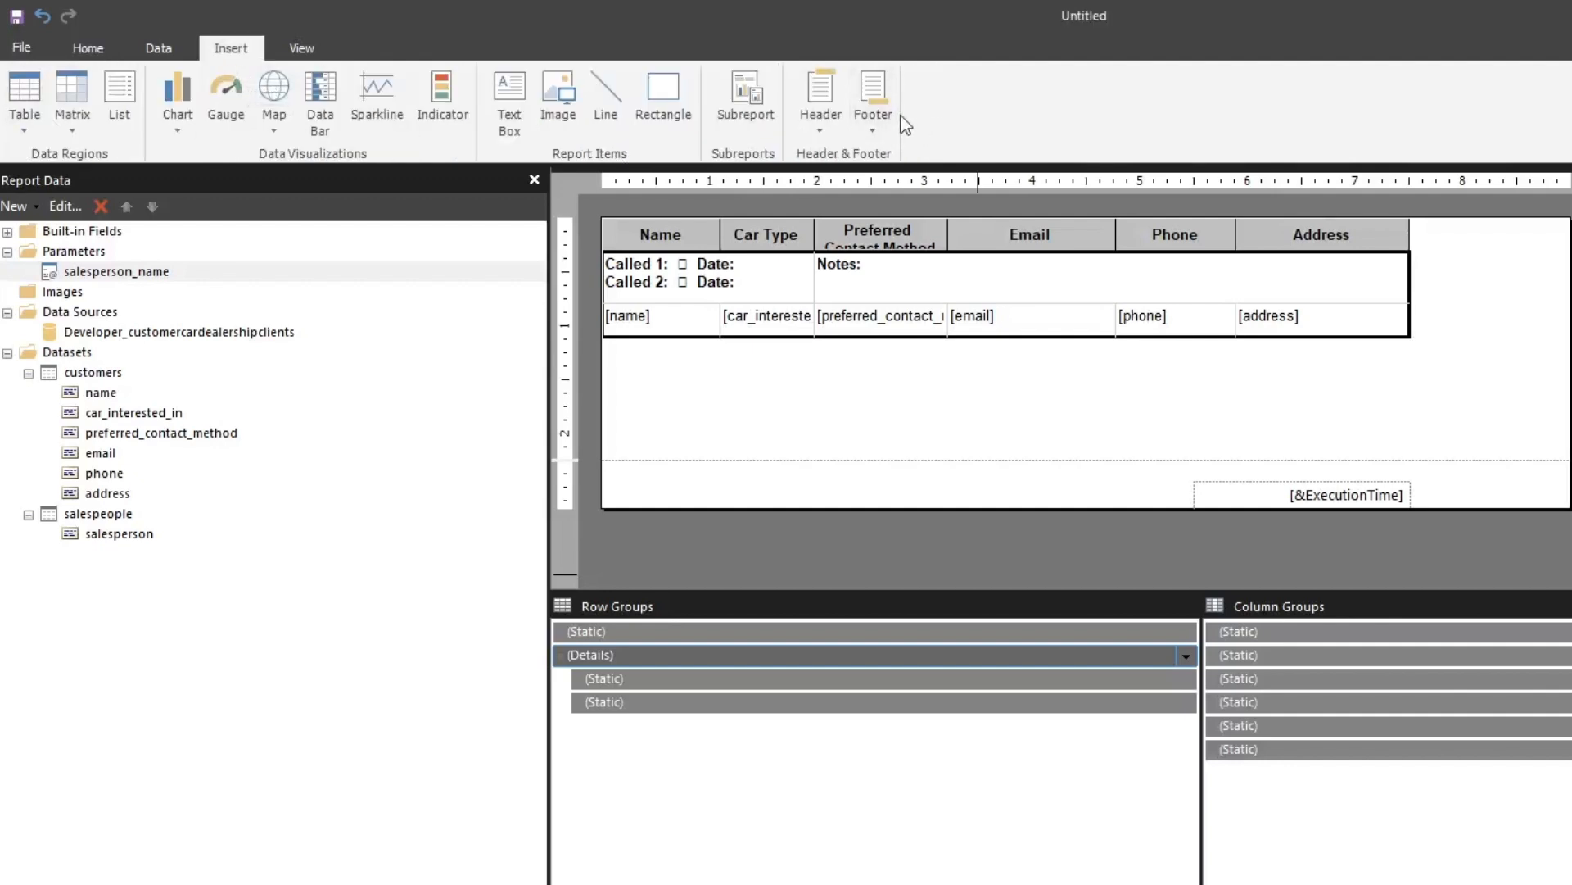
{"action": "left_click", "coordinate": [824, 98]}
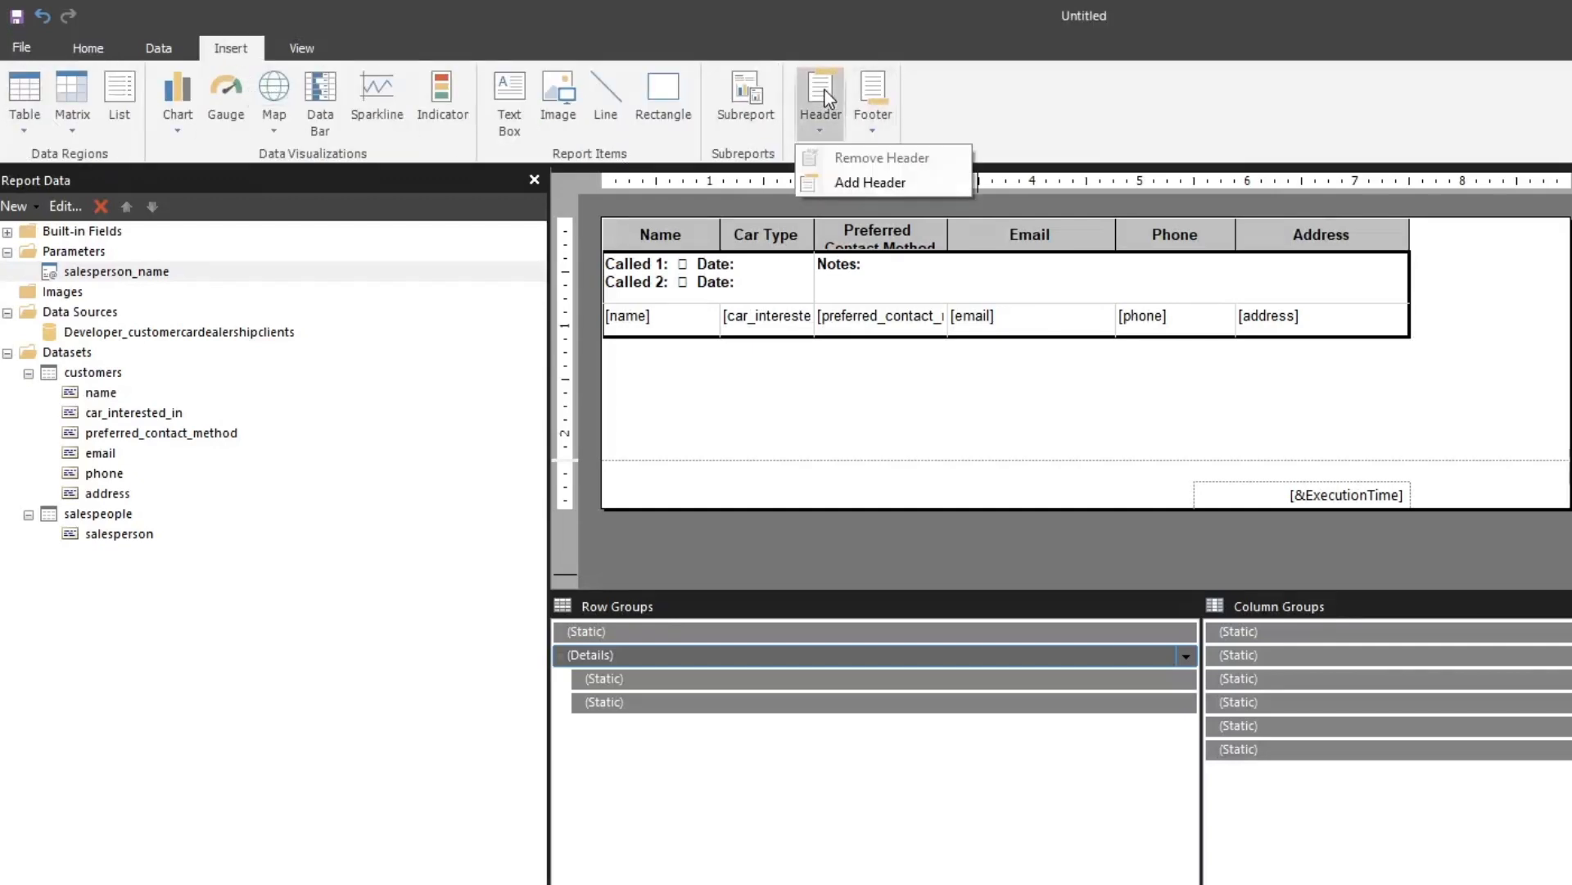
{"action": "left_click", "coordinate": [836, 182]}
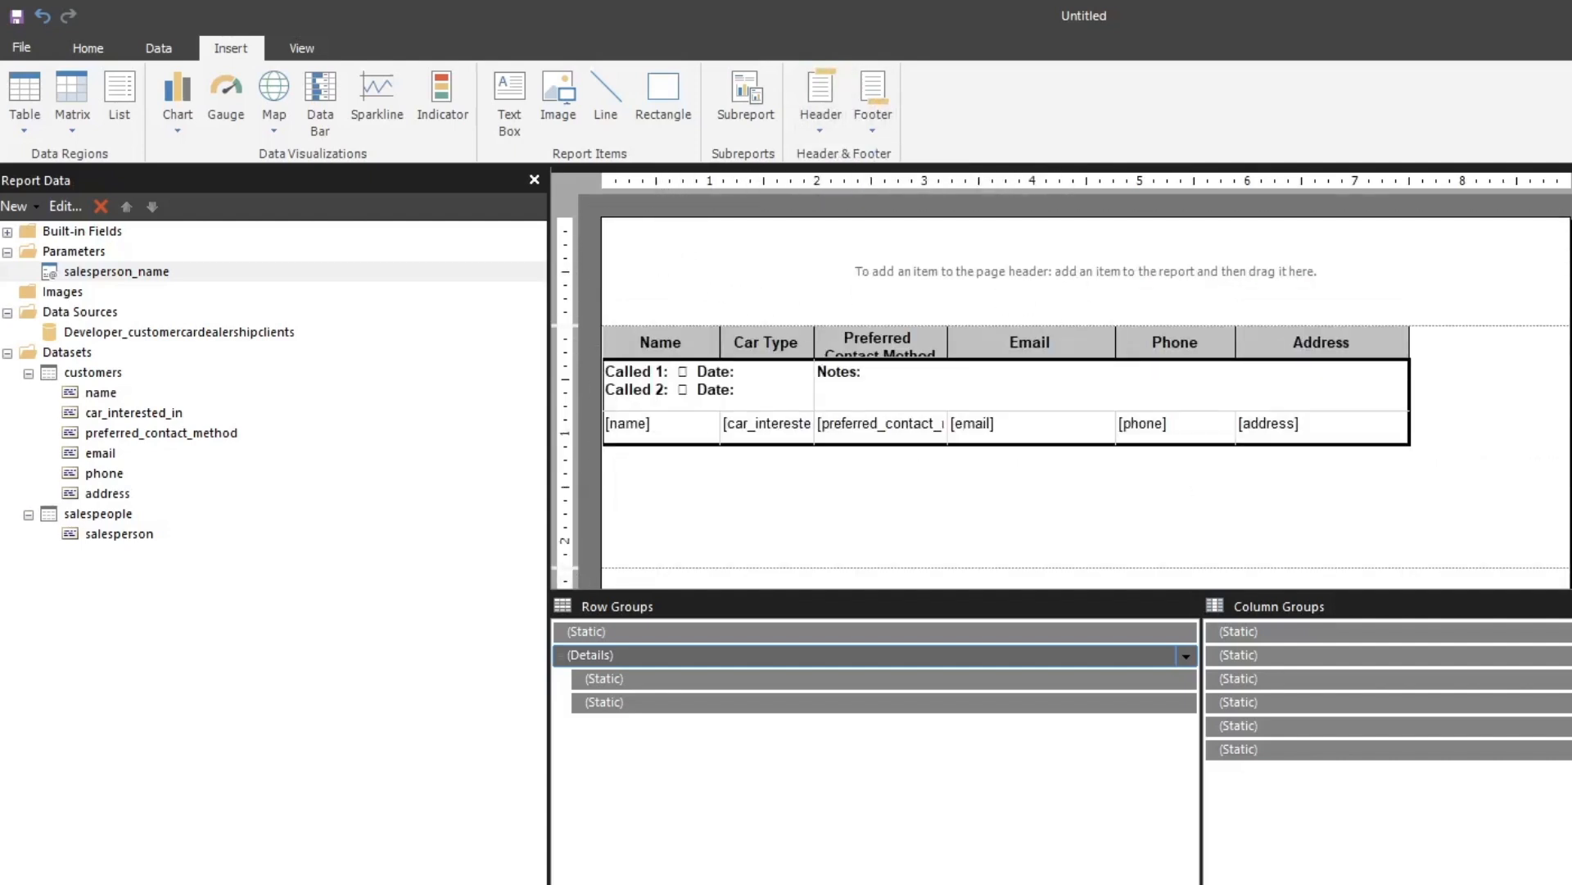
{"action": "left_click_drag", "start_coordinate": [1510, 325], "coordinate": [1510, 298]}
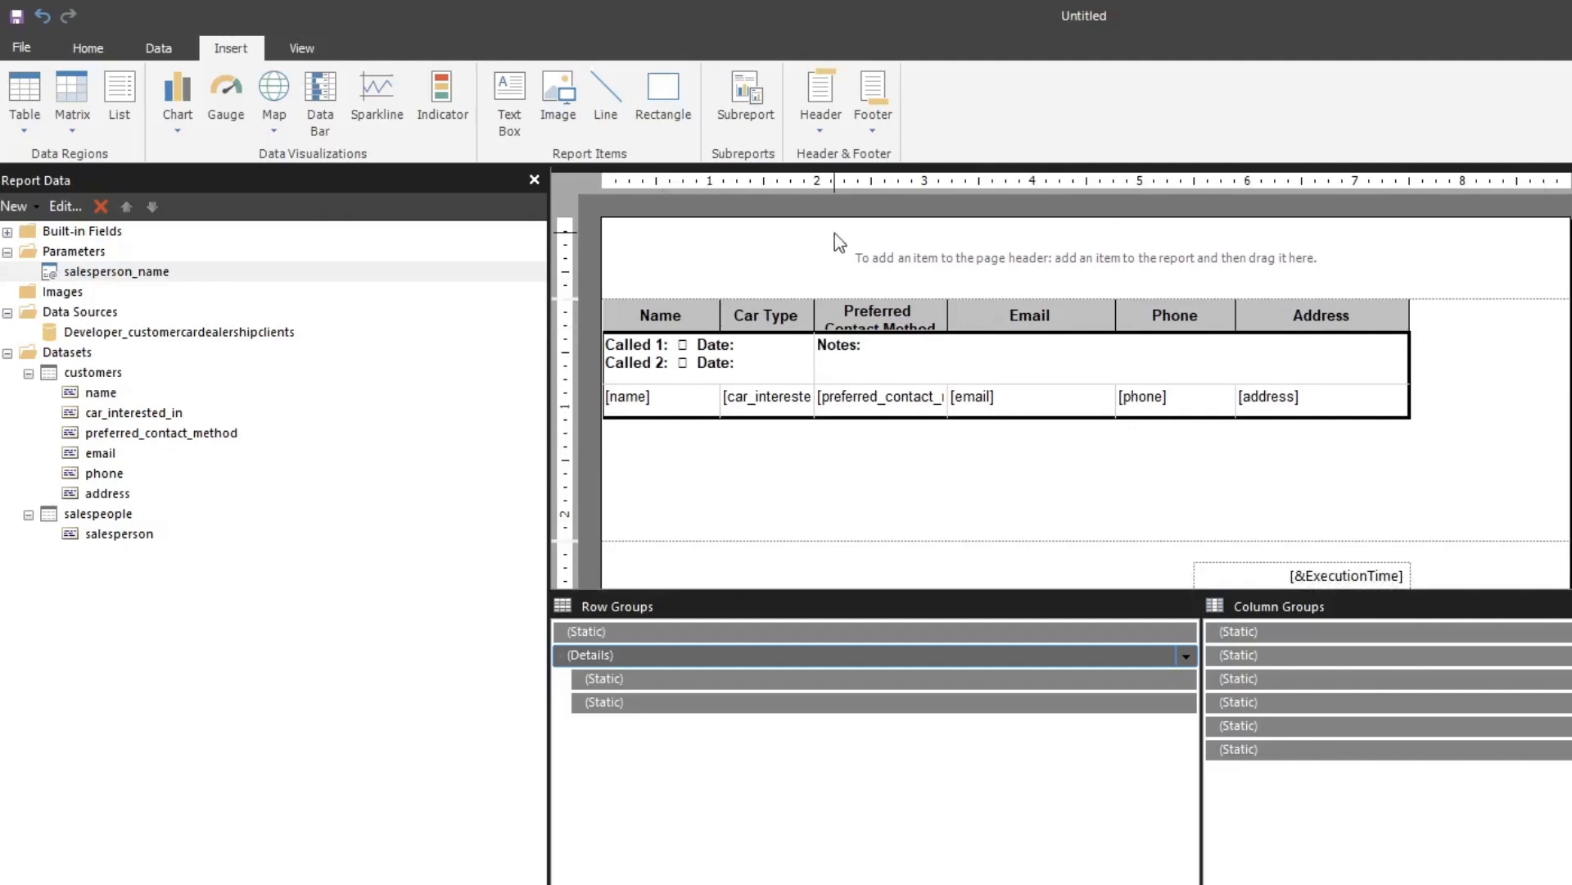
Insert an embedded image about 0.7 in square in the page header's upper-left corner and start importing its file
{"action": "left_click", "coordinate": [556, 96]}
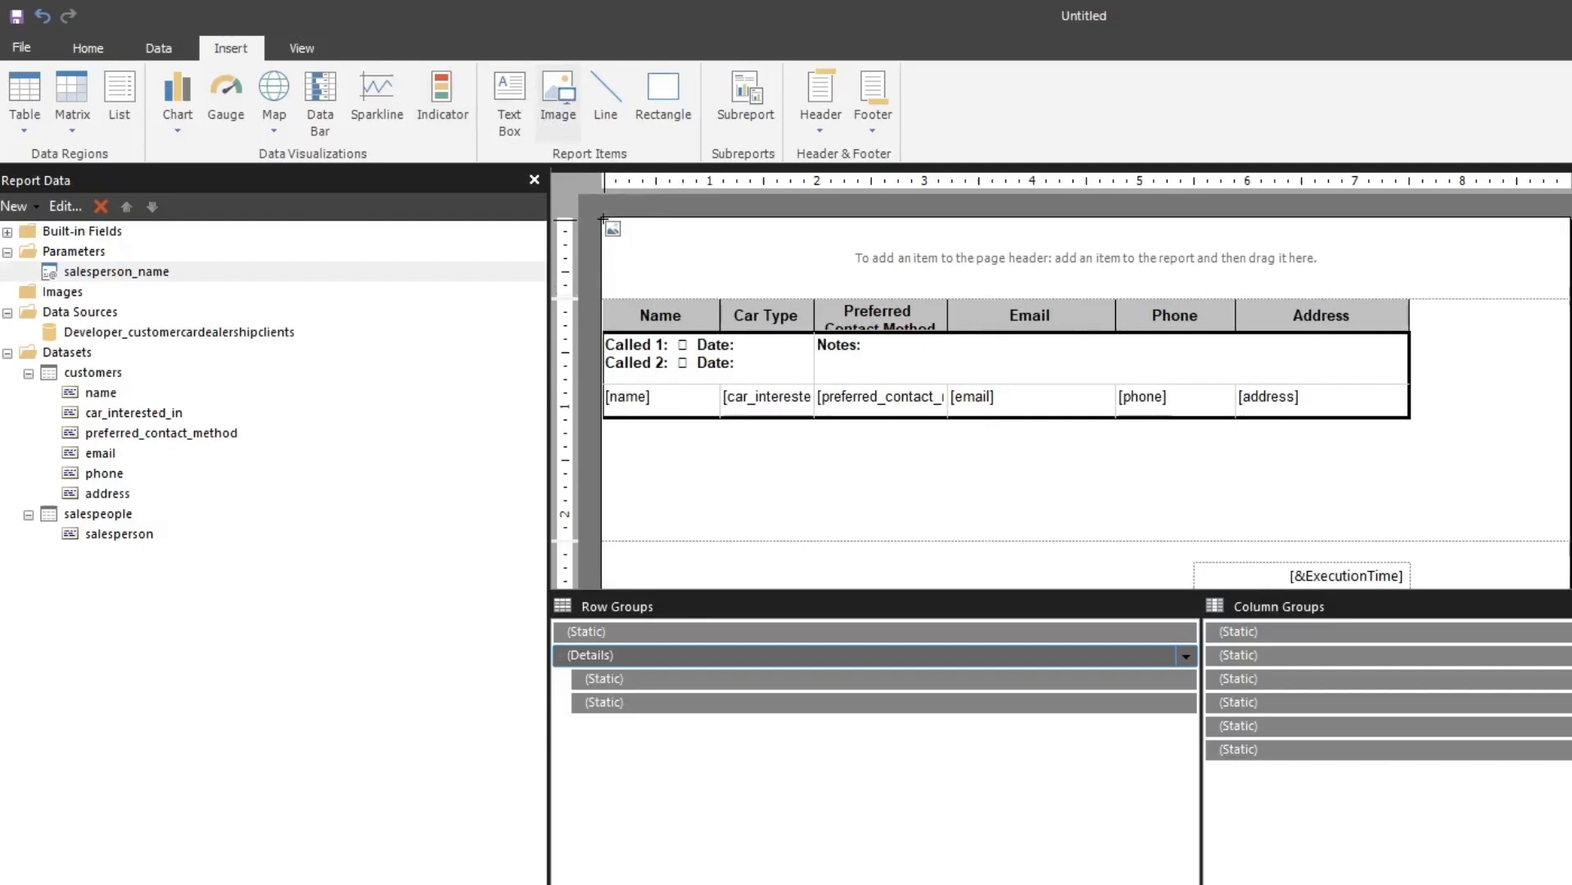
{"action": "left_click_drag", "start_coordinate": [605, 219], "coordinate": [676, 294]}
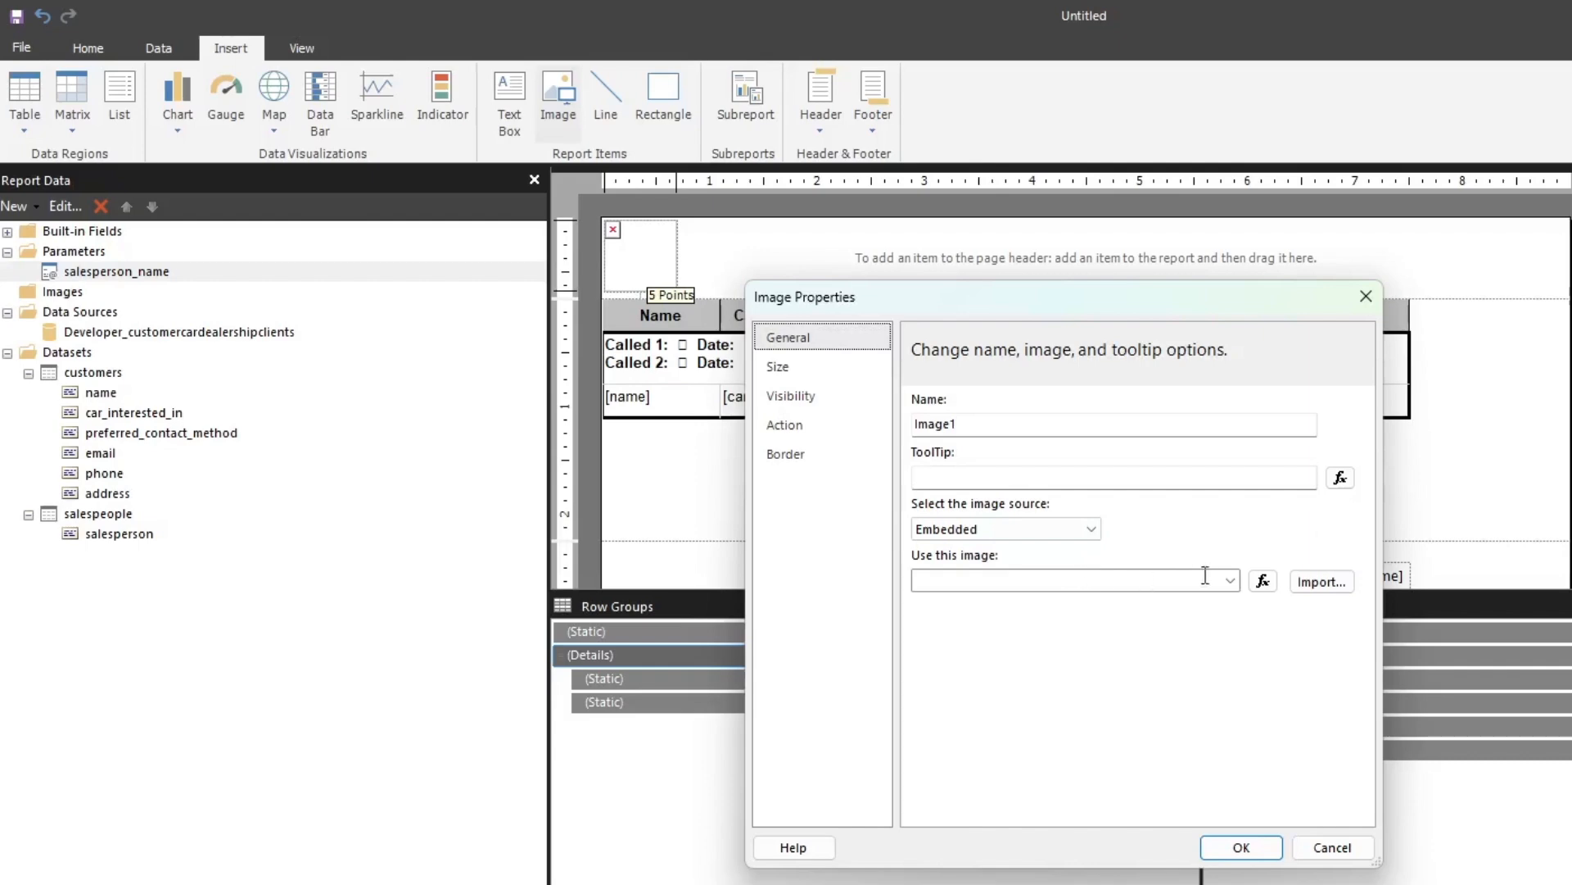
{"action": "left_click", "coordinate": [1321, 581]}
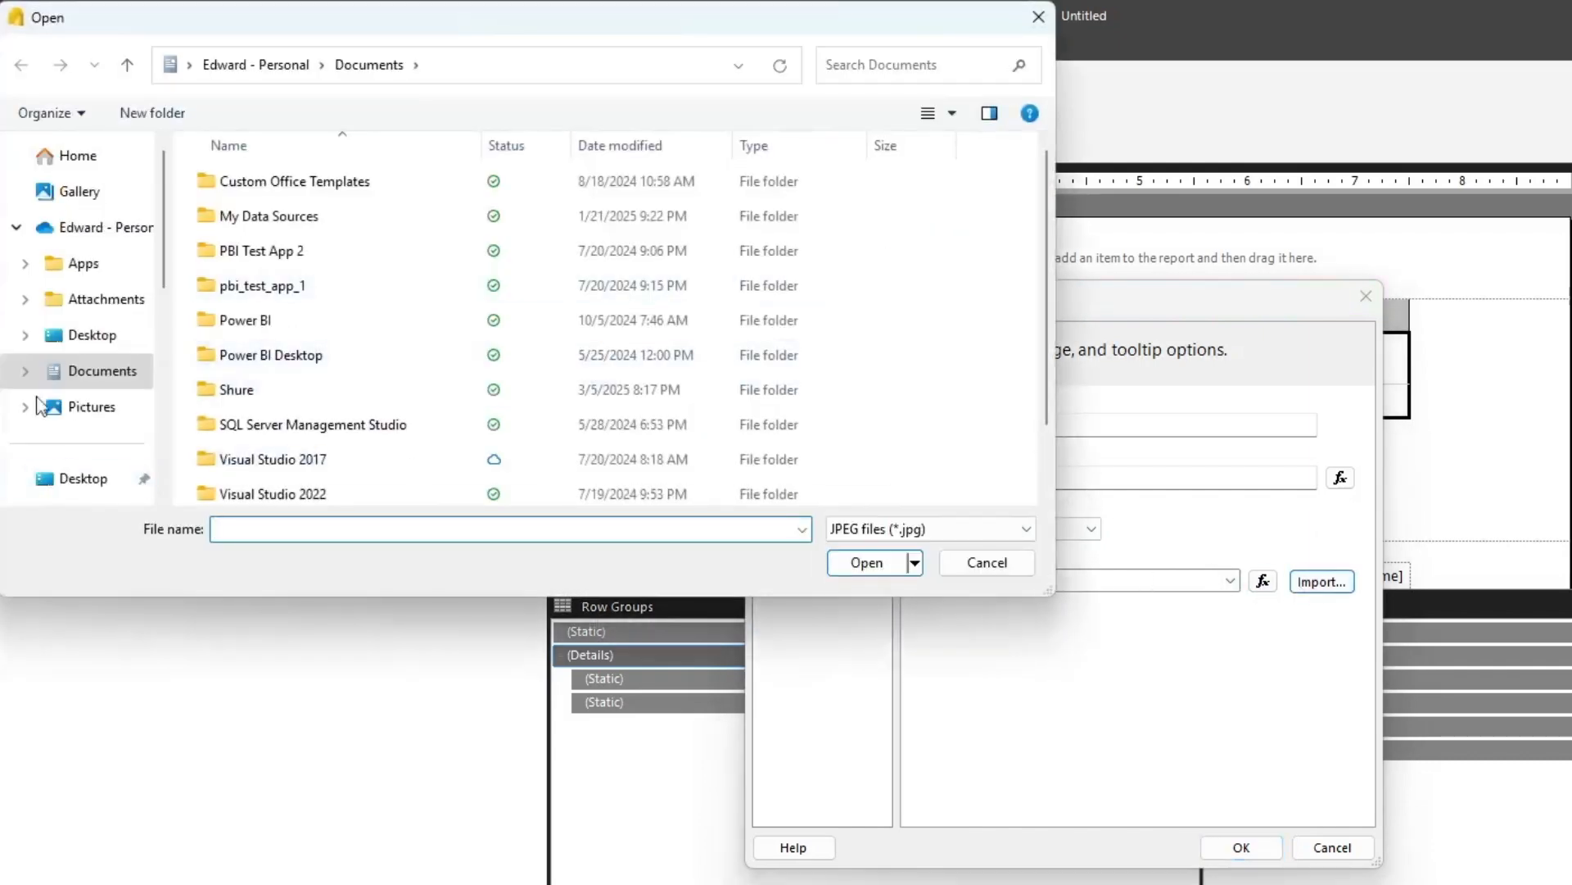
Import the purepng.com Ferrari logo PNG from the Desktop folder as the header image and apply the image properties
{"action": "left_click", "coordinate": [63, 337]}
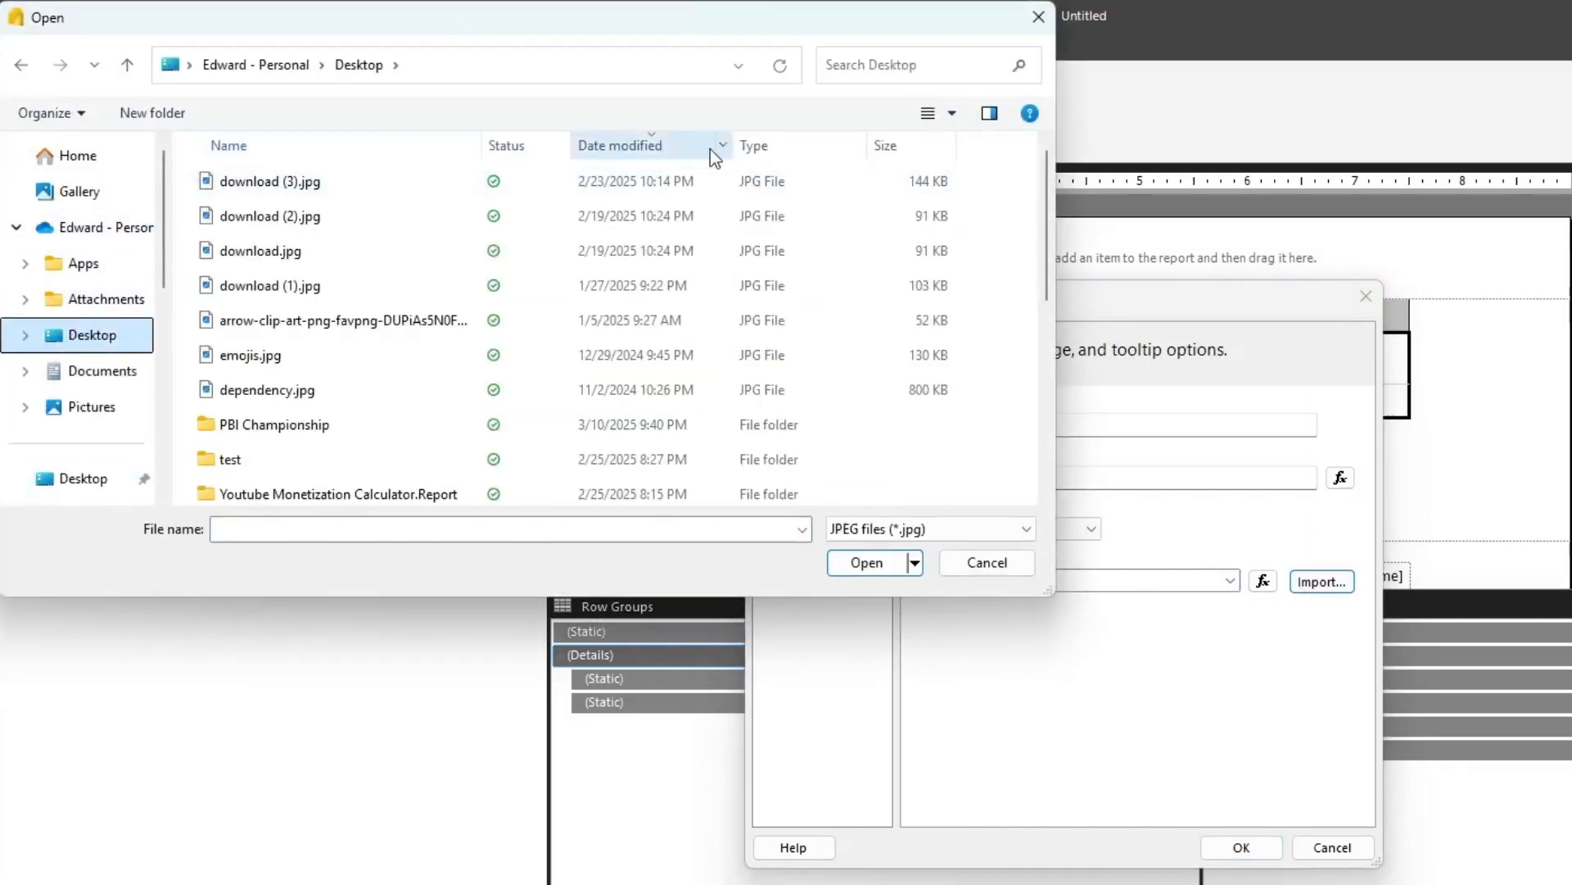
{"action": "left_click", "coordinate": [697, 154]}
{"action": "left_click", "coordinate": [697, 154]}
{"action": "left_click", "coordinate": [352, 321]}
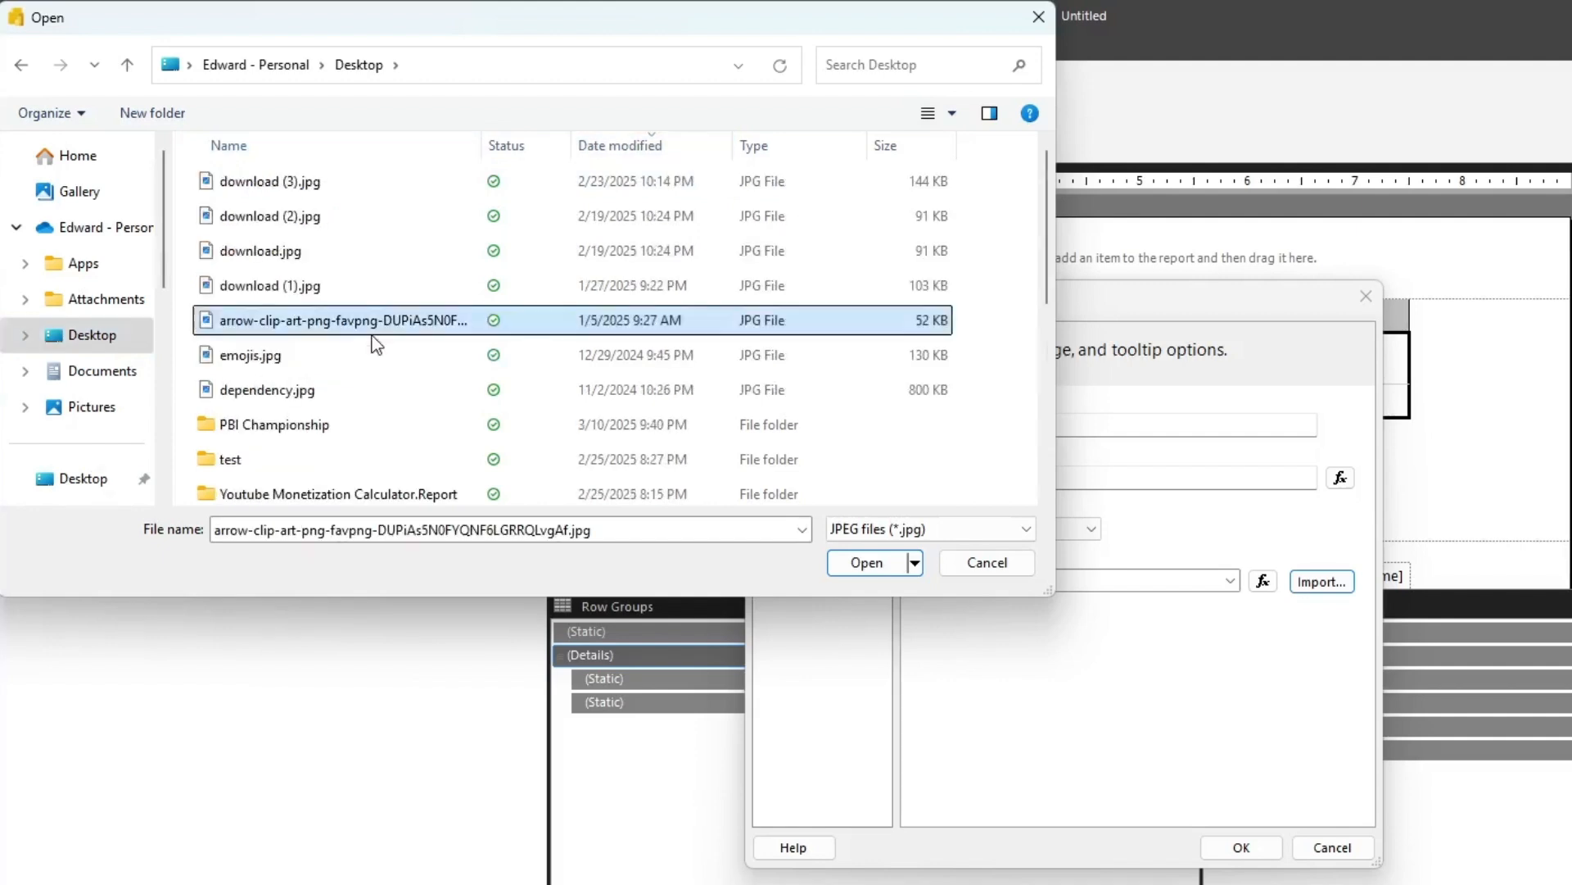
{"action": "left_click", "coordinate": [855, 533]}
{"action": "left_click", "coordinate": [877, 585]}
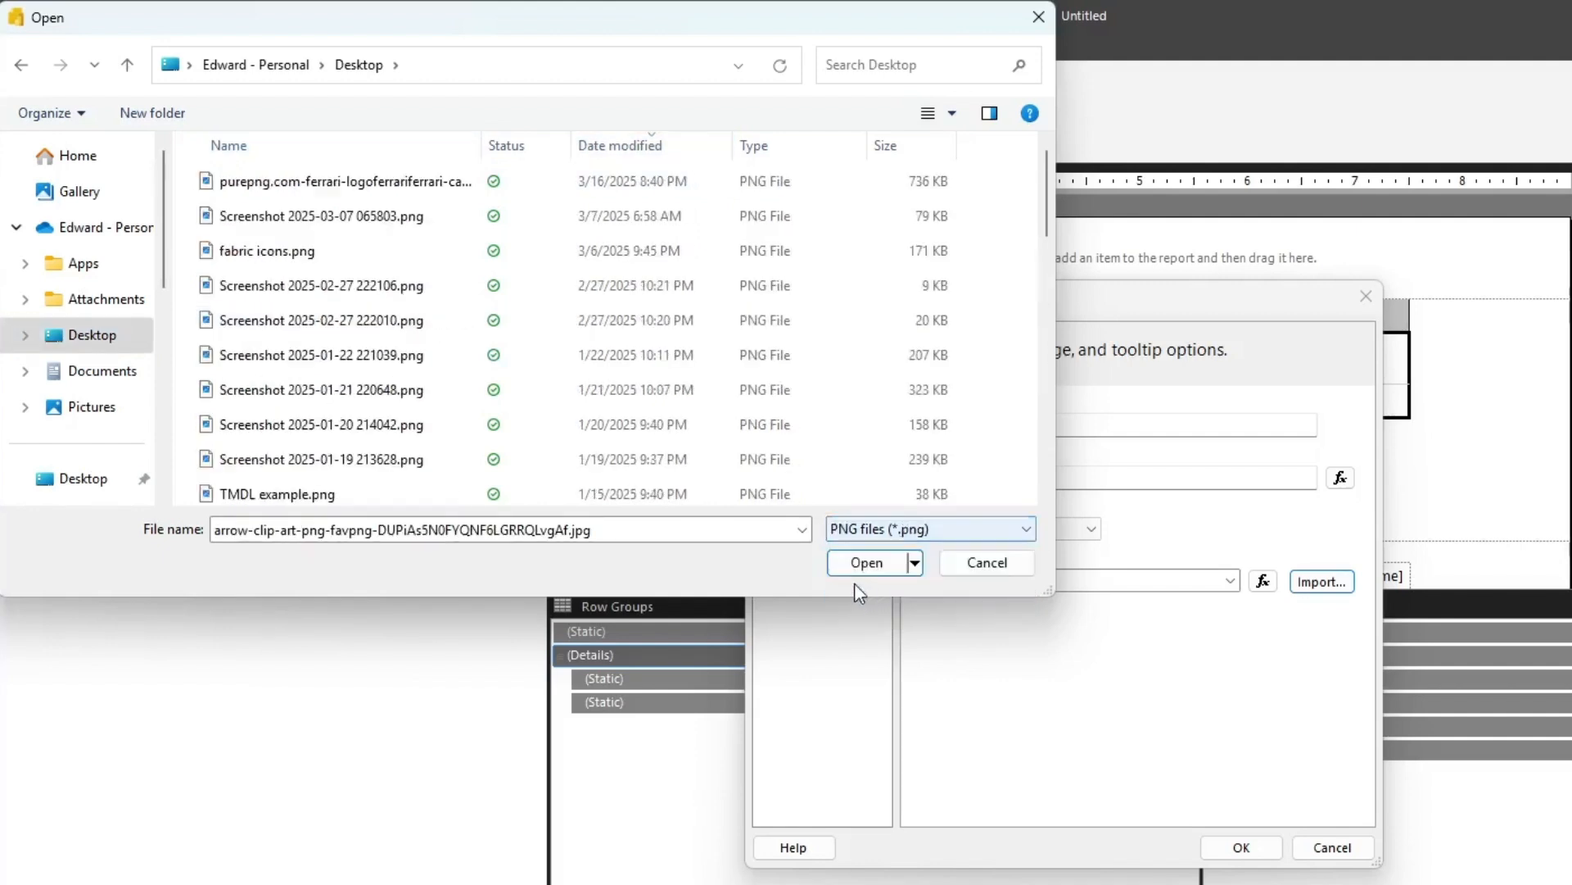
{"action": "left_click", "coordinate": [297, 184]}
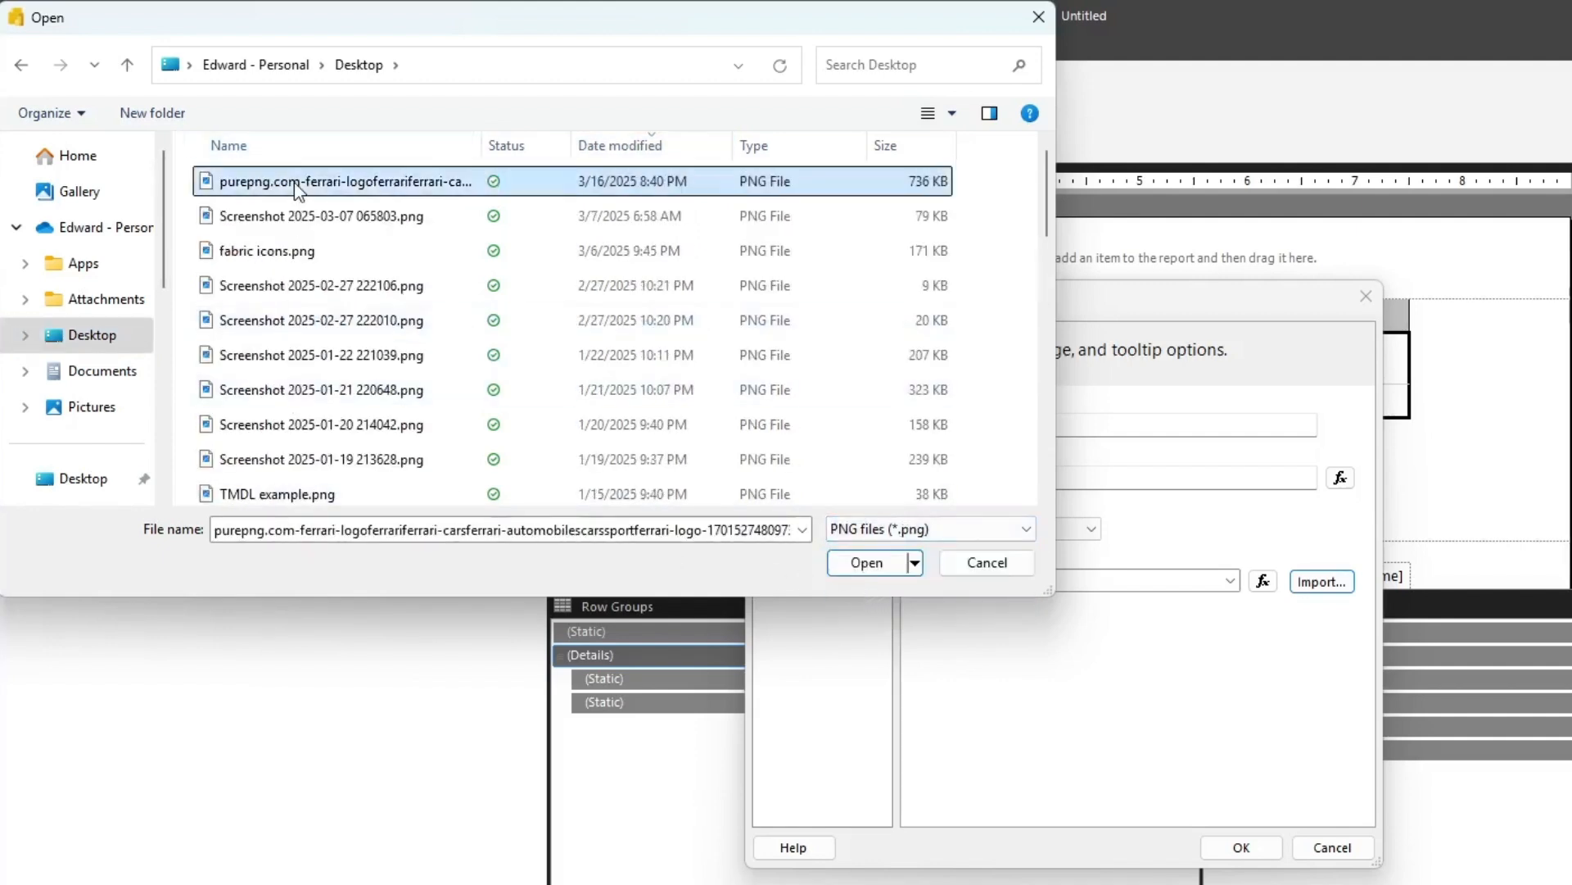
{"action": "left_click", "coordinate": [874, 564]}
{"action": "left_click", "coordinate": [1249, 852]}
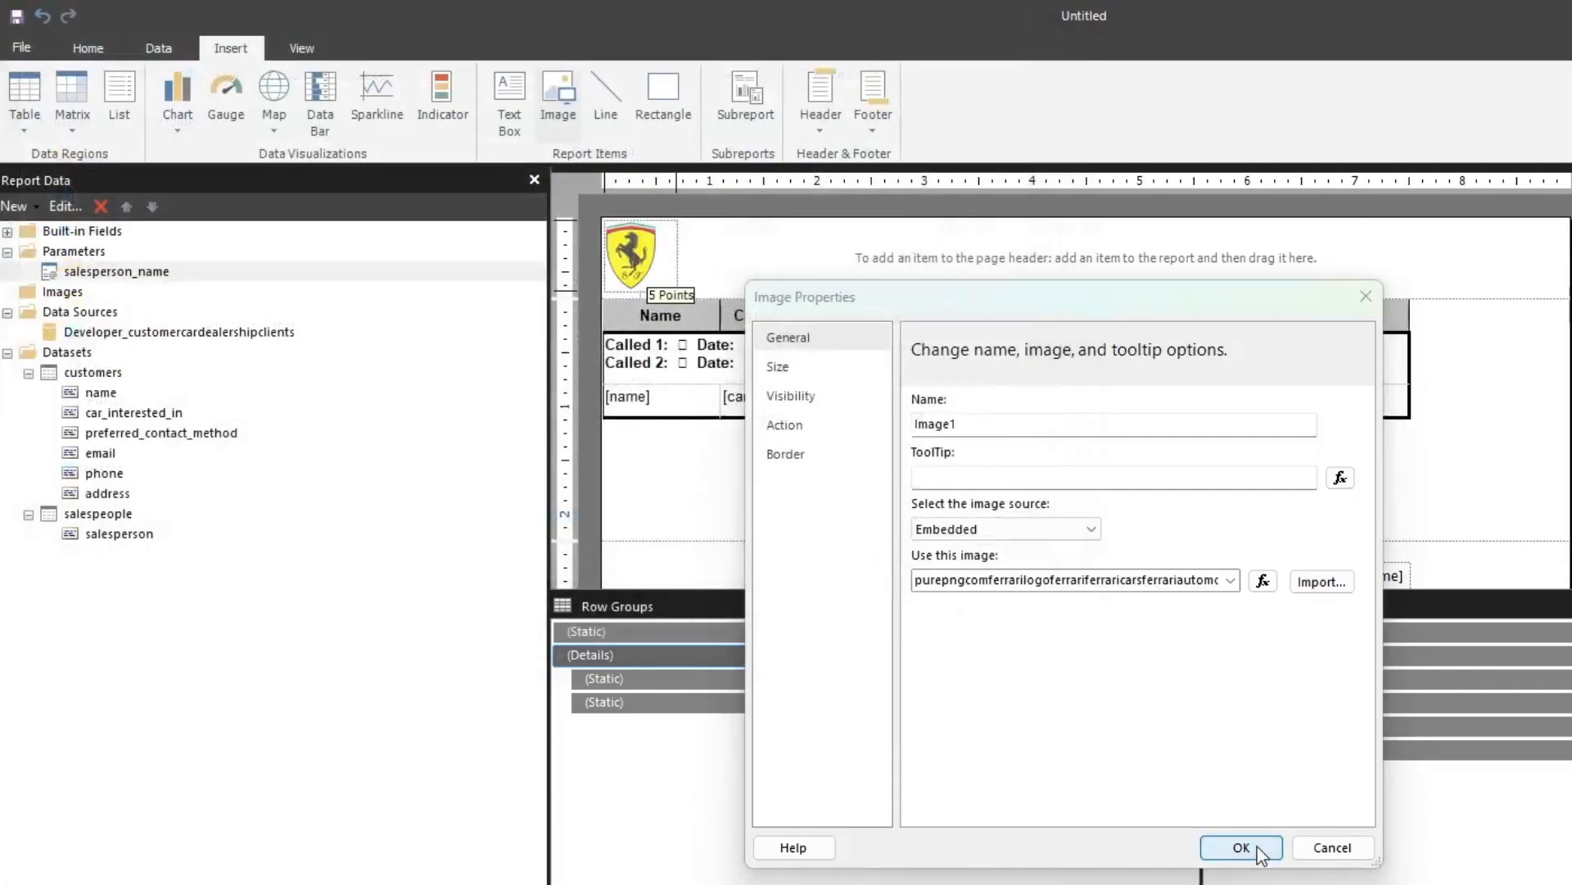
Edit the logo image's left and top location values so it sits flush in the page header's upper-left corner
{"action": "left_click", "coordinate": [635, 256]}
{"action": "left_click_drag", "start_coordinate": [635, 256], "coordinate": [631, 259]}
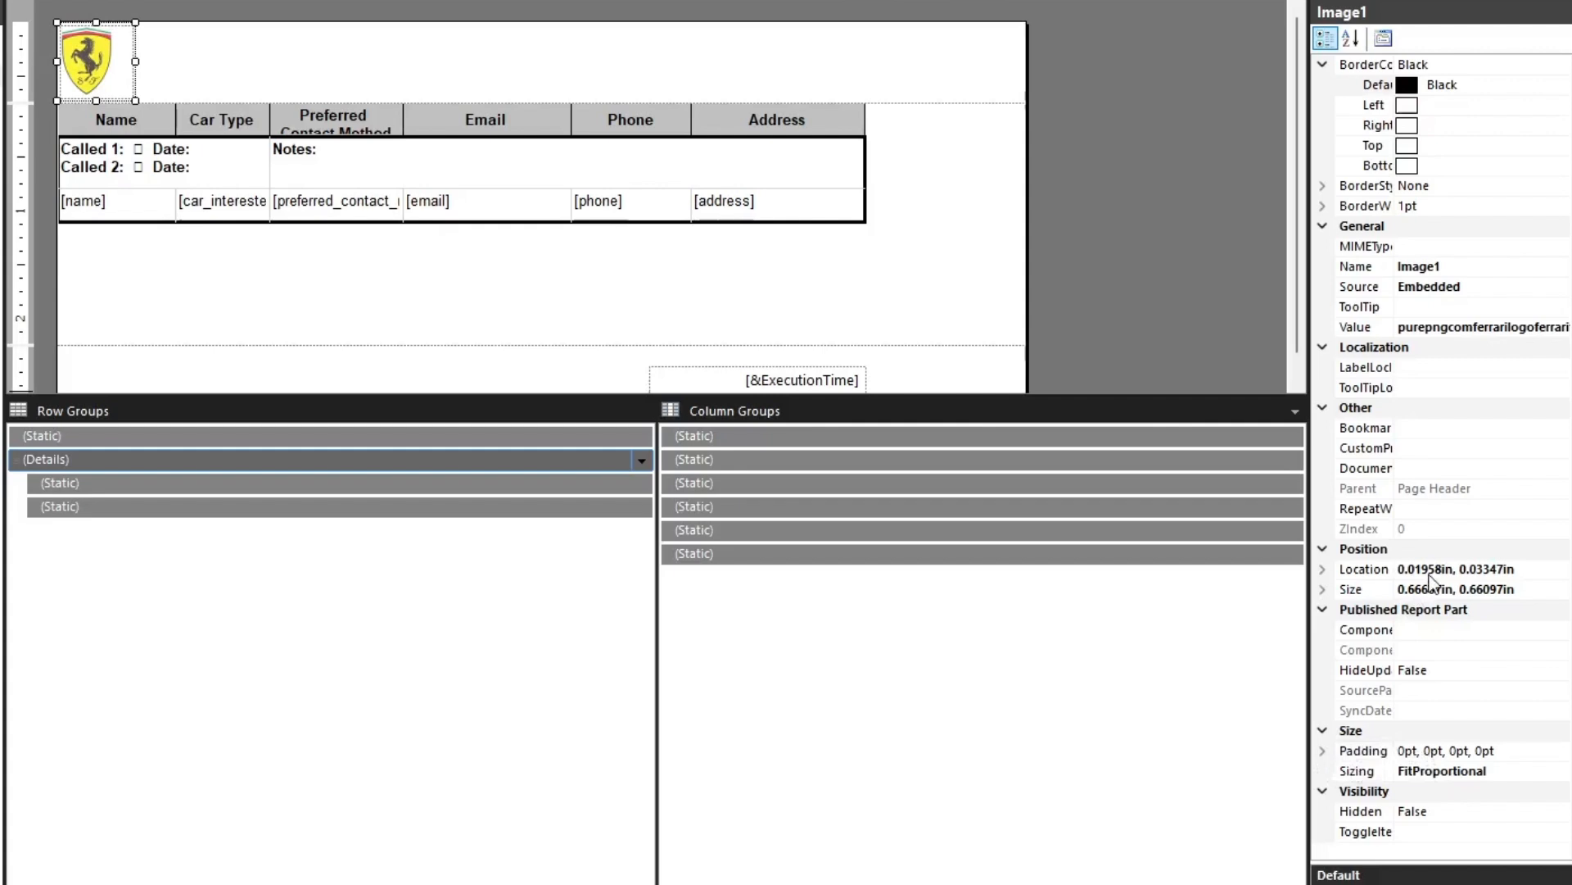
{"action": "left_click", "coordinate": [1431, 567]}
{"action": "left_click", "coordinate": [1322, 568]}
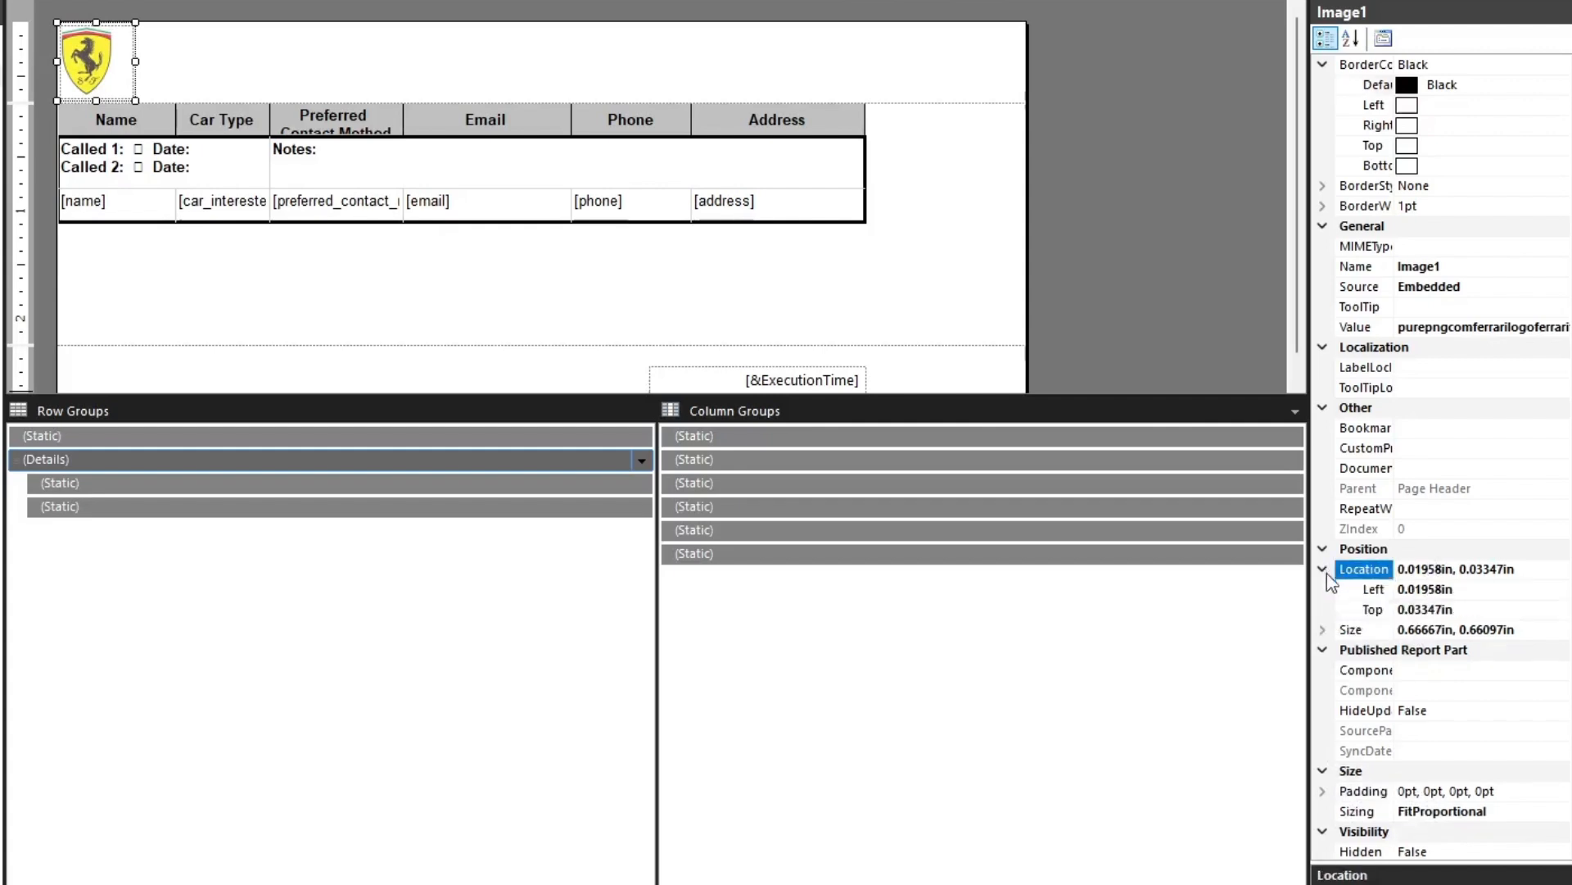
{"action": "left_click", "coordinate": [1420, 586]}
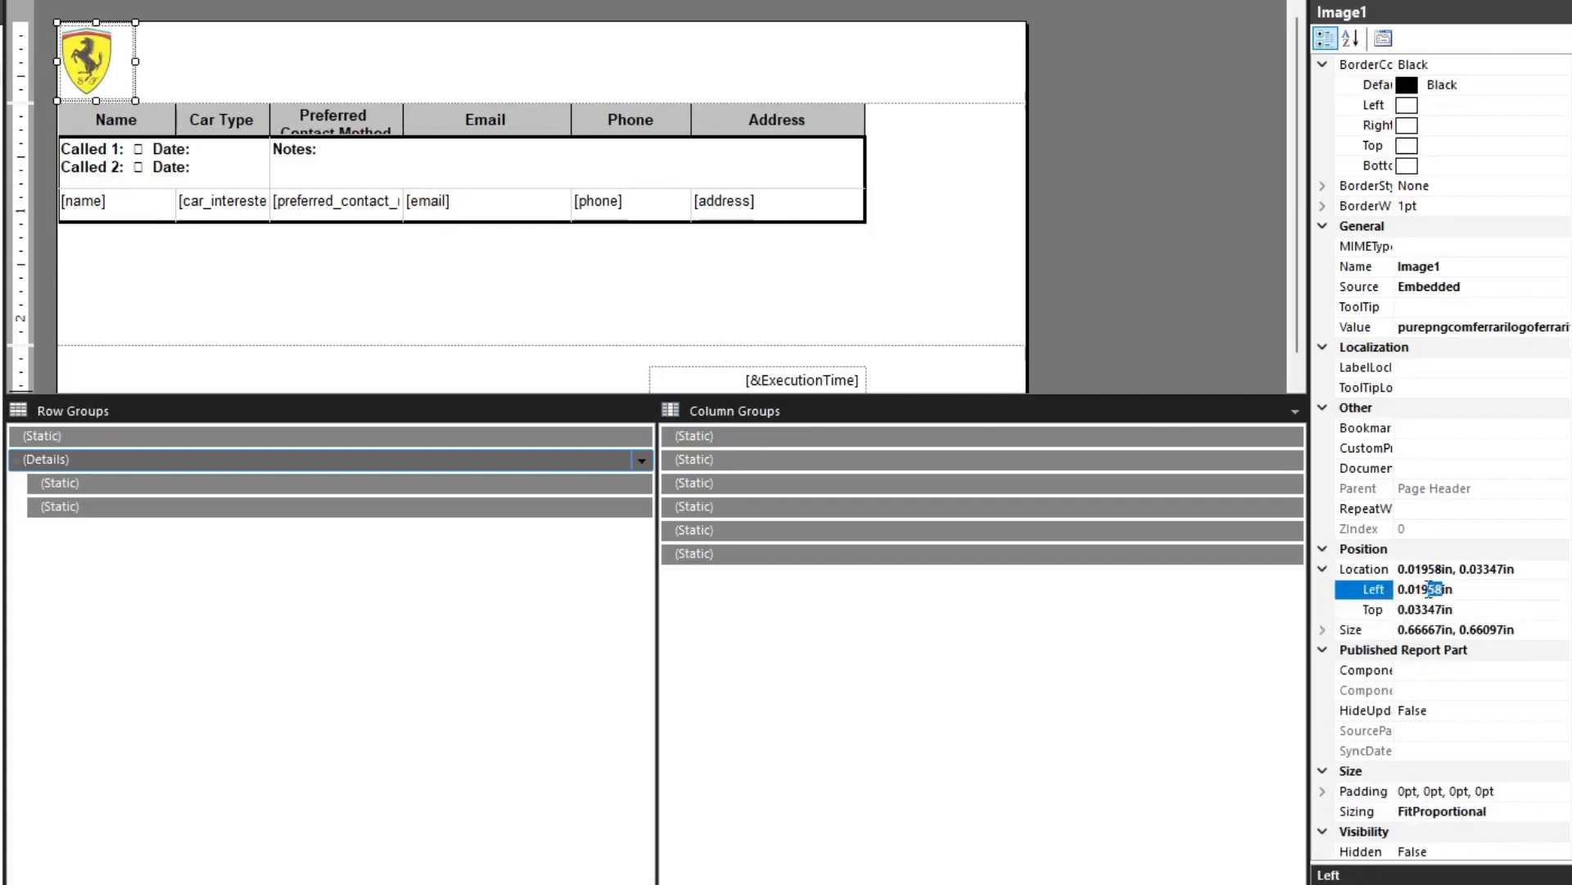
{"action": "left_click_drag", "start_coordinate": [1430, 588], "coordinate": [1356, 590]}
{"action": "key", "text": "BackSpace"}
{"action": "left_click", "coordinate": [1432, 609]}
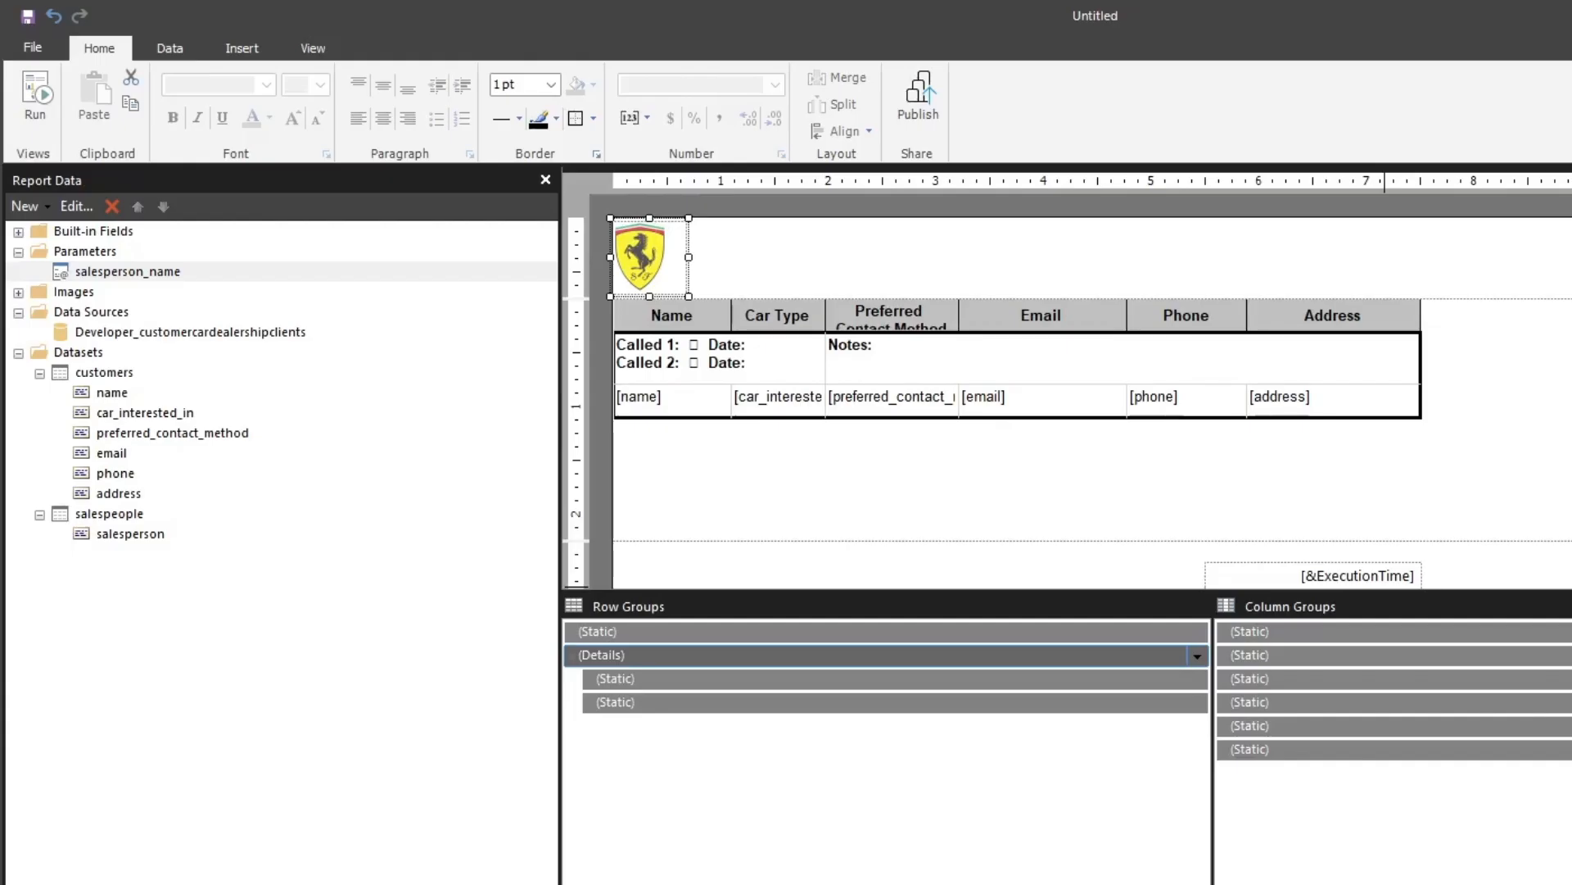
{"action": "key", "text": "Return"}
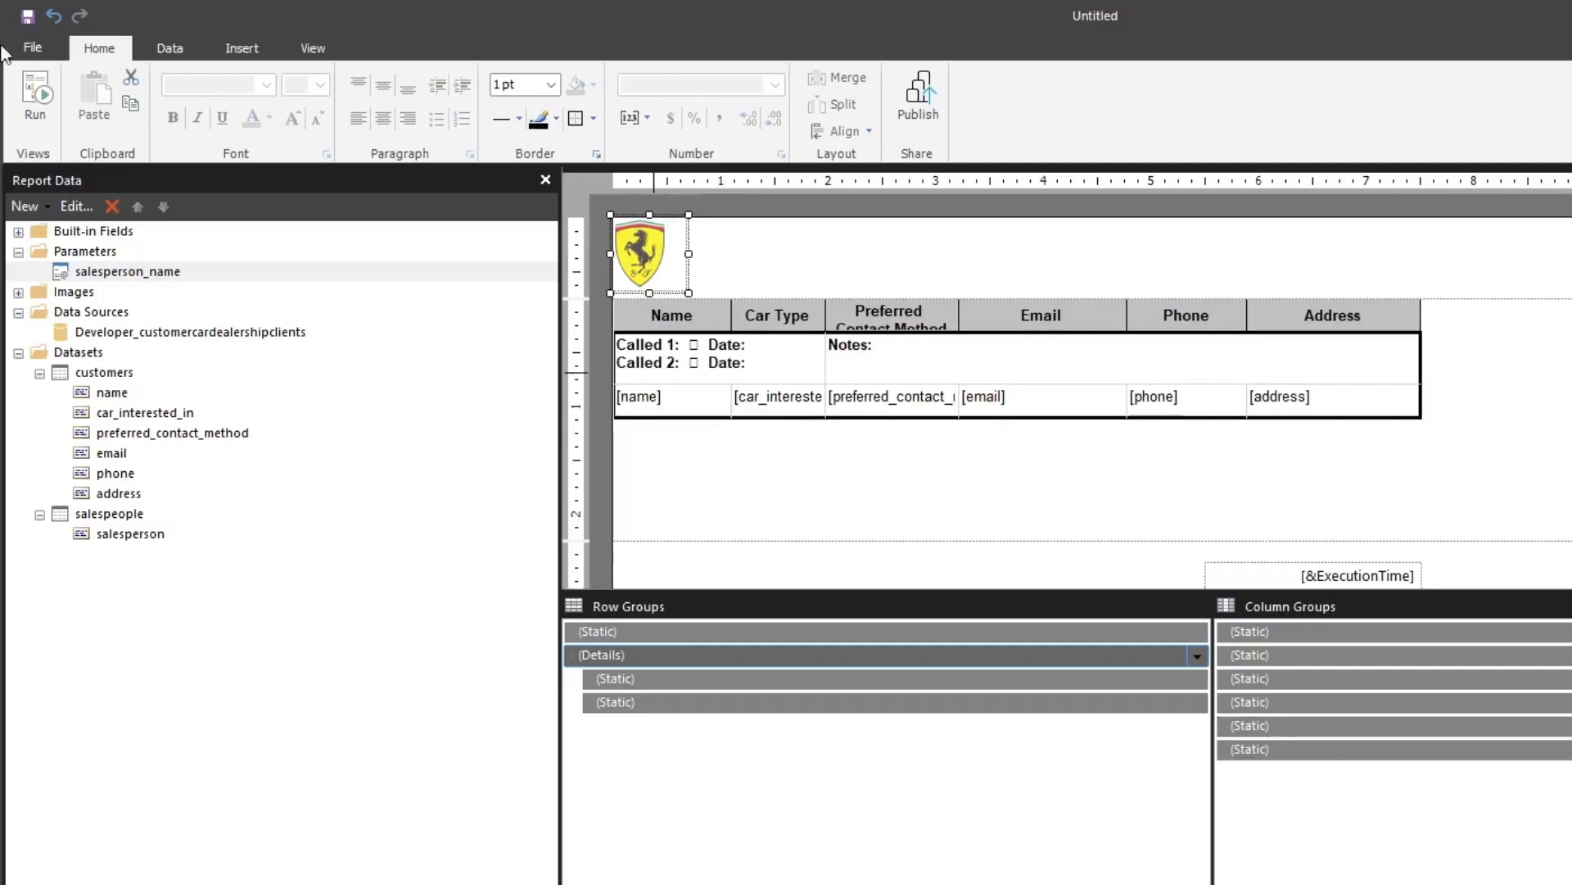
Add a text box about 3.6 in wide beside the logo in the page header containing "Potential Customers"
{"action": "left_click", "coordinate": [241, 48]}
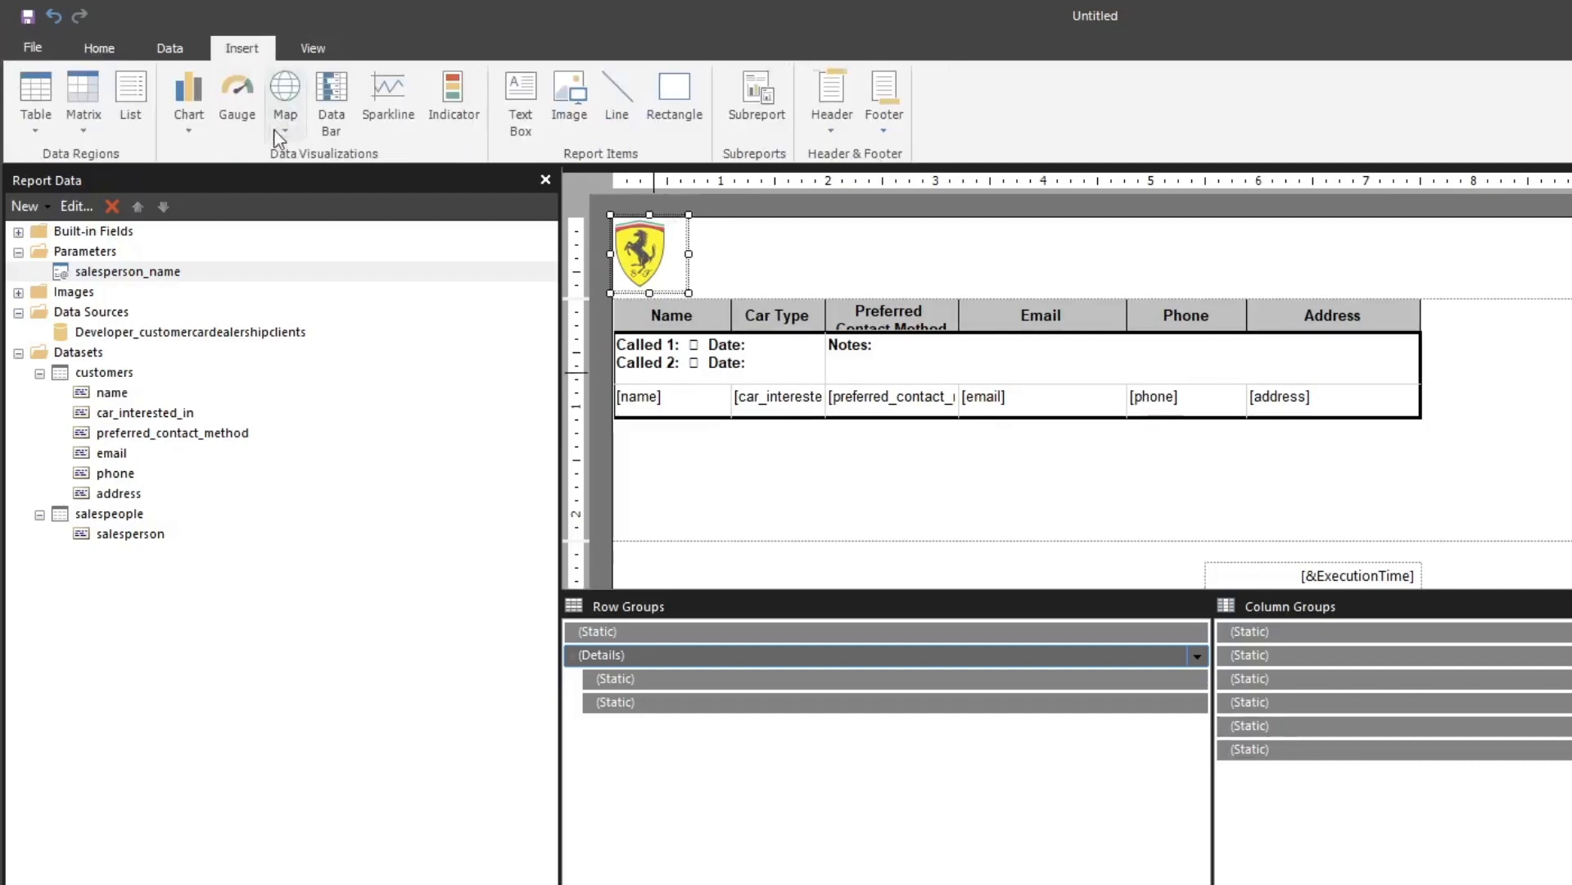
{"action": "left_click", "coordinate": [524, 96]}
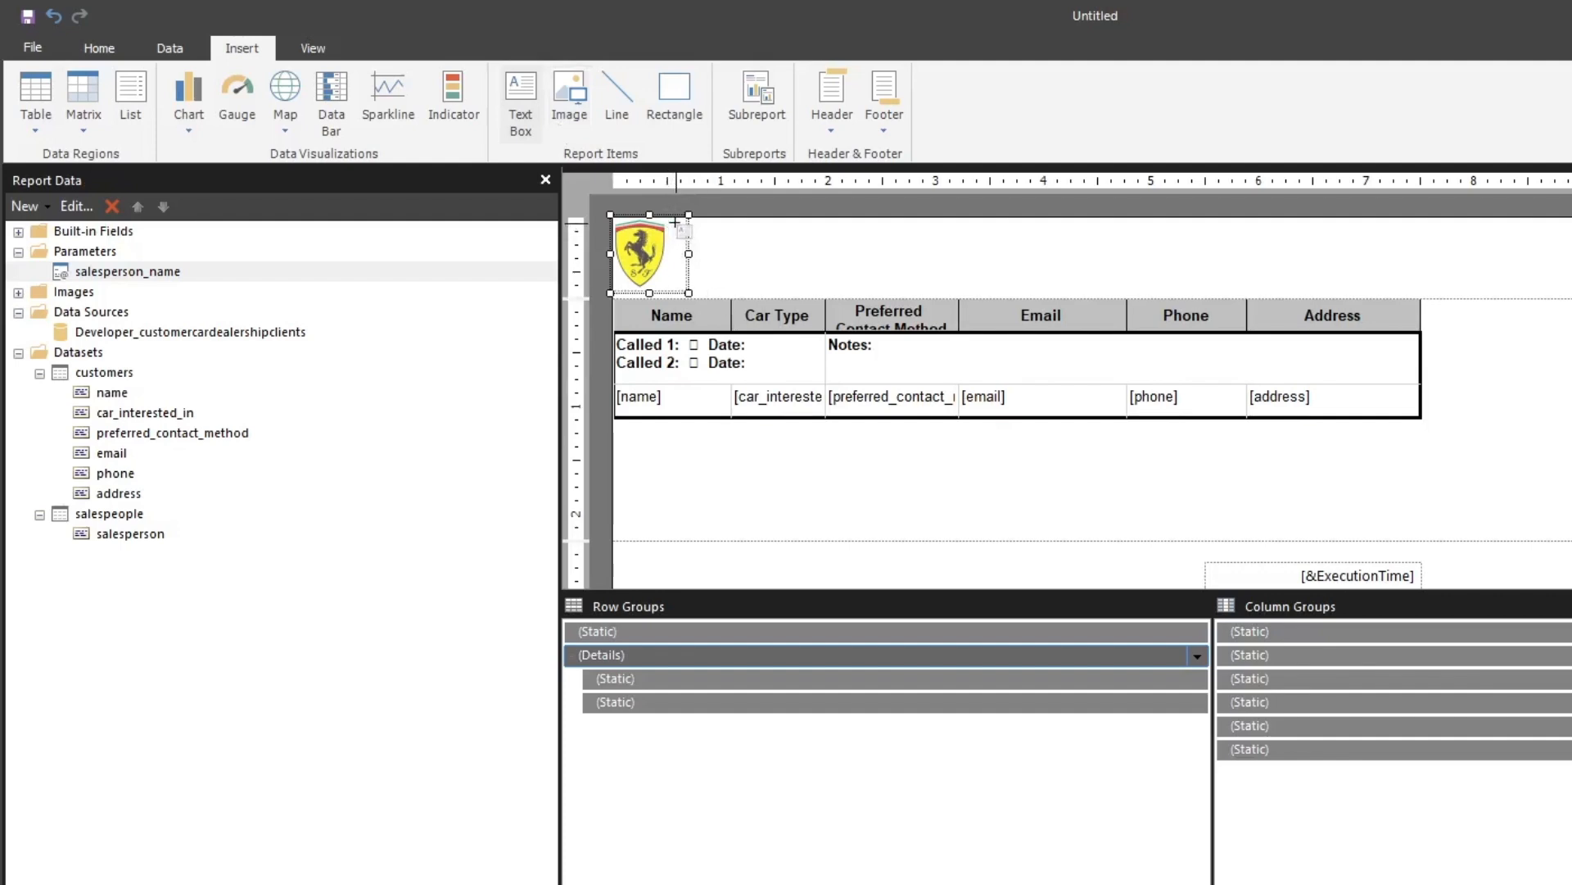
{"action": "left_click_drag", "start_coordinate": [689, 218], "coordinate": [1070, 291]}
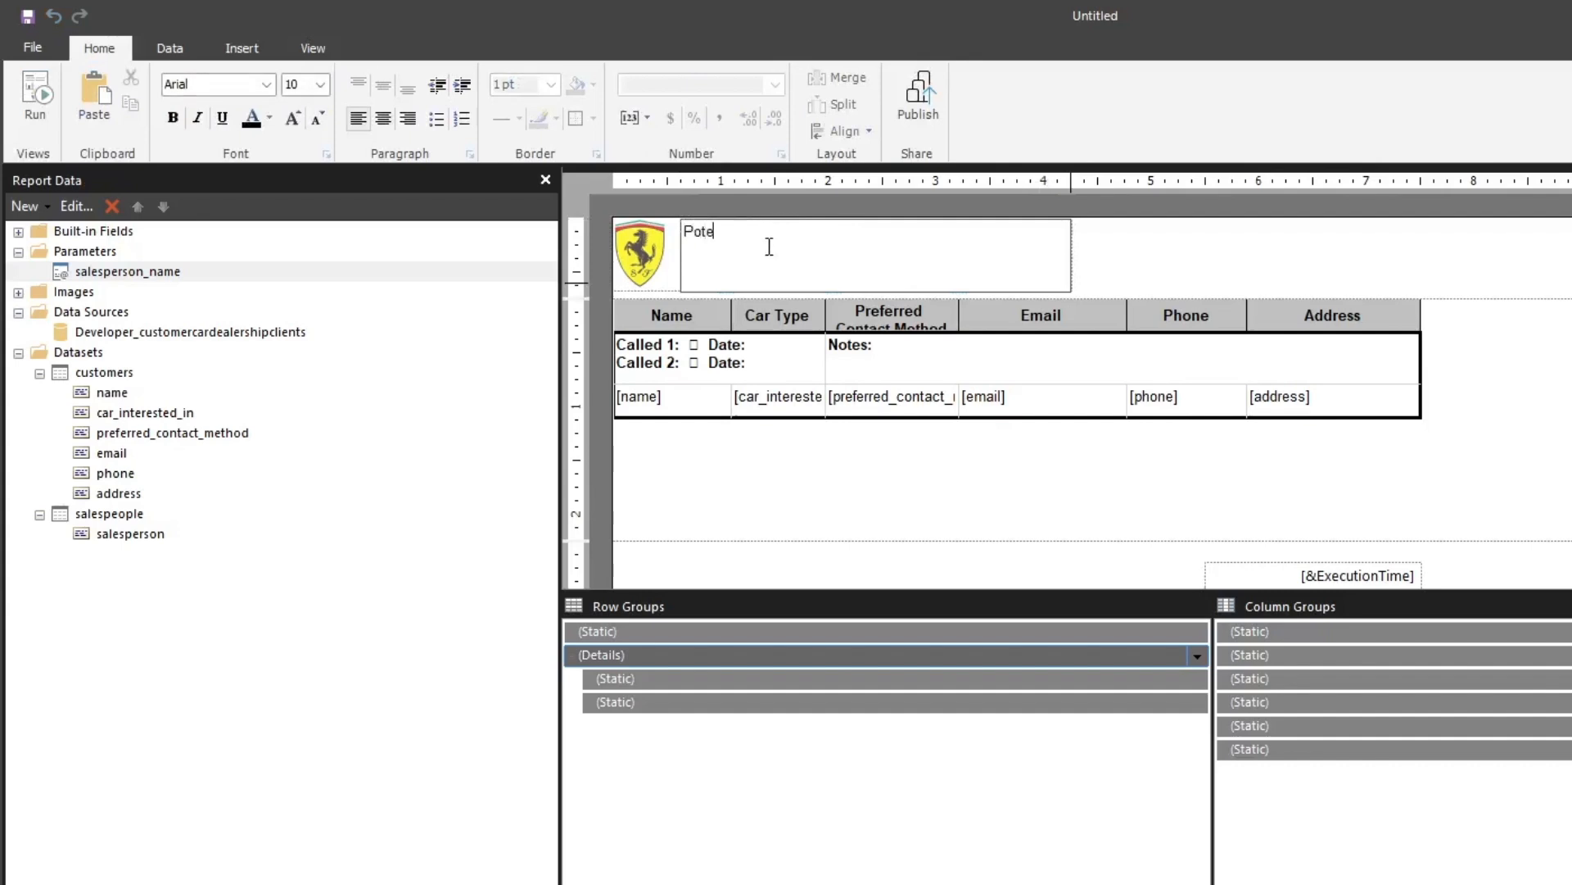
{"action": "type", "text": "Potential Custo"}
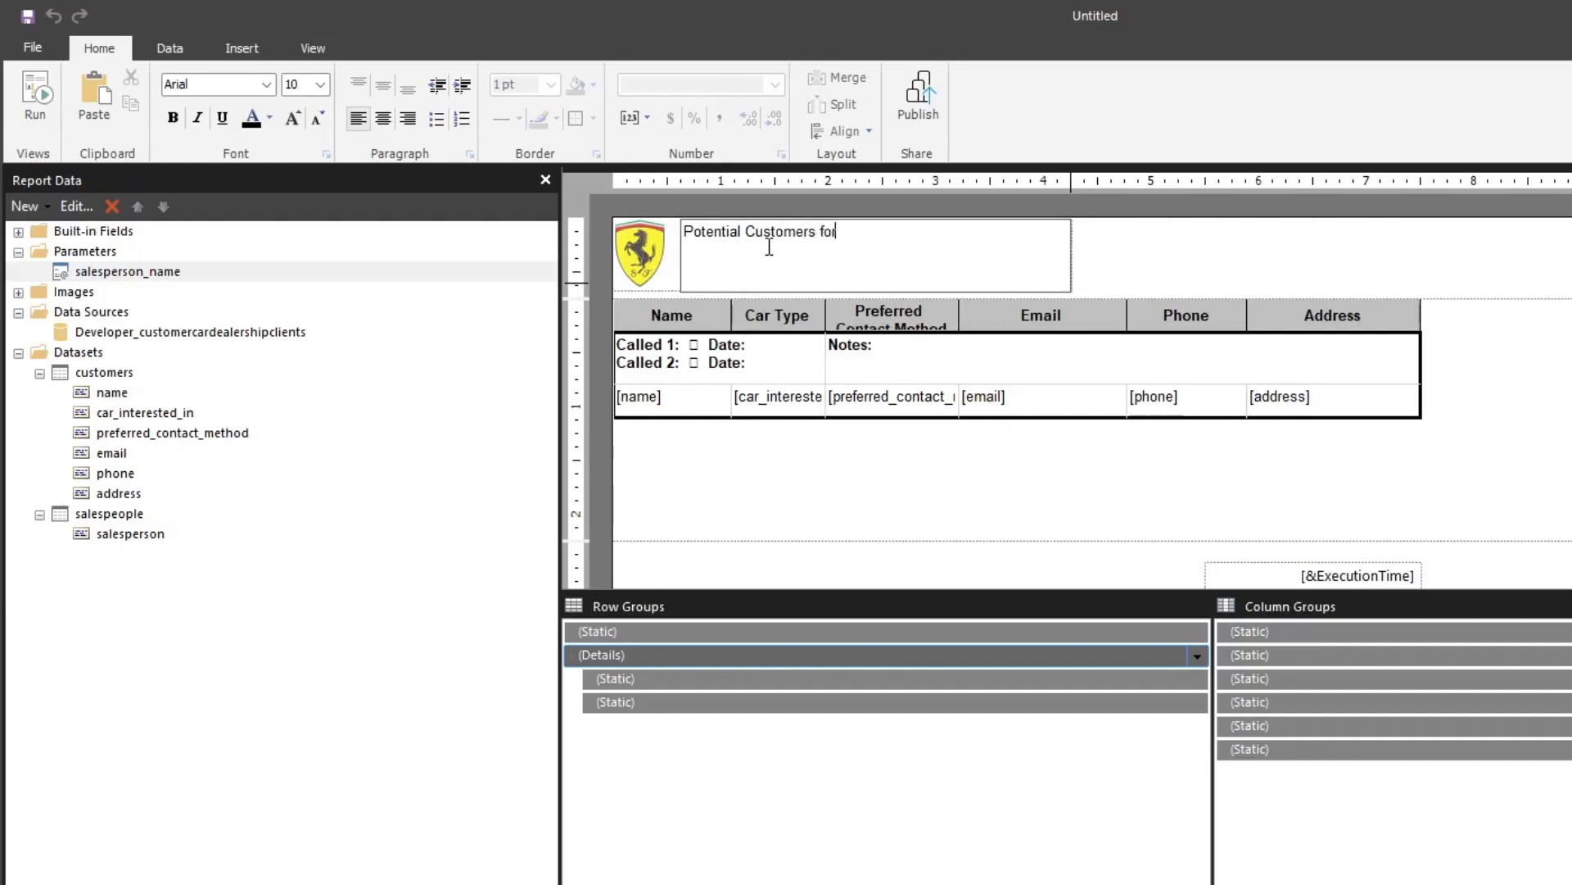
{"action": "type", "text": "mers"}
{"action": "key", "text": "BackSpace"}
Format the "Potential Customers" title as bold Arial Black at size 16
{"action": "left_click_drag", "start_coordinate": [816, 234], "coordinate": [683, 240]}
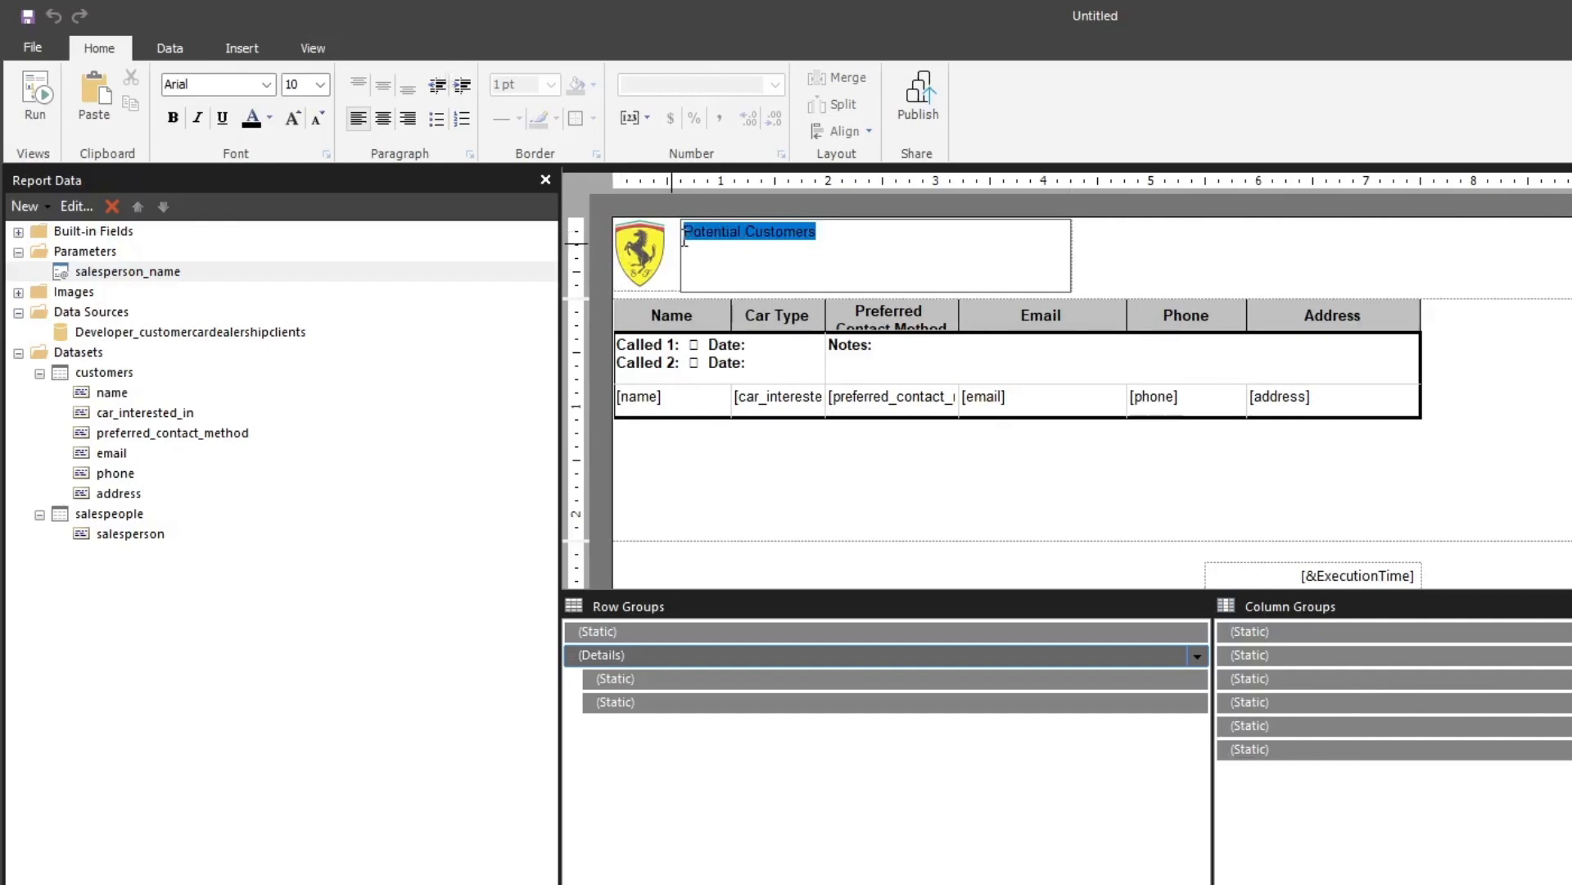
{"action": "left_click", "coordinate": [173, 120]}
{"action": "left_click", "coordinate": [266, 84]}
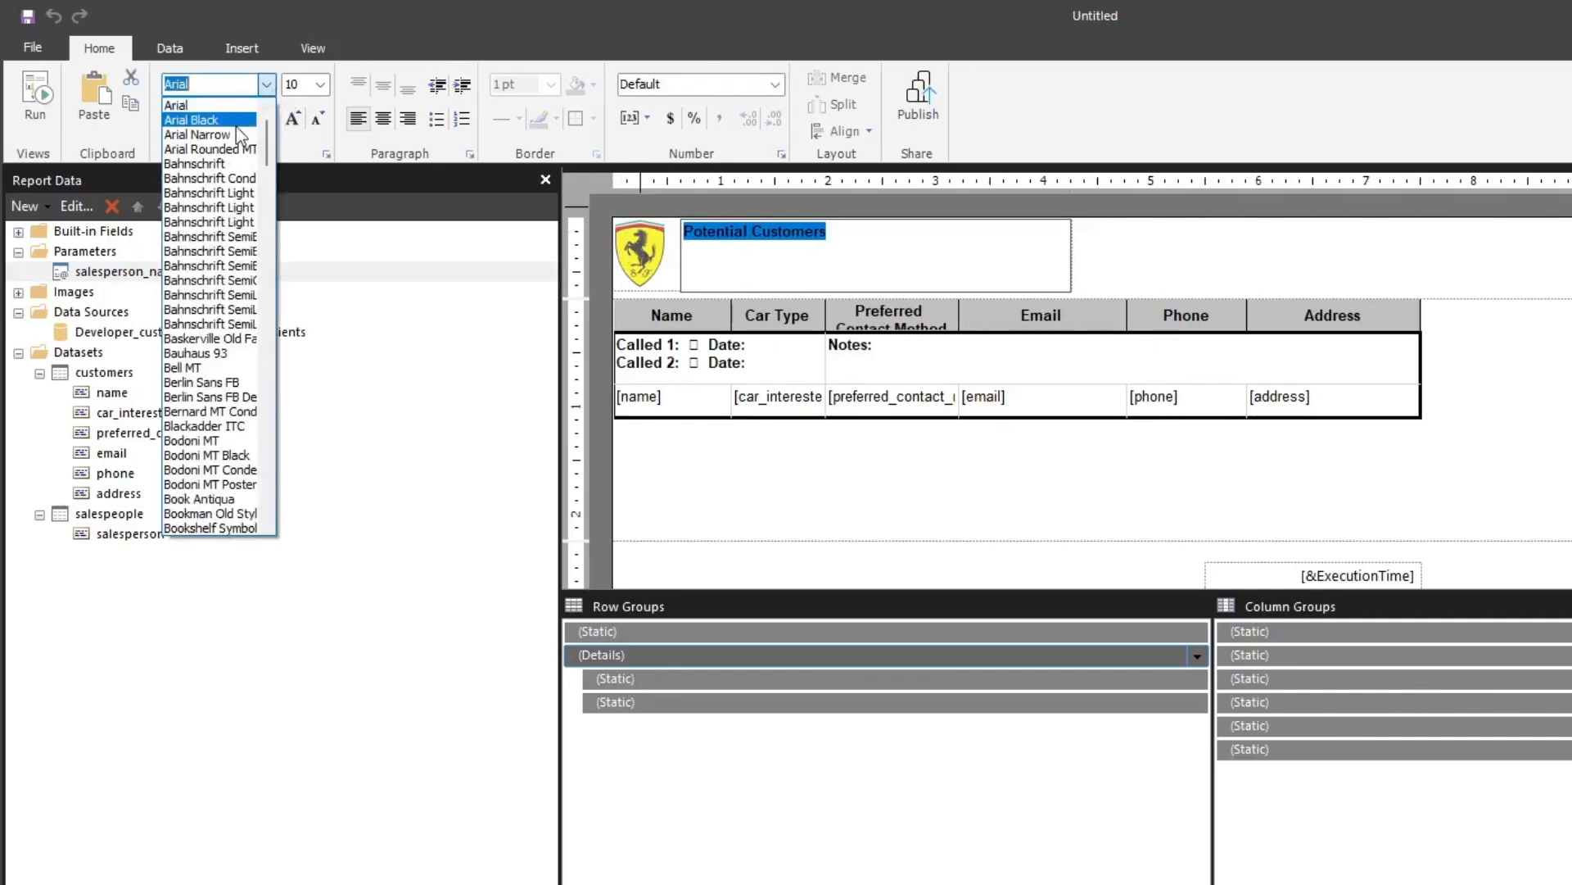
{"action": "left_click", "coordinate": [235, 120]}
{"action": "left_click", "coordinate": [320, 84]}
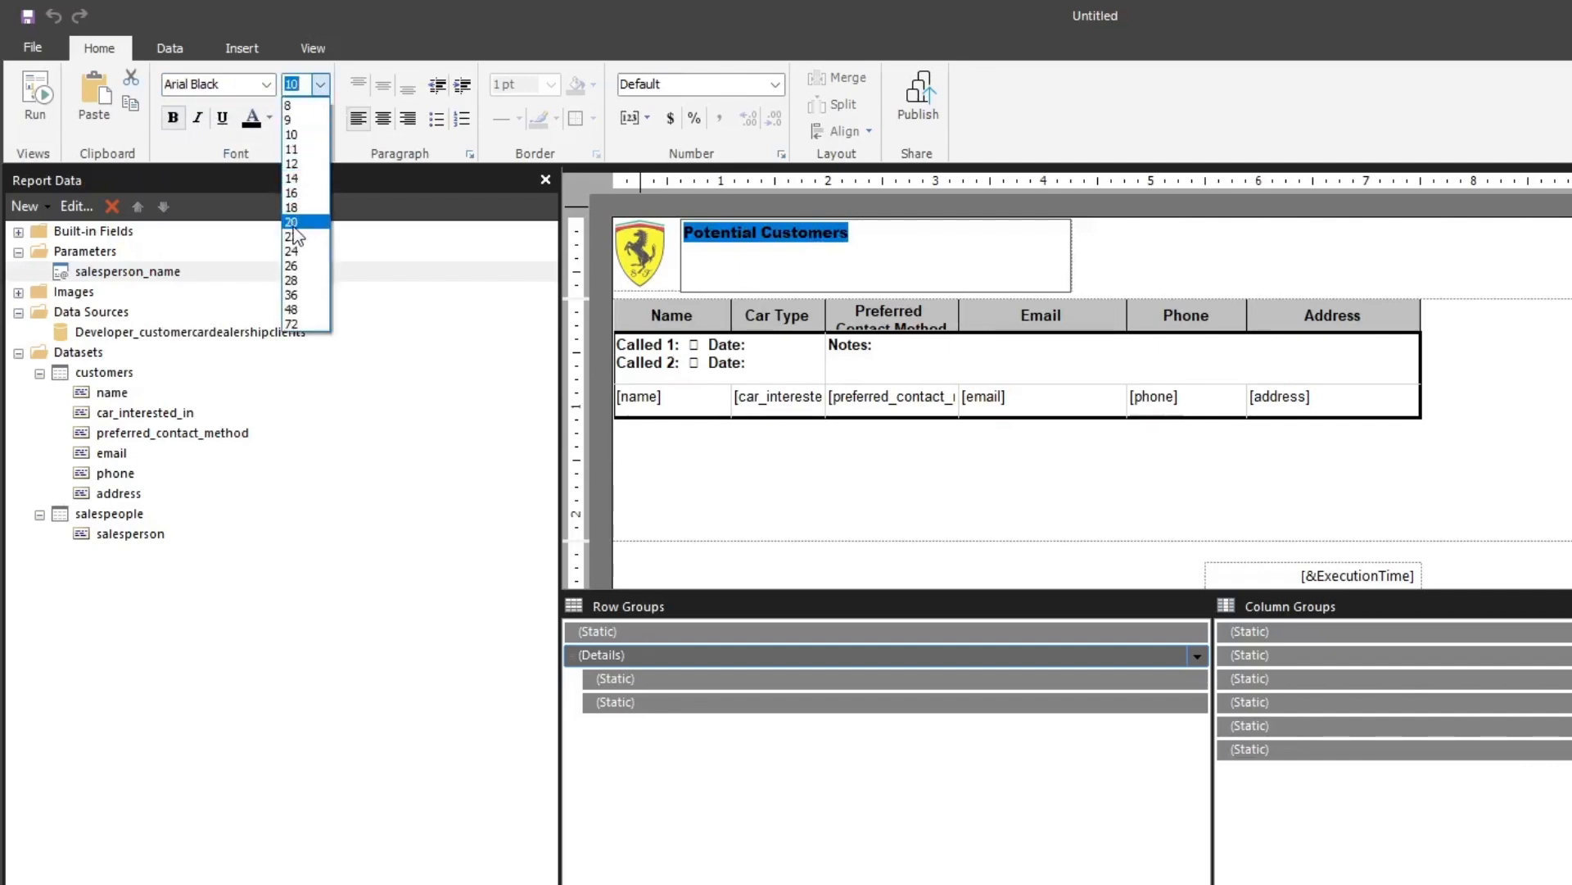
{"action": "left_click", "coordinate": [292, 193]}
Add a second line reading "Ferrari of Portland" under the title in the header text box
{"action": "left_click", "coordinate": [947, 241]}
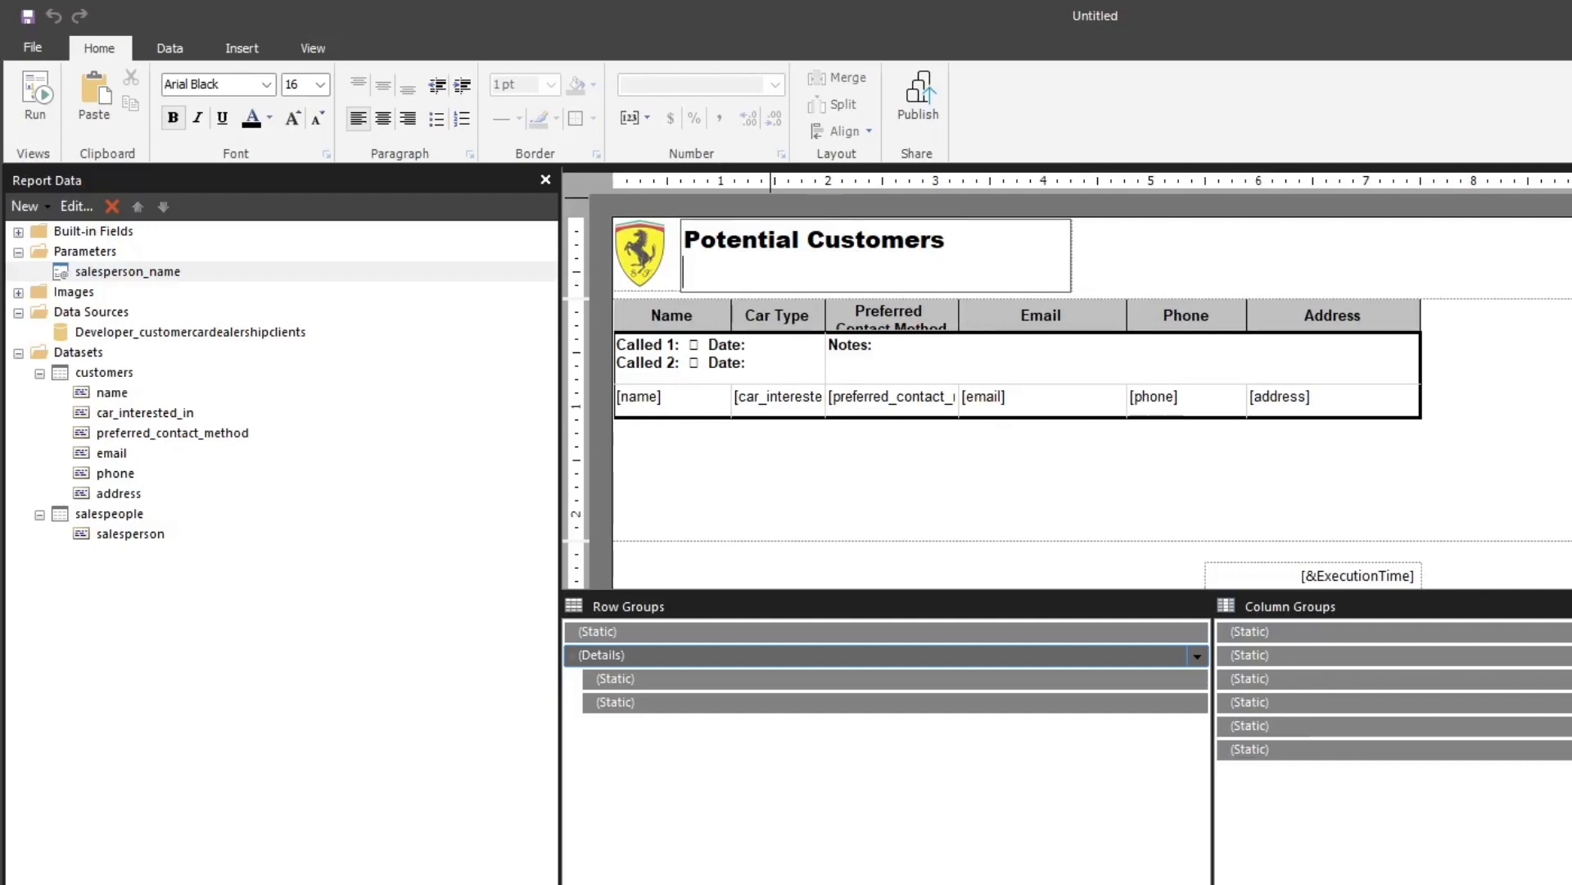
{"action": "type", "text": "Ferrar"}
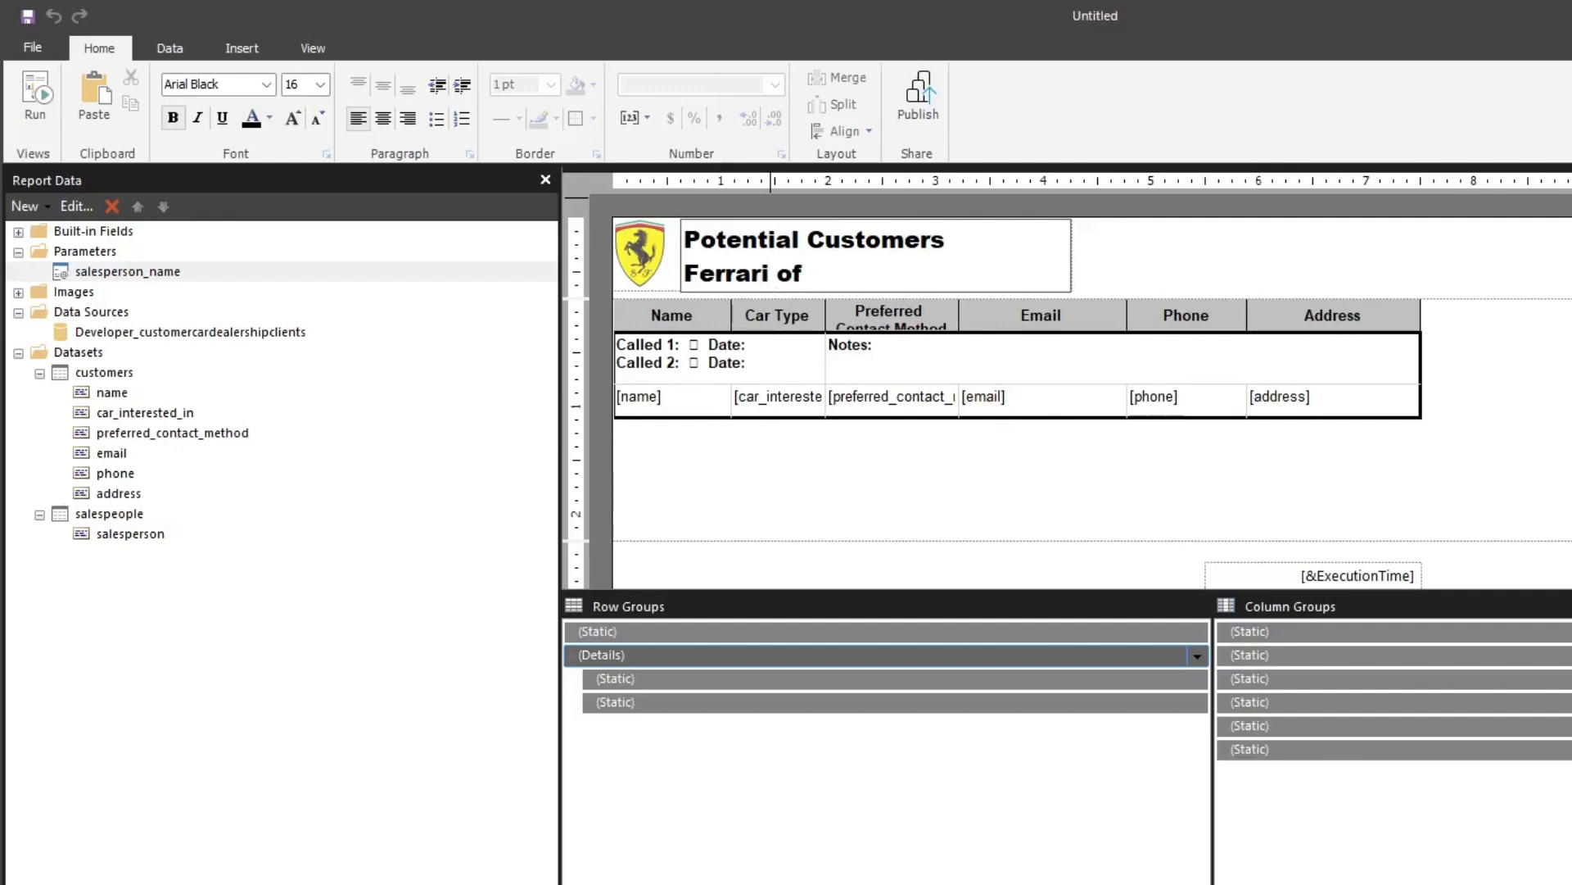
{"action": "type", "text": "i of Portland"}
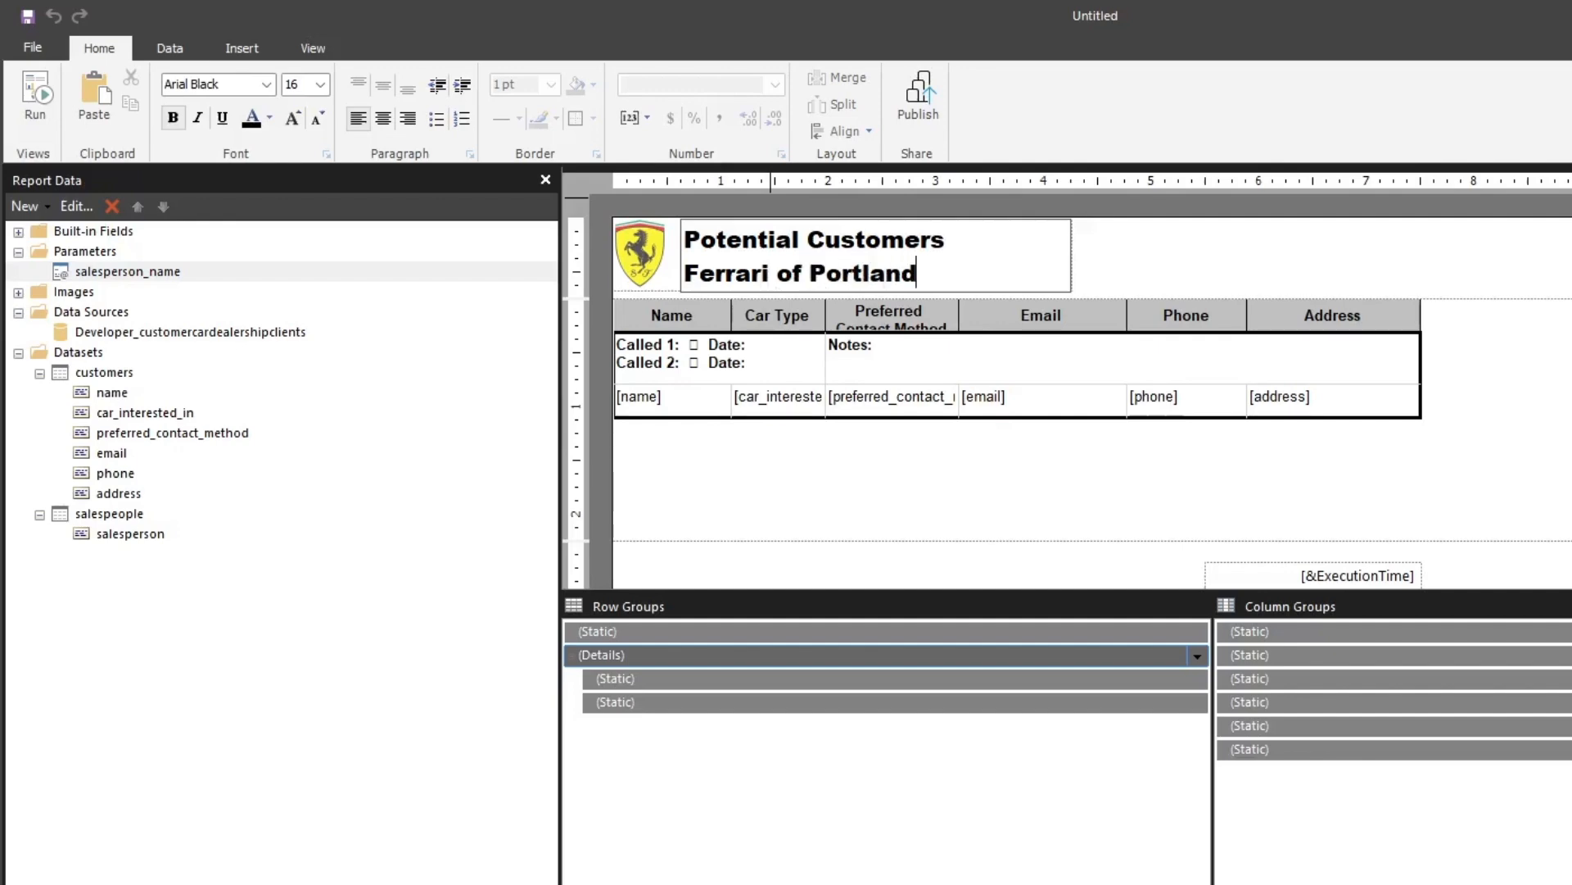
Turn off bold for the "Ferrari of Portland" line and set its font to Arial Narrow
{"action": "left_click_drag", "start_coordinate": [930, 272], "coordinate": [682, 273]}
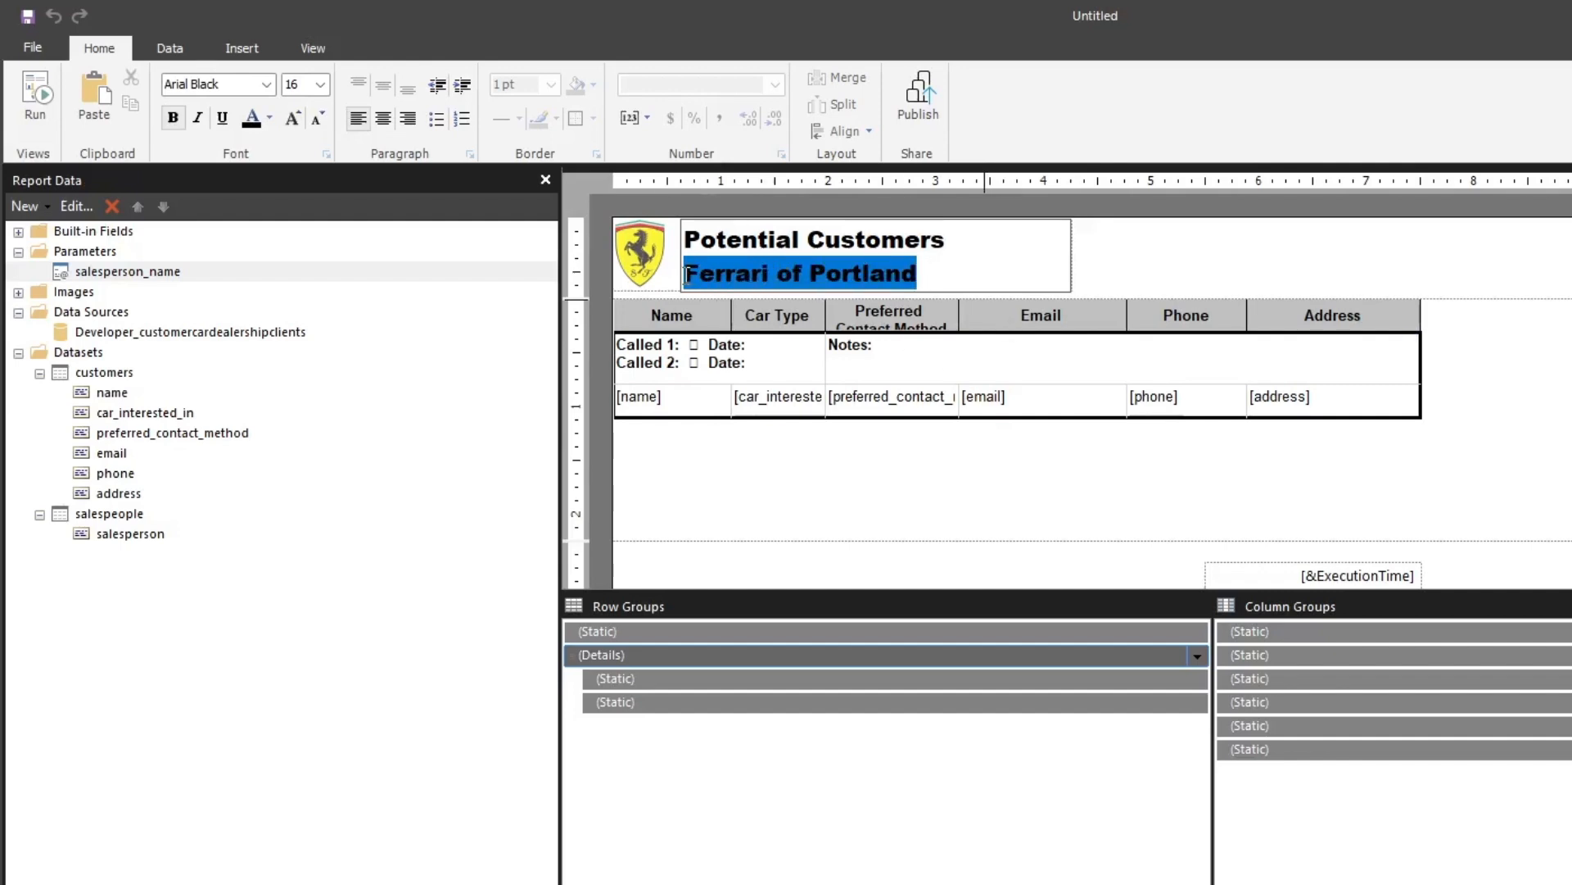
{"action": "left_click", "coordinate": [173, 118]}
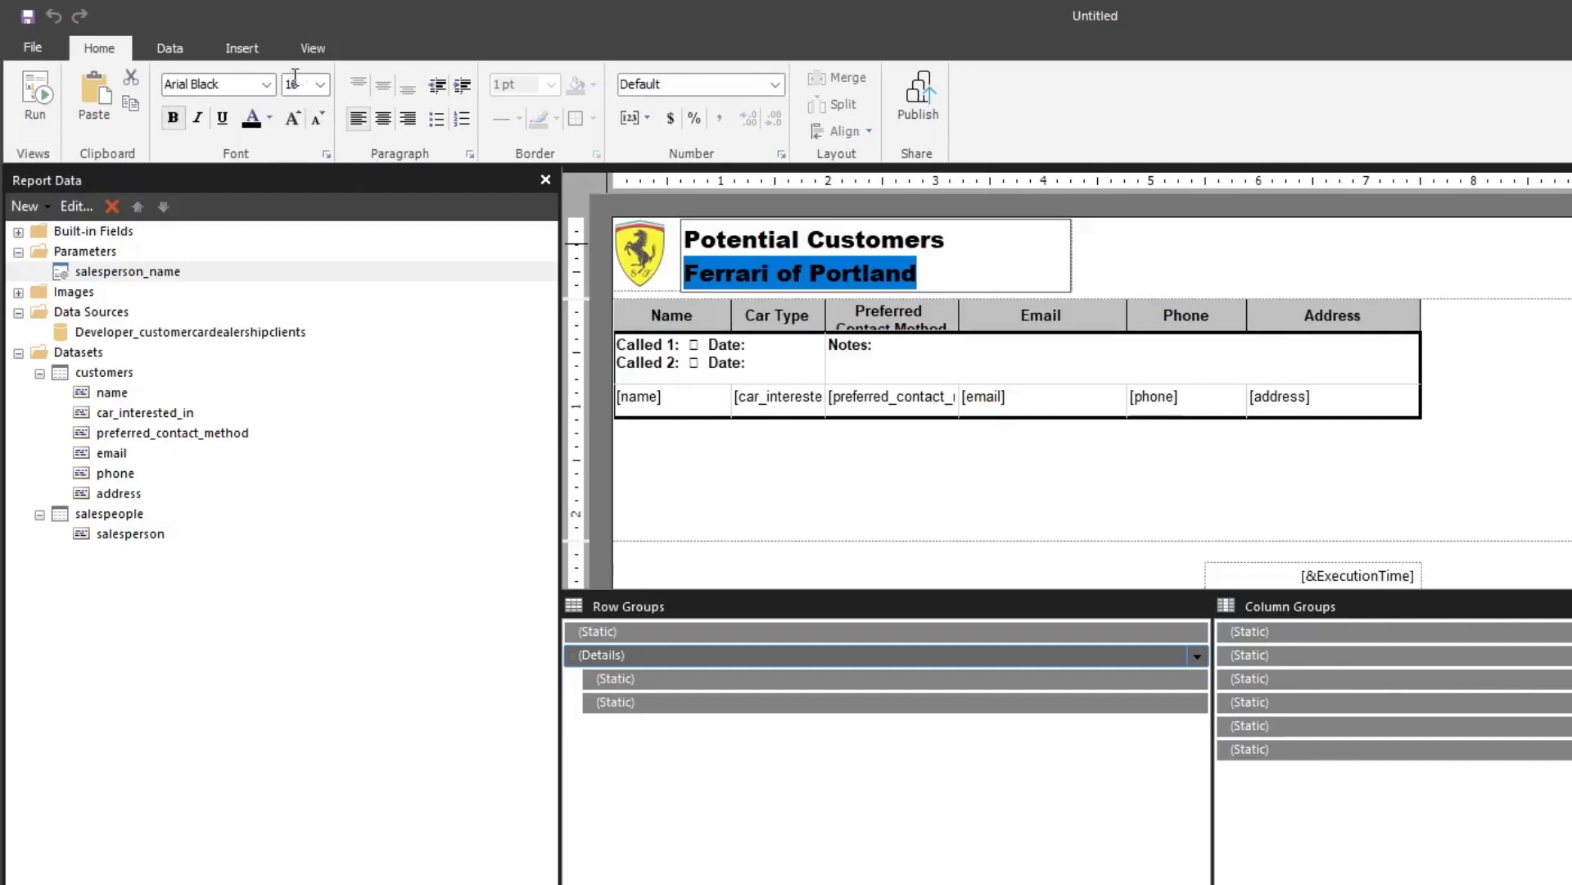
{"action": "left_click", "coordinate": [266, 84]}
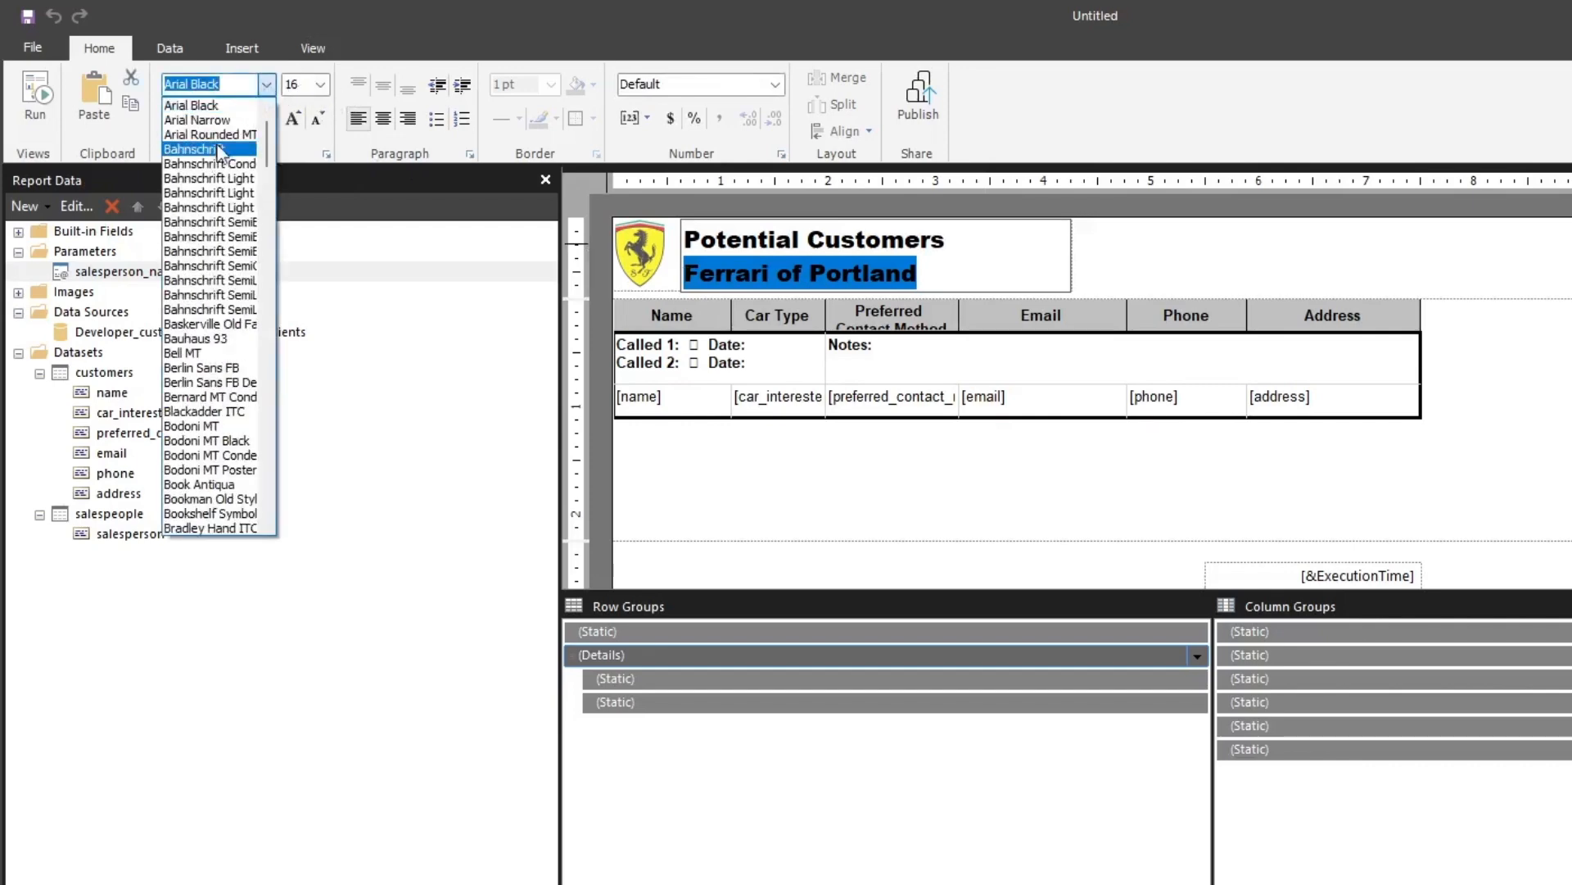
{"action": "left_click", "coordinate": [222, 123]}
{"action": "left_click", "coordinate": [1226, 281]}
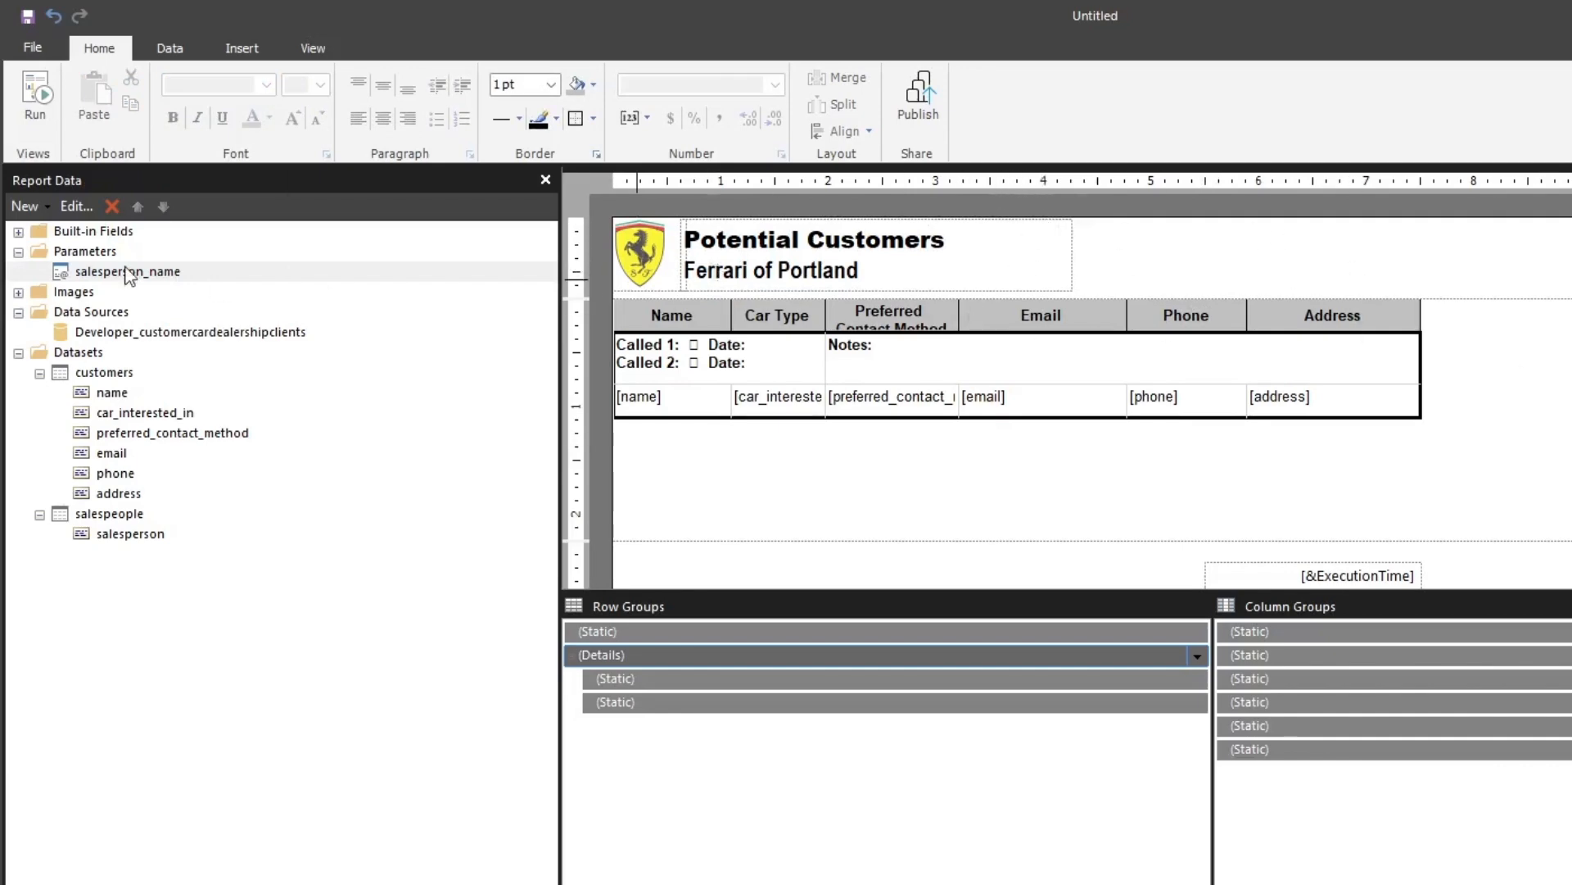
Place the built-in User ID field in the page header above the Address column and right-align its text
{"action": "left_click", "coordinate": [18, 233]}
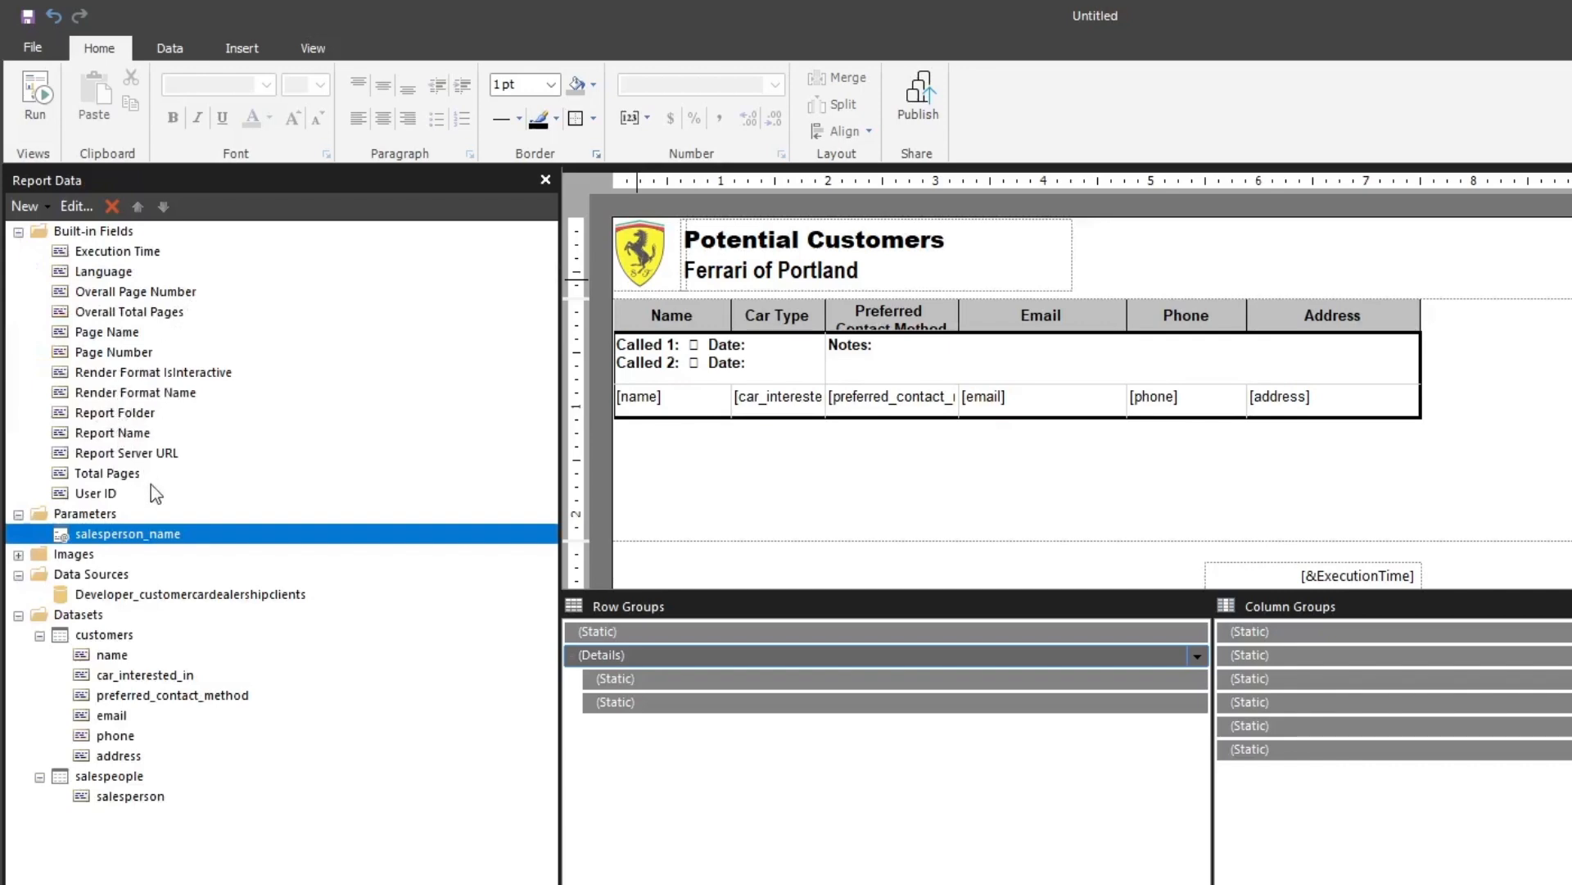
{"action": "left_click_drag", "start_coordinate": [106, 474], "coordinate": [1386, 245]}
{"action": "double_click", "coordinate": [1341, 249]}
{"action": "key", "text": "Escape"}
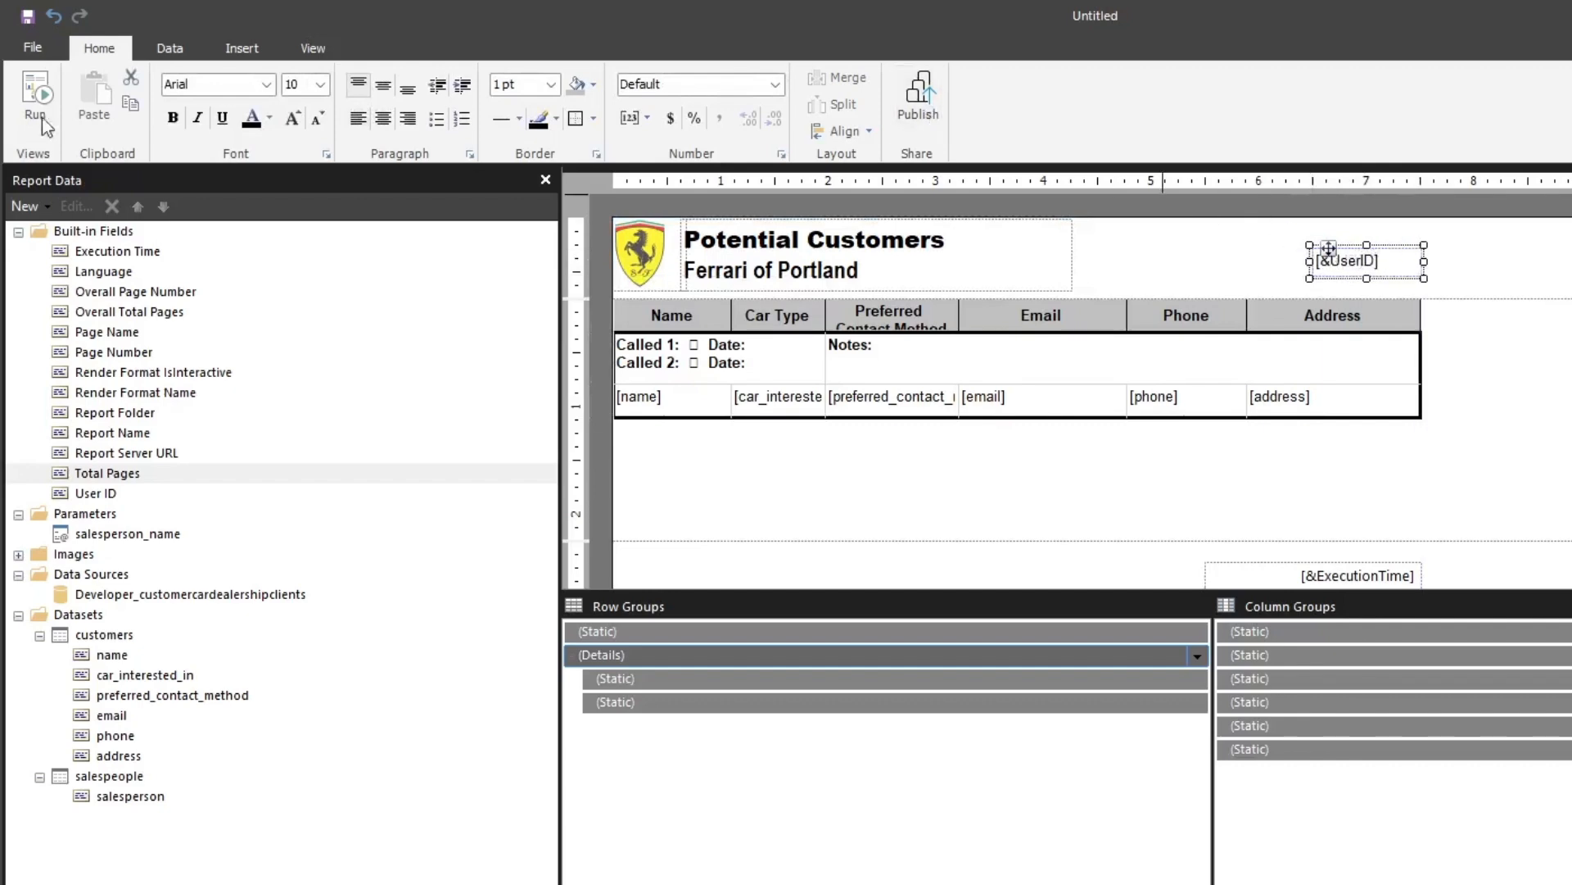
{"action": "left_click", "coordinate": [407, 120]}
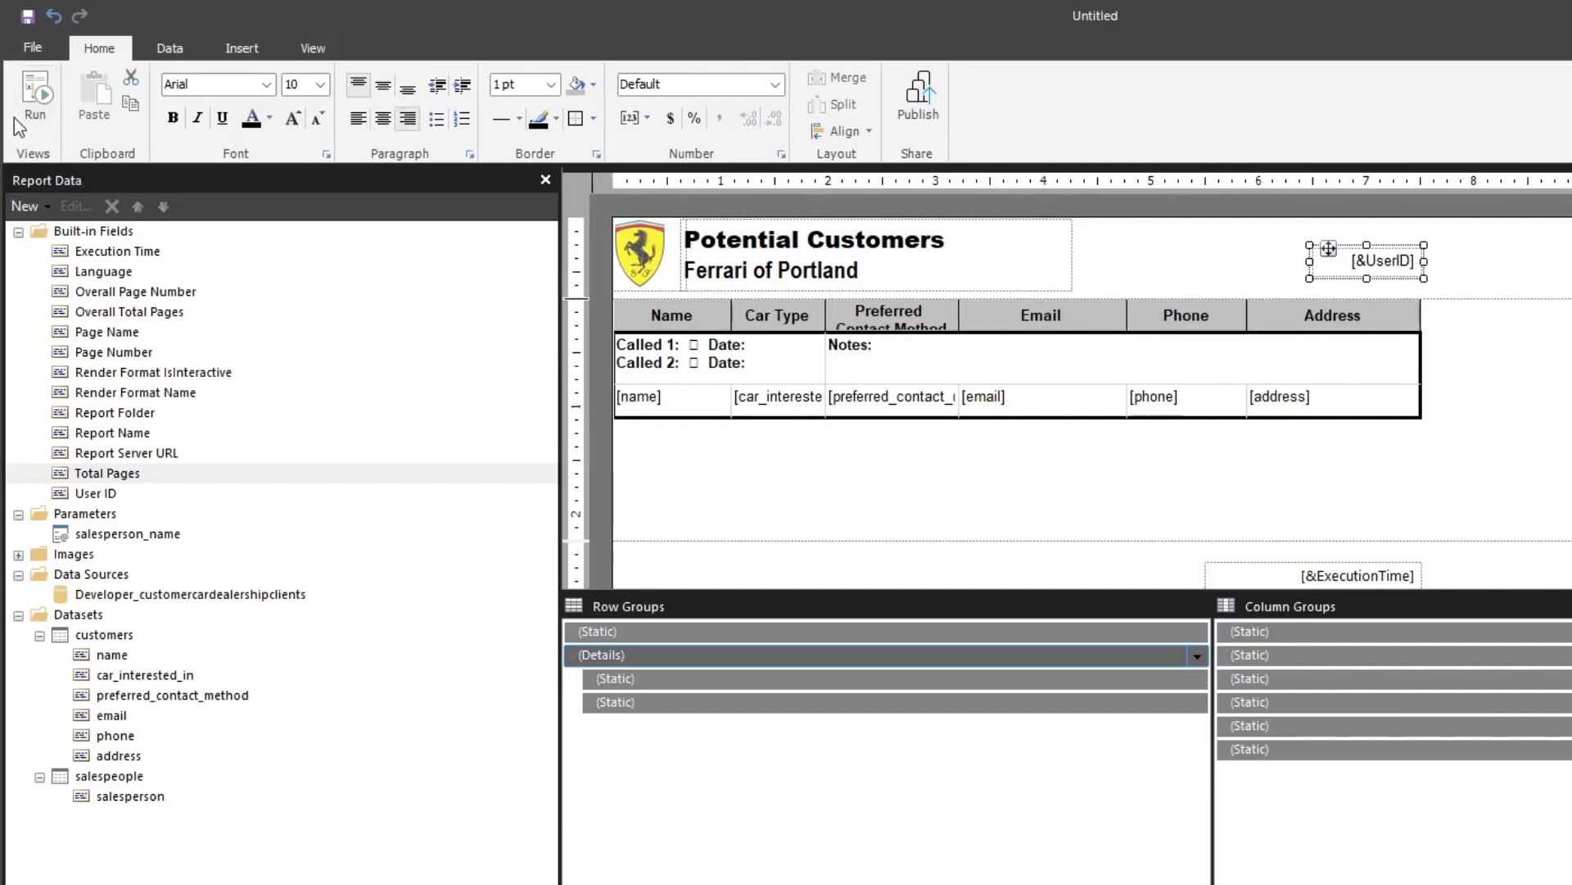
Run the report for one salesperson and examine the rendered header and customer table
{"action": "left_click", "coordinate": [32, 94]}
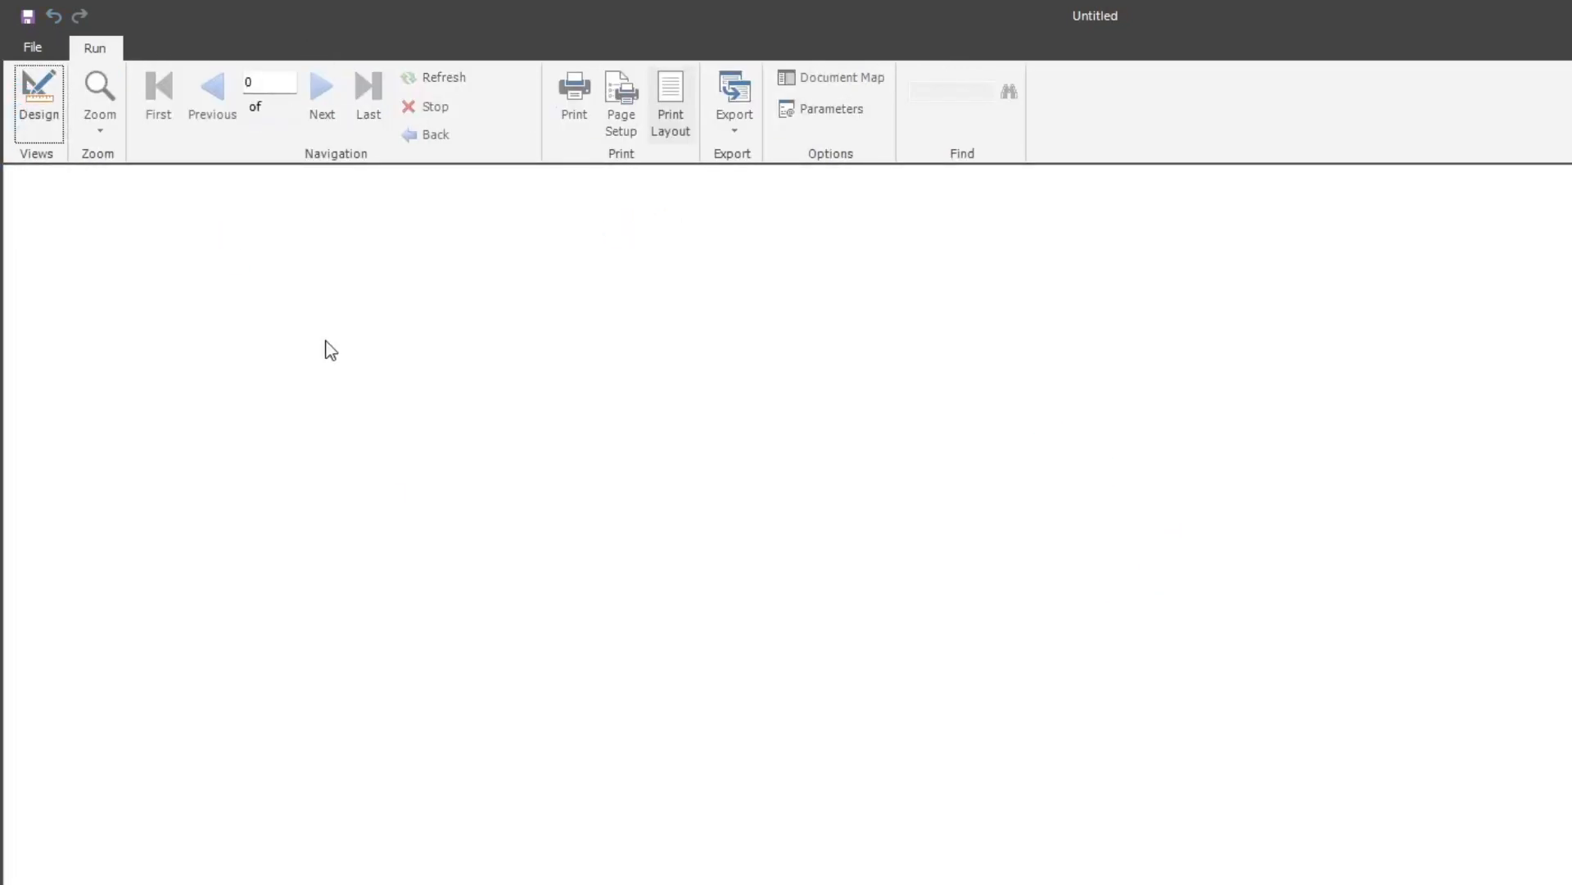
{"action": "left_click", "coordinate": [154, 185]}
{"action": "left_click", "coordinate": [164, 234]}
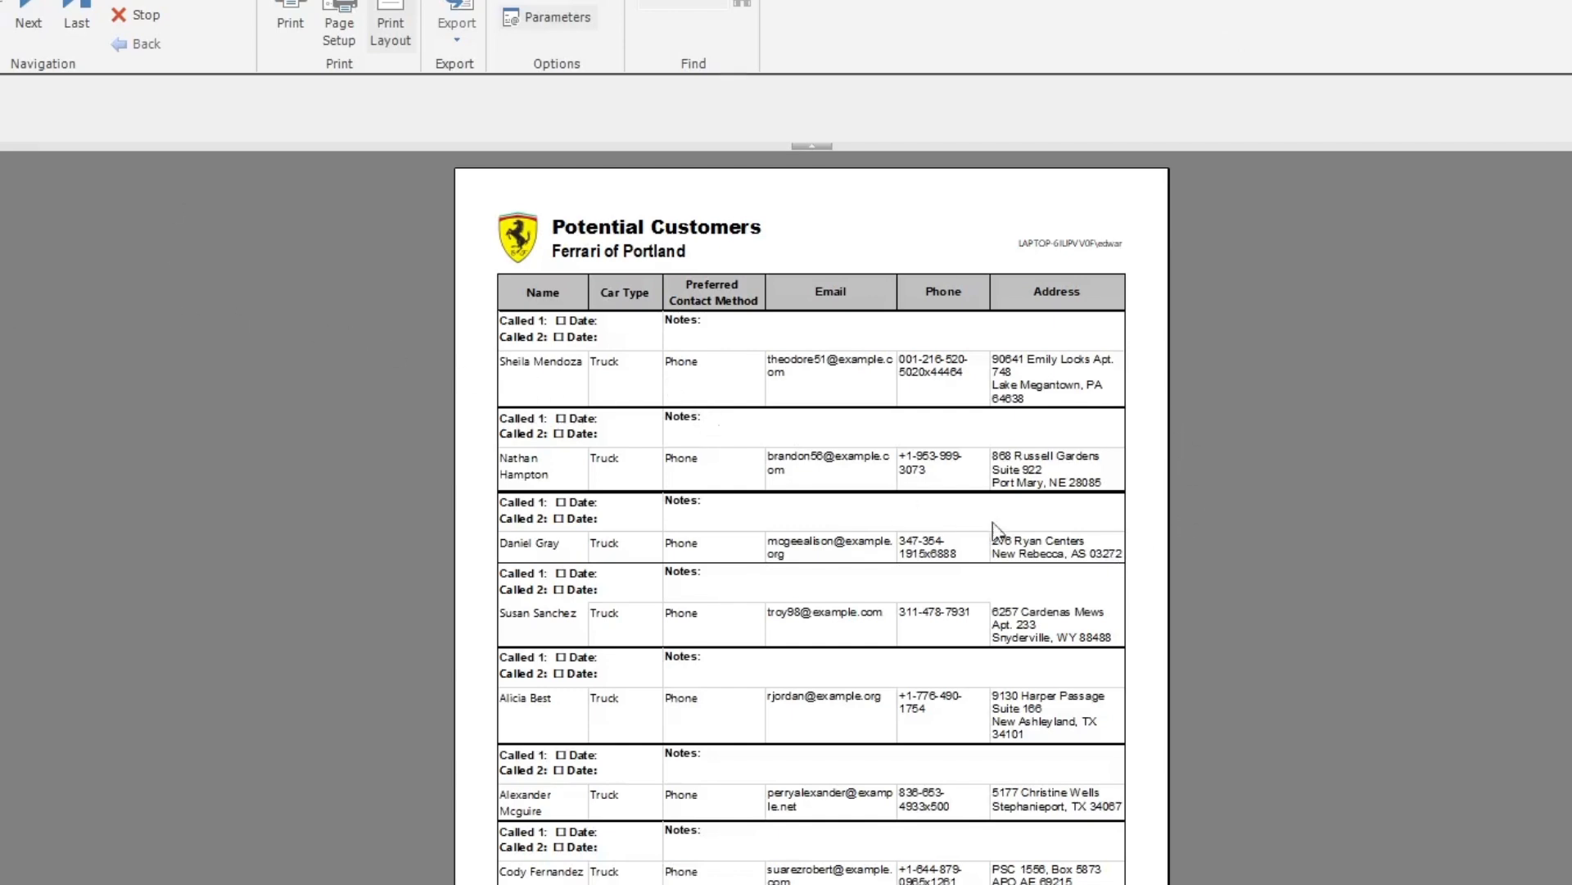
{"action": "scroll", "coordinate": [993, 531], "scroll_direction": "down", "scroll_amount": 5}
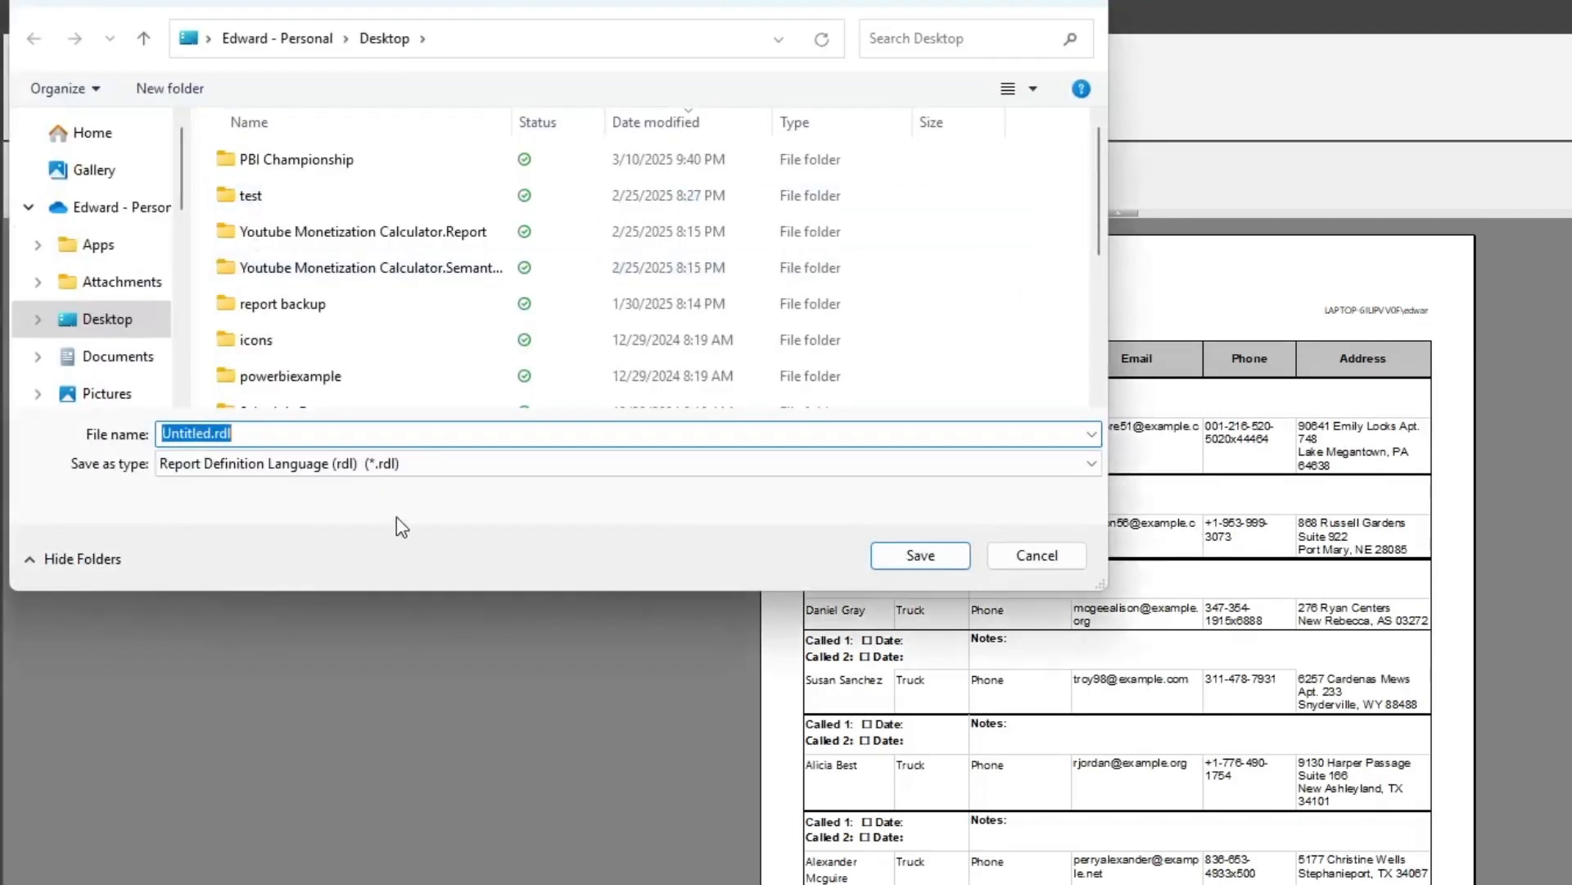
Save the report to the Desktop as paginated_report.rdl
{"action": "key", "text": "Home"}
{"action": "key", "text": "BackSpace"}
{"action": "key", "text": "BackSpace"}
{"action": "key", "text": "BackSpace"}
{"action": "key", "text": "BackSpace"}
{"action": "key", "text": "BackSpace"}
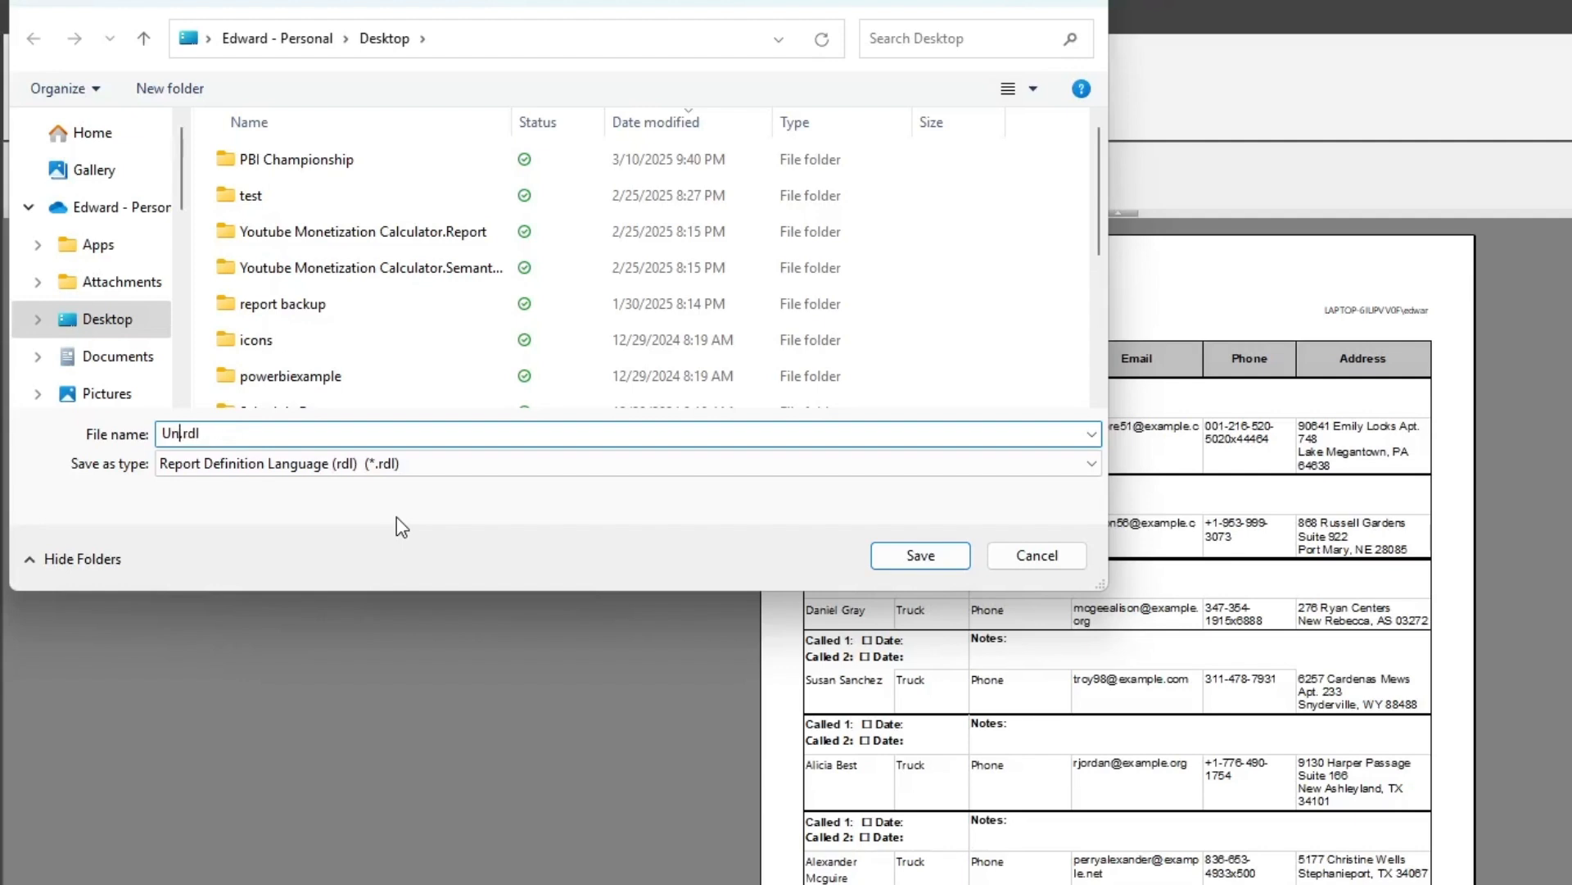
{"action": "type", "text": "paginat"}
{"action": "type", "text": "ed_report"}
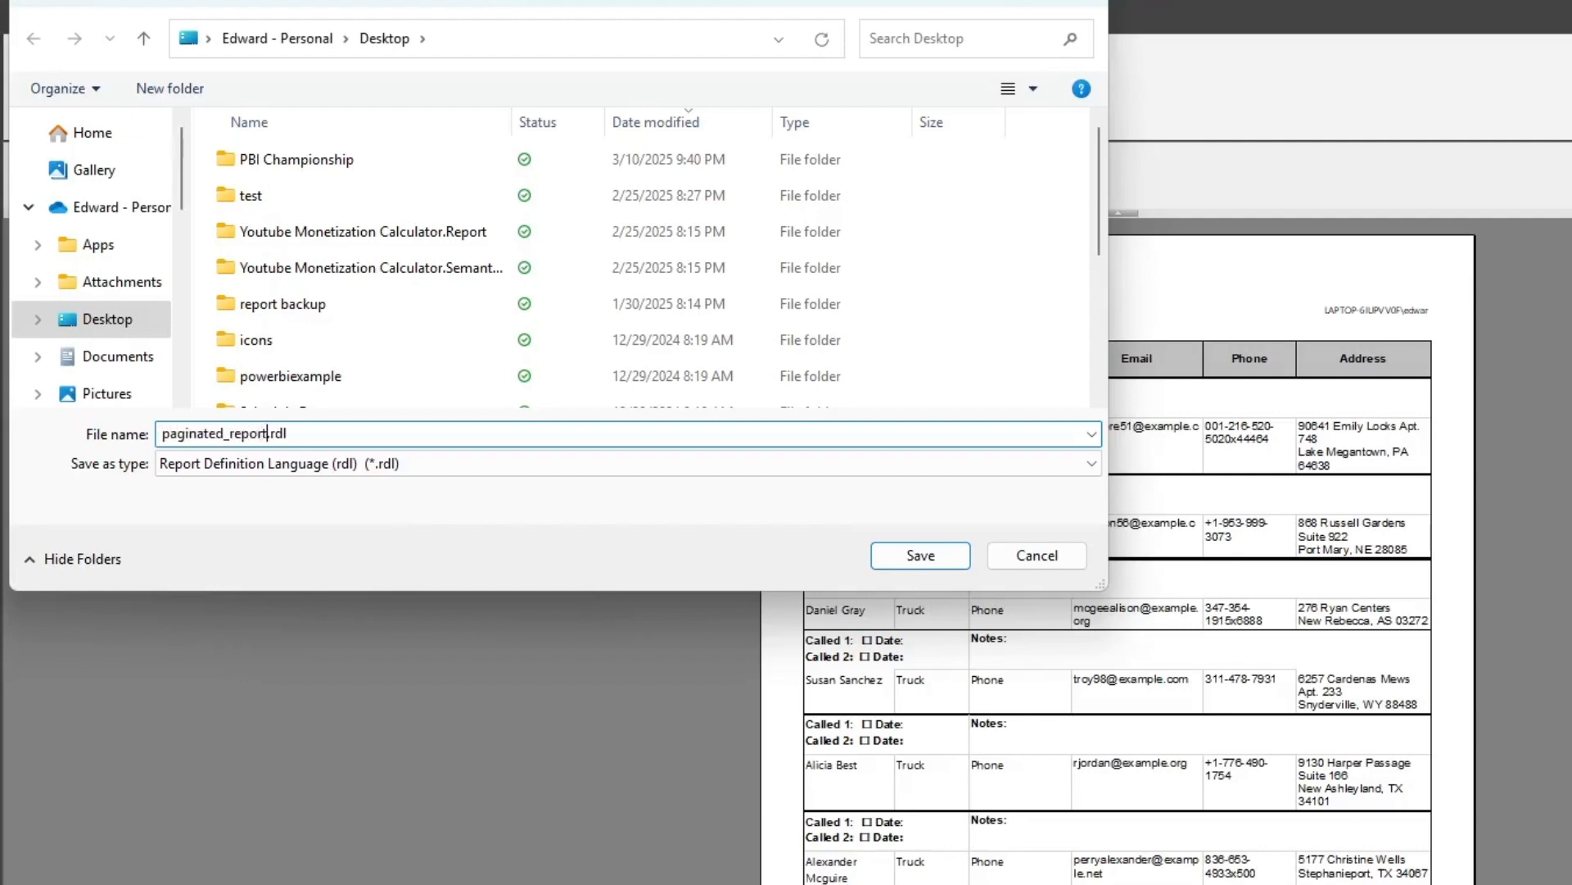
{"action": "left_click", "coordinate": [941, 553]}
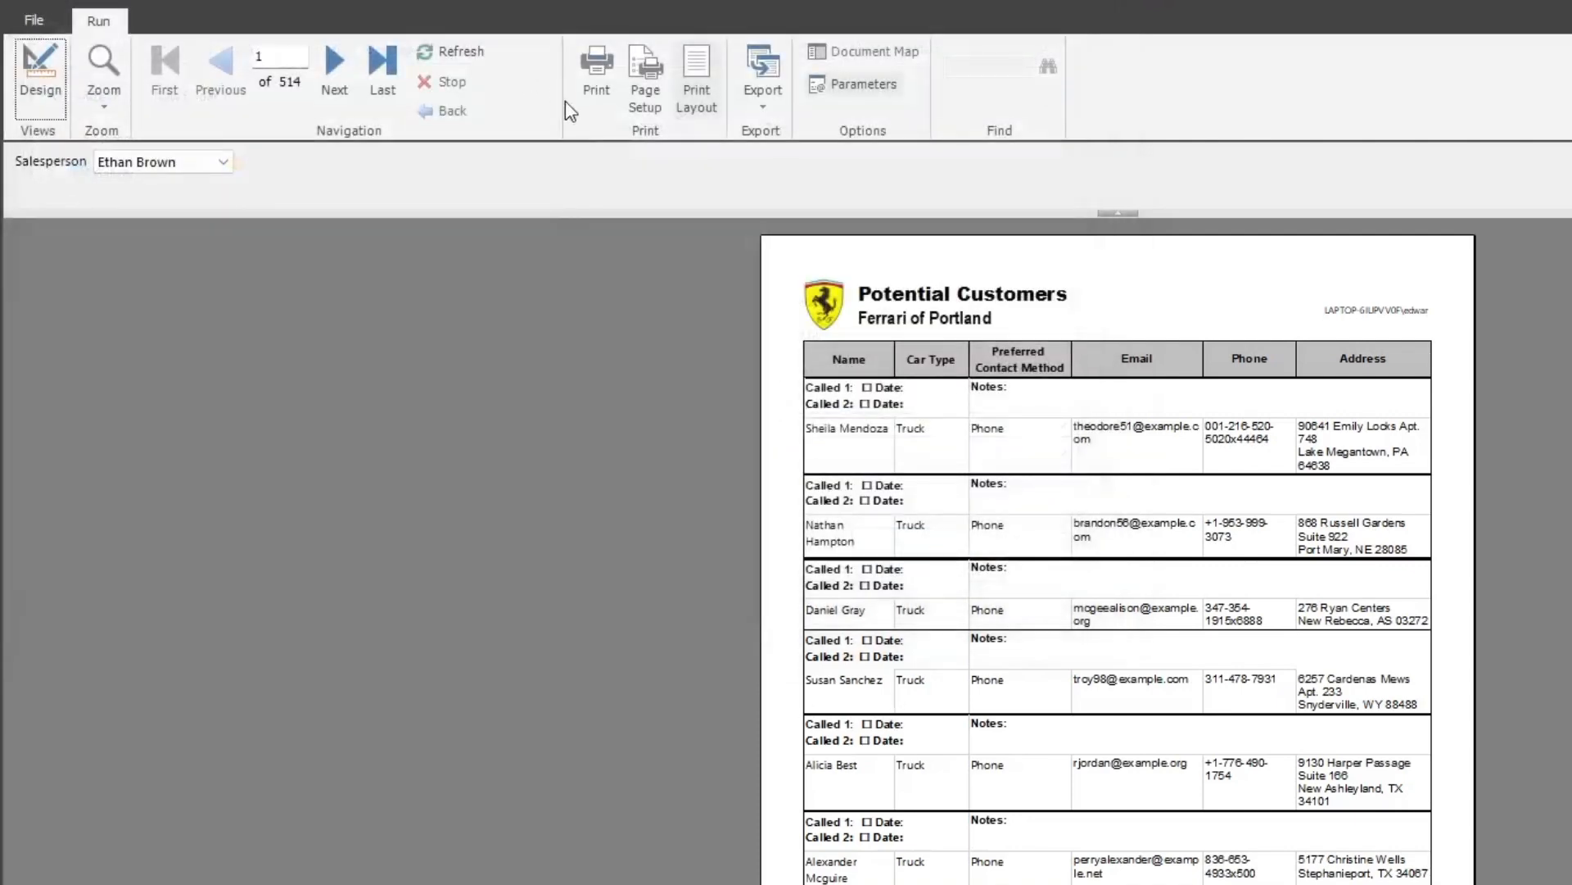
{"action": "left_click", "coordinate": [37, 19]}
{"action": "left_click", "coordinate": [578, 39]}
Return to the report design and publish the report to the Developer workspace as "Potential Customers"
{"action": "left_click", "coordinate": [39, 75]}
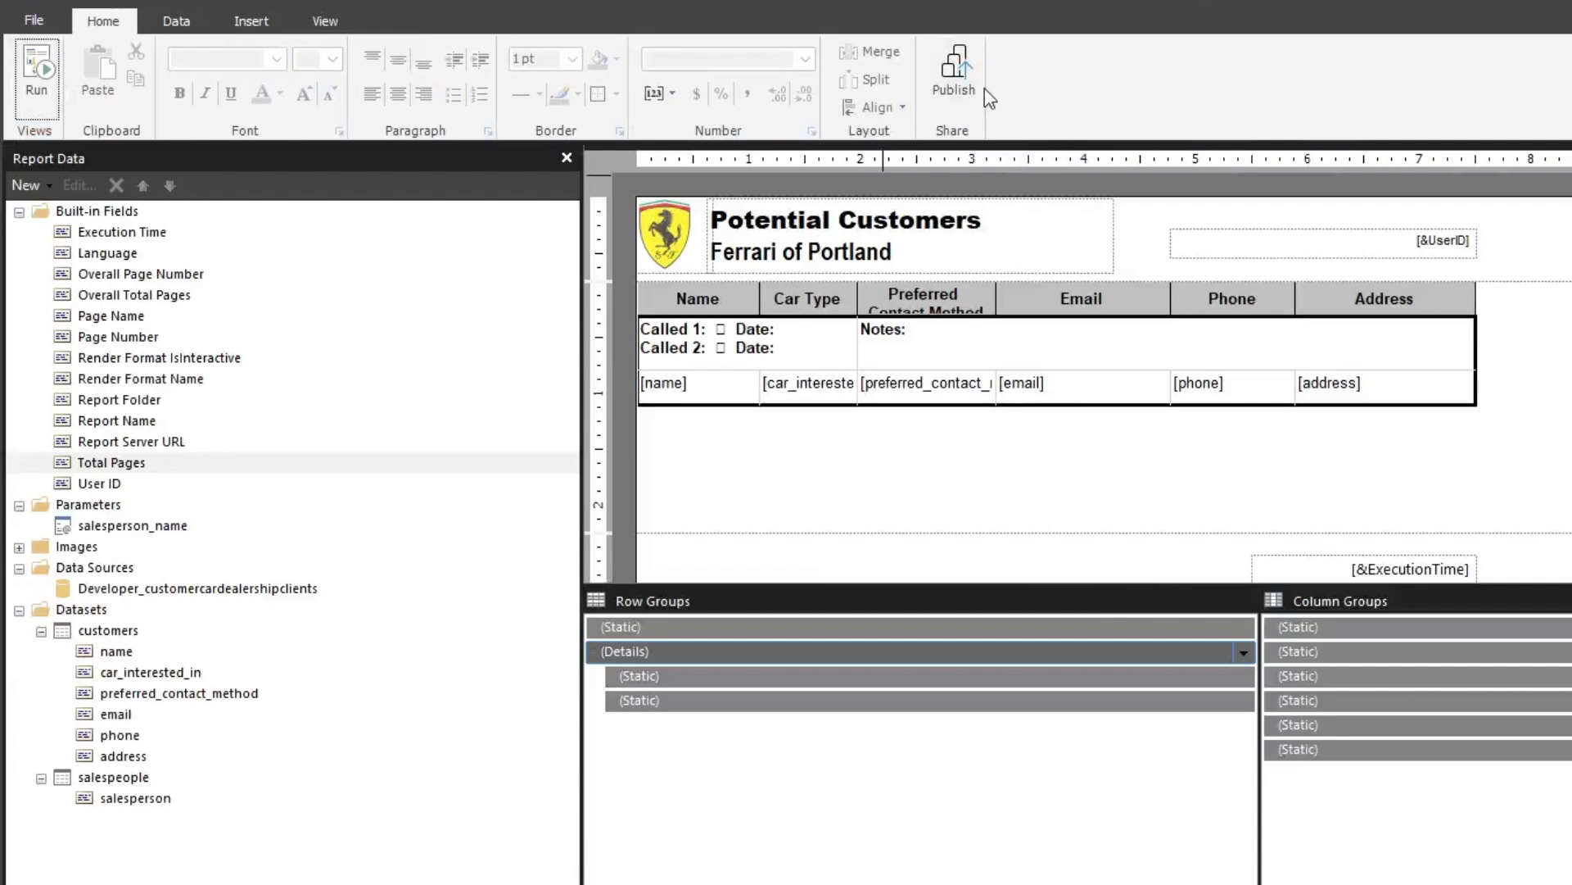
{"action": "left_click", "coordinate": [952, 78]}
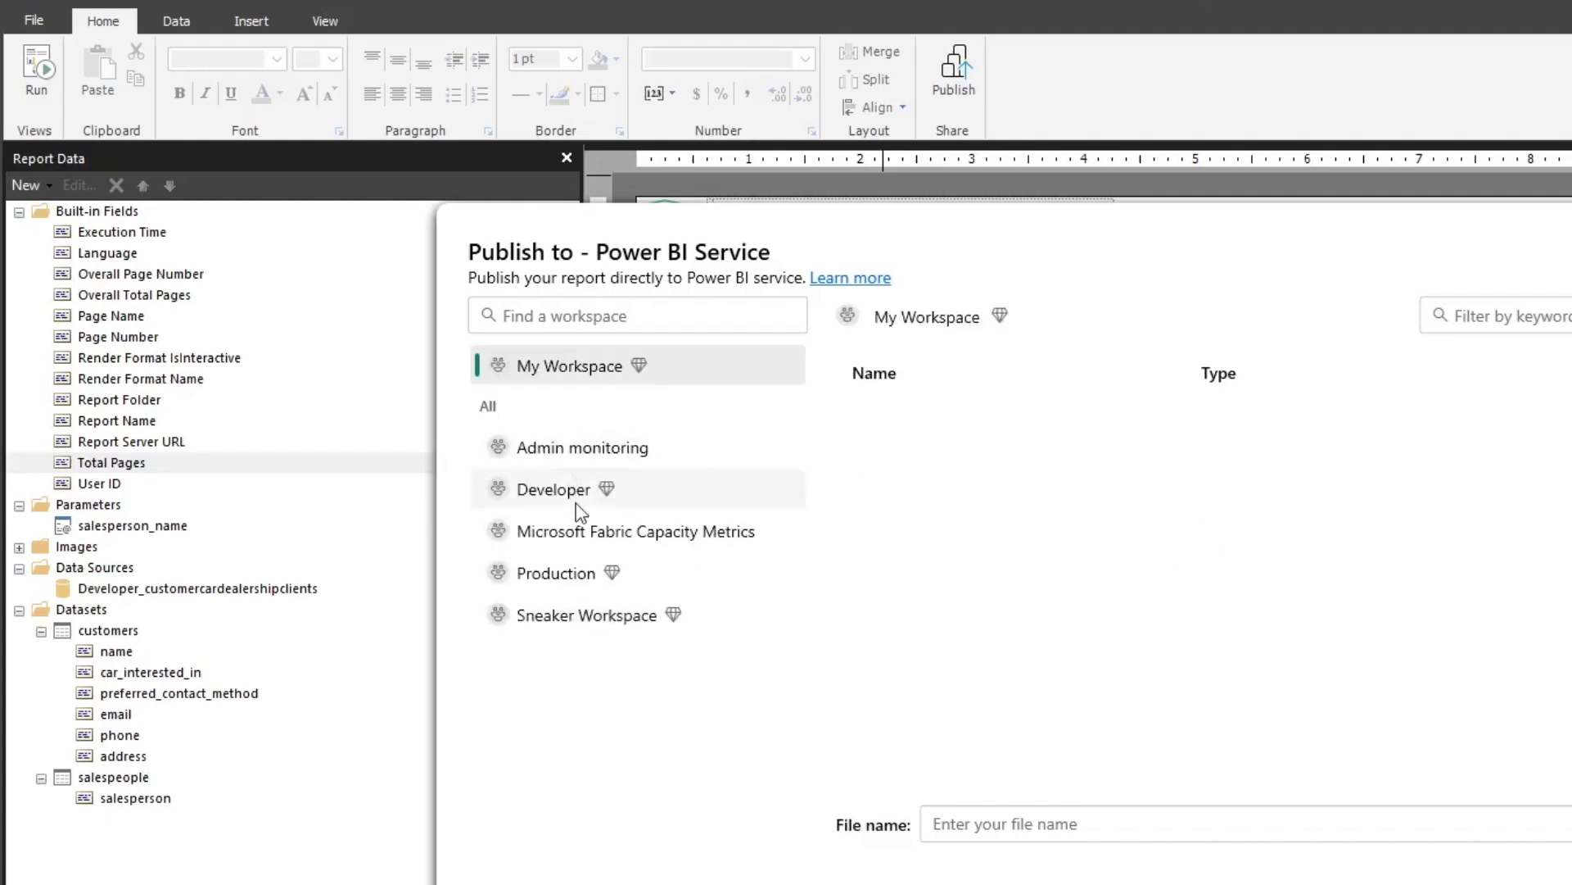
{"action": "left_click", "coordinate": [574, 495]}
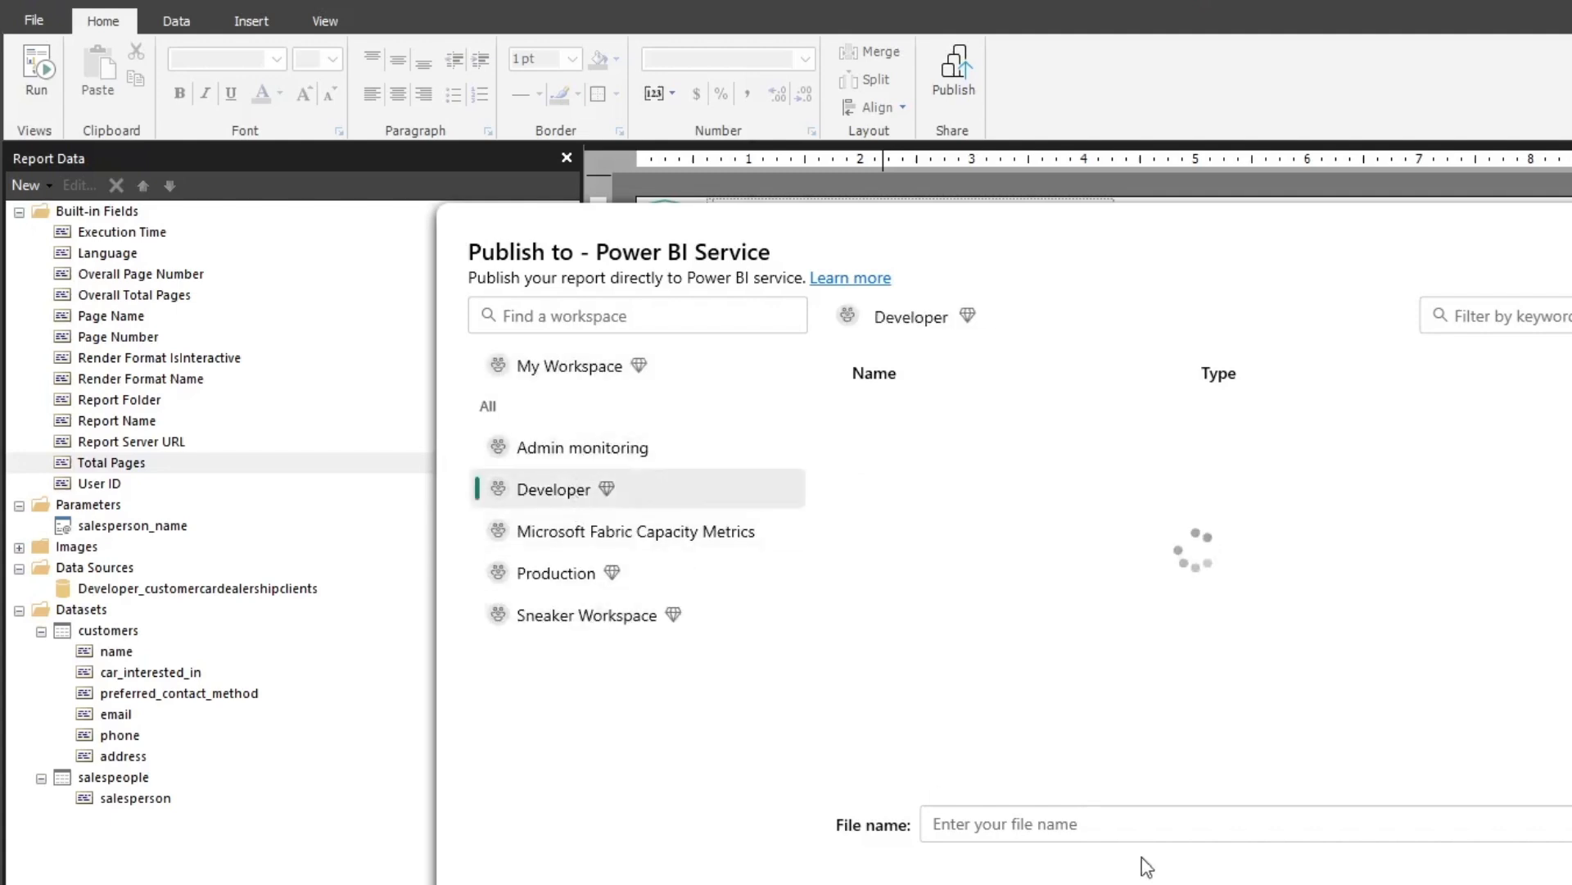
{"action": "left_click", "coordinate": [1077, 829]}
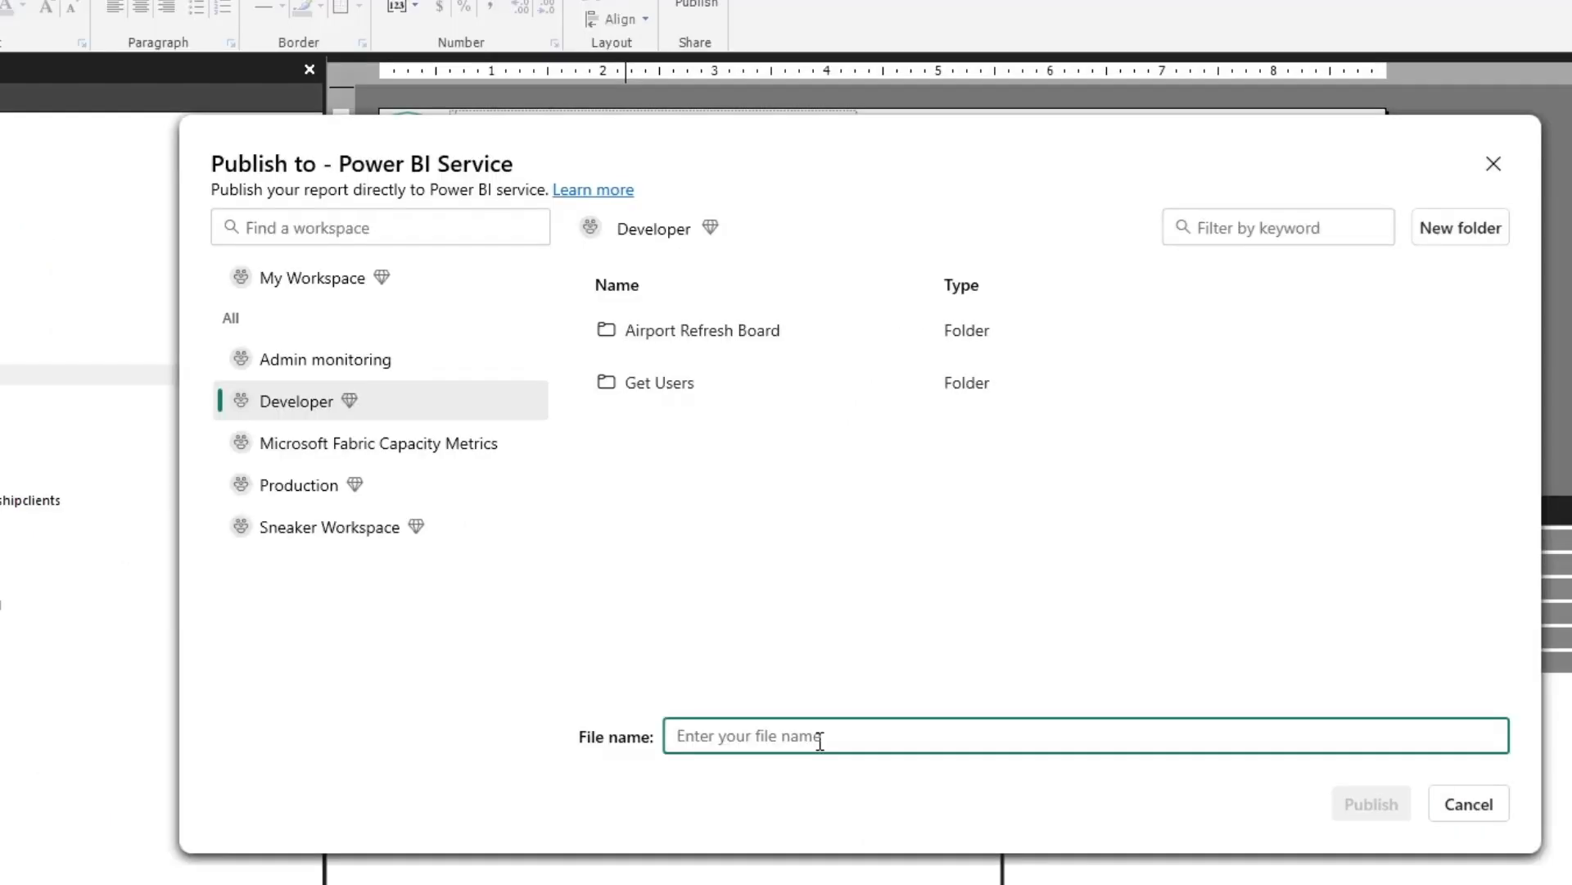
{"action": "type", "text": "Potential"}
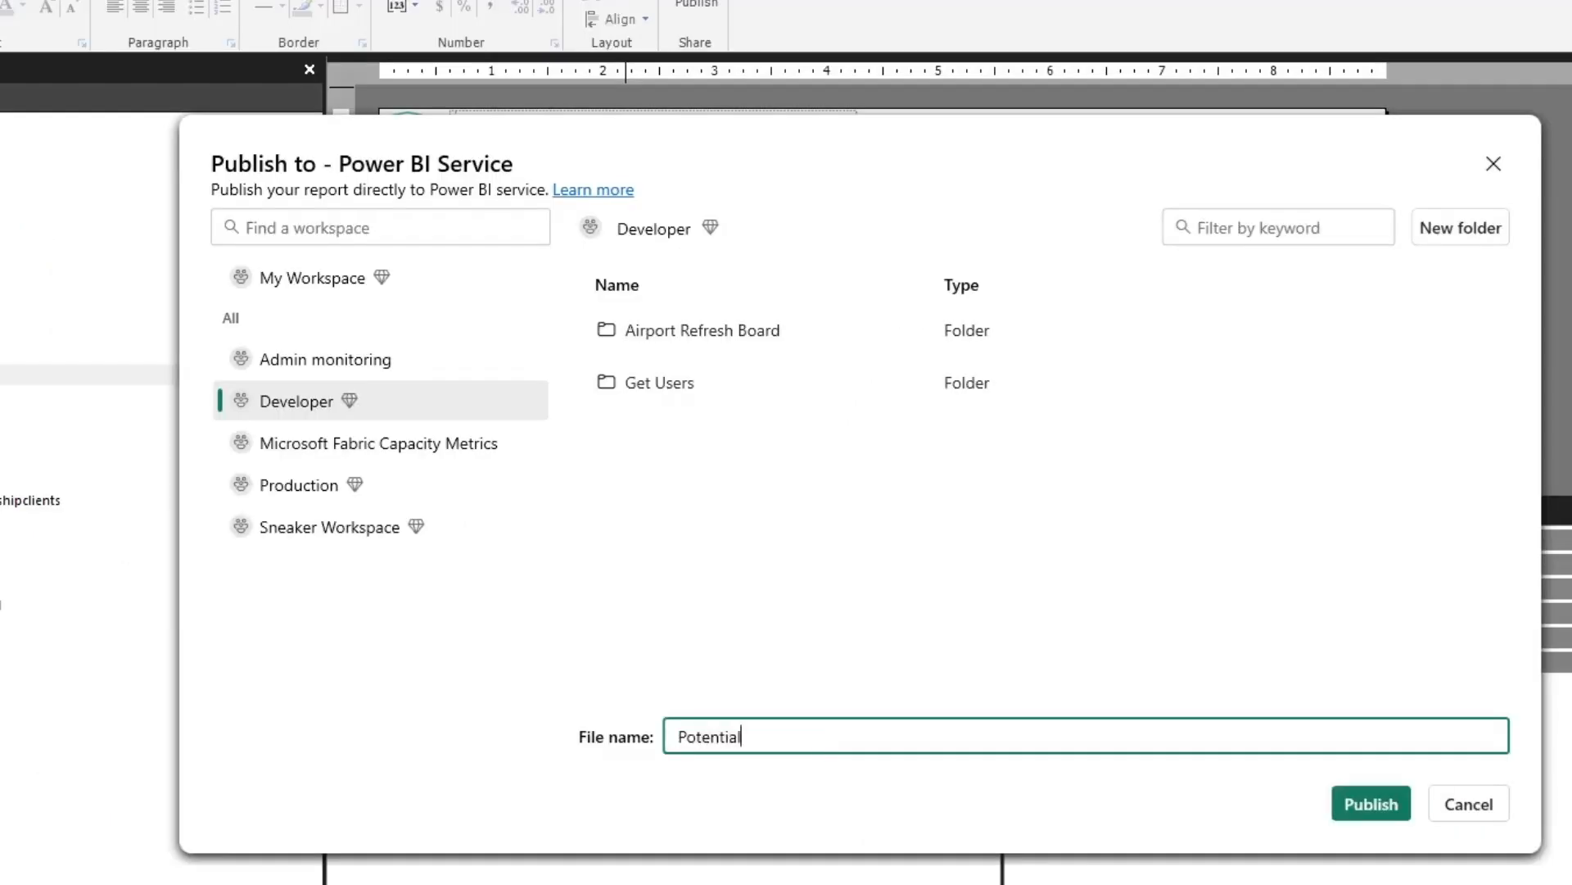
{"action": "type", "text": " Customers"}
{"action": "left_click", "coordinate": [1393, 811]}
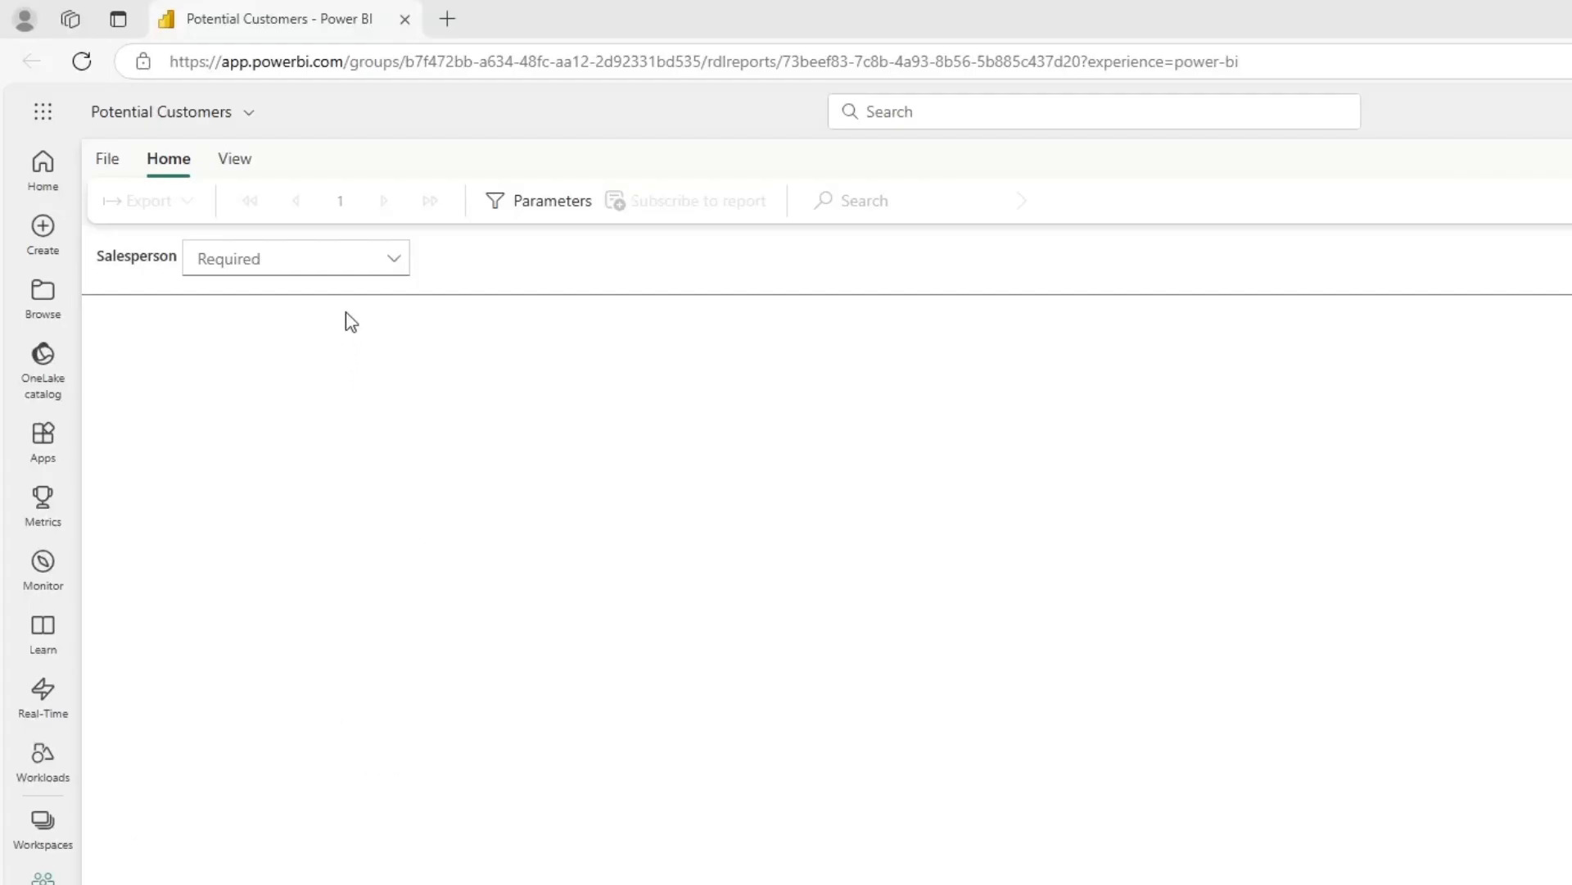
In Power BI Service, run the published Potential Customers report for one salesperson and switch it to print layout
{"action": "left_click", "coordinate": [396, 262]}
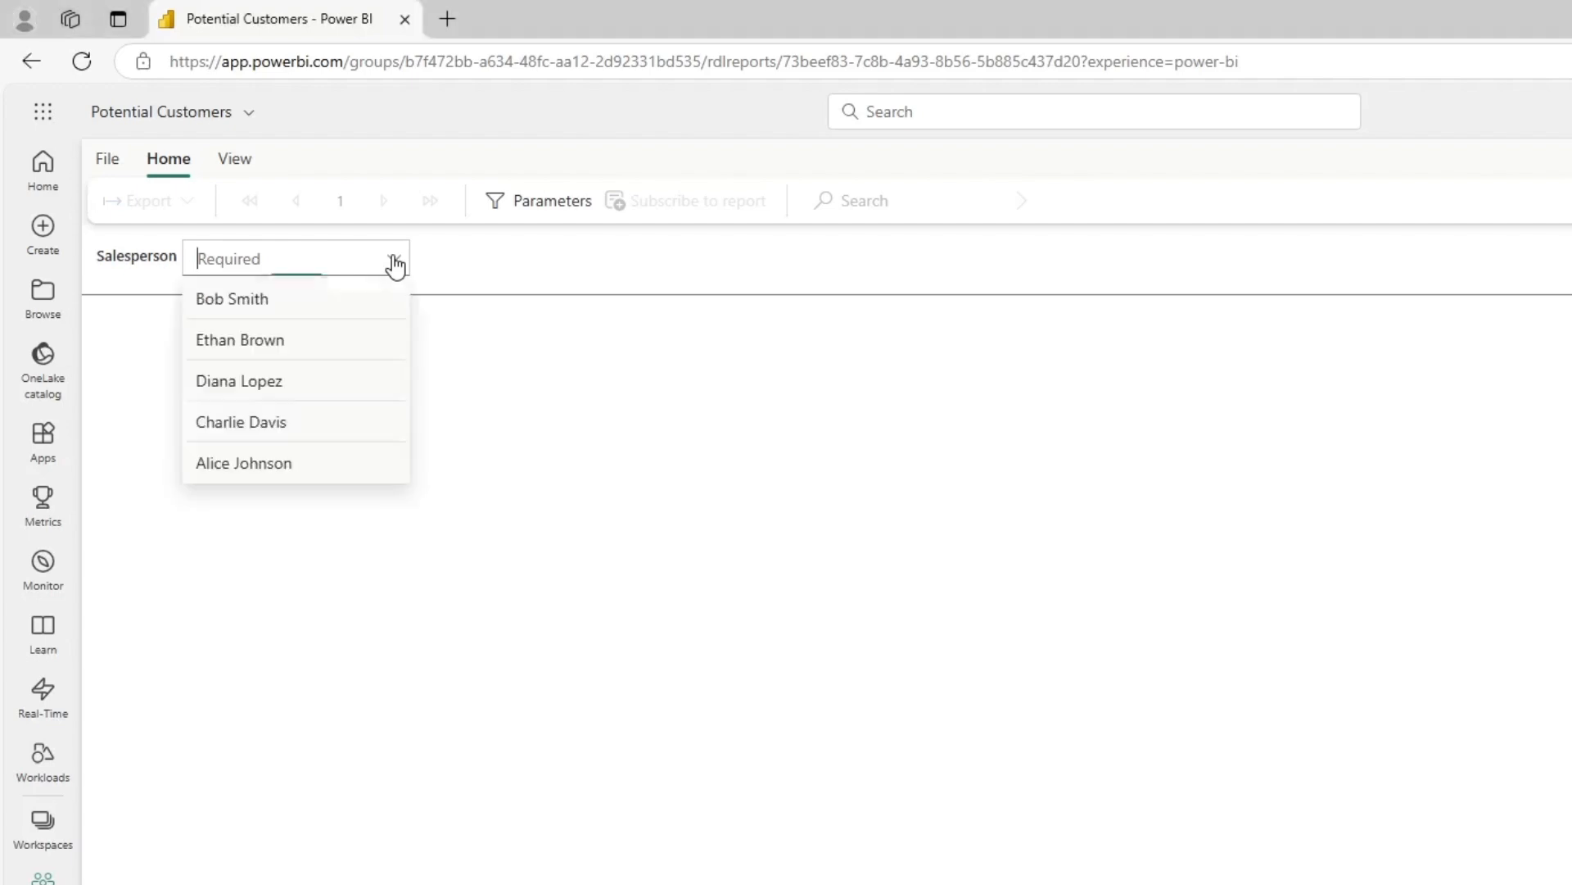
{"action": "left_click", "coordinate": [318, 353]}
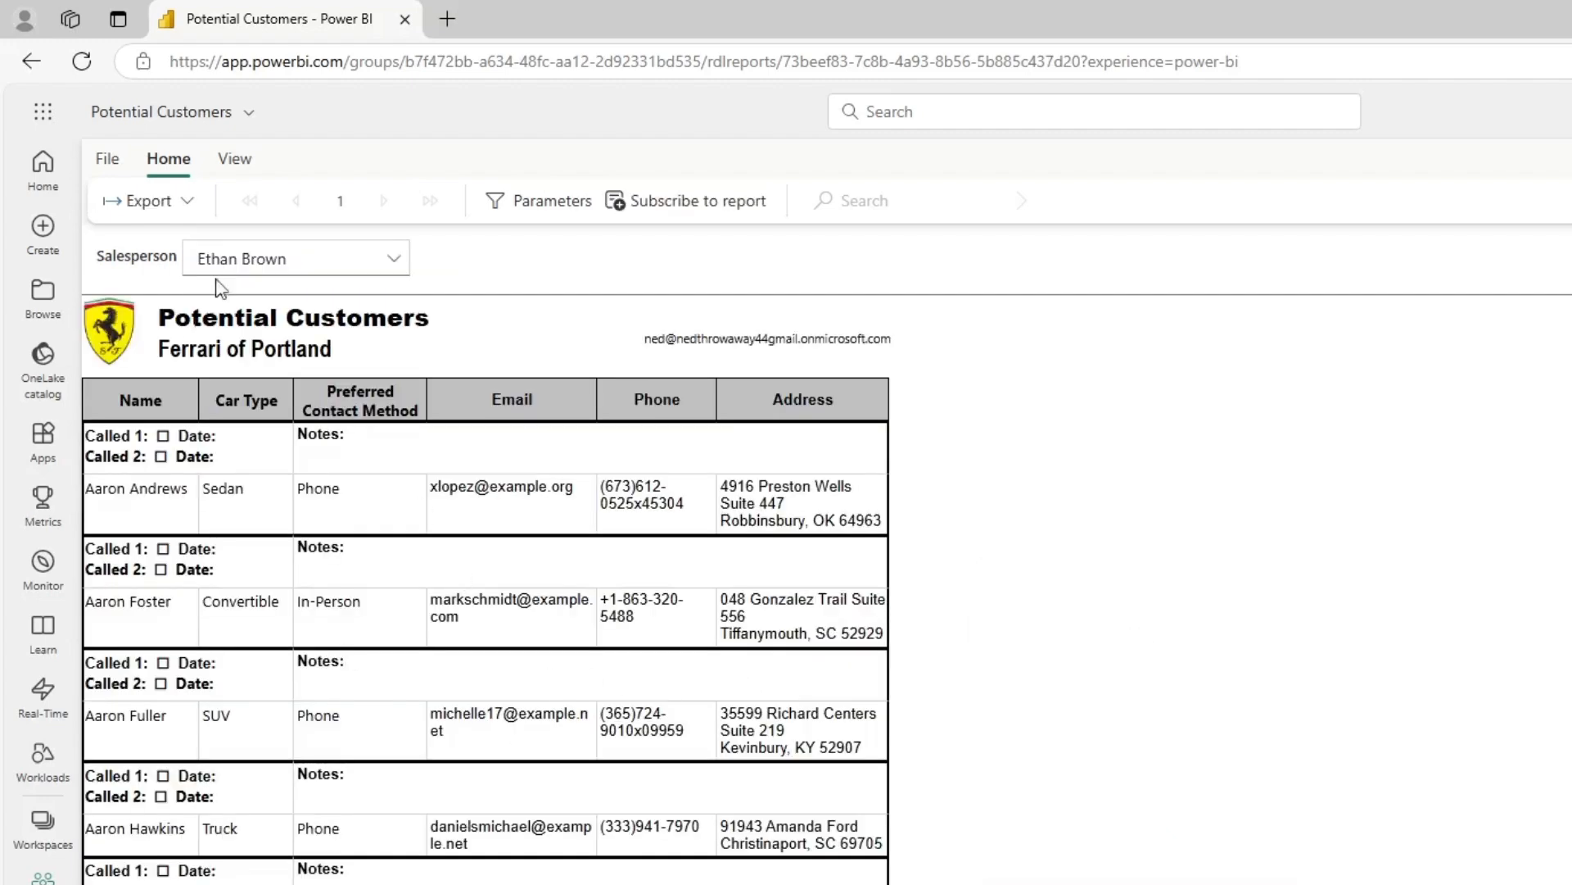
{"action": "left_click", "coordinate": [235, 161]}
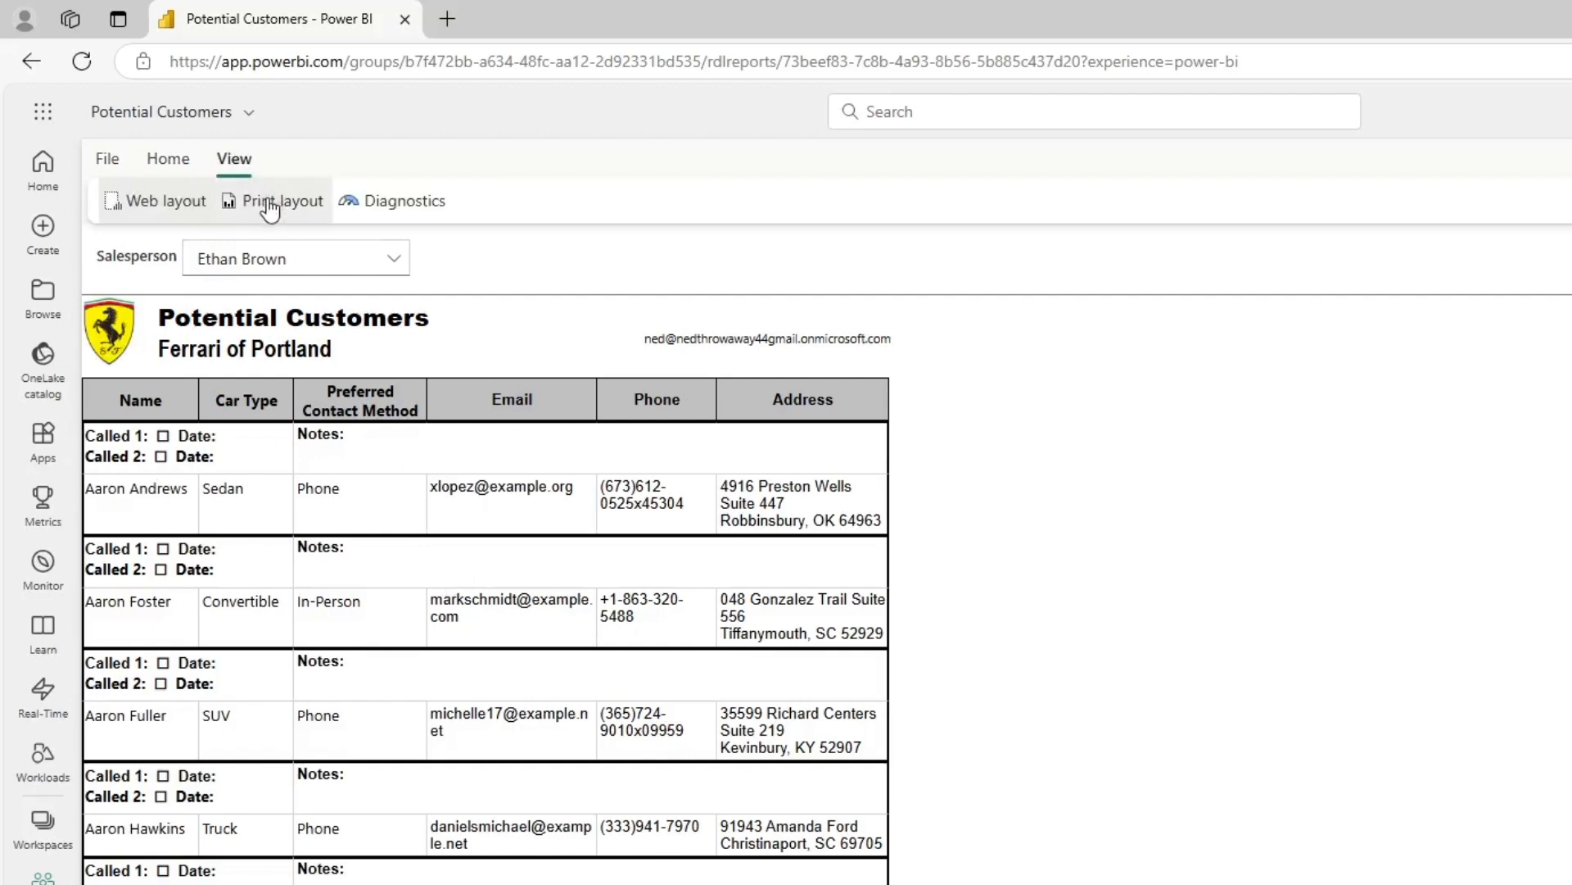
{"action": "left_click", "coordinate": [266, 200]}
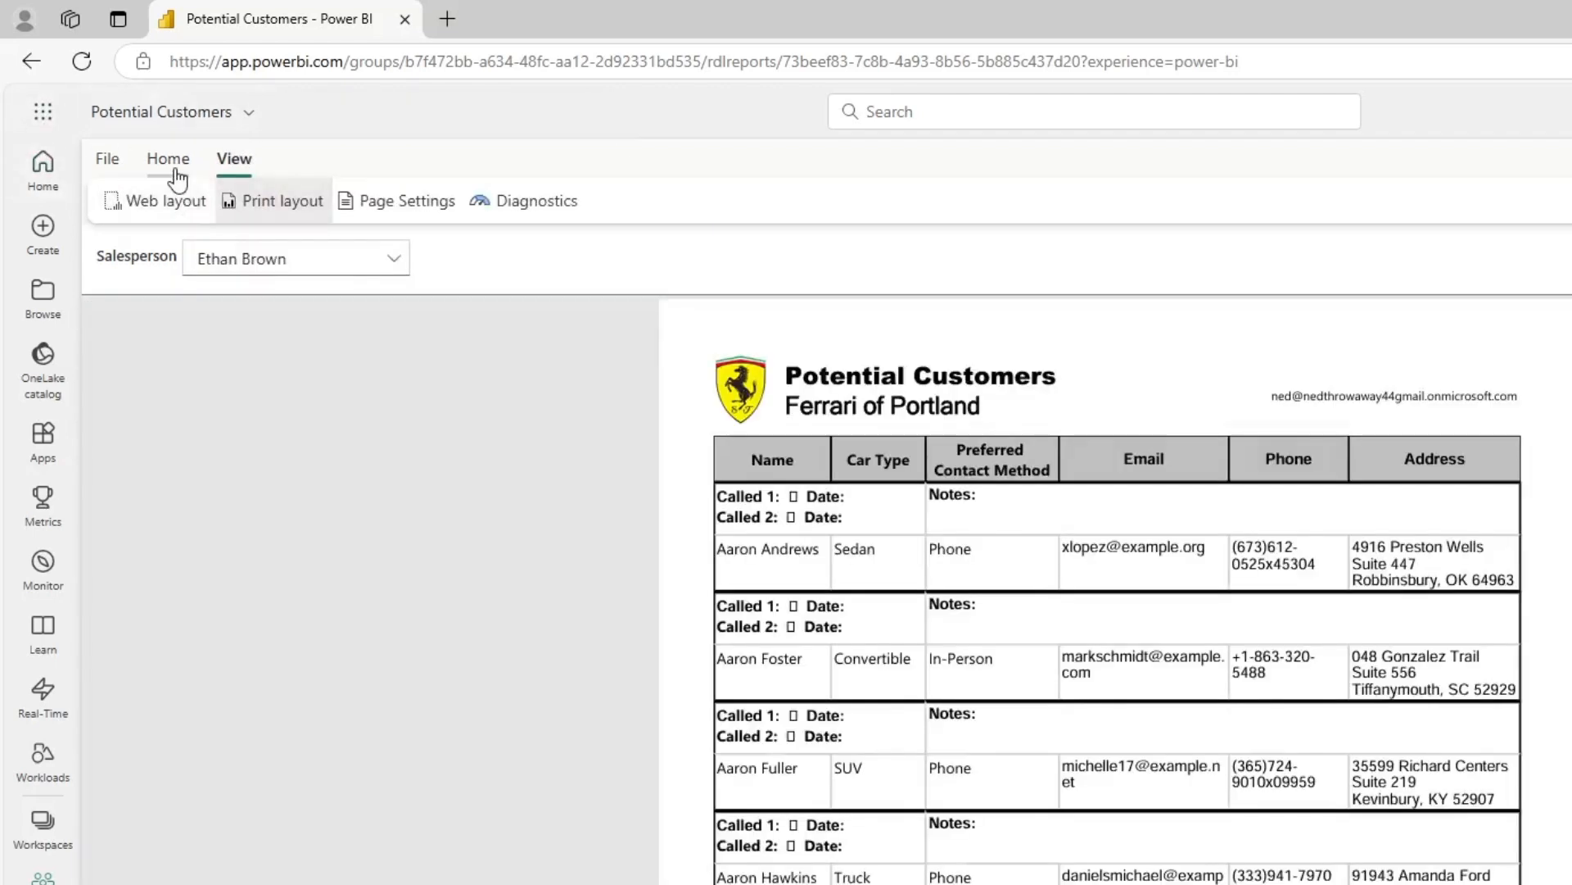
{"action": "left_click", "coordinate": [169, 160]}
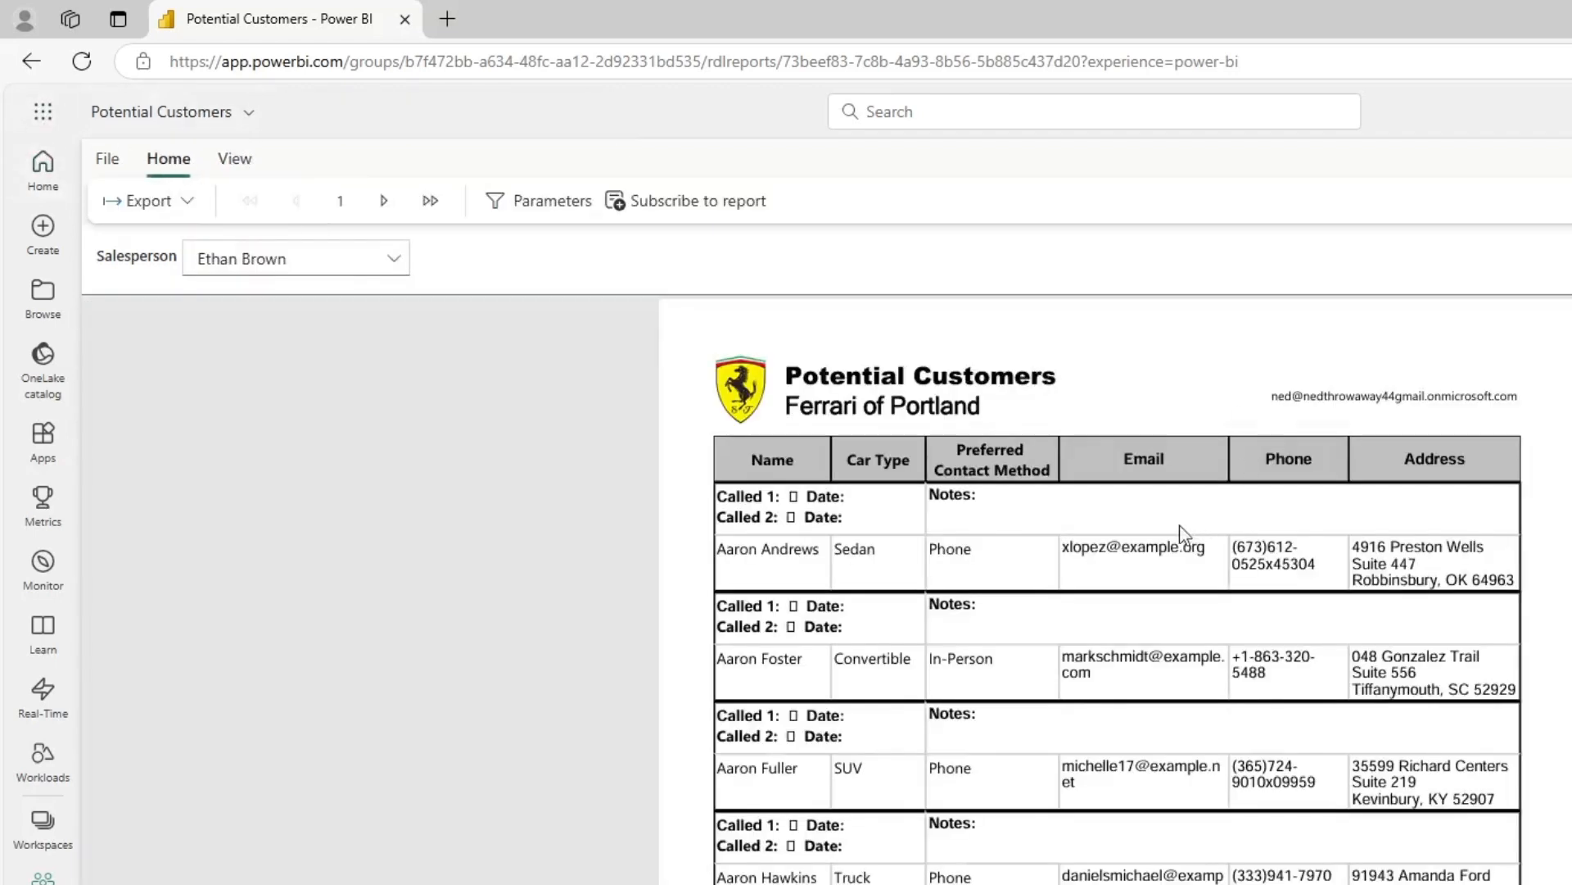
Examine the first two pages of the published report and the file formats available for exporting it
{"action": "scroll", "coordinate": [1225, 528], "scroll_direction": "down", "scroll_amount": 4}
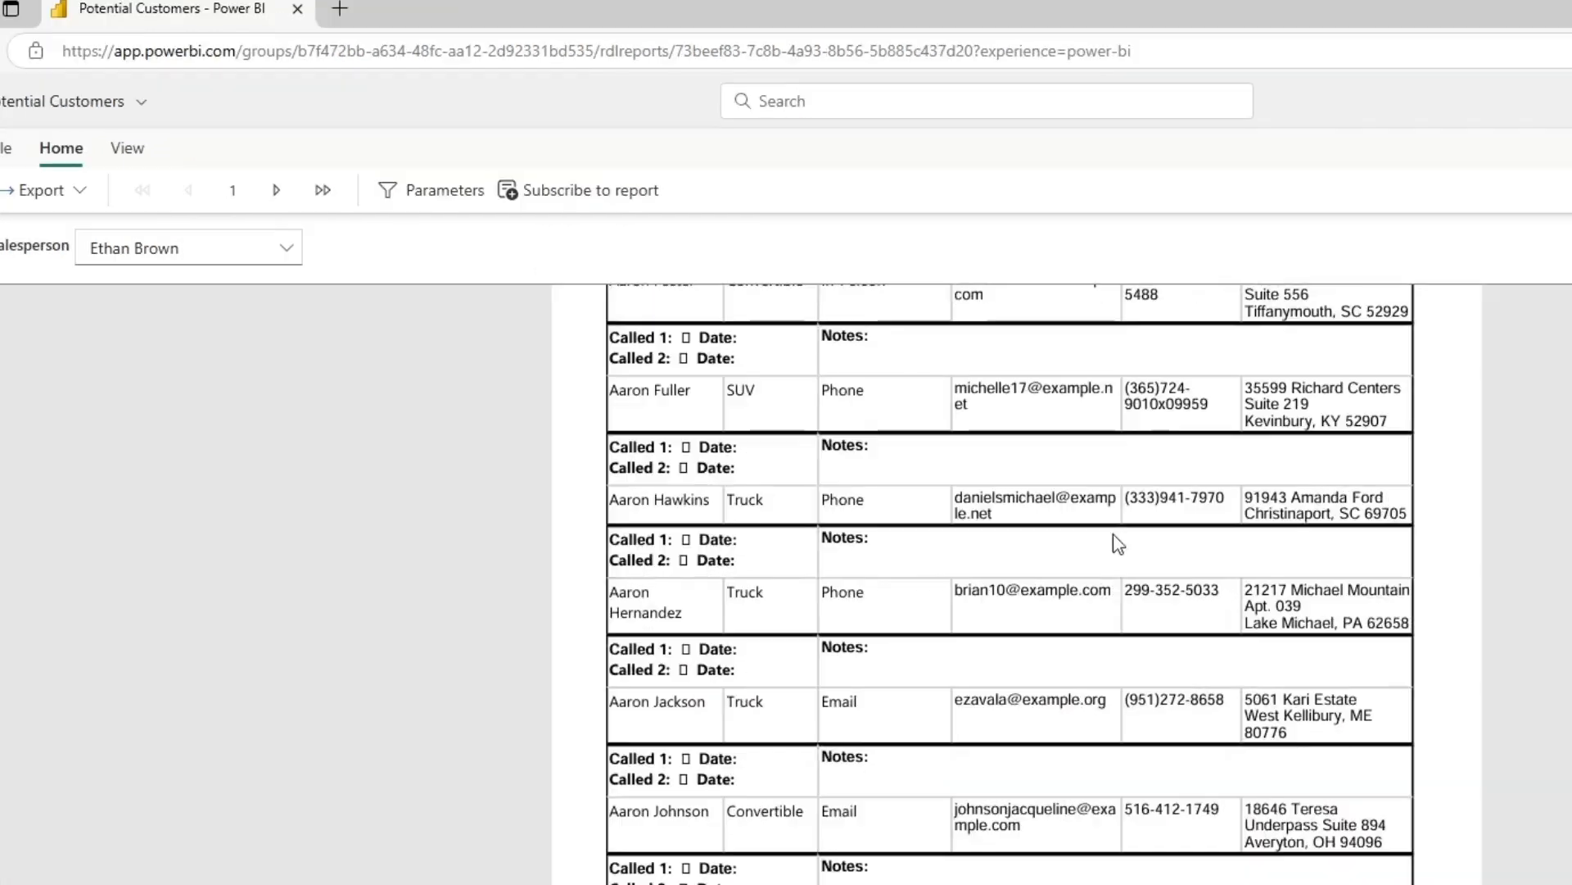
{"action": "scroll", "coordinate": [1224, 556], "scroll_direction": "up", "scroll_amount": 2}
{"action": "scroll", "coordinate": [1118, 563], "scroll_direction": "up", "scroll_amount": 3}
{"action": "left_click", "coordinate": [276, 190]}
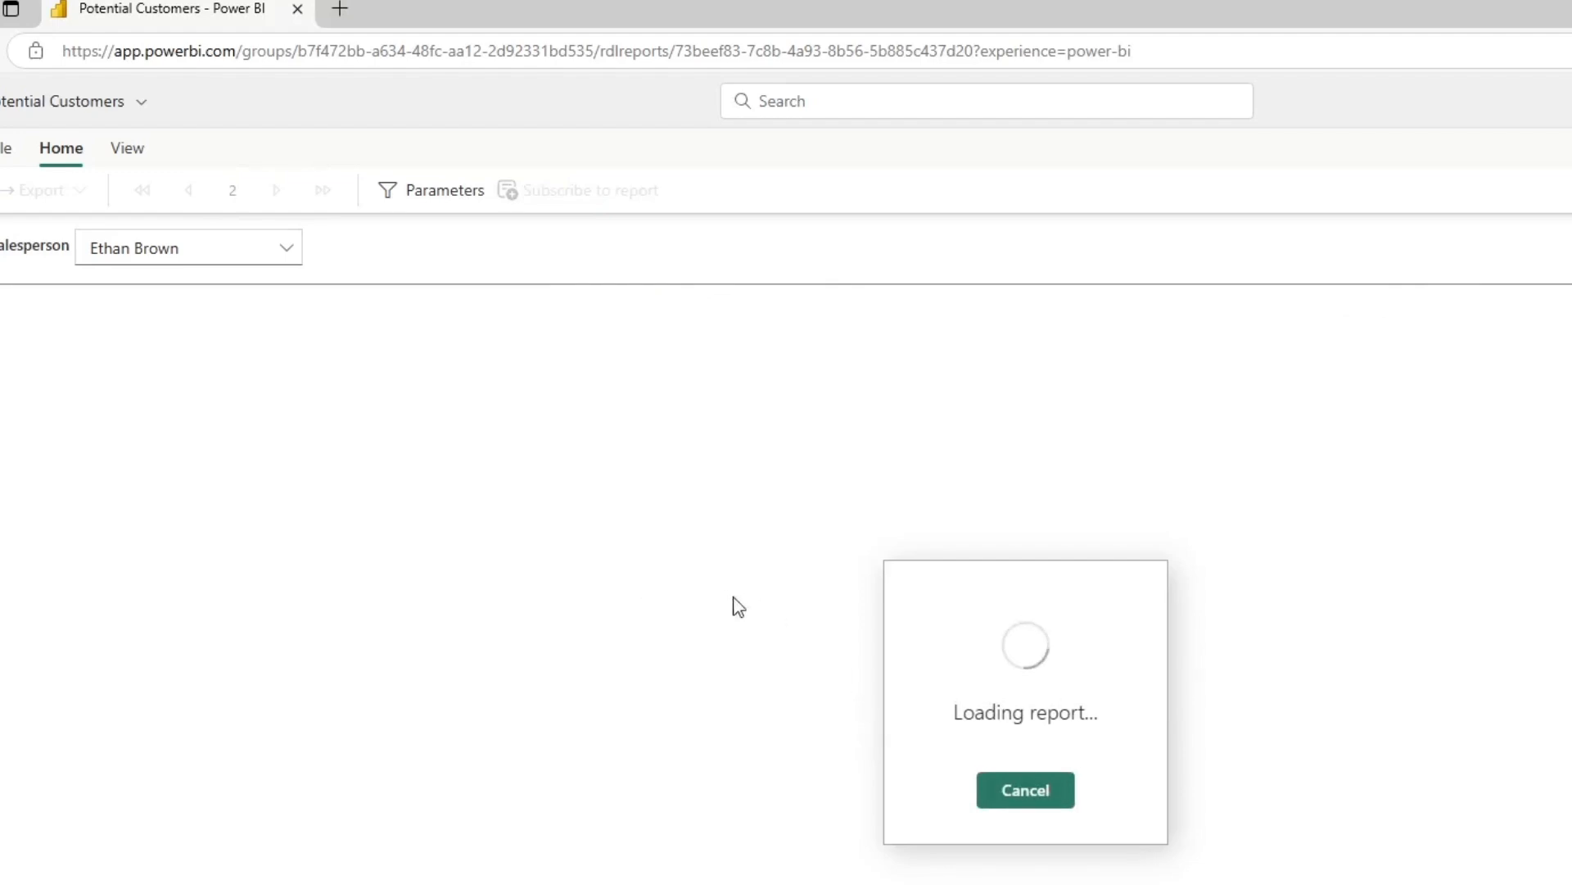
{"action": "scroll", "coordinate": [953, 849], "scroll_direction": "down", "scroll_amount": 4}
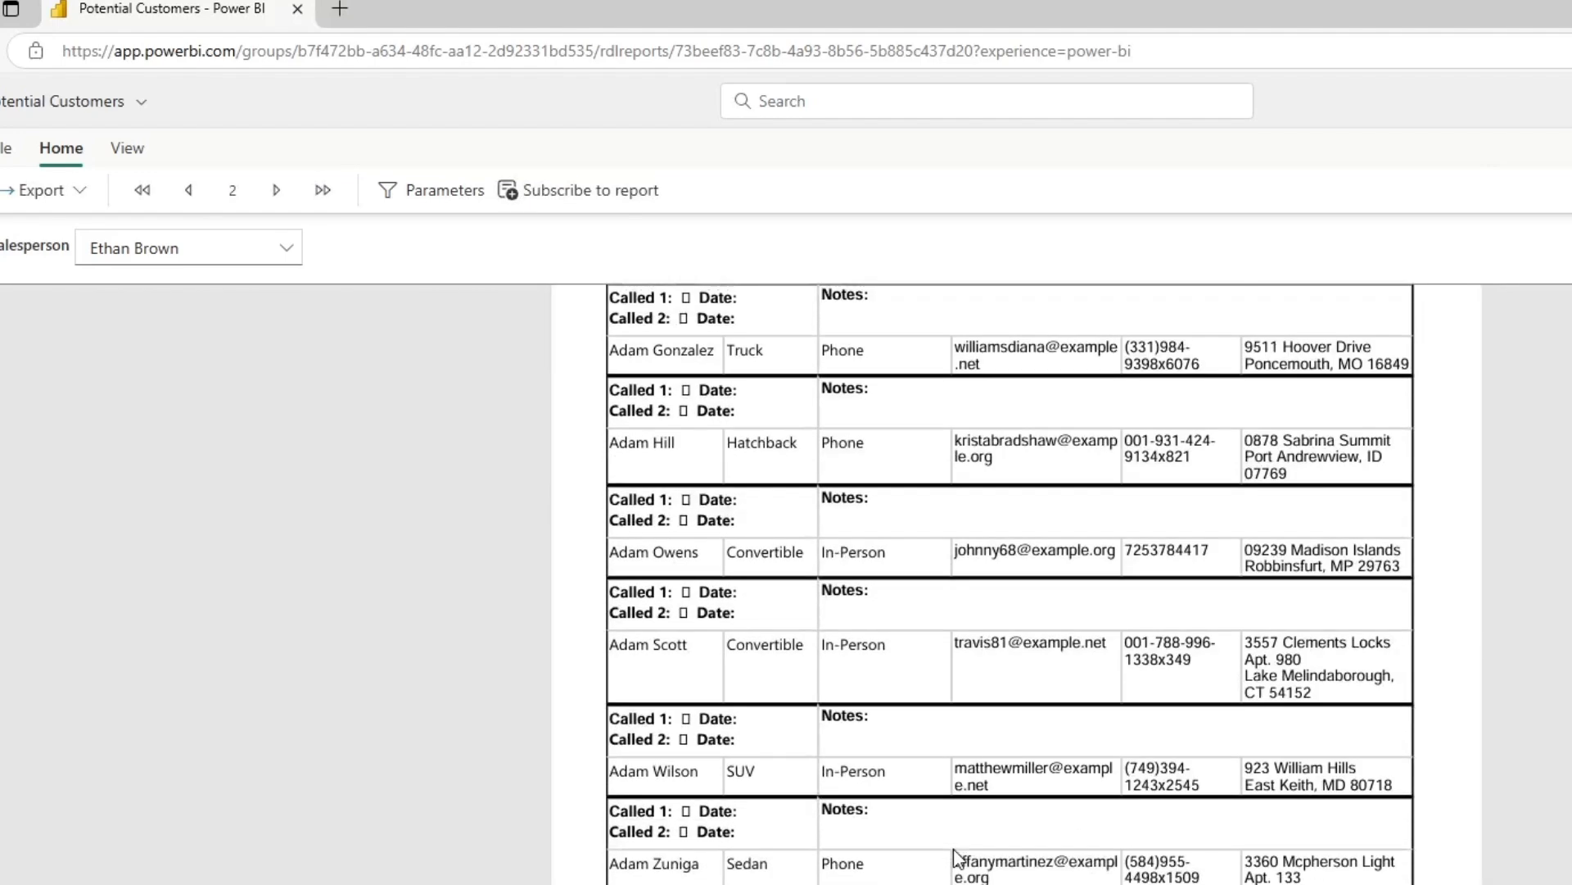
{"action": "scroll", "coordinate": [954, 849], "scroll_direction": "up", "scroll_amount": 5}
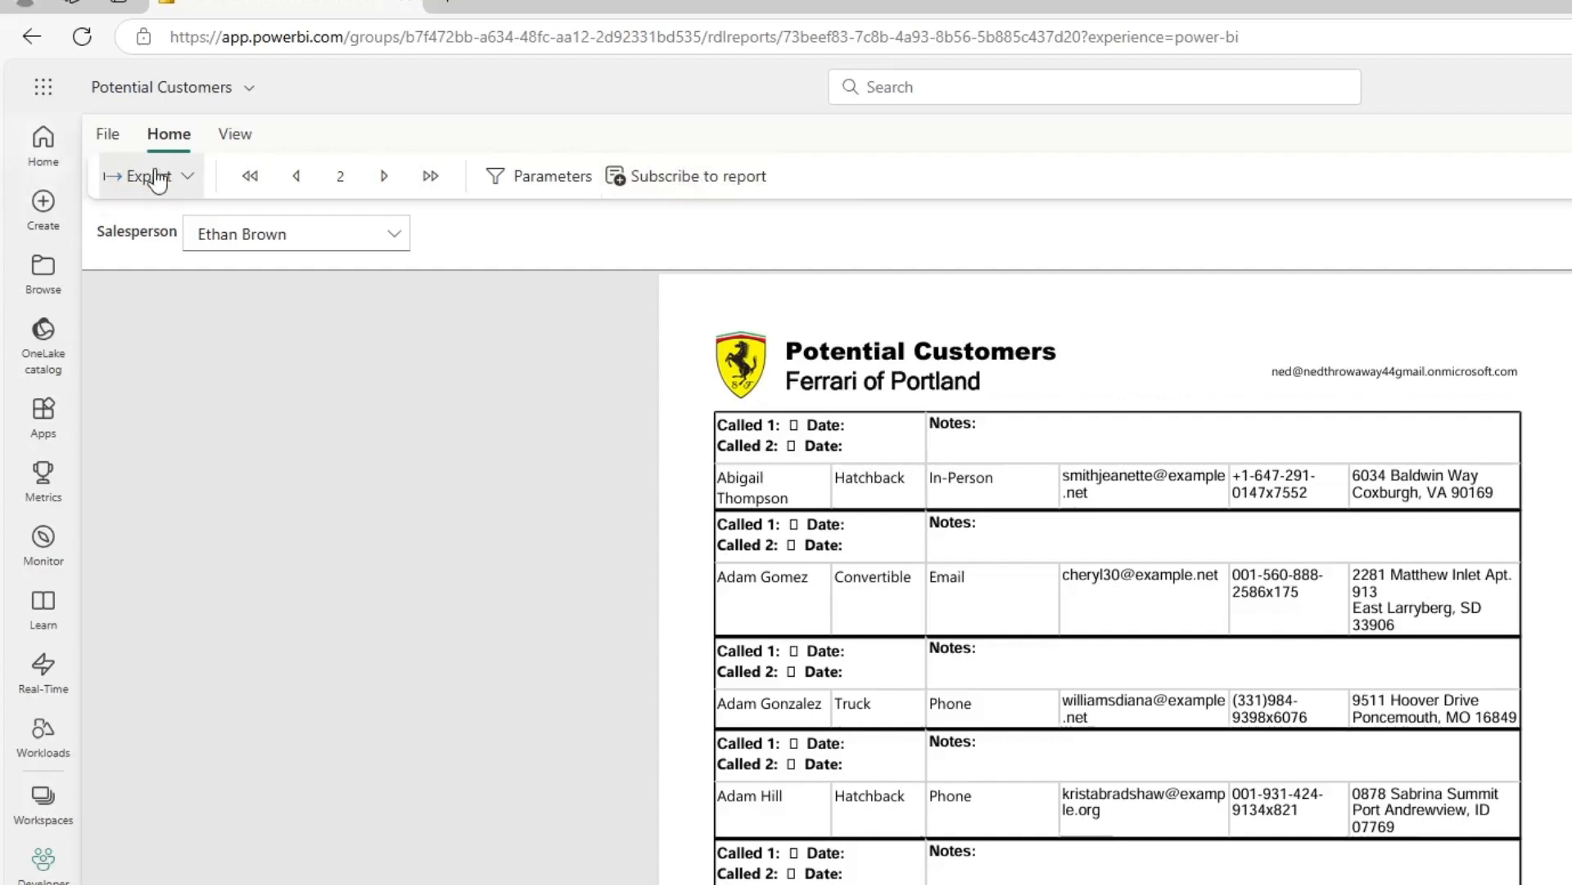
{"action": "left_click", "coordinate": [63, 201]}
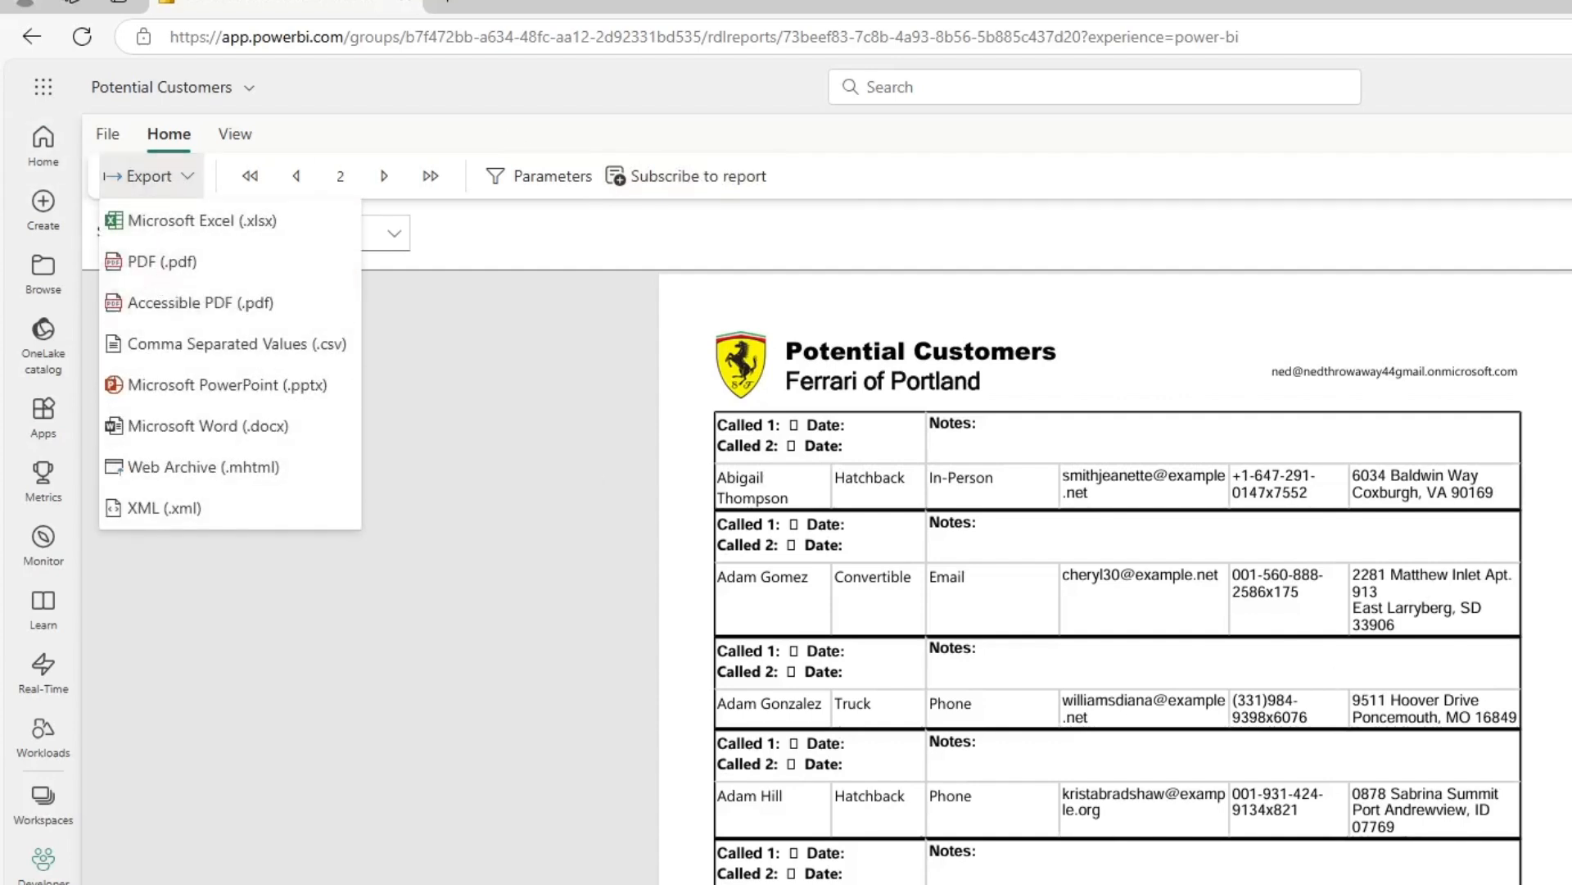
{"action": "scroll", "coordinate": [1118, 574], "scroll_direction": "down", "scroll_amount": 5}
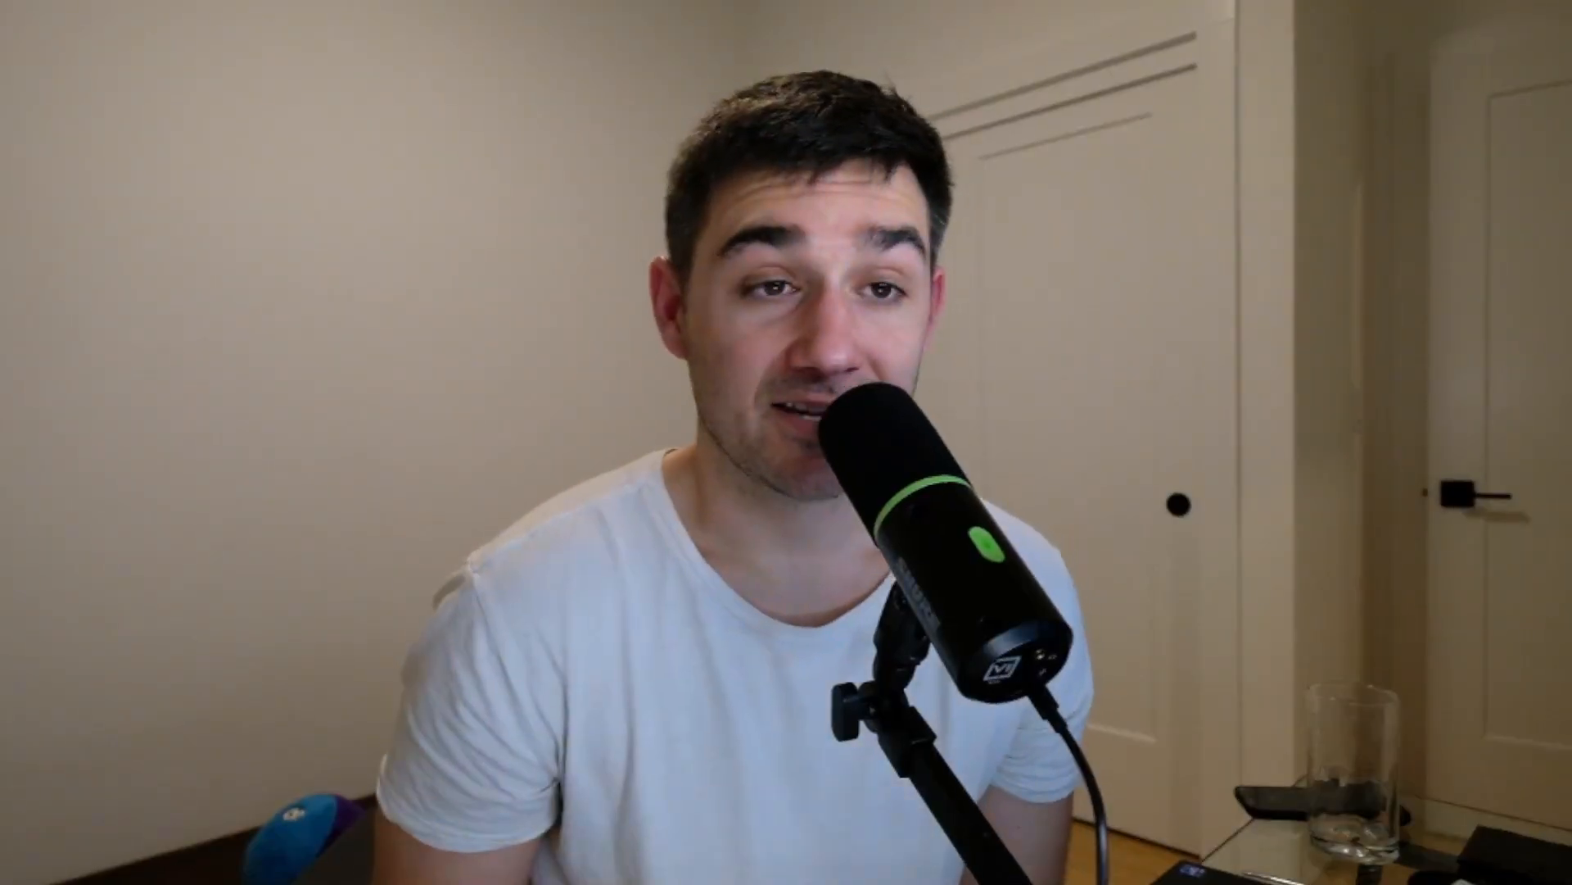